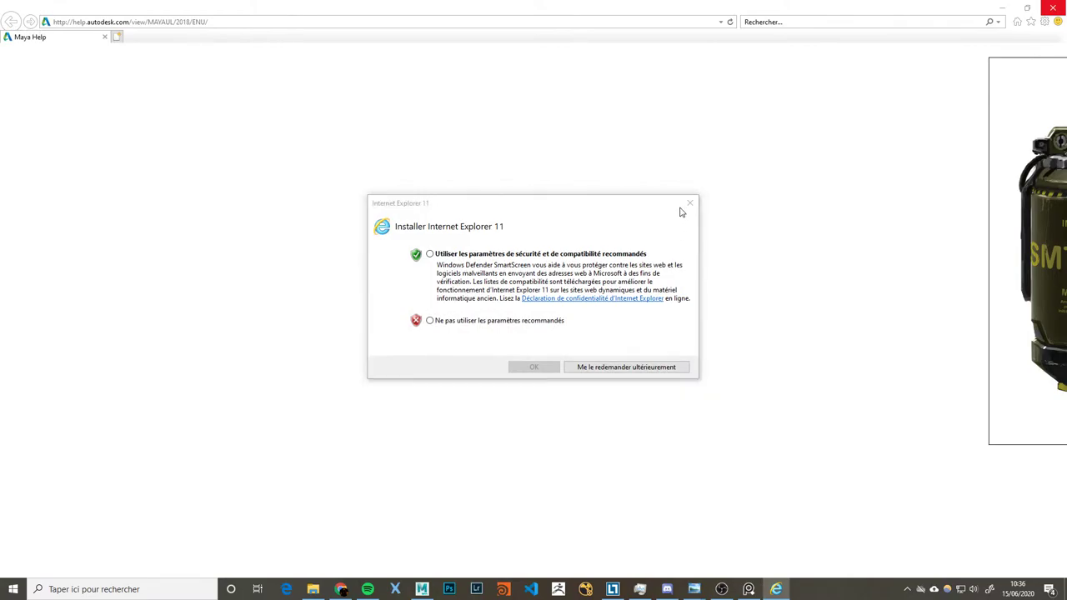
Step: Close the help browser, review OBS Studio's settings without changes, and return to Maya
click(686, 207)
click(1061, 7)
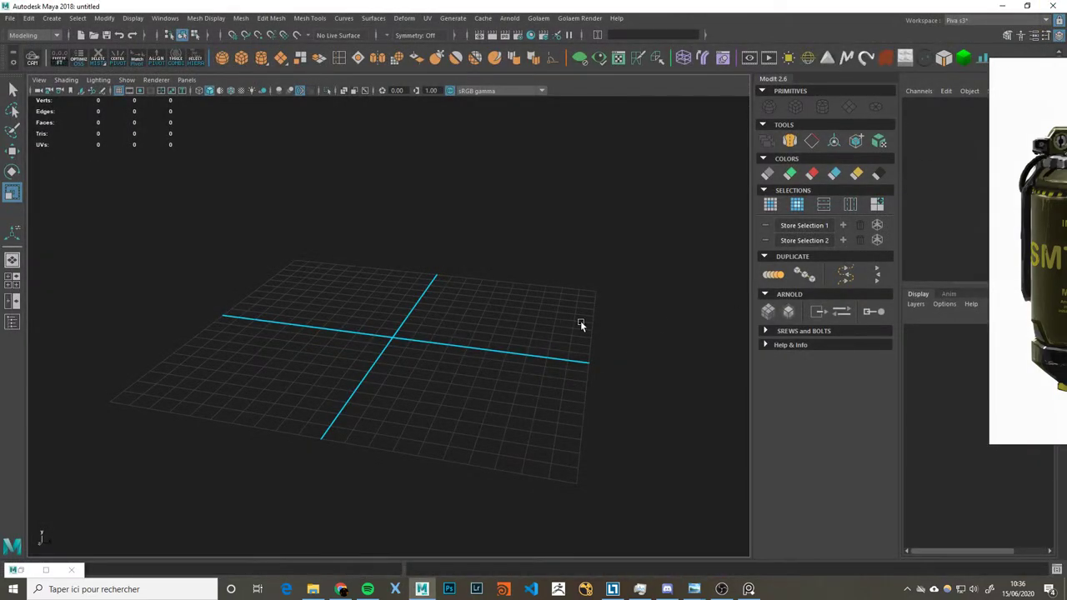
click(722, 589)
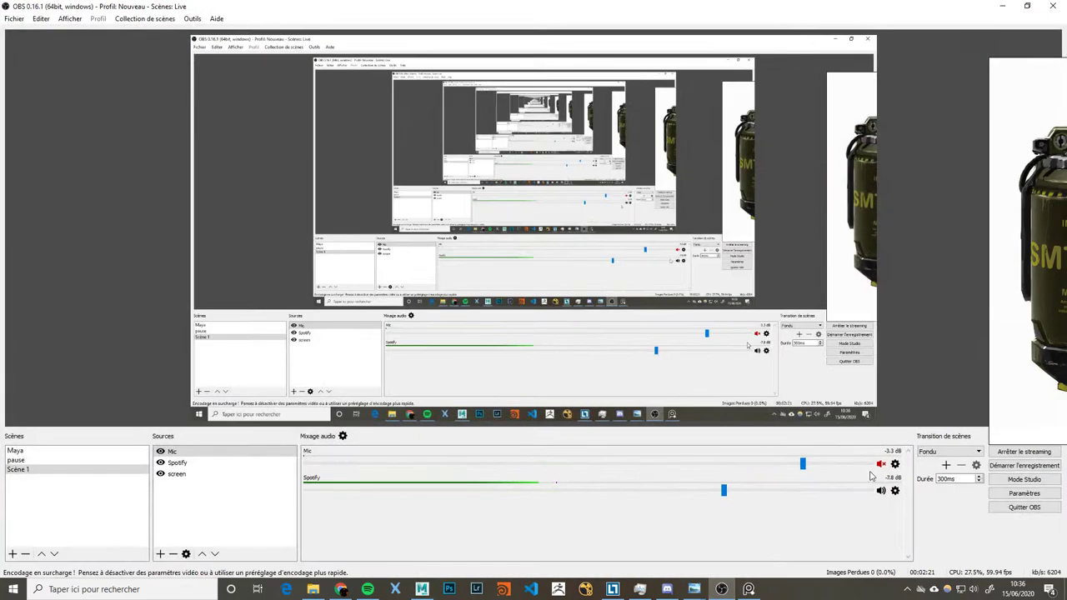
click(1042, 498)
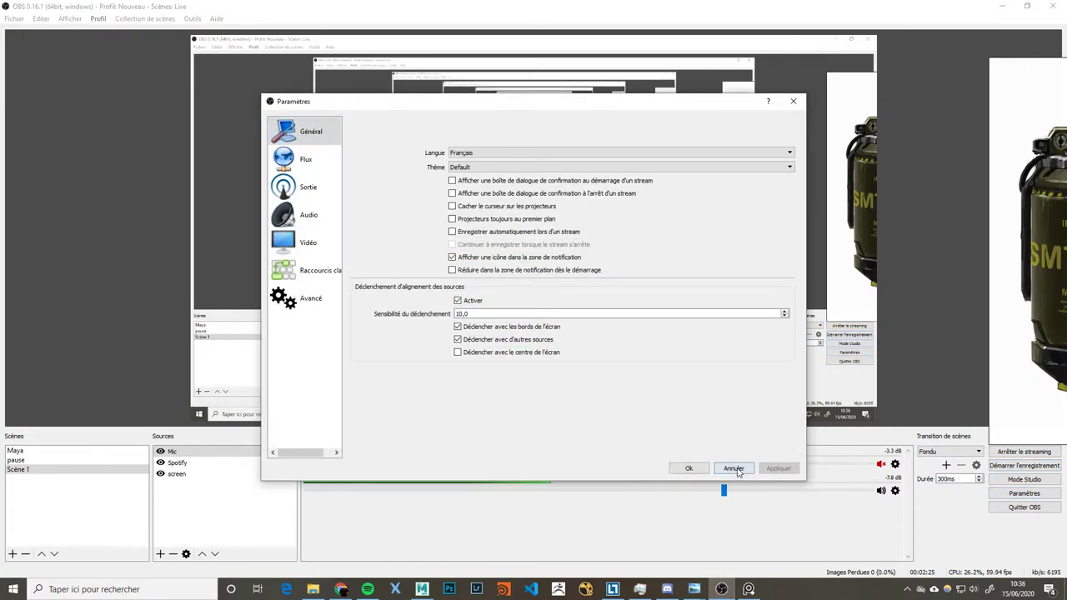
click(734, 468)
click(722, 589)
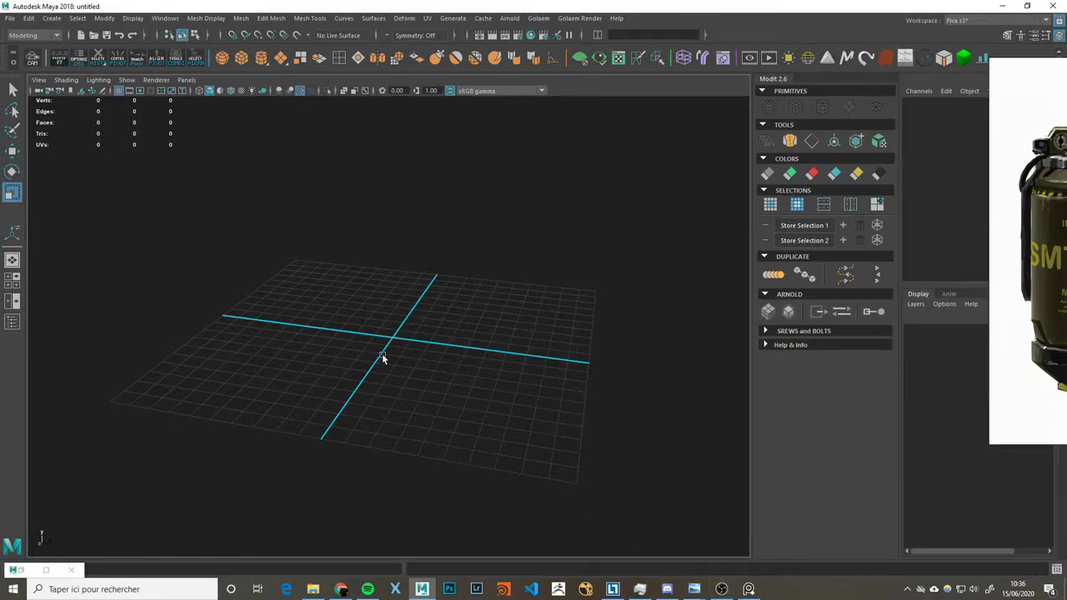
mouse_move(467, 371)
alt+mouse_down()
mouse_move(470, 345)
mouse_move(469, 392)
mouse_move(468, 367)
alt+mouse_up()
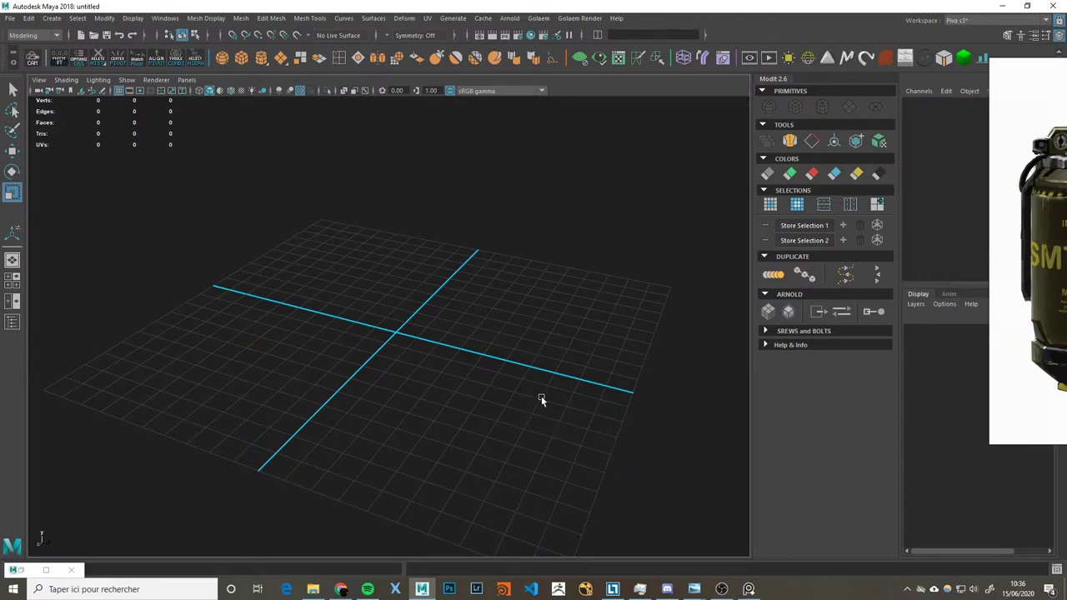
Step: Switch Maya to the Rigging menu set and place the grenade reference beside the viewport
alt+middle_drag(538, 331, 529, 307)
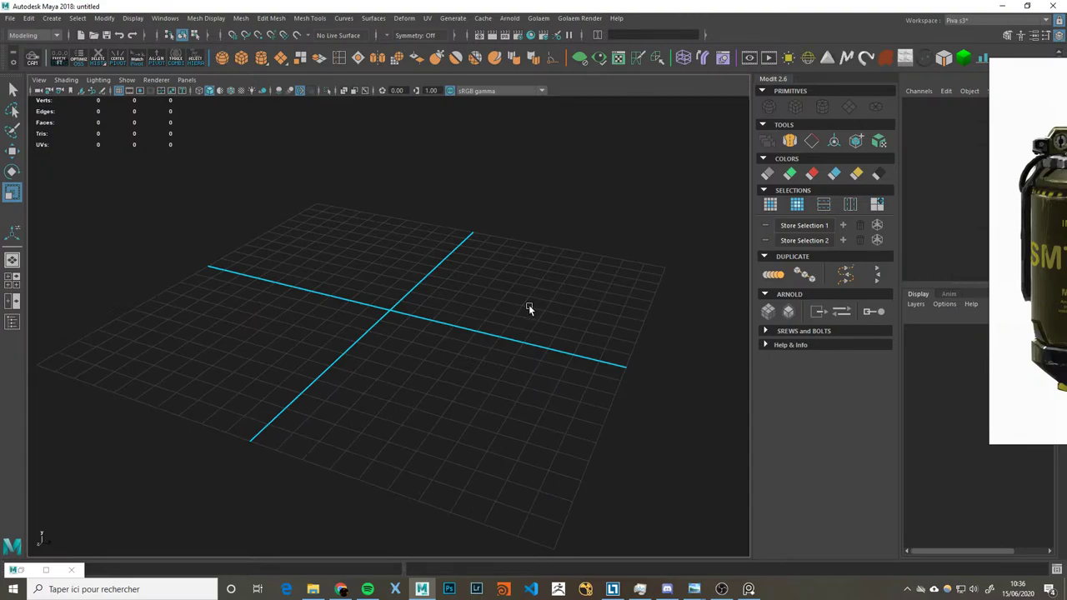
key(XF86AudioLowerVolume)
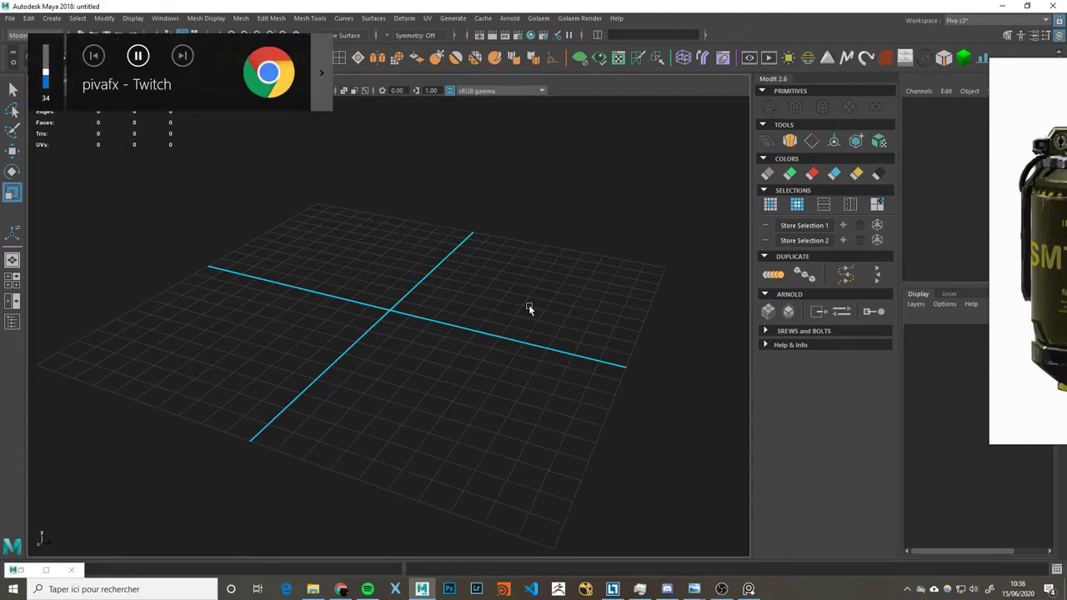
key(F4)
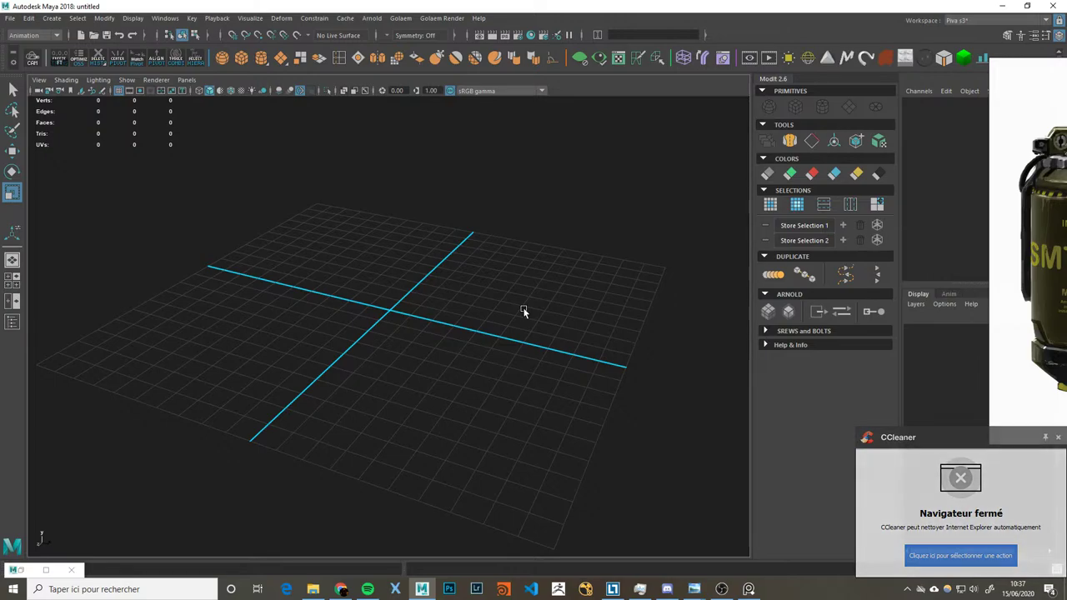
alt+drag(508, 312, 502, 299)
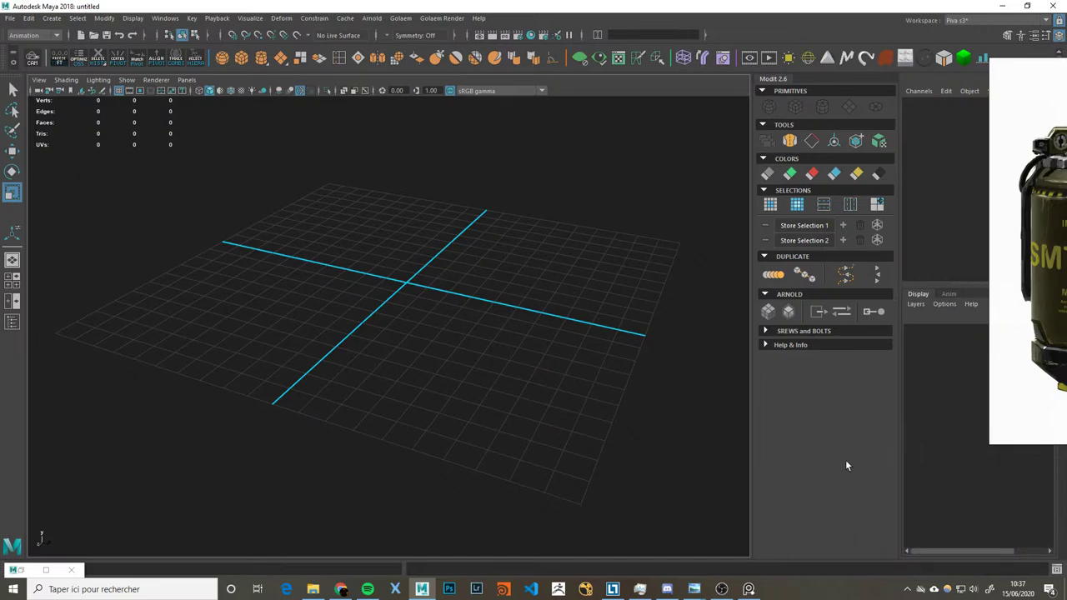
key(F3)
drag(1038, 351, 824, 348)
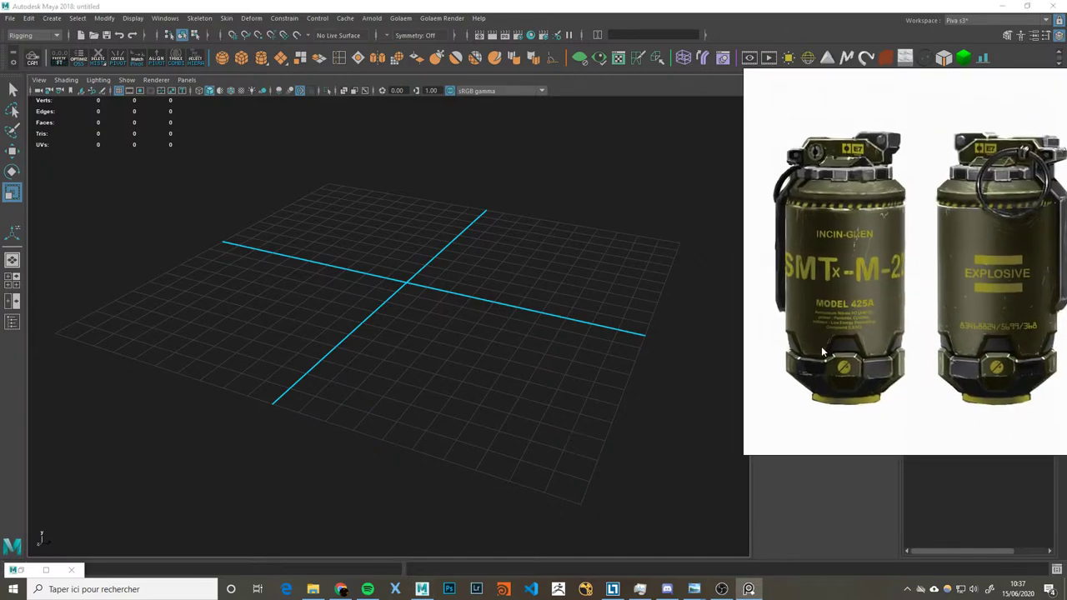
Step: Return Maya to the Animation menu set and zoom the reference onto the grenade's front view
click(620, 367)
key(F4)
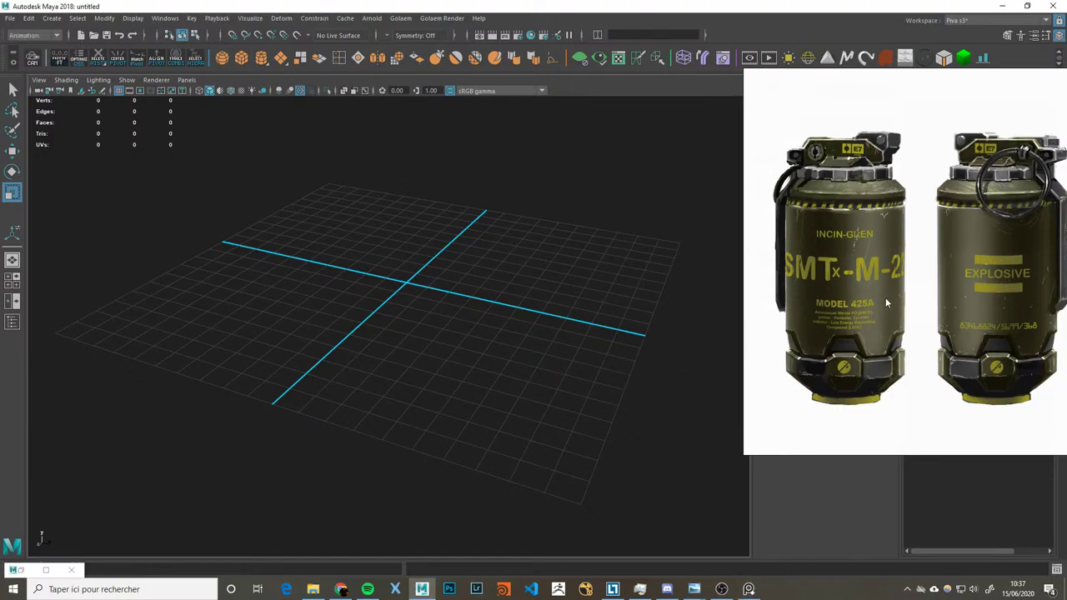
scroll(885, 298, up, 1)
drag(864, 310, 896, 303)
mouse_move(884, 321)
mouse_down()
mouse_move(896, 313)
mouse_move(886, 336)
mouse_up()
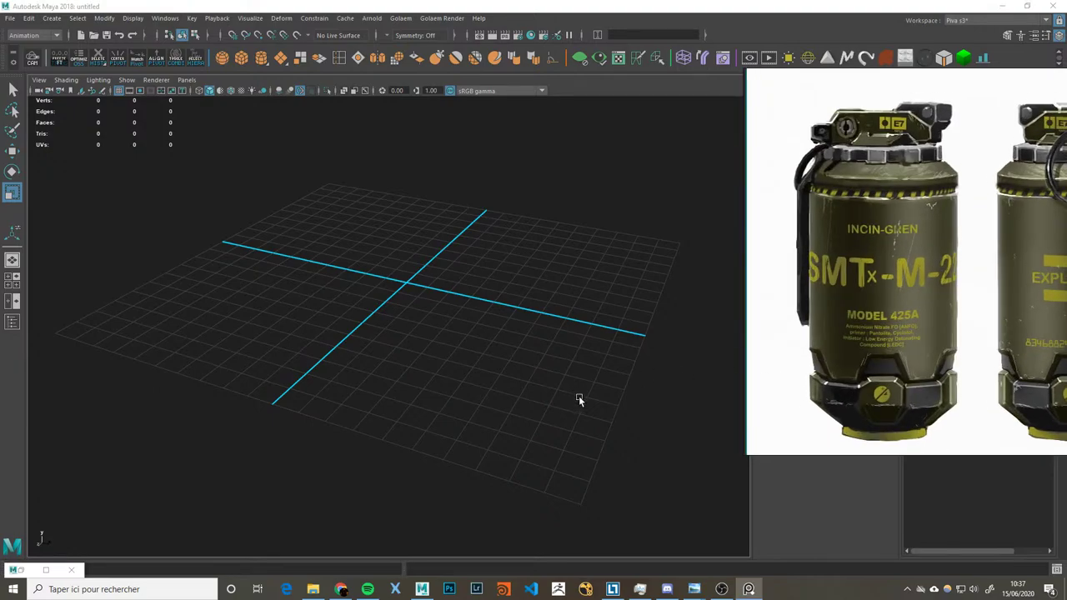
Step: Launch Photoshop CC from the Windows search
key(super)
key(super)
key(super)
text(pH)
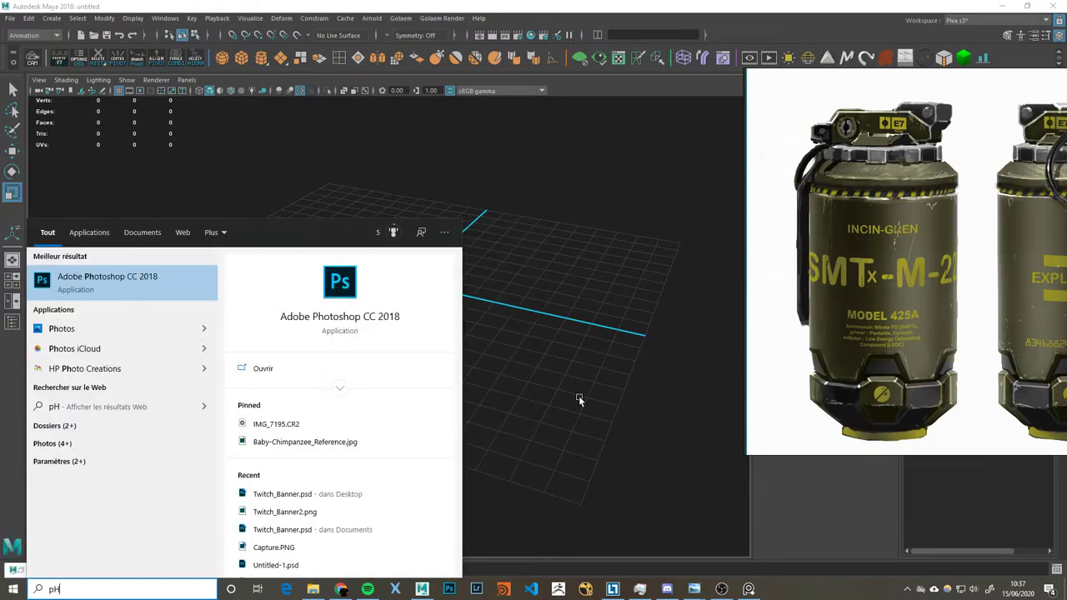
key(Return)
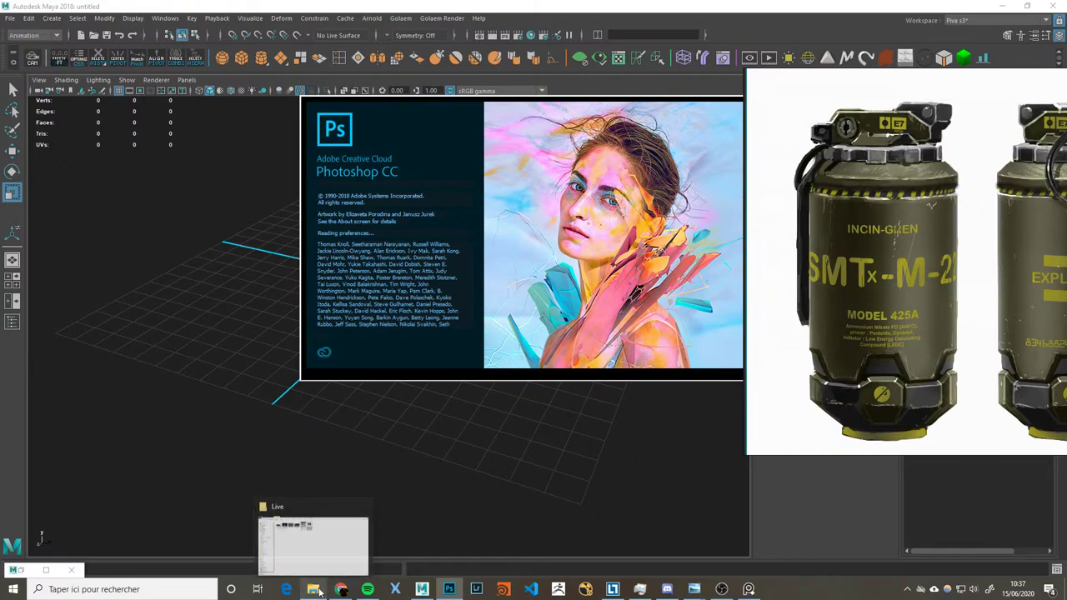
Step: Start a new project in the Project Window and name it Grenade
click(571, 439)
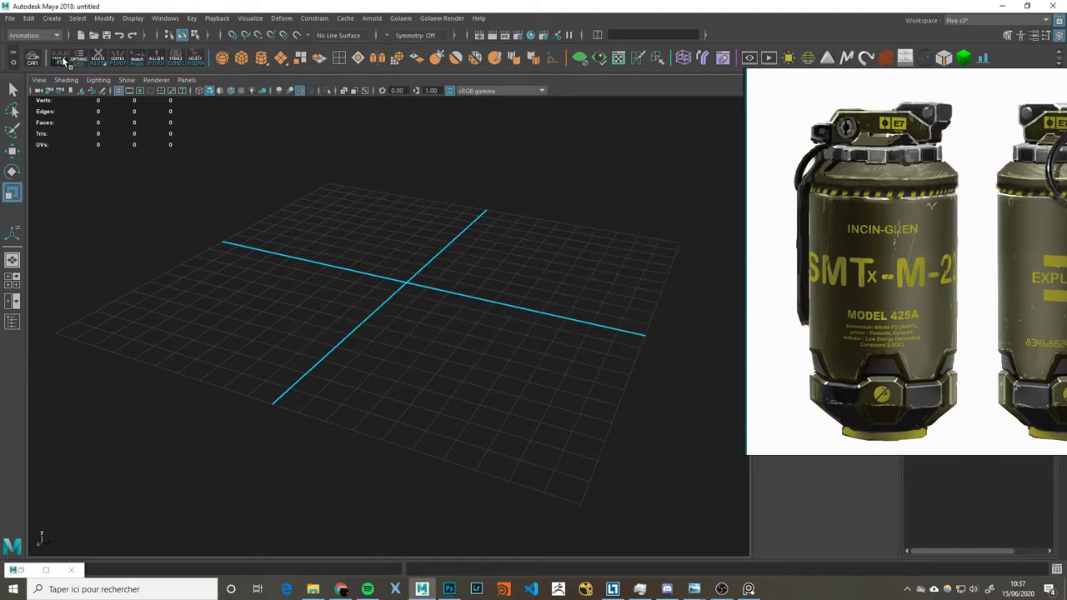
click(10, 18)
click(105, 323)
click(488, 217)
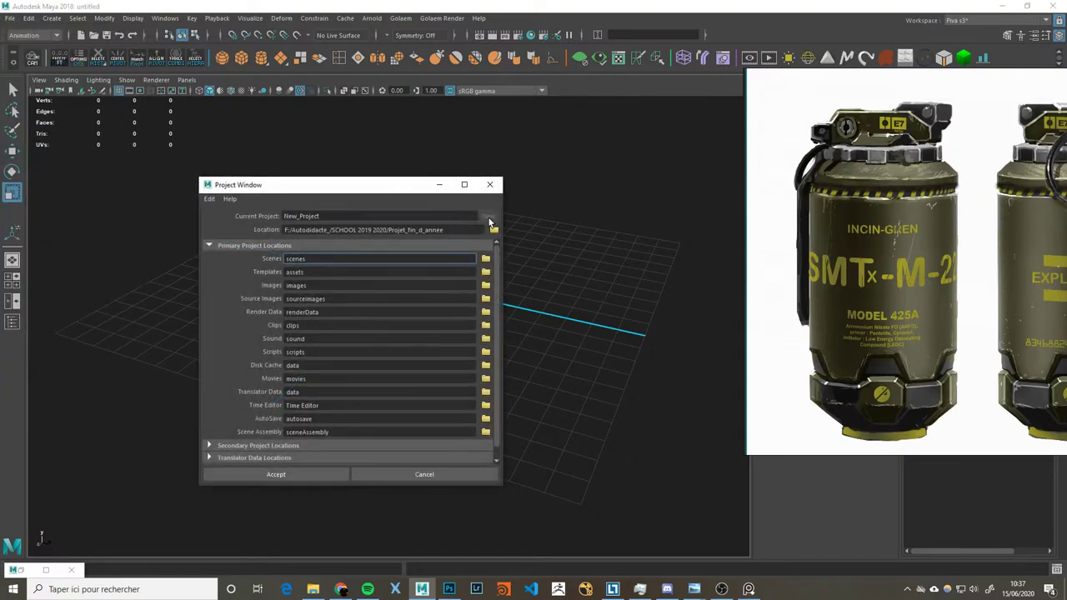
text(g)
key(Caps_Lock)
text(R)
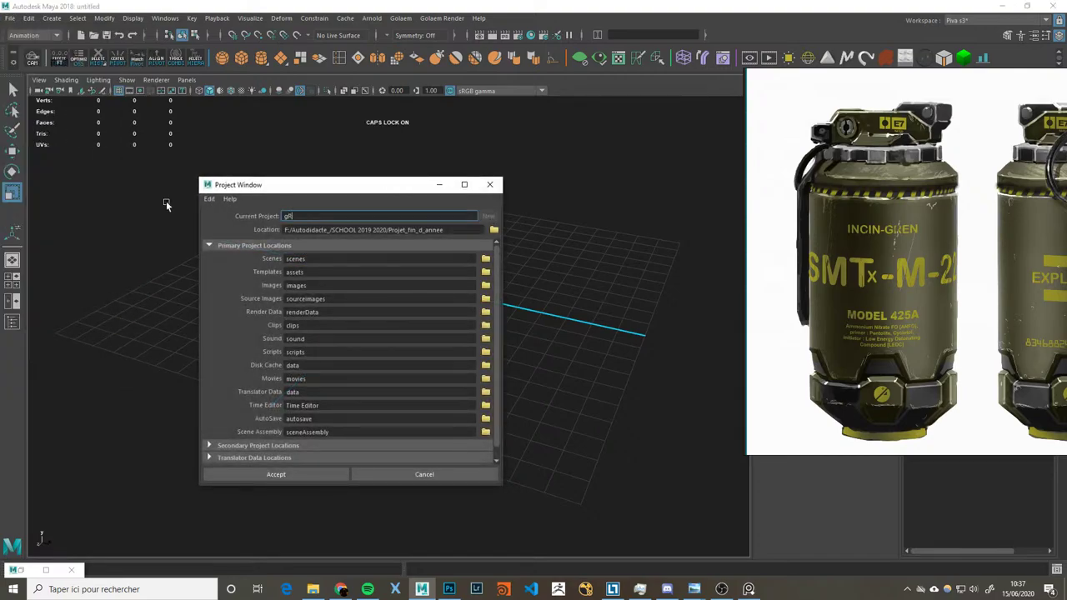
key(alt+Tab)
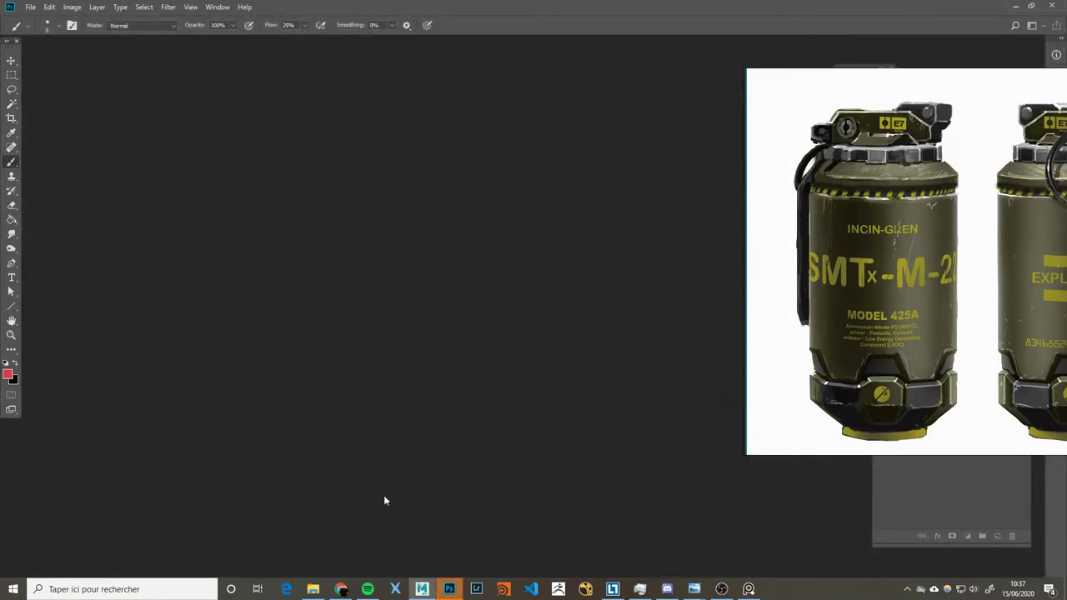
click(423, 589)
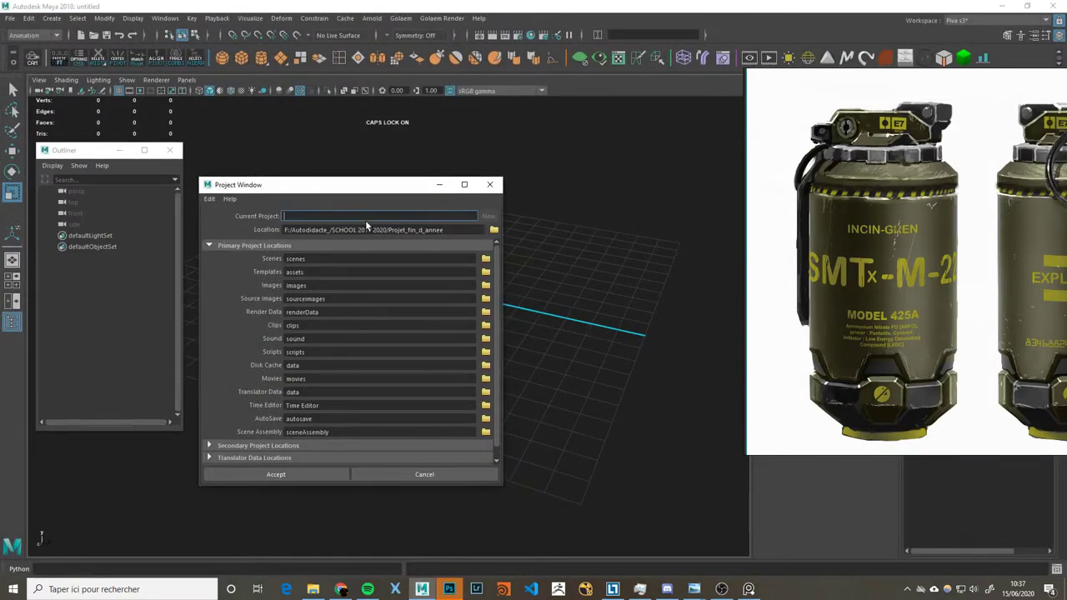
text(g)
key(BackSpace)
text(Grenade)
Step: Set the project location to F:/Autodidacte_/3D and accept the new project
click(493, 229)
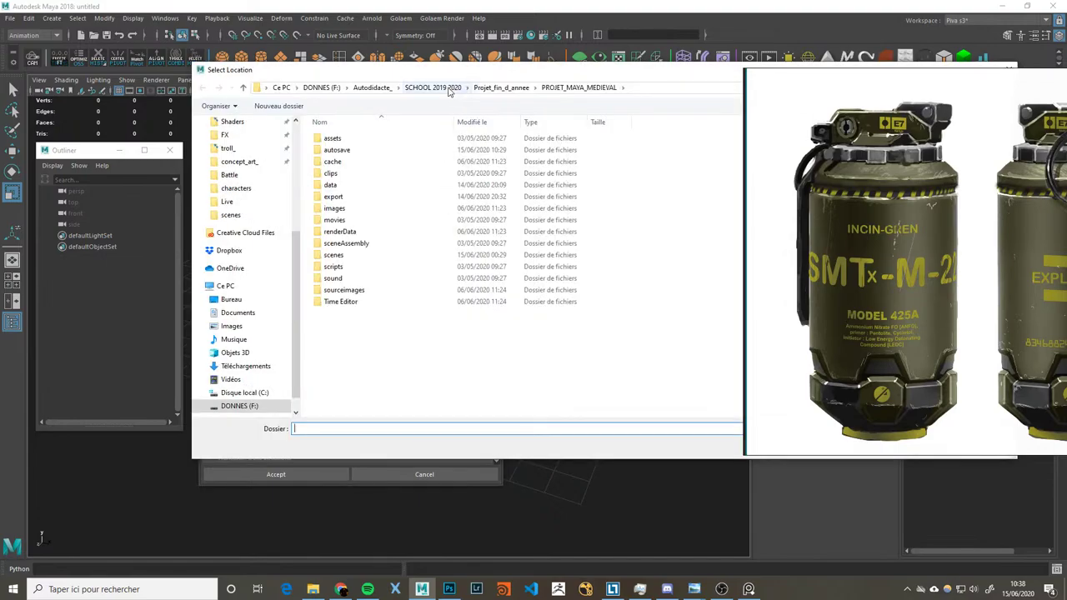
click(373, 88)
double_click(388, 137)
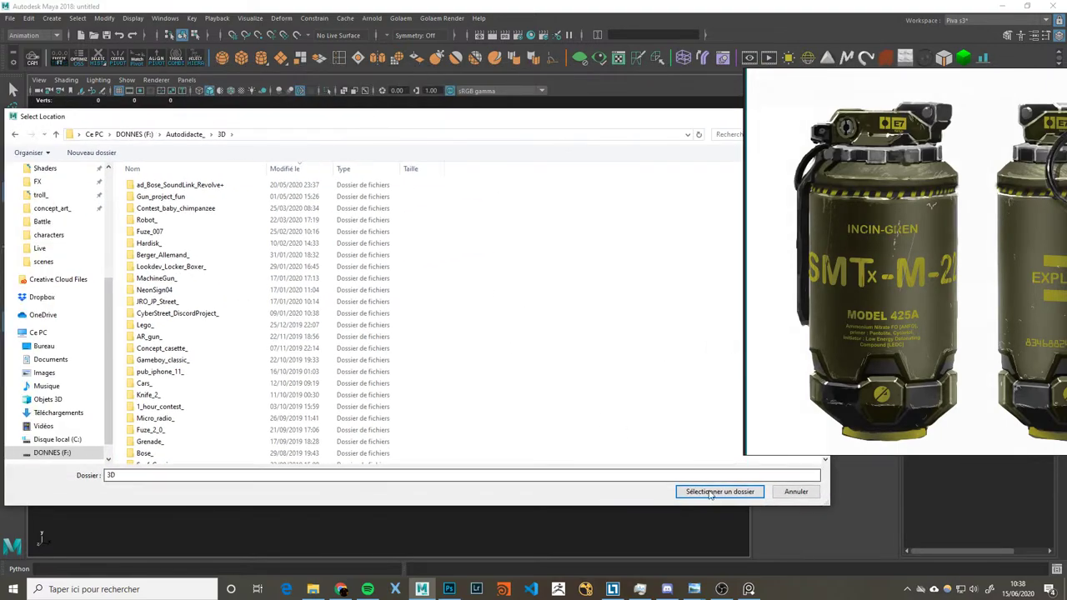
click(703, 492)
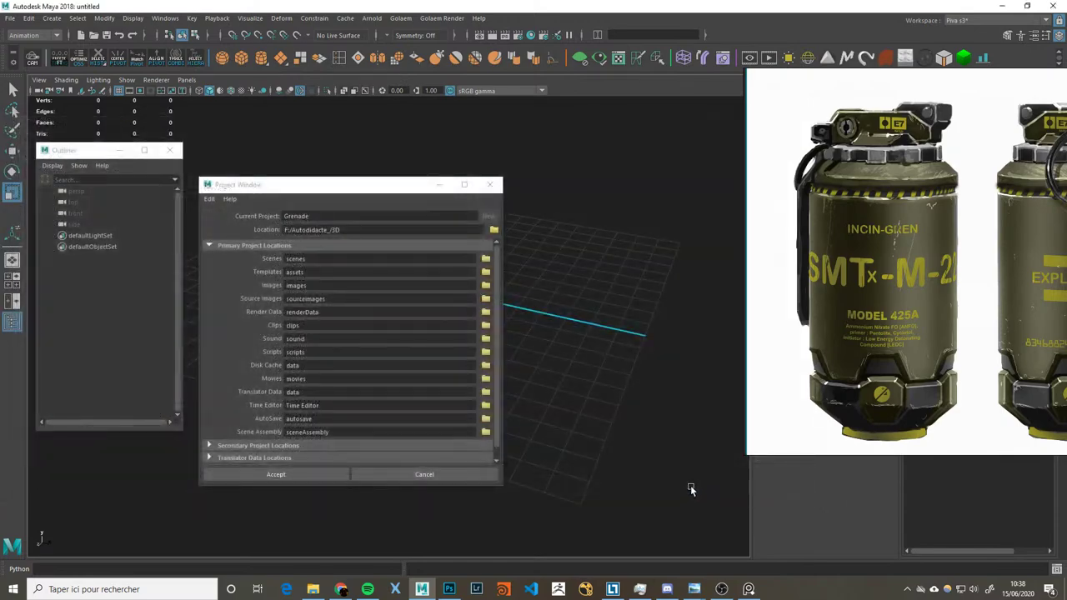
click(354, 216)
text(_Live_)
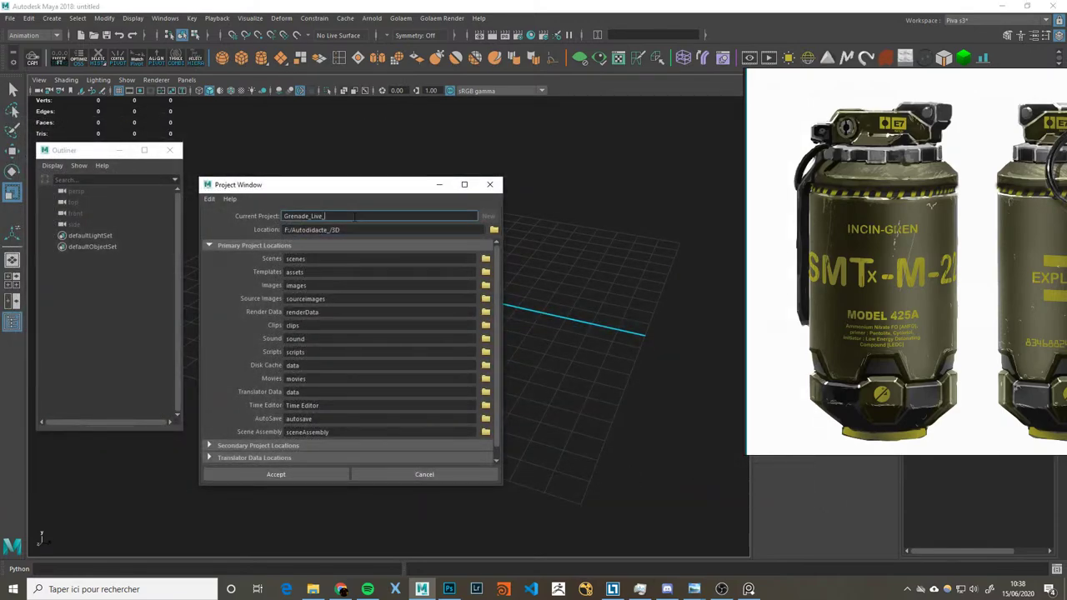
click(292, 474)
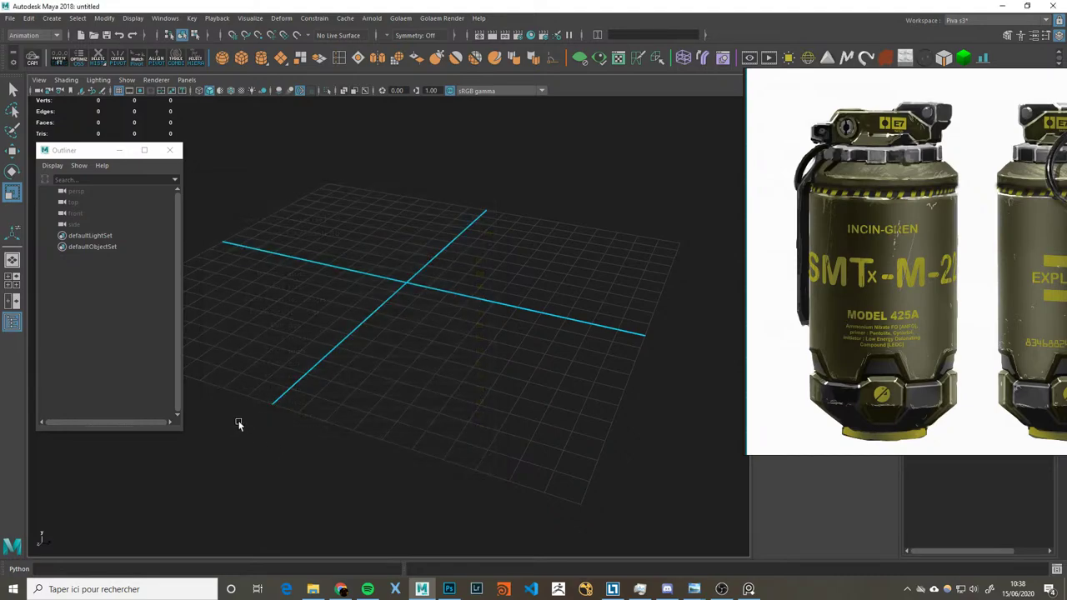
click(119, 150)
Step: Open the grenade reference image in Photoshop and resume music playback
click(448, 589)
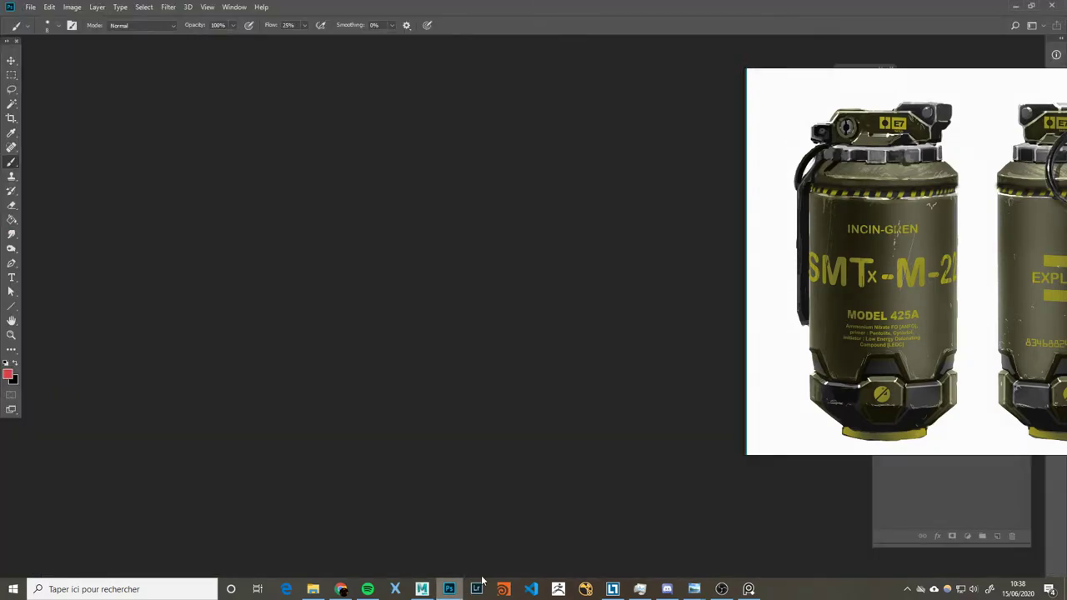
click(312, 589)
mouse_move(484, 133)
mouse_down()
mouse_move(449, 593)
mouse_move(409, 366)
mouse_up()
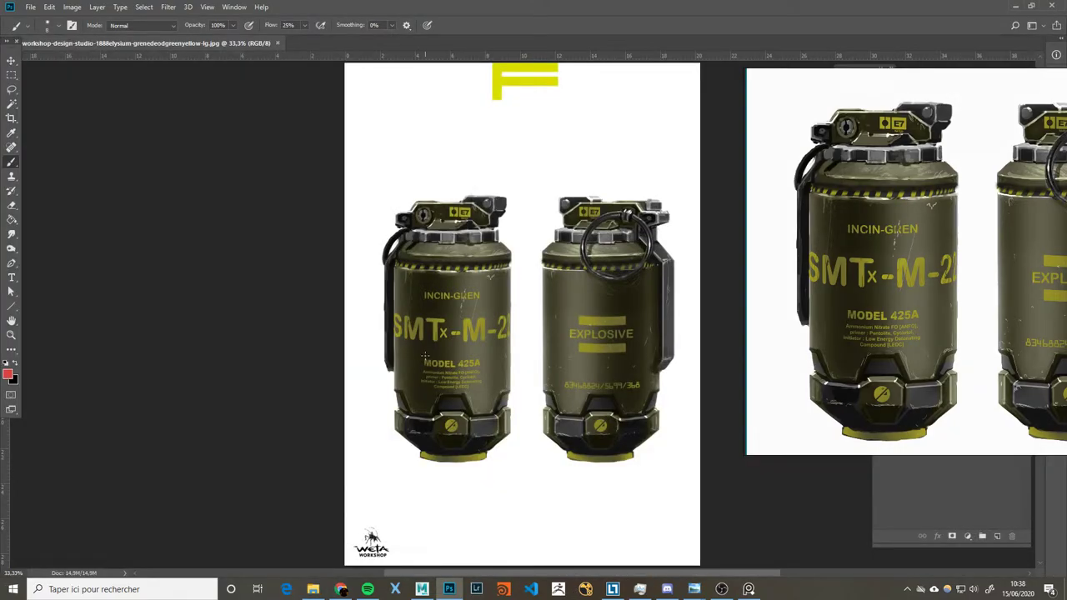
alt+scroll(448, 331, down, 1)
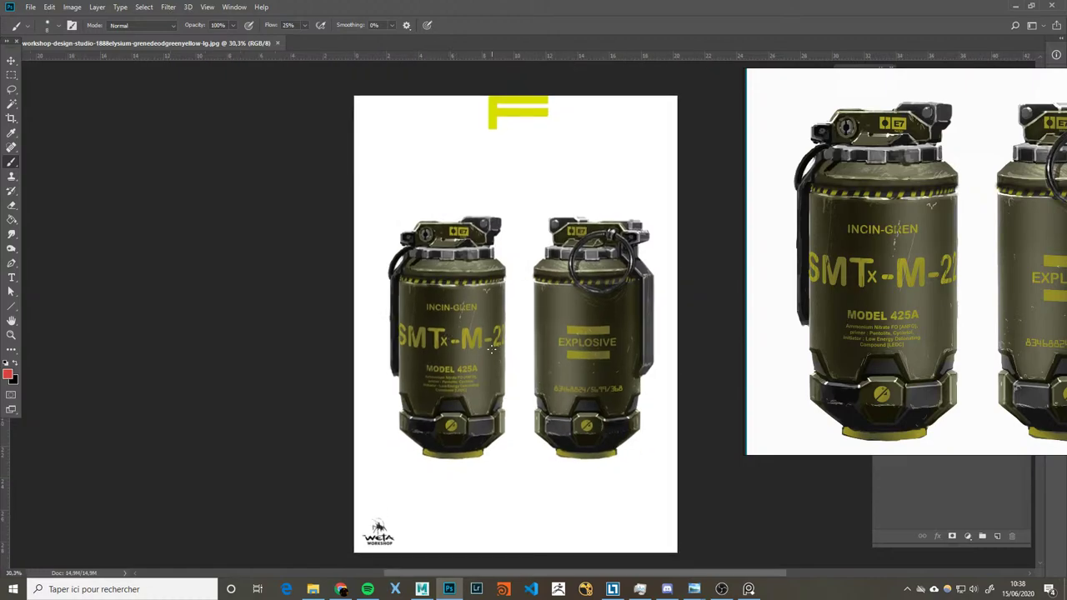
key(XF86AudioLowerVolume)
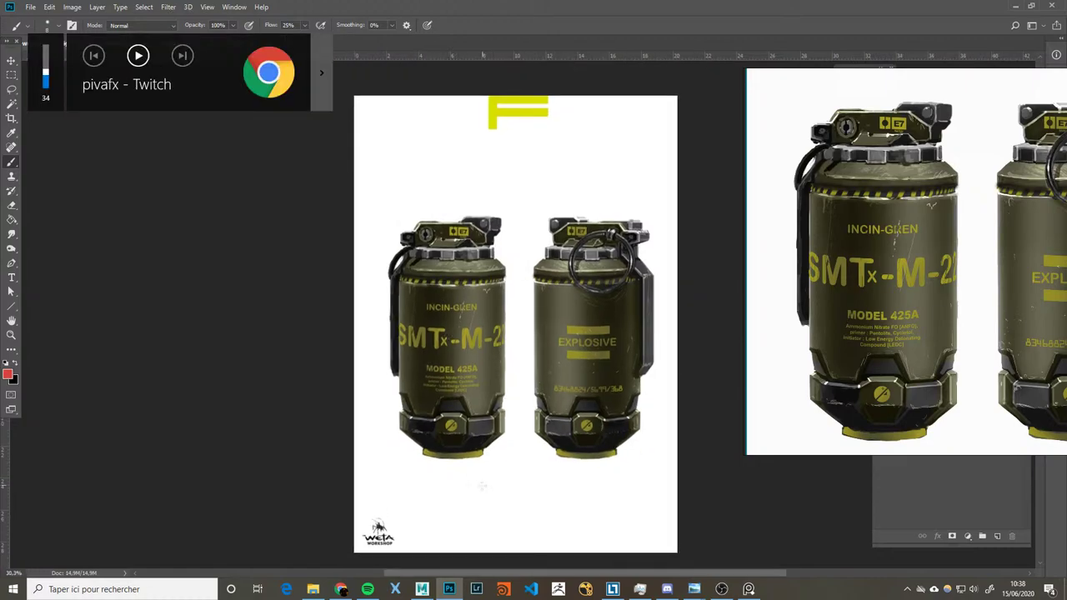
click(374, 583)
click(534, 548)
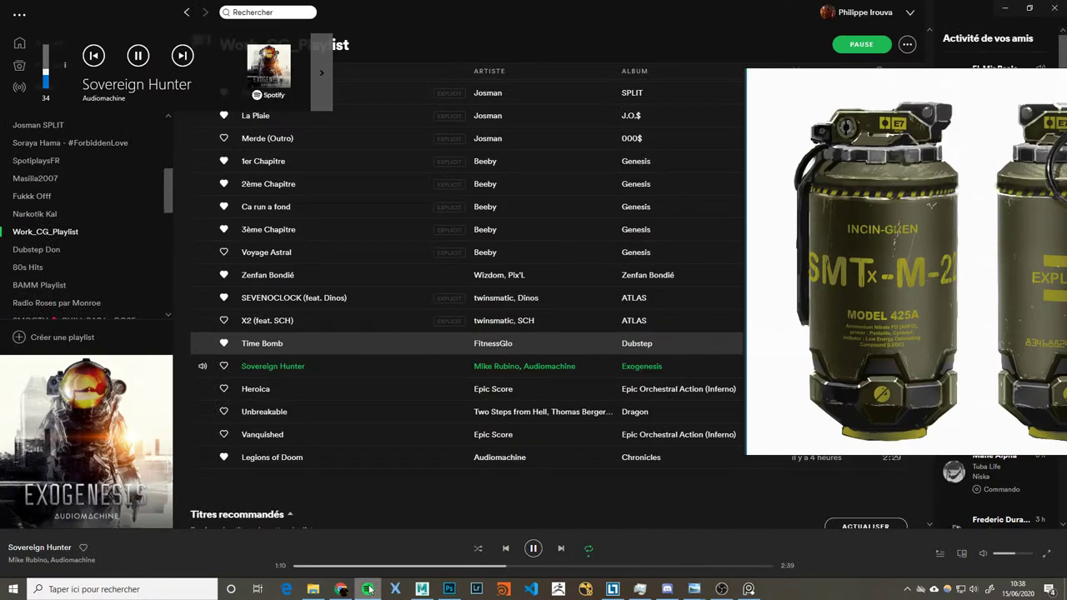
click(367, 590)
alt+scroll(496, 395, up, 2)
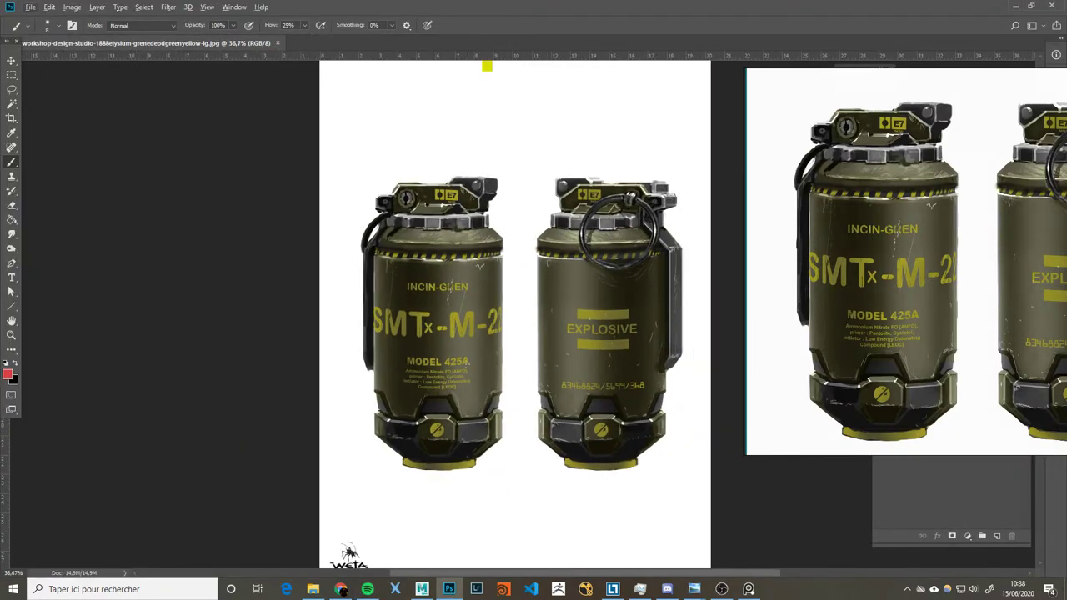
alt+scroll(297, 210, down, 1)
Step: Widen the canvas to a square 2715 × 2715 pixels with Canvas Size
click(81, 9)
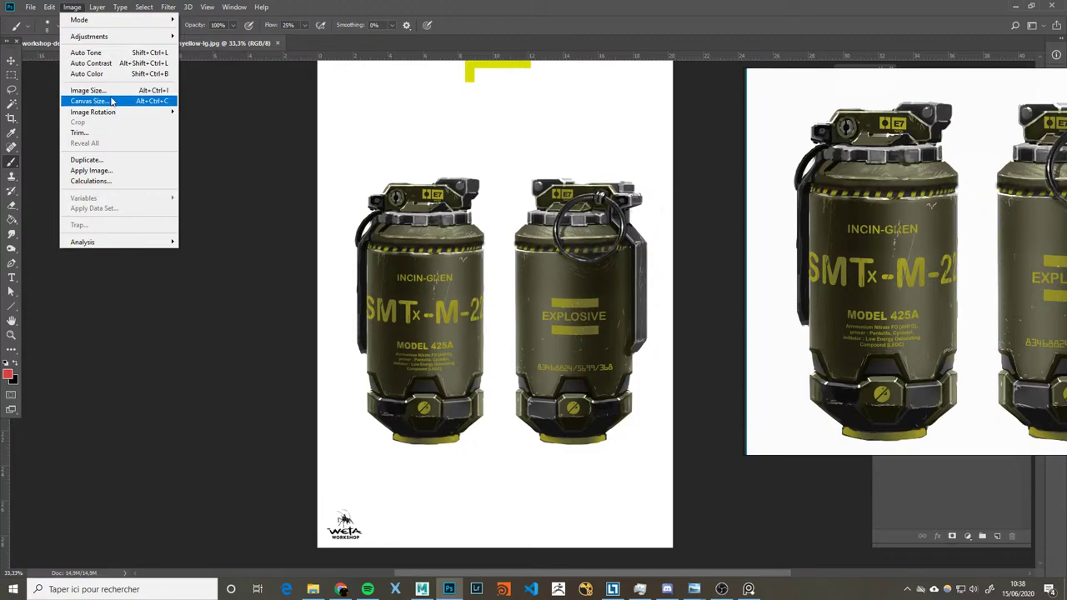
click(117, 97)
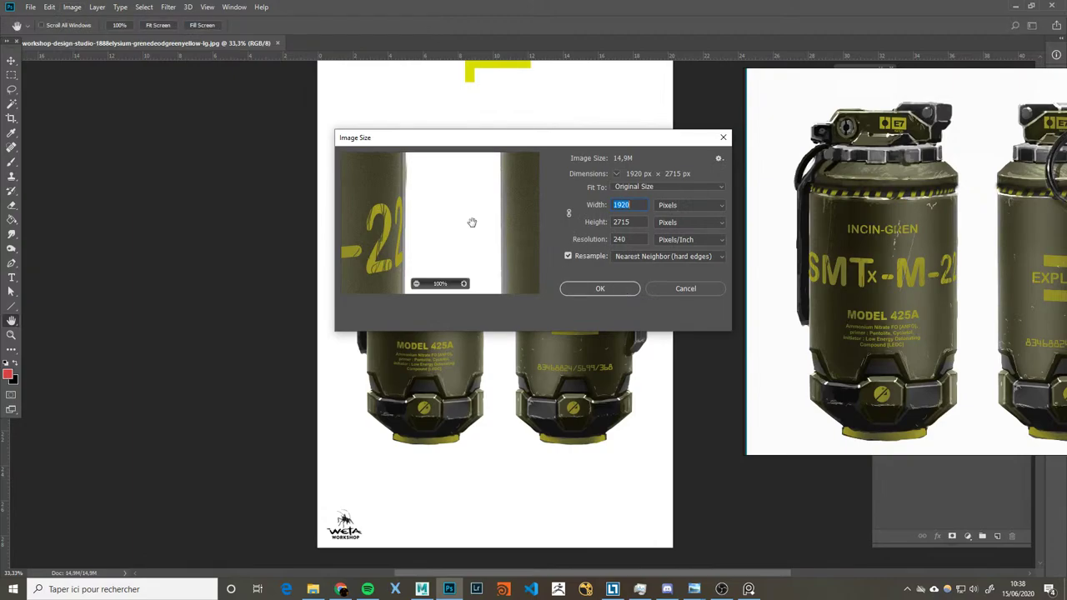
click(722, 137)
click(72, 7)
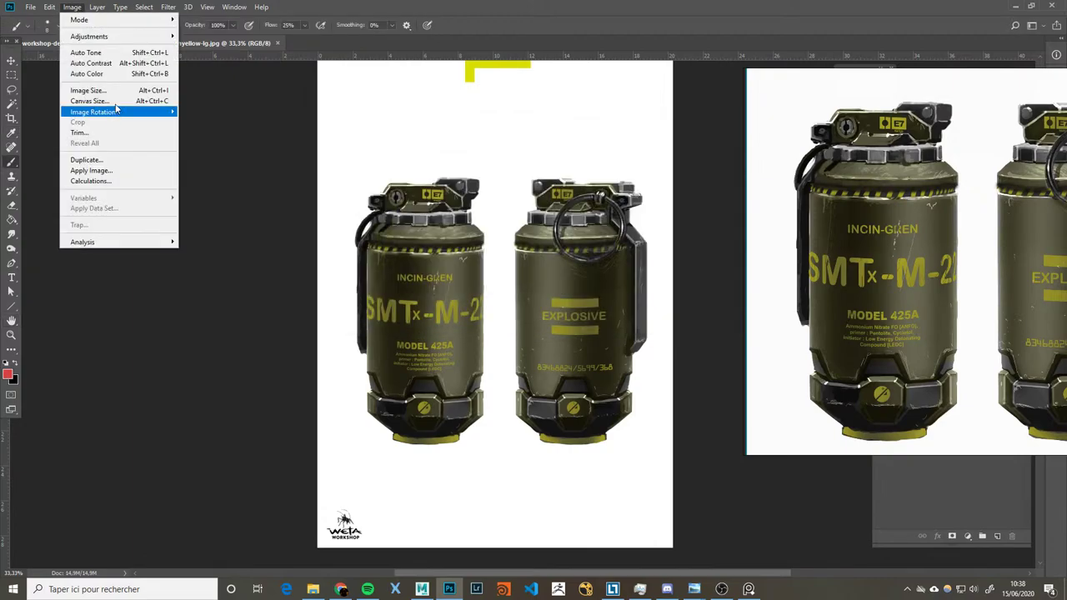
click(89, 101)
click(384, 350)
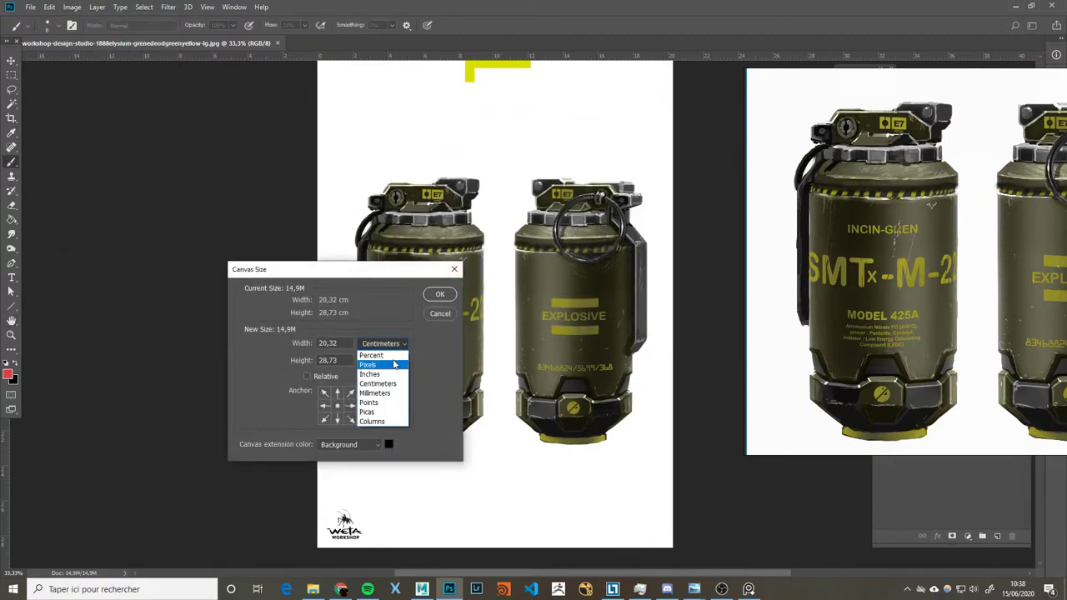
click(379, 360)
click(347, 362)
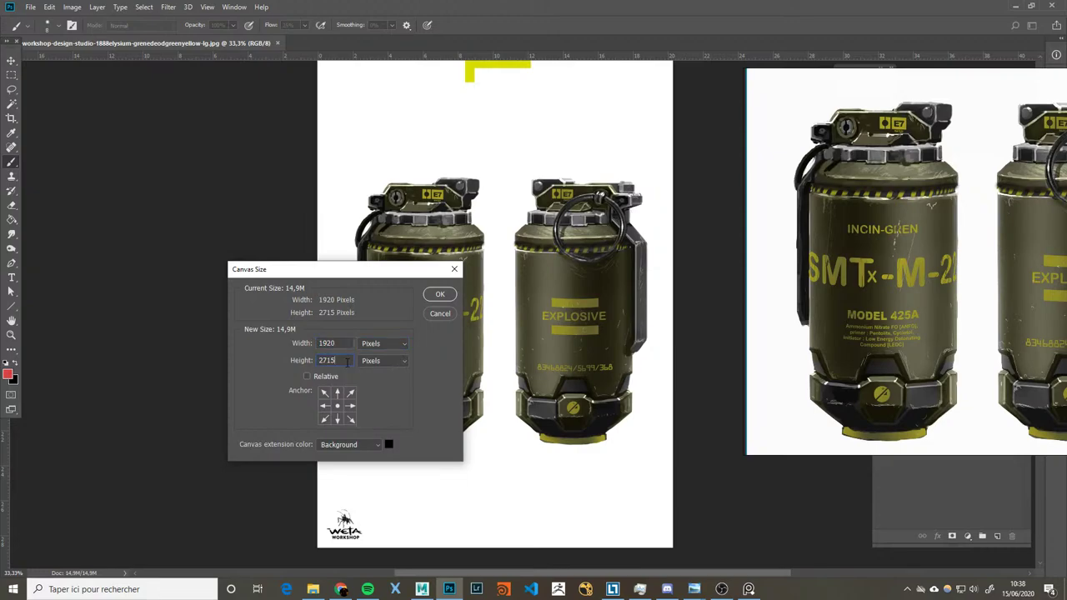
click(341, 345)
text(2715)
click(439, 296)
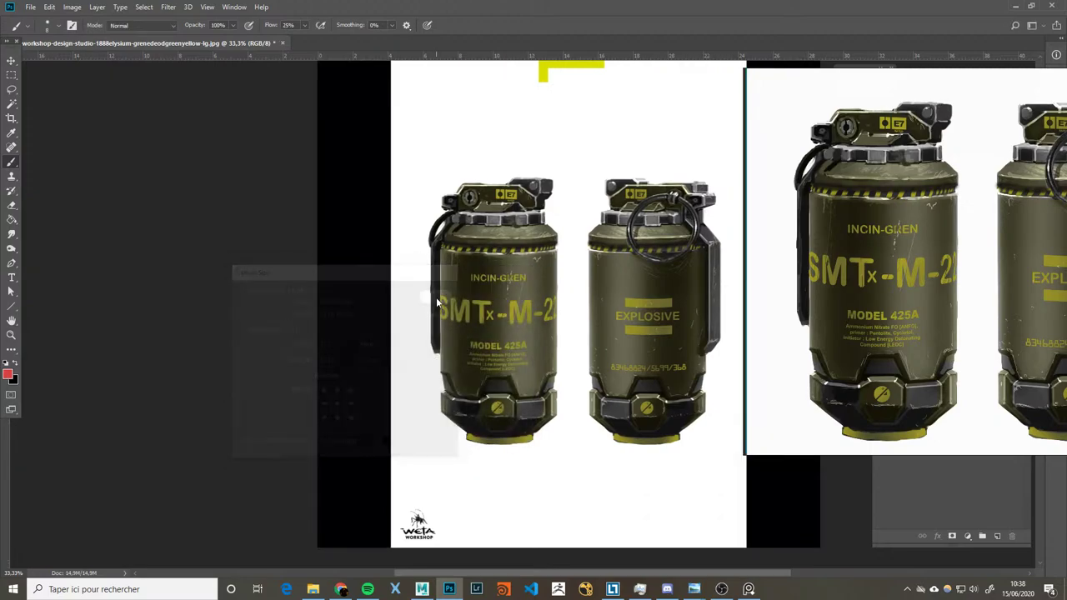
Step: Unlock the Background layer into Layer 0 and zoom out to show the whole canvas
alt+scroll(321, 329, down, 5)
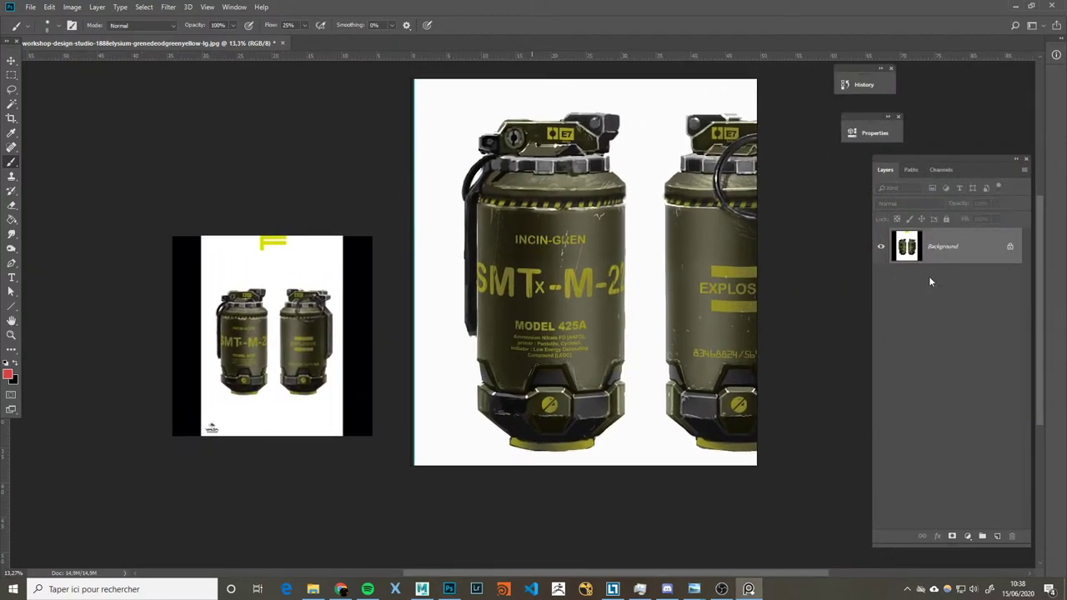
click(749, 589)
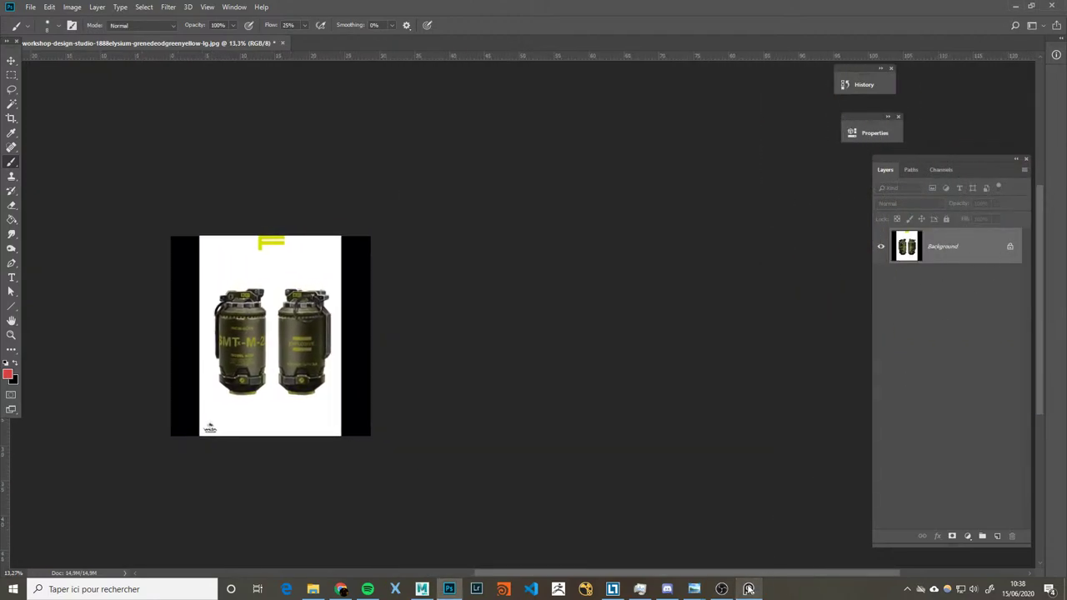
click(1009, 246)
alt+scroll(331, 291, up, 1)
alt+scroll(500, 275, up, 1)
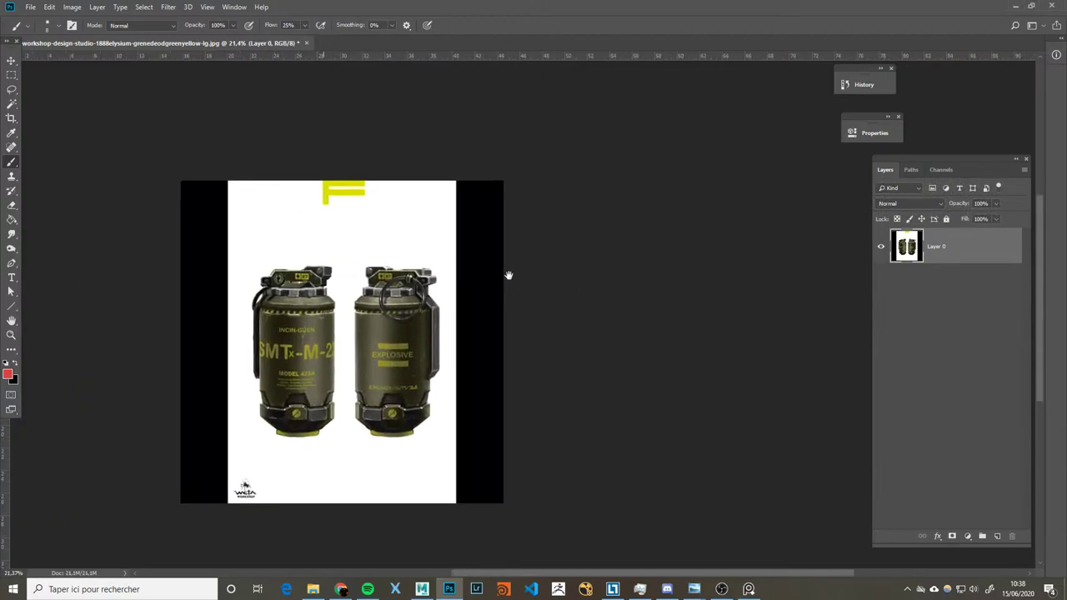
alt+scroll(317, 206, up, 1)
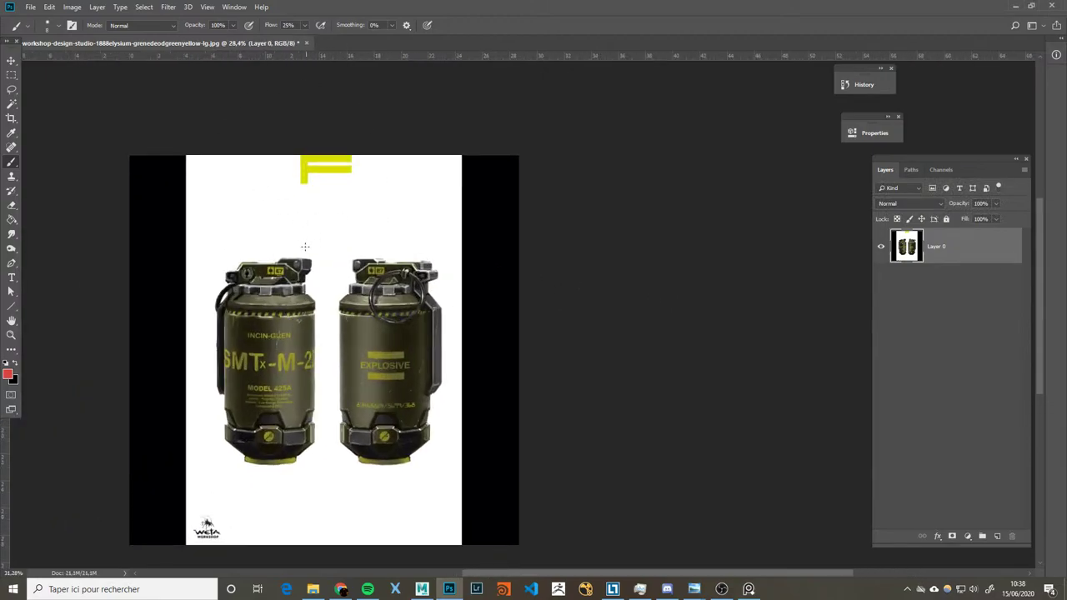
alt+scroll(325, 292, up, 1)
drag(327, 296, 384, 228)
Step: Save the image as ref_gren.png with medium PNG compression
click(30, 6)
click(87, 131)
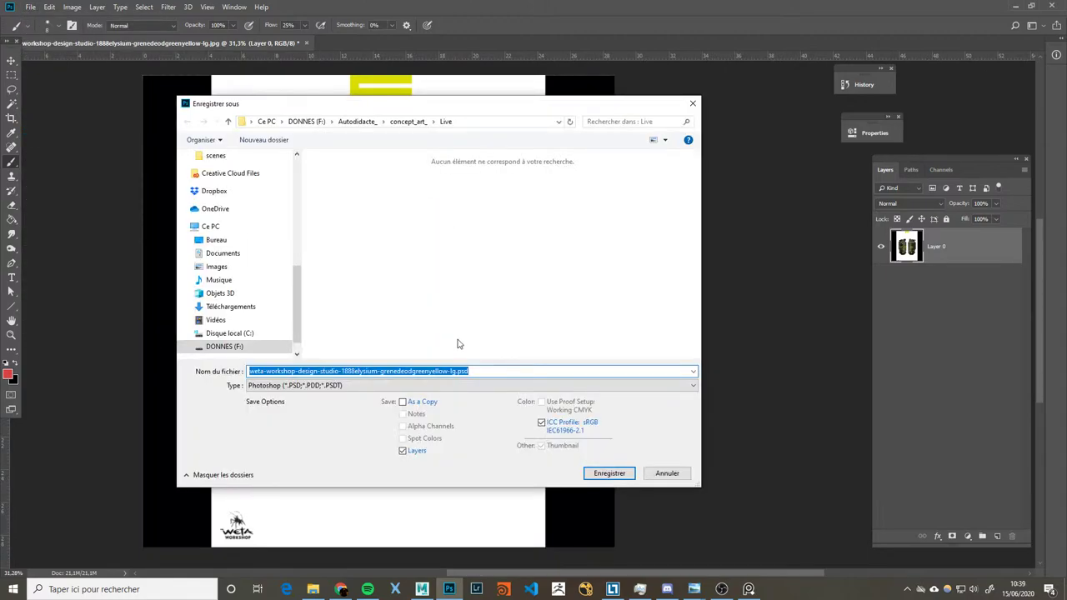
text(ref_gren)
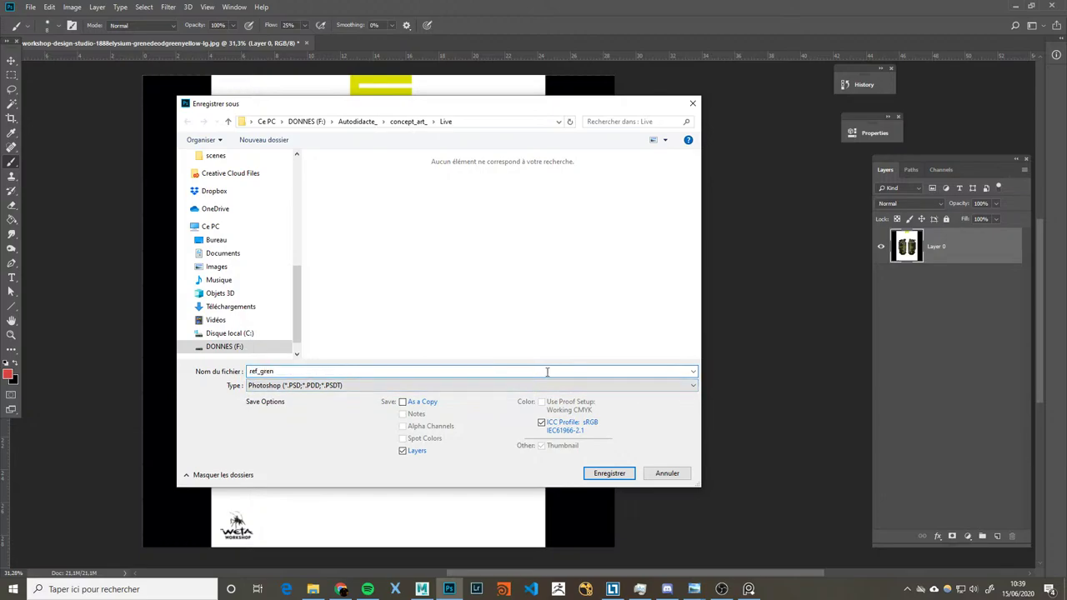
click(518, 385)
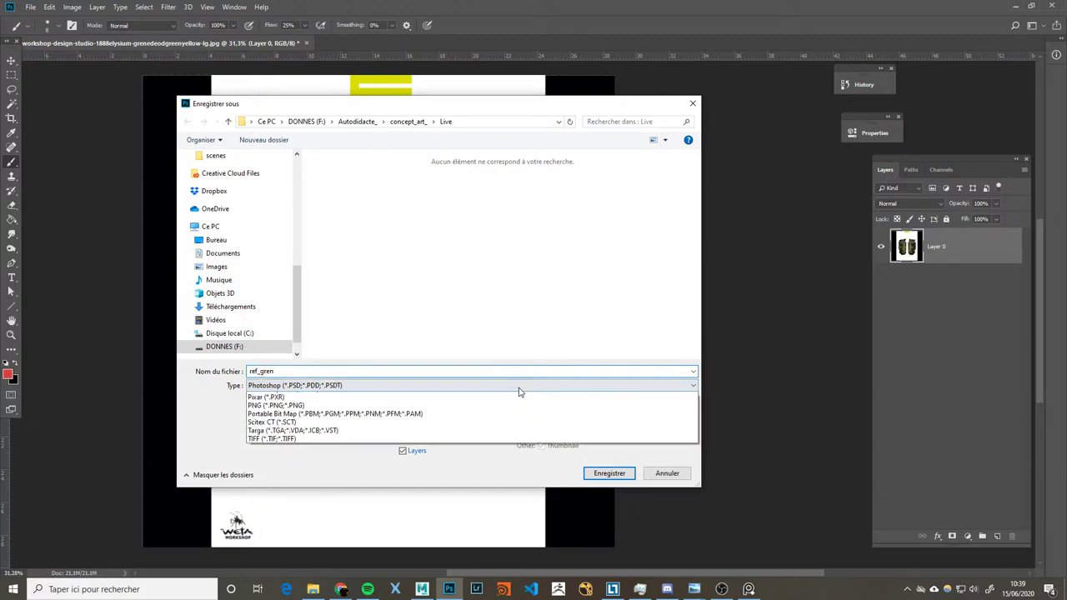
click(456, 530)
click(496, 386)
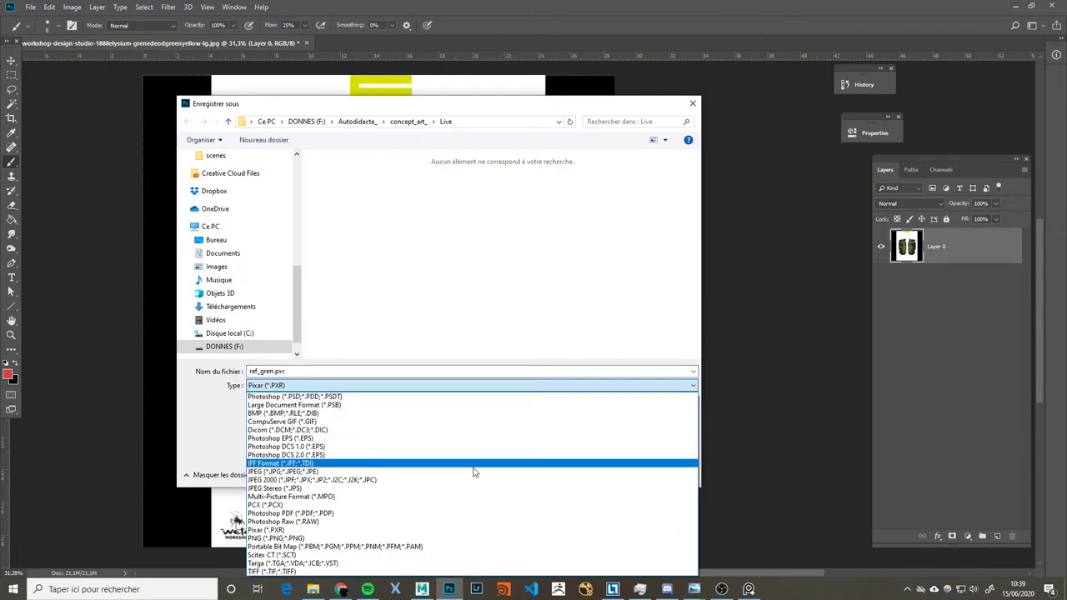
click(492, 540)
click(603, 474)
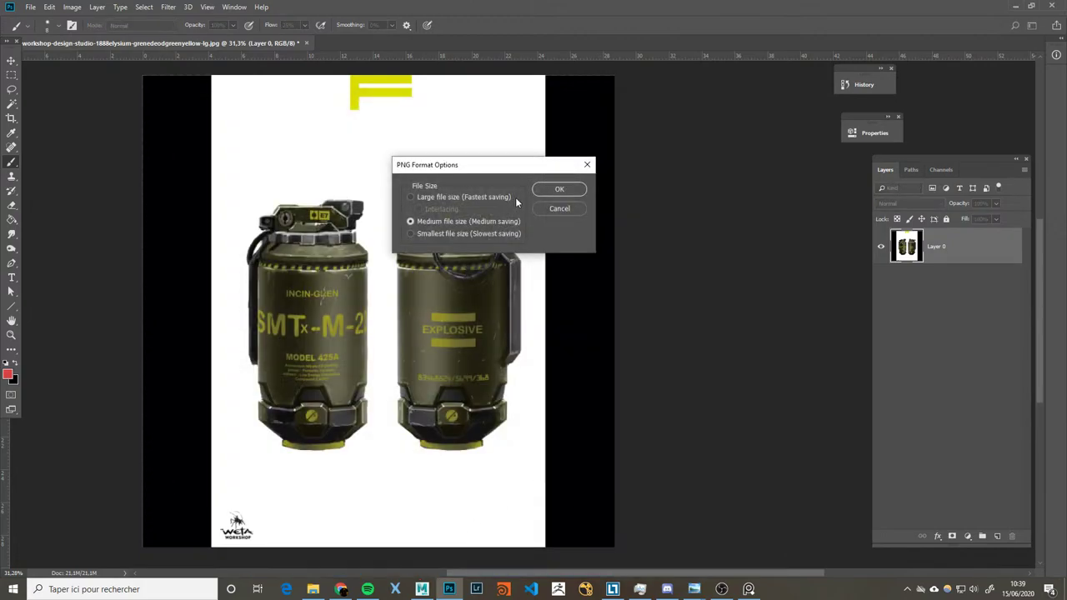
click(567, 191)
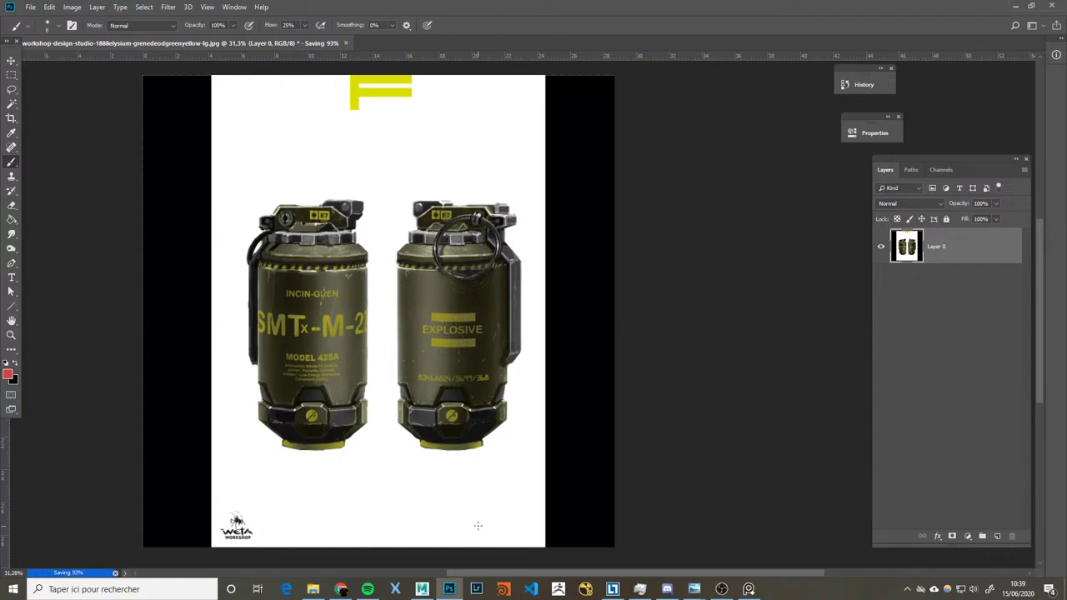
Step: Back in Maya, orbit the view and move the reference image over the right side
click(421, 590)
mouse_move(403, 378)
alt+mouse_down()
mouse_move(424, 309)
mouse_move(703, 540)
alt+mouse_up()
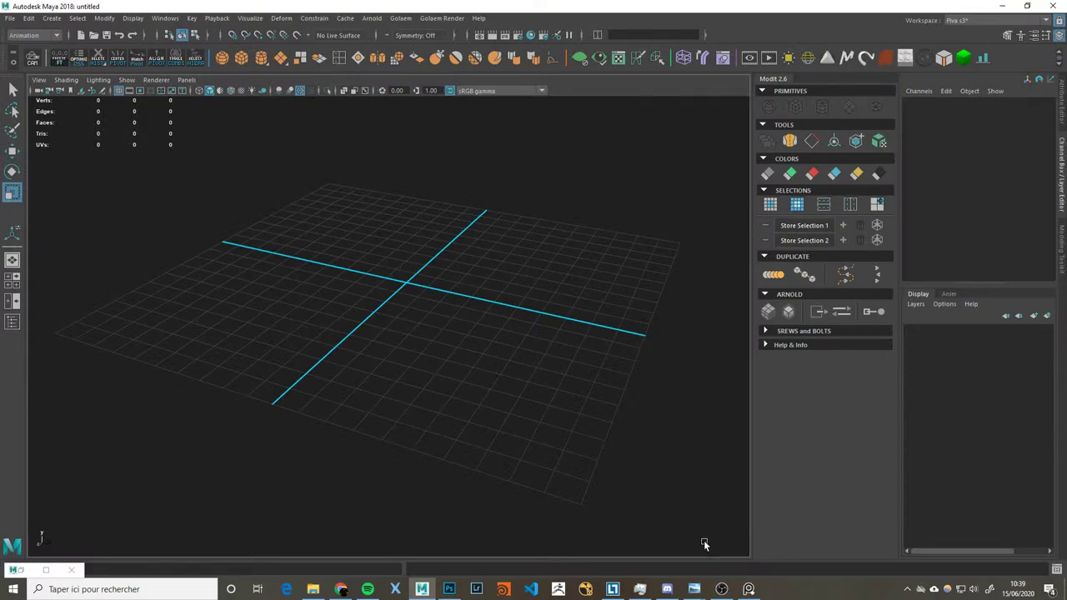
click(748, 589)
drag(722, 325, 927, 318)
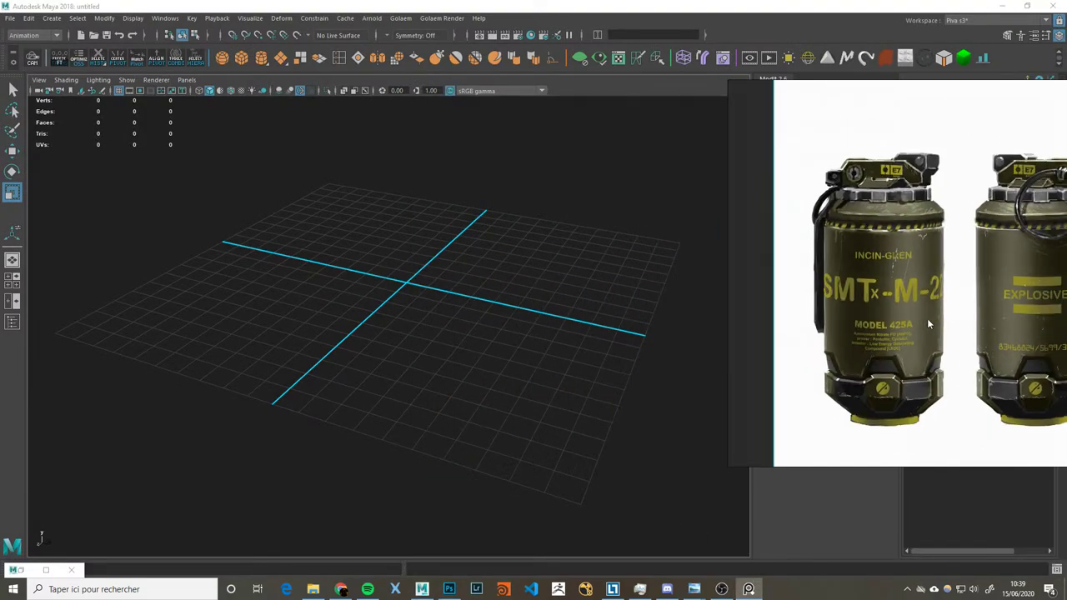
Step: Take ref_gren.png and browse to Autodidacte_/3D/Grenade_Live_/sourceimages
scroll(950, 317, up, 2)
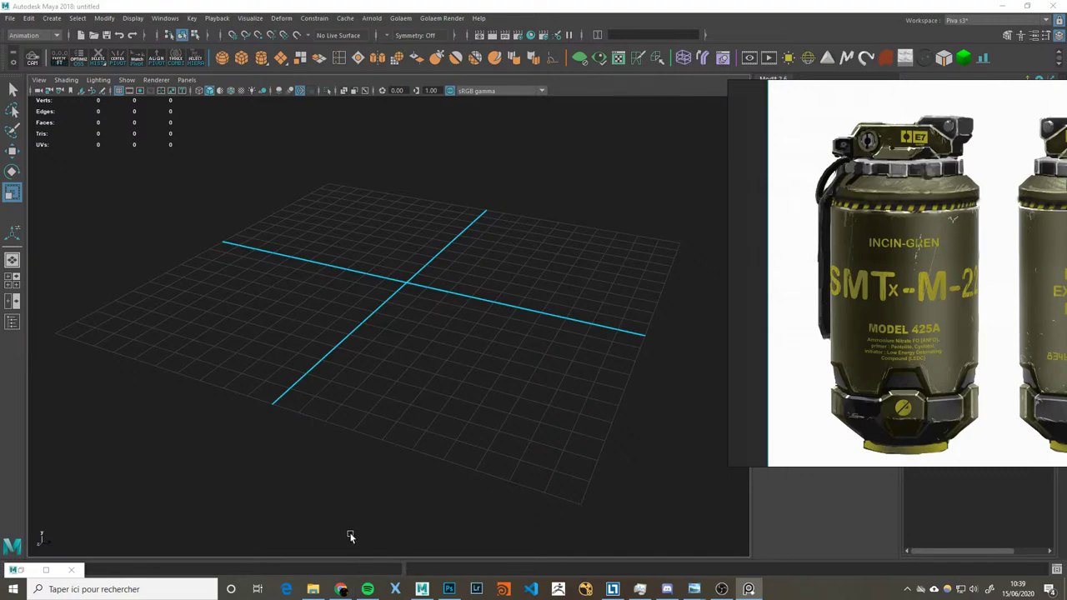
click(313, 589)
click(497, 114)
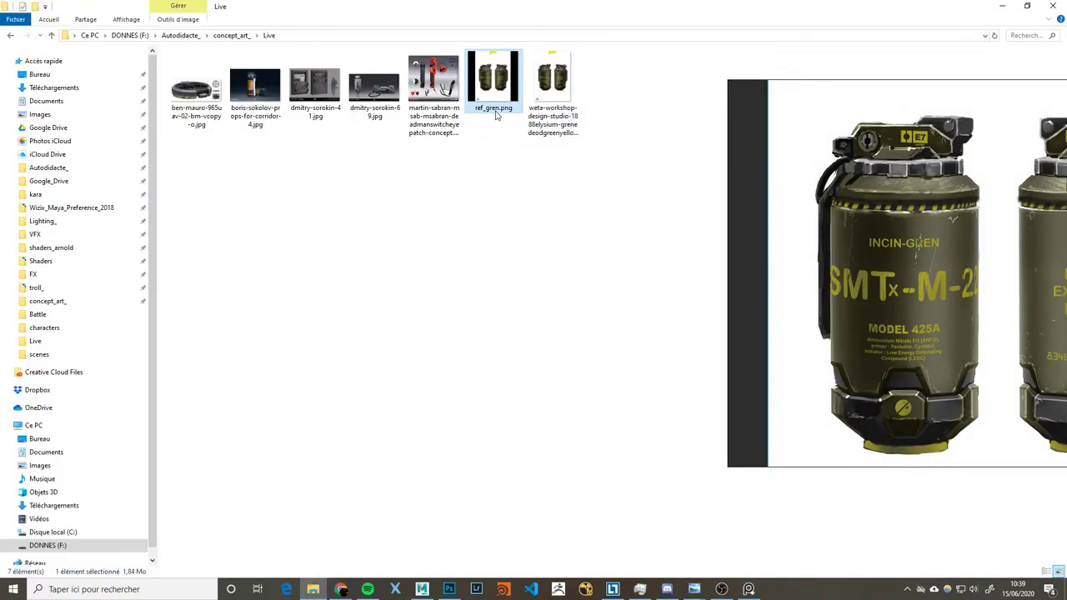
click(48, 168)
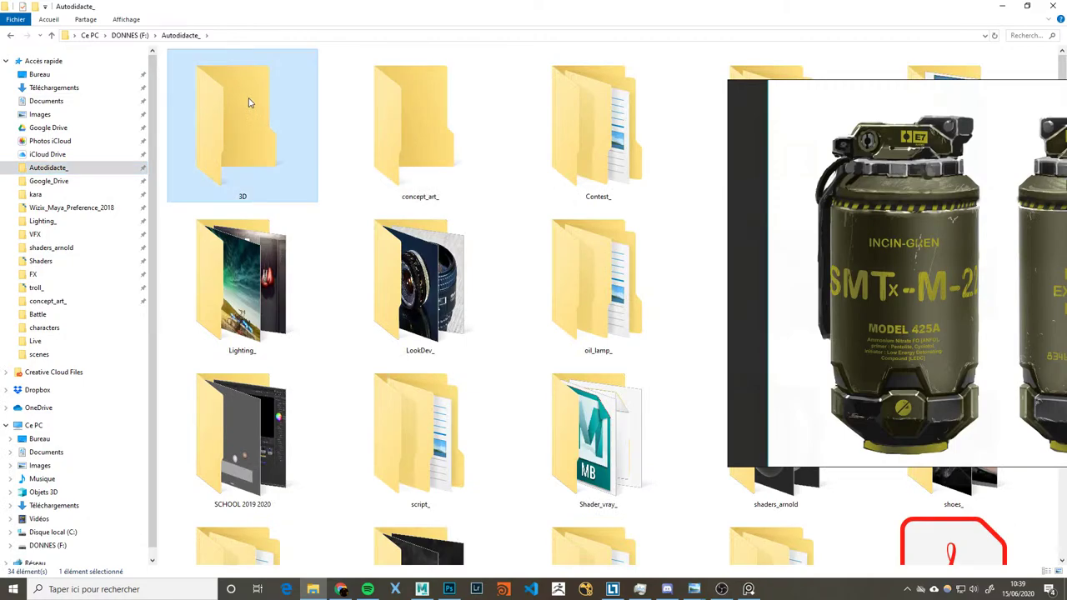
double_click(242, 100)
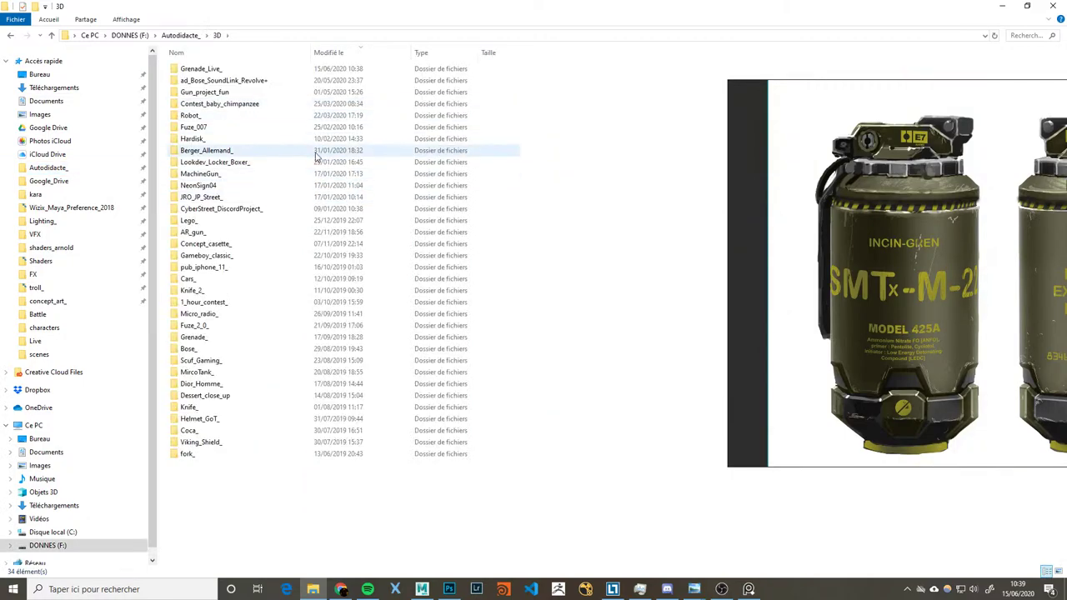
double_click(281, 70)
double_click(296, 209)
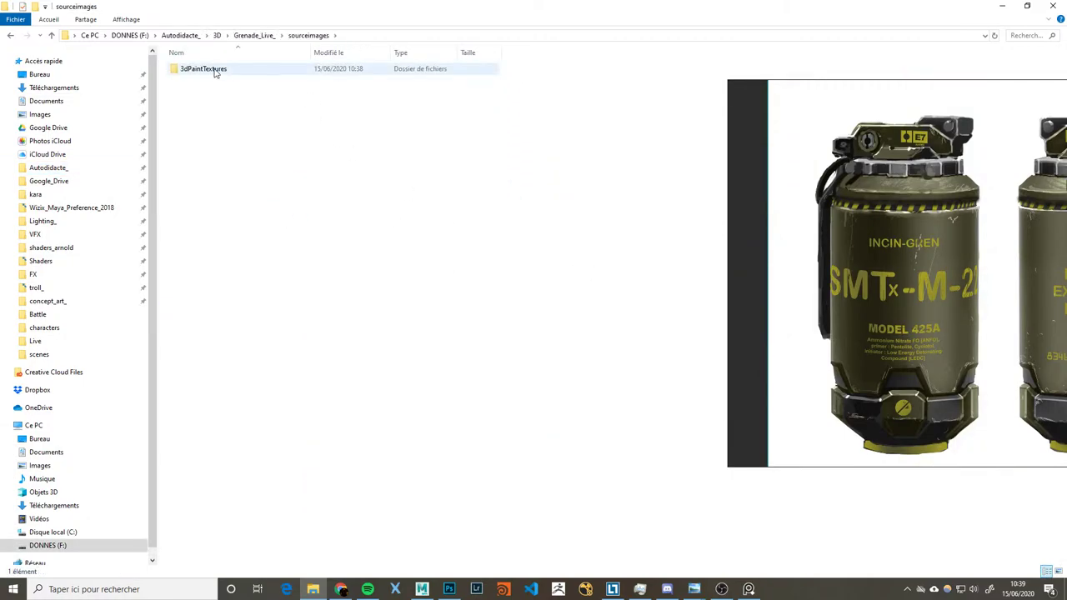
Step: Create a 00_ref folder there, paste ref_gren.png into it, and return to Maya
click(34, 7)
text(00_ref)
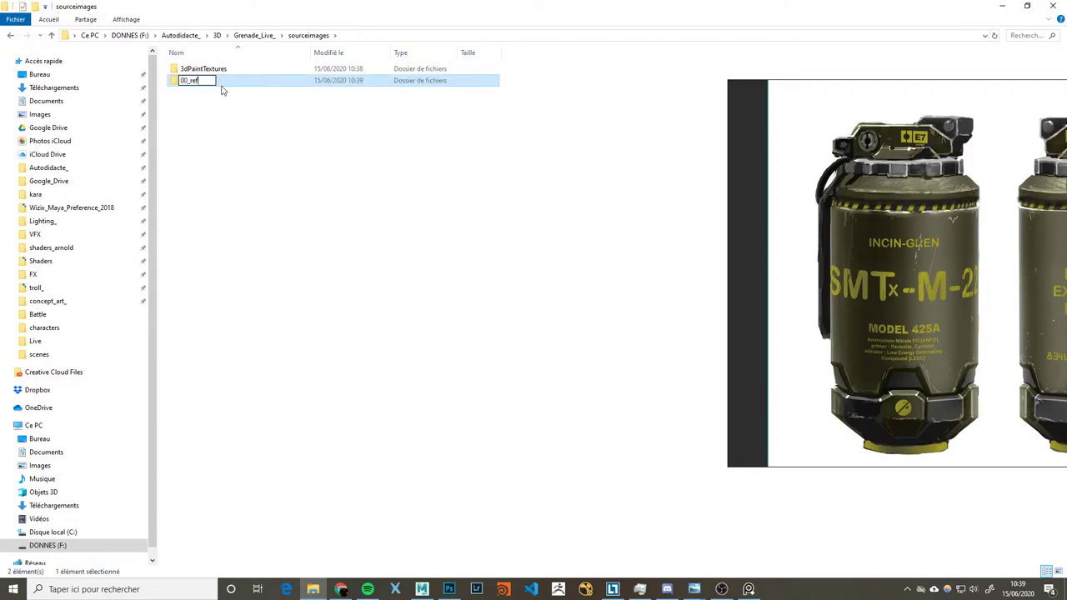
key(Return)
double_click(296, 70)
key(ctrl+v)
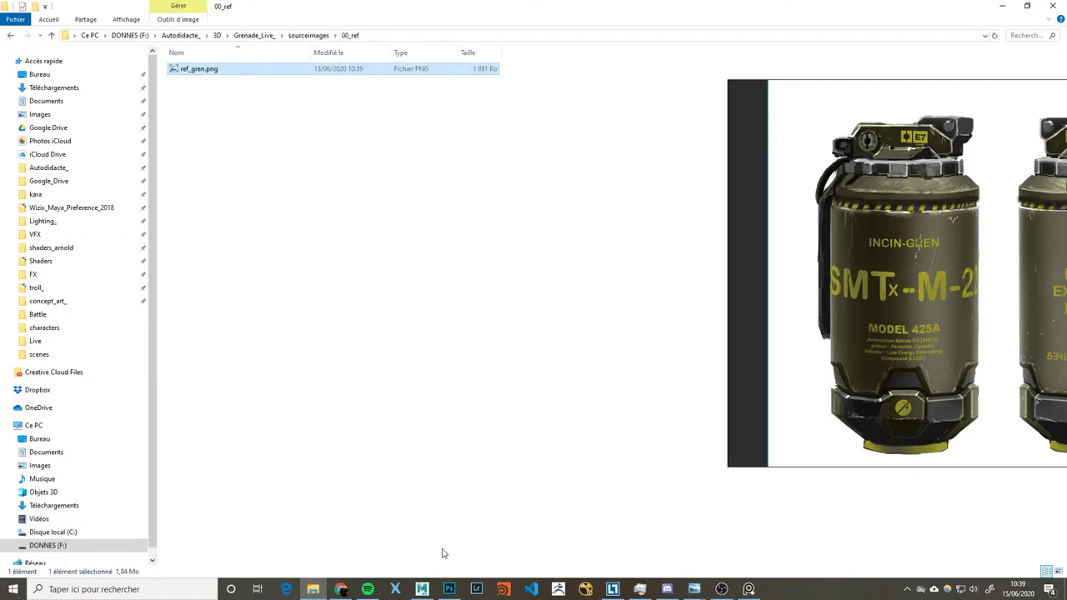
click(422, 590)
key(space)
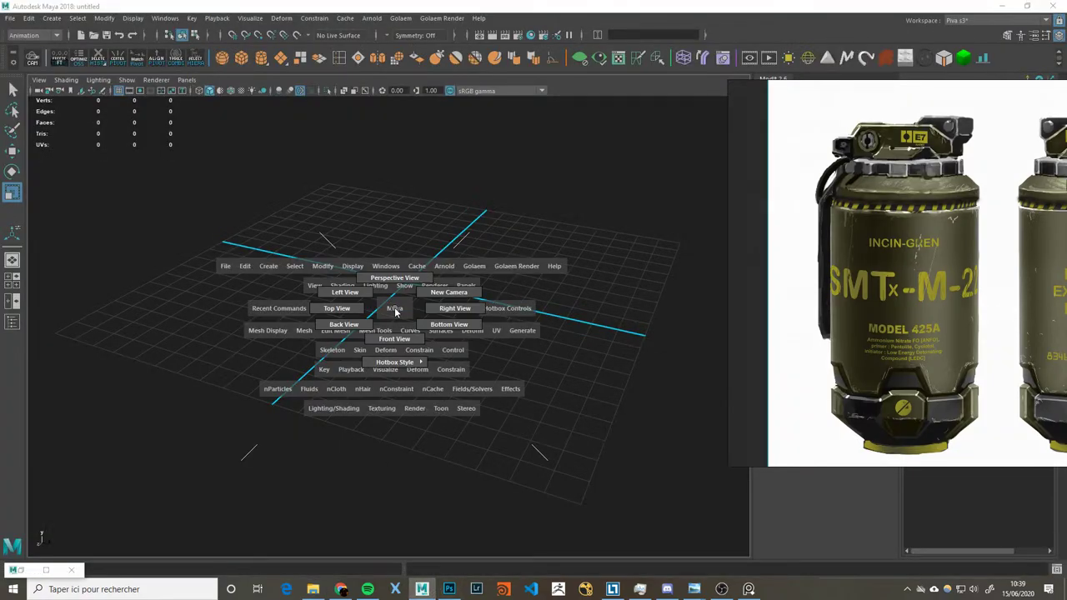
Step: Switch the viewport to an orthographic side view and move the reference image aside
scroll(875, 292, down, 3)
scroll(875, 292, down, 2)
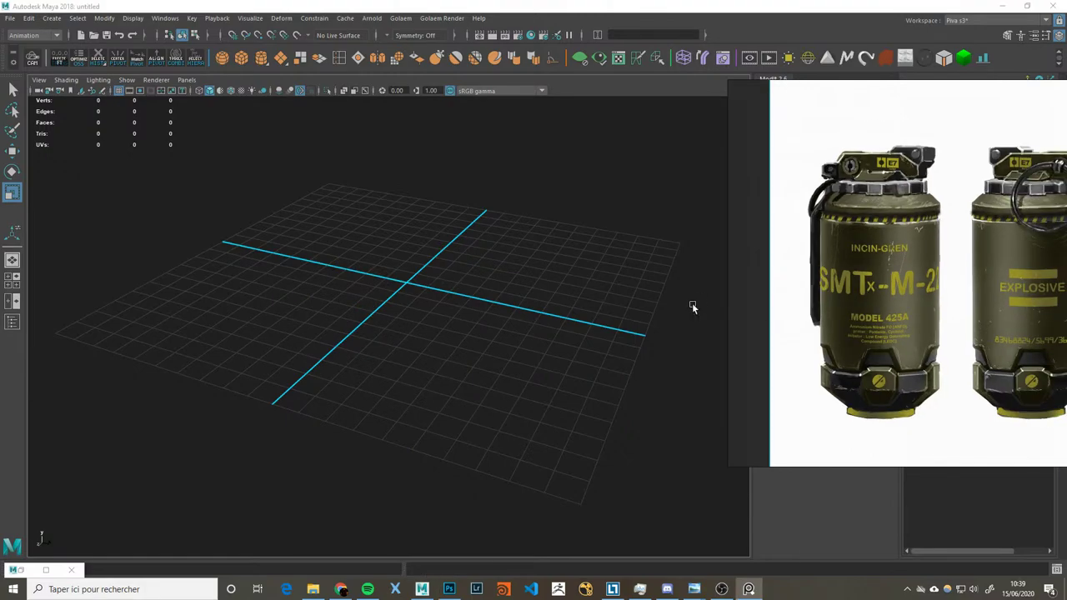
key(space)
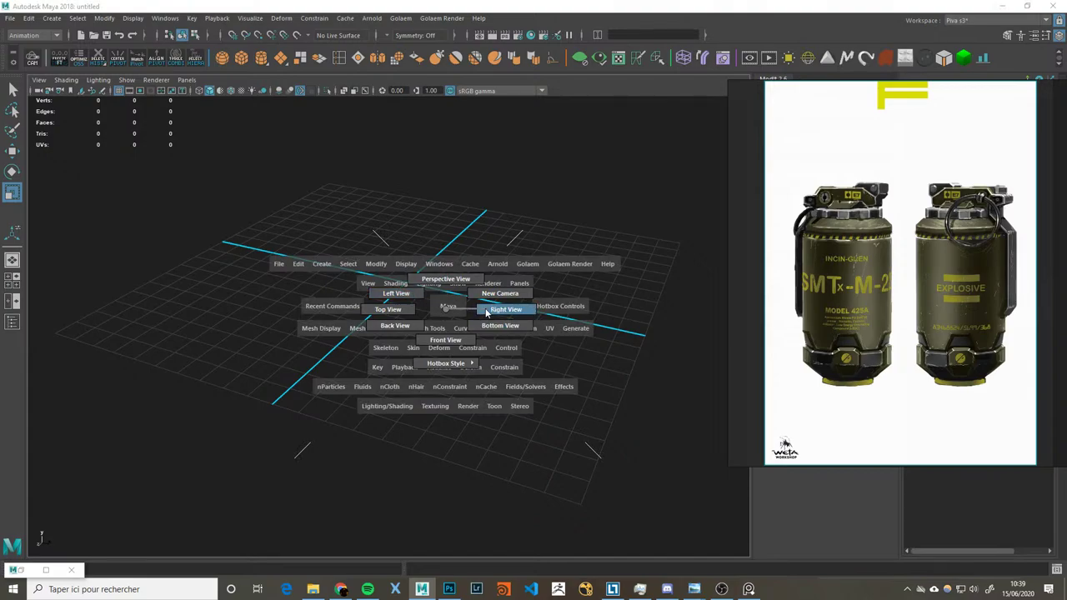
click(488, 313)
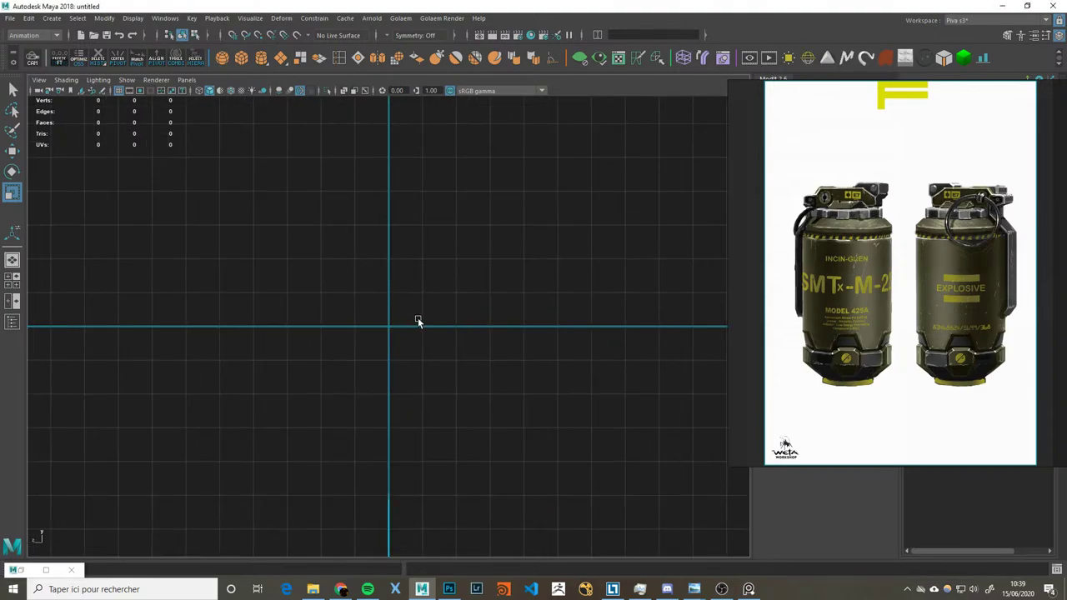
drag(818, 272, 1027, 272)
Step: Create a polygon plane and scale it up to about 24.5
click(850, 106)
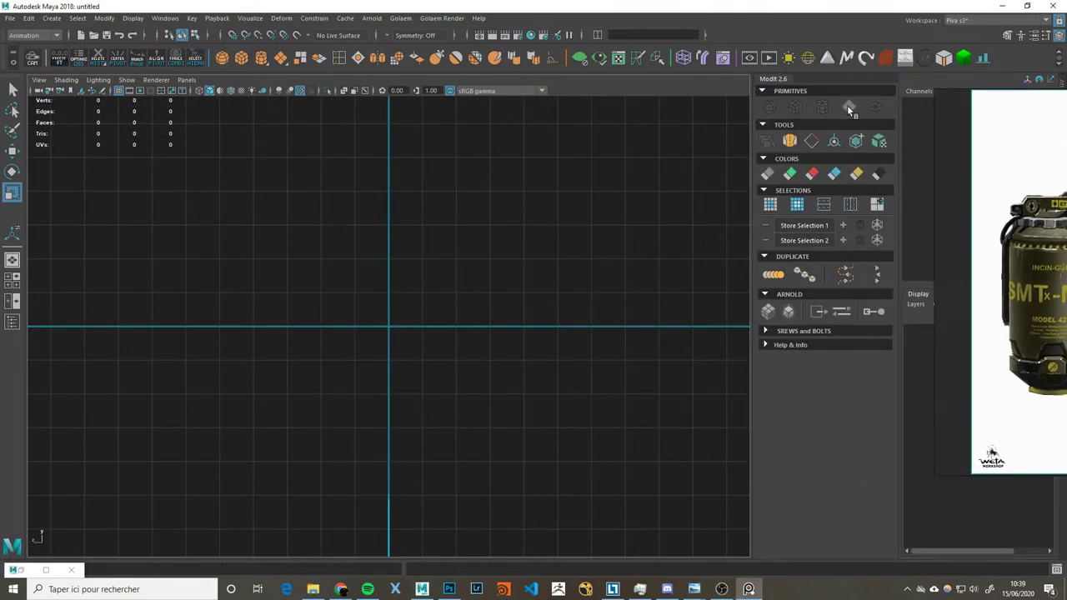
drag(388, 324, 682, 303)
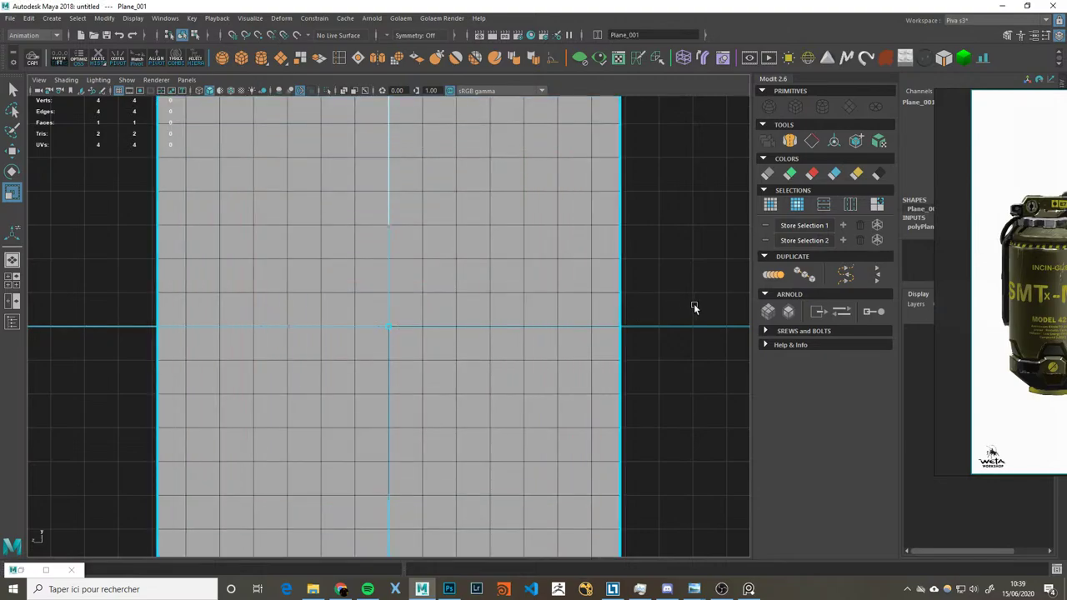
scroll(452, 300, down, 2)
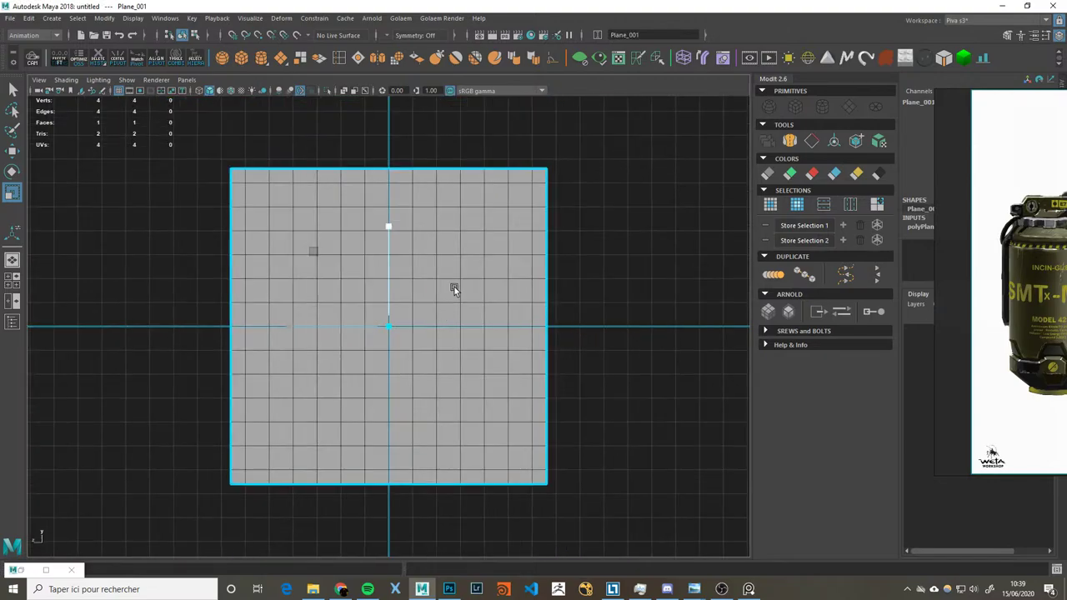
alt+drag(459, 313, 514, 284)
alt+right_drag(514, 284, 465, 301)
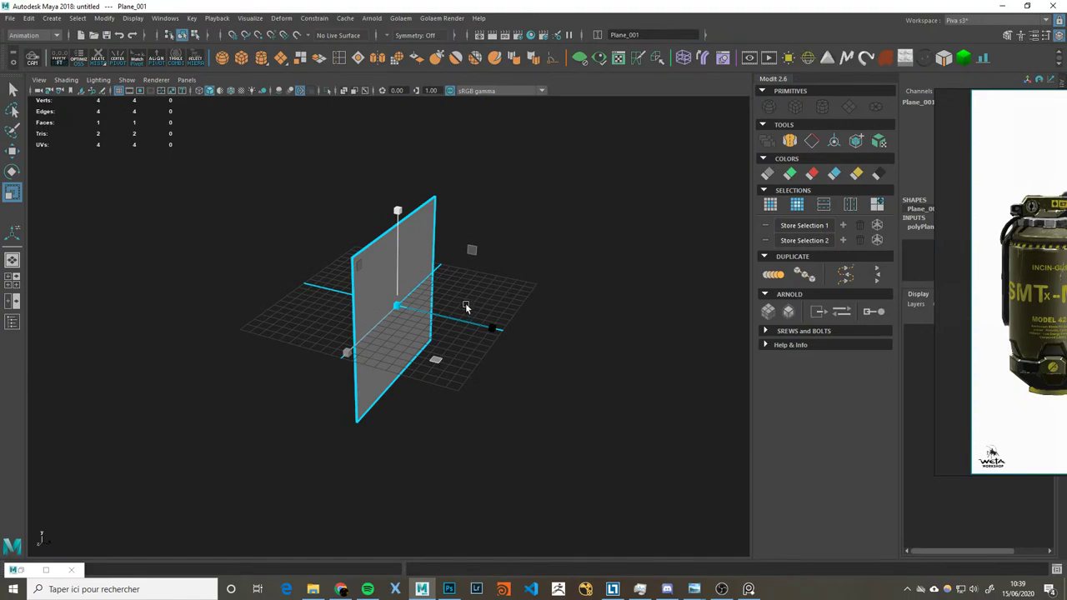
Step: Offset the plane along the X axis
key(w)
mouse_move(488, 329)
mouse_down()
mouse_move(443, 305)
mouse_move(374, 301)
mouse_up()
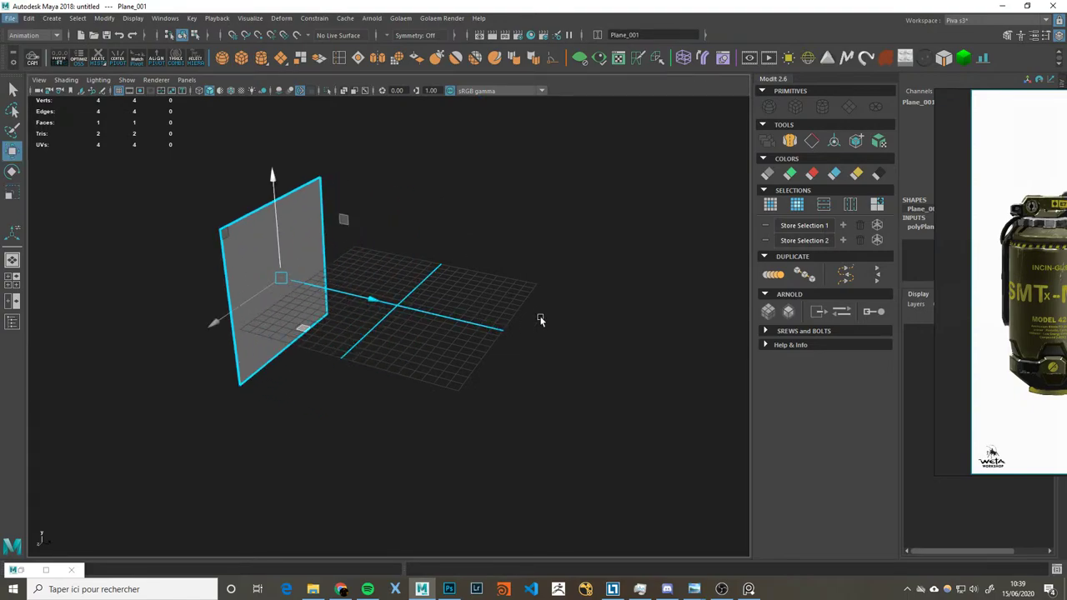
key(ctrl+z)
click(390, 287)
click(308, 271)
mouse_move(372, 300)
mouse_down()
mouse_move(462, 313)
mouse_move(278, 290)
mouse_move(345, 274)
mouse_move(507, 281)
mouse_move(442, 281)
mouse_move(486, 328)
mouse_move(469, 313)
mouse_up()
key(r)
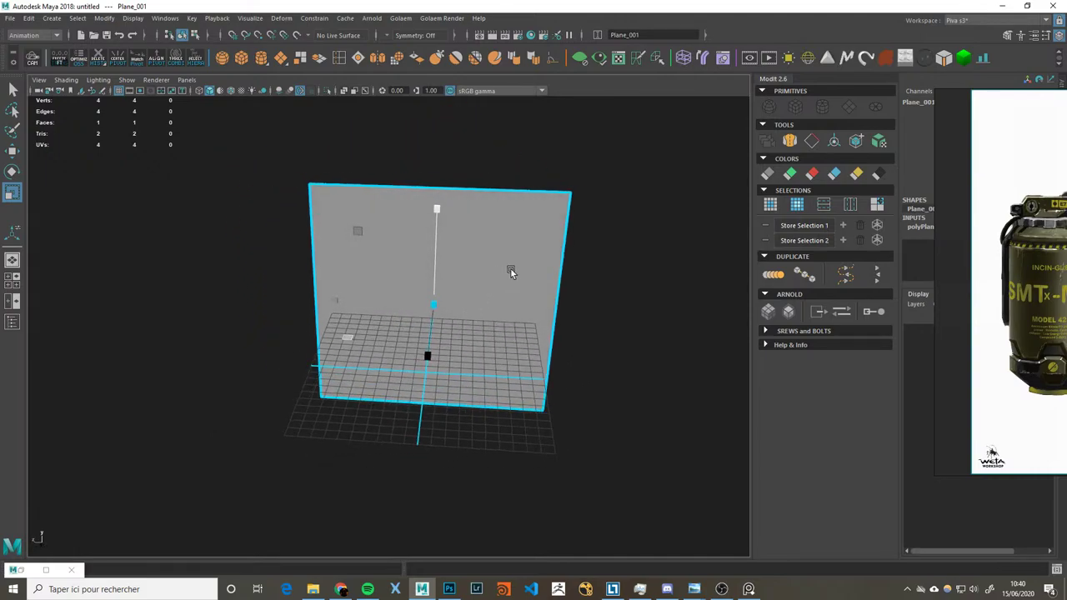
key(w)
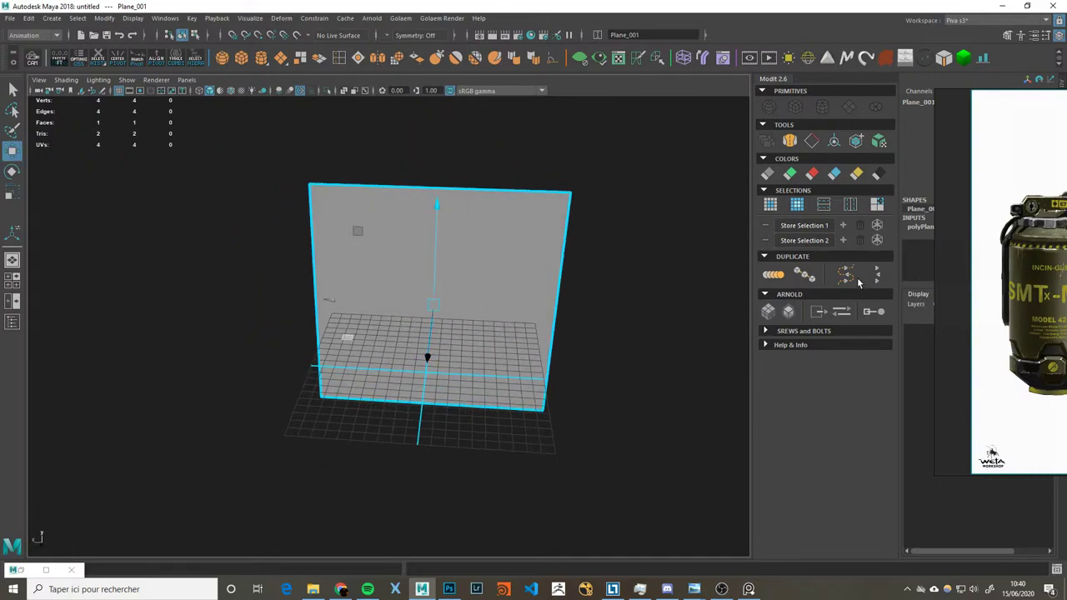
Step: Move the grenade reference window out of the way and open the plane's marking menu
drag(1042, 275, 690, 270)
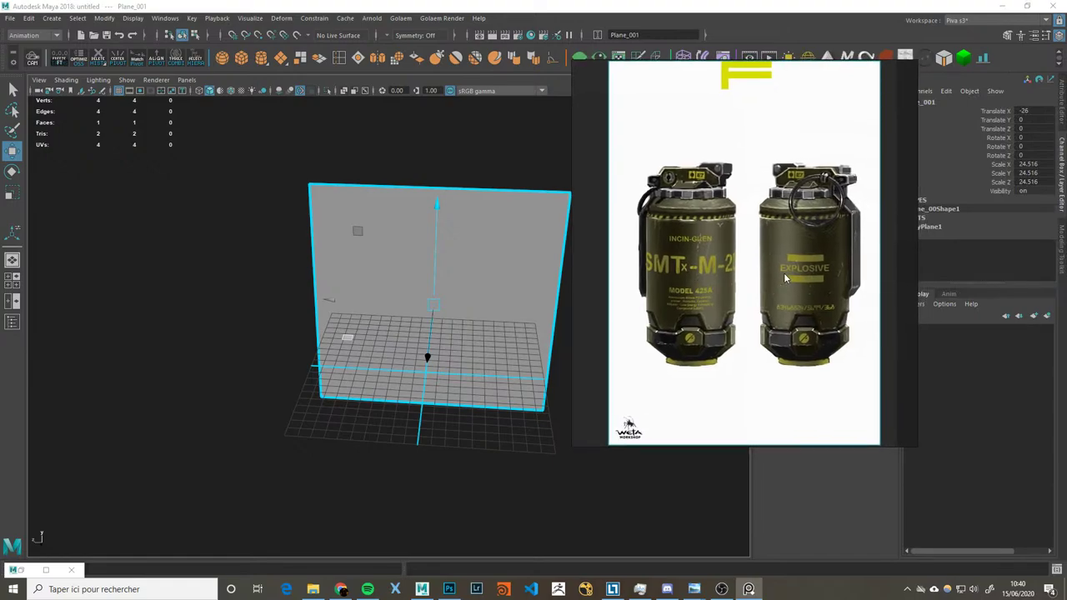
drag(785, 277, 940, 323)
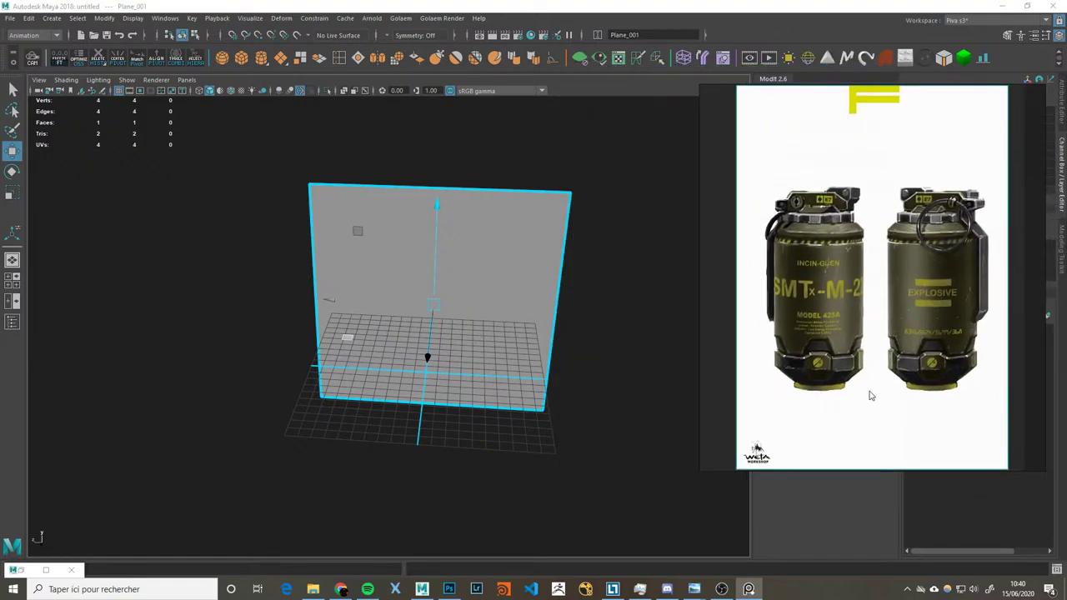
drag(877, 395, 1058, 384)
right_click(513, 285)
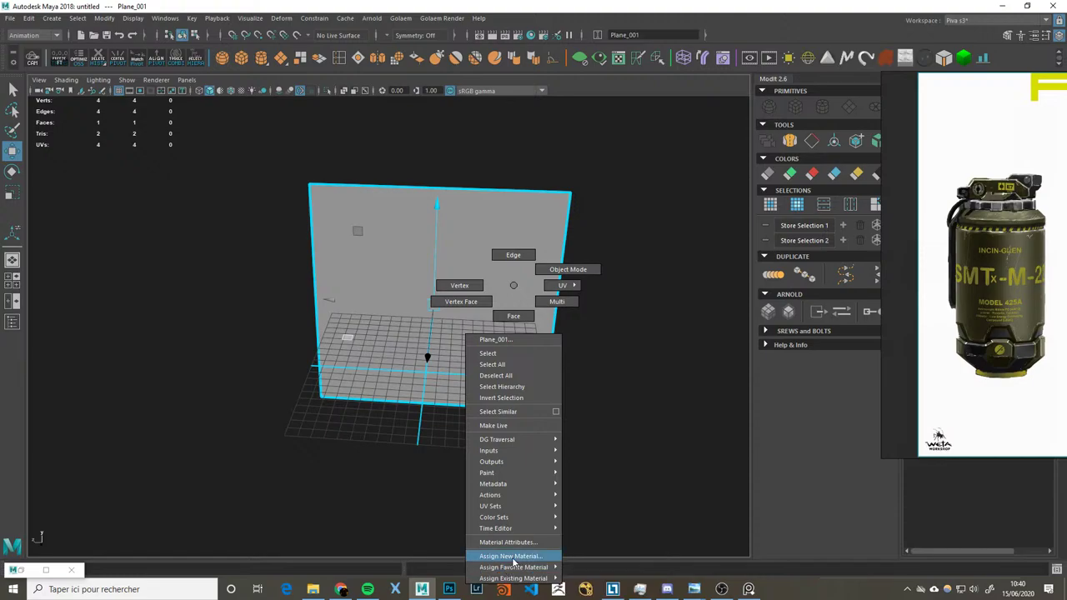
Step: Assign a new Lambert material to the plane and name it ref
click(513, 557)
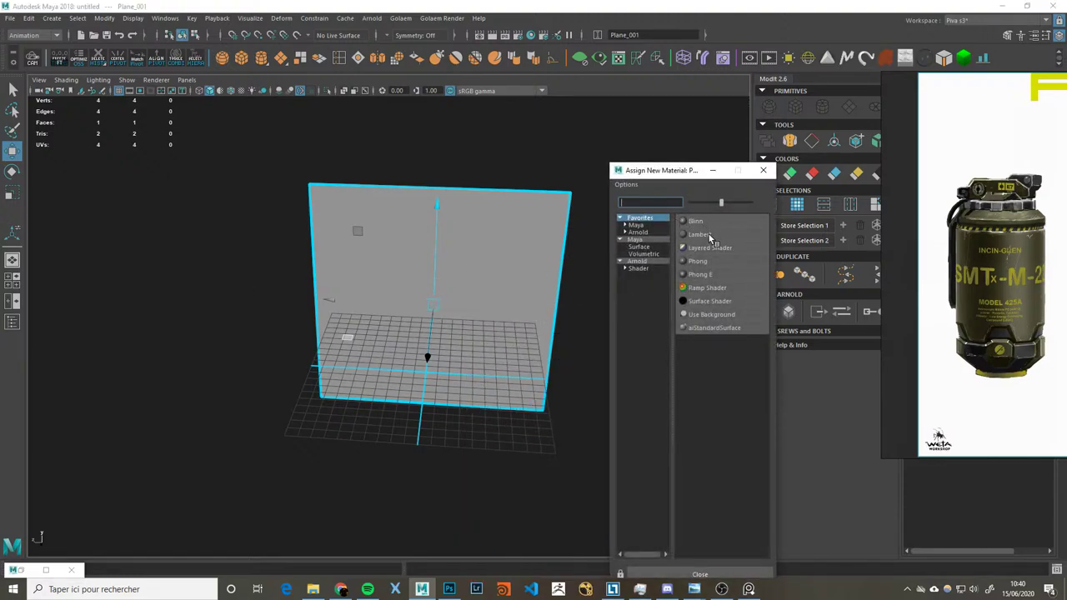
click(710, 236)
drag(976, 254, 350, 281)
key(ctrl+a)
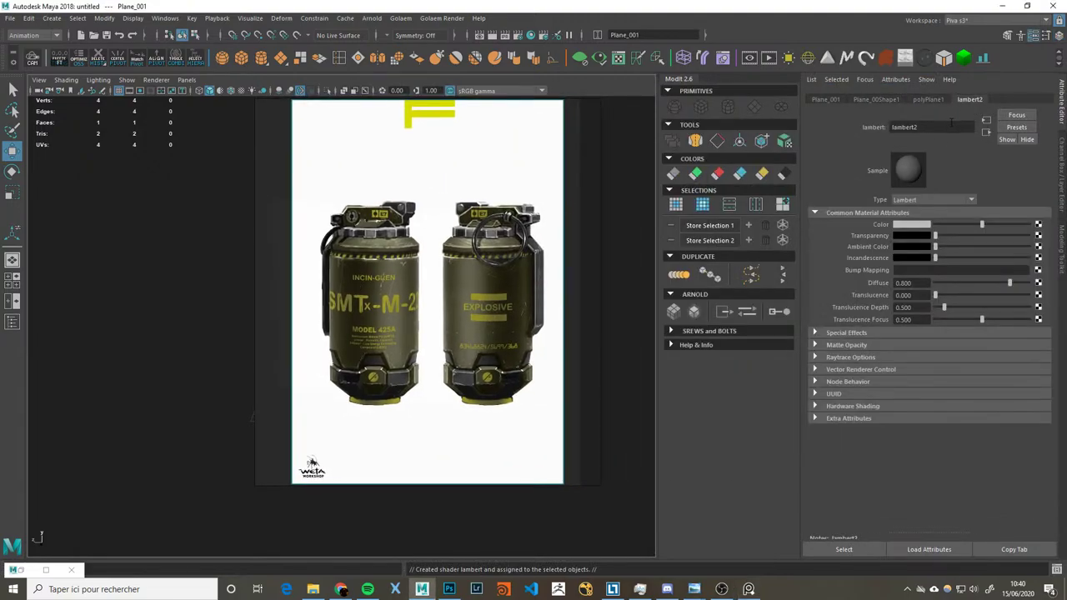
text(ref)
Step: Connect a file texture loading ref_gren.png from 00_ref to the material colour
click(1038, 225)
click(337, 181)
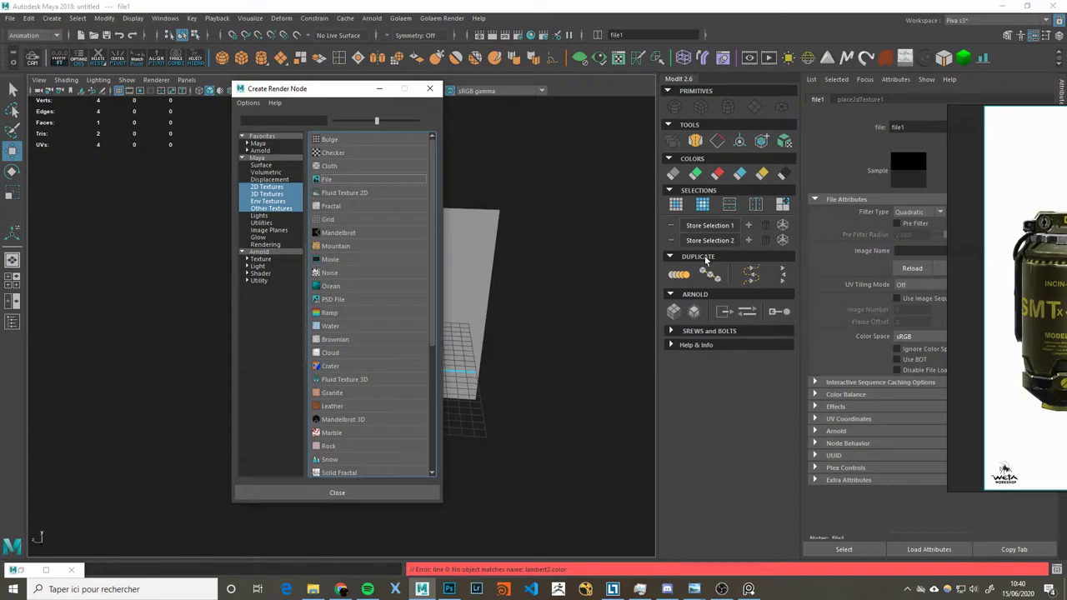
click(429, 88)
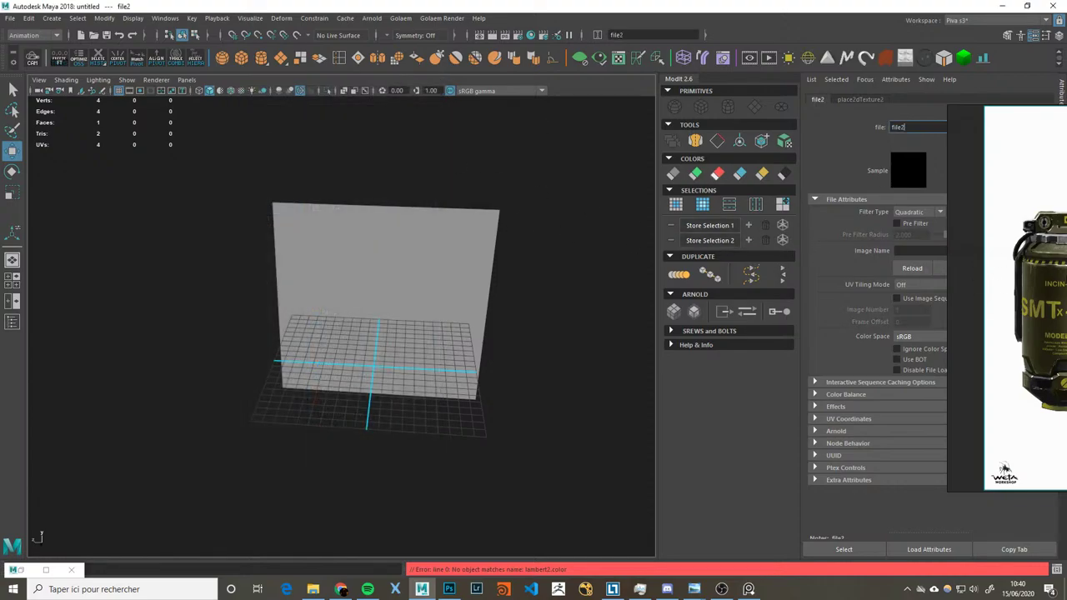
click(1041, 251)
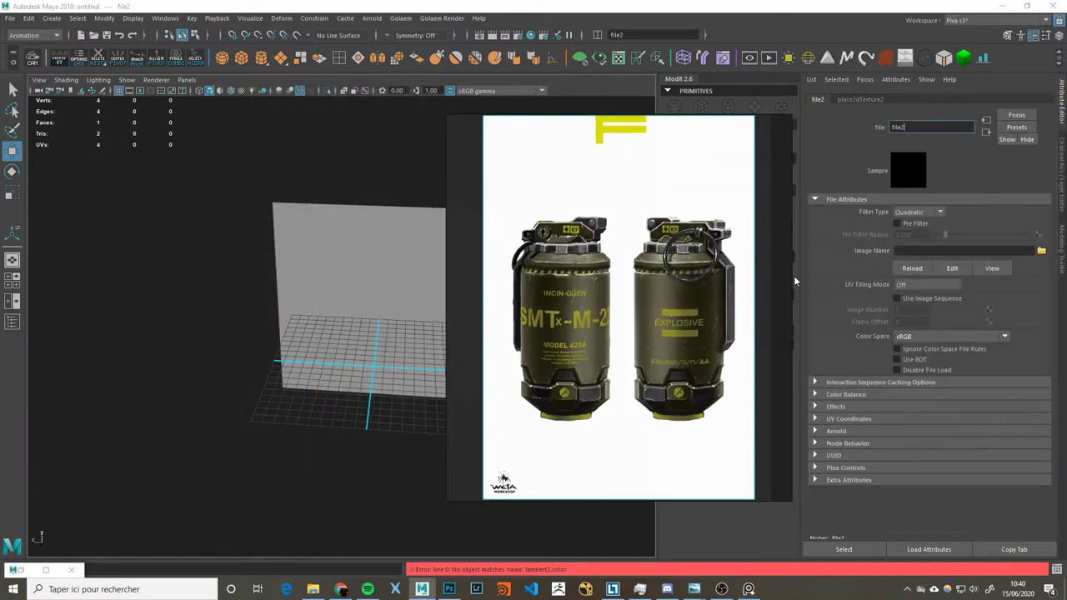
double_click(145, 184)
click(152, 193)
drag(506, 332, 936, 331)
click(740, 491)
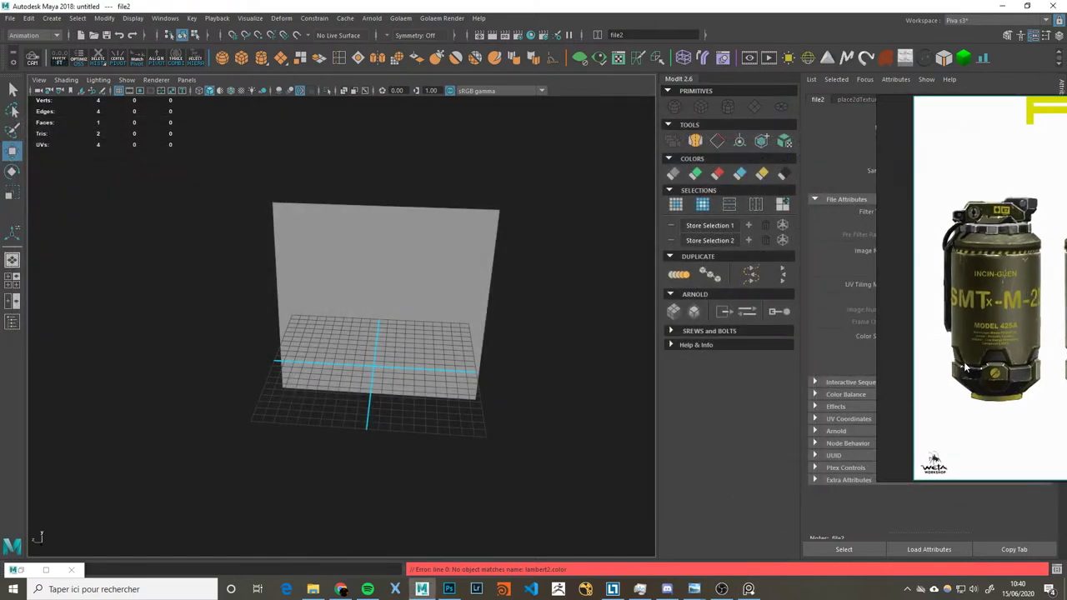
click(506, 341)
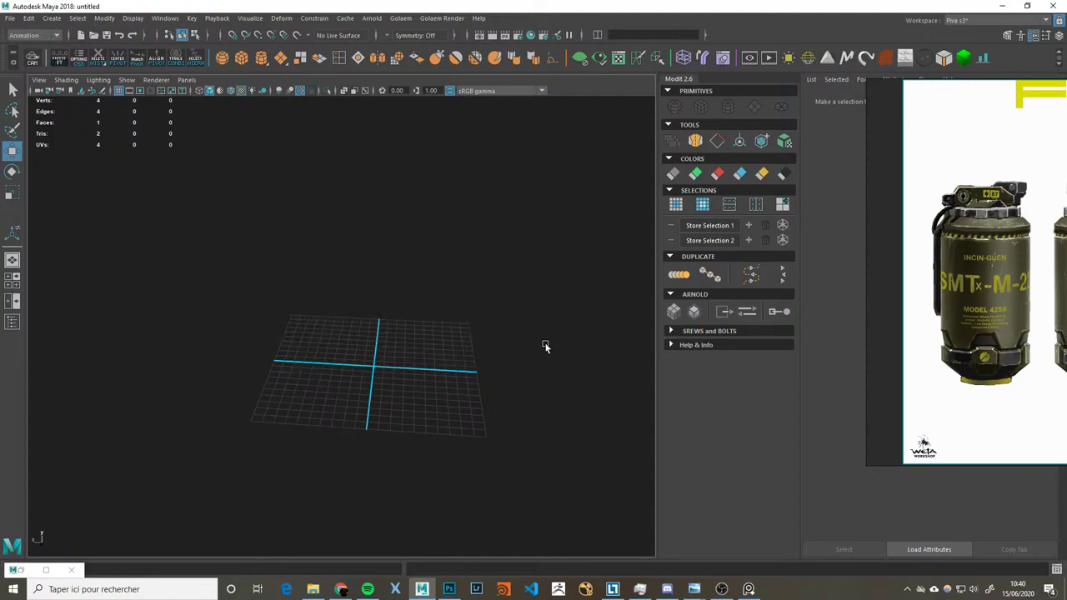
Step: Reselect the plane and reconnect a file texture with ref_gren.png to the ref colour
alt+drag(542, 346, 411, 292)
click(412, 292)
click(1036, 330)
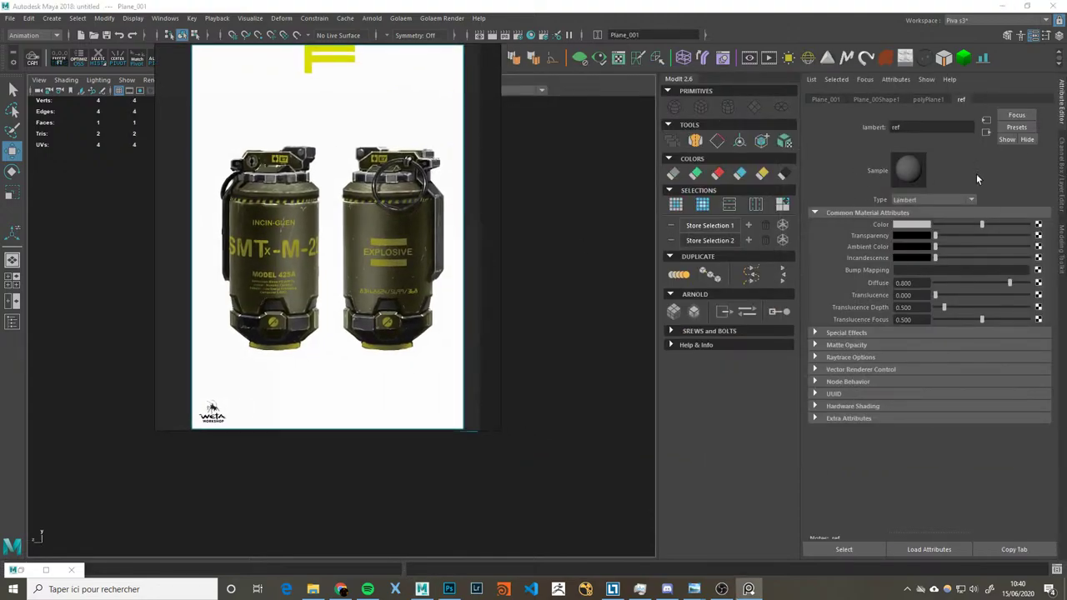
click(1038, 228)
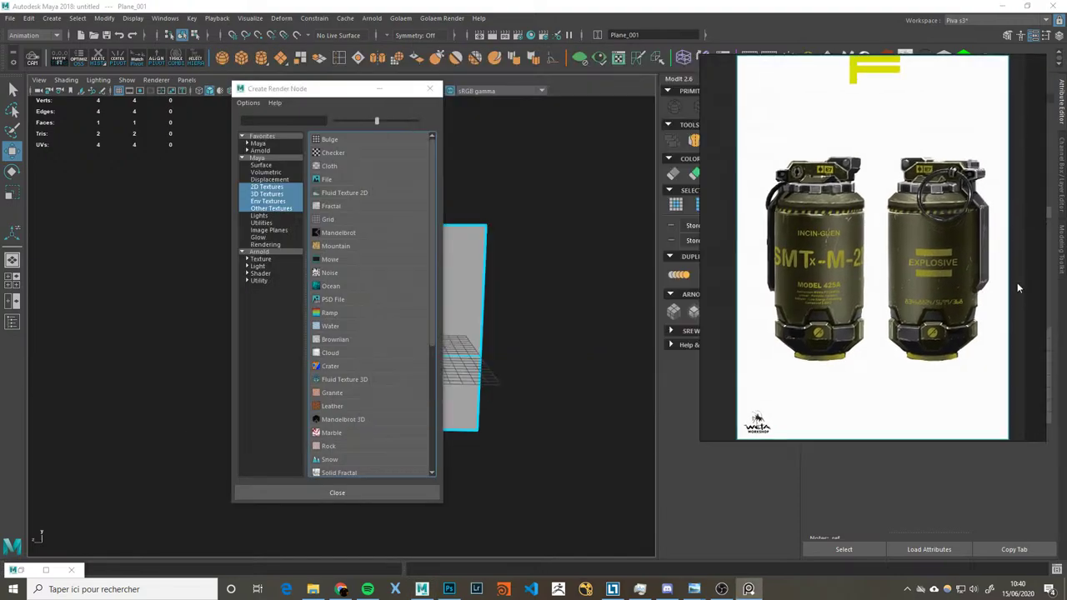
click(328, 179)
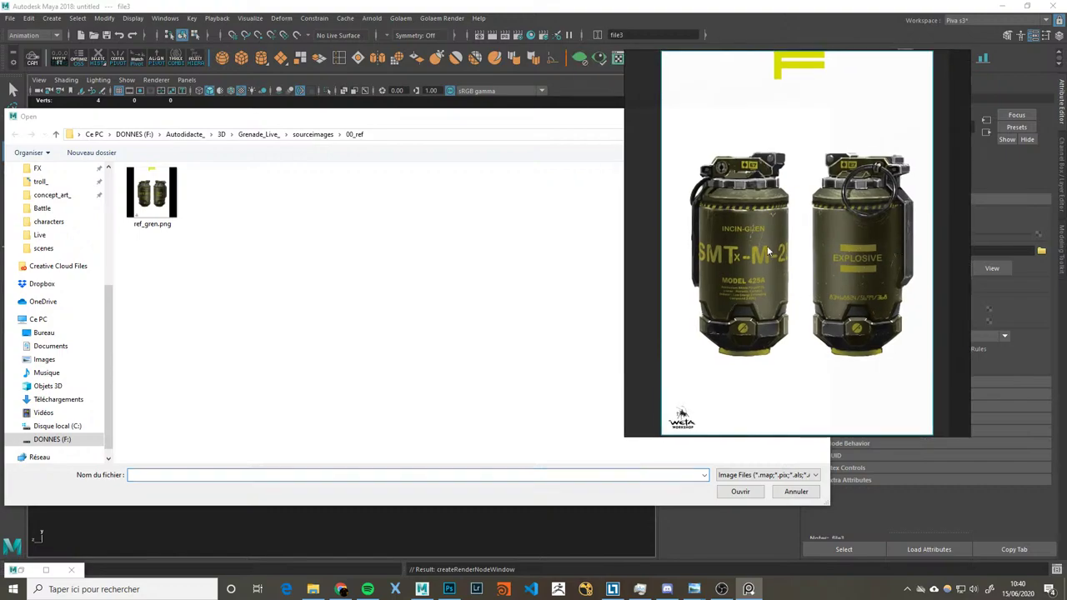
click(179, 204)
click(740, 491)
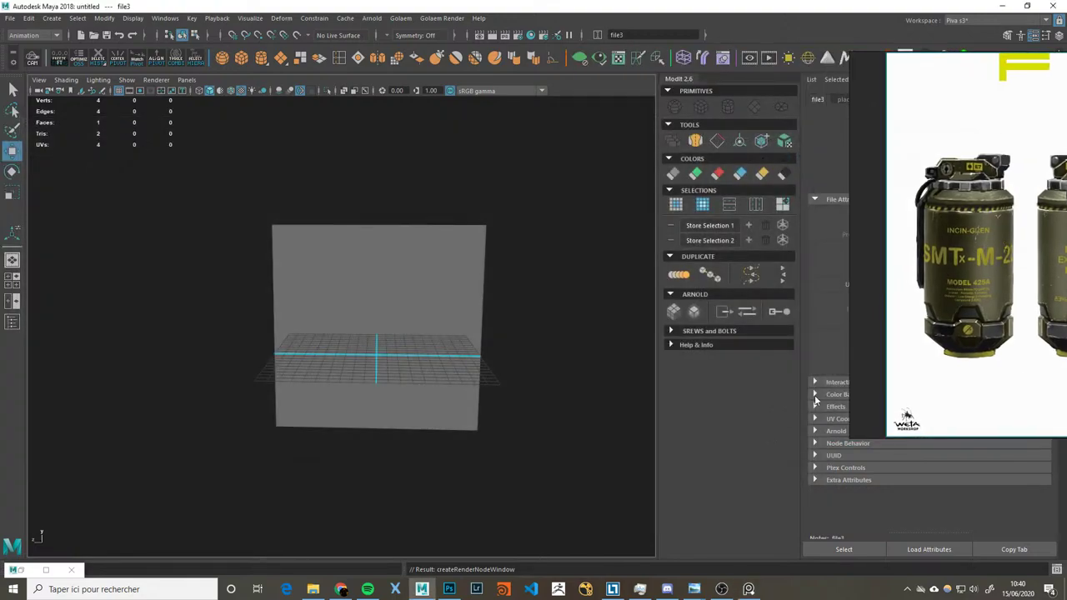
scroll(512, 287, up, 3)
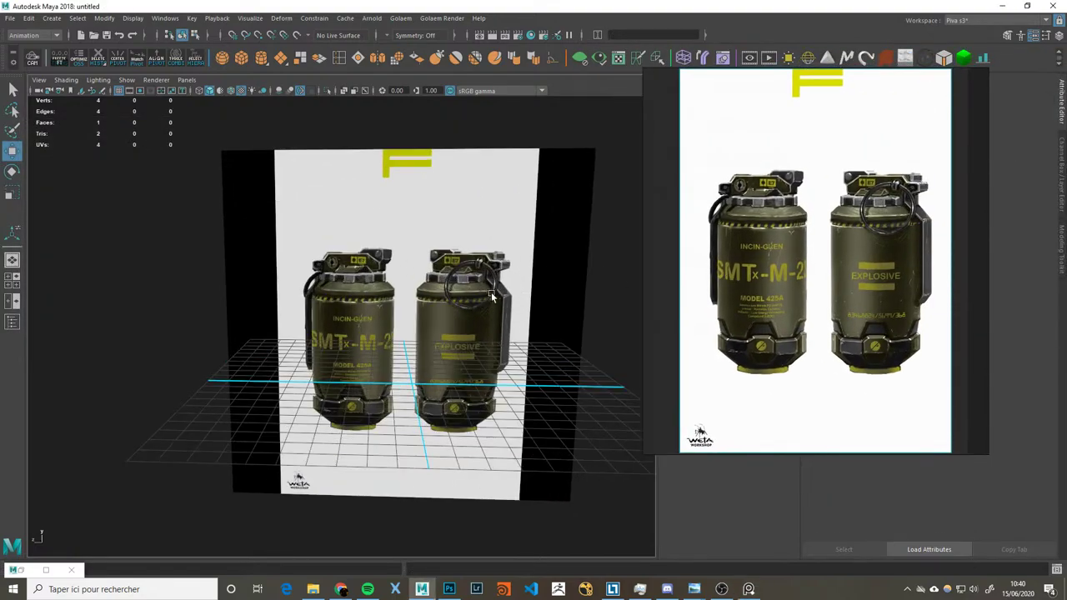
Step: Show the plane's texture and move the reference plane right and upward
drag(475, 289, 417, 274)
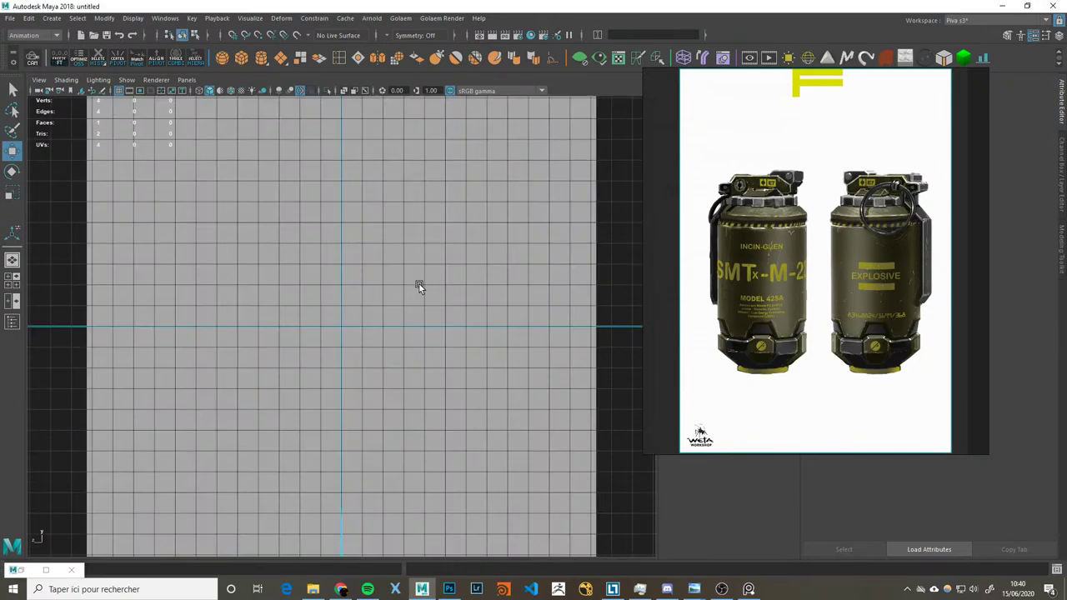
key(6)
click(303, 328)
key(f)
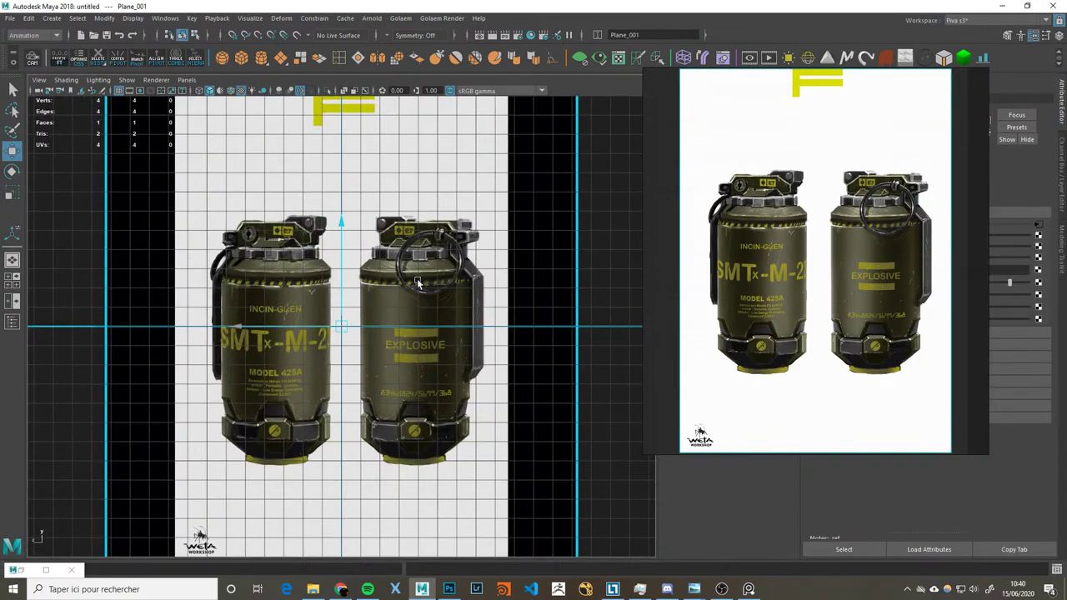
drag(302, 328, 367, 321)
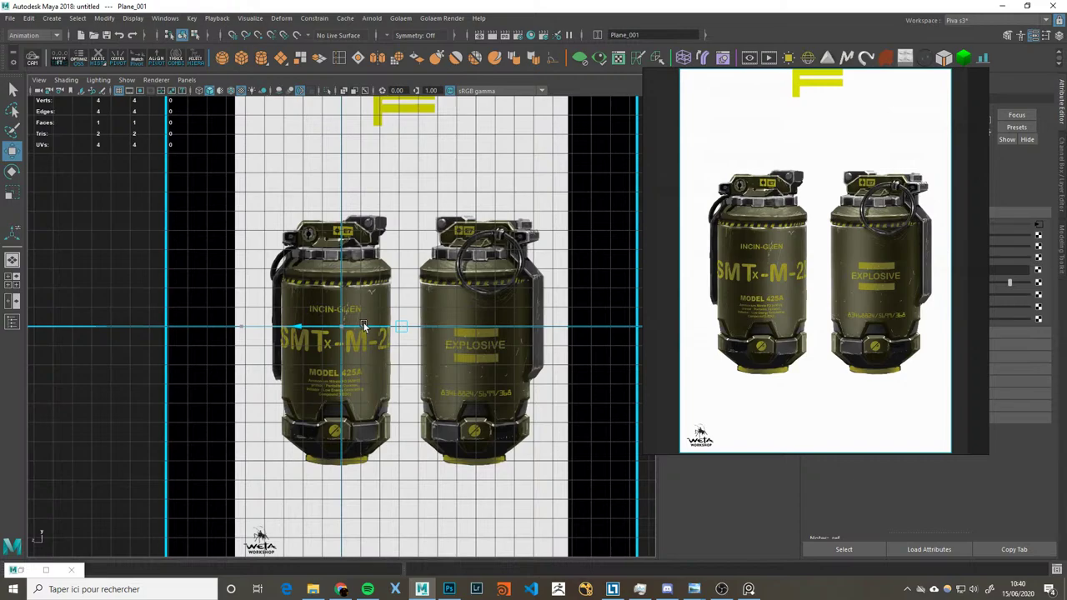
drag(405, 250, 405, 121)
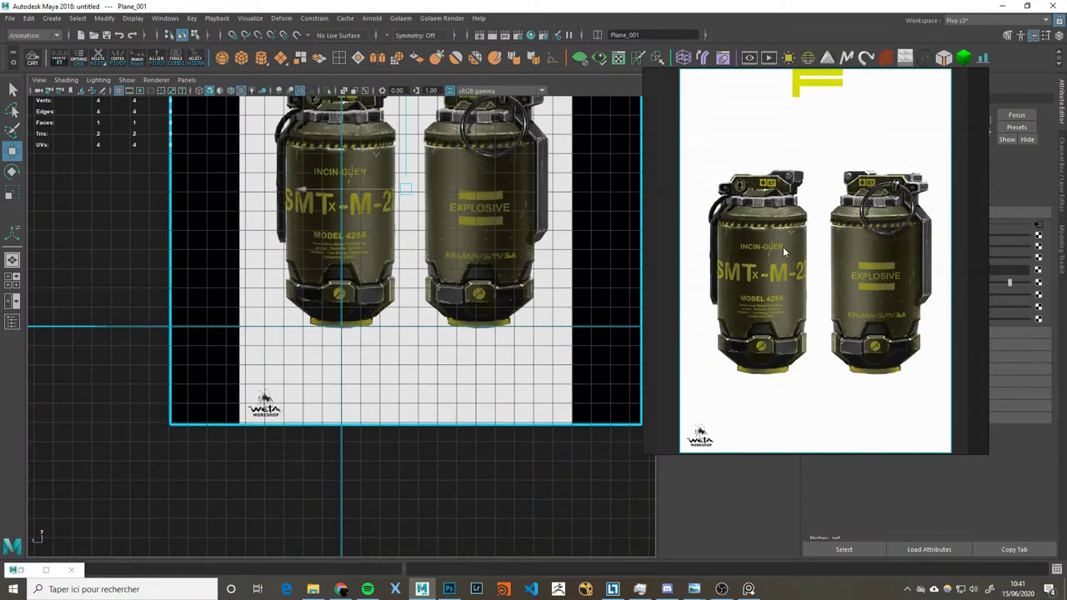
drag(782, 252, 182, 238)
click(748, 588)
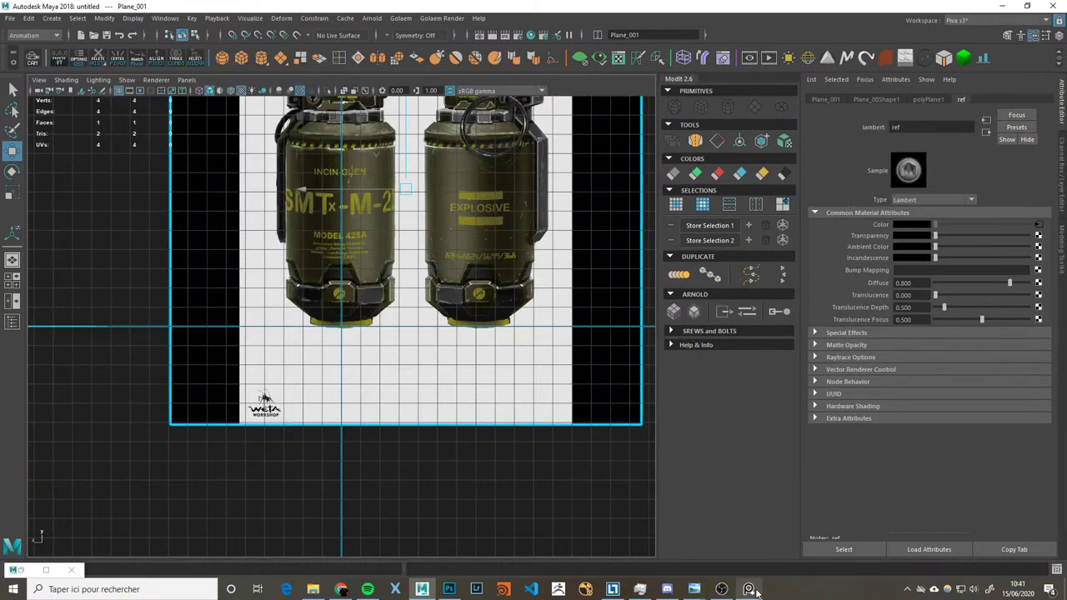
Step: Put the plane in a new display layer named lyr_ref, set as a reference layer
key(ctrl+a)
click(1035, 315)
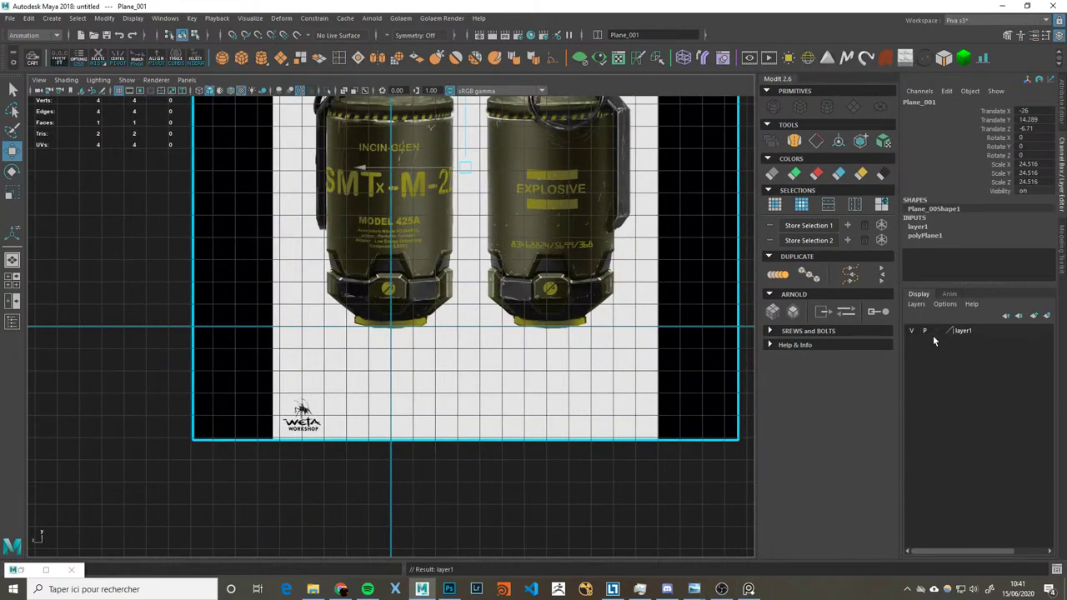
click(969, 331)
double_click(969, 331)
text(lyr_ref)
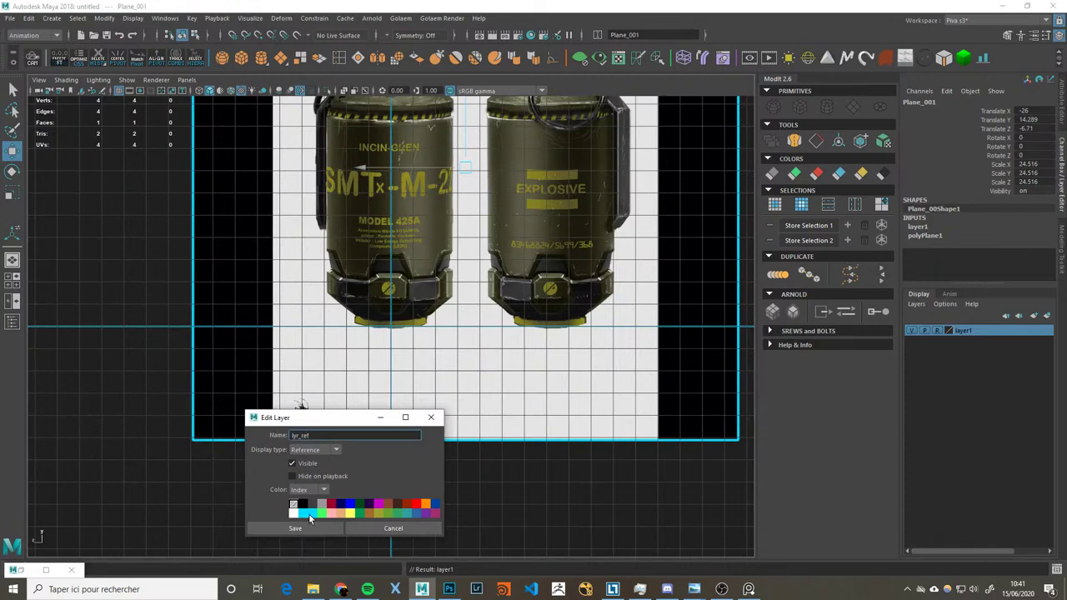
click(309, 528)
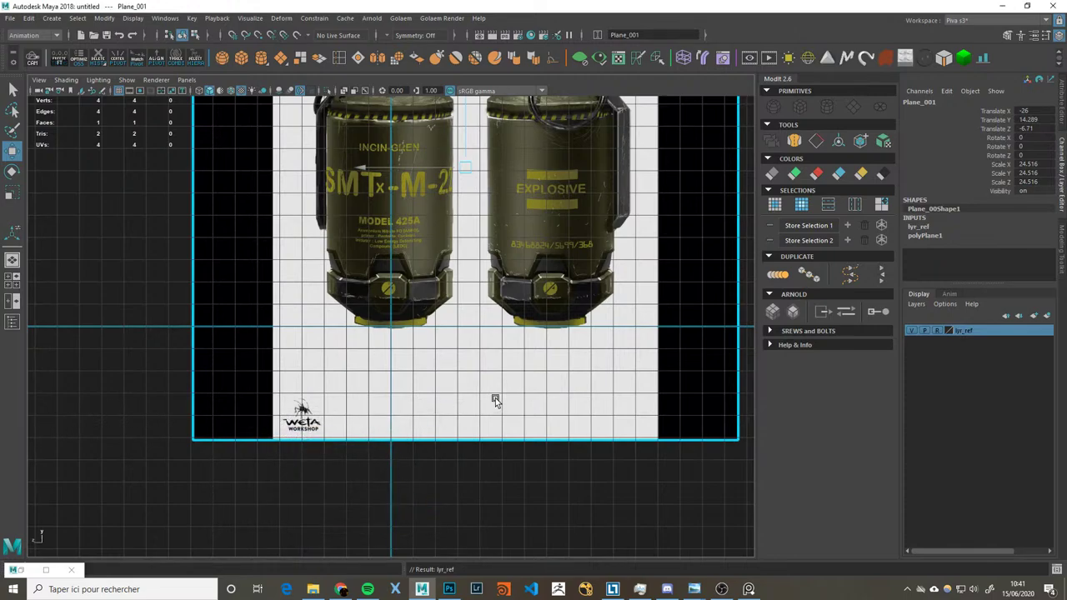
Step: Nudge the reference plane slightly higher to Translate Y 14.539
alt+middle_drag(498, 400, 419, 457)
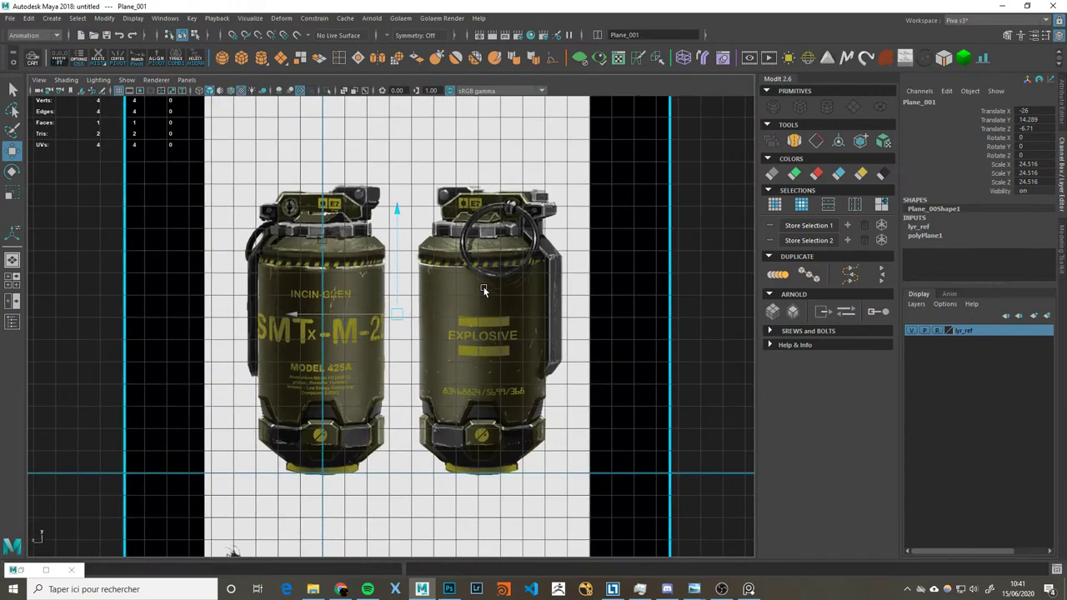
drag(396, 214, 396, 208)
alt+middle_drag(321, 328, 359, 318)
scroll(354, 325, up, 1)
scroll(325, 354, up, 2)
scroll(313, 359, up, 1)
scroll(310, 384, up, 1)
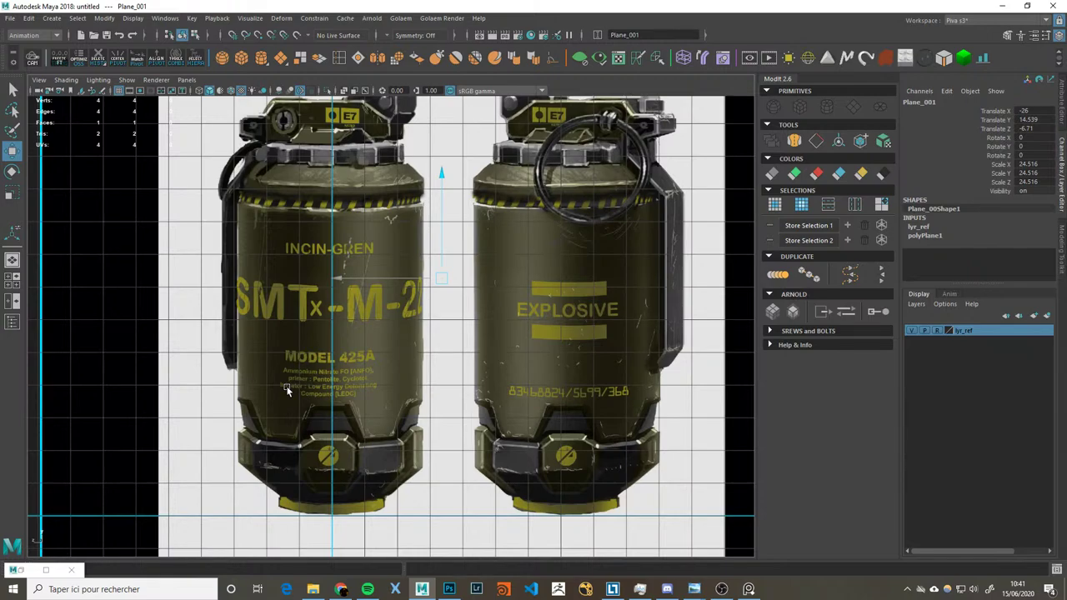
scroll(286, 390, down, 1)
Step: Frame the reference plane with F and orbit around it to check its placement
alt+middle_drag(375, 383, 426, 371)
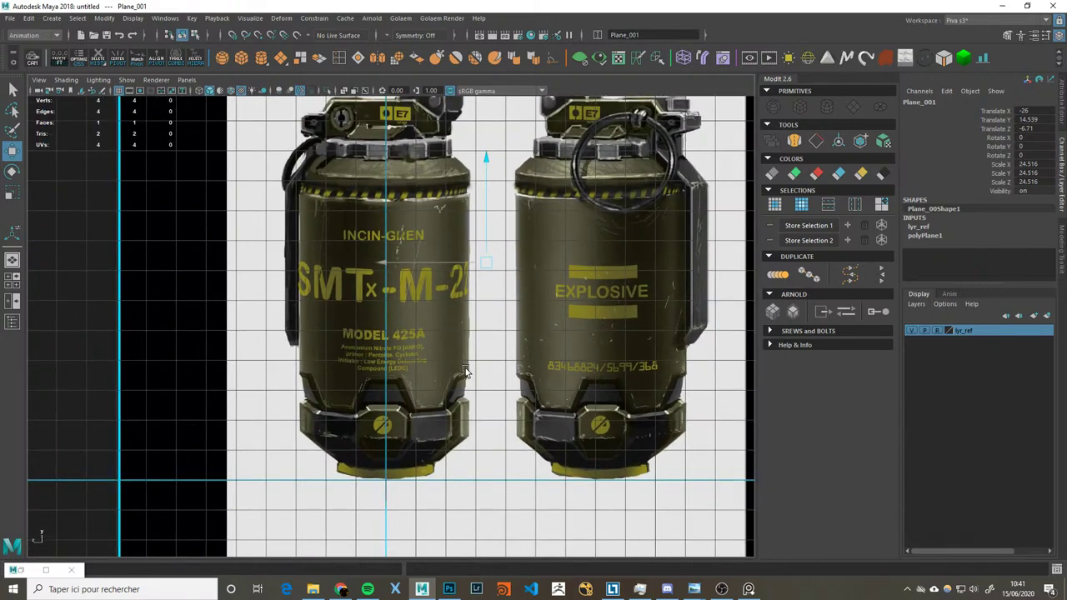
key(f)
mouse_move(387, 300)
alt+mouse_down()
mouse_move(413, 281)
mouse_move(460, 292)
mouse_move(463, 340)
alt+mouse_up()
scroll(460, 293, down, 2)
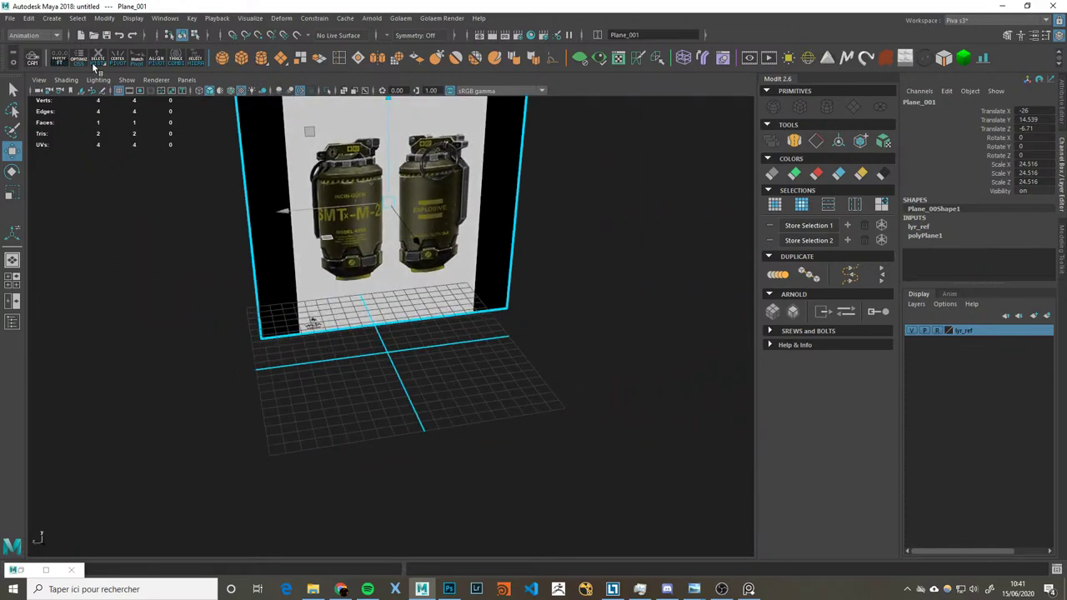
click(10, 18)
key(Escape)
Step: Save the scene as Maya ASCII file Grenade_live_001 in the Grenade_Live_ project's scenes folder
key(q)
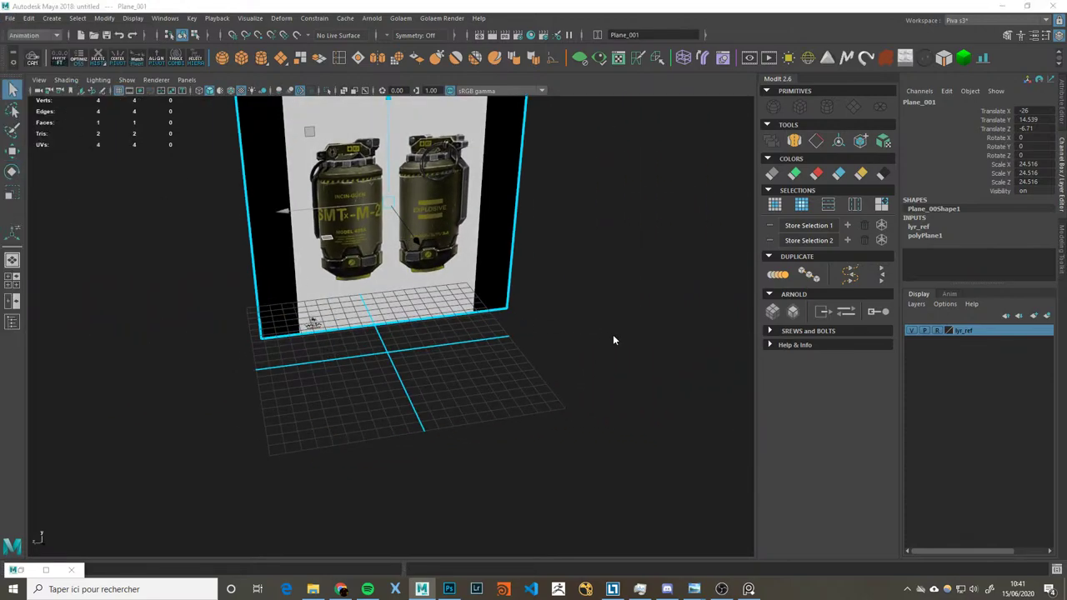
key(ctrl+s)
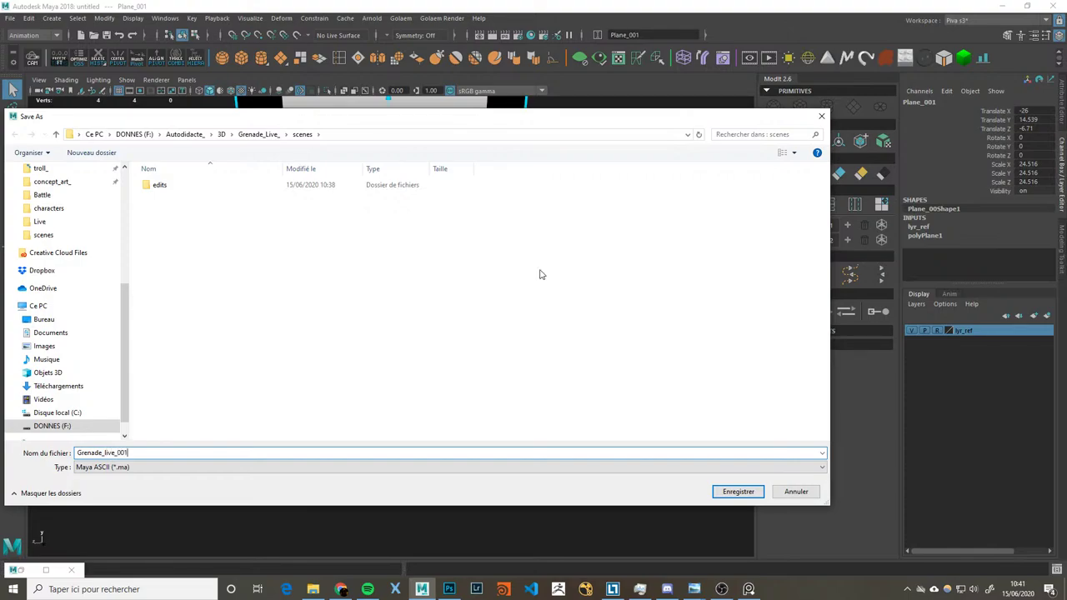
key(Return)
scroll(375, 281, down, 1)
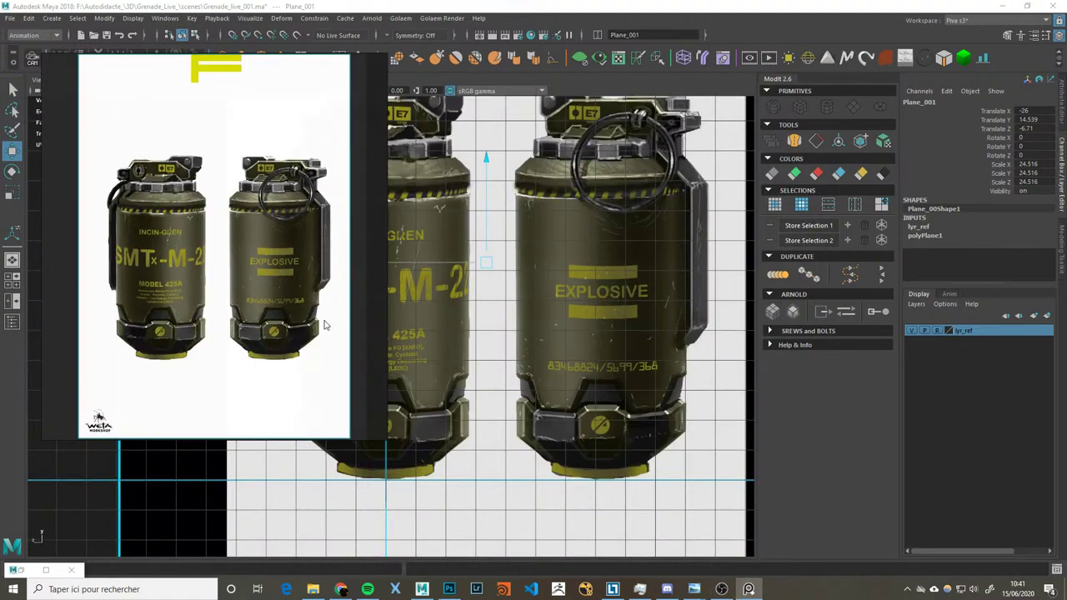
Step: Split the view into front and perspective panes with the grenade texture shown in front
drag(333, 327, 1002, 354)
key(space)
drag(239, 345, 262, 342)
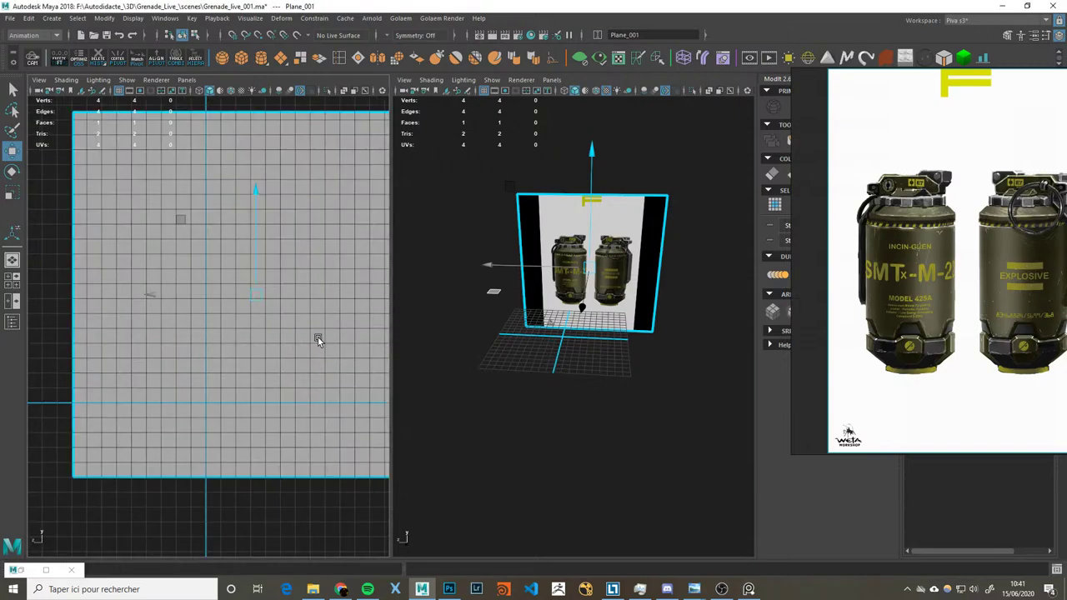
alt+middle_drag(303, 340, 214, 343)
key(6)
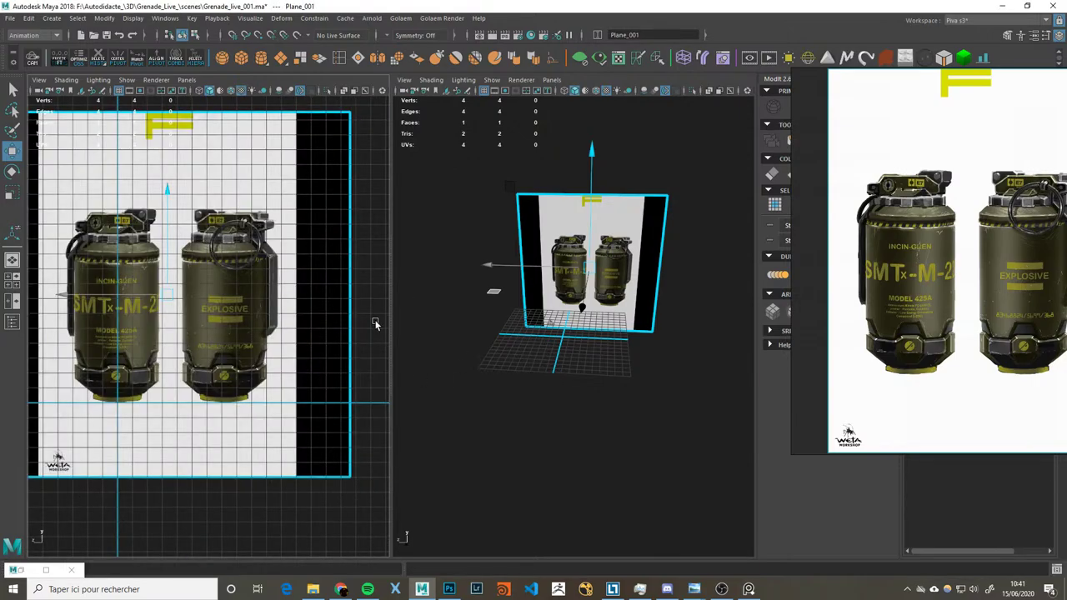
click(352, 373)
alt+middle_drag(269, 365, 285, 367)
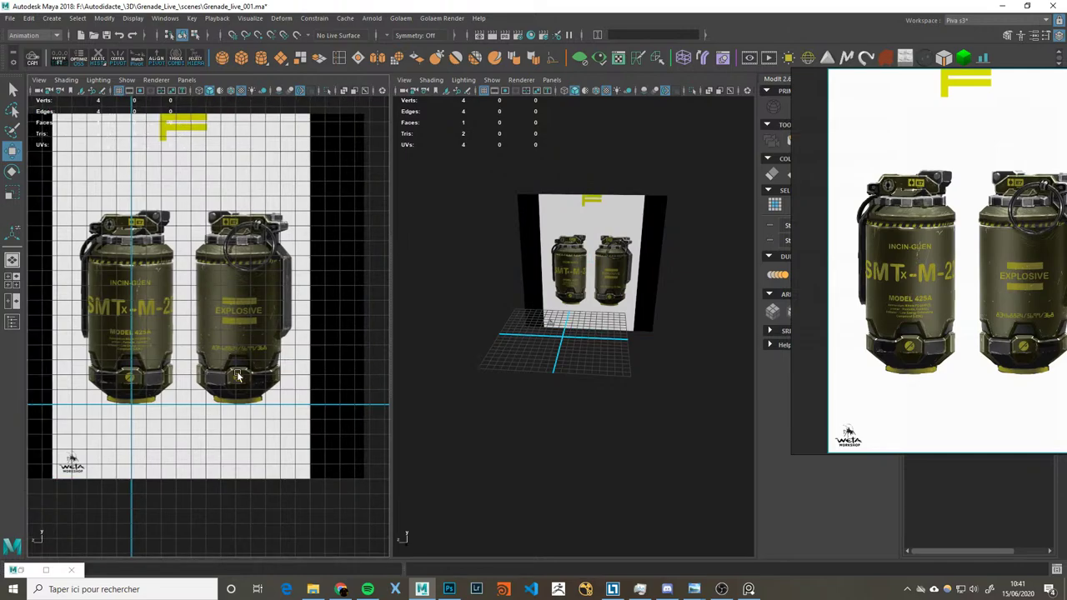
scroll(211, 363, up, 3)
alt+middle_drag(100, 334, 245, 334)
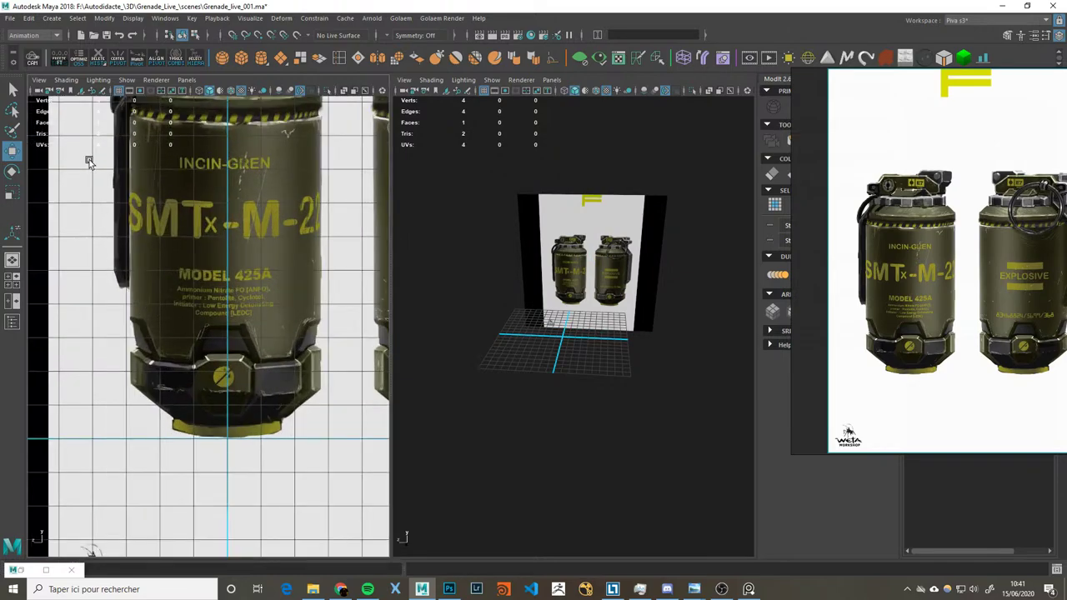
Step: Turn on X-Ray shading in the front view and create a cylinder at the origin
click(65, 80)
click(109, 188)
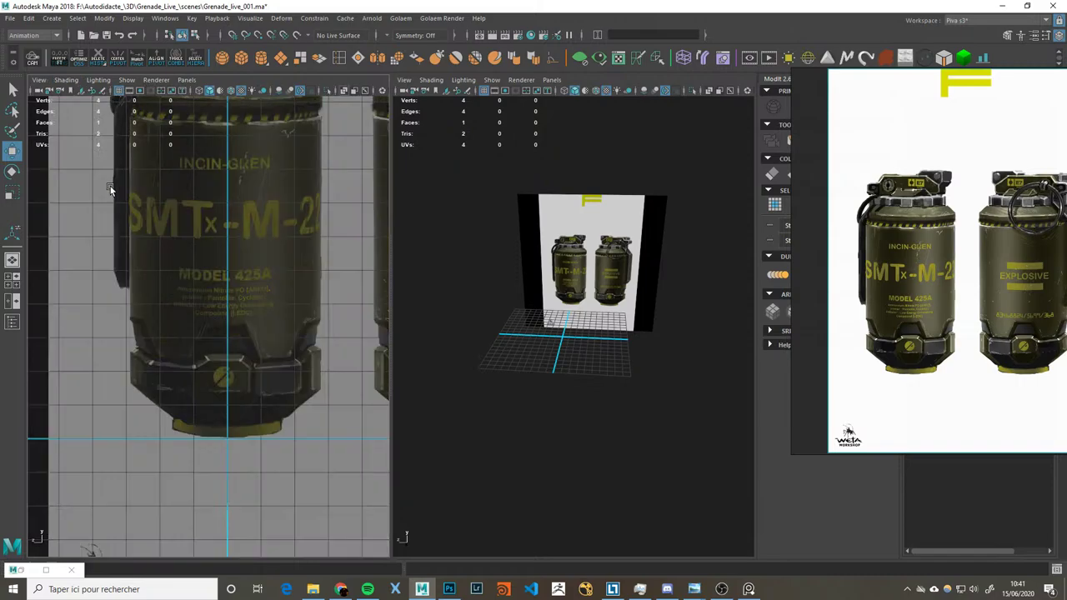
scroll(214, 286, down, 3)
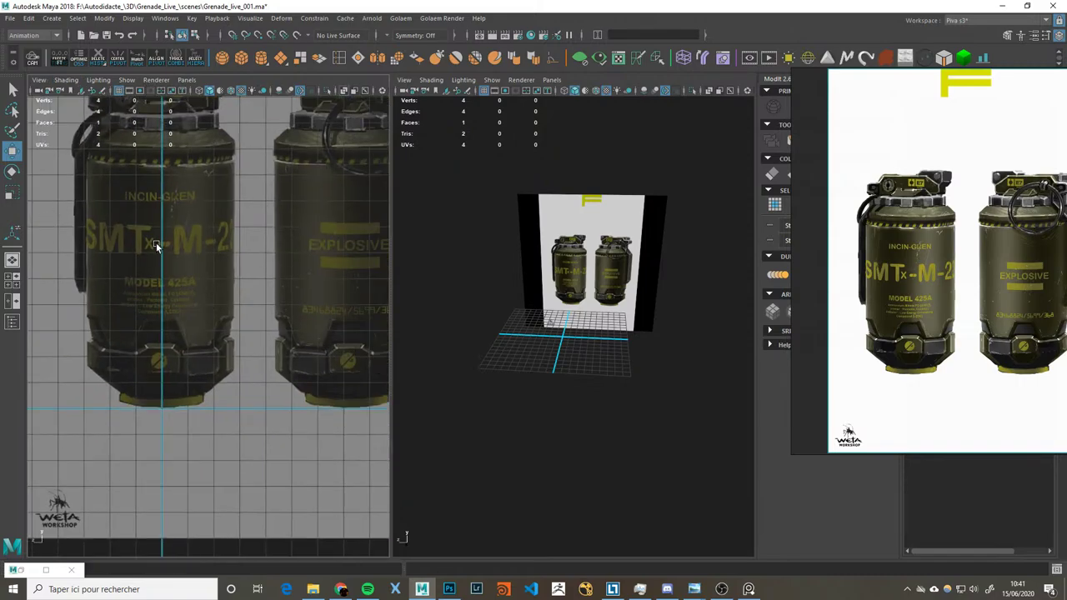
drag(838, 242, 975, 293)
click(826, 107)
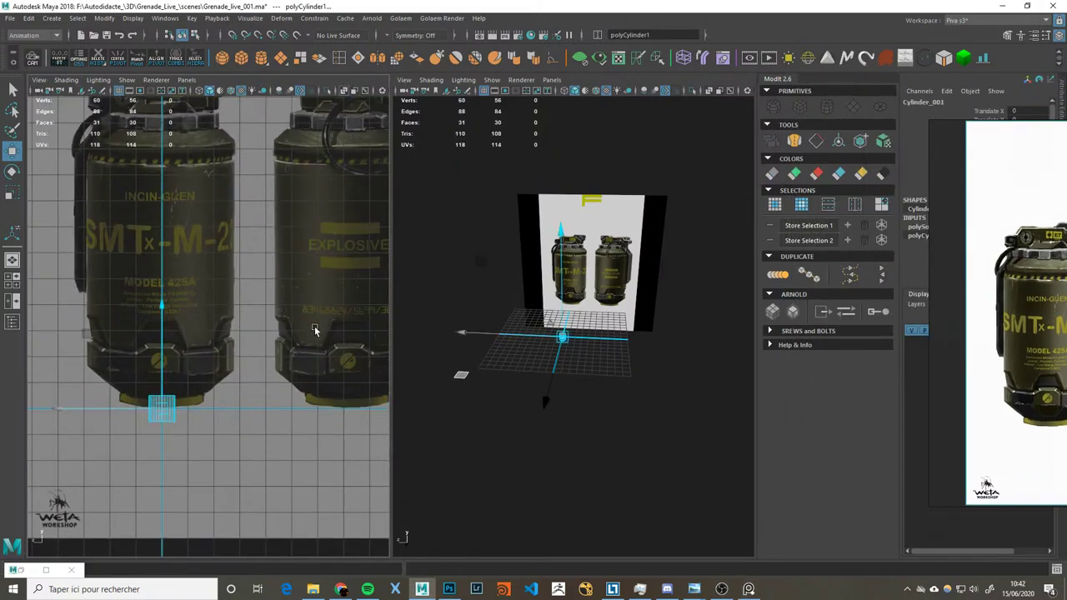
Step: Set the cylinder's Subdivisions Axis to 64 in the Channel Box
scroll(188, 356, up, 2)
drag(1000, 317, 618, 239)
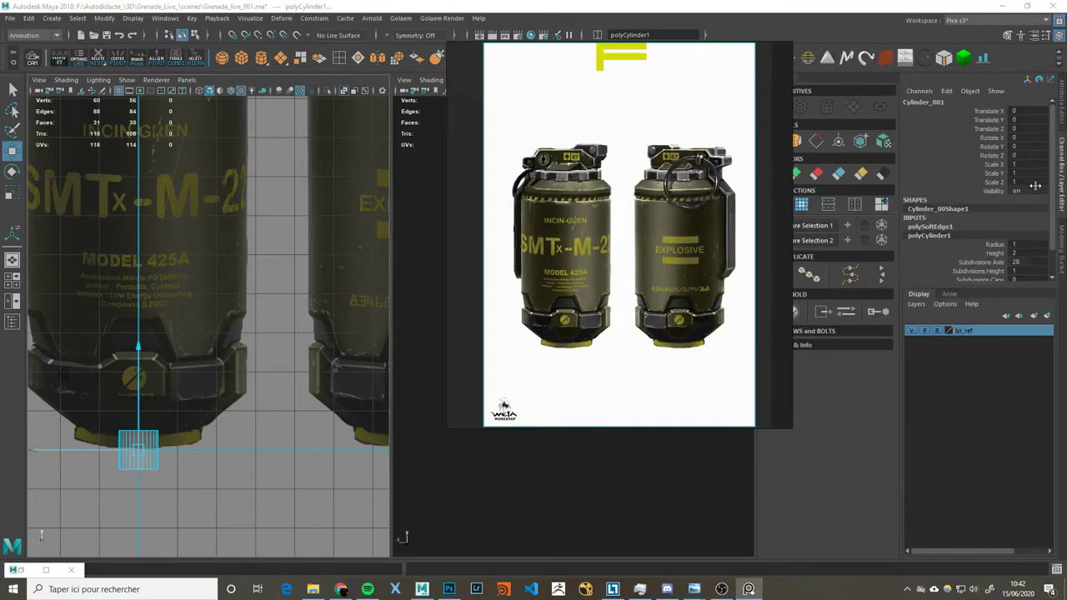
scroll(1035, 185, down, 1)
click(1017, 232)
text(4)
key(Return)
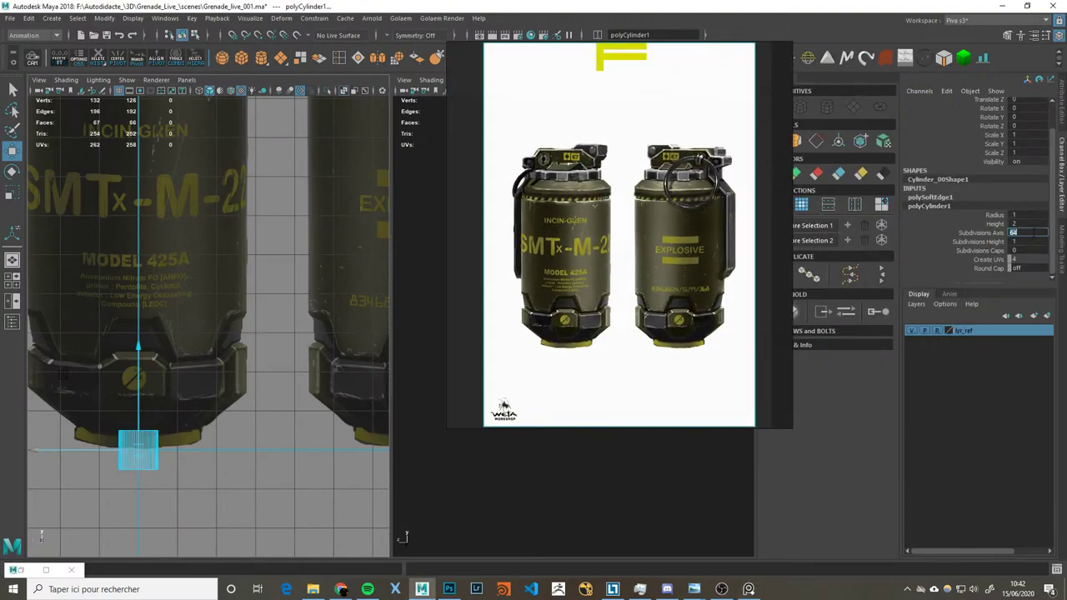
drag(722, 235, 1066, 263)
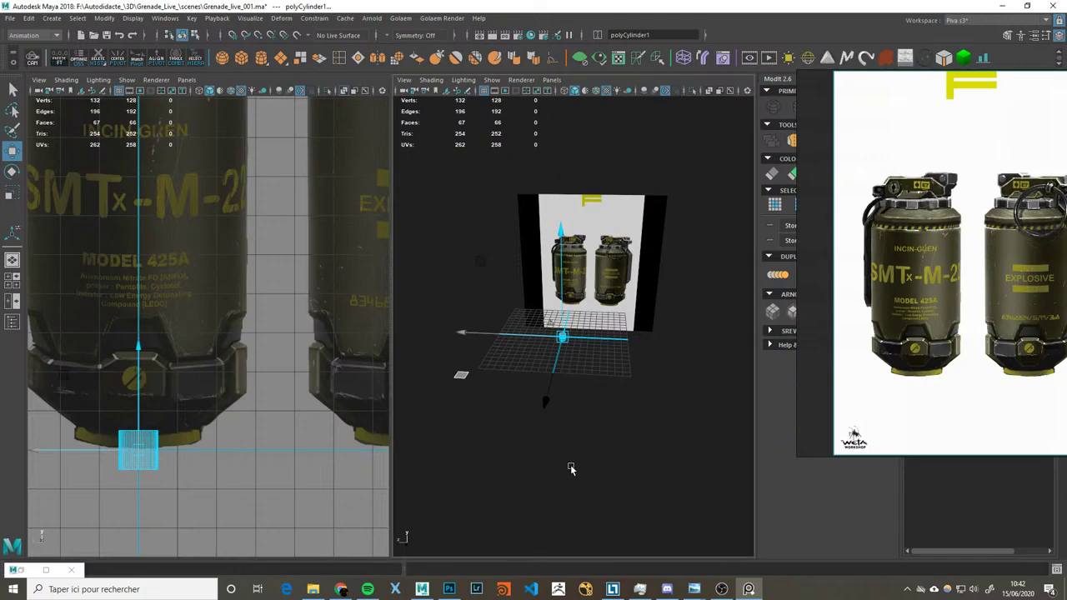
click(361, 406)
click(142, 443)
Step: Launch calc from the Run prompt, compute 64/8 = 8, then close it
key(super+r)
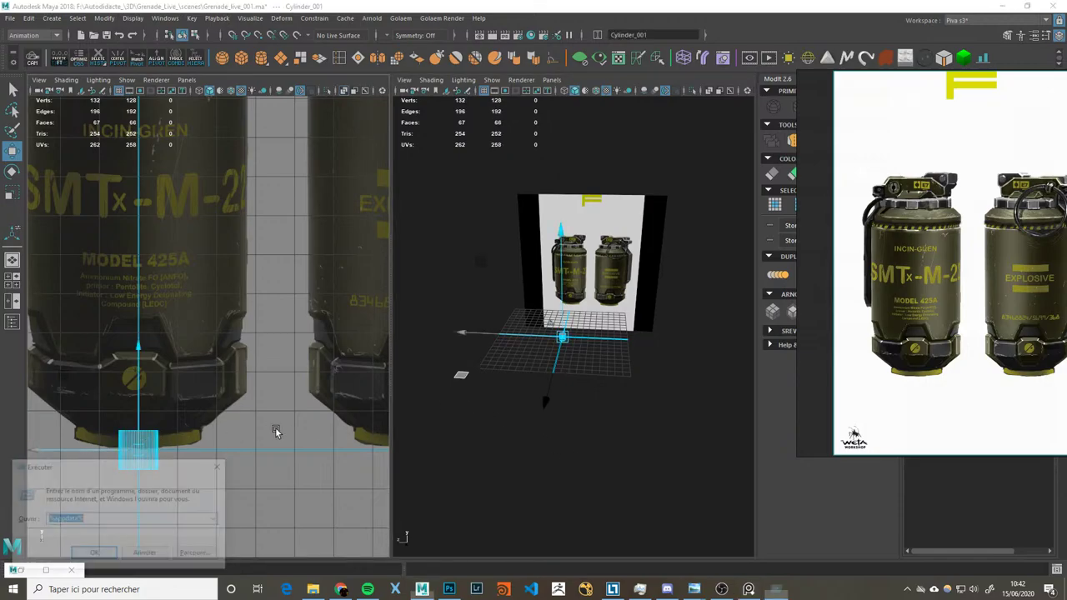
drag(212, 466, 739, 353)
scroll(914, 340, up, 2)
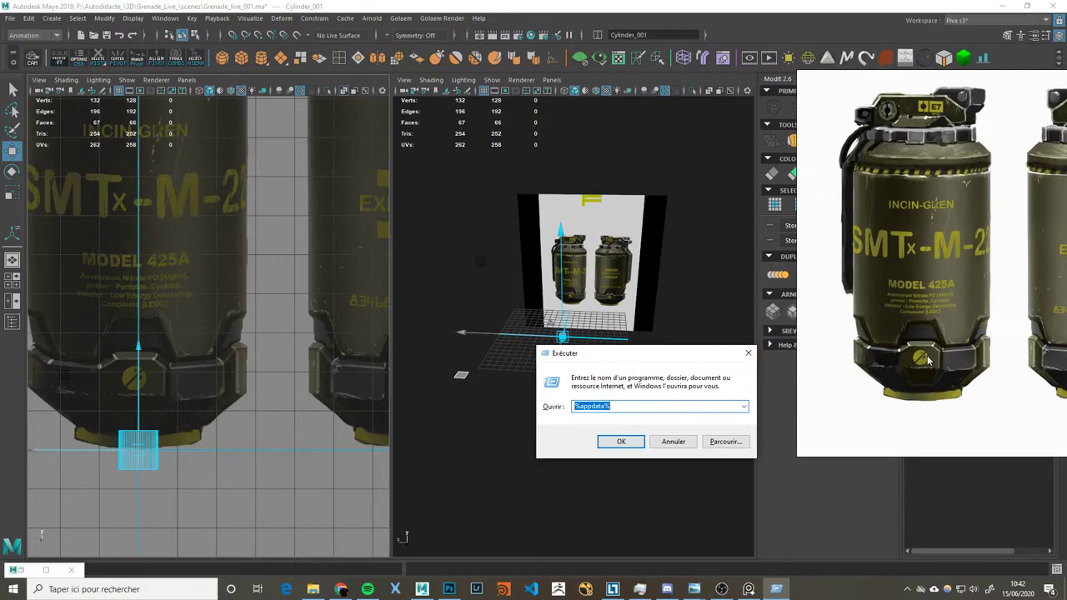
text(calc)
key(Return)
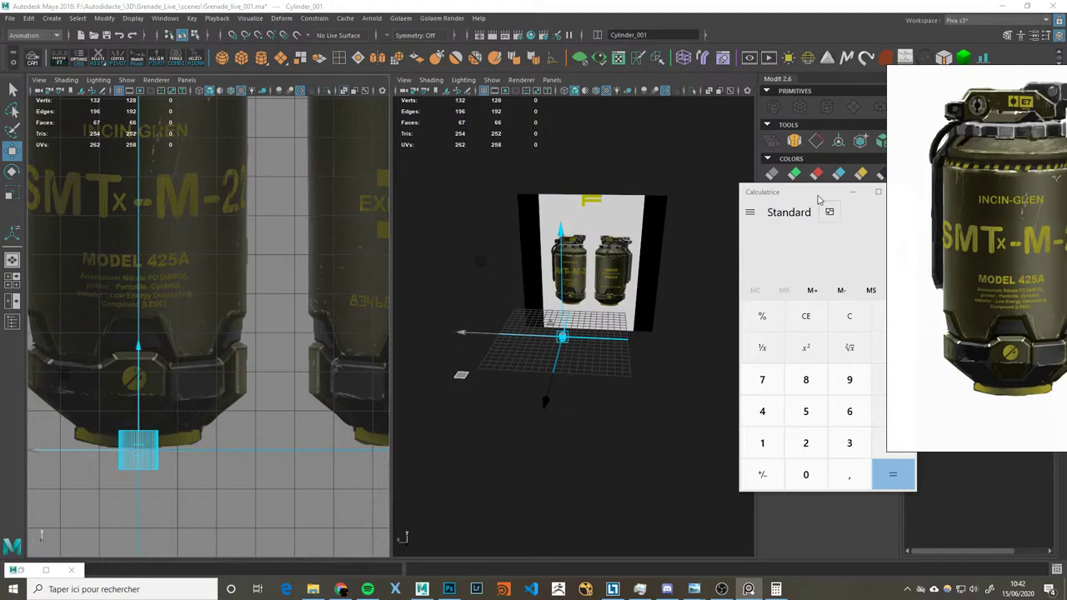
drag(821, 194, 399, 206)
text(64)
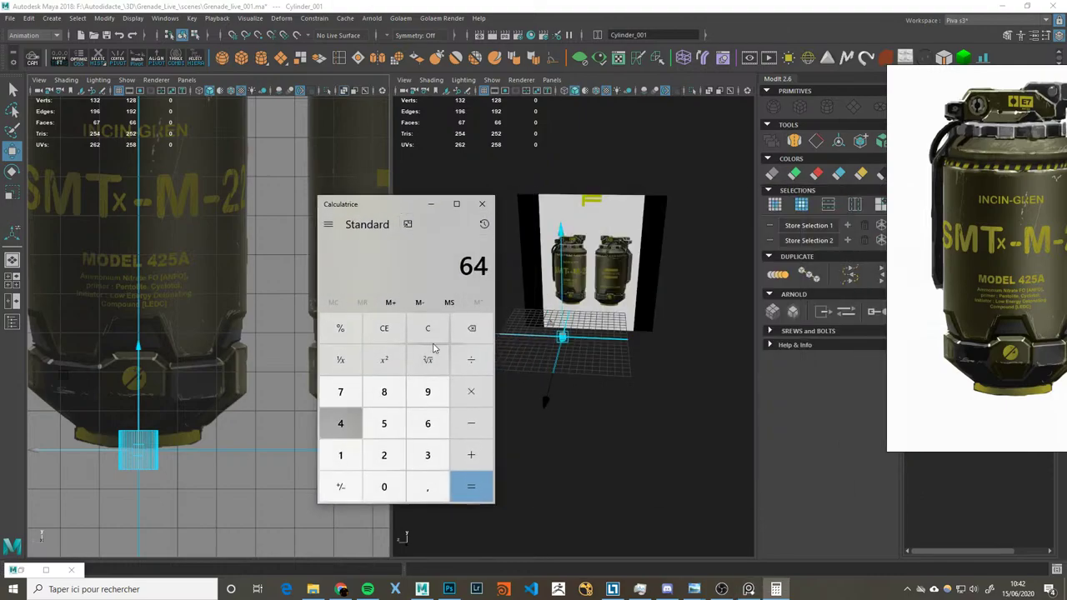
text(/8)
key(Return)
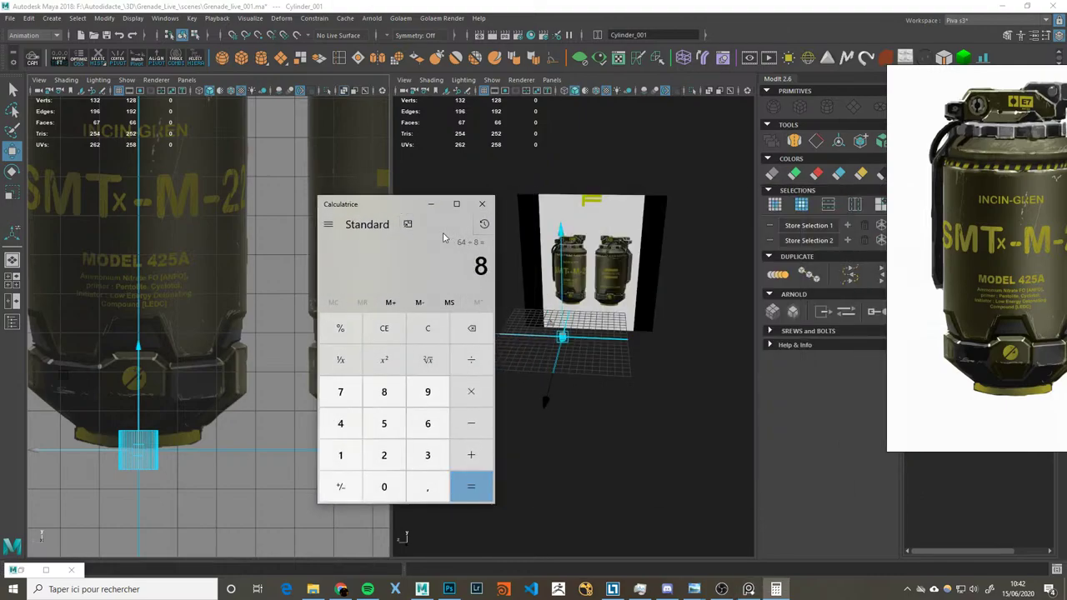
drag(409, 205, 620, 225)
click(690, 224)
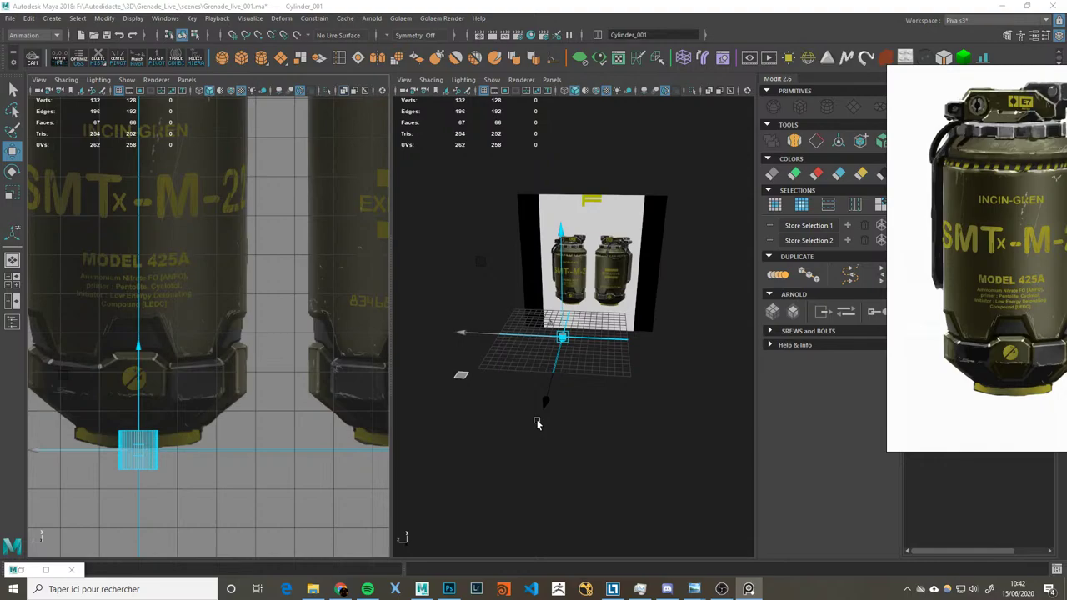
Step: Raise the trial cylinder and scale it wider and taller against the grenade body
key(XF86AudioLowerVolume)
mouse_move(138, 450)
mouse_down()
mouse_move(140, 423)
mouse_move(284, 408)
mouse_up()
key(r)
scroll(200, 392, down, 3)
alt+middle_drag(200, 391, 260, 420)
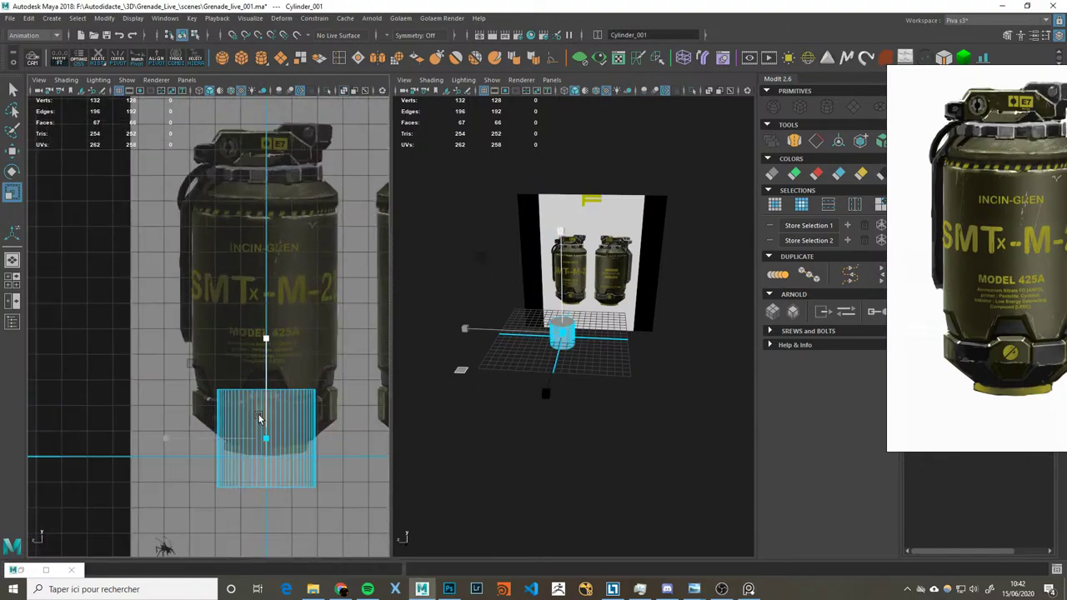
scroll(260, 420, up, 2)
drag(281, 464, 307, 468)
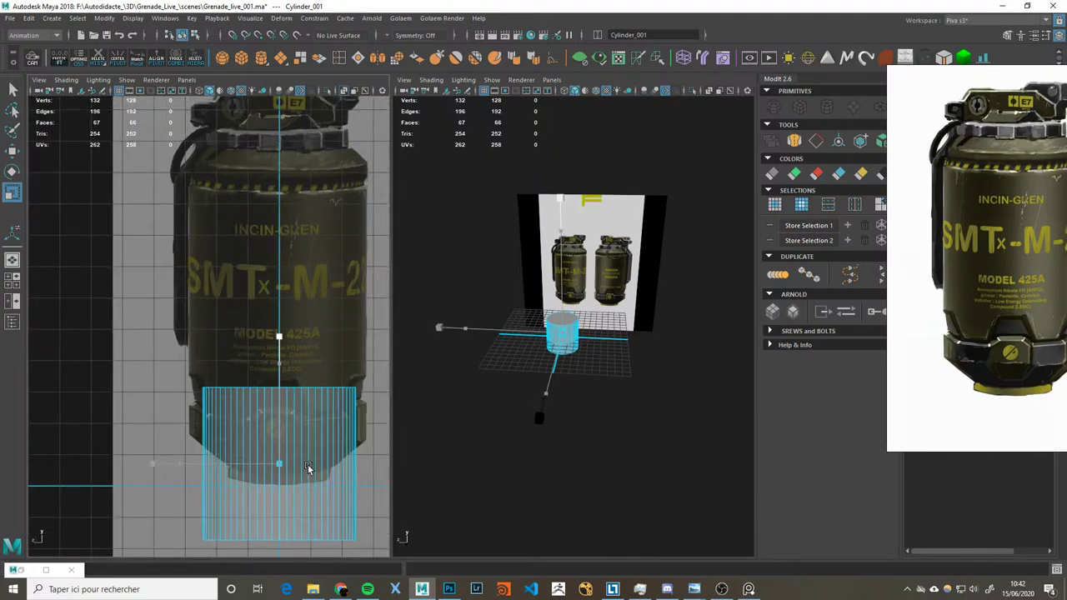
drag(284, 388, 283, 333)
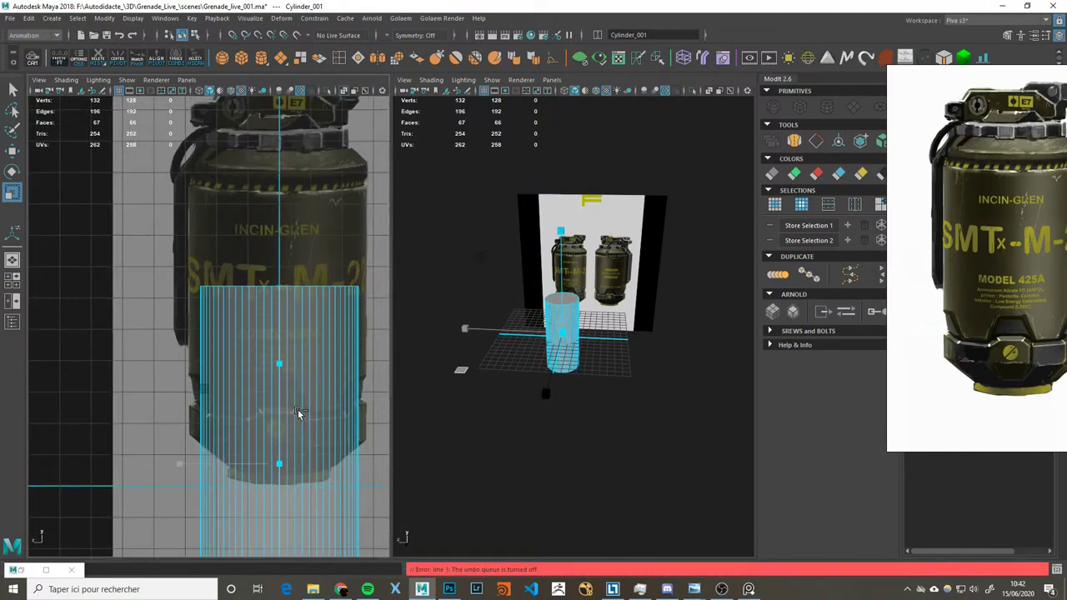
scroll(332, 401, down, 3)
Step: Reposition the cylinder within the grenade body, then delete it
click(324, 414)
click(272, 409)
click(480, 395)
click(575, 326)
key(w)
drag(575, 326, 597, 344)
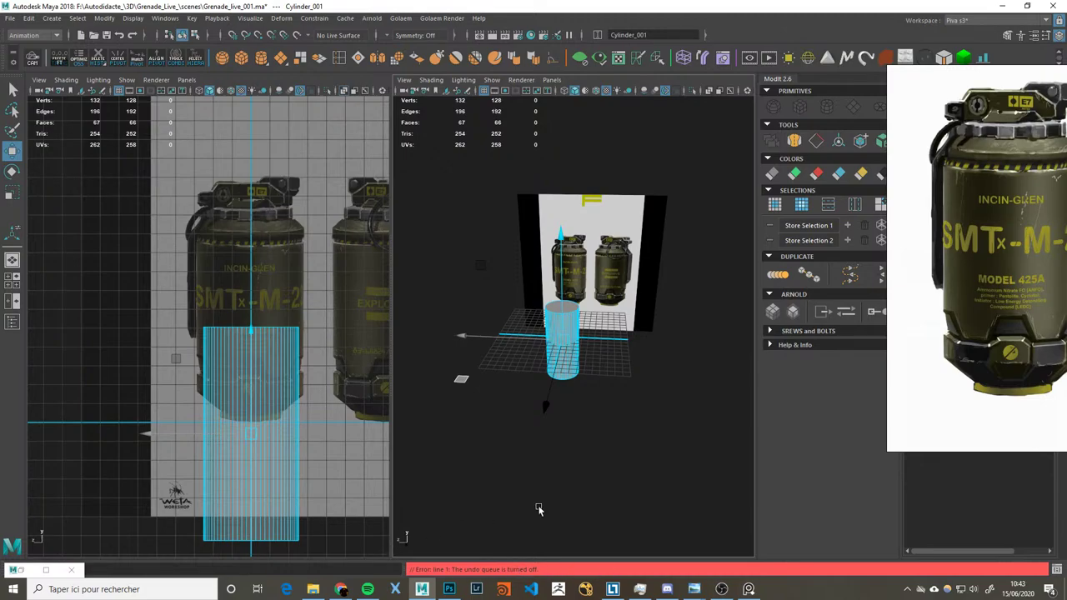
key(XF86AudioLowerVolume)
drag(250, 434, 255, 332)
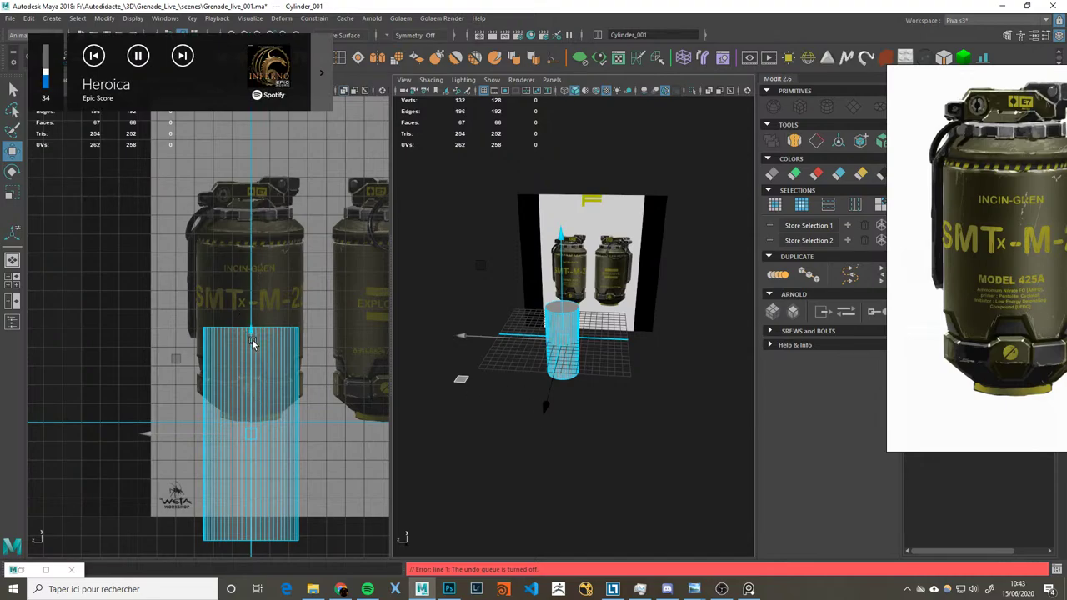
key(r)
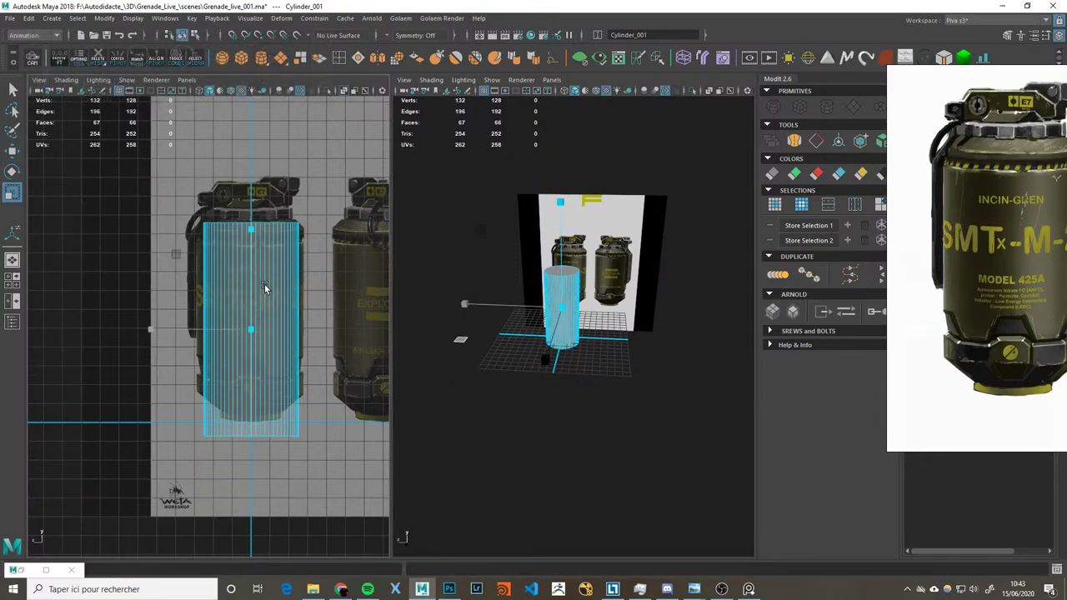
key(Delete)
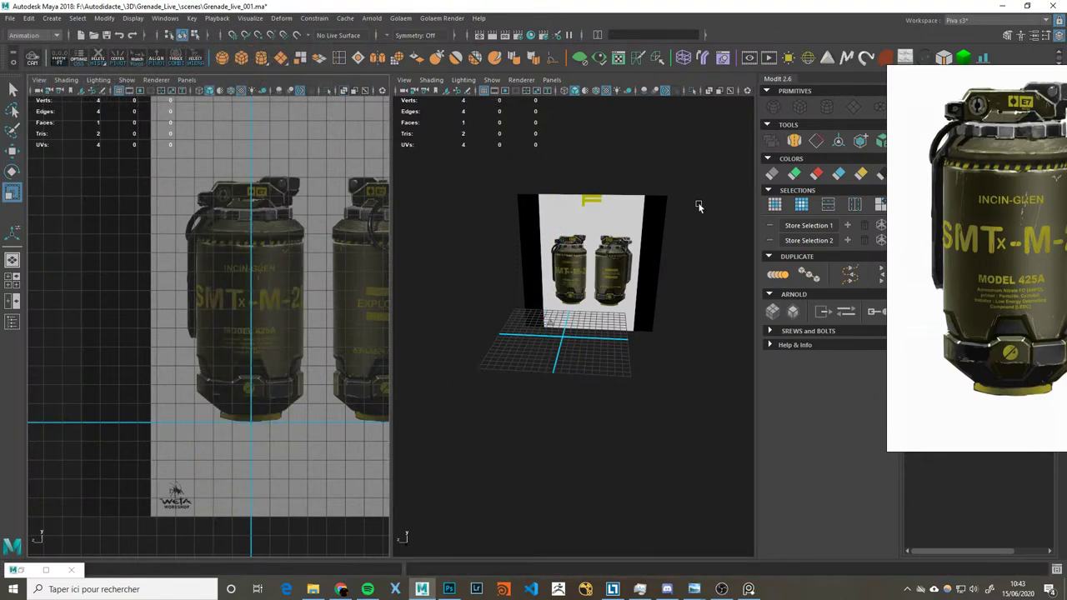
Step: Create a new cylinder, scale it to the body's width and raise it to the body's middle
click(826, 107)
scroll(228, 394, up, 3)
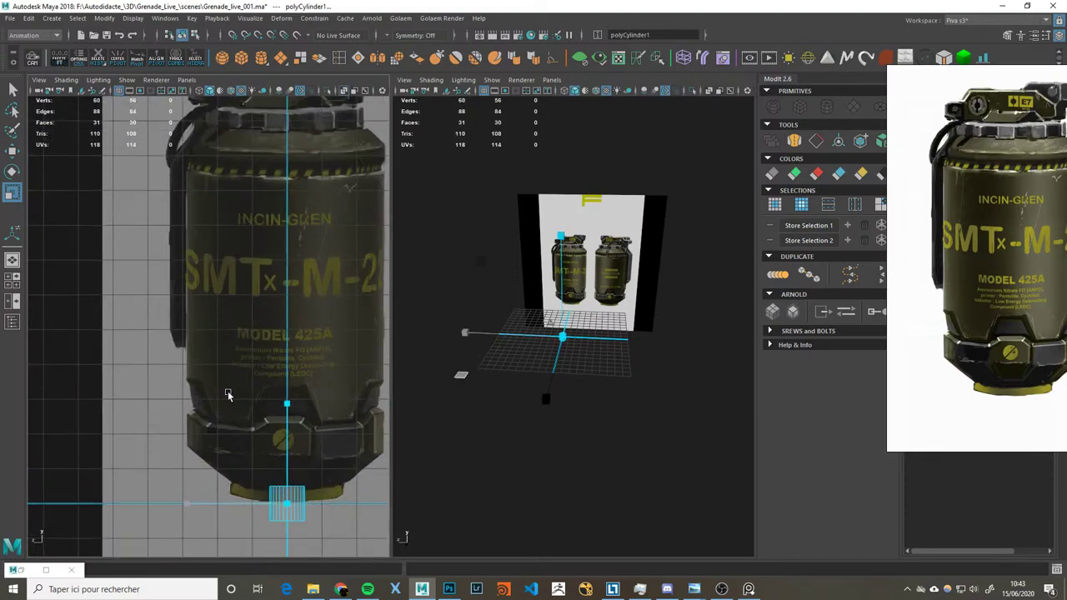
drag(287, 504, 410, 488)
scroll(288, 452, down, 2)
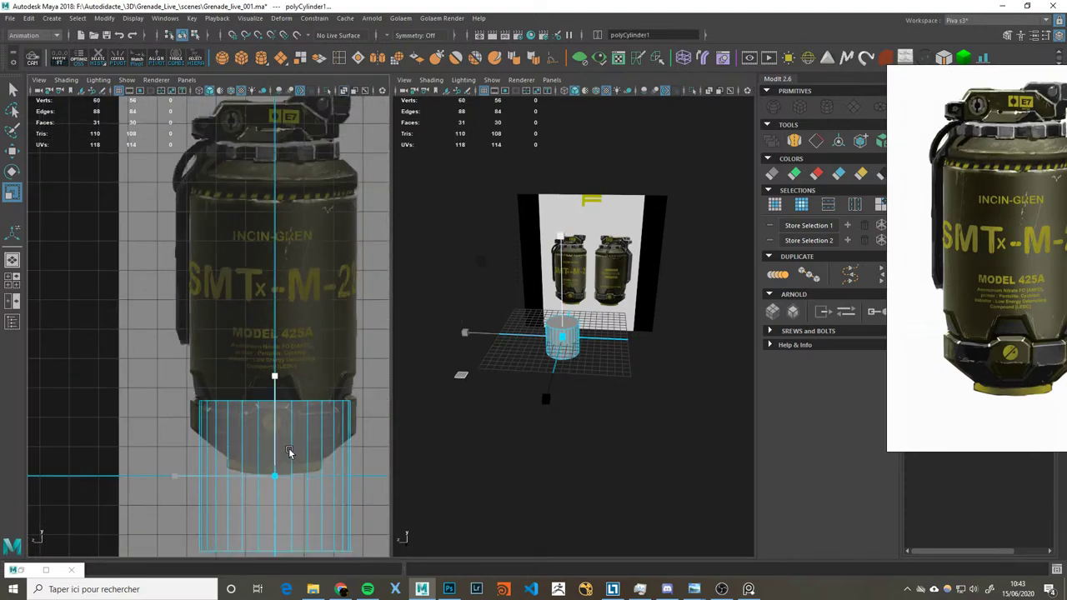
key(w)
drag(275, 450, 275, 288)
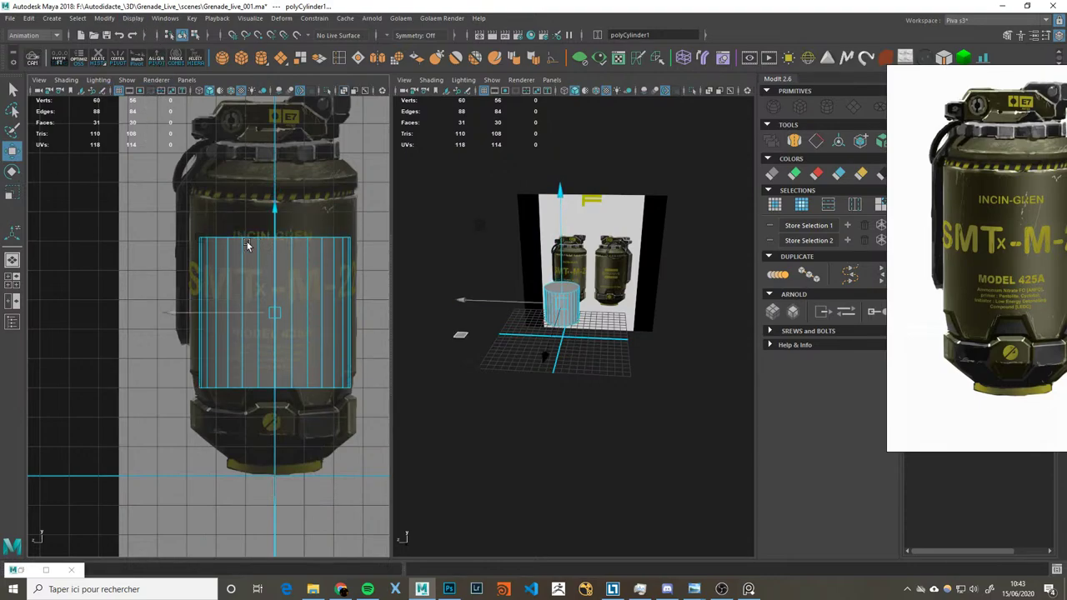
scroll(281, 312, up, 1)
scroll(286, 309, up, 1)
scroll(208, 325, up, 1)
alt+middle_drag(223, 336, 240, 358)
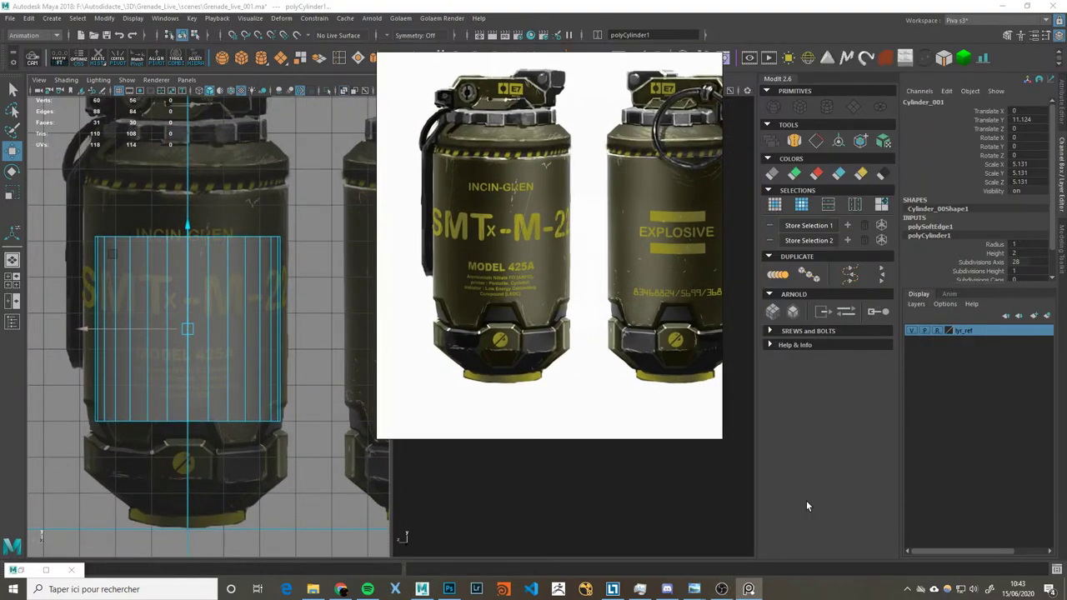
Step: Work out the new side count in the calculator, then close it
key(super+r)
key(Escape)
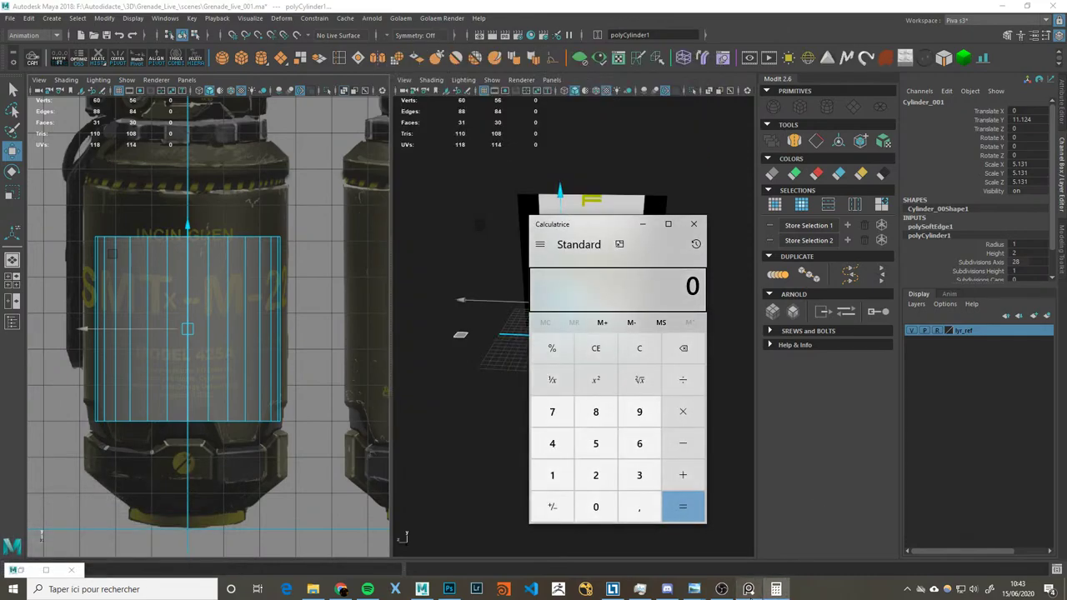
click(682, 379)
click(595, 411)
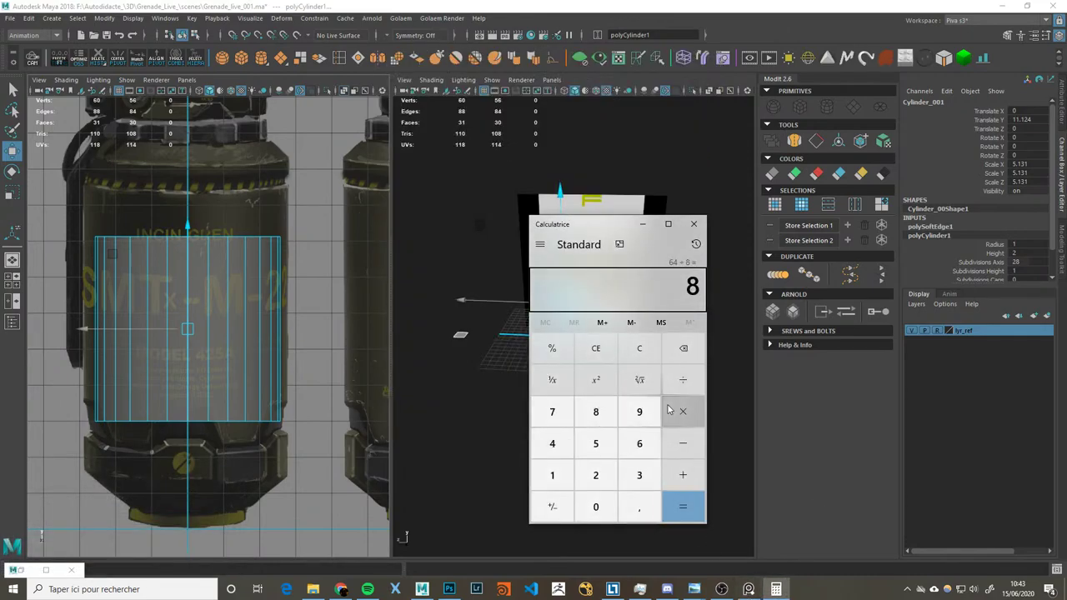
click(692, 224)
Step: Give the cylinder 64 axis subdivisions and scale it up to 5.886
scroll(1052, 250, down, 3)
click(1018, 233)
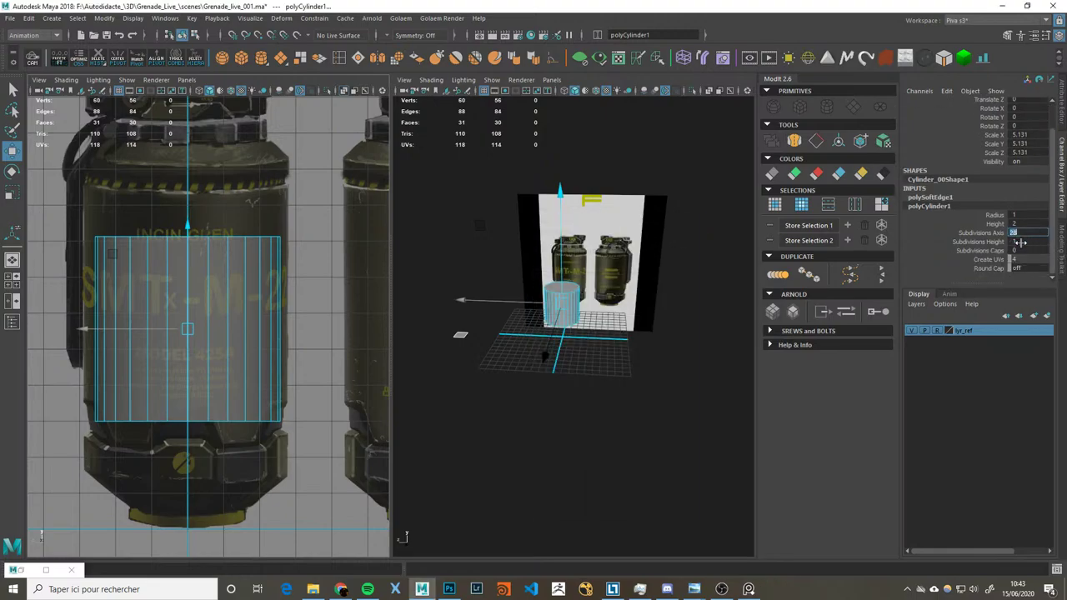
text(84)
key(Return)
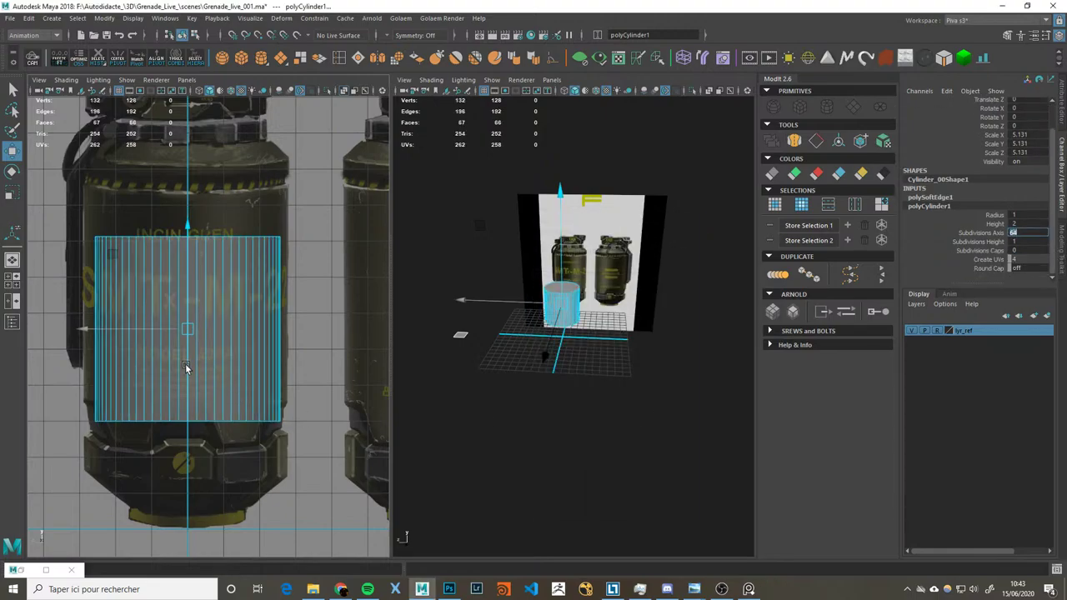
scroll(275, 396, up, 2)
scroll(243, 361, up, 1)
key(r)
drag(248, 356, 277, 355)
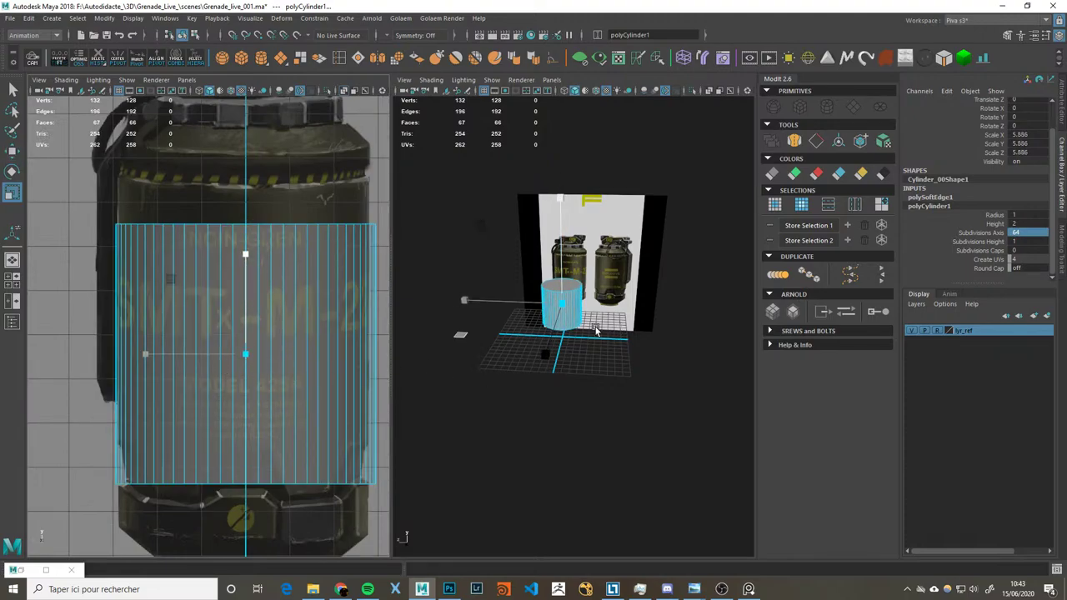
Step: Delete the cylinder's top and bottom cap faces to leave an open tube
key(space)
key(f)
click(345, 171)
mouse_move(444, 280)
alt+mouse_down()
mouse_move(583, 300)
mouse_move(524, 341)
alt+mouse_up()
shift+click(345, 225)
key(Delete)
click(525, 341)
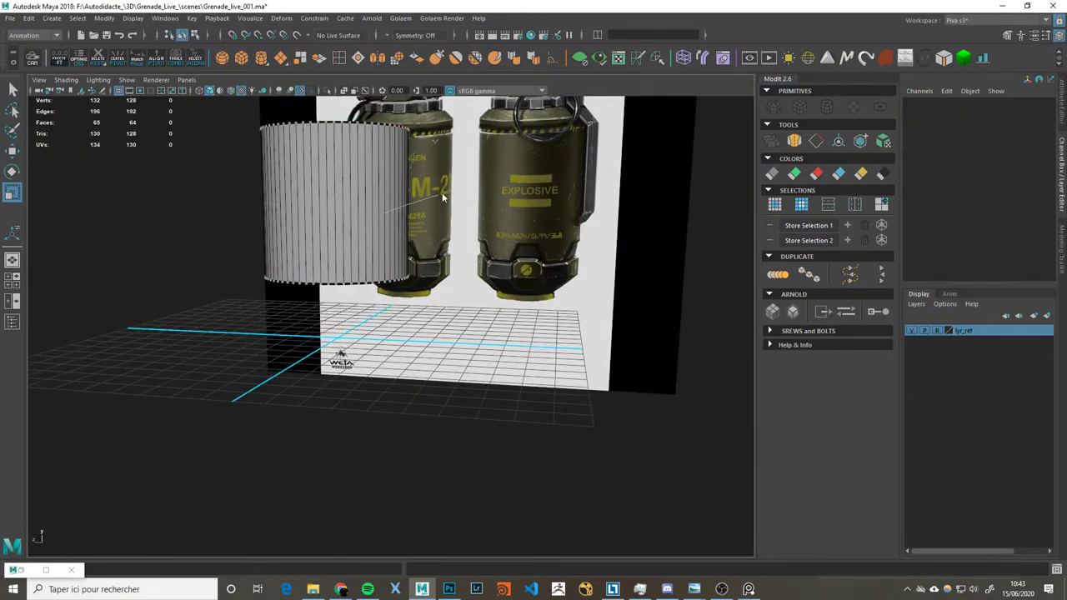
right_drag(368, 184, 414, 173)
alt+drag(414, 172, 451, 286)
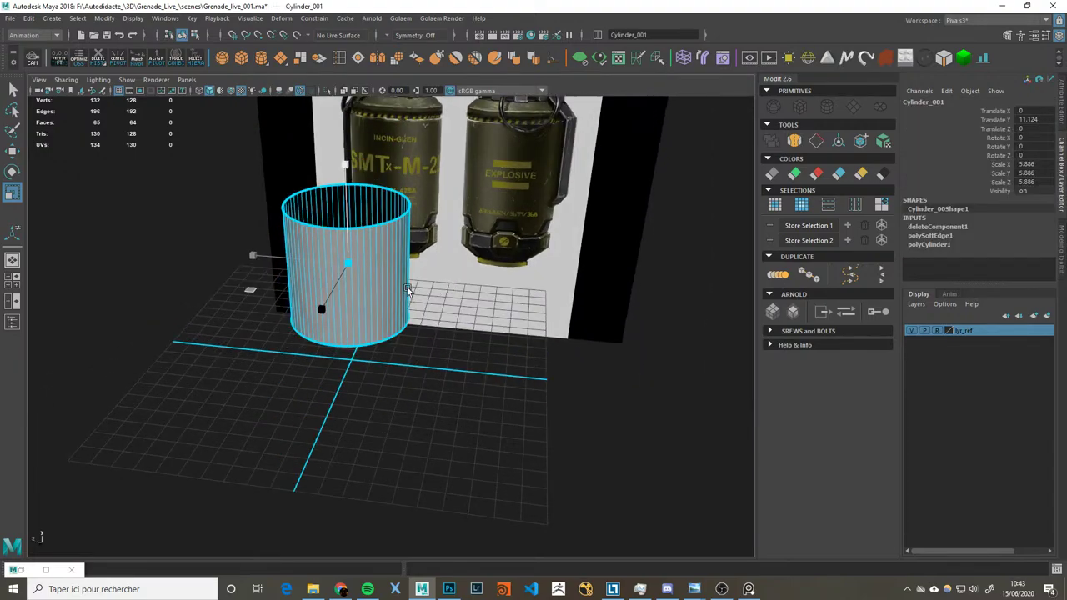
key(space)
Step: Raise the tube up the grenade body and move the reference image window aside
drag(245, 275, 252, 229)
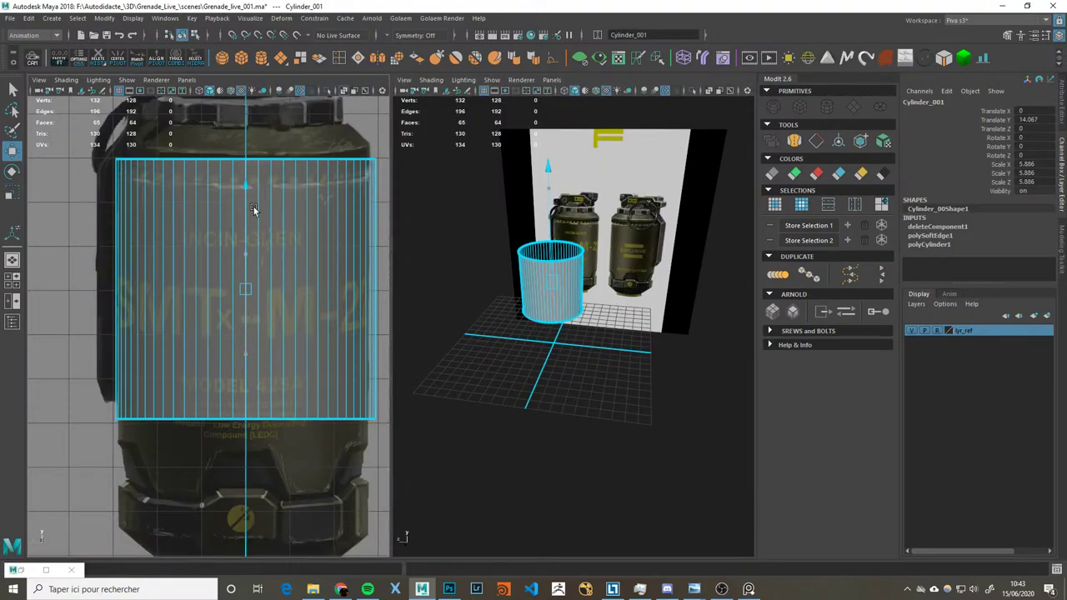
drag(392, 300, 469, 302)
scroll(359, 328, down, 2)
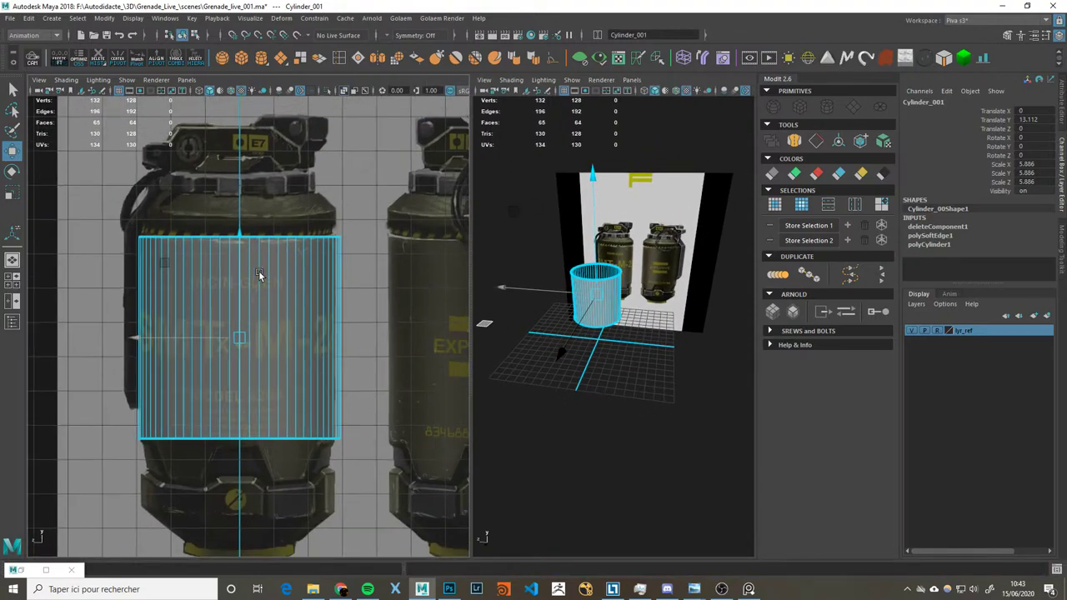
scroll(259, 275, up, 1)
key(alt+Tab)
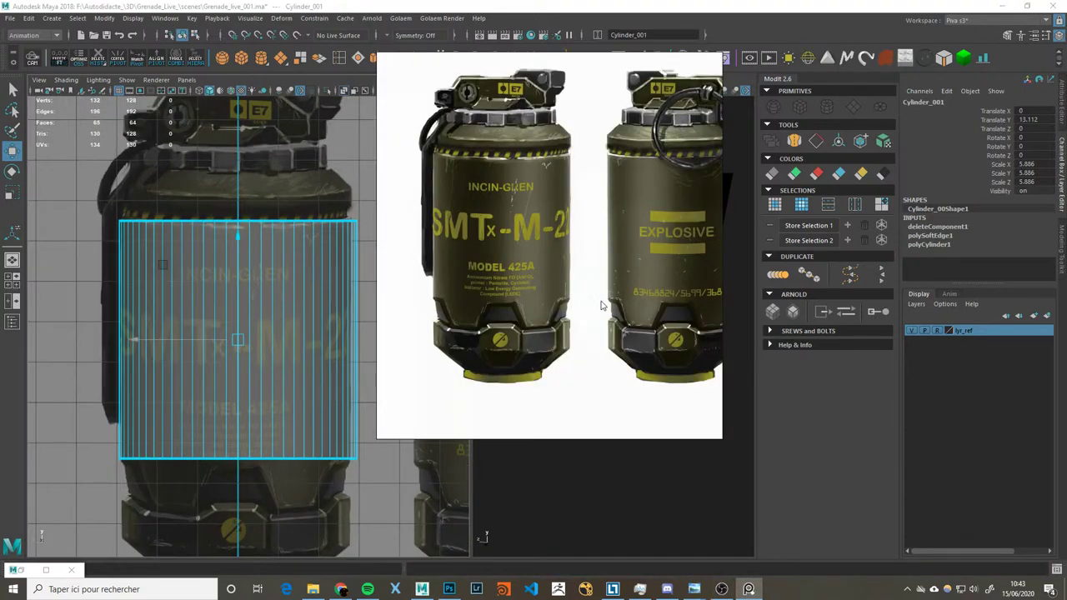
drag(601, 306, 1023, 380)
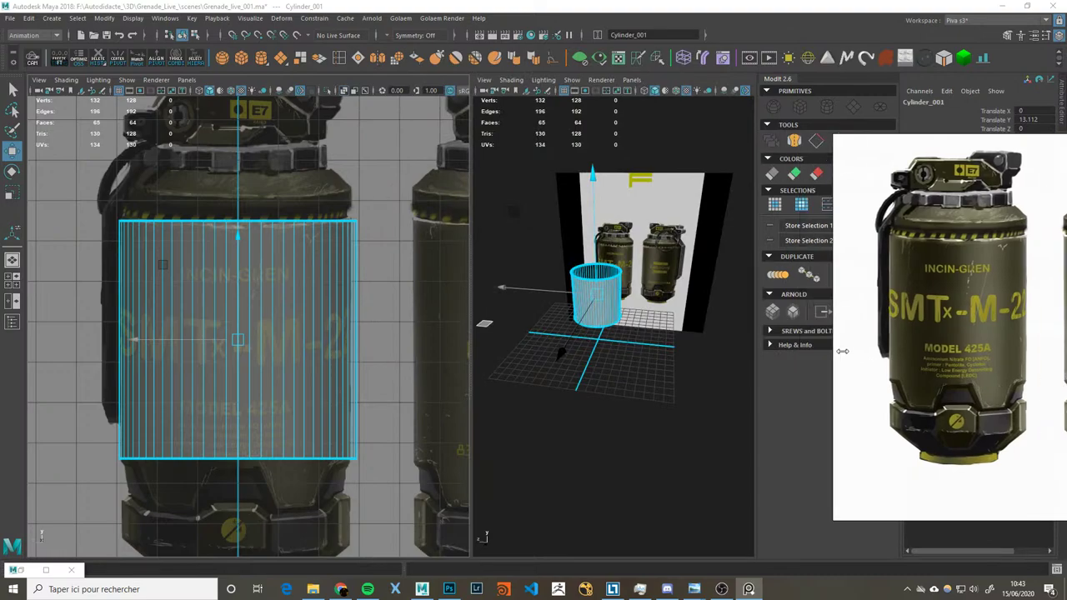
drag(800, 356, 915, 358)
Step: Nudge the tube up to Translate Y 13.249 and inspect its bottom rim
scroll(1015, 360, up, 2)
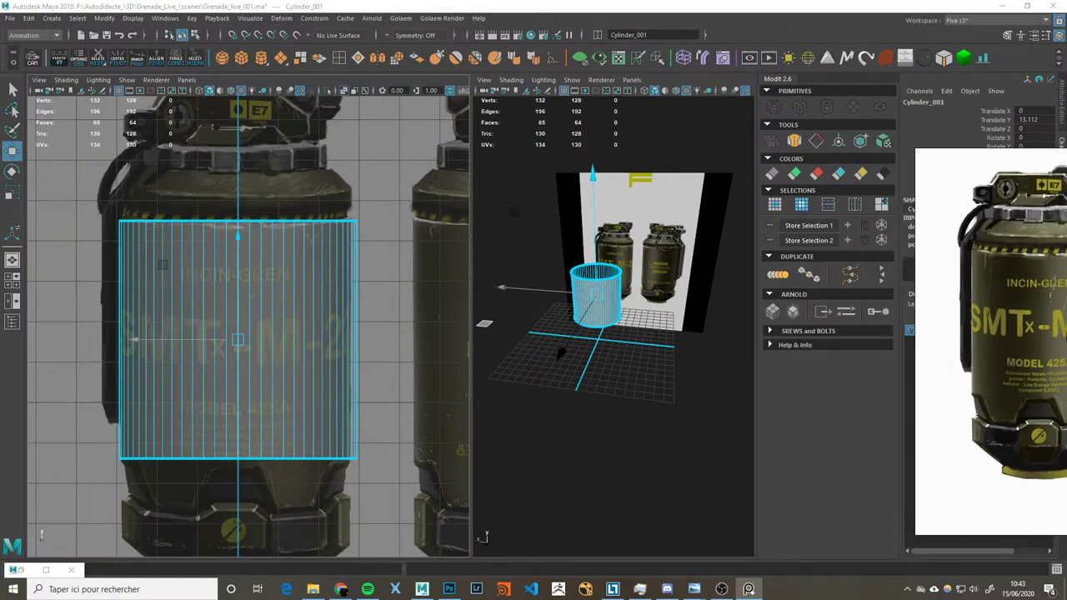
scroll(1013, 359, up, 1)
scroll(1000, 343, up, 2)
scroll(998, 355, up, 2)
scroll(997, 356, down, 1)
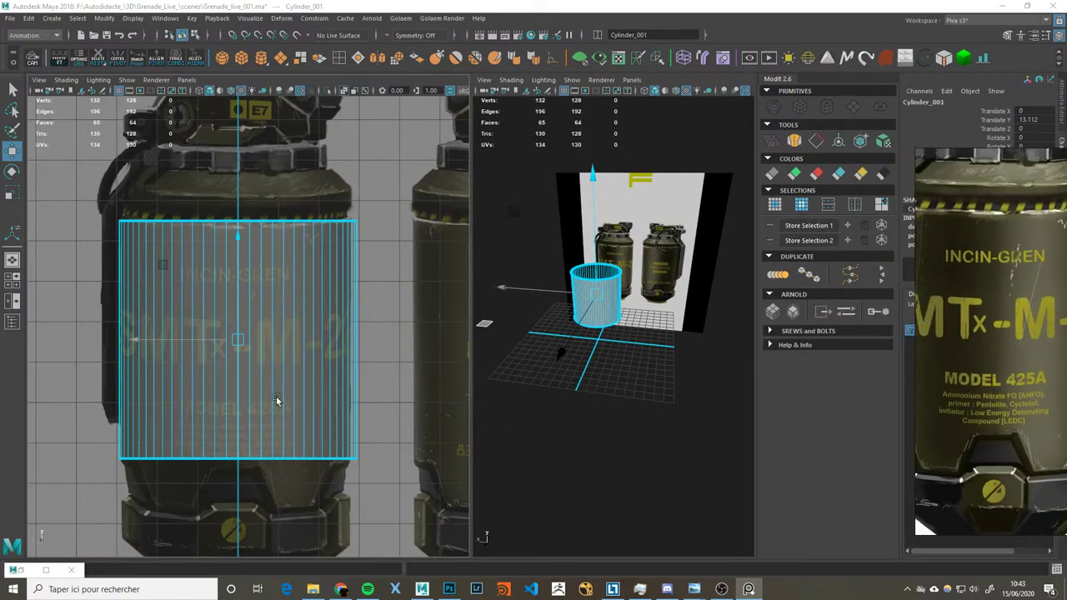
drag(237, 250, 235, 239)
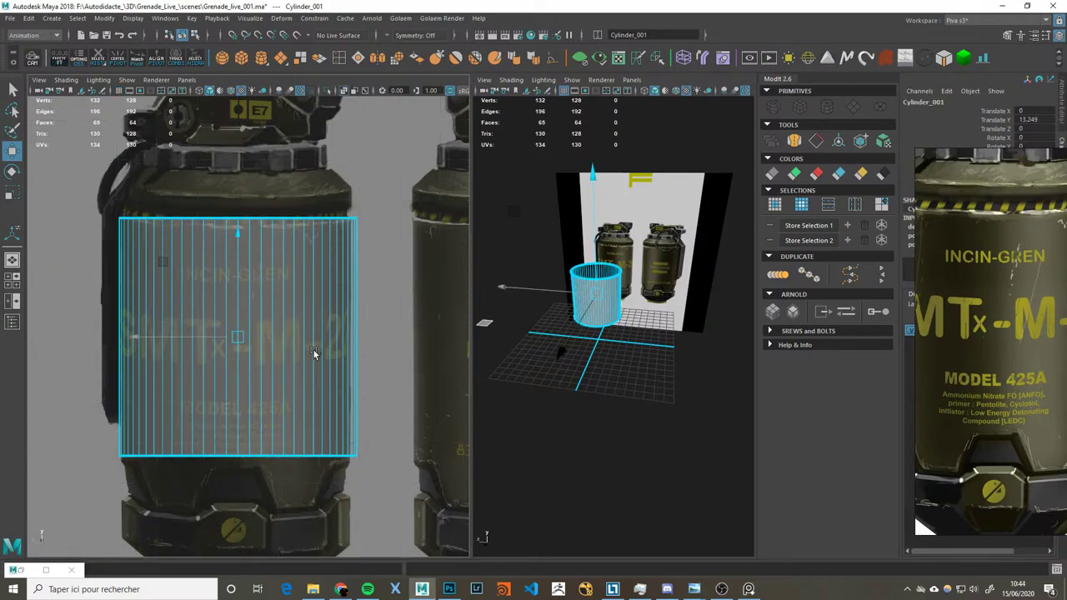
alt+drag(309, 353, 268, 325)
click(381, 369)
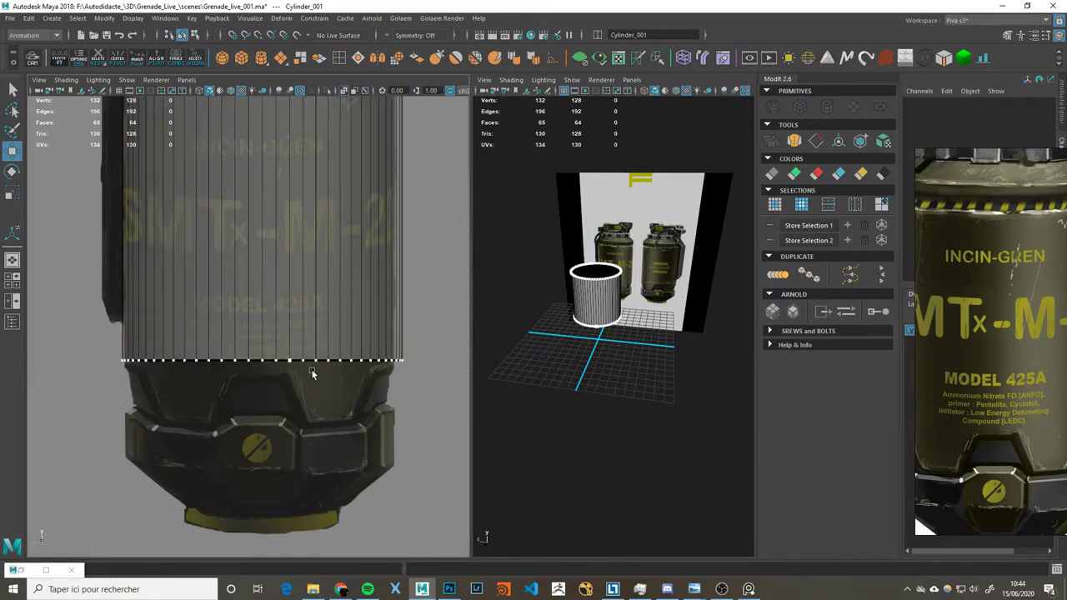
Step: Extrude the tube's top rim edge loop and pull the new edges upward
double_click(560, 307)
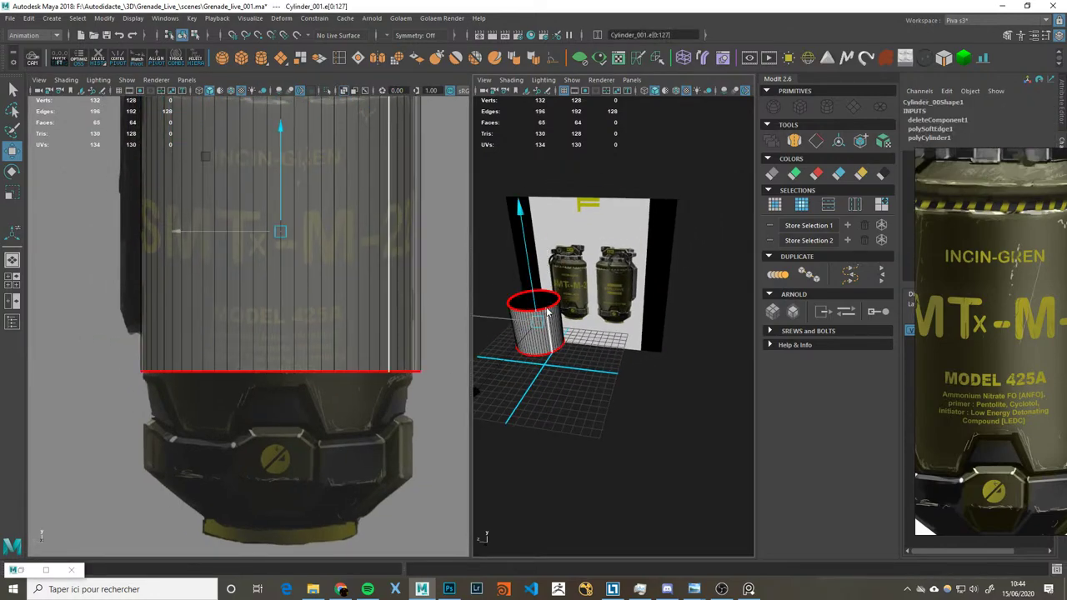
double_click(550, 307)
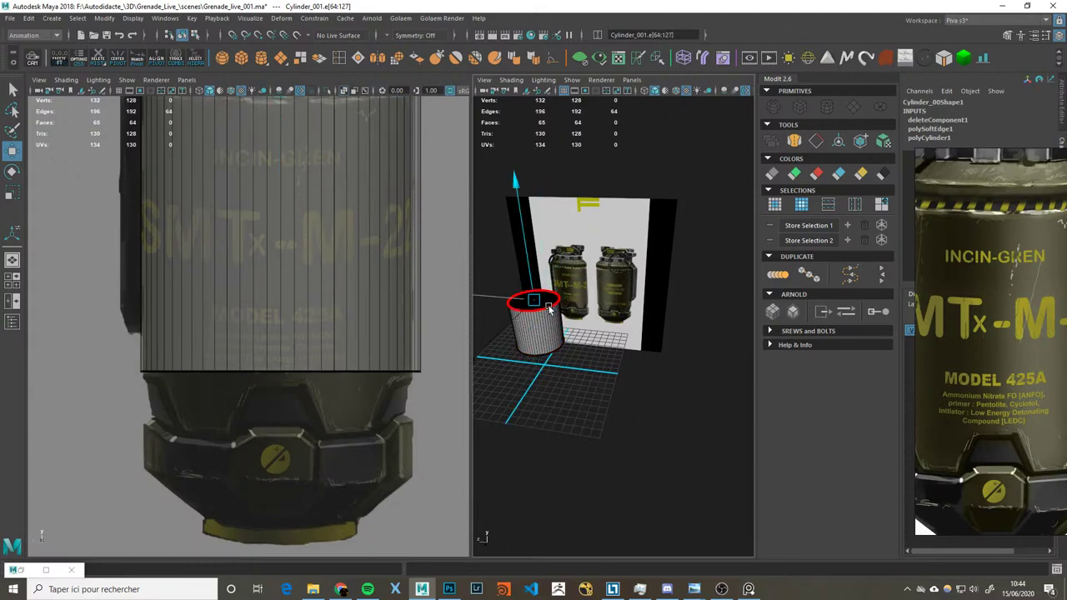
alt+middle_drag(308, 271, 280, 421)
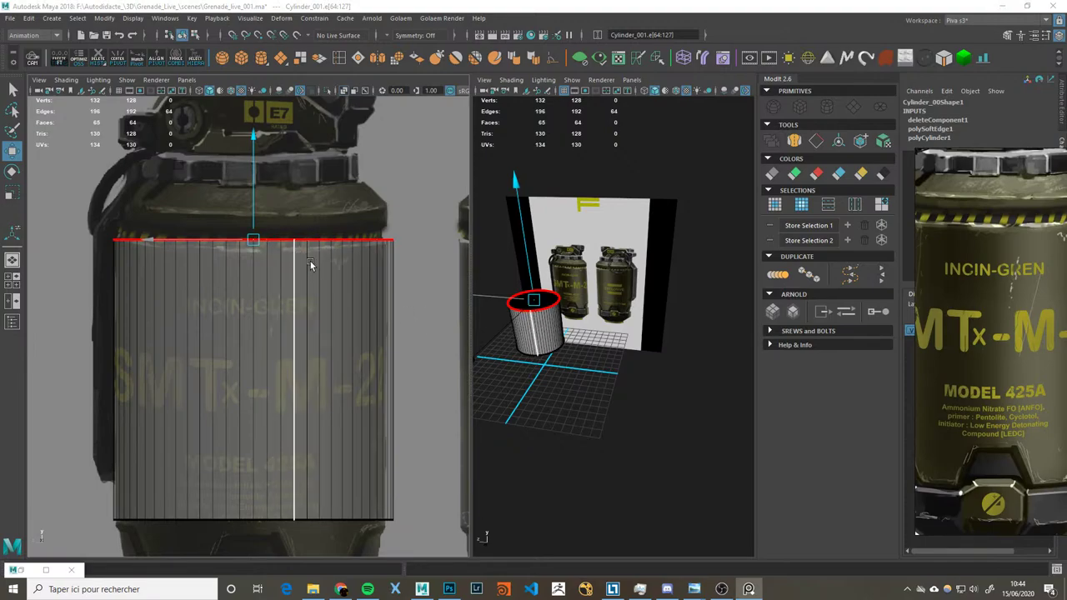
drag(526, 255, 535, 280)
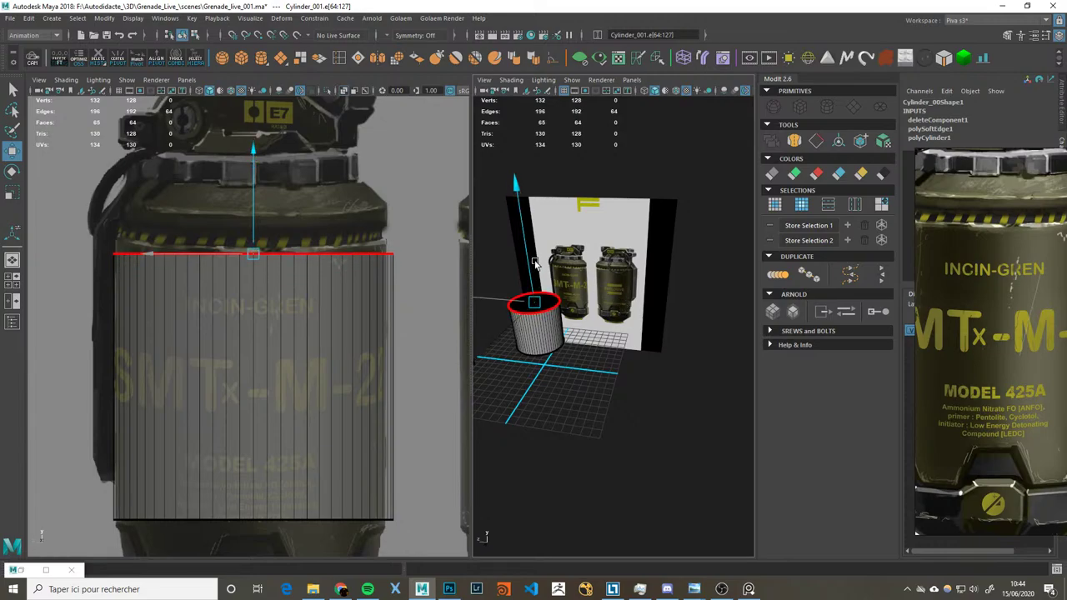
key(y)
double_click(538, 310)
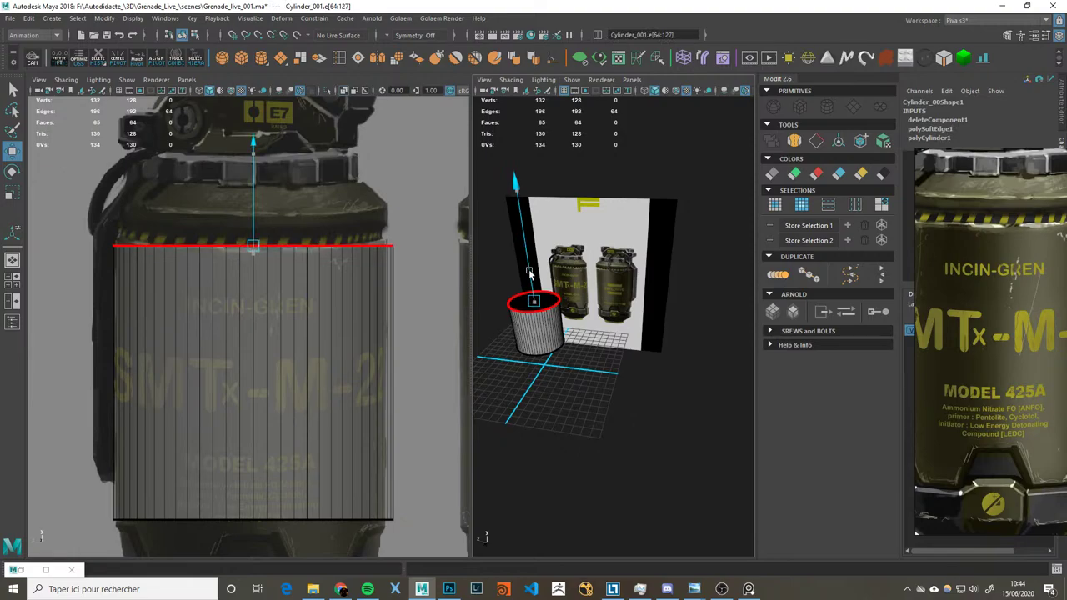
key(ctrl+e)
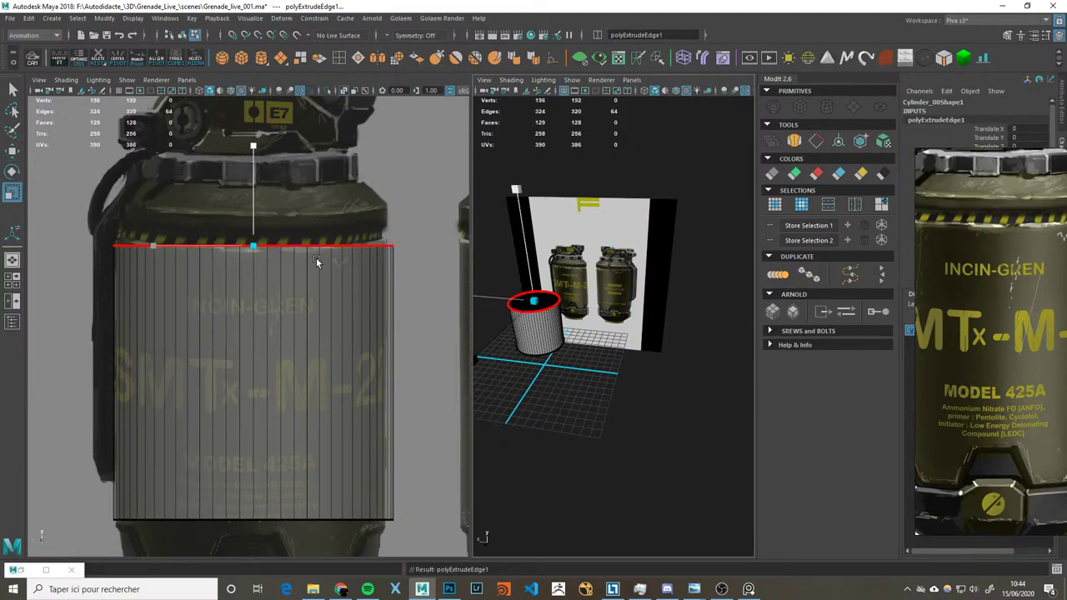
click(254, 221)
key(w)
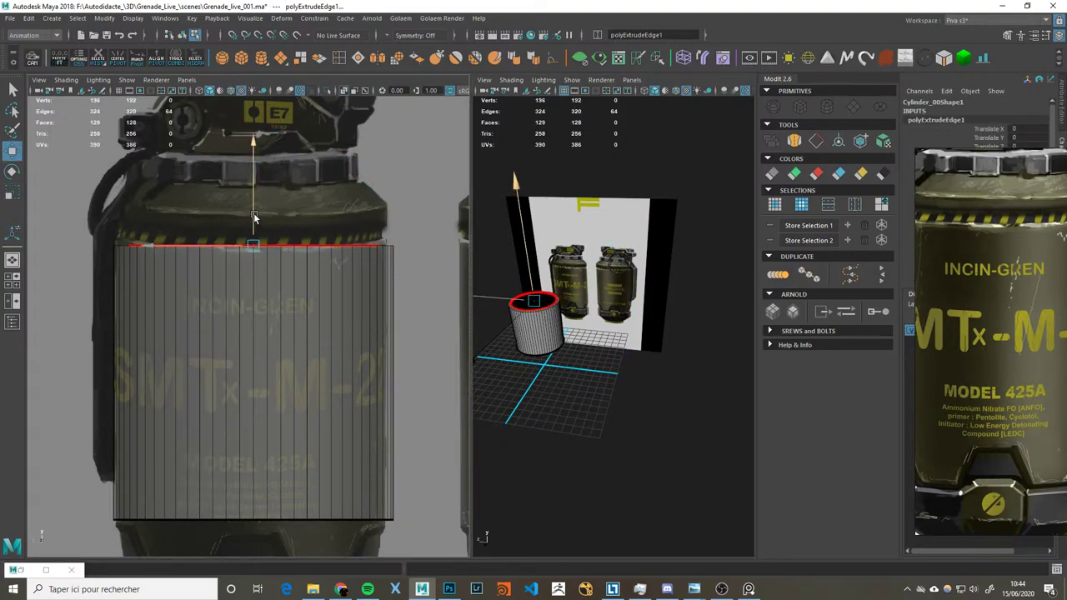
drag(254, 221, 260, 202)
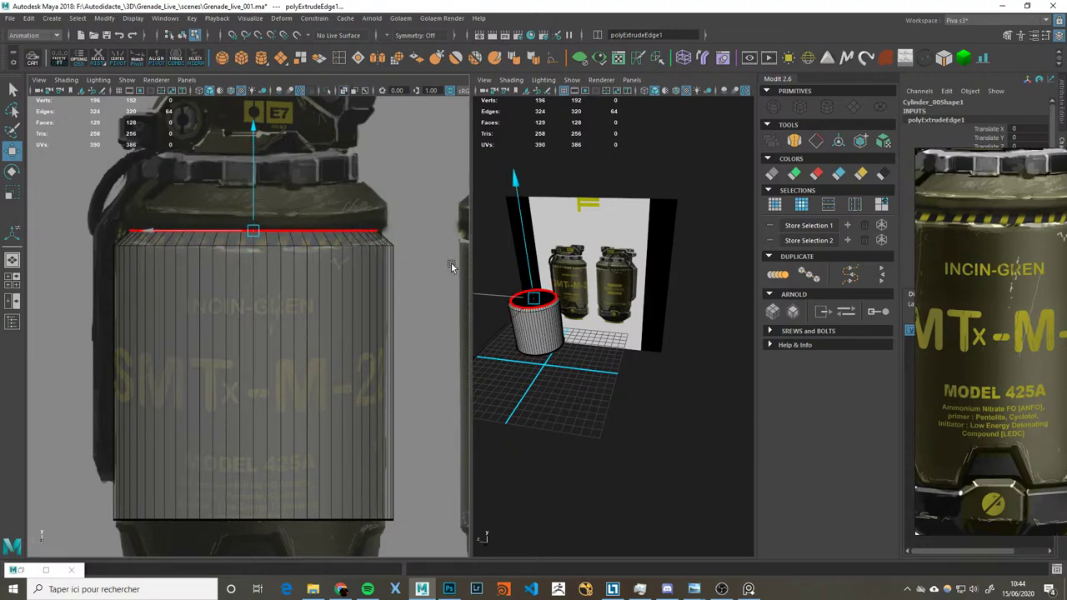
Step: Move the cylinder's bottom edge loop down to the grenade base, then return to object mode
middle_drag(1016, 323, 1017, 328)
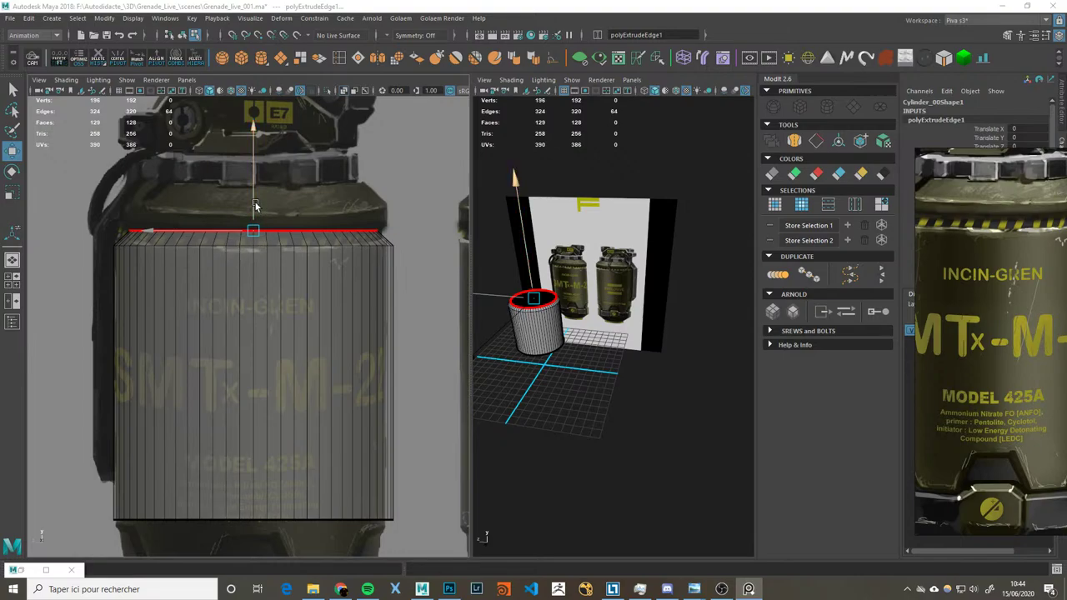
alt+middle_drag(344, 380, 320, 311)
alt+drag(575, 317, 595, 319)
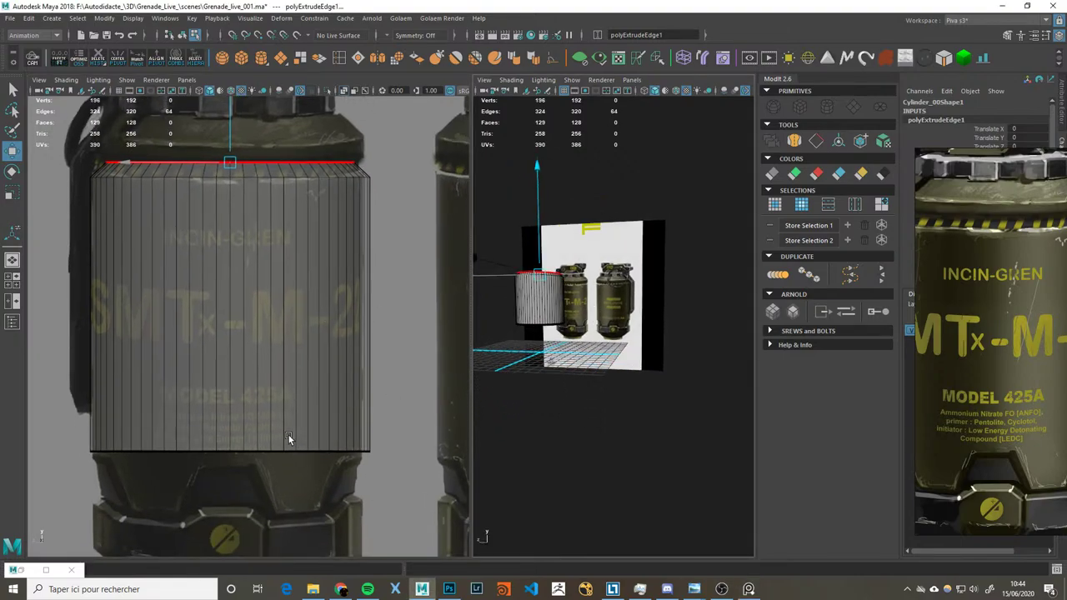
double_click(218, 449)
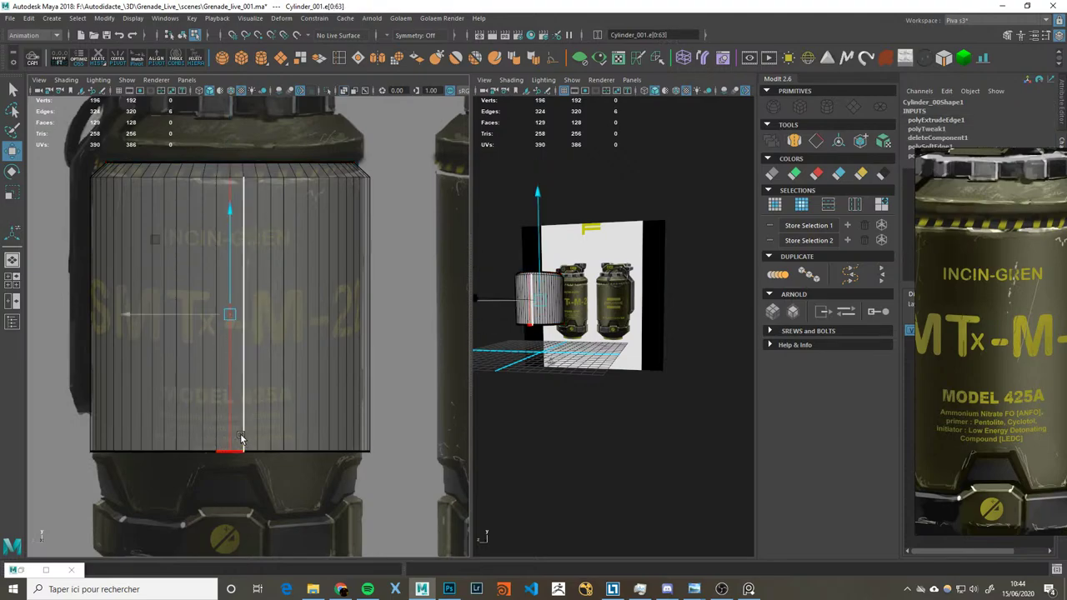
click(255, 456)
double_click(255, 454)
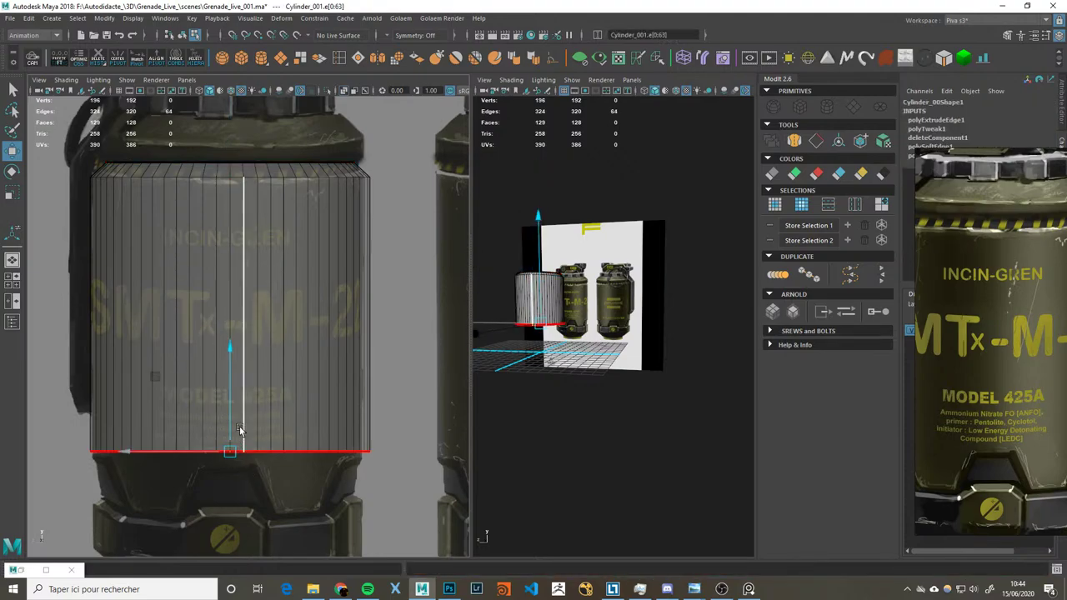
drag(226, 417, 225, 471)
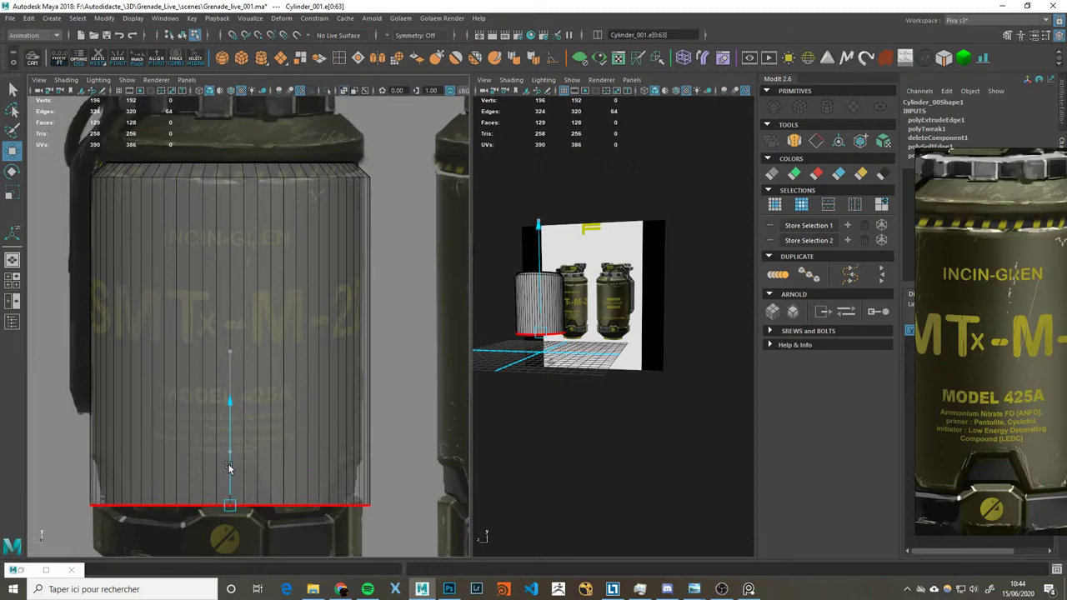
key(F8)
alt+middle_drag(366, 354, 355, 271)
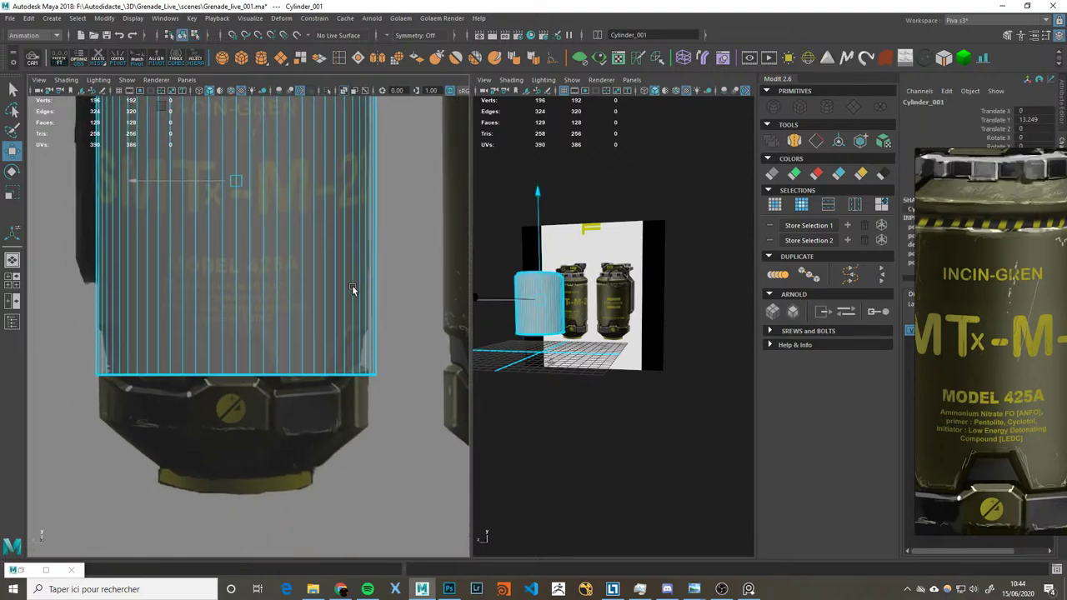
scroll(240, 323, up, 2)
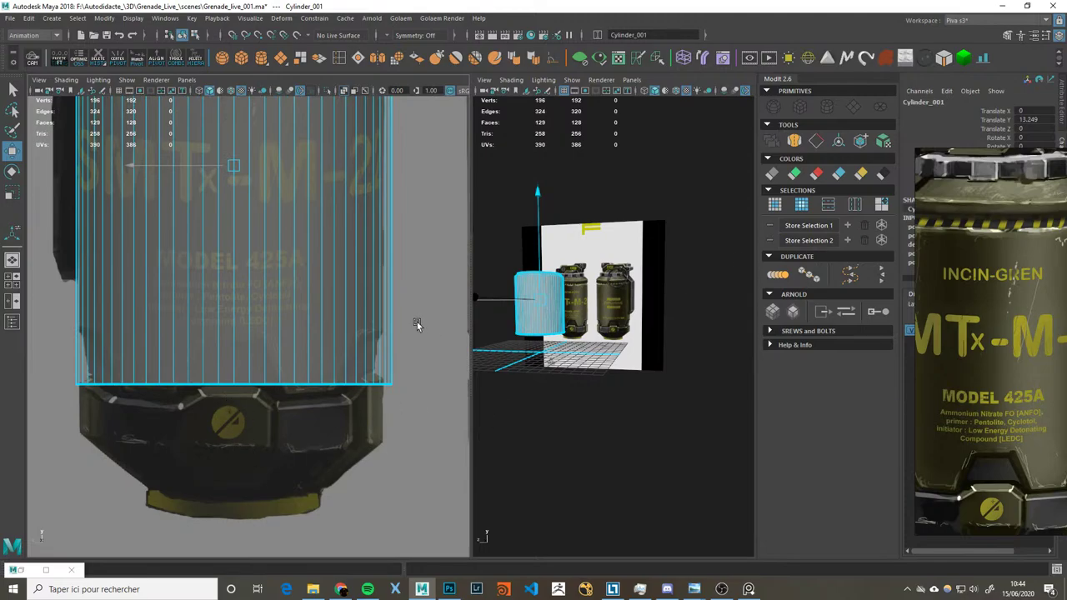
scroll(307, 323, down, 3)
click(826, 107)
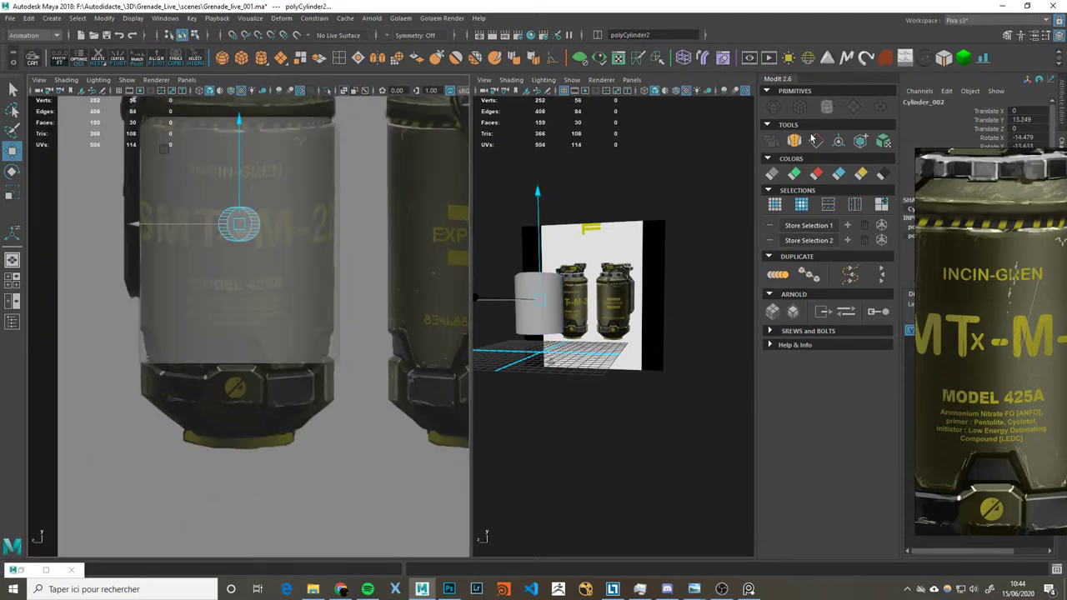
click(600, 381)
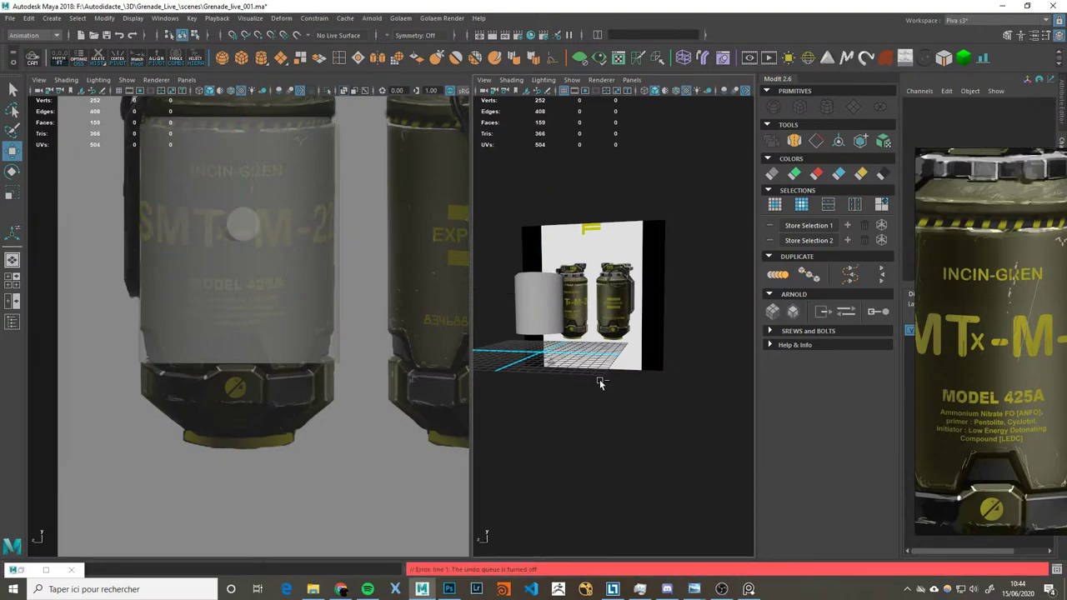
click(242, 237)
click(680, 357)
mouse_move(601, 376)
alt+mouse_down()
mouse_move(606, 343)
mouse_move(586, 405)
alt+mouse_up()
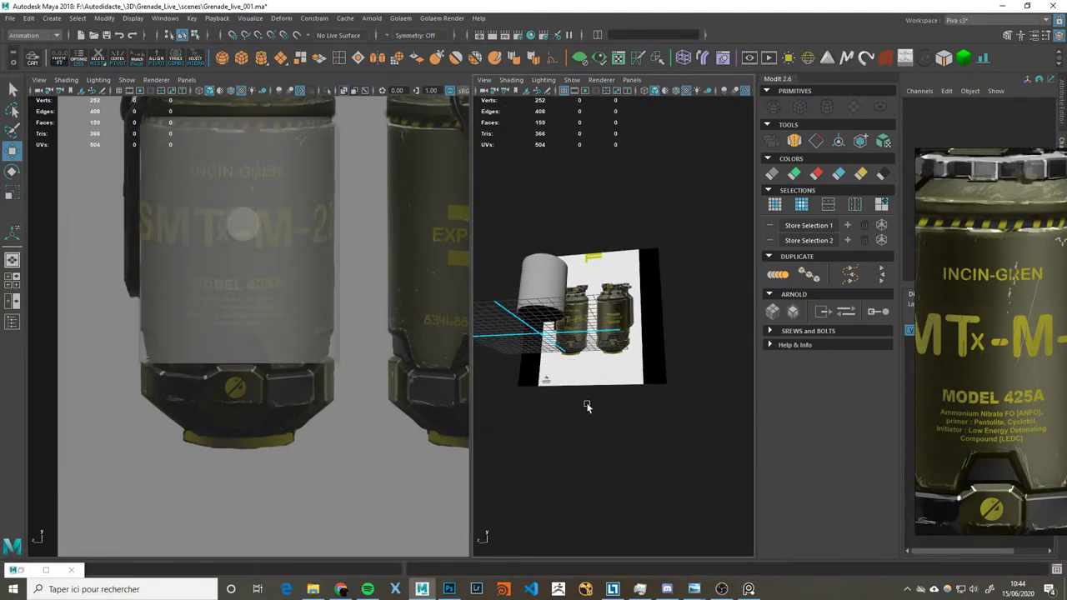
click(12, 322)
click(118, 258)
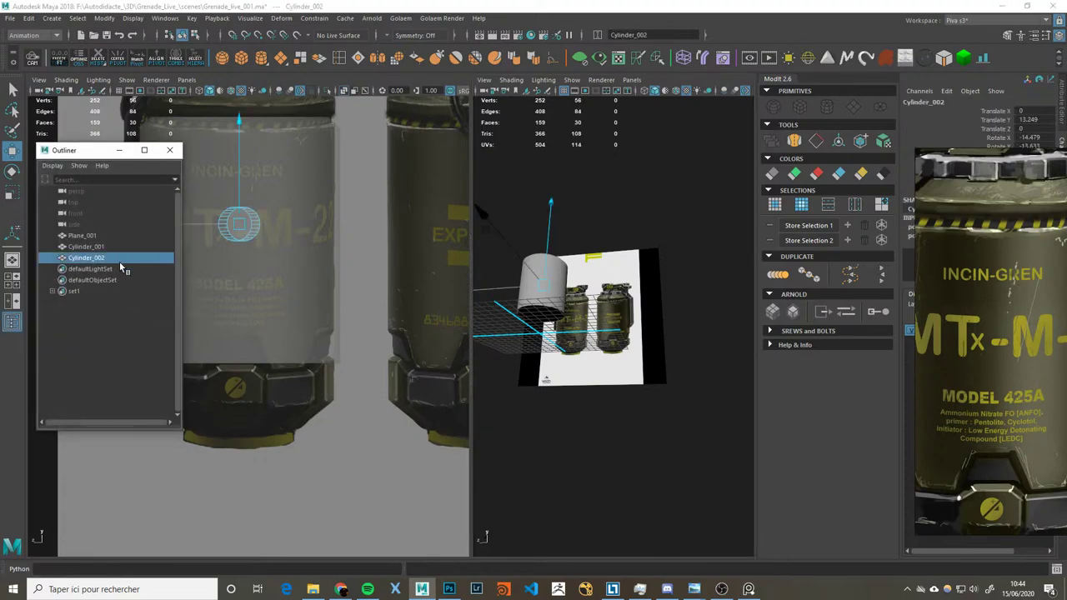
key(Delete)
click(169, 150)
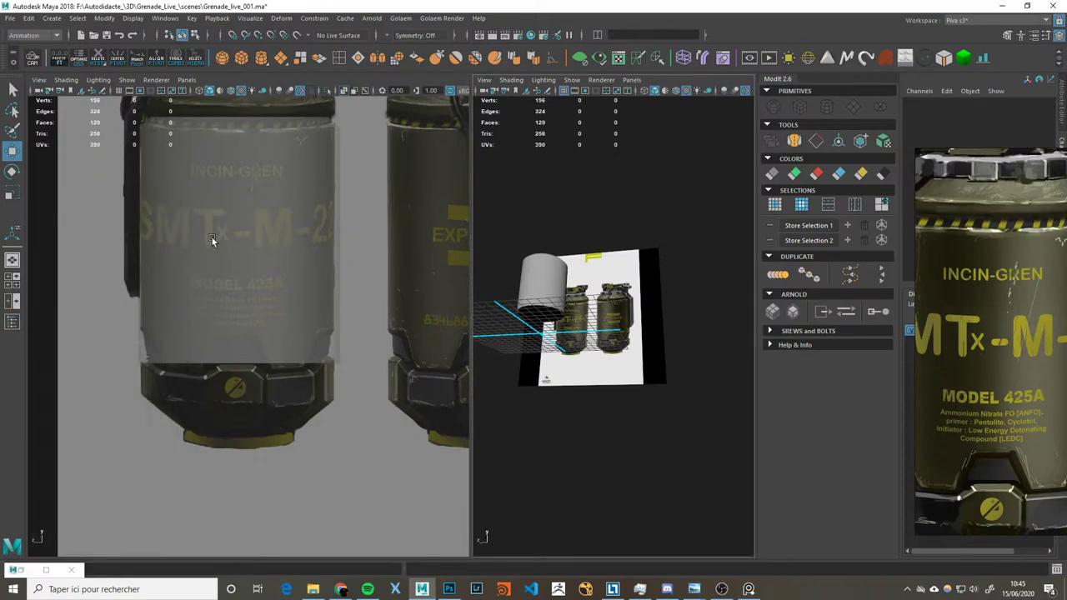
alt+right_drag(610, 424, 631, 438)
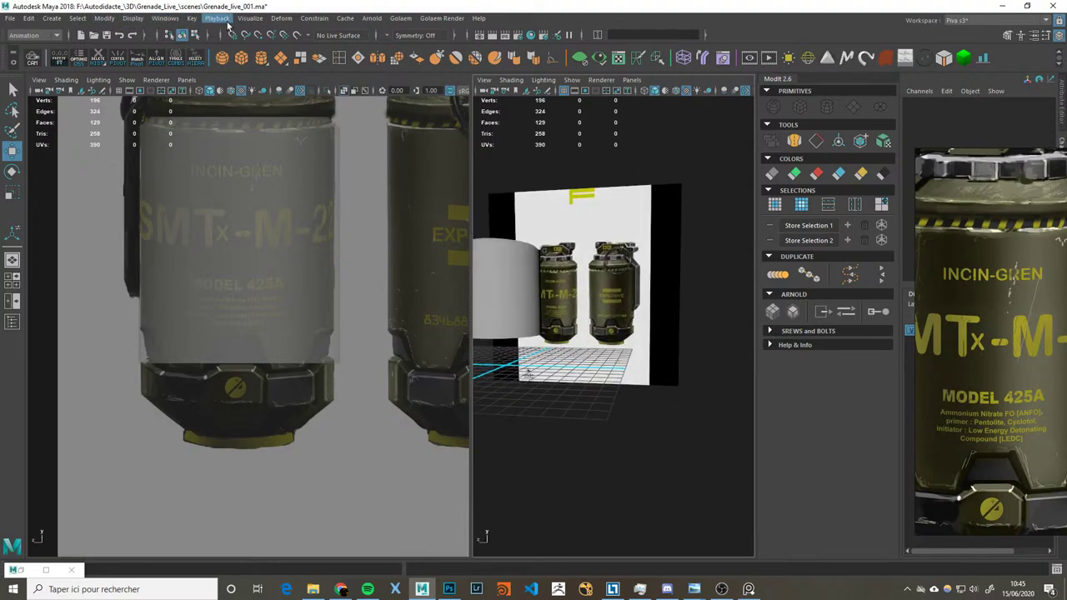
click(164, 19)
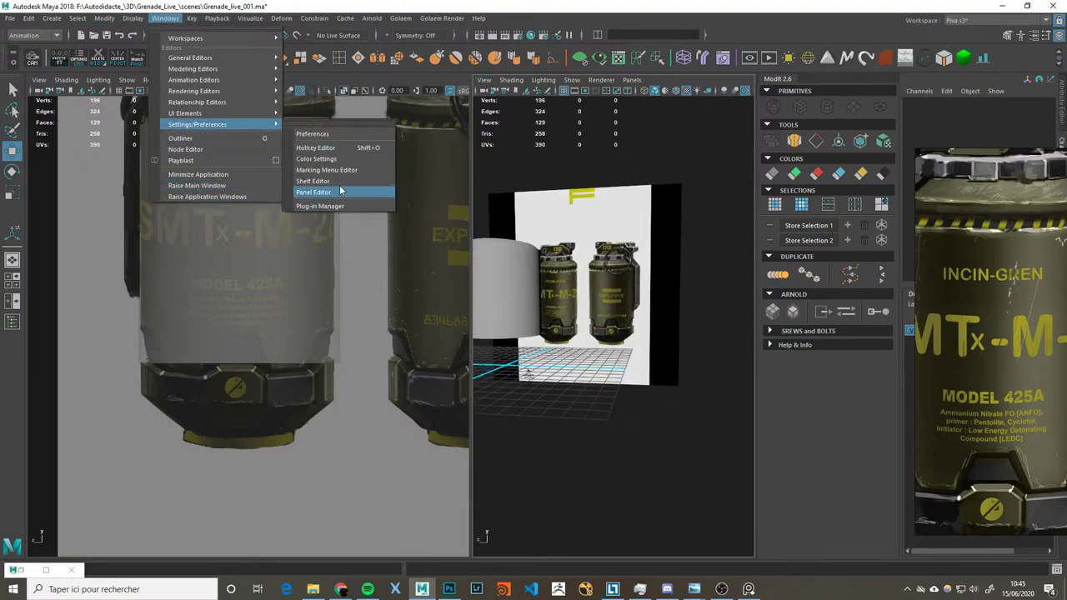
click(355, 135)
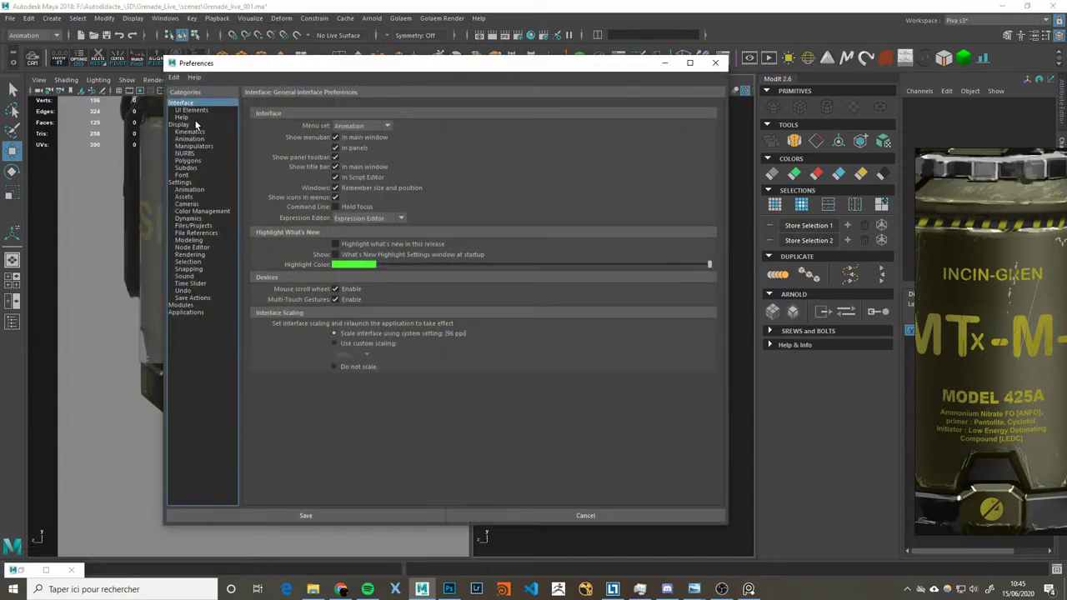
click(193, 112)
click(191, 132)
click(205, 292)
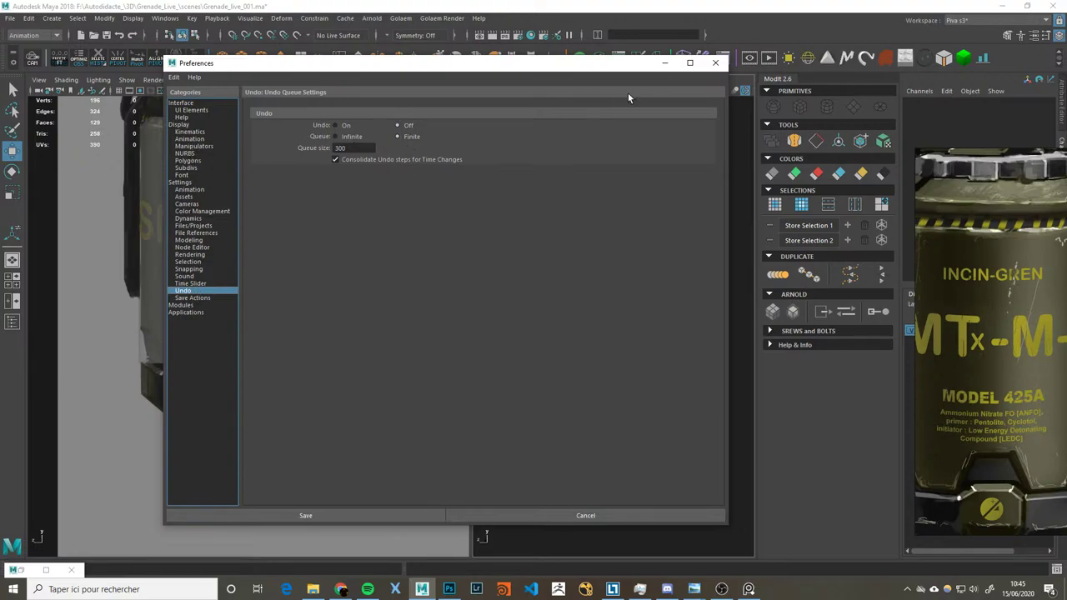
click(715, 63)
click(192, 17)
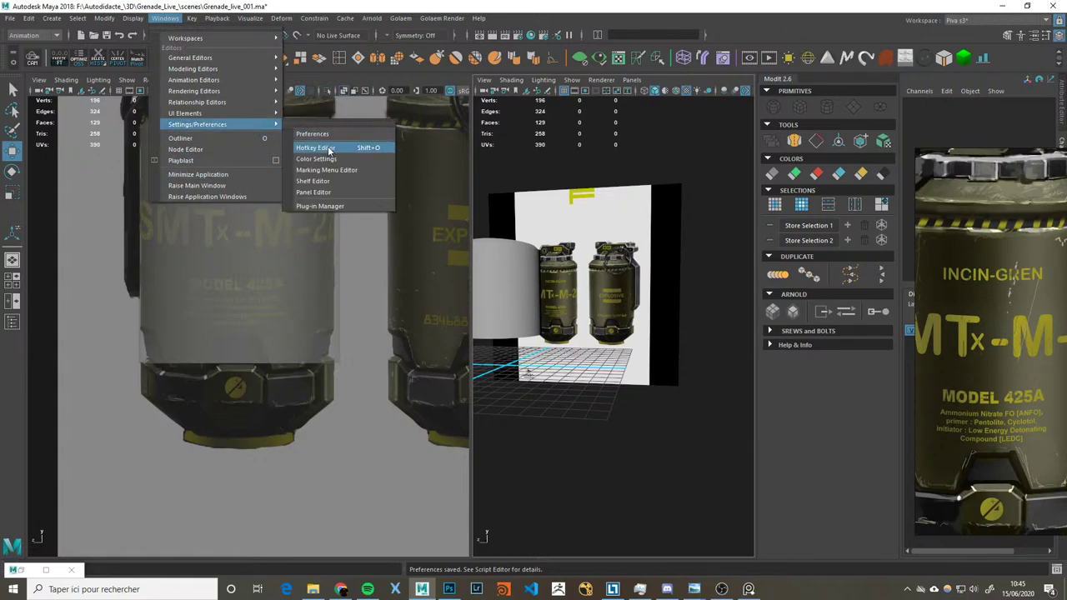
click(350, 147)
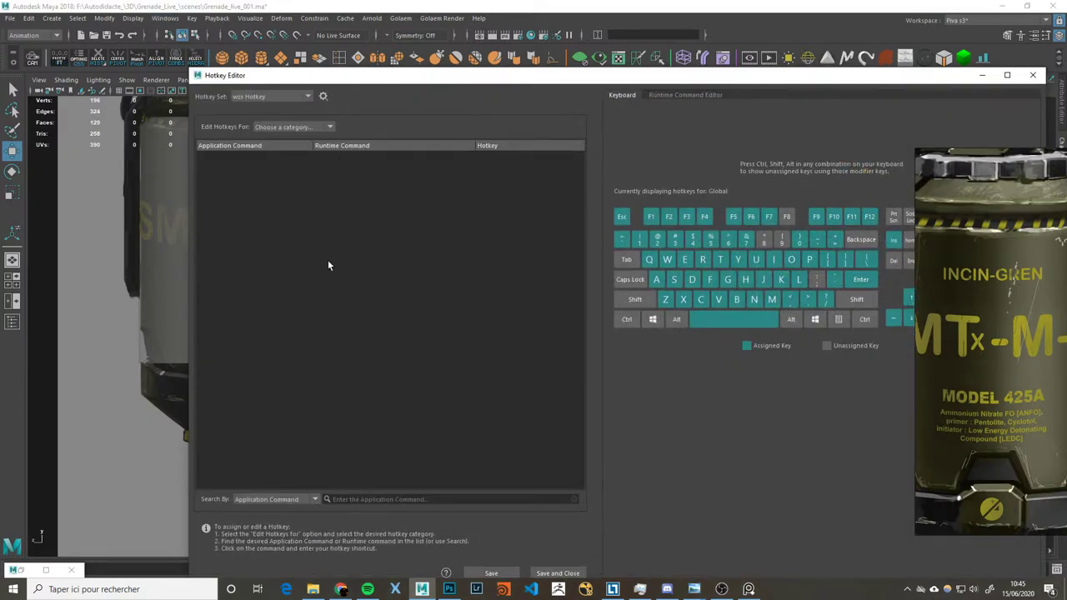
click(442, 501)
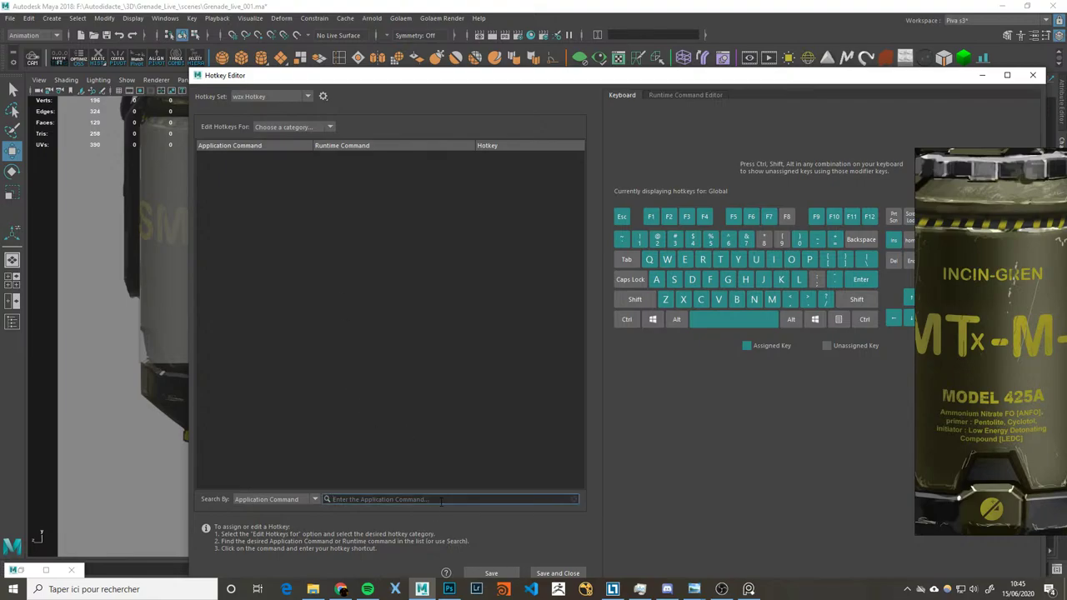
text(undo)
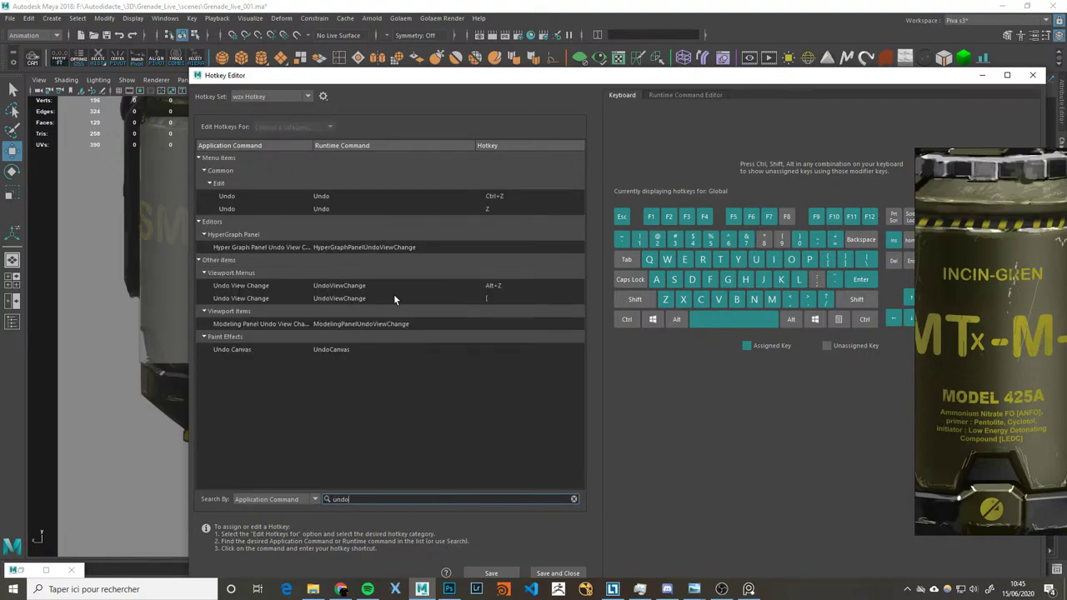
click(491, 285)
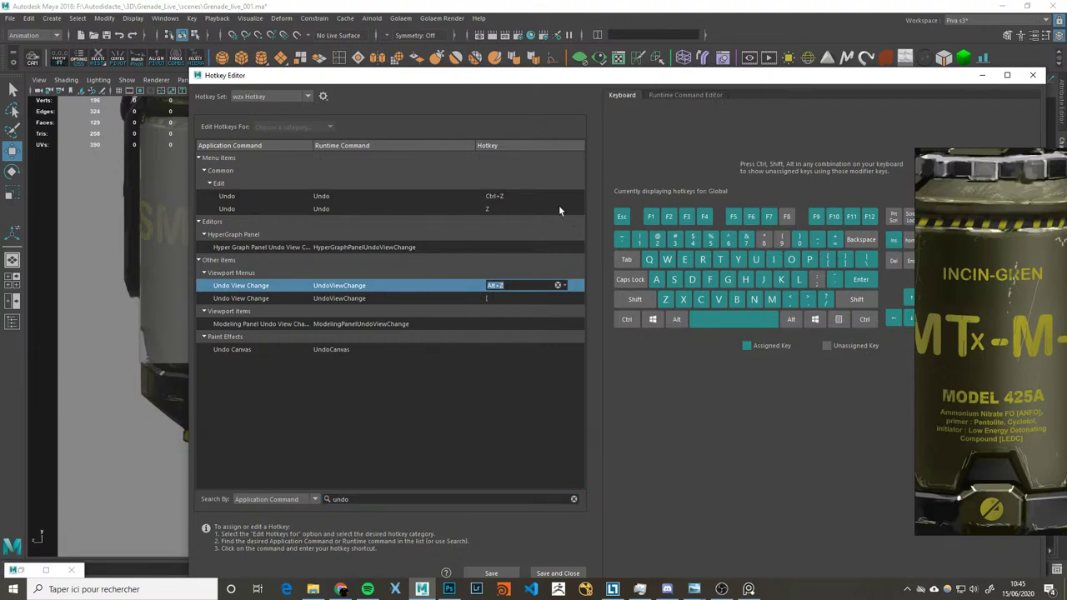
drag(547, 75, 324, 40)
click(539, 288)
key(alt+z)
key(alt+z)
click(578, 284)
key(ctrl+z)
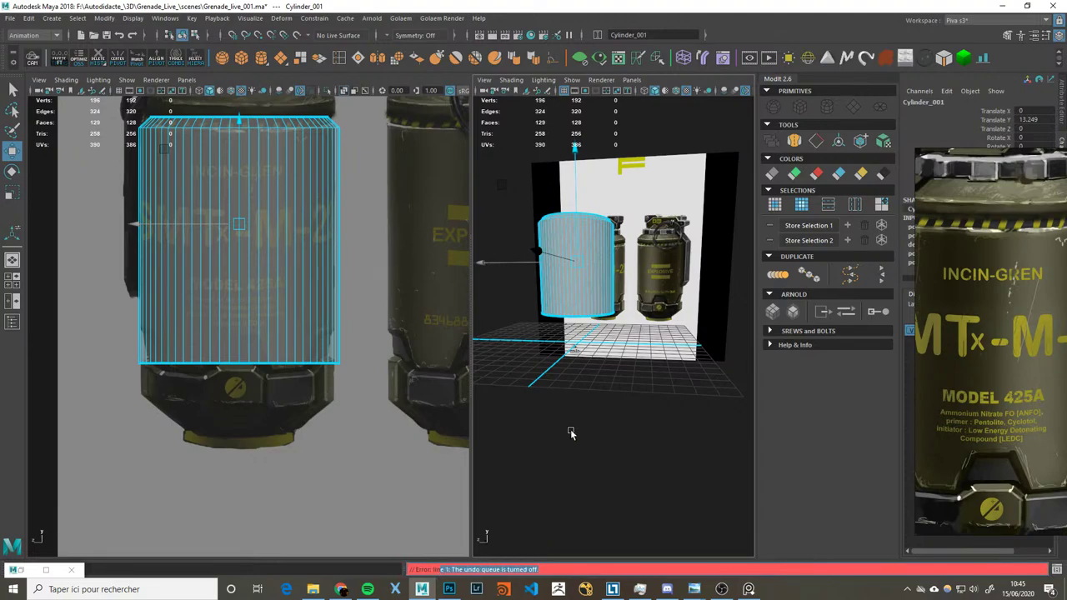
Step: Add a new cylinder primitive from the ModIt shelf
click(477, 362)
click(286, 333)
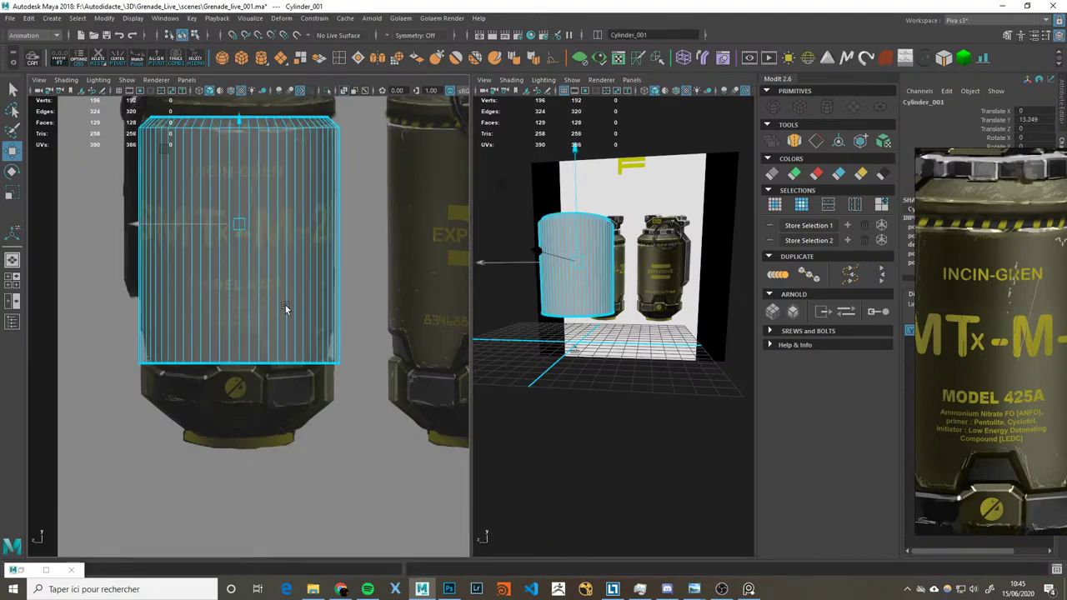
alt+drag(621, 380, 618, 363)
scroll(618, 362, down, 2)
scroll(596, 341, up, 2)
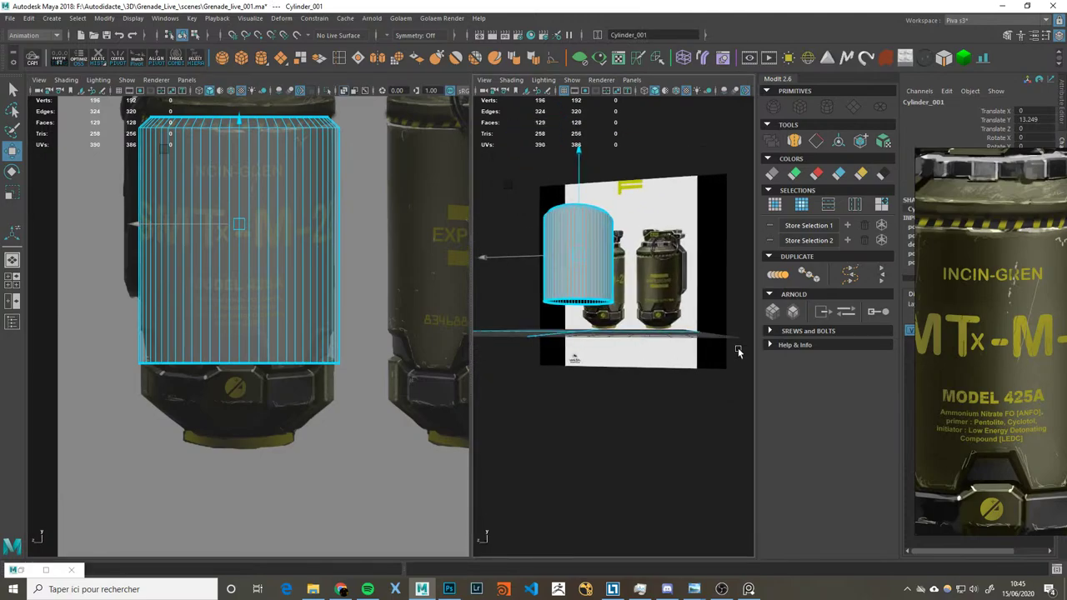
click(827, 111)
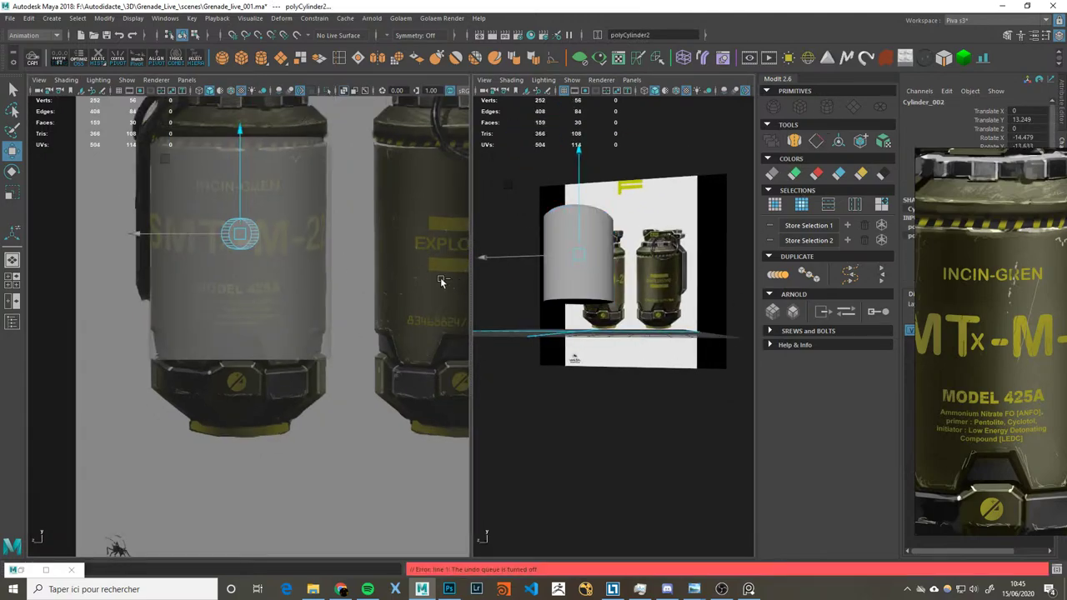
alt+drag(646, 340, 601, 317)
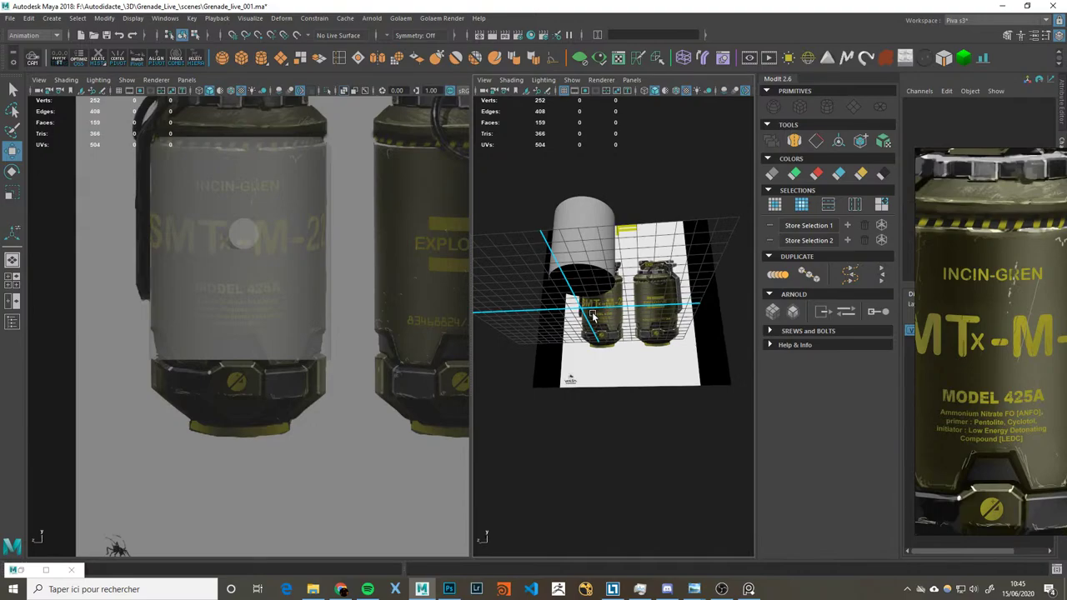
Step: Delete Cylinder_002 in the Outliner, then mute the OBS microphone and minimize OBS
click(13, 321)
click(119, 259)
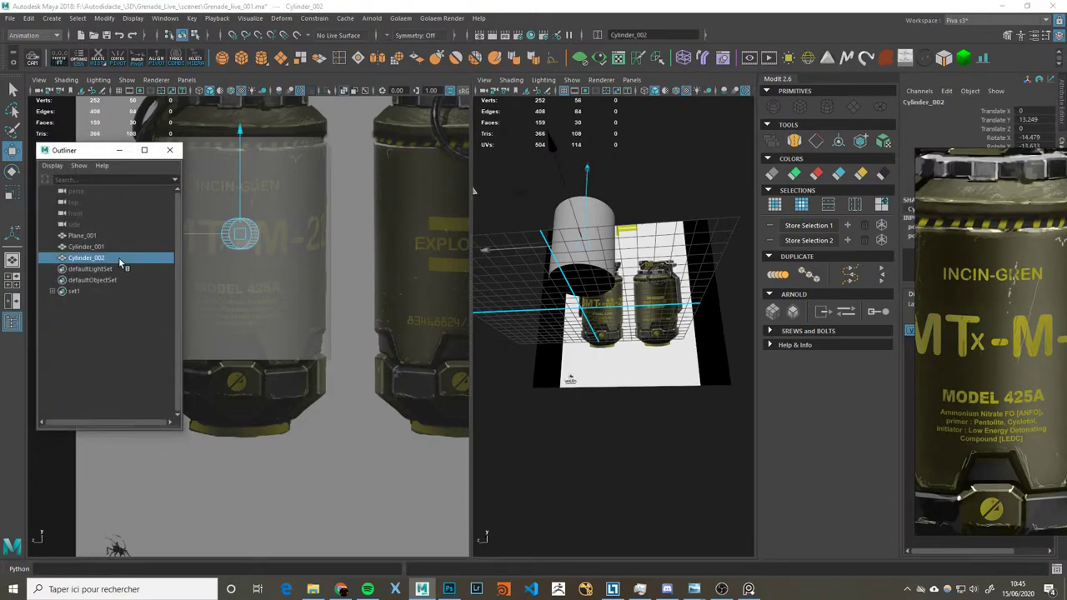
key(Delete)
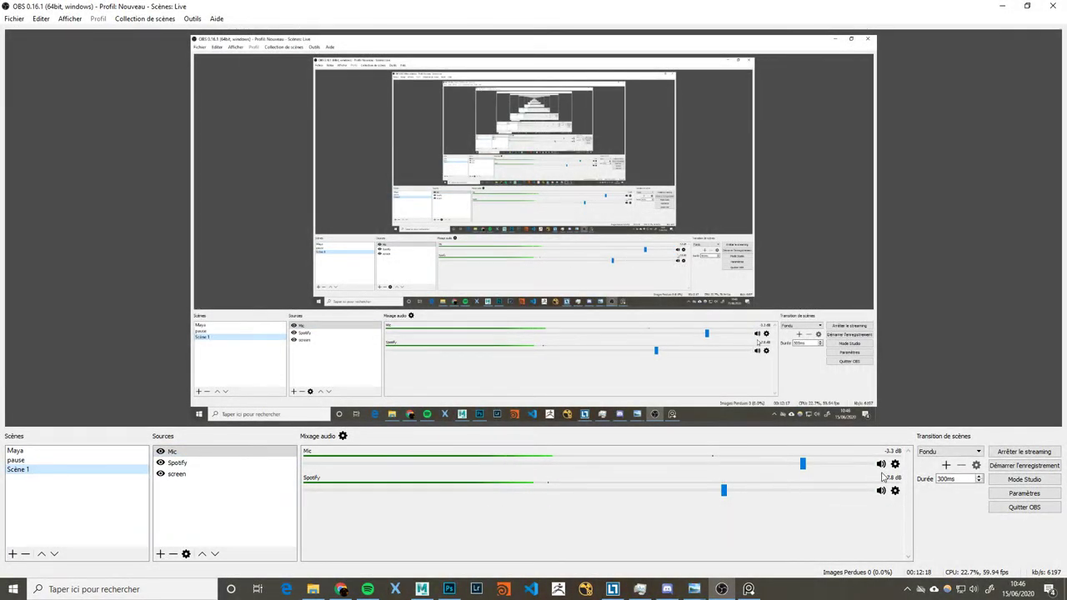
click(881, 464)
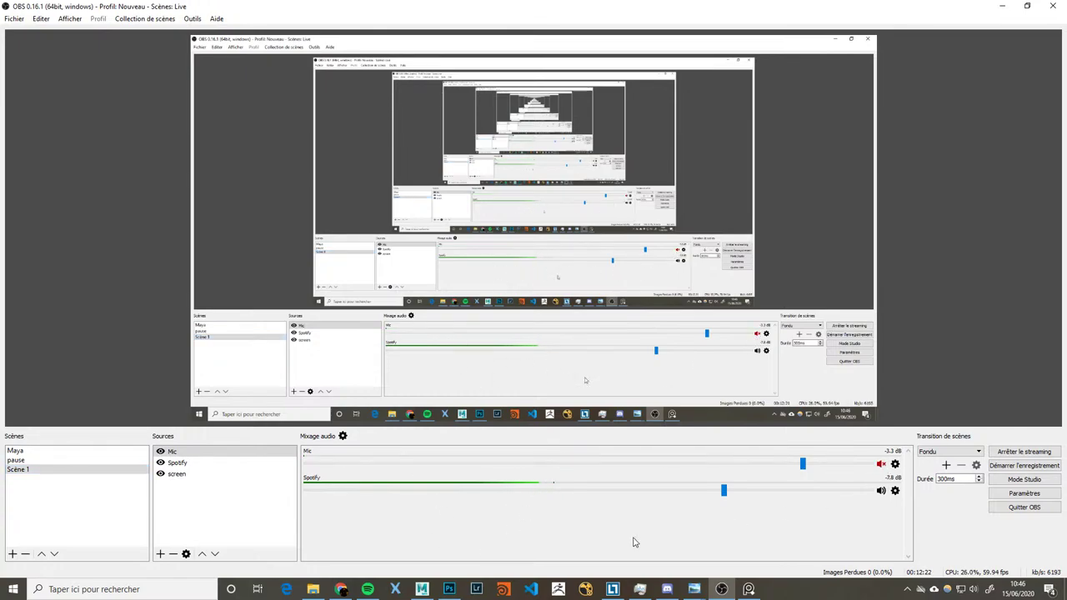
click(721, 589)
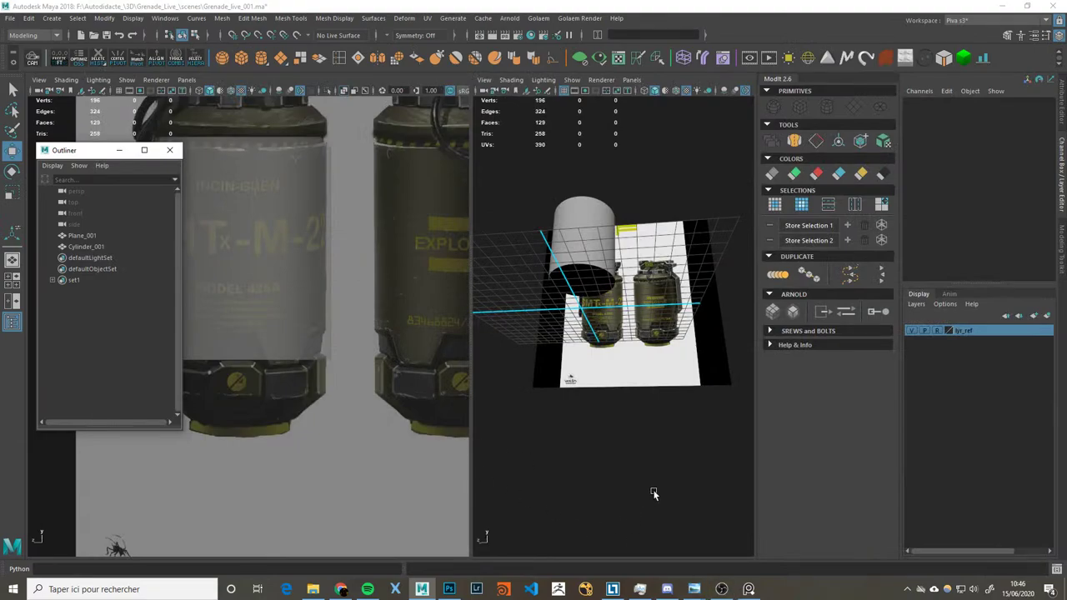
alt+drag(501, 420, 530, 434)
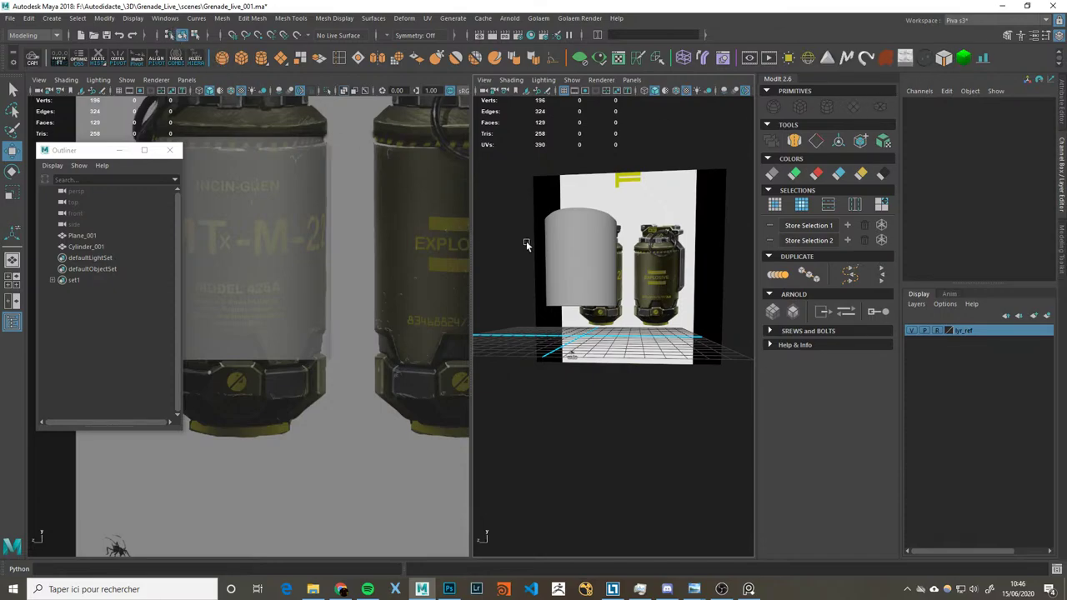
click(585, 254)
alt+drag(592, 270, 644, 290)
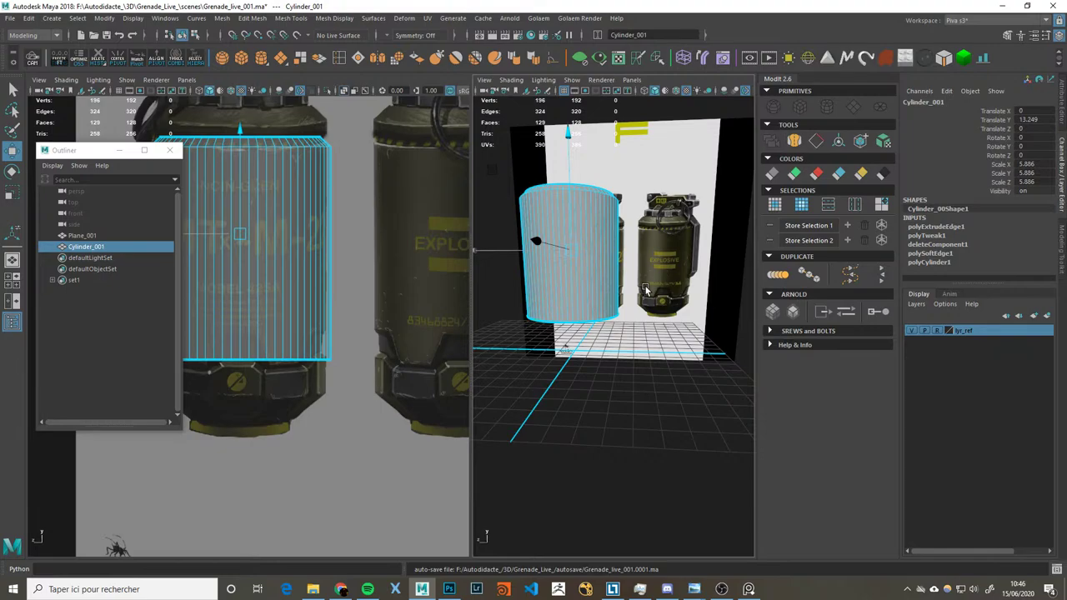
click(661, 302)
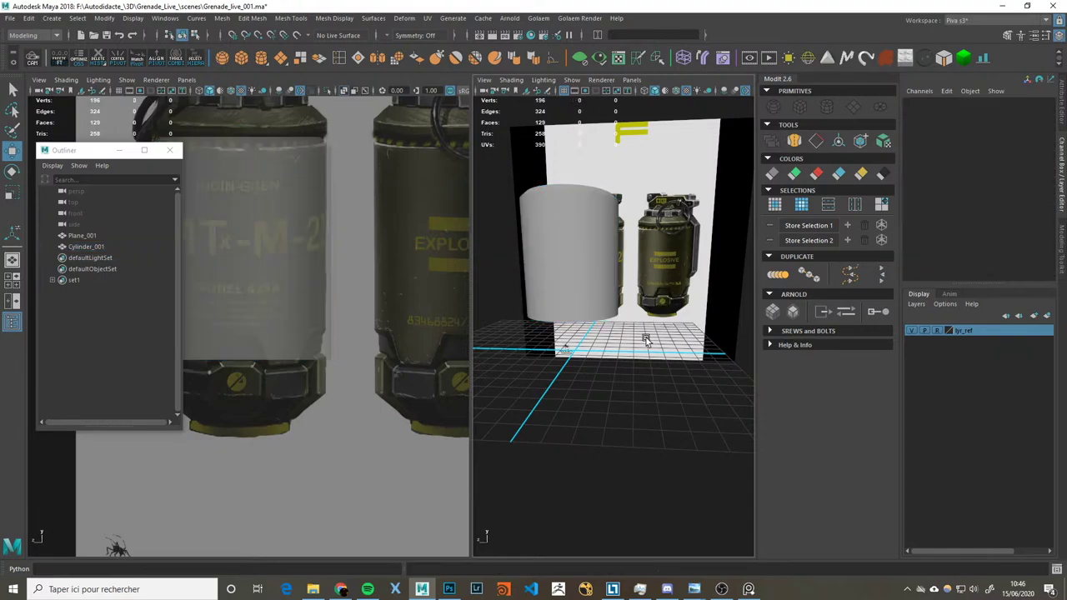
click(731, 591)
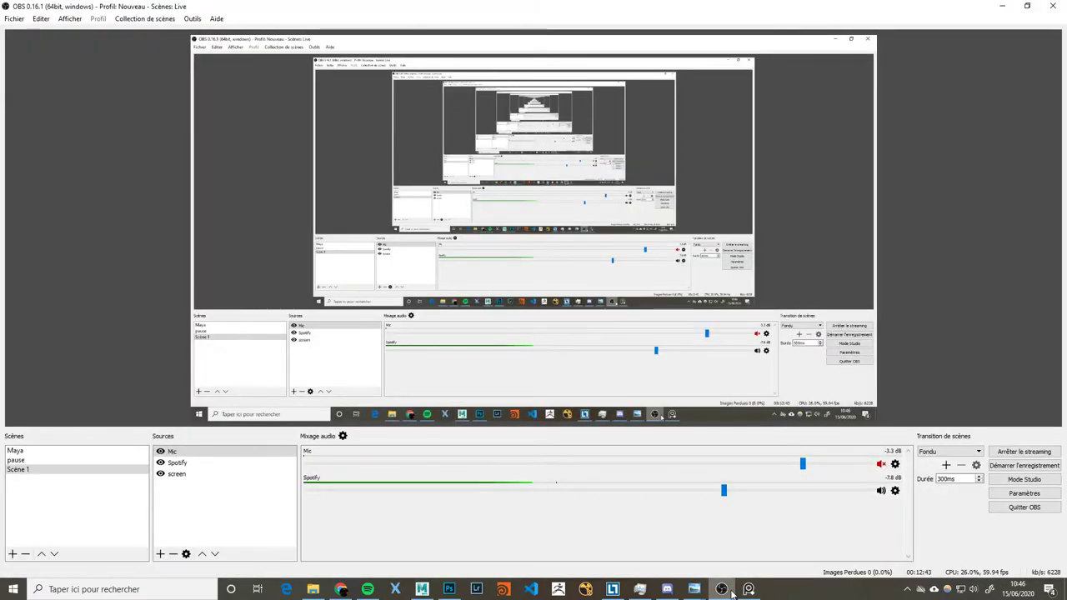
click(732, 592)
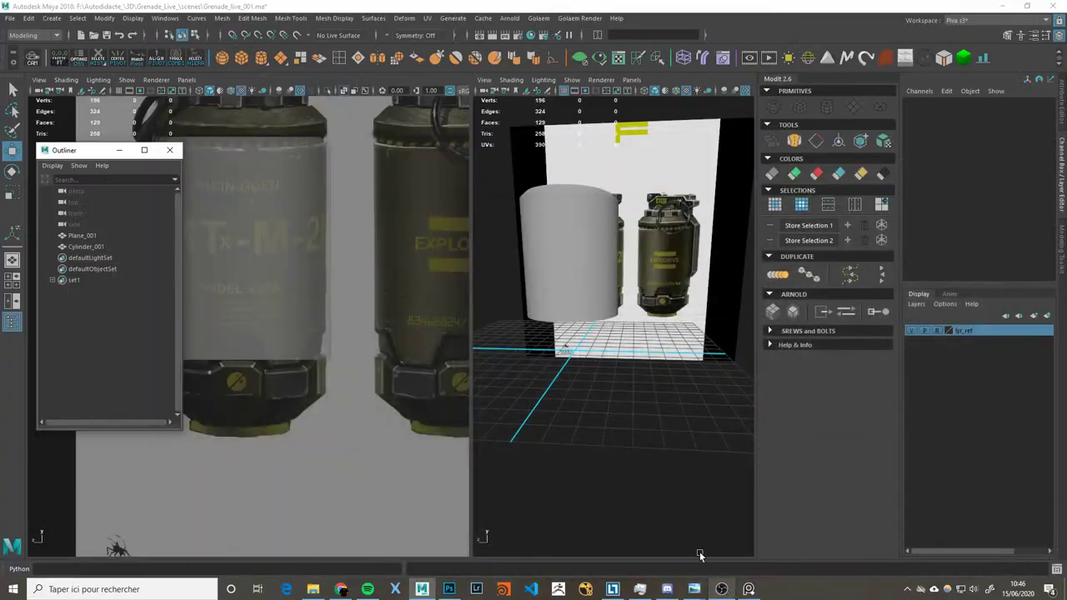
click(624, 443)
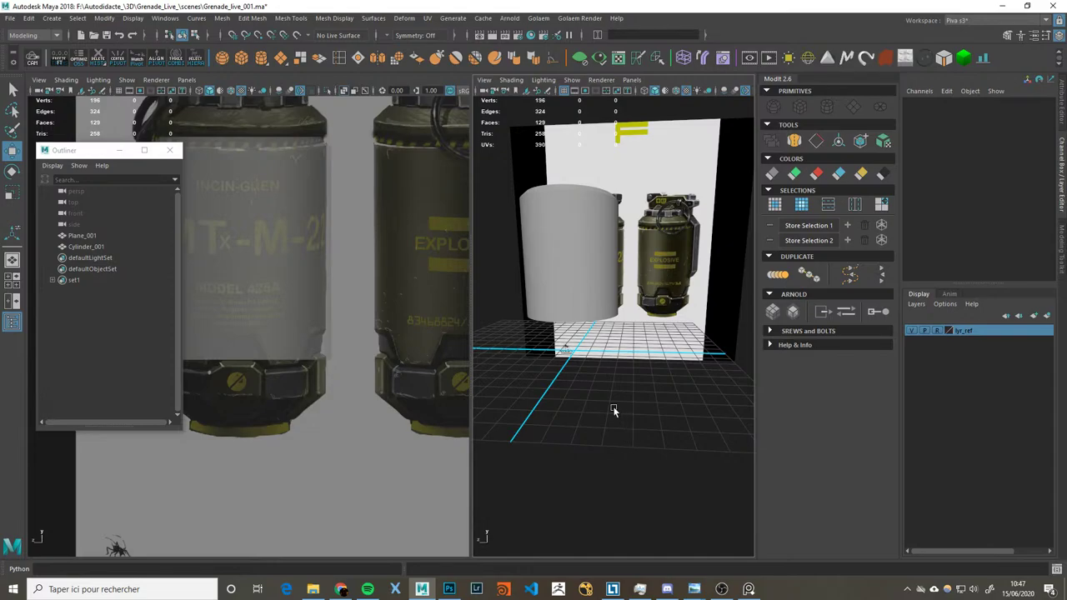
alt+drag(612, 410, 605, 389)
click(614, 312)
click(577, 409)
click(300, 310)
key(f)
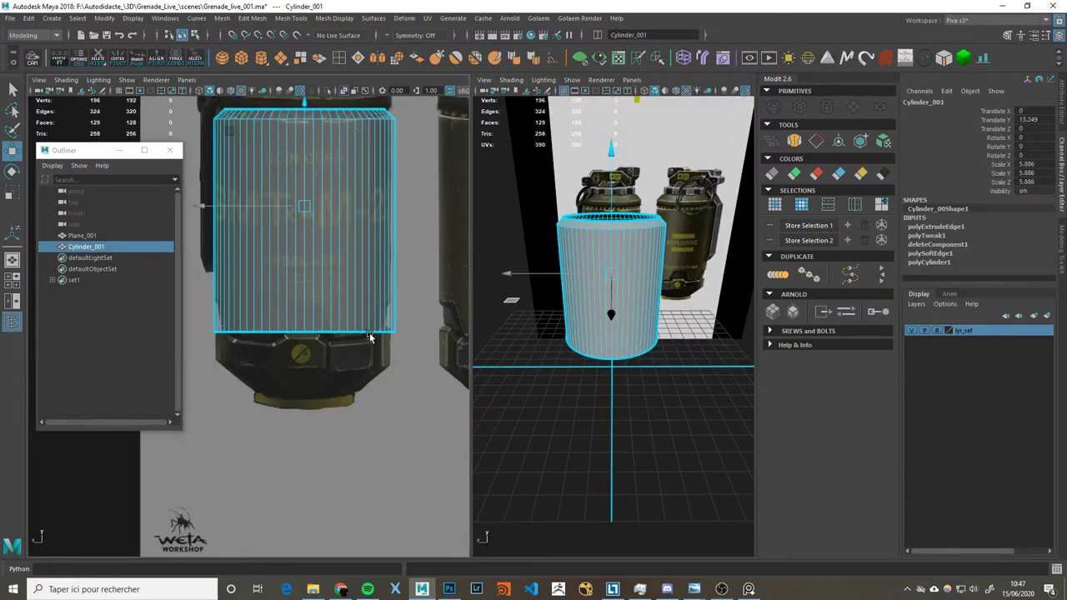
scroll(364, 367, up, 2)
alt+middle_drag(364, 367, 354, 329)
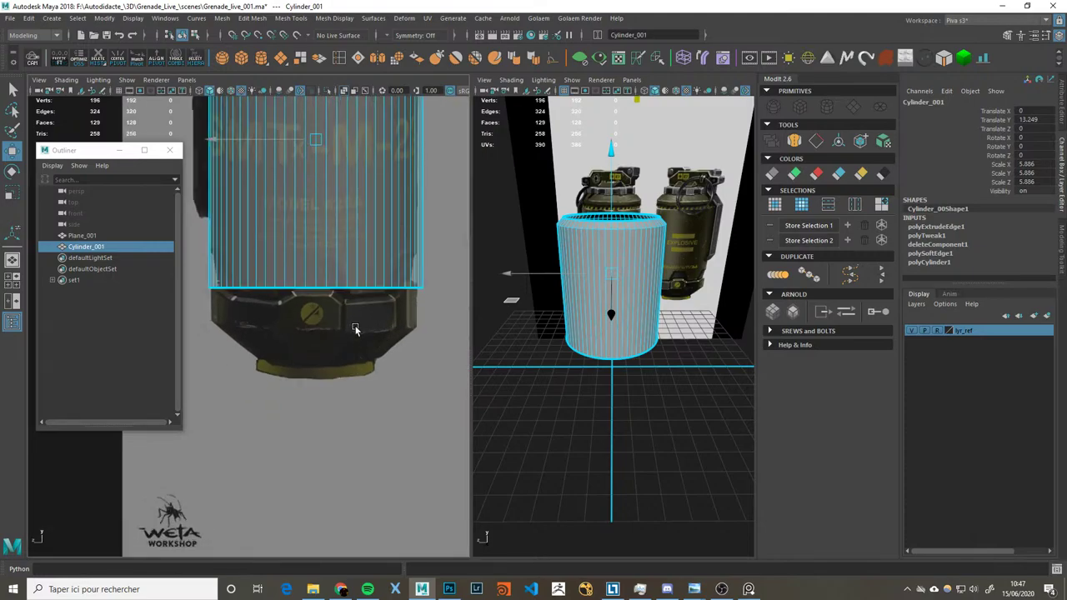
scroll(354, 329, up, 1)
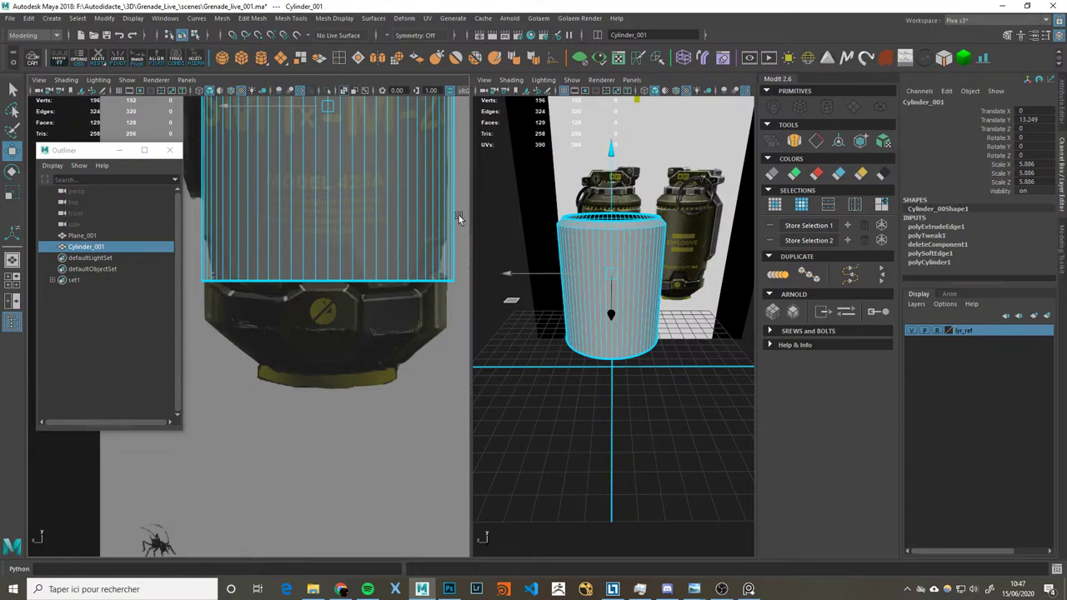
click(660, 432)
alt+drag(660, 428, 682, 398)
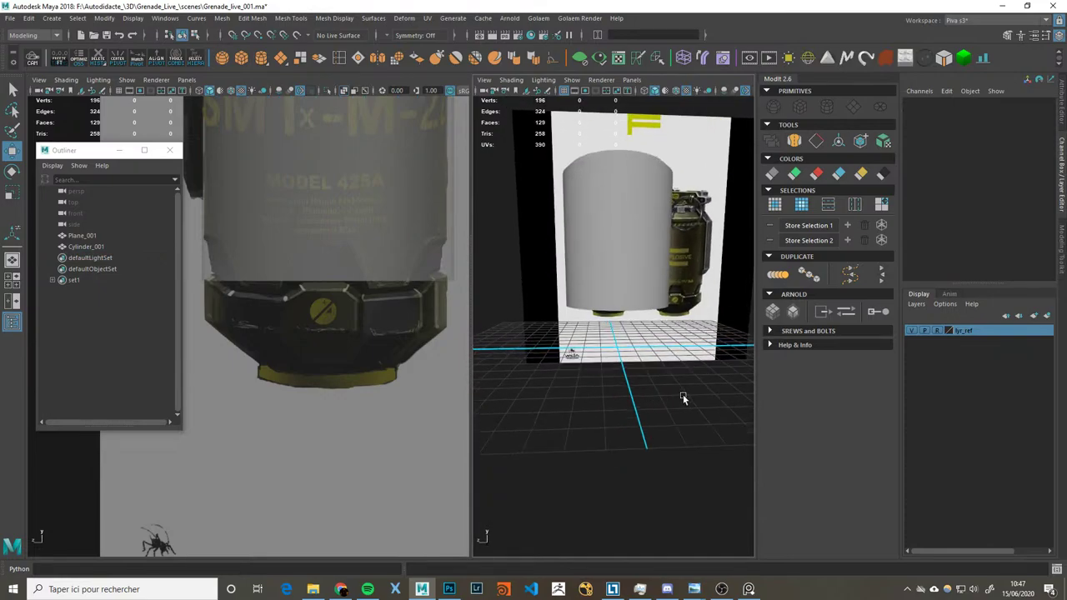
Step: Create a polygon cylinder with 64 subdivisions around the axis
click(261, 57)
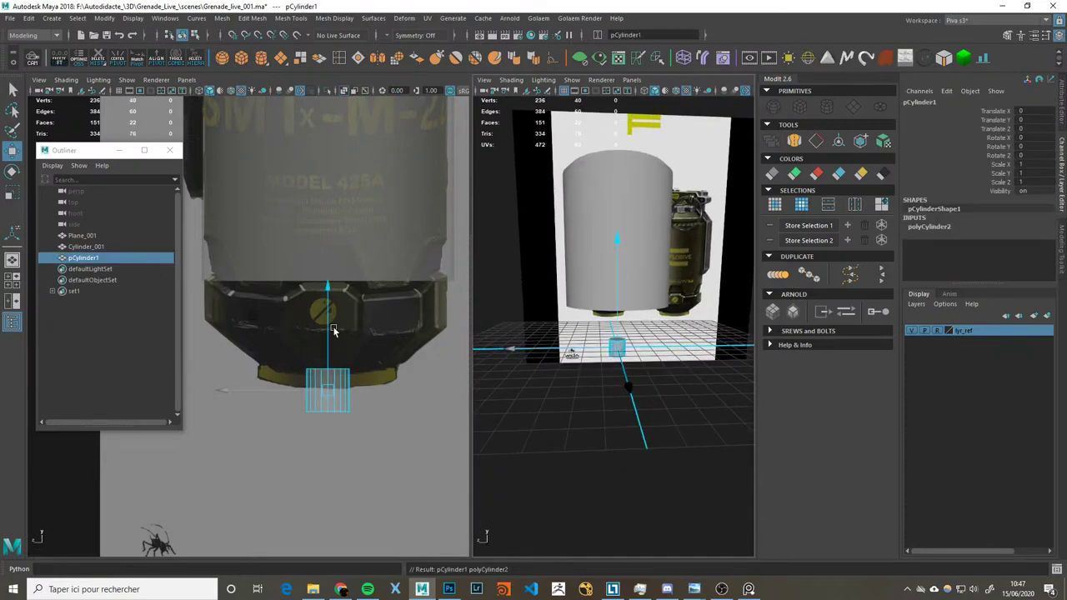
scroll(336, 365, up, 3)
drag(358, 346, 359, 316)
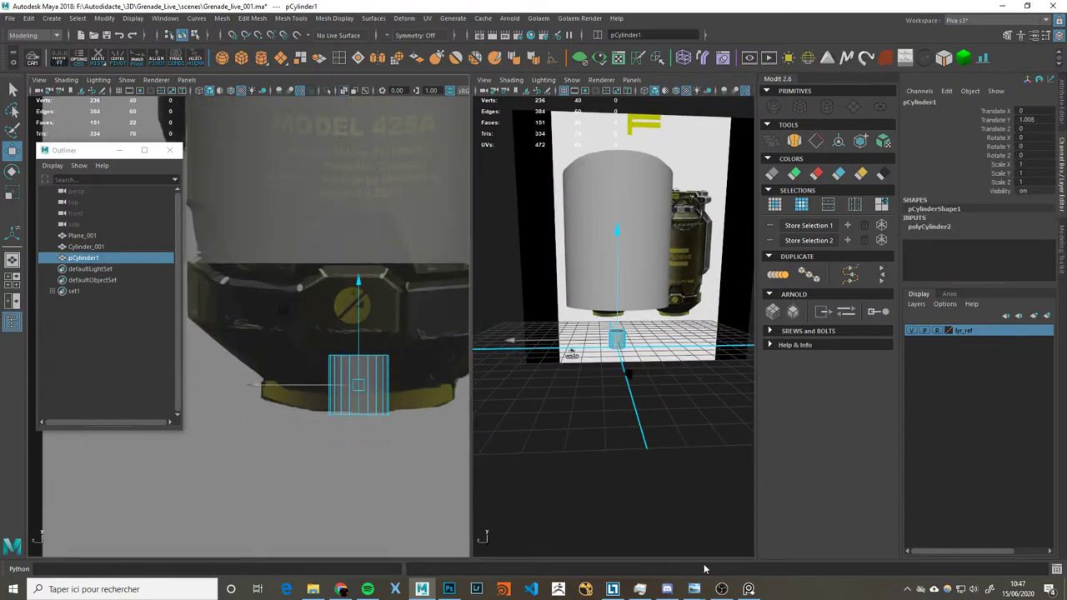
click(929, 225)
click(1043, 253)
text(64)
key(Return)
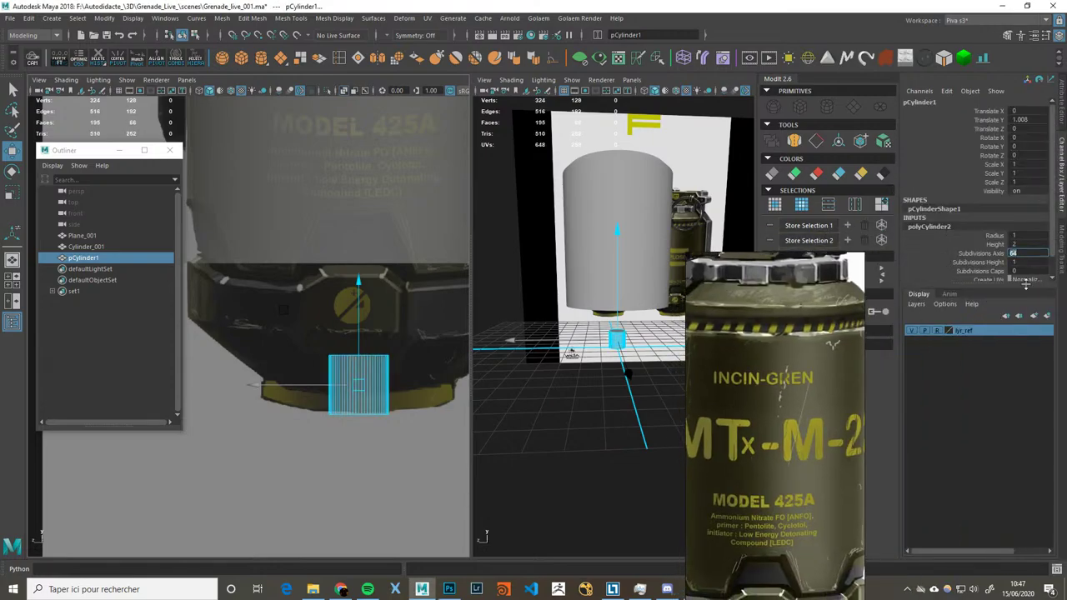
Step: Delete the cylinder's top and bottom cap faces
scroll(419, 400, up, 1)
scroll(352, 408, up, 1)
scroll(388, 400, up, 1)
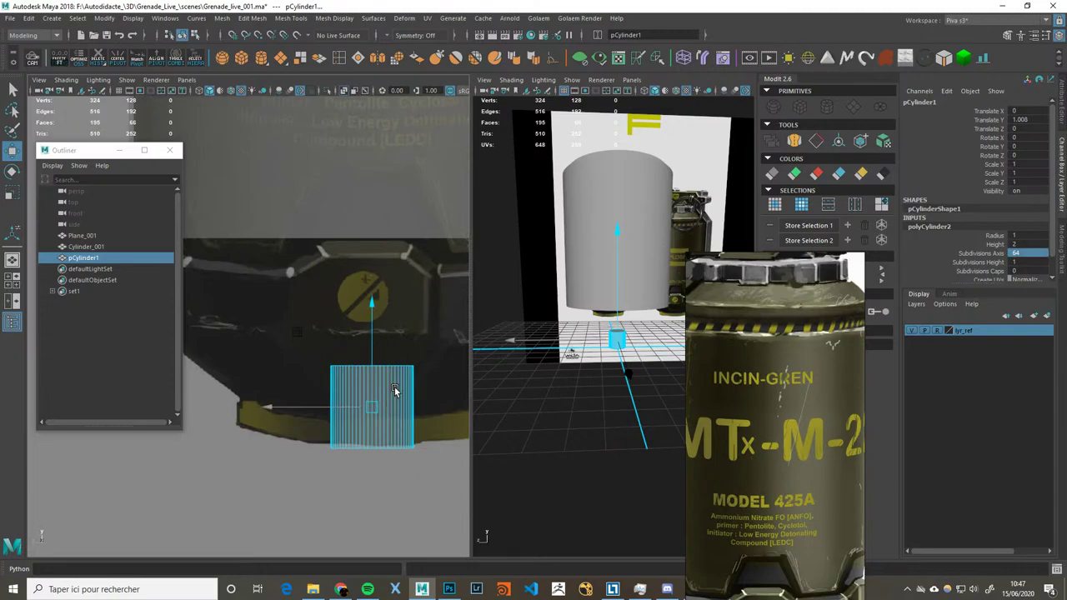
mouse_move(576, 350)
alt+mouse_down()
mouse_move(597, 381)
mouse_move(571, 457)
mouse_move(595, 308)
mouse_move(550, 195)
mouse_move(594, 425)
alt+mouse_up()
key(F11)
click(594, 425)
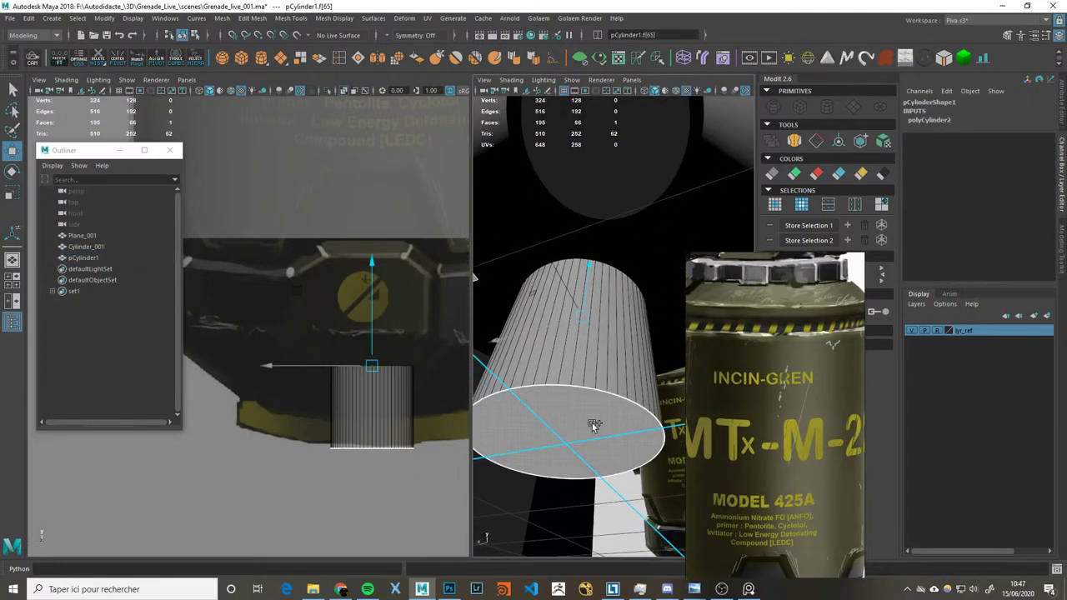
key(Delete)
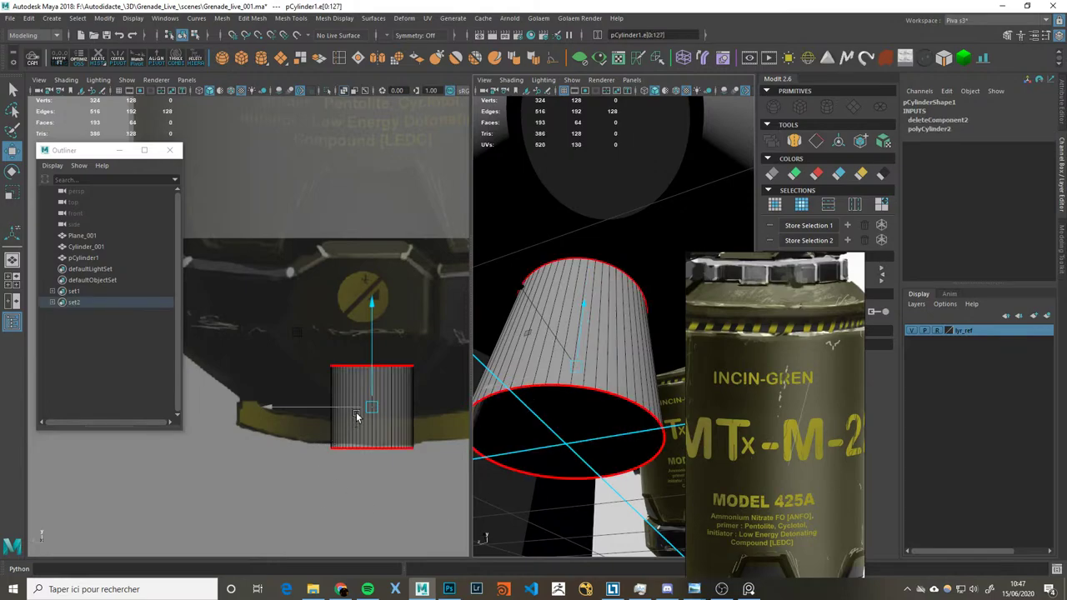
key(F8)
Step: Lower the top vertex ring, center the pivot, and scale the tube to the base's width
alt+middle_drag(389, 405, 341, 400)
click(377, 345)
mouse_move(205, 373)
mouse_down()
mouse_move(367, 337)
mouse_move(336, 417)
mouse_up()
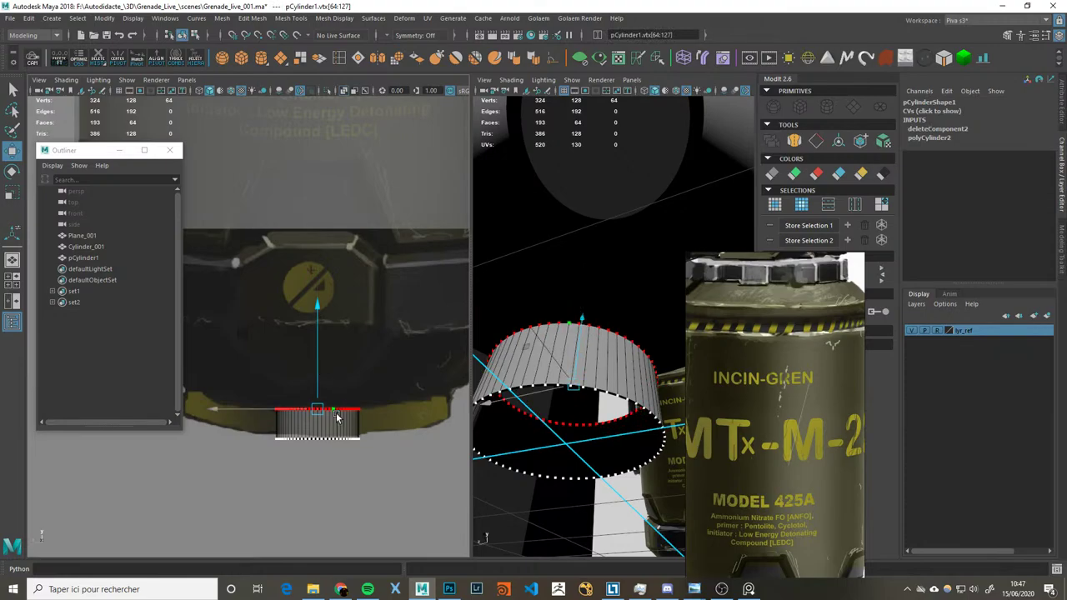
right_drag(336, 416, 367, 390)
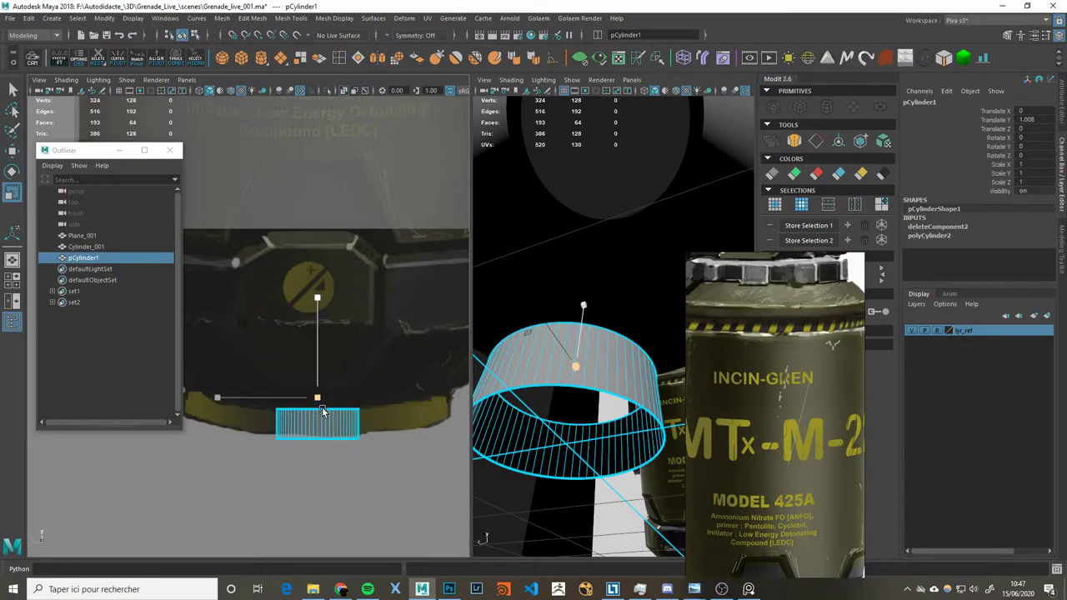
drag(323, 411, 325, 428)
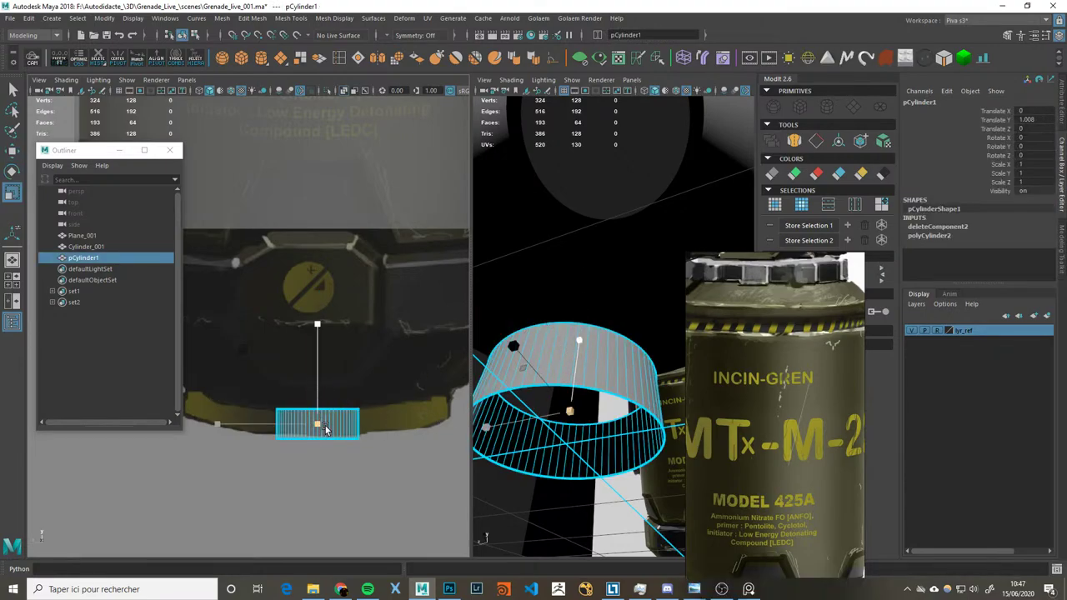
drag(325, 428, 463, 417)
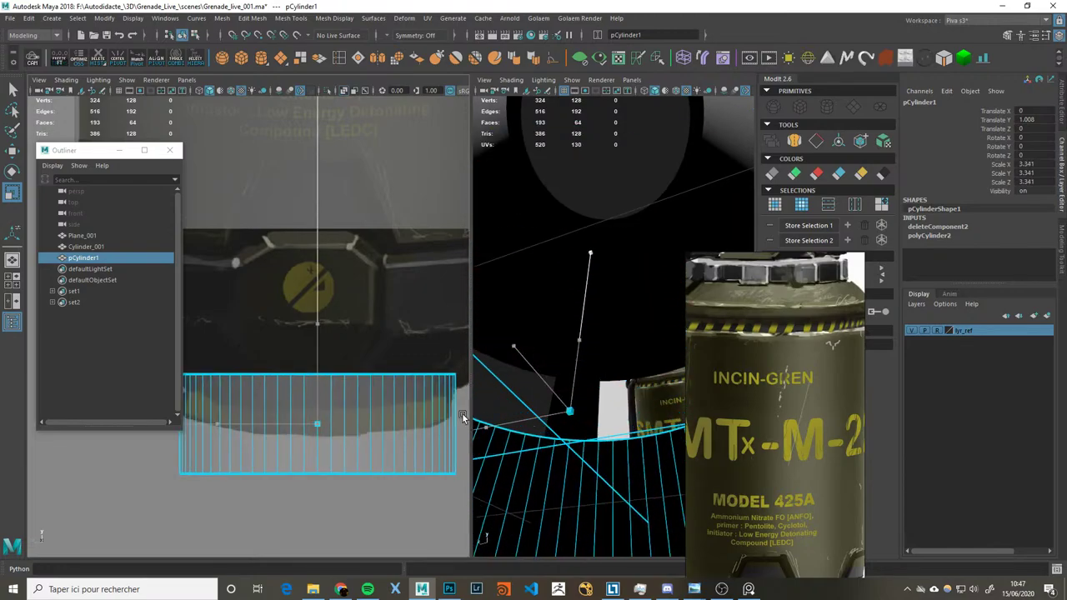
scroll(649, 414, down, 3)
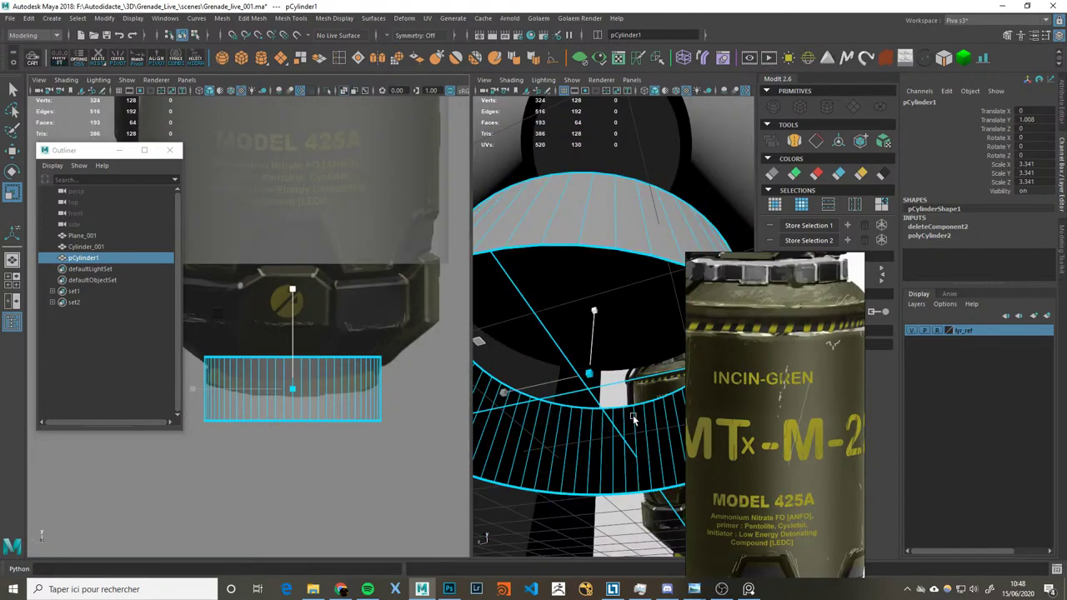
Step: Flatten the ring vertically and select its bottom vertex row
key(space)
alt+drag(557, 414, 526, 472)
drag(825, 551, 927, 382)
scroll(928, 382, down, 1)
scroll(903, 381, up, 2)
middle_drag(903, 382, 901, 345)
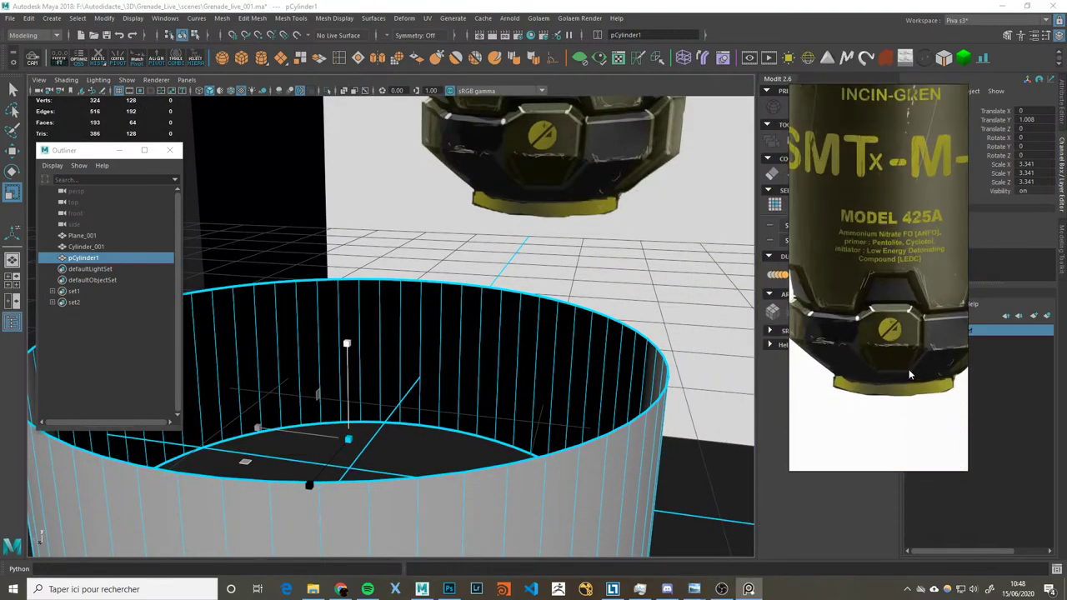
mouse_move(467, 436)
alt+mouse_down()
mouse_move(461, 399)
mouse_move(459, 431)
alt+mouse_up()
drag(371, 316, 336, 384)
key(space)
drag(291, 344, 355, 395)
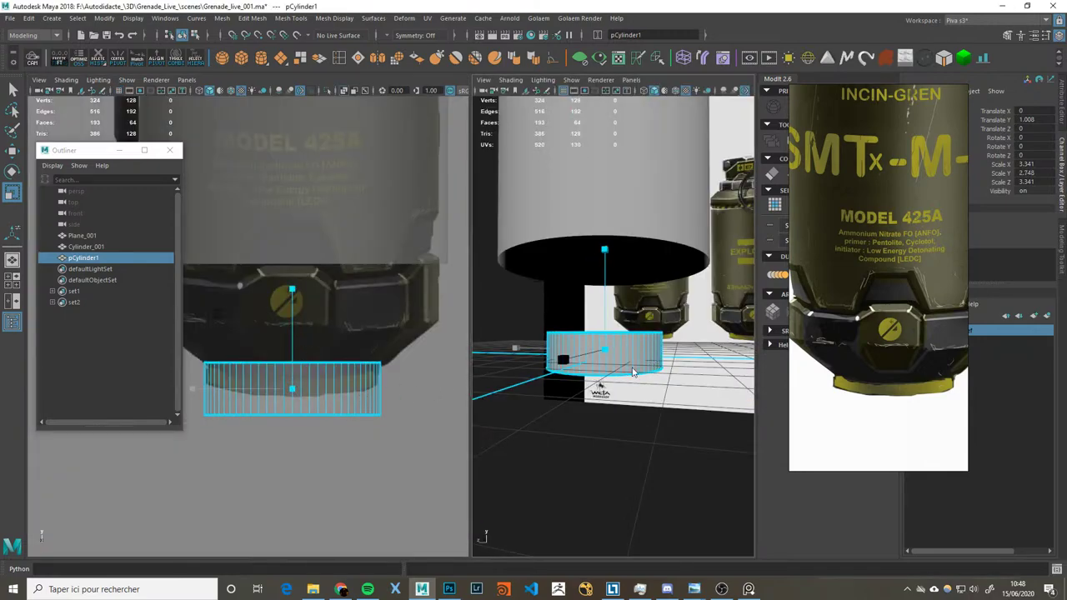
key(F9)
drag(193, 402, 390, 425)
Step: Raise the ring's bottom vertex row and lower its top row to make it shallower
key(w)
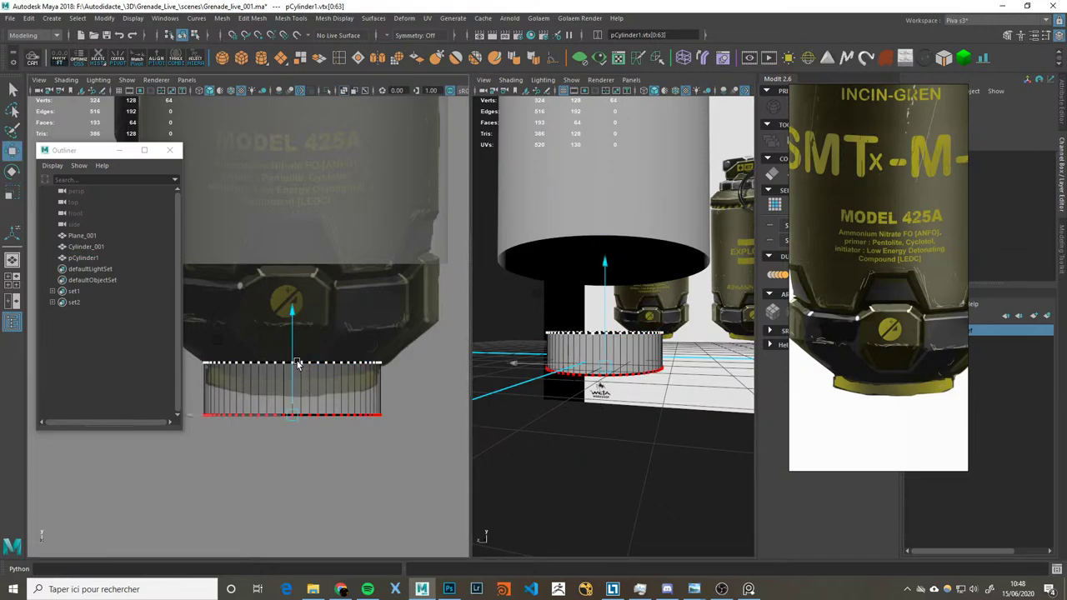
drag(292, 363, 297, 341)
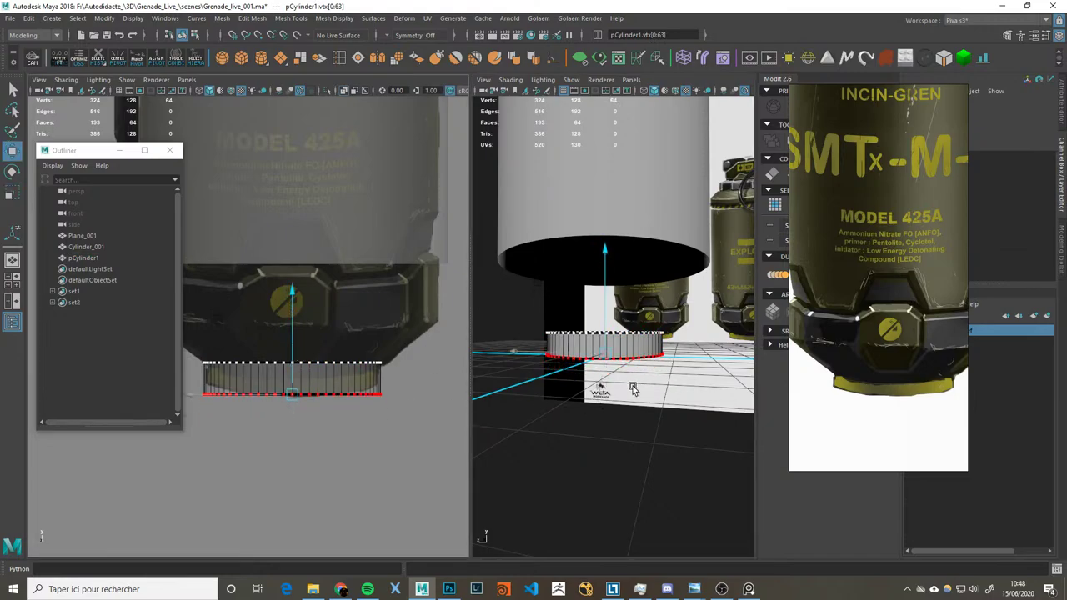
click(429, 354)
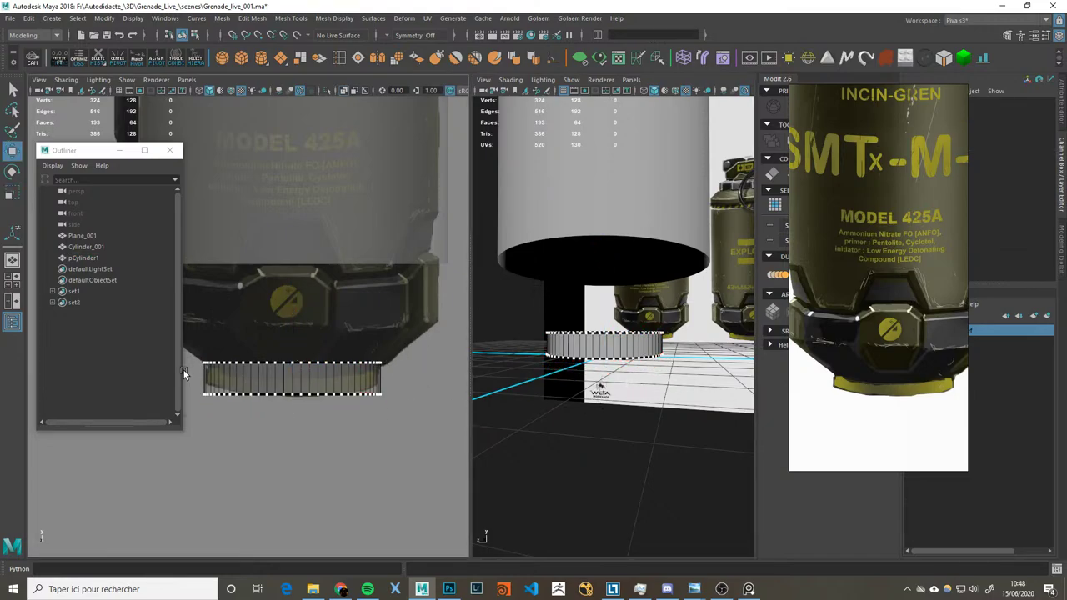
drag(398, 345, 224, 375)
mouse_move(290, 329)
mouse_down()
mouse_move(283, 356)
mouse_move(283, 336)
mouse_up()
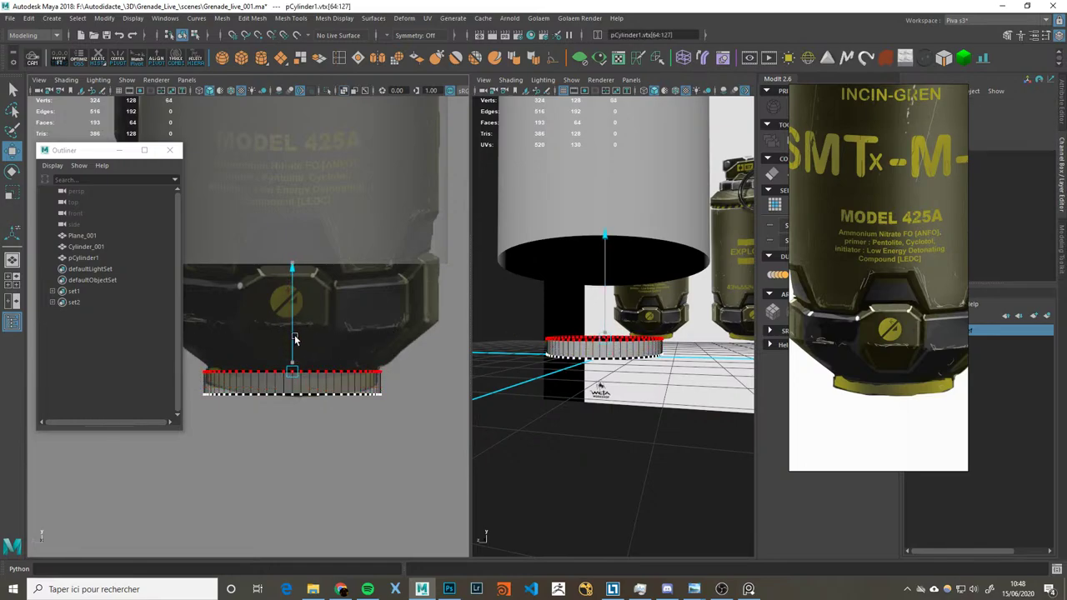
click(631, 360)
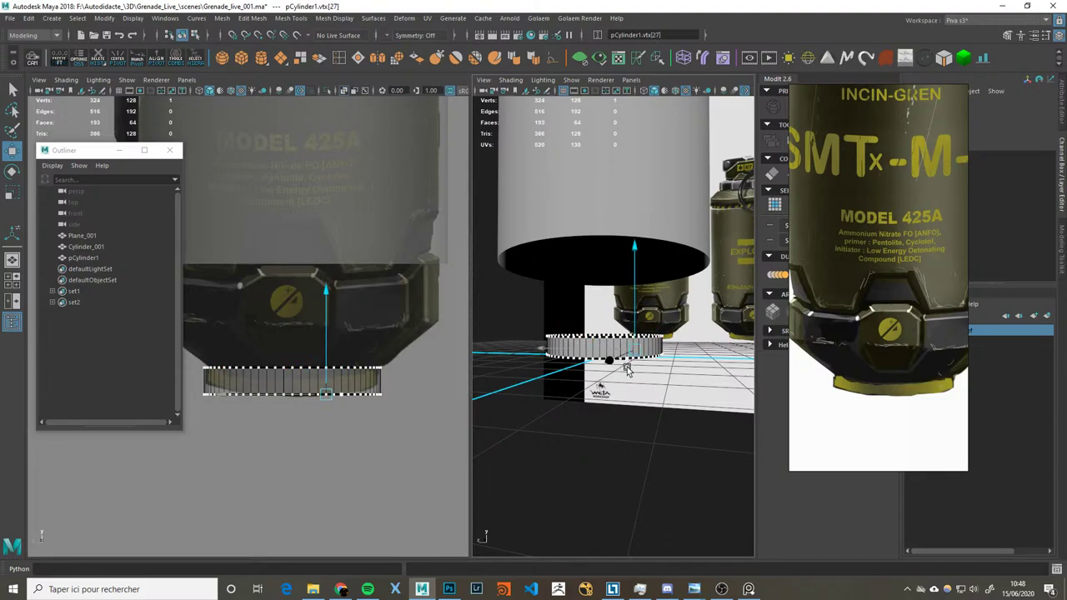
Step: Maximize the perspective view and select the ring's border edge loops
key(space)
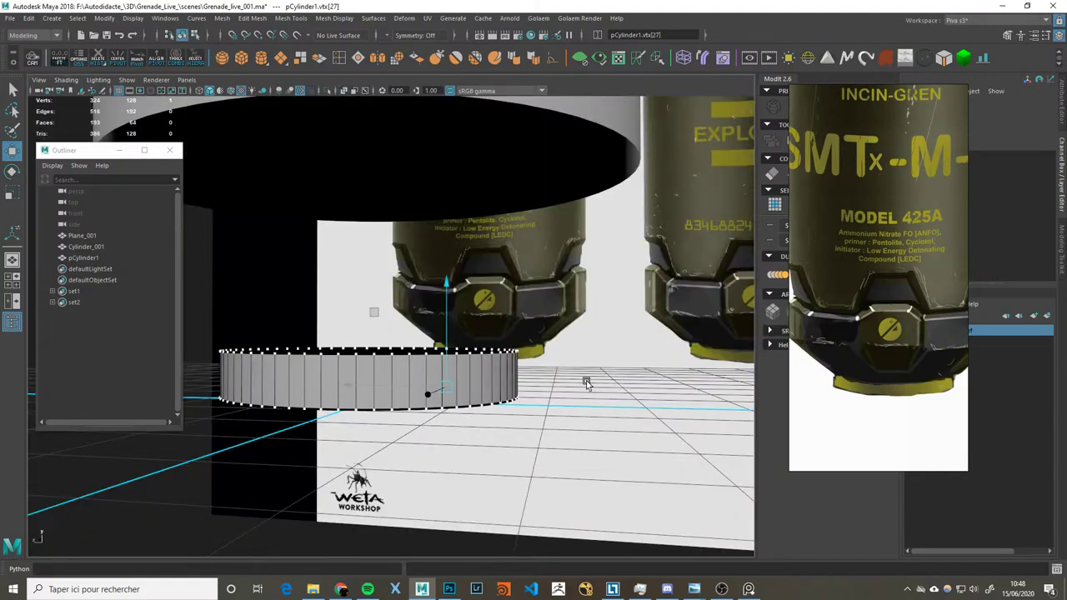
alt+drag(586, 382, 577, 383)
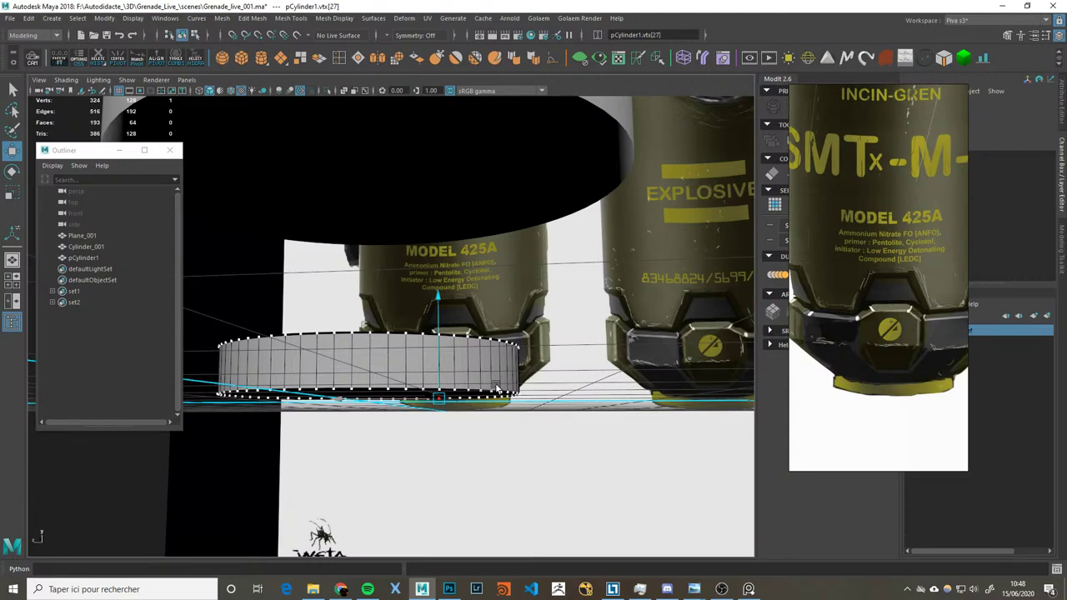
double_click(497, 386)
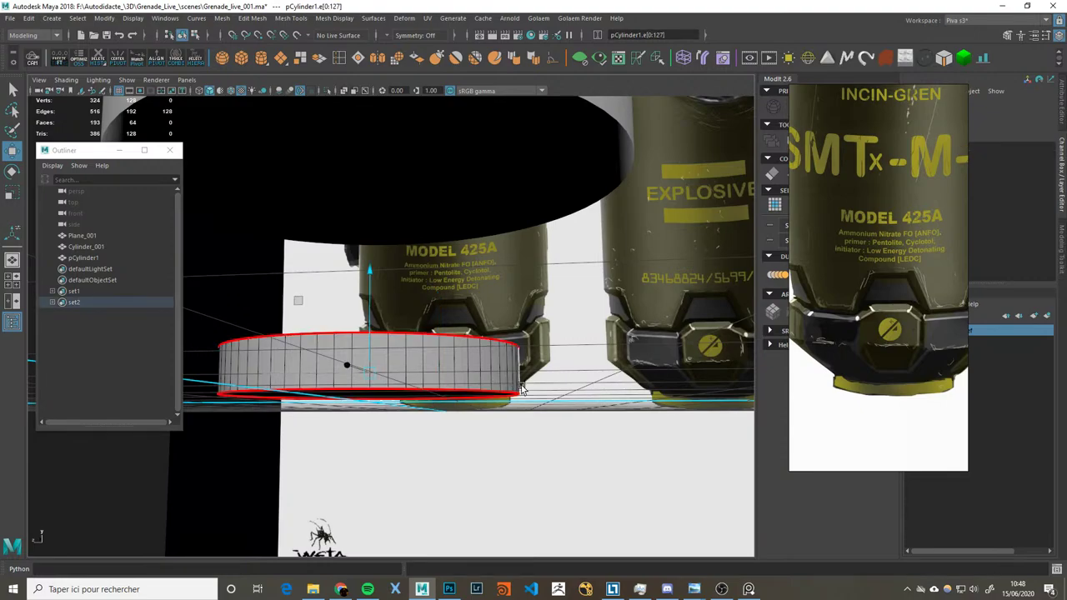
Step: Extrude the ring's bottom edge loop and scale it inward toward the centre
alt+drag(497, 386, 467, 367)
scroll(890, 367, up, 2)
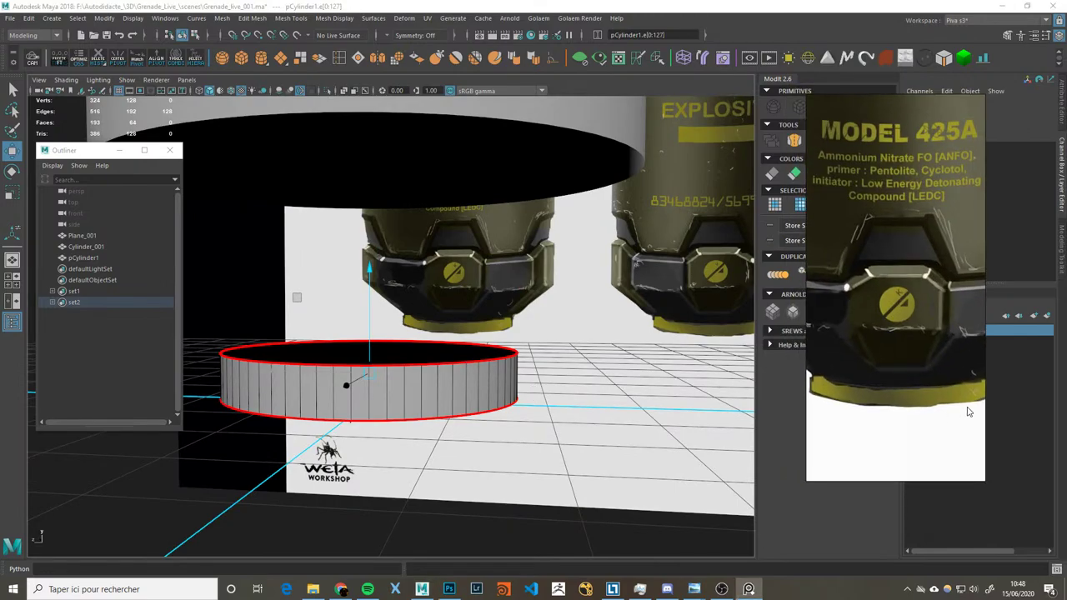
alt+drag(441, 433, 459, 413)
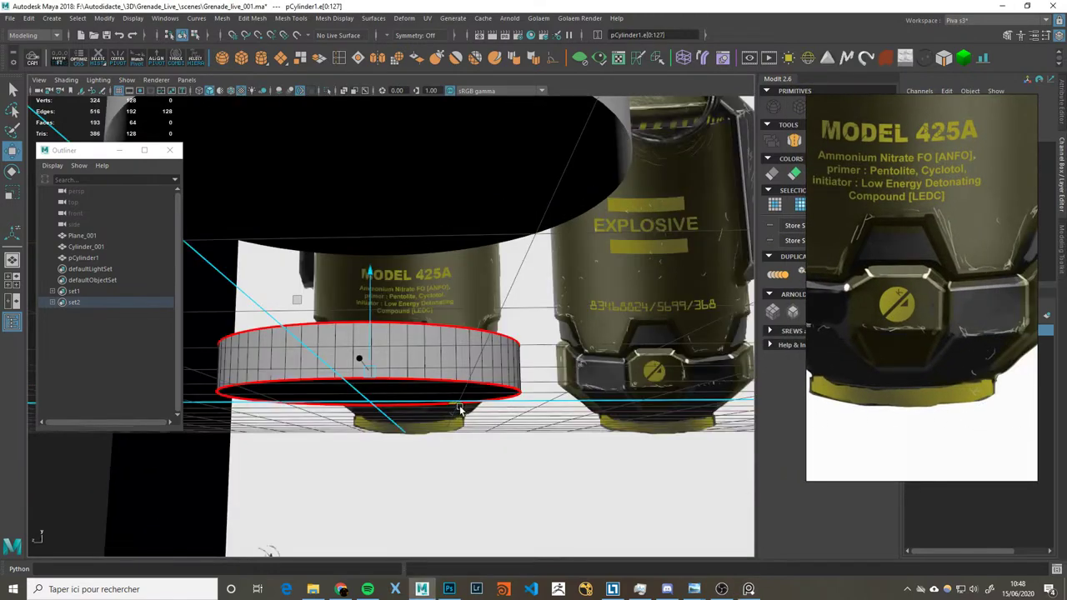
click(475, 384)
click(423, 379)
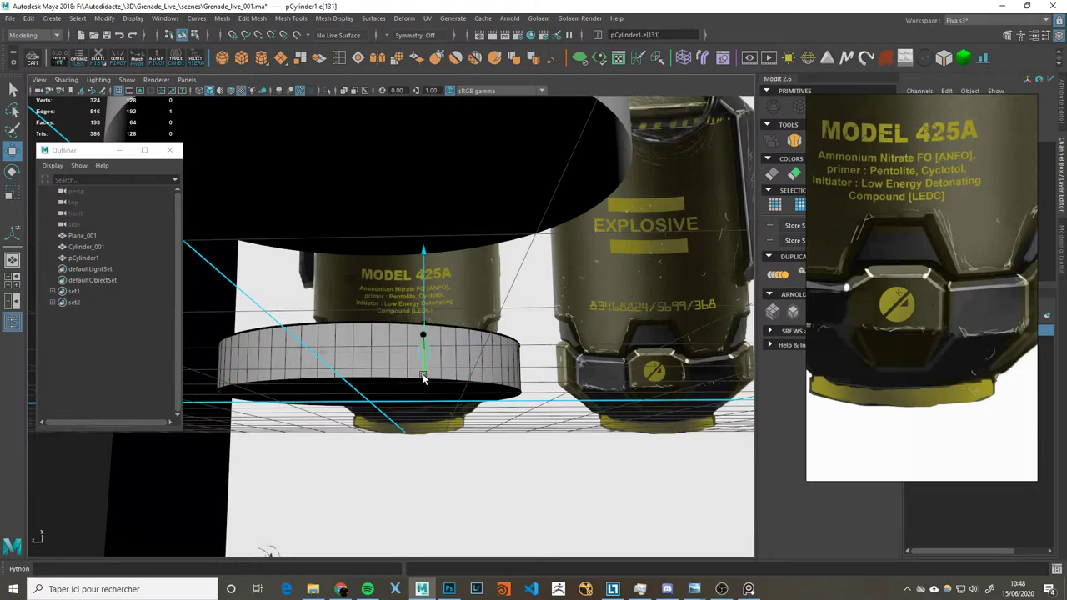
double_click(423, 380)
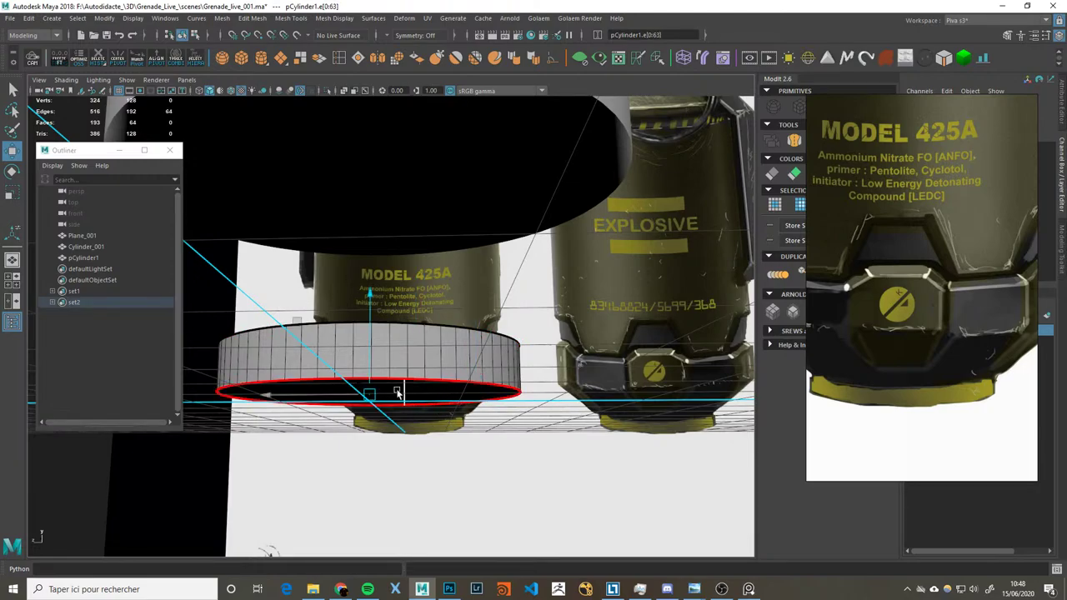
key(ctrl+e)
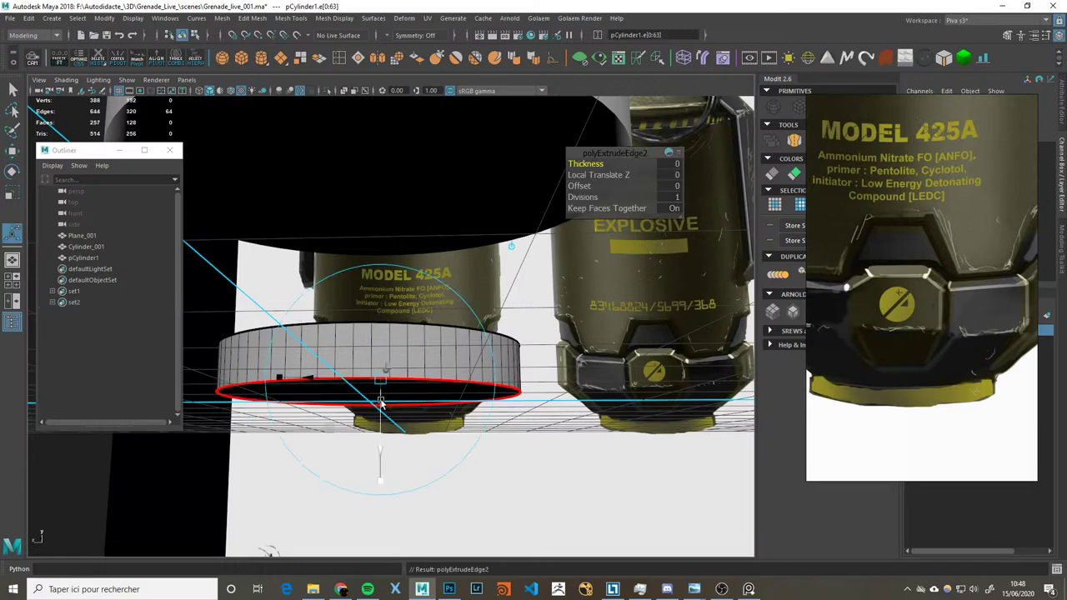
mouse_move(379, 400)
mouse_down()
mouse_move(344, 412)
mouse_move(414, 368)
mouse_up()
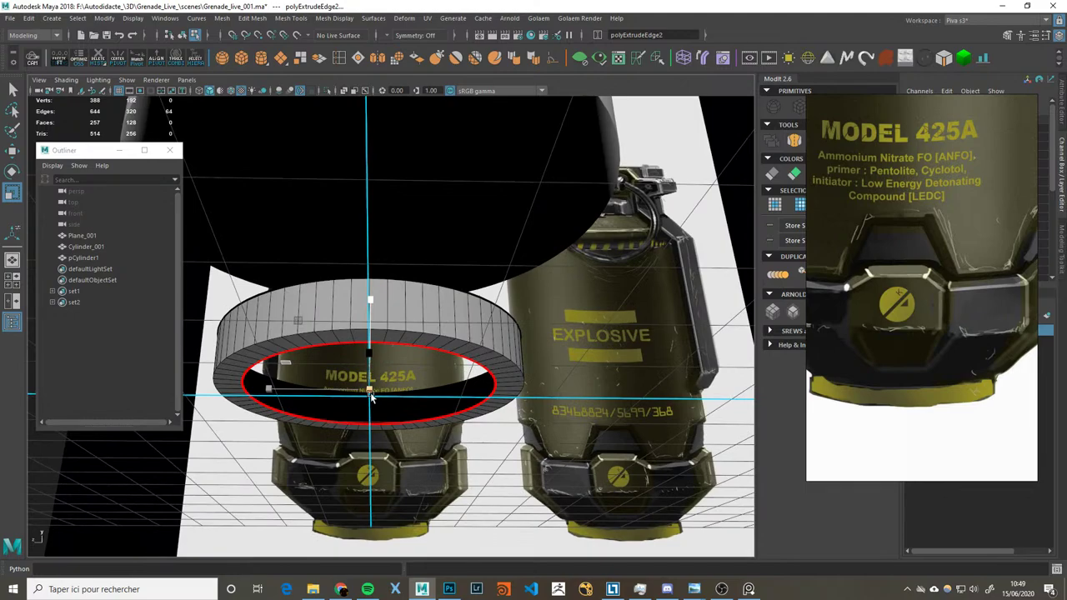
Step: Extrude the inner loop again, raise it inside the ring, and shrink it slightly
key(ctrl+e)
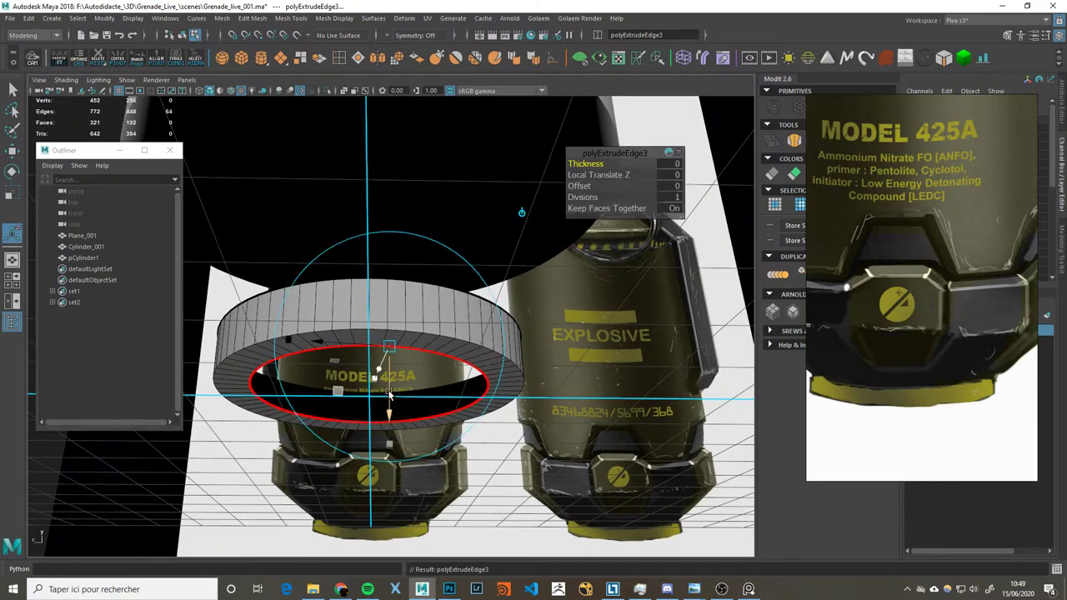
key(w)
drag(371, 329, 371, 304)
key(r)
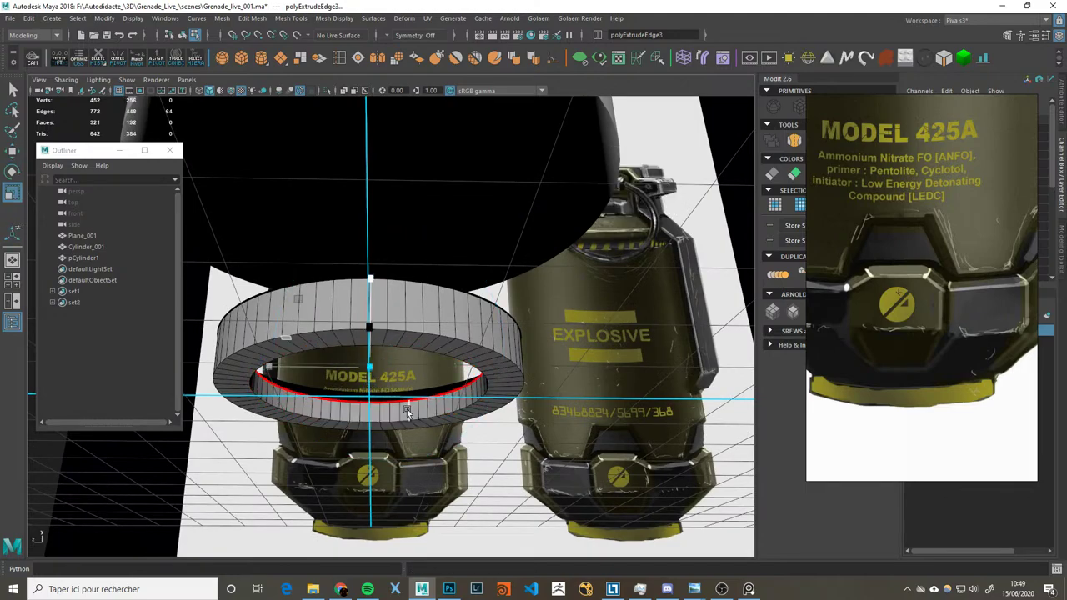
drag(369, 367, 350, 367)
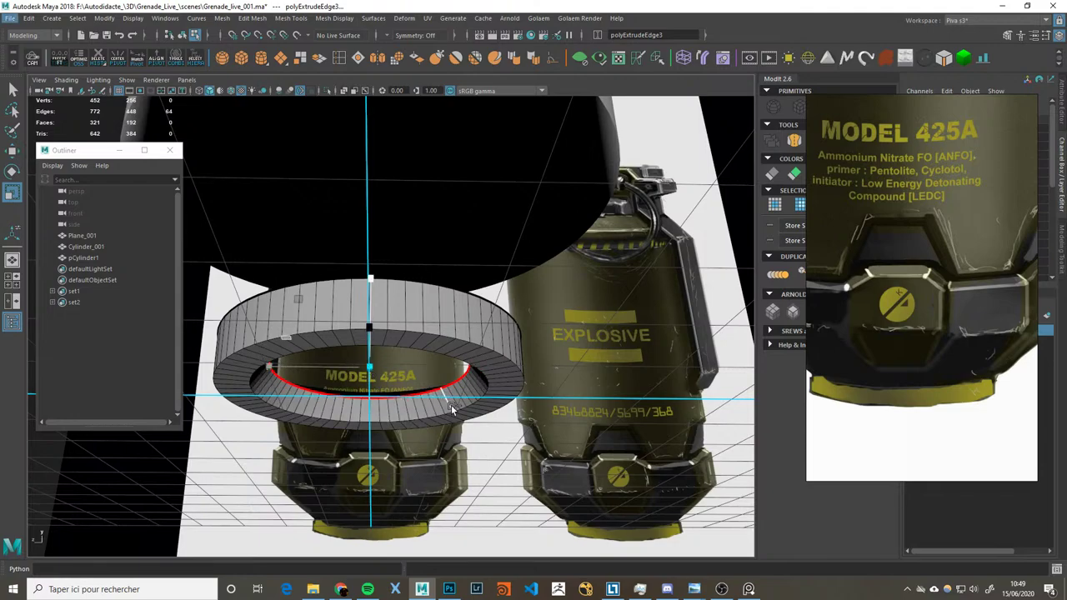
Step: Select the ring's outer top rim edge loop and apply a bevel
mouse_move(450, 408)
alt+mouse_down()
mouse_move(483, 431)
mouse_move(454, 390)
alt+mouse_up()
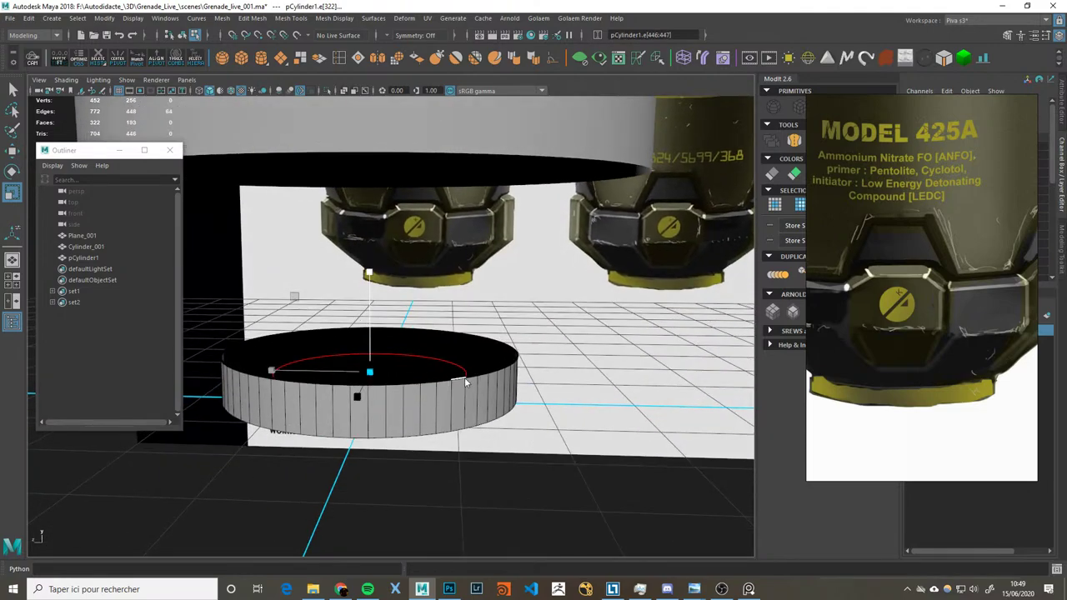
key(F8)
click(552, 376)
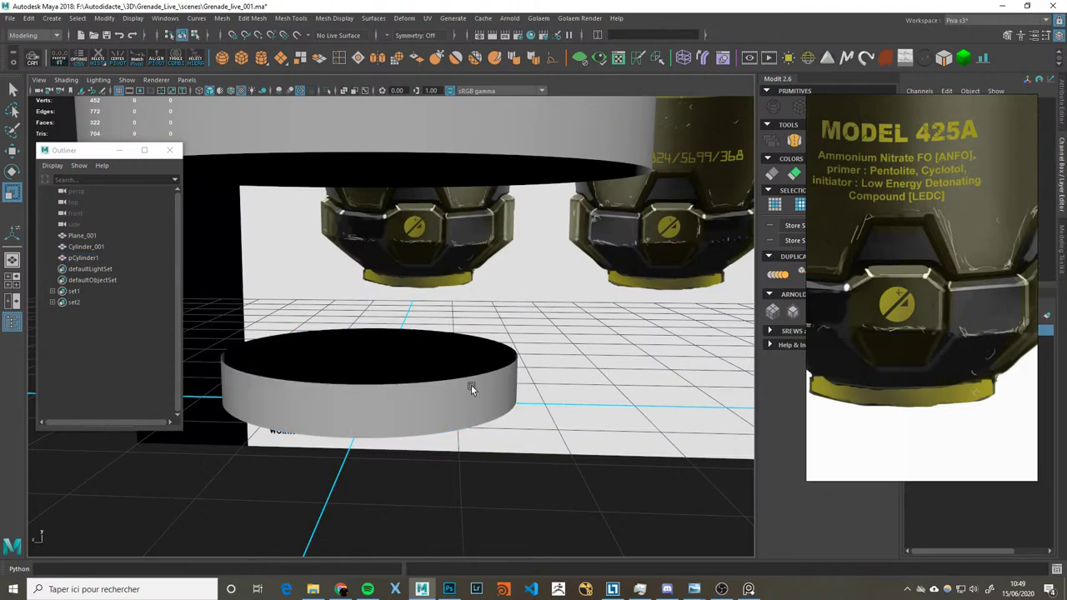
alt+drag(471, 385, 488, 356)
click(489, 356)
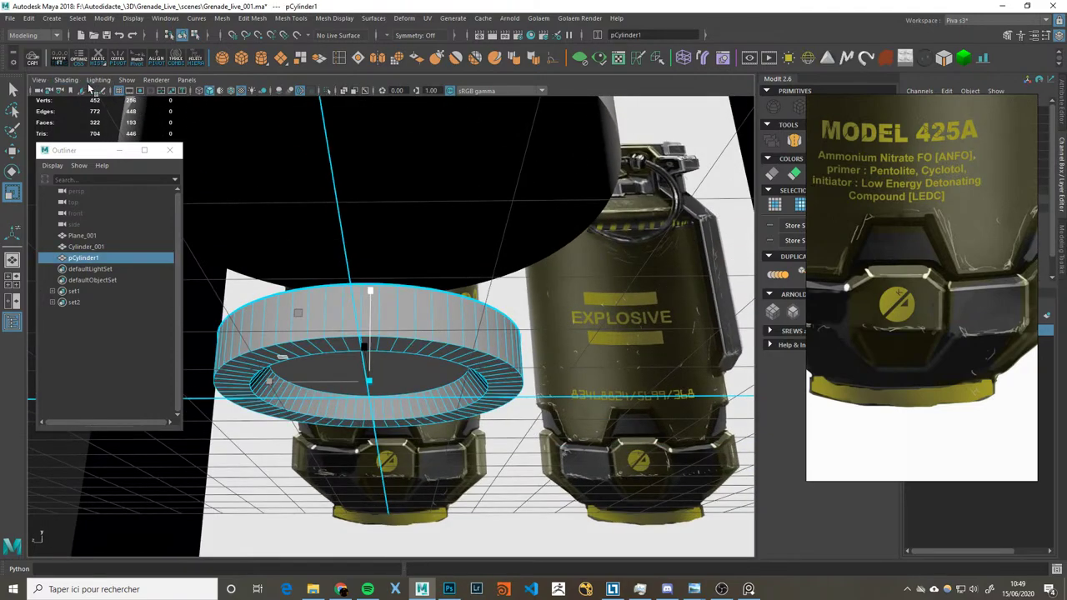
key(F10)
double_click(397, 331)
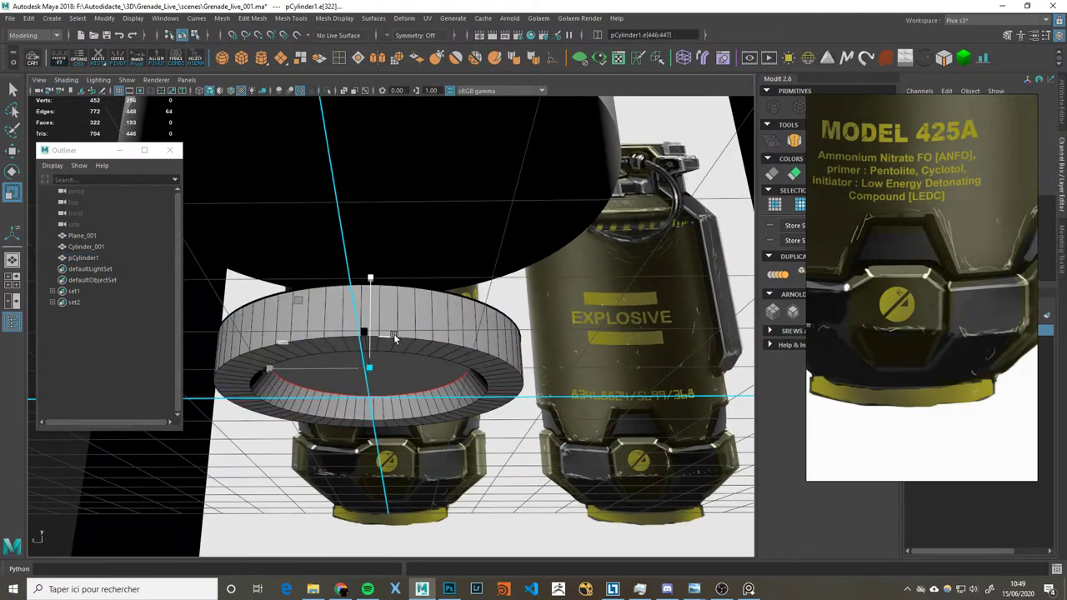
double_click(393, 335)
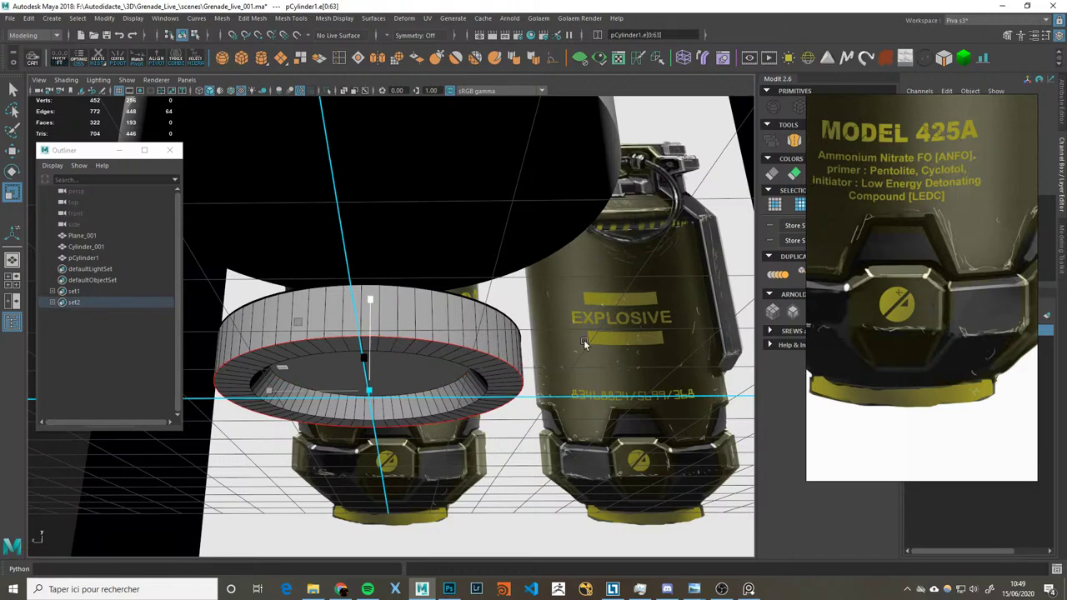
key(ctrl+b)
Step: Set the outer rim bevel offset to 0.444 and finish the bevel
mouse_move(444, 340)
mouse_down()
mouse_move(419, 337)
mouse_move(440, 332)
mouse_up()
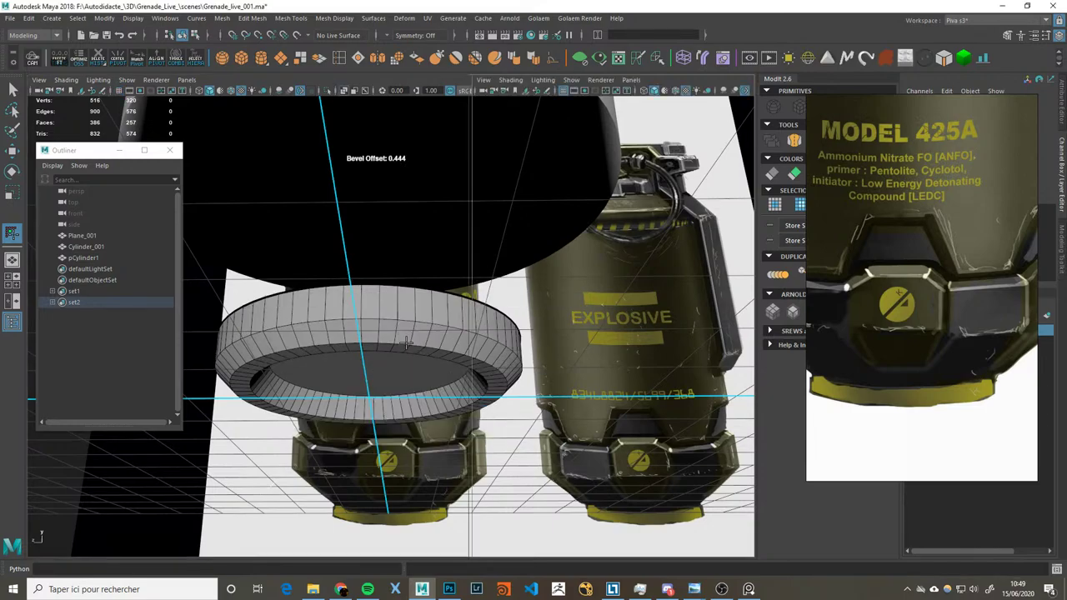
key(space)
key(space)
key(space)
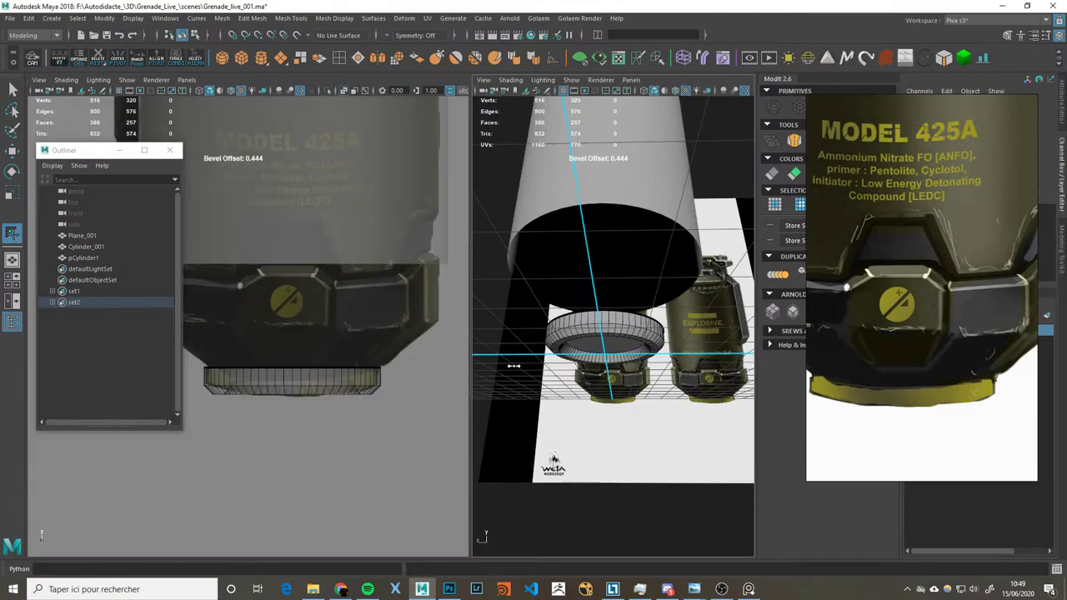
key(space)
key(ctrl+z)
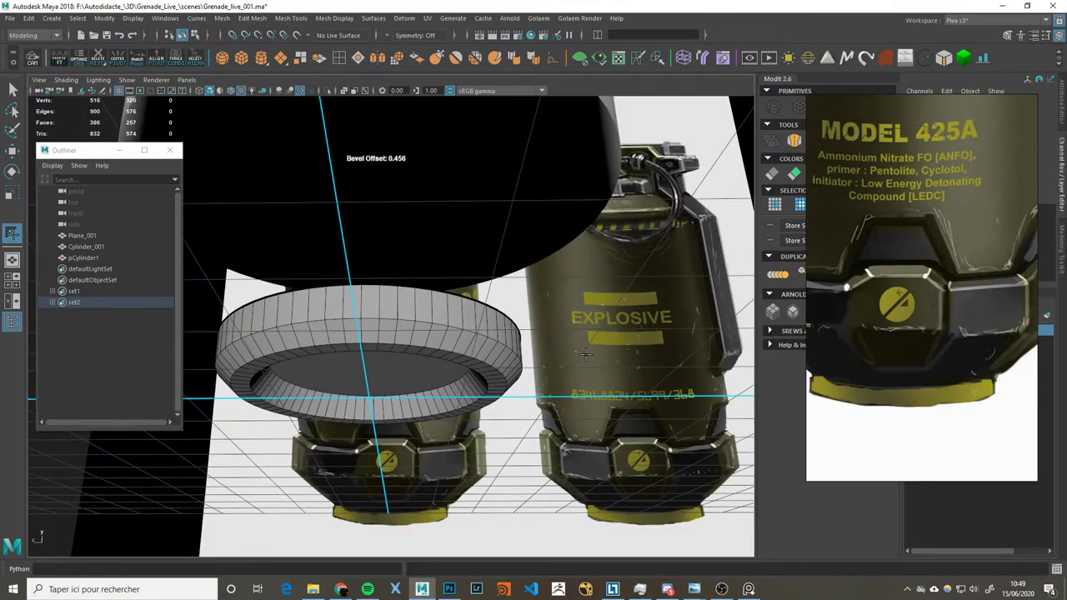
key(q)
mouse_move(585, 354)
alt+mouse_down()
mouse_move(589, 381)
mouse_move(495, 363)
alt+mouse_up()
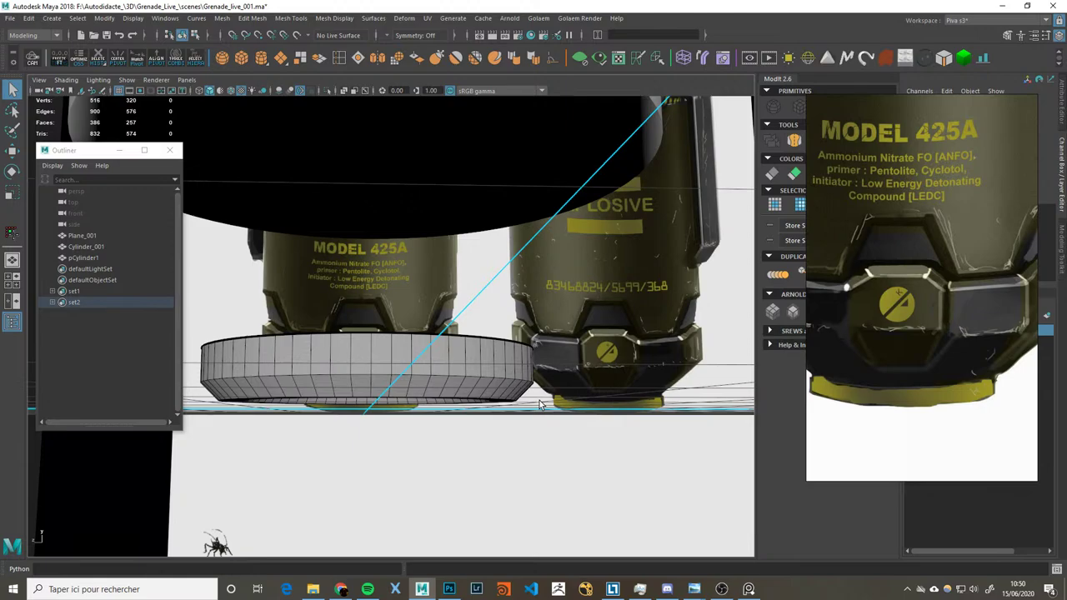
Step: Delete the ring's bottom edge loop
mouse_move(508, 372)
alt+mouse_down()
mouse_move(473, 385)
mouse_move(457, 361)
mouse_move(478, 332)
mouse_move(471, 374)
alt+mouse_up()
double_click(469, 376)
mouse_move(533, 385)
alt+mouse_down()
mouse_move(537, 366)
mouse_move(534, 394)
alt+mouse_up()
key(Delete)
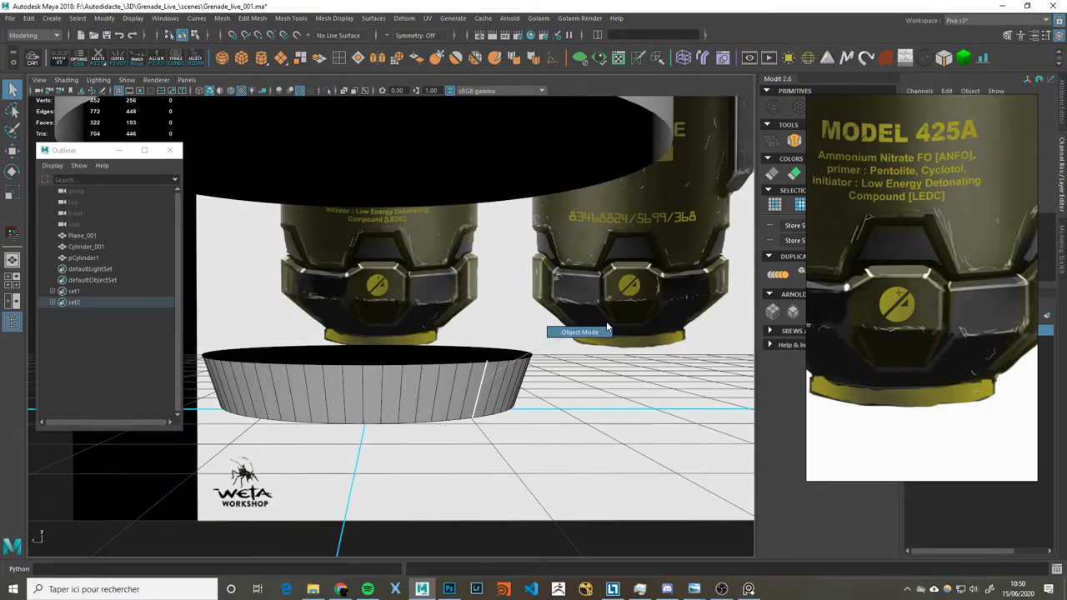
Step: Switch to the two-pane layout and create a new polygon cylinder, pCylinder2
click(468, 389)
key(space)
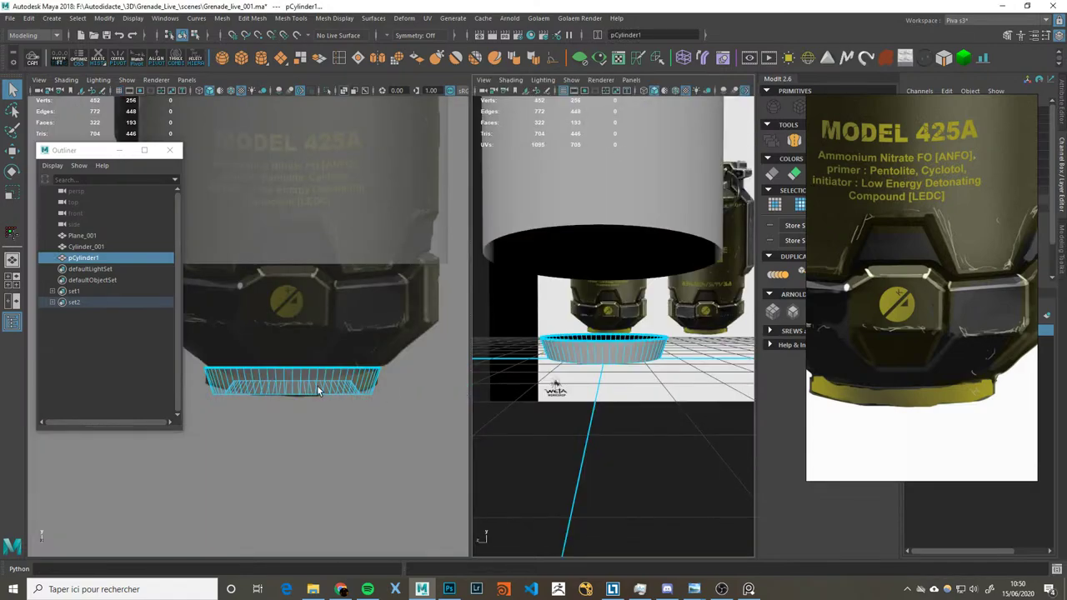
scroll(950, 340, down, 2)
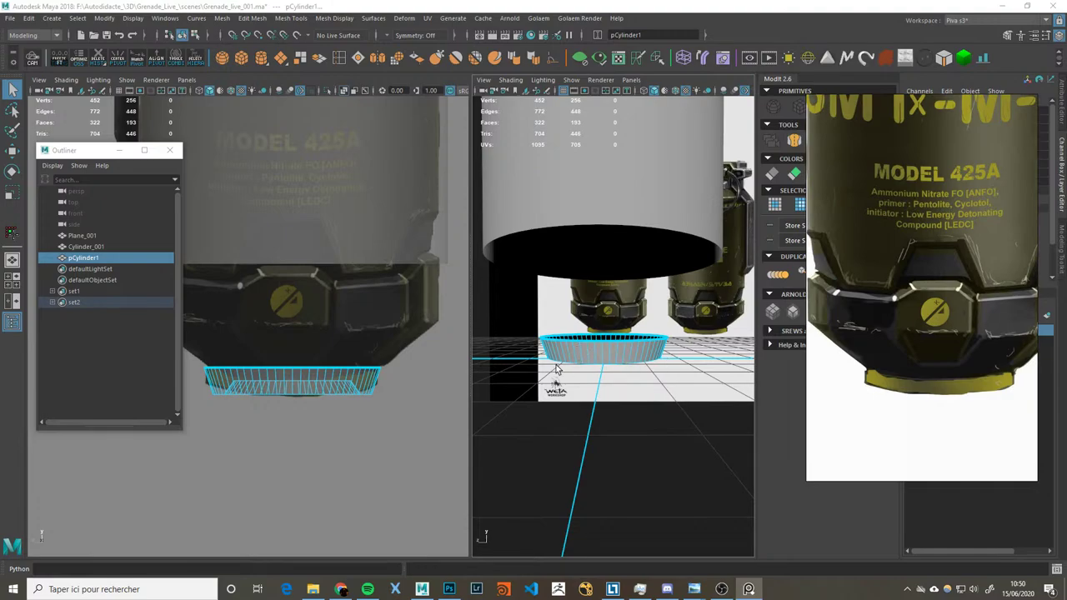
click(668, 358)
click(610, 351)
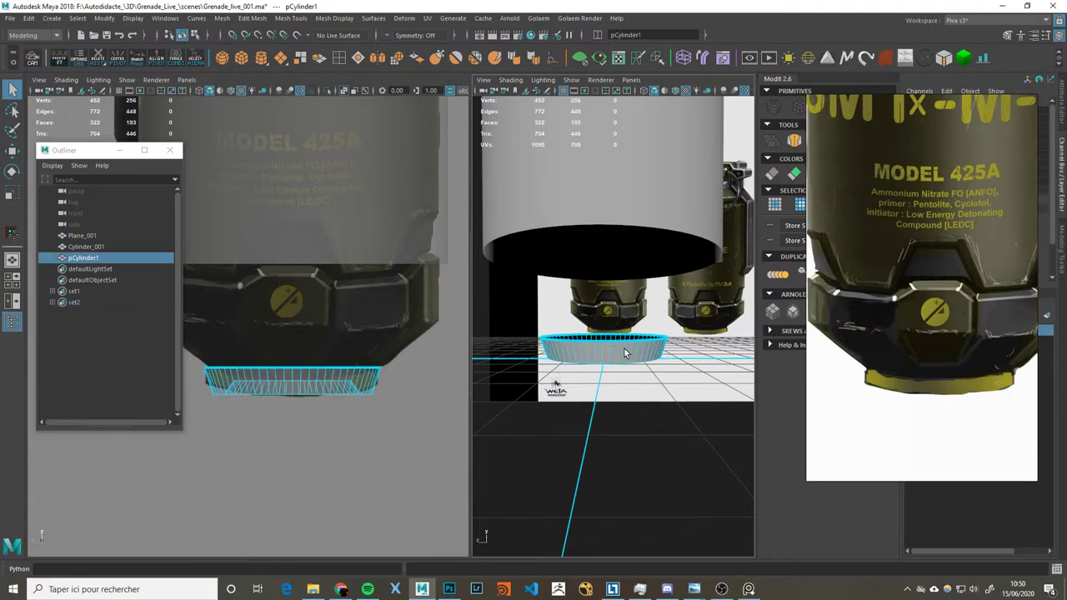
click(386, 373)
right_click(621, 342)
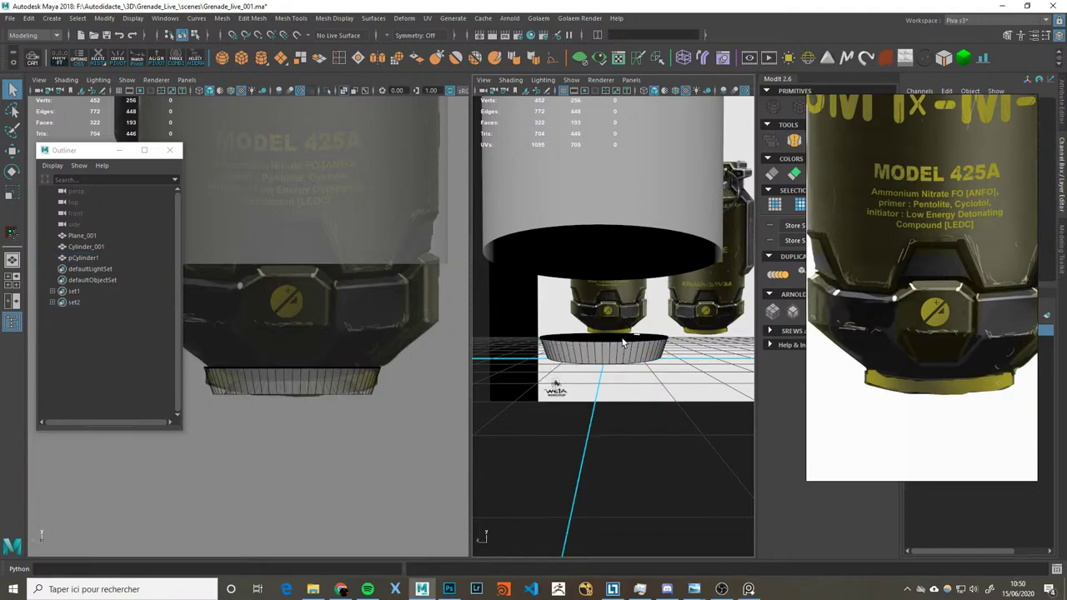
click(261, 58)
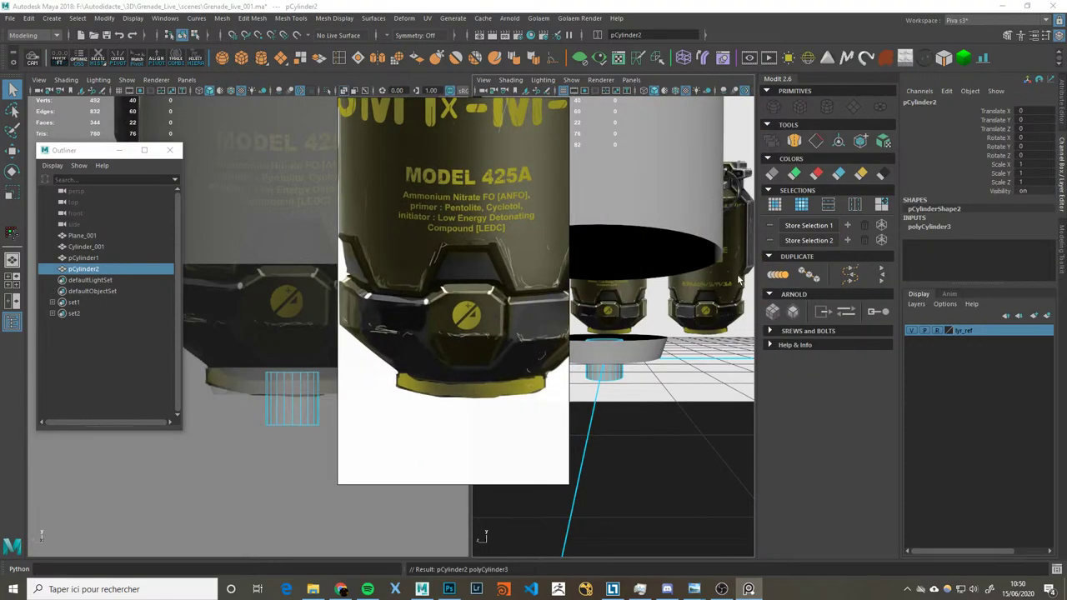
Step: Give pCylinder2 64 axis subdivisions in the Channel Box
click(948, 226)
double_click(1029, 252)
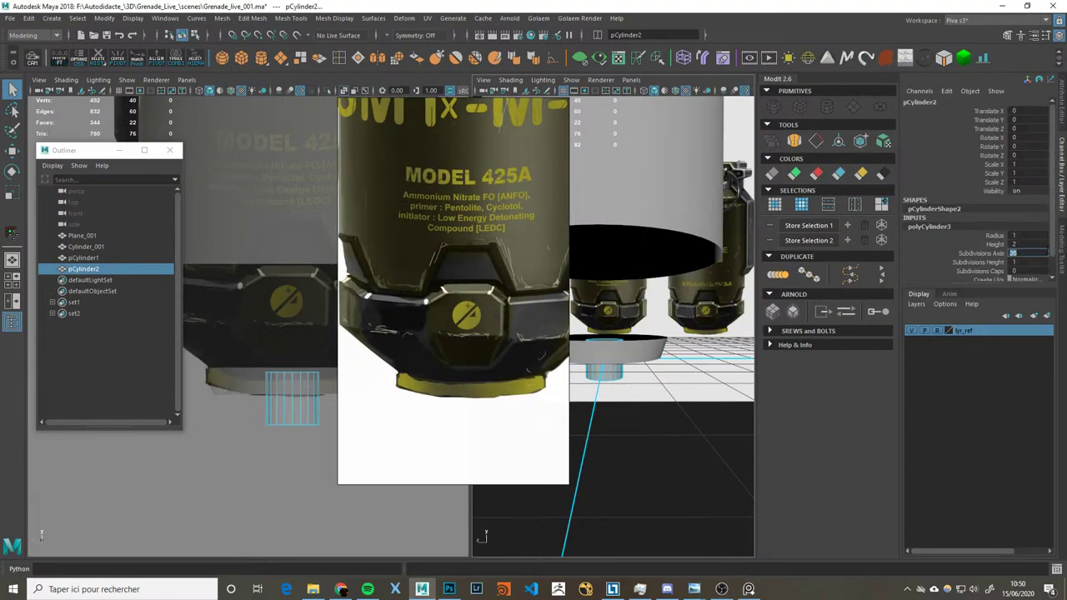
key(Return)
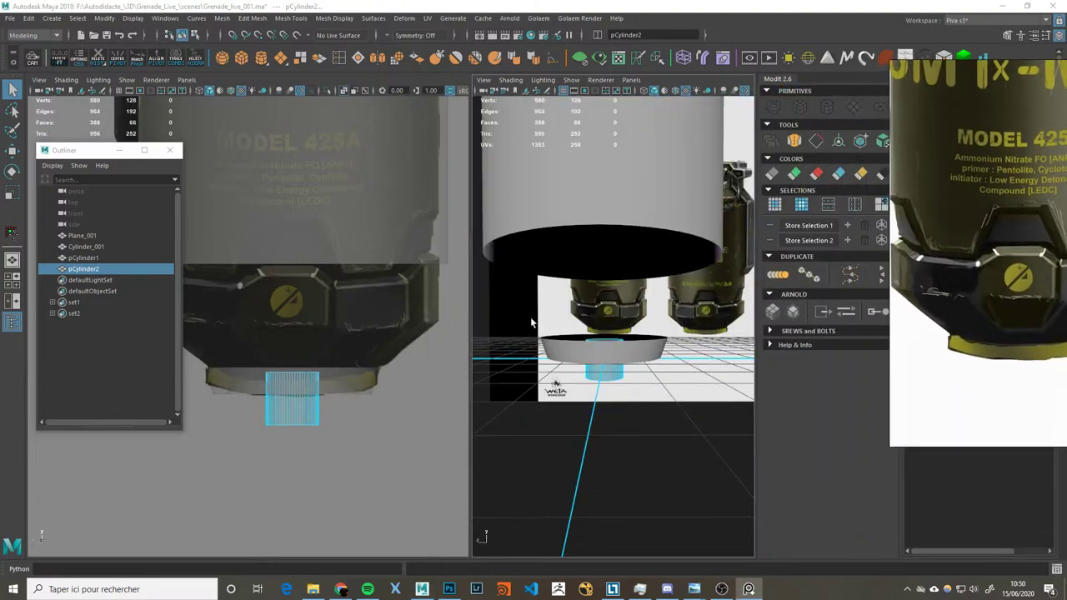
Step: Raise pCylinder2 up inside the grenade's base ring
click(300, 386)
key(w)
click(300, 400)
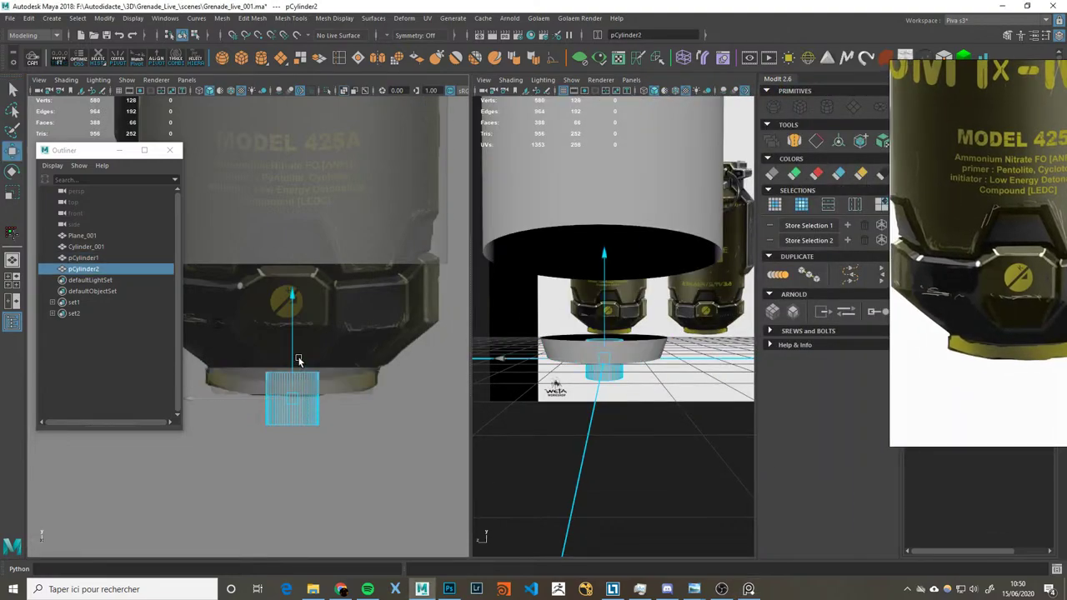
click(290, 340)
click(297, 416)
mouse_move(298, 345)
mouse_down()
mouse_move(298, 283)
mouse_move(300, 294)
mouse_up()
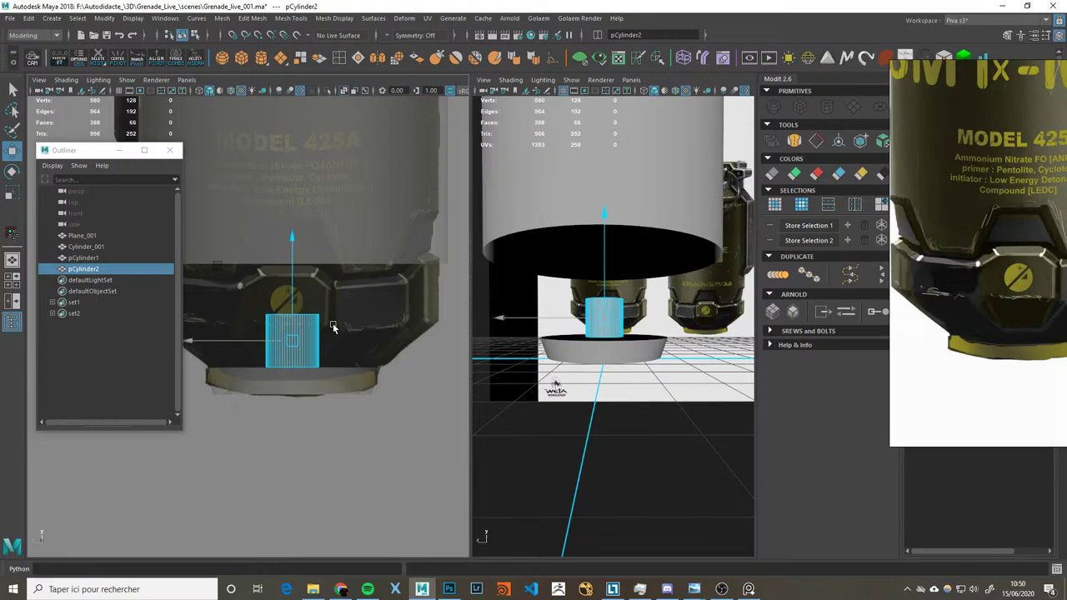
Step: Delete pCylinder2's end cap faces, leaving an open 64-sided tube
alt+drag(563, 300, 645, 327)
key(f)
right_click(645, 242)
click(646, 269)
alt+drag(649, 249, 665, 242)
click(665, 242)
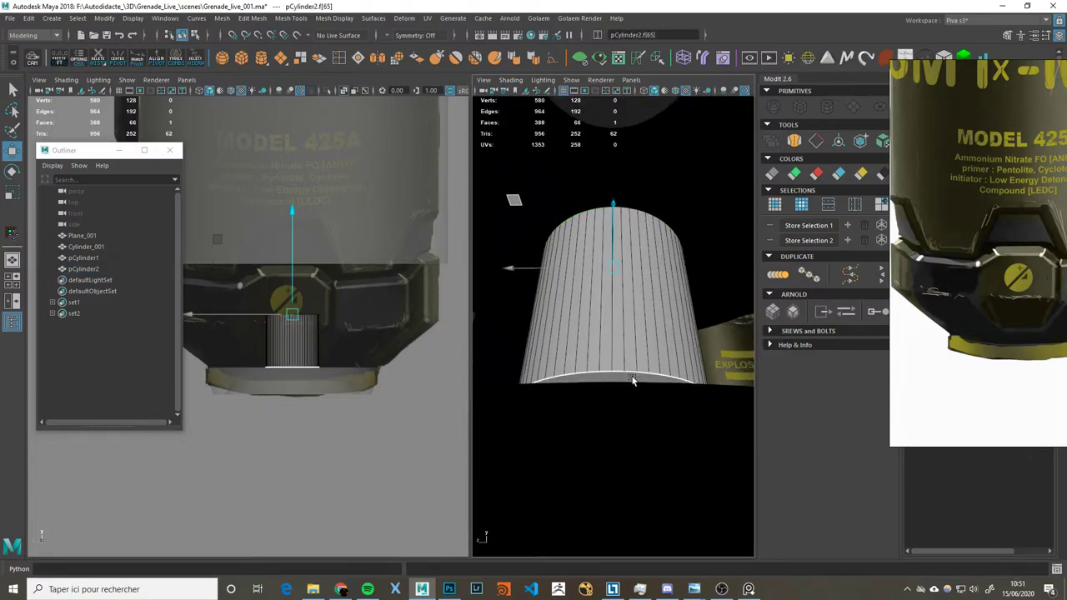
key(Delete)
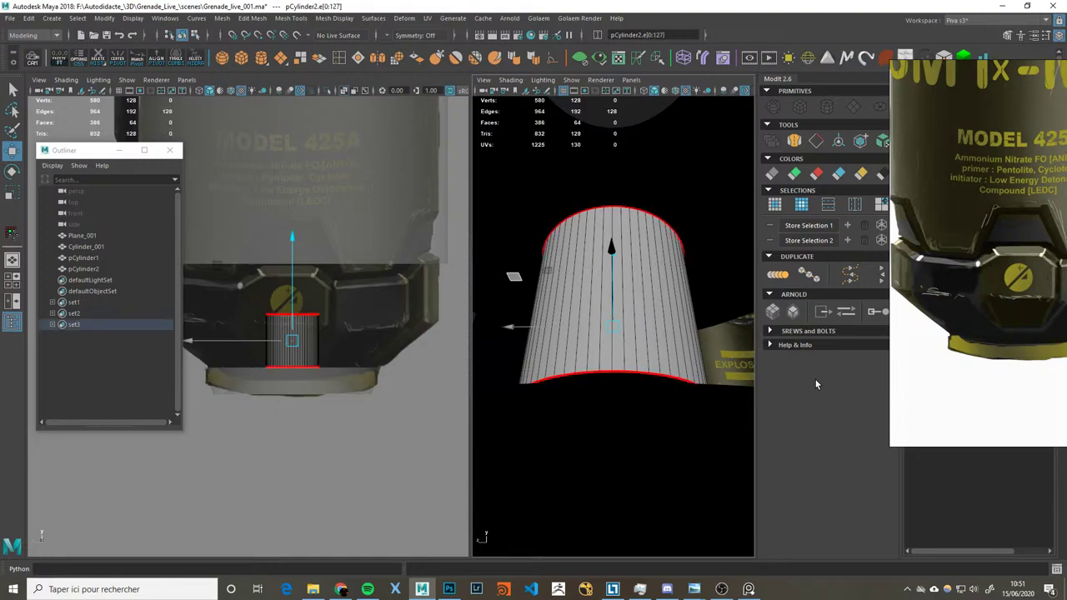
key(a)
alt+drag(670, 298, 643, 345)
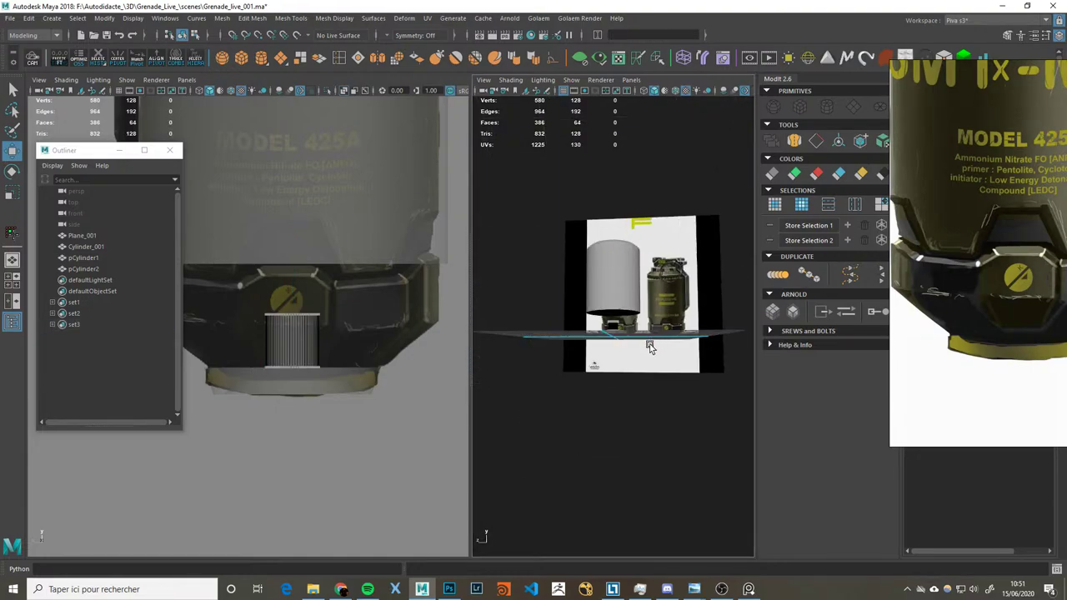
scroll(703, 357, up, 3)
click(646, 325)
key(f)
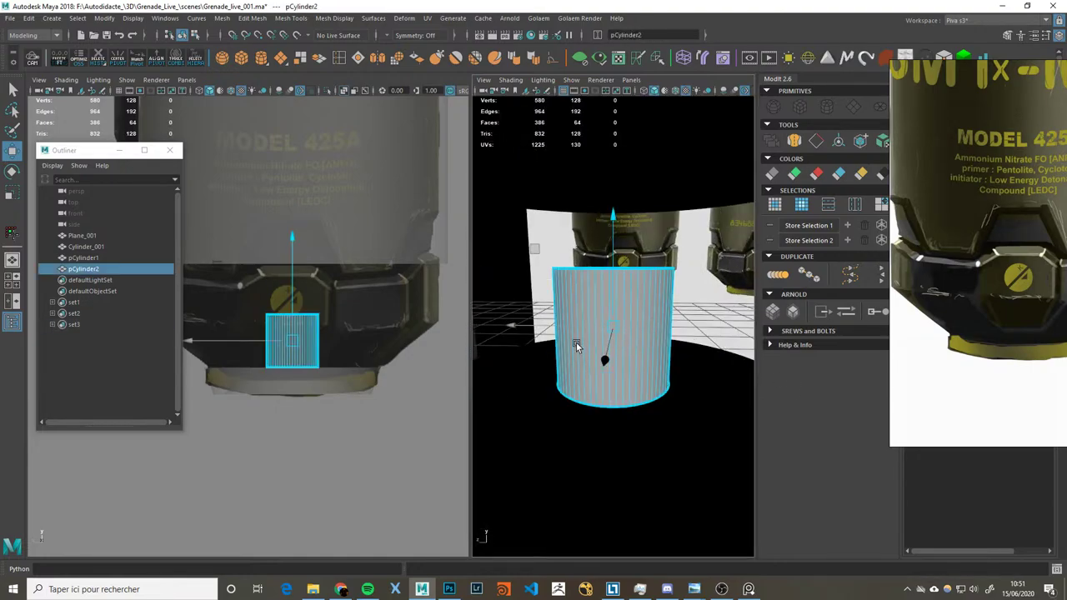
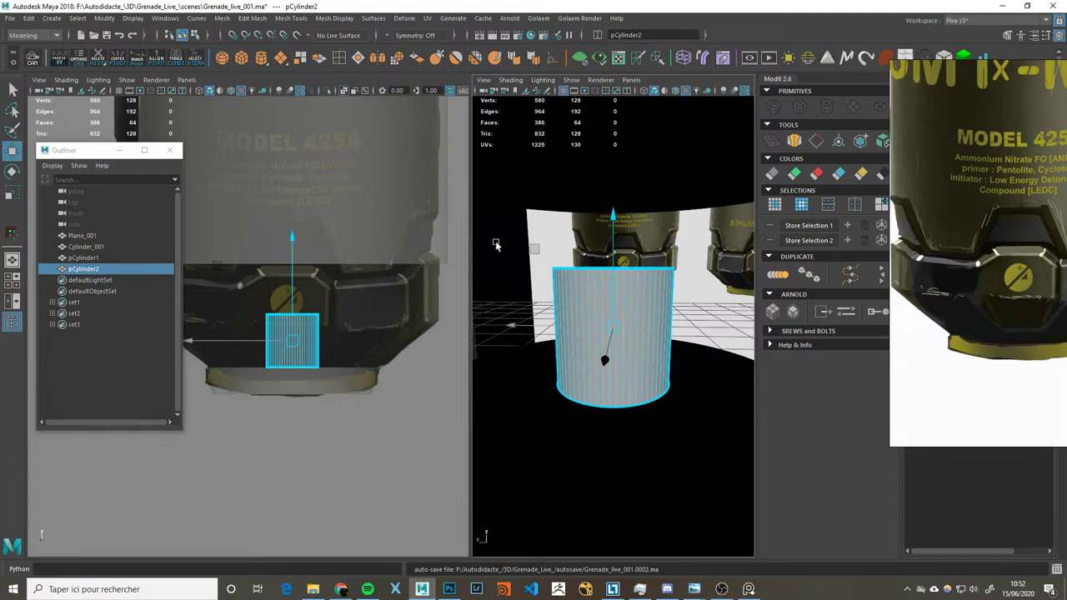
Step: Turn the Undo queue On in Maya's Preferences and save the preferences
click(167, 19)
mouse_move(198, 124)
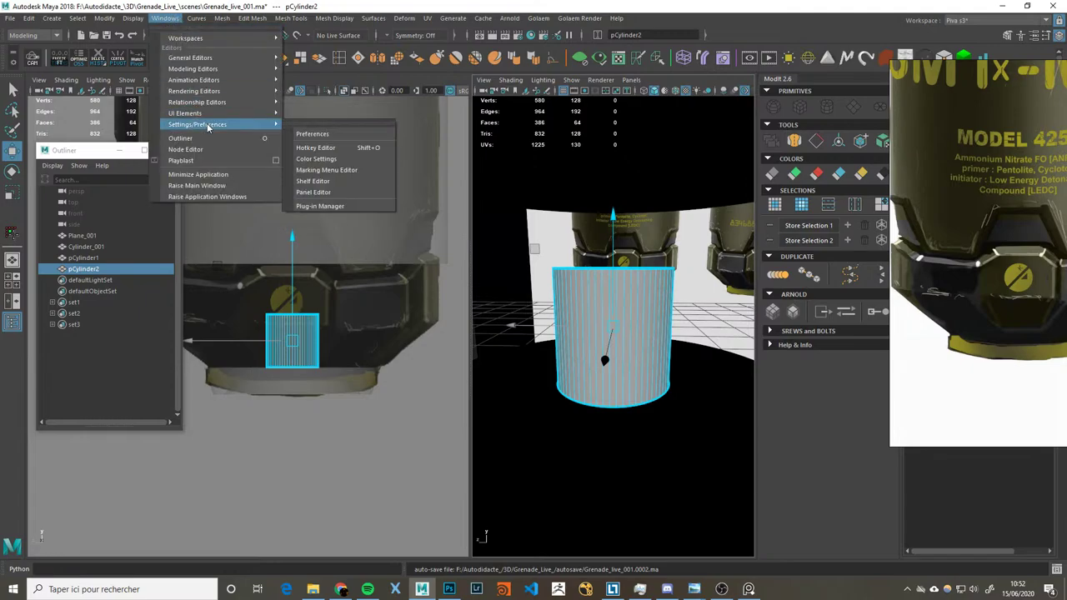
click(350, 127)
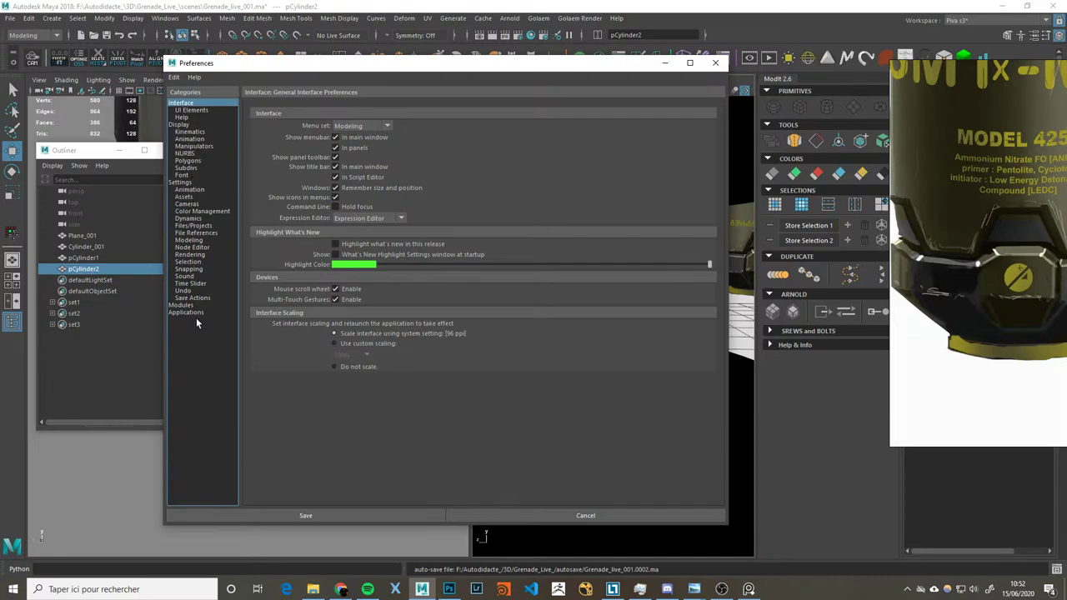
click(201, 291)
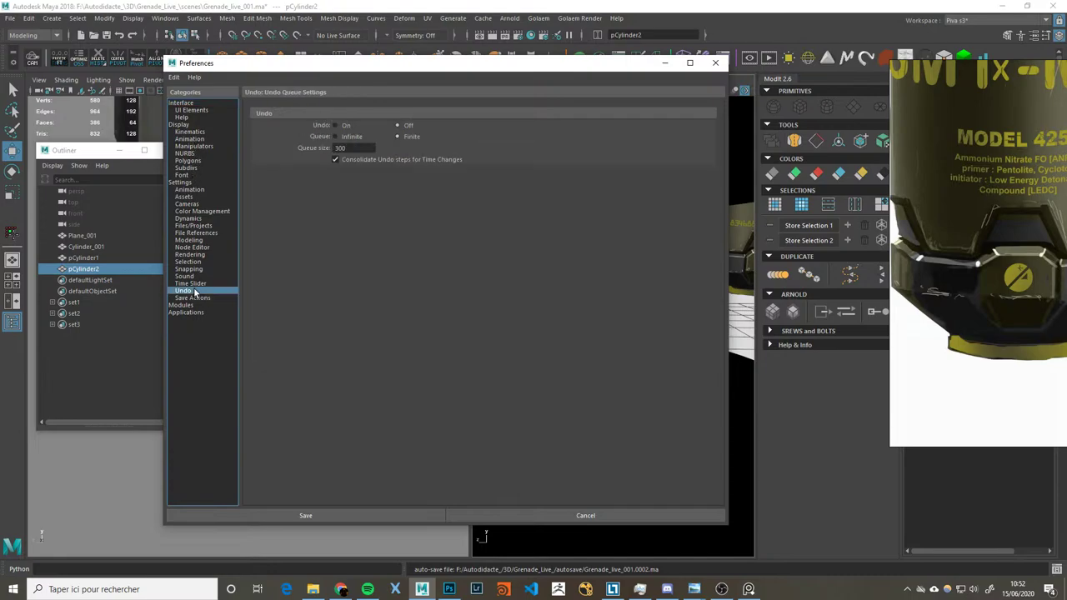
click(337, 125)
click(423, 513)
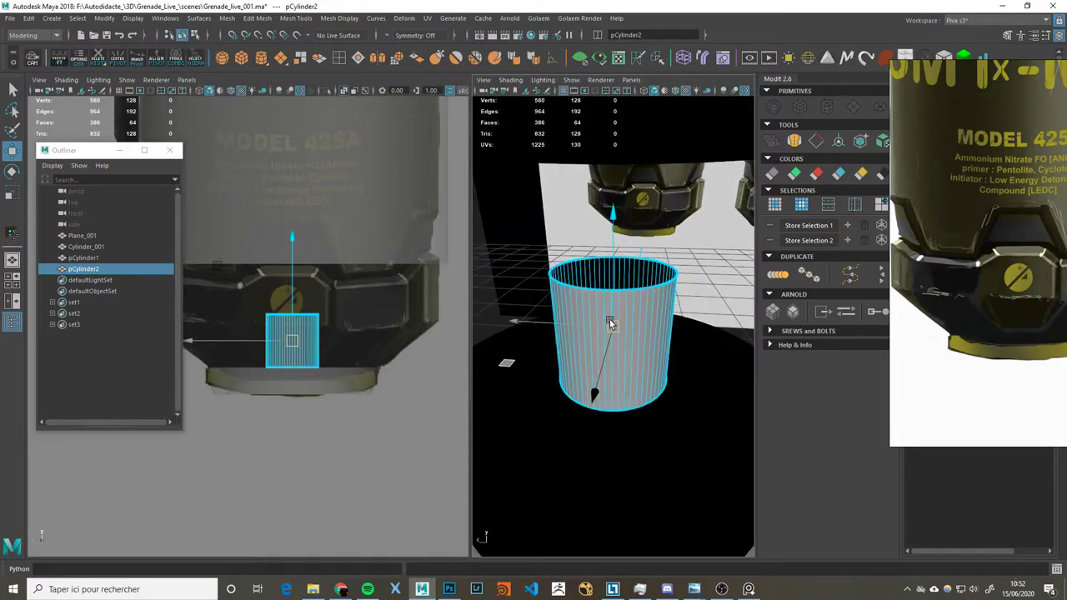
Step: Undo a trial move and resize of pCylinder2, then recentre it in the front view
drag(609, 319, 565, 320)
drag(565, 257, 560, 220)
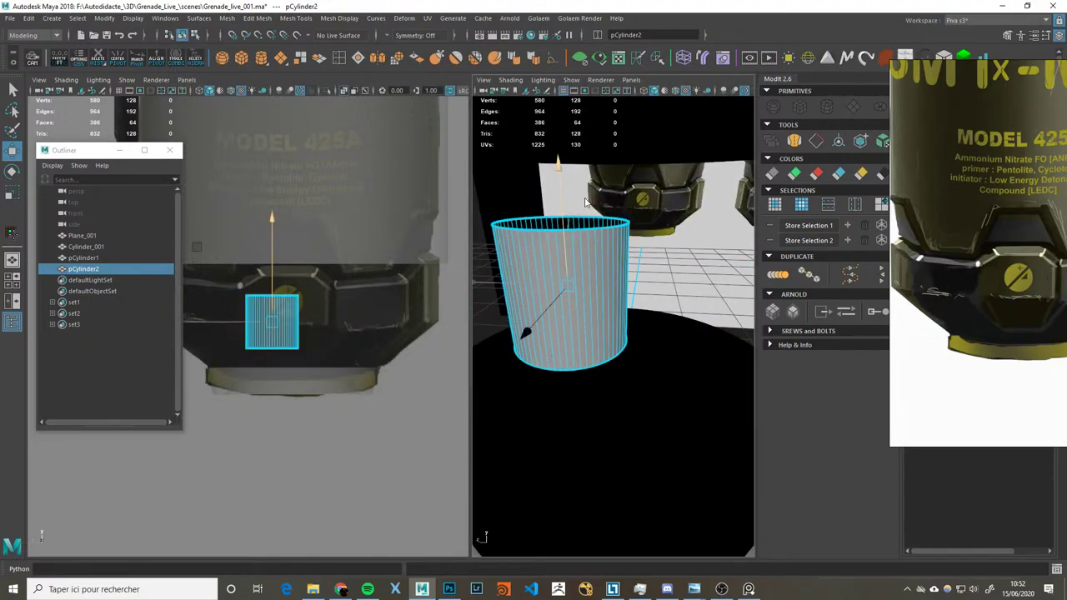
key(r)
drag(568, 269, 646, 292)
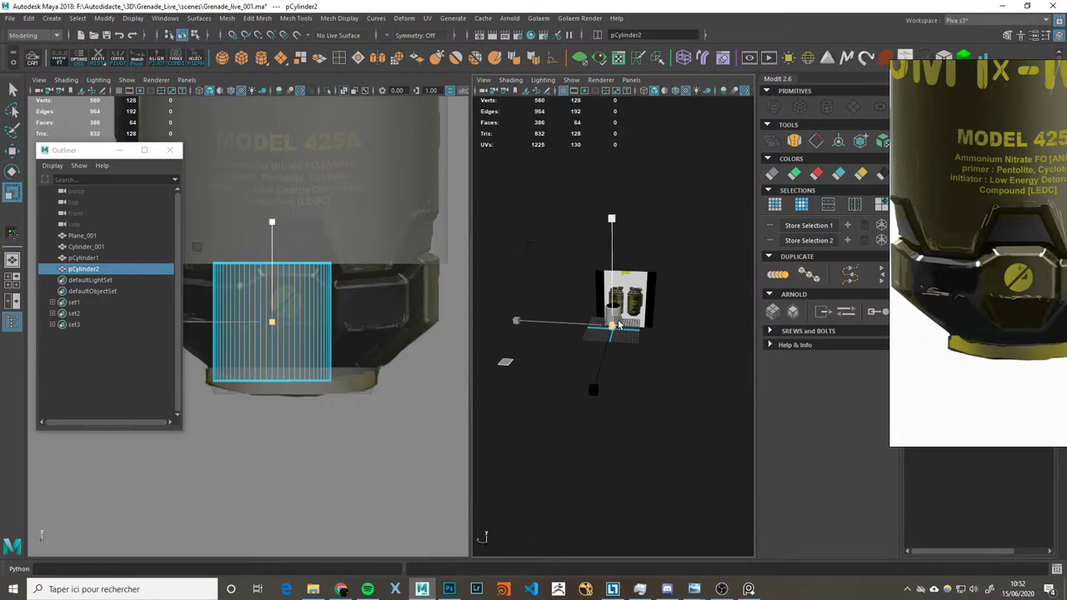
scroll(635, 321, up, 3)
scroll(630, 331, up, 4)
scroll(650, 337, down, 4)
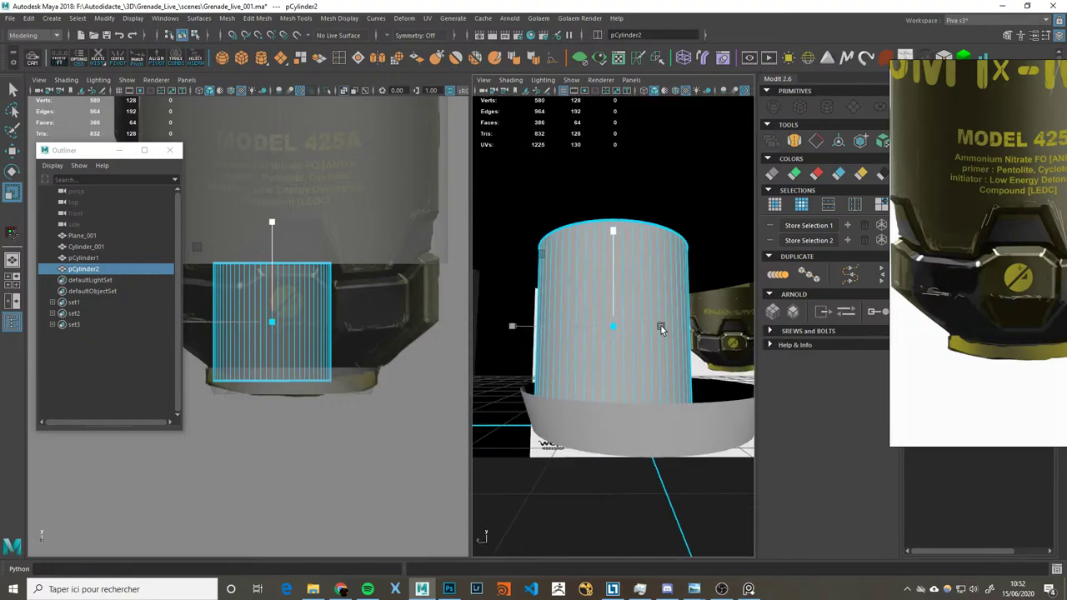
key(ctrl+z)
key(ctrl+z)
key(ctrl+z)
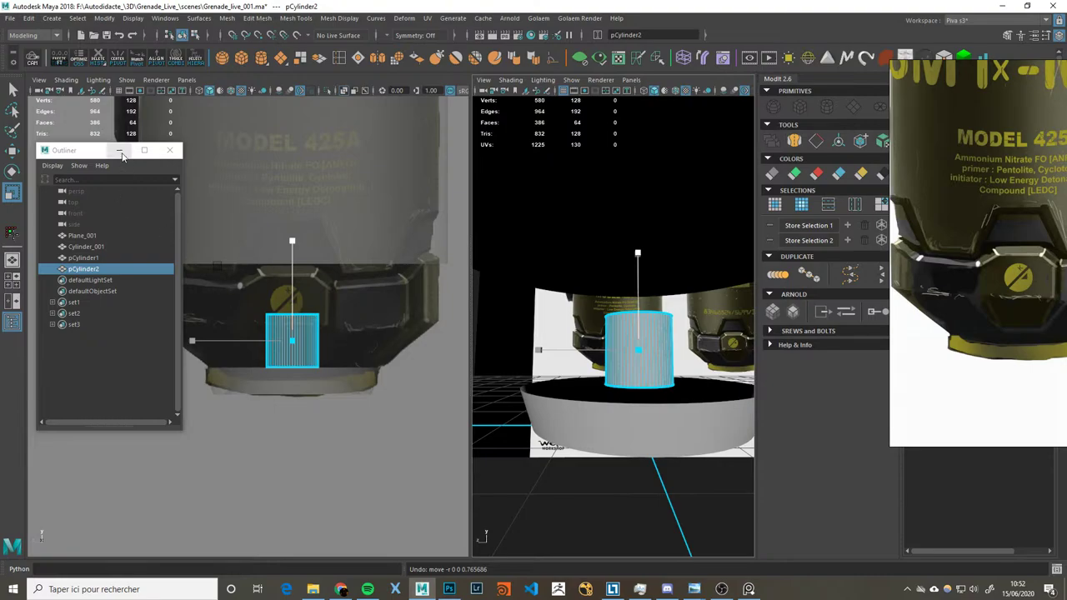
scroll(333, 399, up, 2)
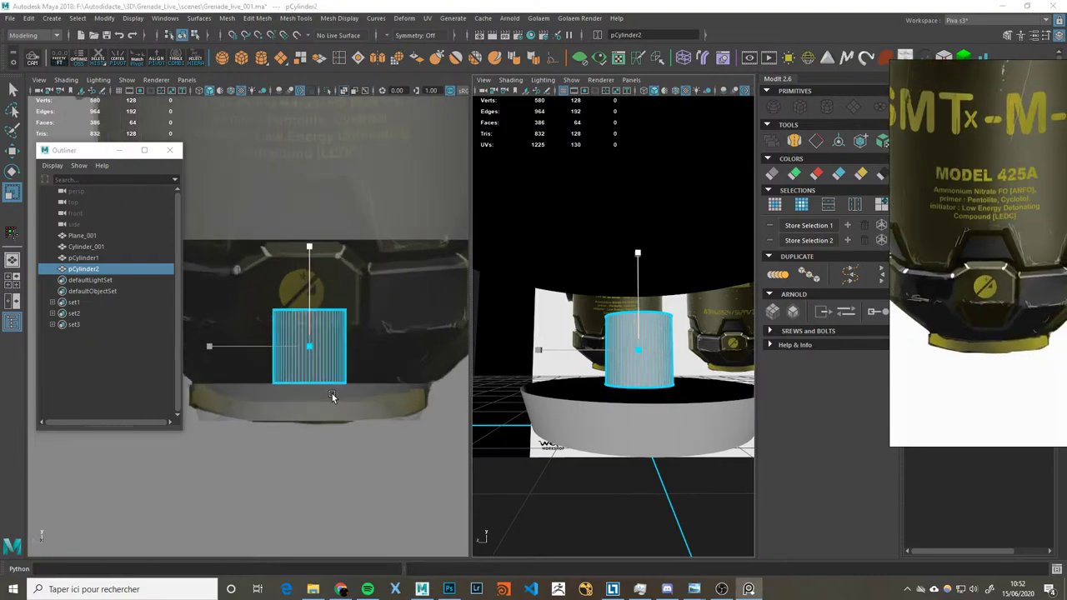
key(super+Down)
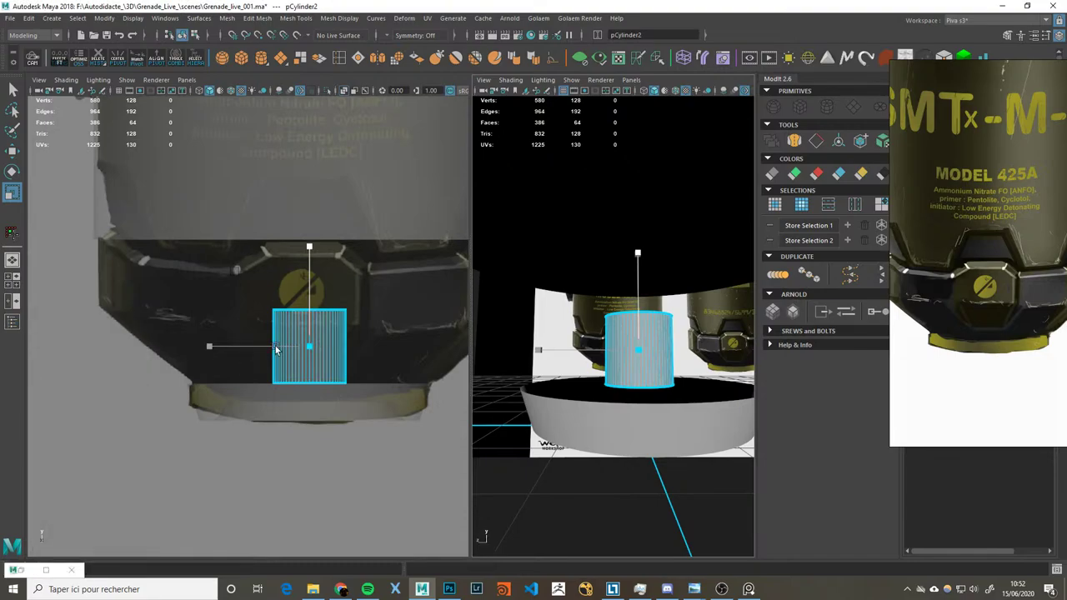
alt+middle_drag(275, 350, 242, 356)
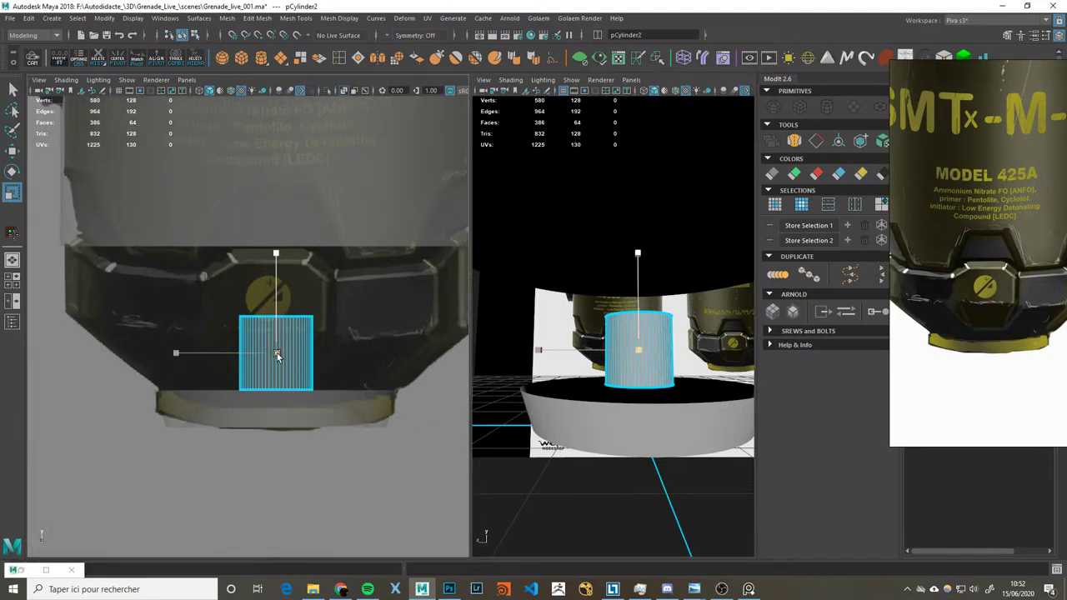
Step: Scale pCylinder2's top and bottom edge rings together to squash it into a thin band
right_drag(277, 353, 294, 331)
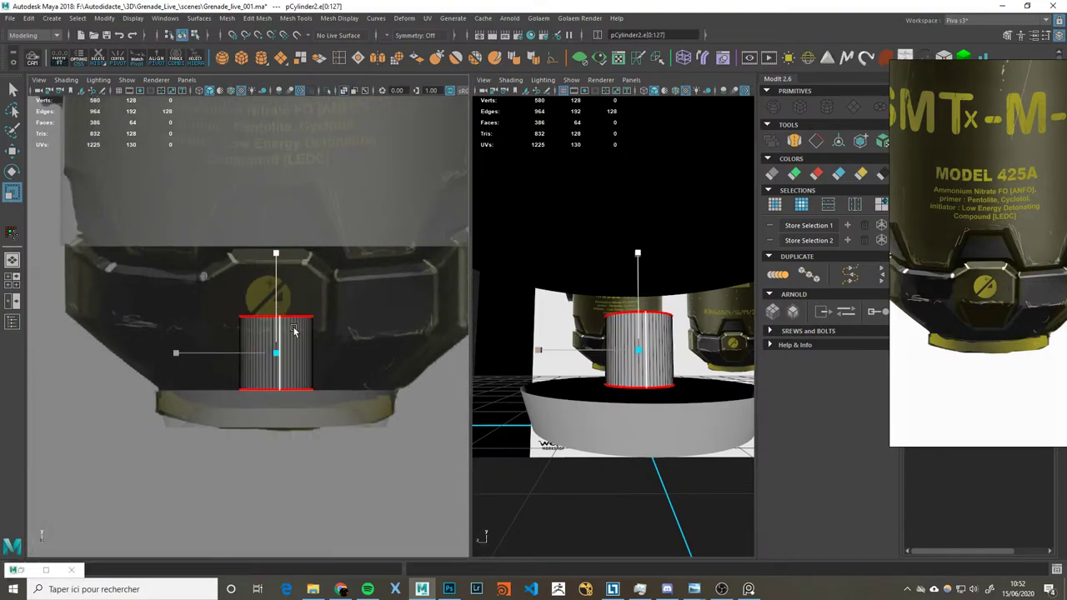
drag(276, 353, 534, 342)
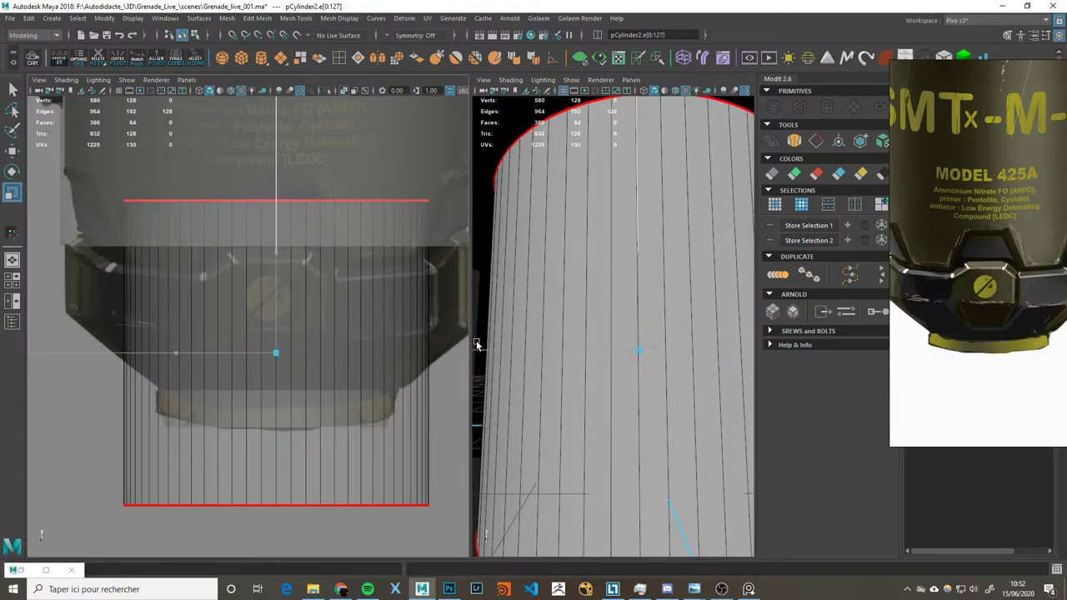
drag(534, 342, 279, 336)
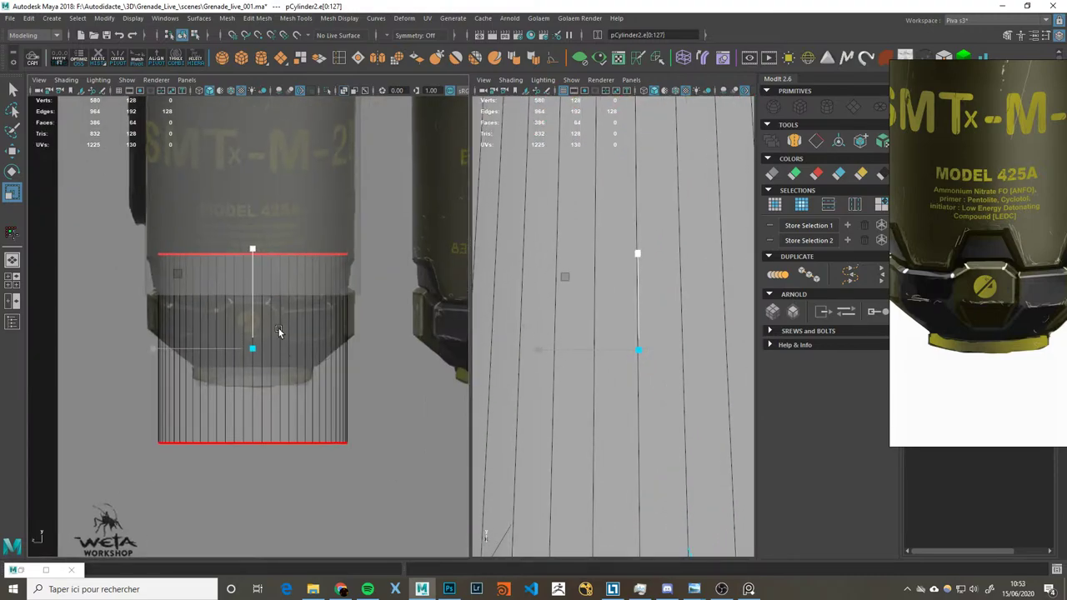
drag(253, 263, 273, 346)
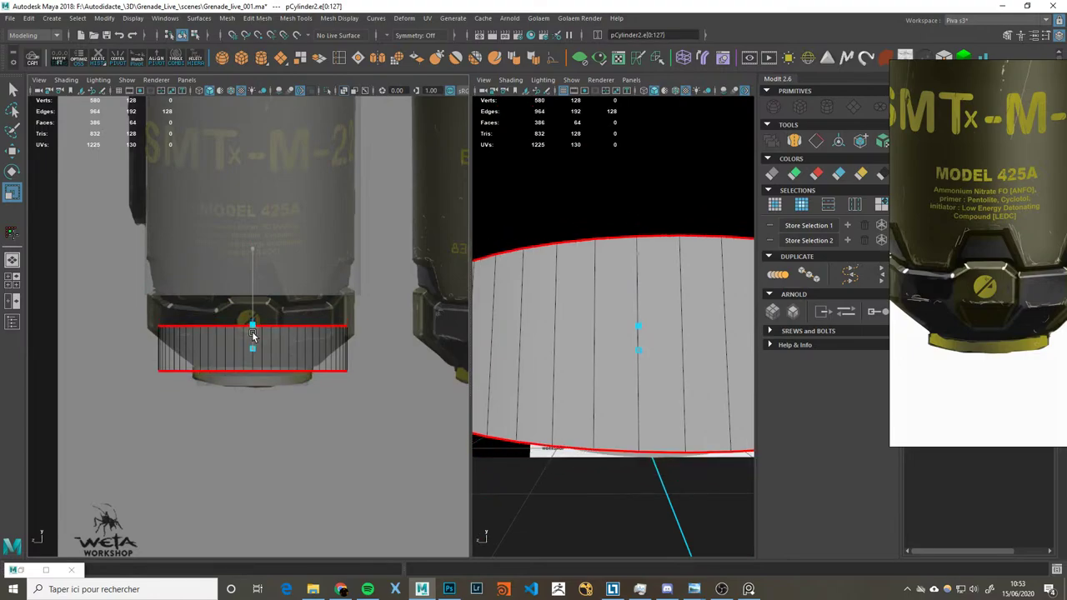
key(w)
drag(250, 310, 248, 317)
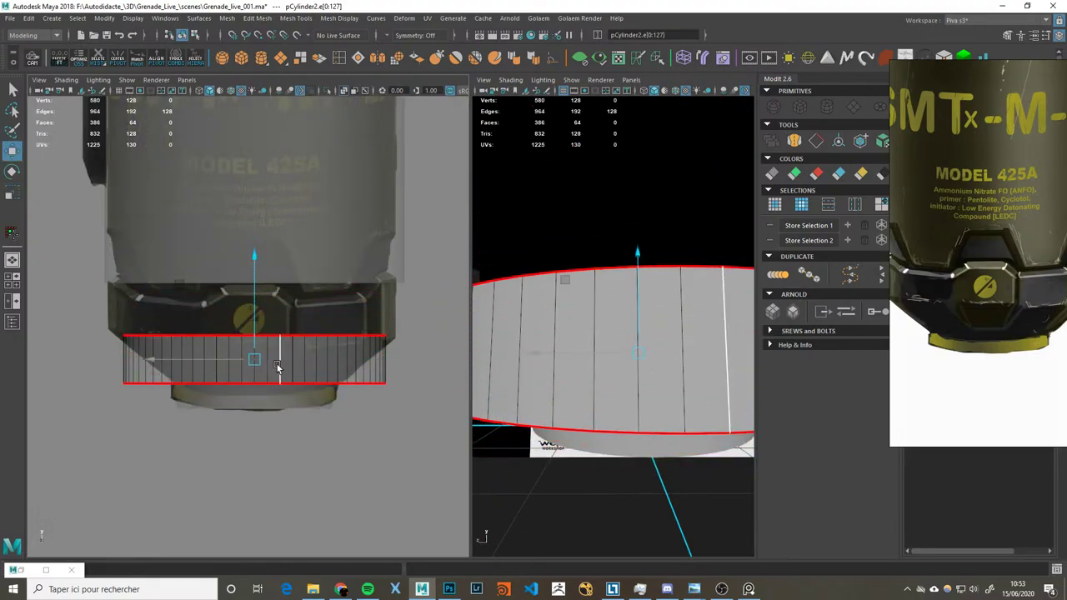
Step: Scale the band's bottom edge loop inward to form a taper
click(302, 387)
key(r)
drag(271, 388, 185, 387)
mouse_move(613, 433)
alt+mouse_down()
mouse_move(595, 400)
mouse_move(603, 380)
mouse_move(621, 399)
mouse_move(547, 443)
mouse_move(446, 436)
mouse_move(442, 417)
mouse_move(465, 404)
alt+mouse_up()
Step: Select the tapered ring's top rim edge loop and extrude it
key(space)
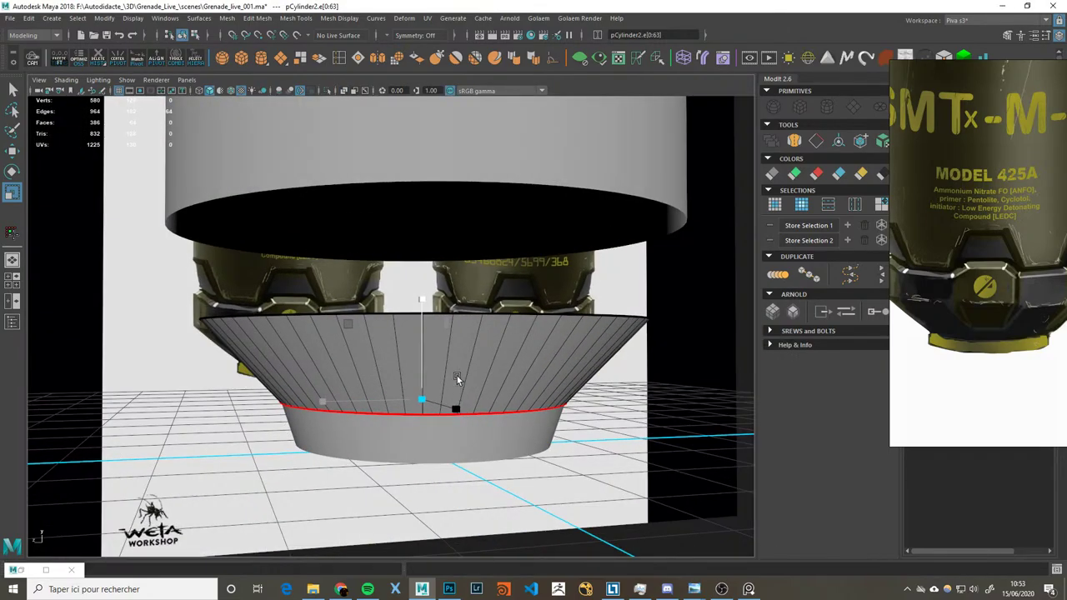
double_click(465, 320)
key(space)
key(space)
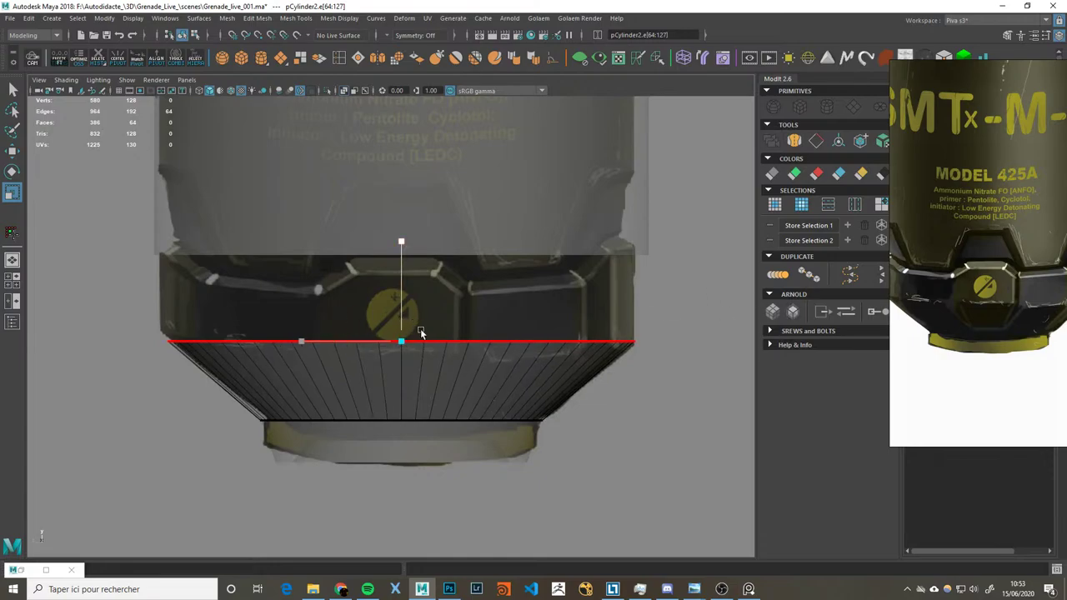
key(ctrl+e)
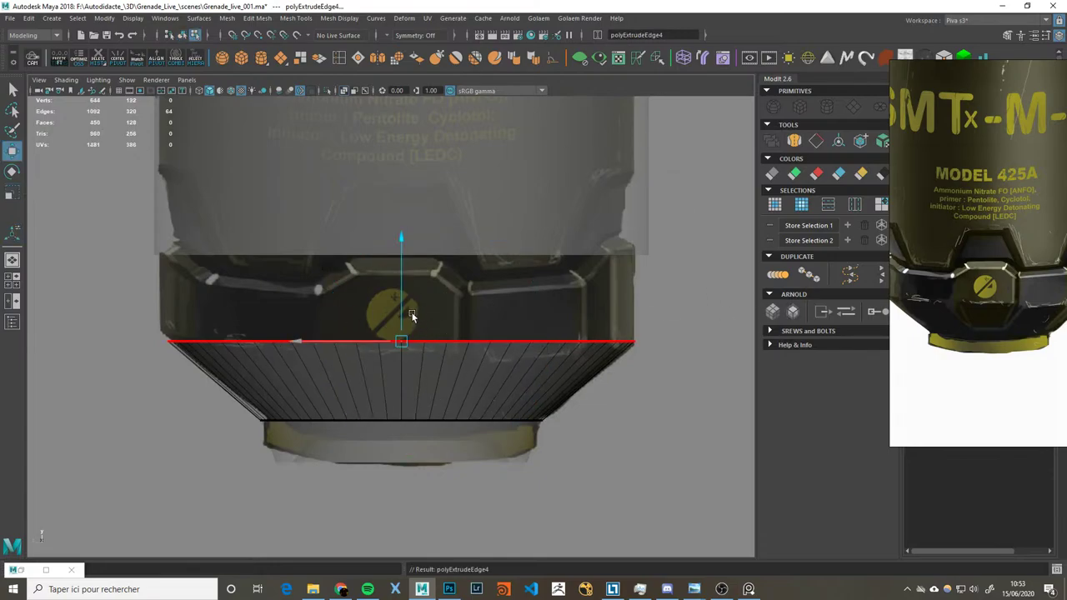
Step: Pull the extruded rim edges upward to form a new band
drag(406, 309, 398, 230)
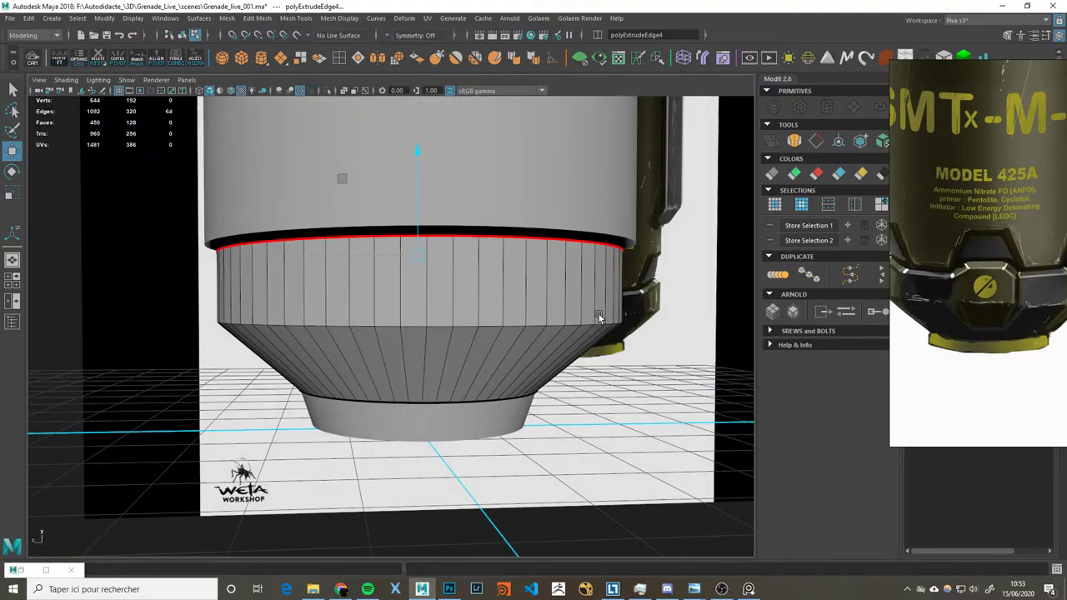
alt+drag(599, 315, 563, 334)
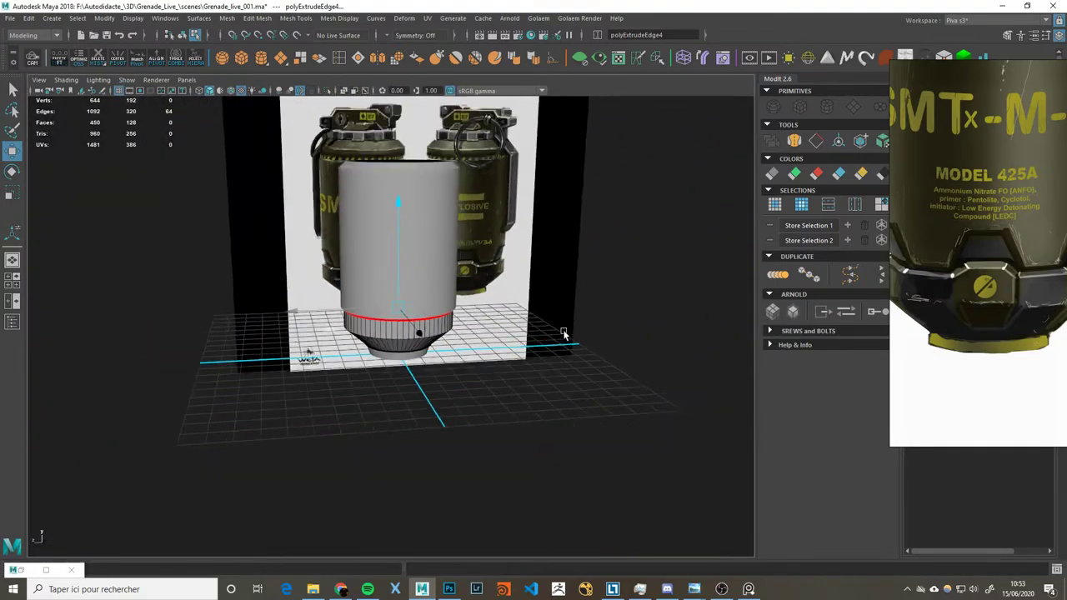
alt+right_drag(563, 333, 659, 425)
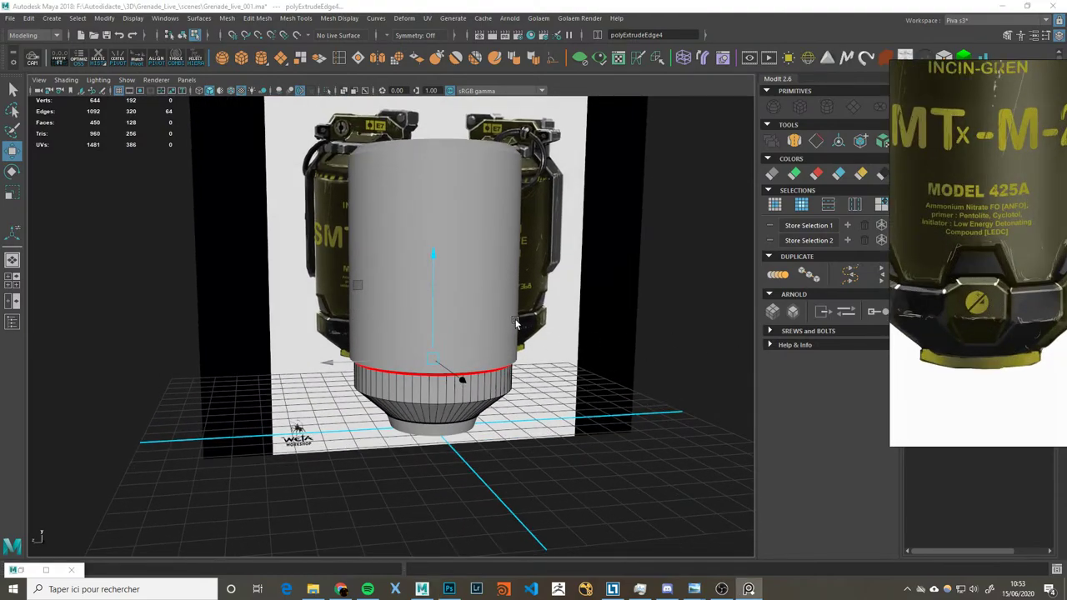
alt+drag(514, 321, 452, 326)
Step: Select the band's top loop and lower faces and scale them slightly
click(451, 314)
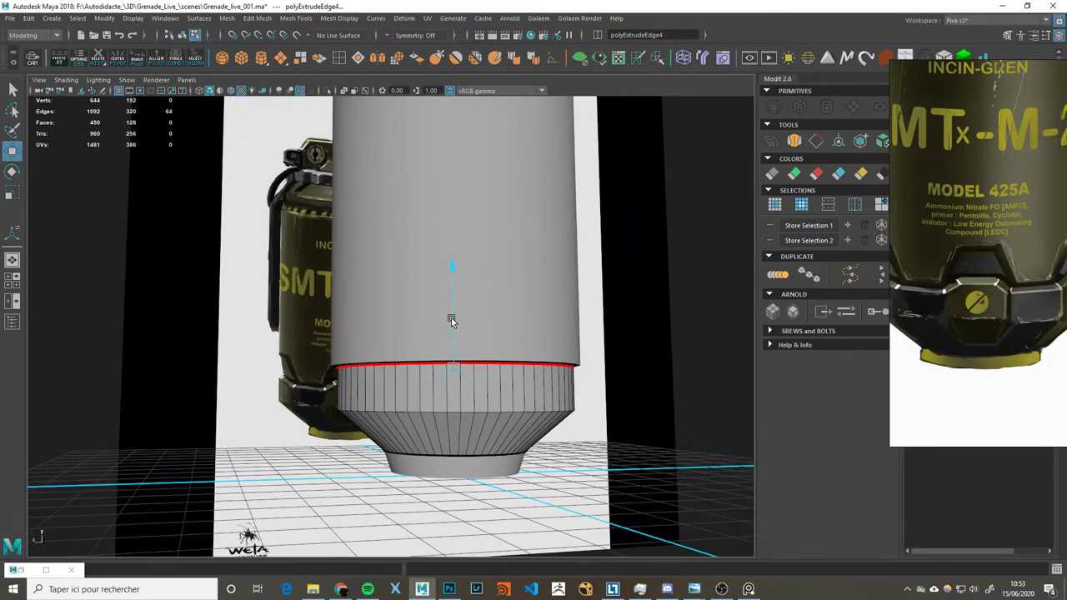
click(464, 429)
key(r)
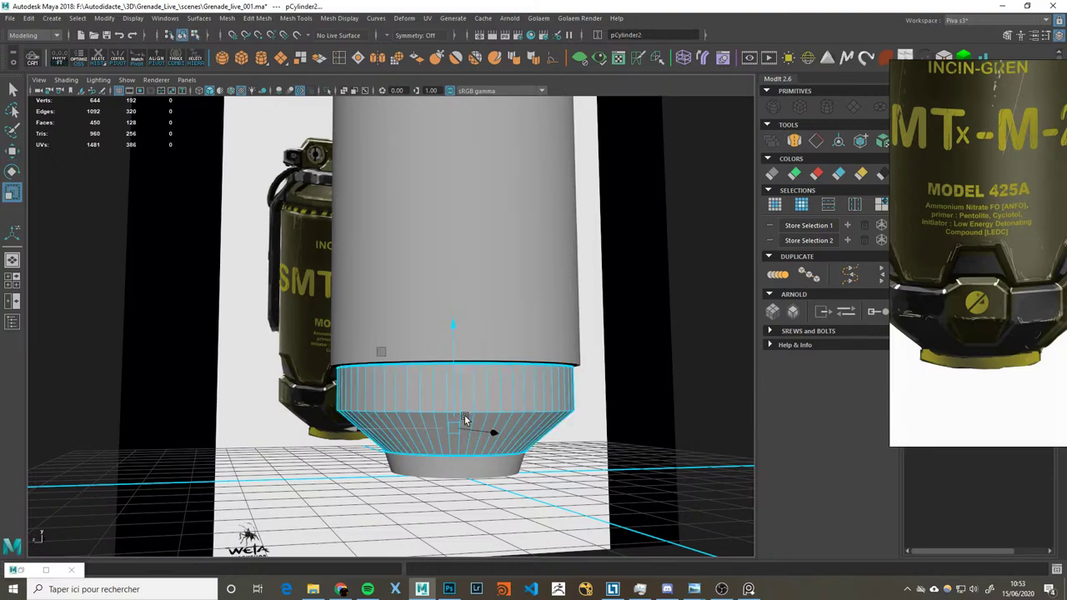
drag(455, 427, 460, 427)
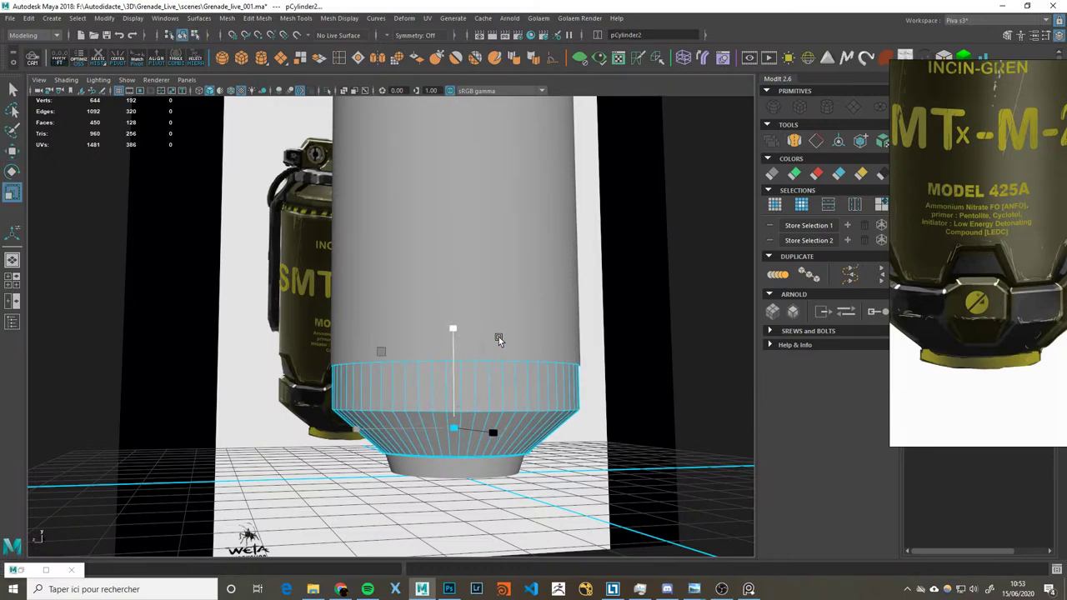
Step: Widen the extruded lower ring outward and raise its wall higher
alt+drag(512, 362, 555, 341)
alt+drag(582, 415, 499, 334)
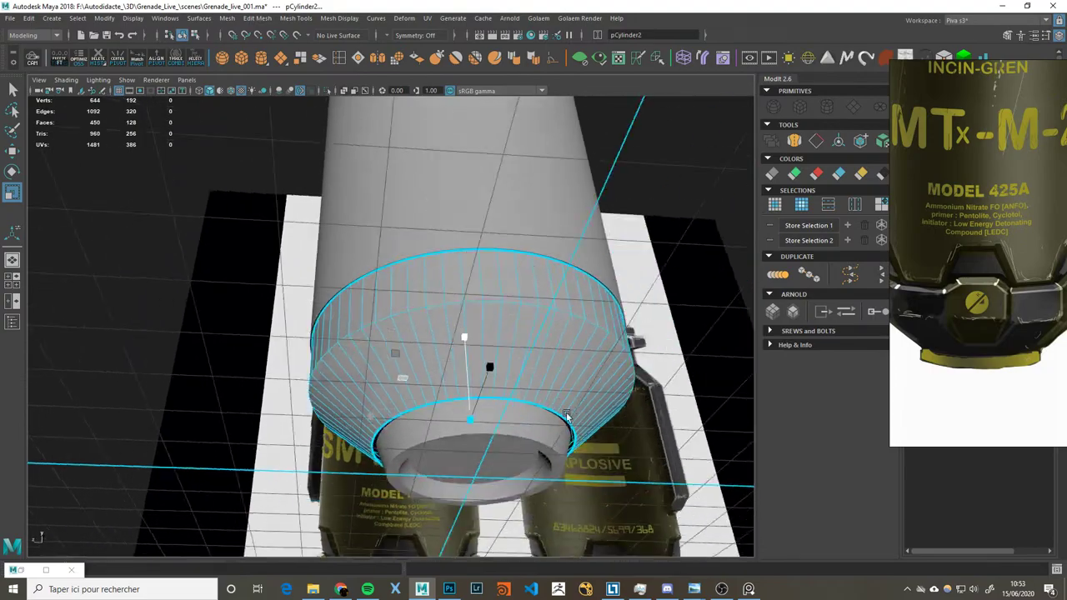
click(499, 335)
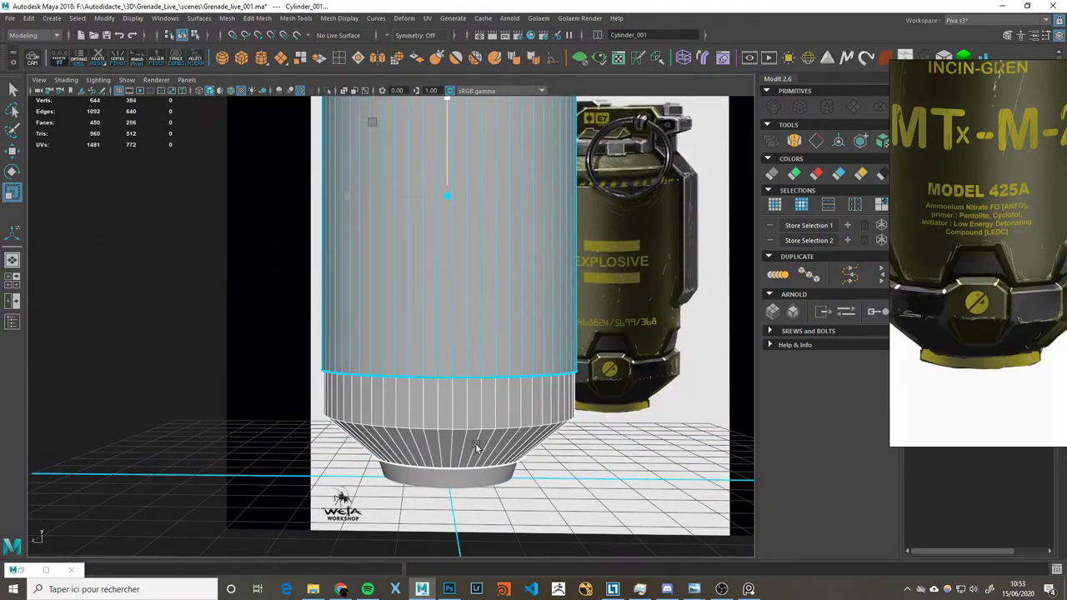
mouse_move(475, 484)
alt+mouse_down()
mouse_move(550, 427)
mouse_move(591, 441)
mouse_move(515, 411)
alt+mouse_up()
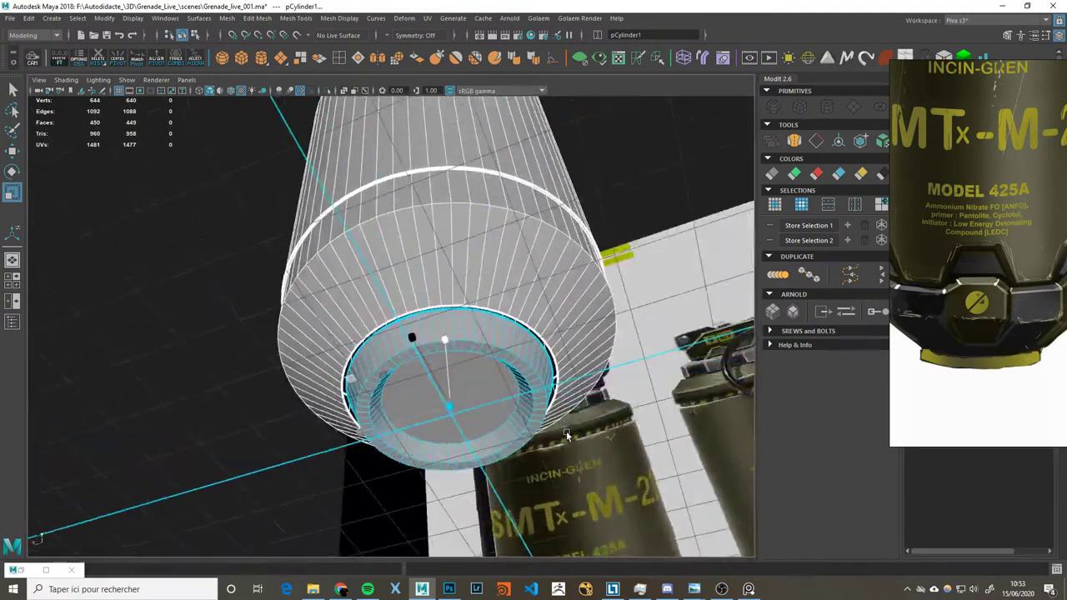
click(516, 411)
drag(458, 432, 454, 440)
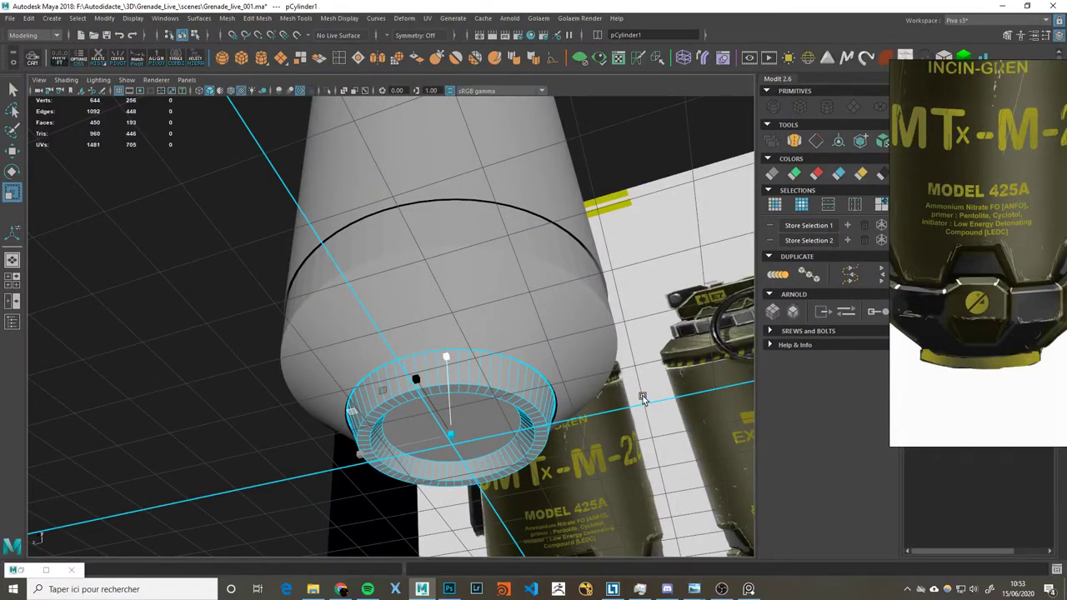
mouse_move(454, 435)
mouse_down()
mouse_move(470, 366)
mouse_move(434, 392)
mouse_up()
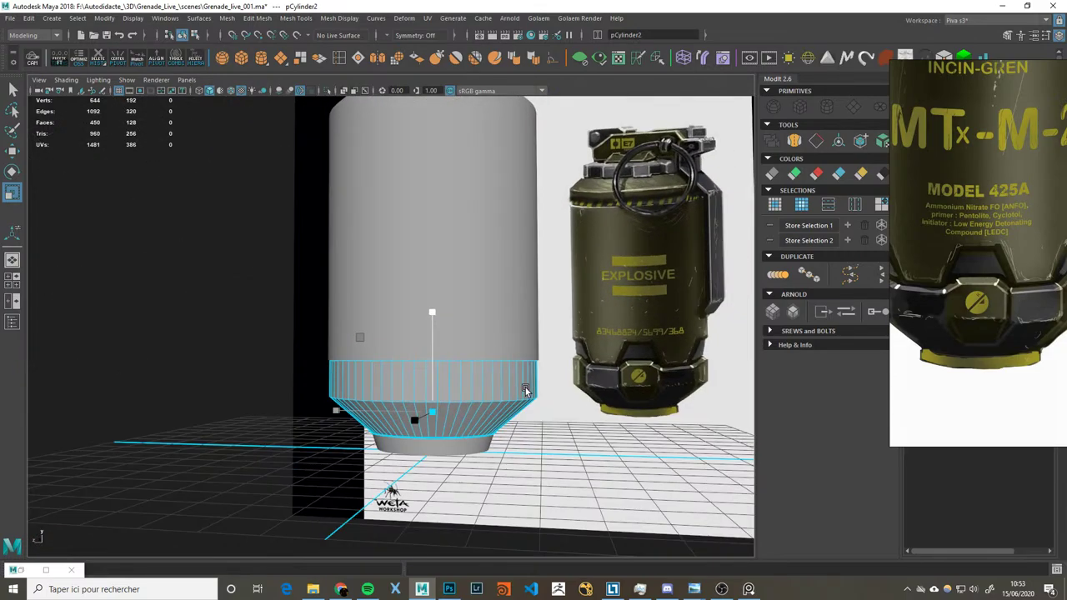
Step: Switch to the two-viewport layout and frame the main cylinder, Cylinder_001
click(452, 393)
key(space)
scroll(240, 378, up, 1)
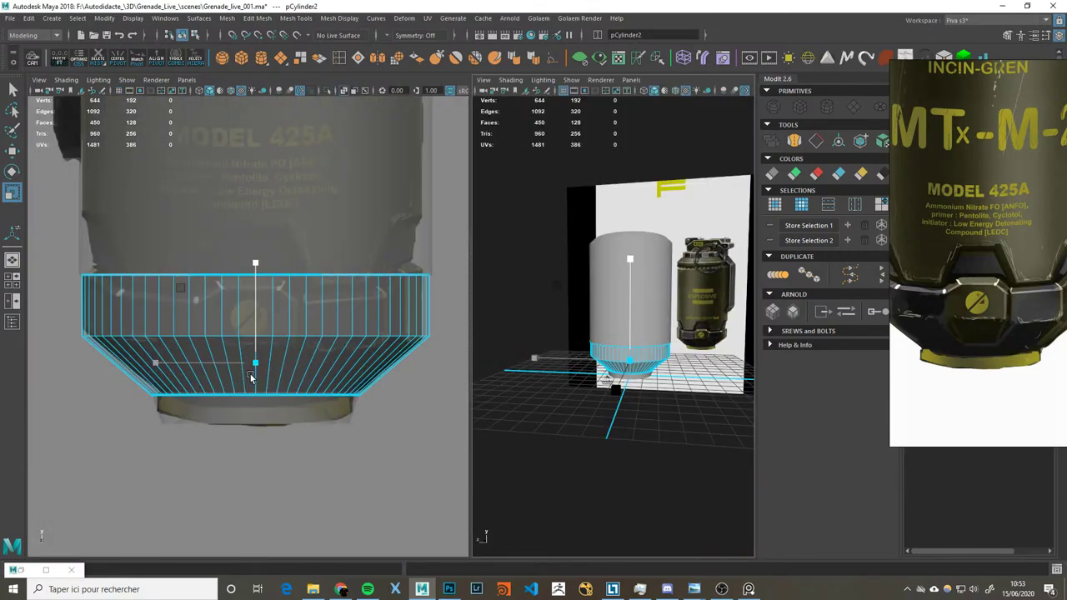
scroll(285, 368, up, 1)
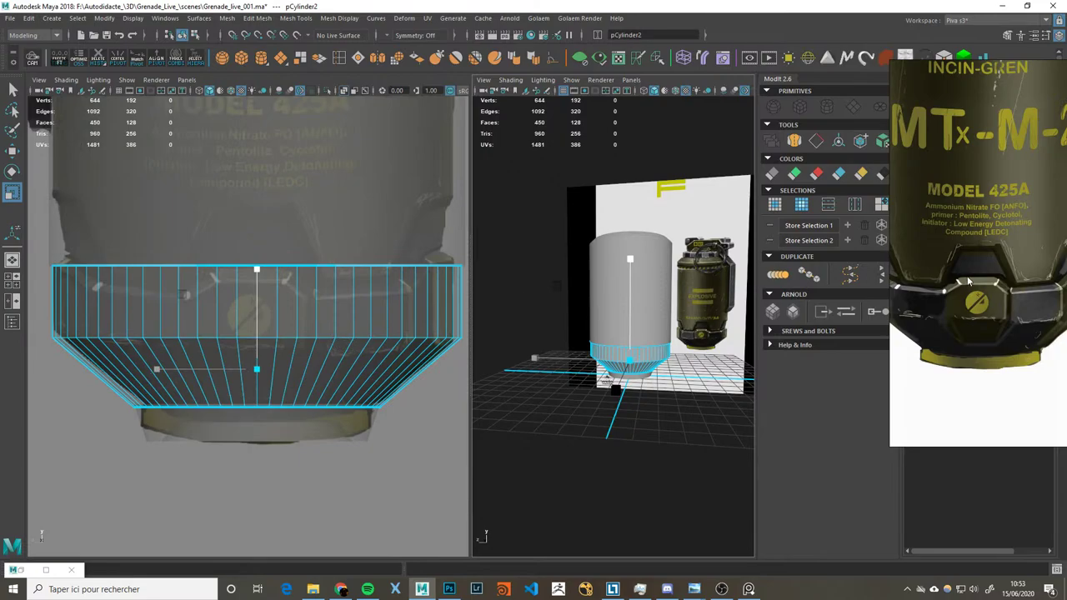
scroll(375, 284, down, 5)
scroll(350, 304, up, 2)
click(335, 310)
key(f)
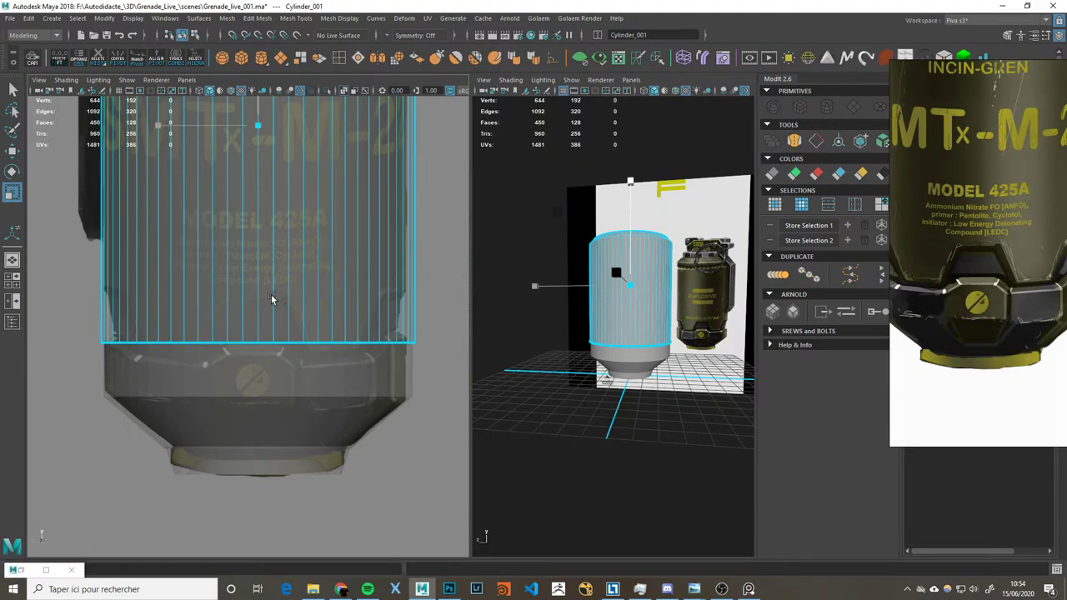
Step: Insert an edge loop near the main cylinder's bottom with the Insert Edge Loop tool
key(y)
click(367, 287)
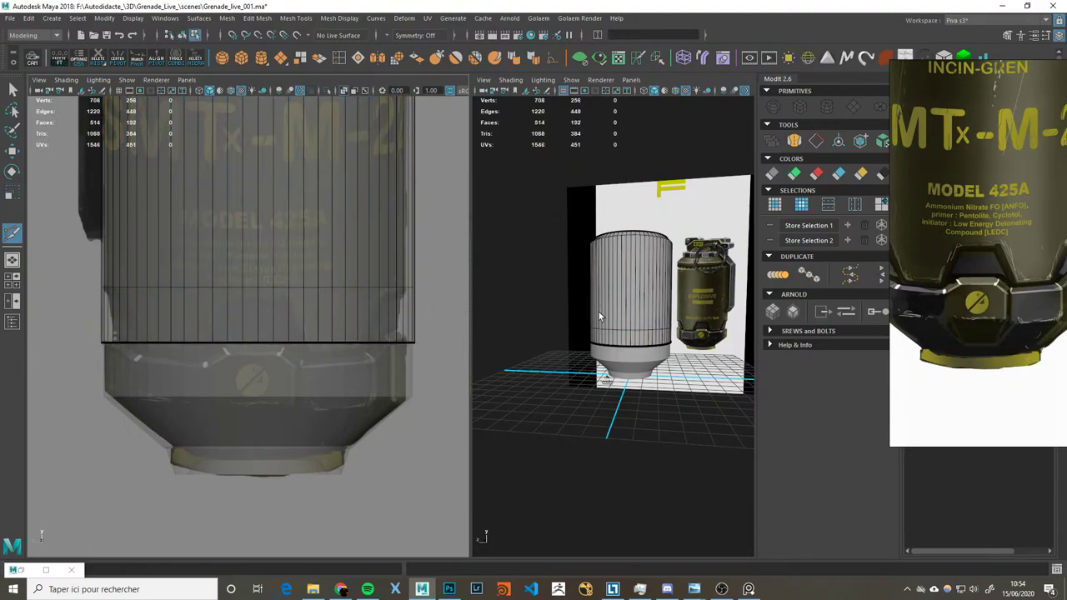
key(space)
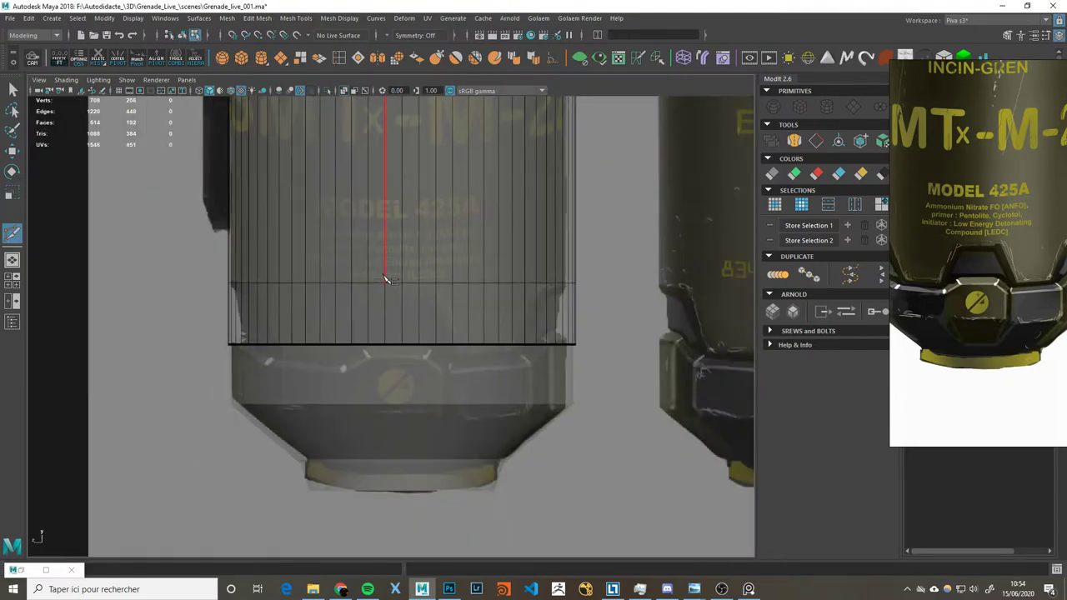
key(space)
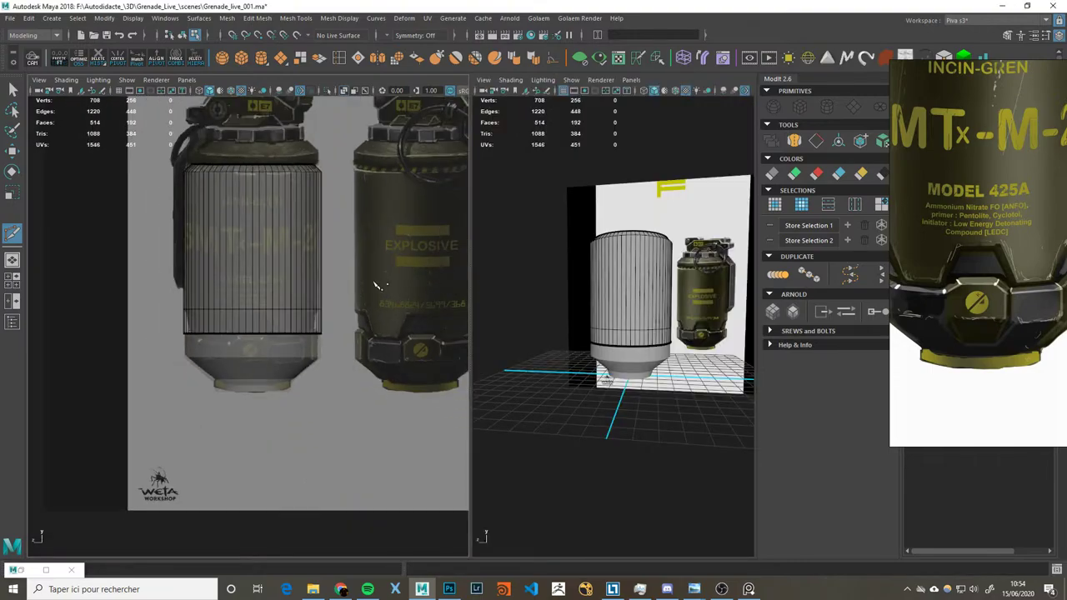
scroll(259, 317, up, 5)
scroll(946, 256, down, 2)
scroll(981, 343, up, 2)
scroll(982, 333, down, 1)
scroll(984, 281, up, 1)
key(f)
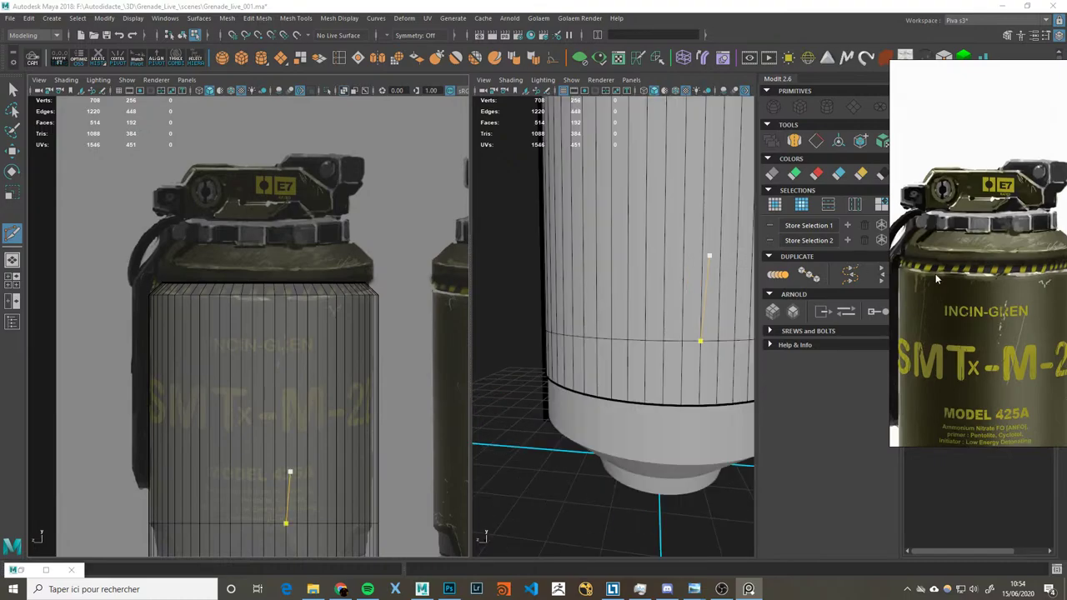
Step: Select the main cylinder's top edge loop in the perspective view
scroll(979, 278, up, 1)
scroll(965, 275, up, 1)
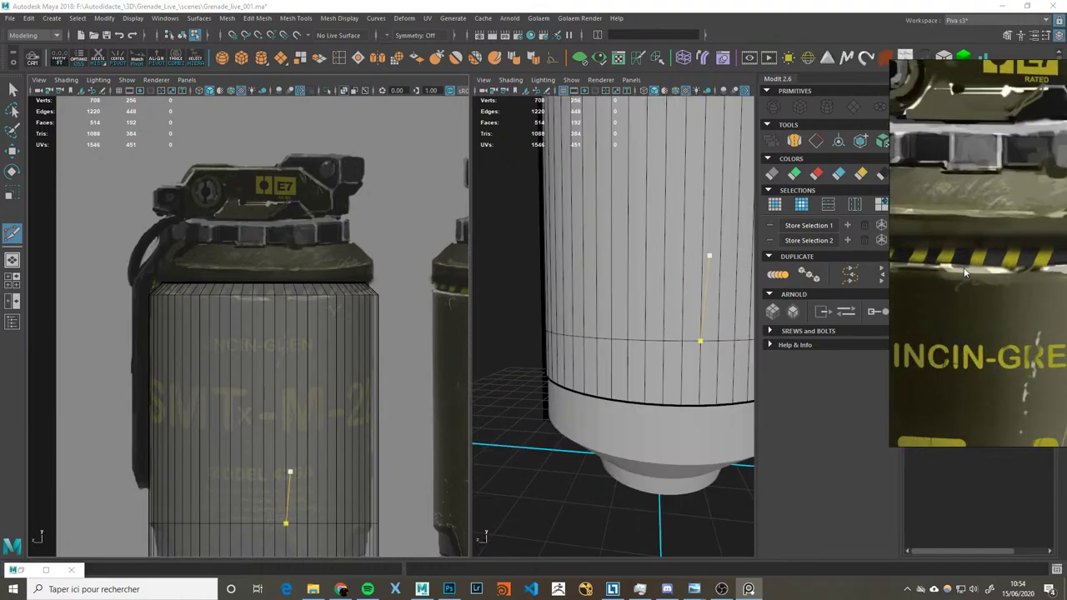
scroll(968, 275, up, 1)
scroll(980, 291, down, 1)
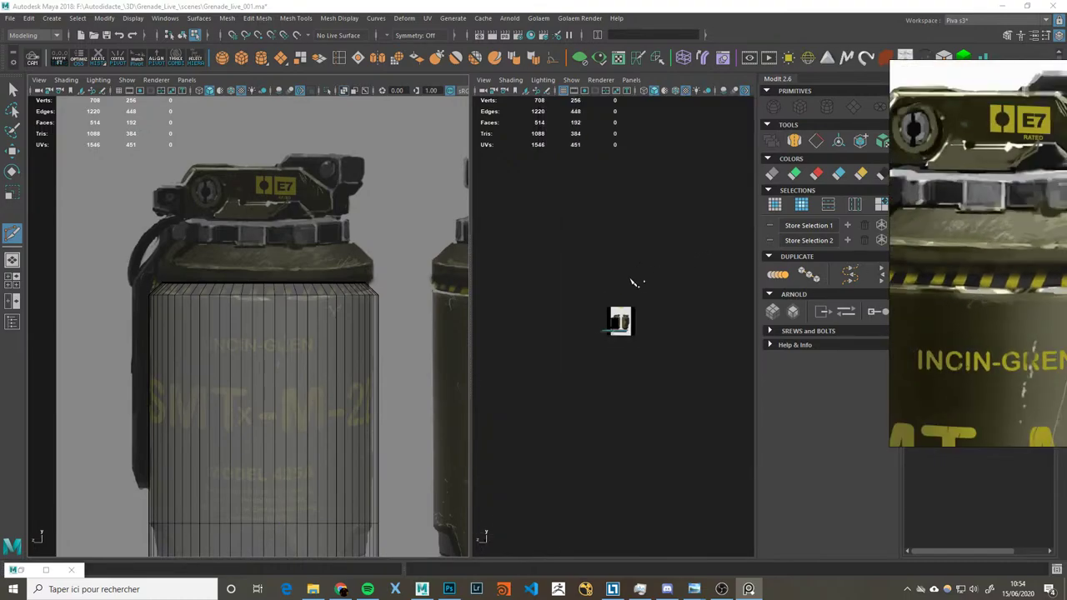
scroll(596, 391, up, 3)
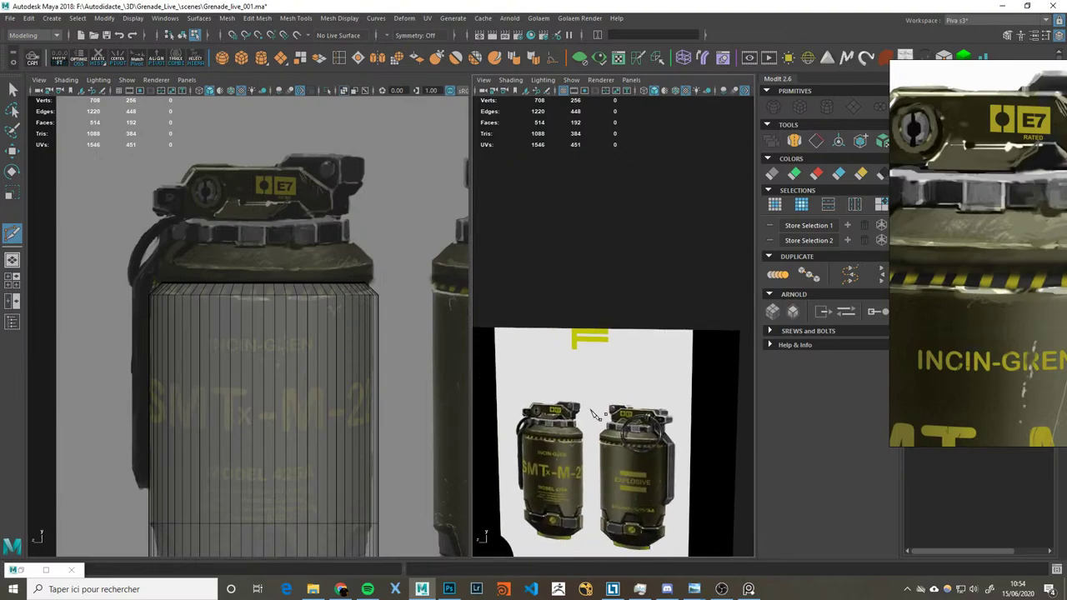
key(q)
alt+drag(589, 385, 623, 372)
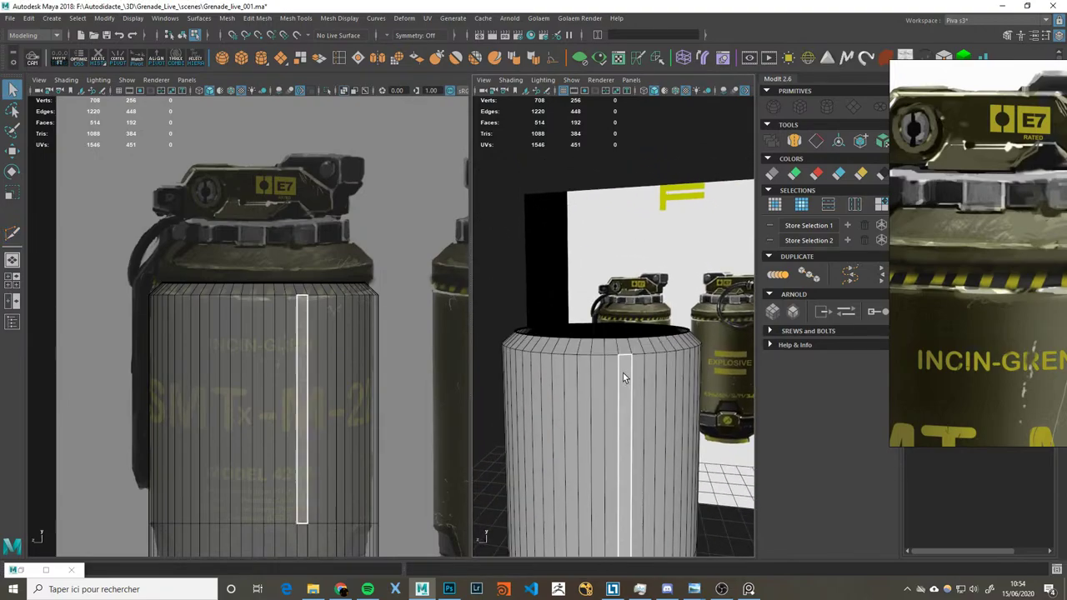
double_click(630, 337)
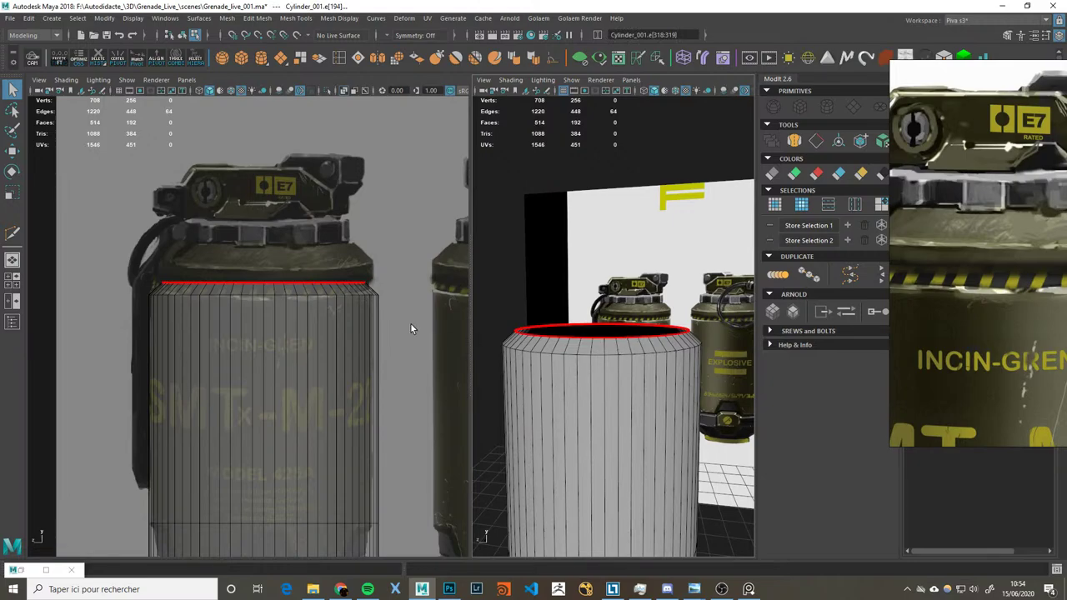
Step: Create a new polygon cylinder with 64 axis subdivisions
click(835, 111)
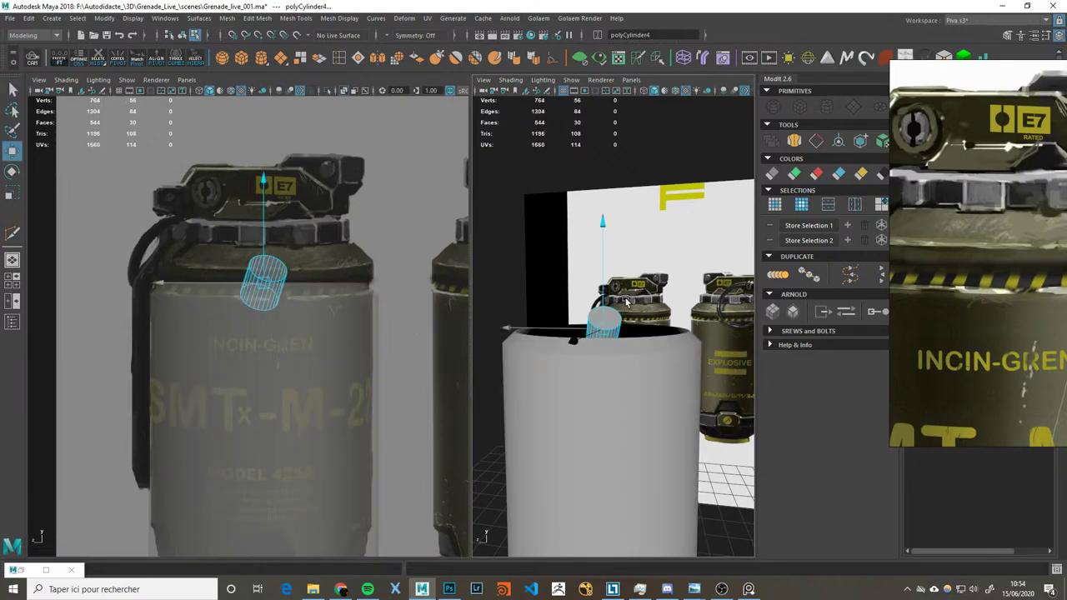
key(ctrl+z)
alt+right_drag(600, 345, 335, 403)
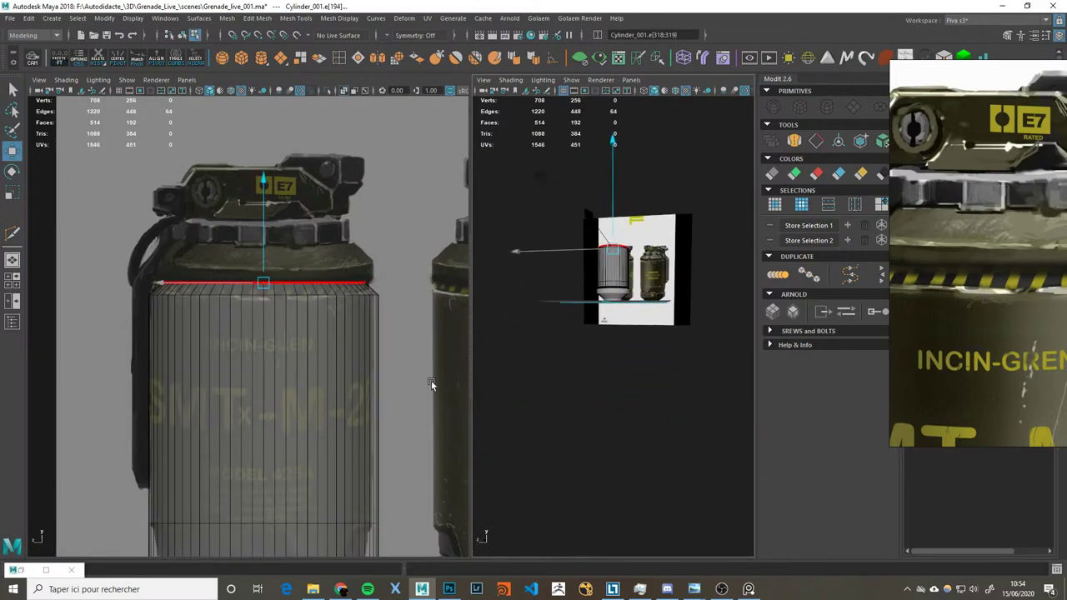
alt+middle_drag(335, 403, 292, 312)
mouse_move(292, 311)
right_down()
mouse_move(281, 312)
mouse_move(365, 288)
right_up()
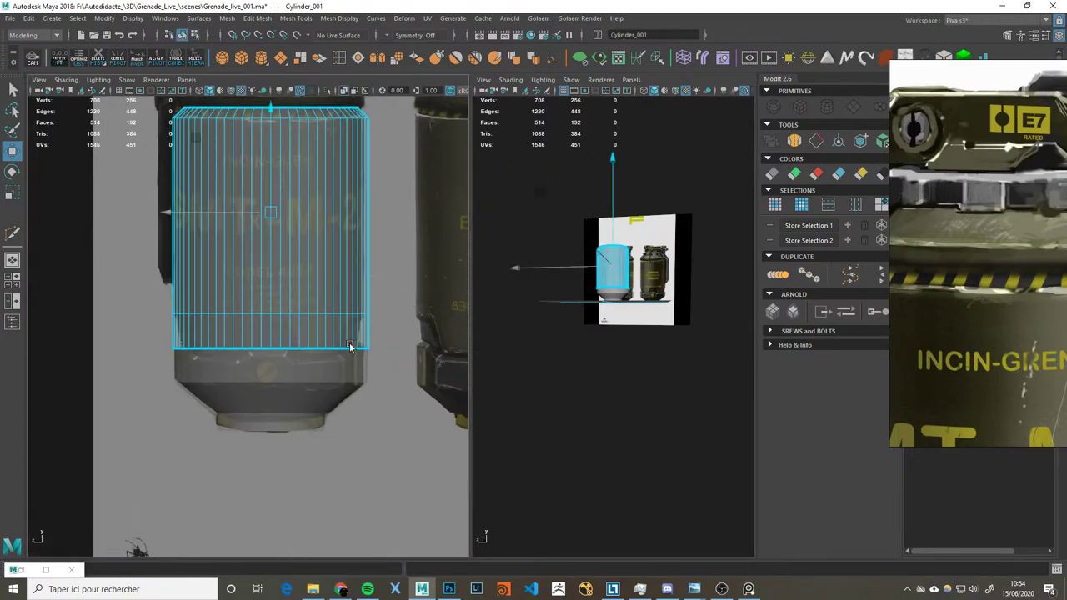
click(261, 58)
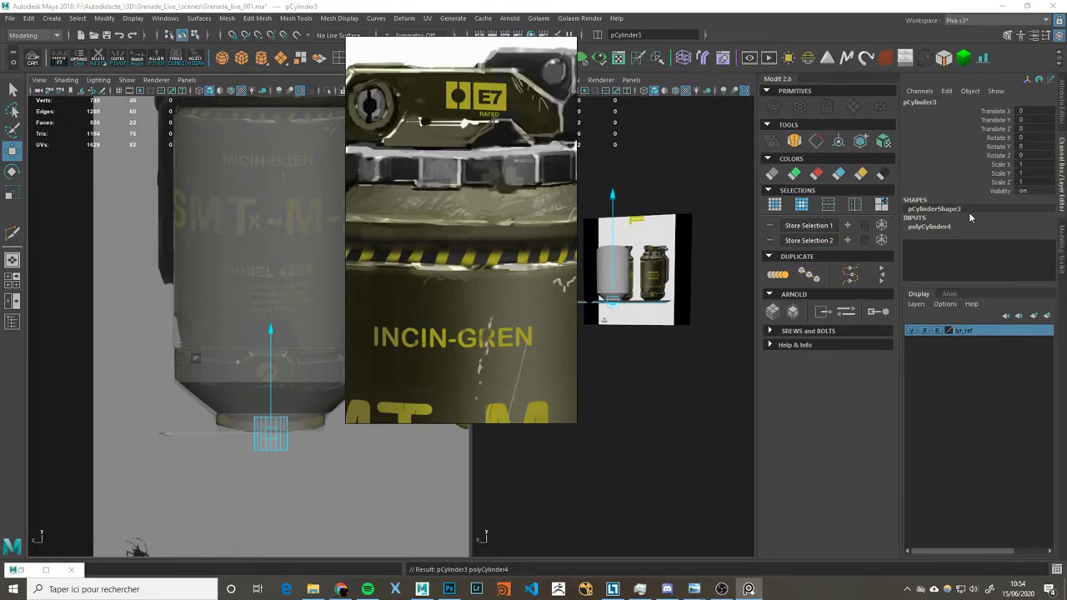
click(951, 226)
text(4)
key(Return)
Step: Move the new cylinder up to the grenade's top and scale it to the body's width
drag(500, 311, 1007, 417)
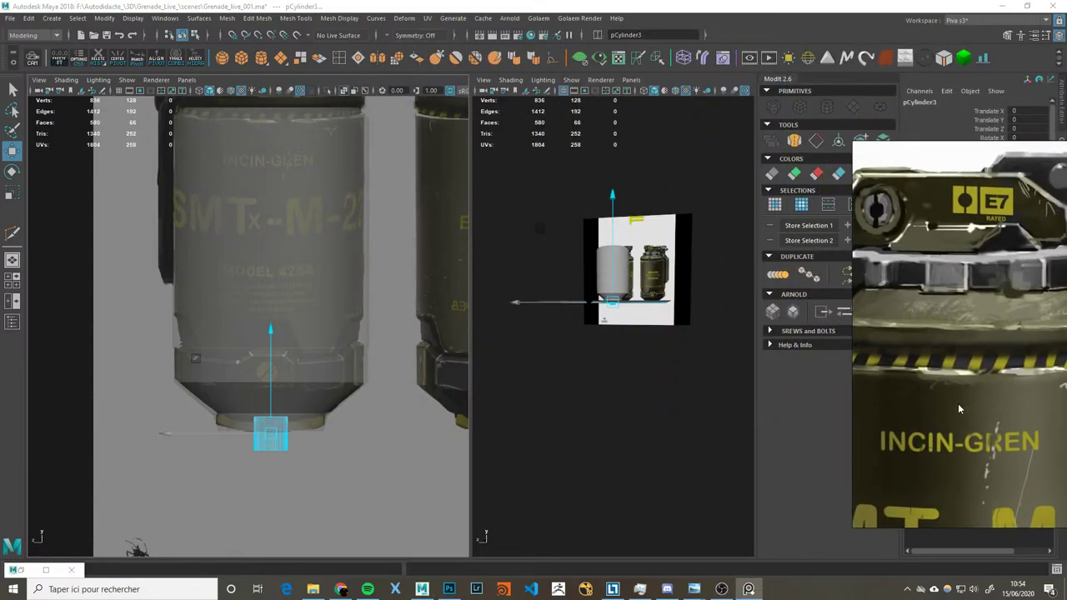
drag(271, 350, 292, 120)
alt+middle_drag(291, 120, 325, 359)
drag(300, 337, 305, 219)
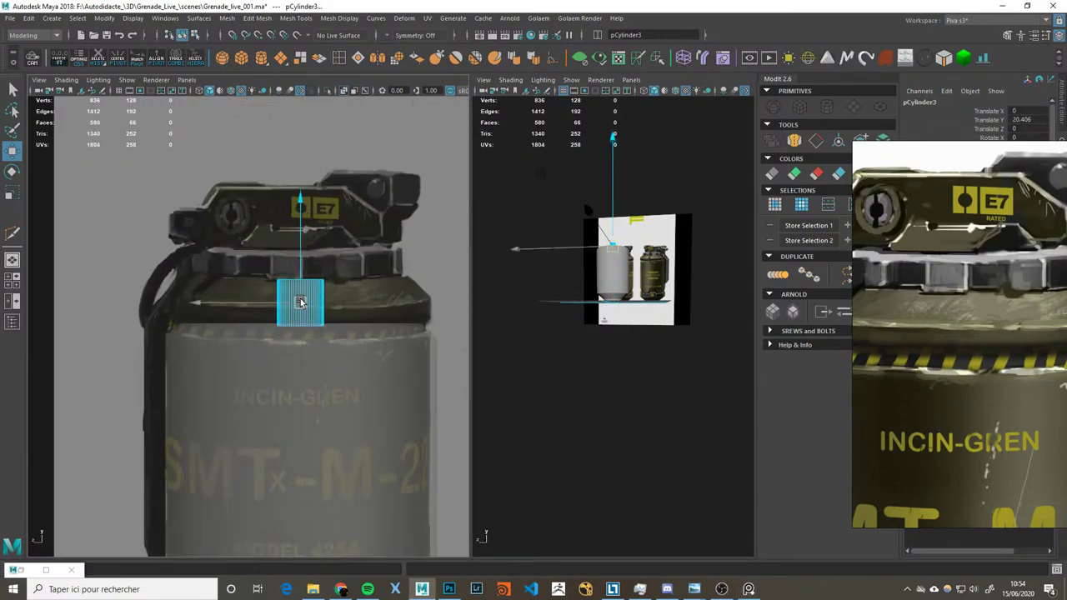
key(r)
drag(300, 302, 486, 297)
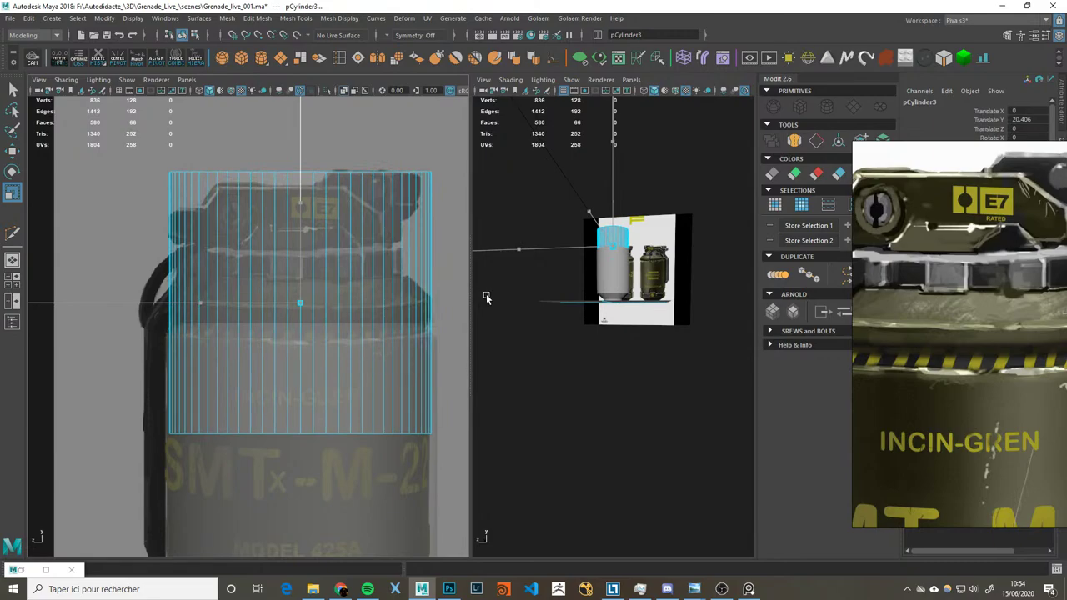
scroll(990, 340, down, 2)
scroll(1000, 337, down, 2)
scroll(958, 323, down, 2)
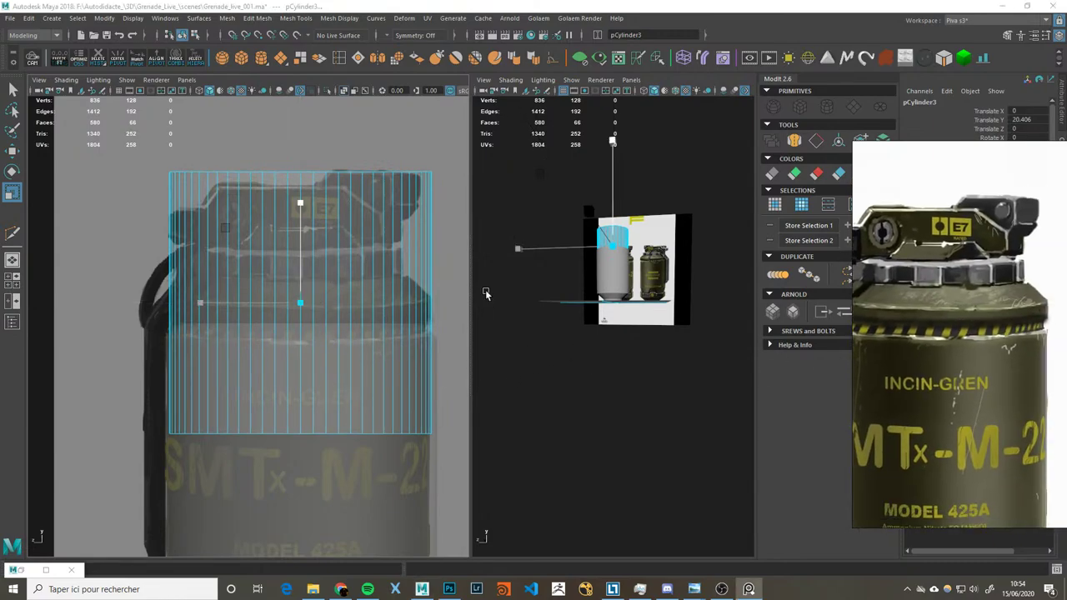
scroll(613, 300, up, 2)
Step: Isolate the new cylinder and delete its top and bottom cap faces
click(615, 315)
mouse_move(615, 315)
alt+mouse_down()
mouse_move(613, 380)
mouse_move(610, 322)
alt+mouse_up()
click(598, 344)
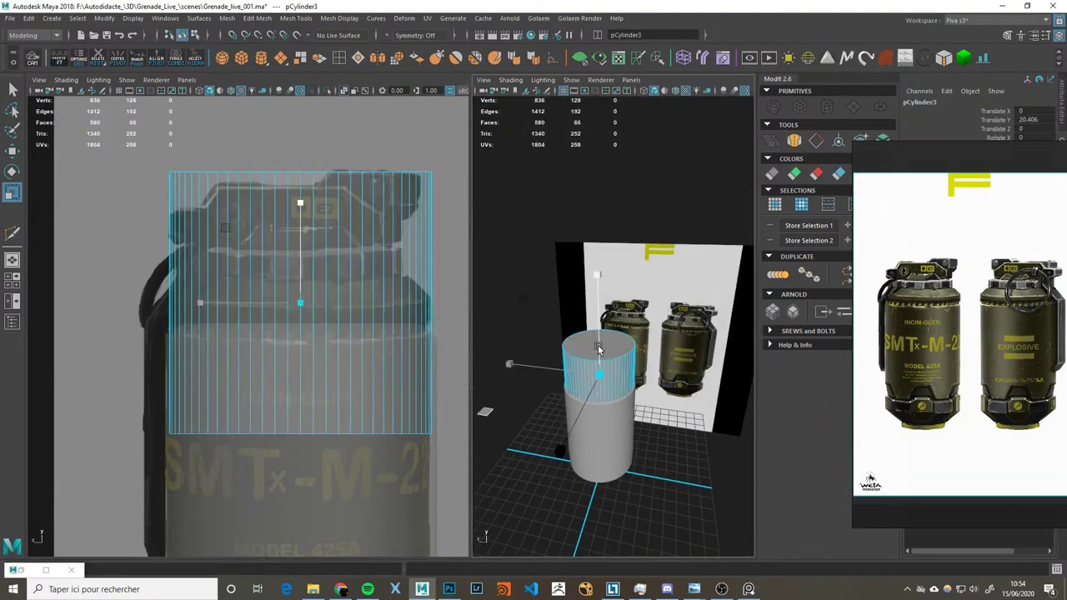
key(ctrl+1)
alt+drag(606, 347, 621, 304)
right_drag(621, 305, 619, 350)
click(621, 333)
alt+drag(621, 333, 667, 351)
shift+click(596, 354)
key(Delete)
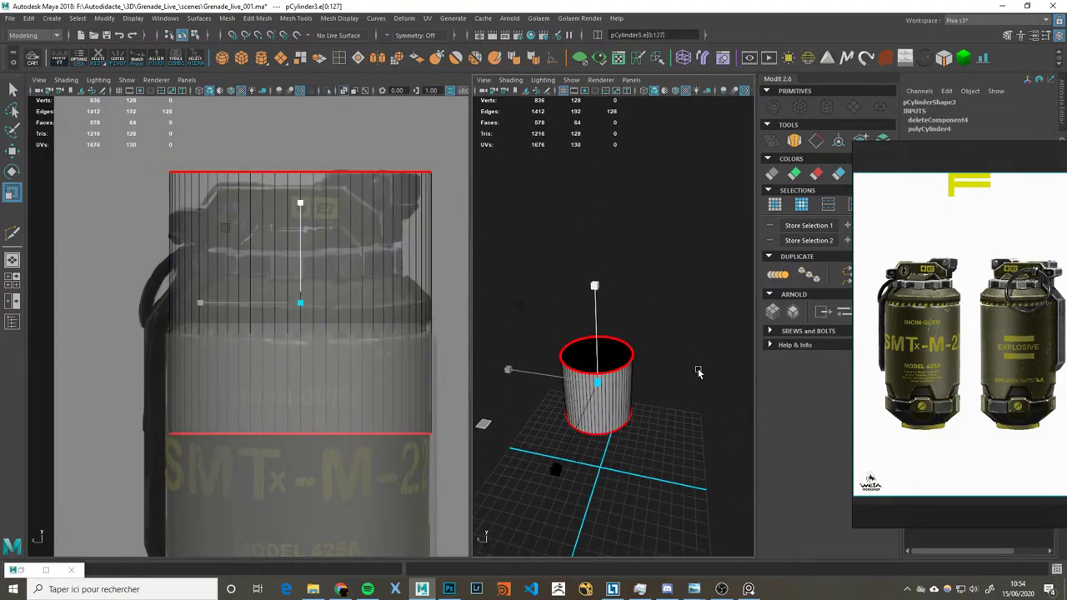
Step: Select the tube's top vertex ring and move it down to shorten the tube
key(F8)
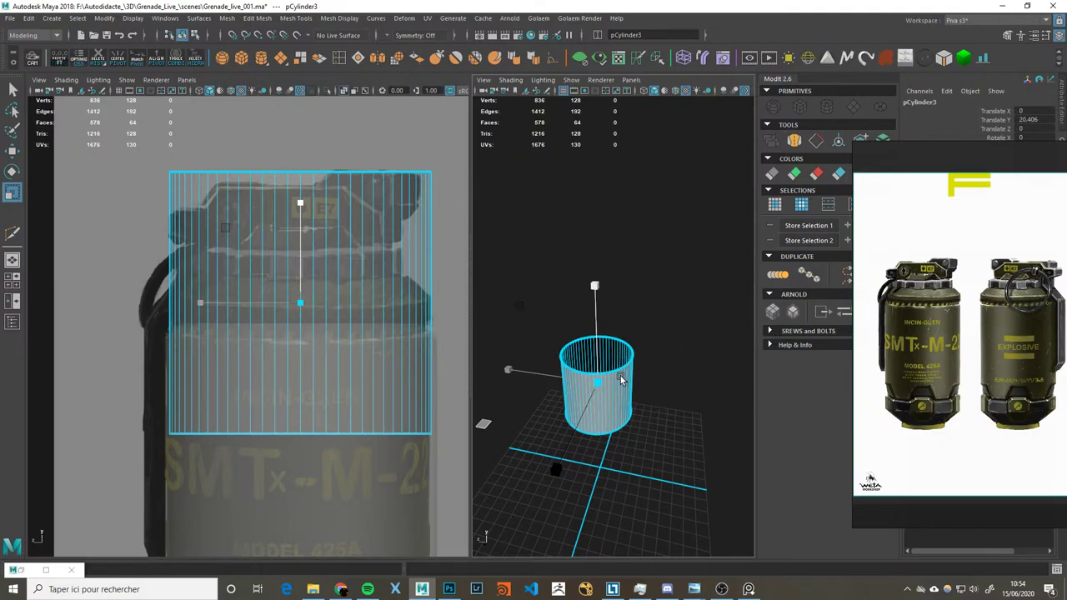
alt+drag(621, 379, 658, 350)
key(F9)
drag(679, 292, 494, 336)
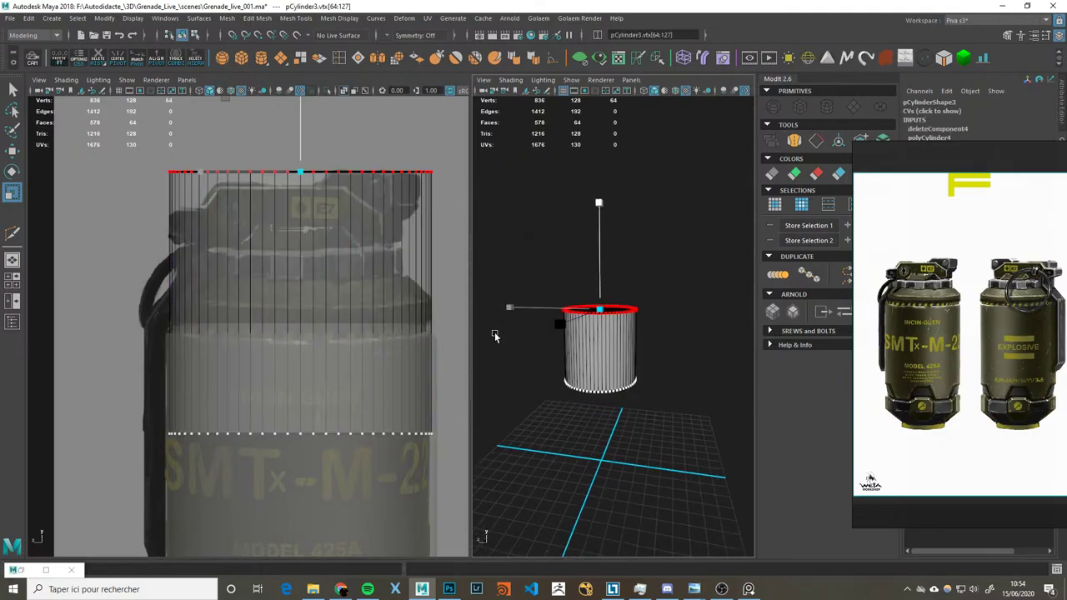
key(w)
click(603, 262)
key(ctrl+z)
mouse_move(585, 277)
mouse_down()
mouse_move(675, 360)
mouse_move(670, 375)
mouse_up()
Step: Raise the tube's bottom vertex ring to squash it into a thin band
drag(645, 330, 525, 359)
drag(530, 307, 664, 365)
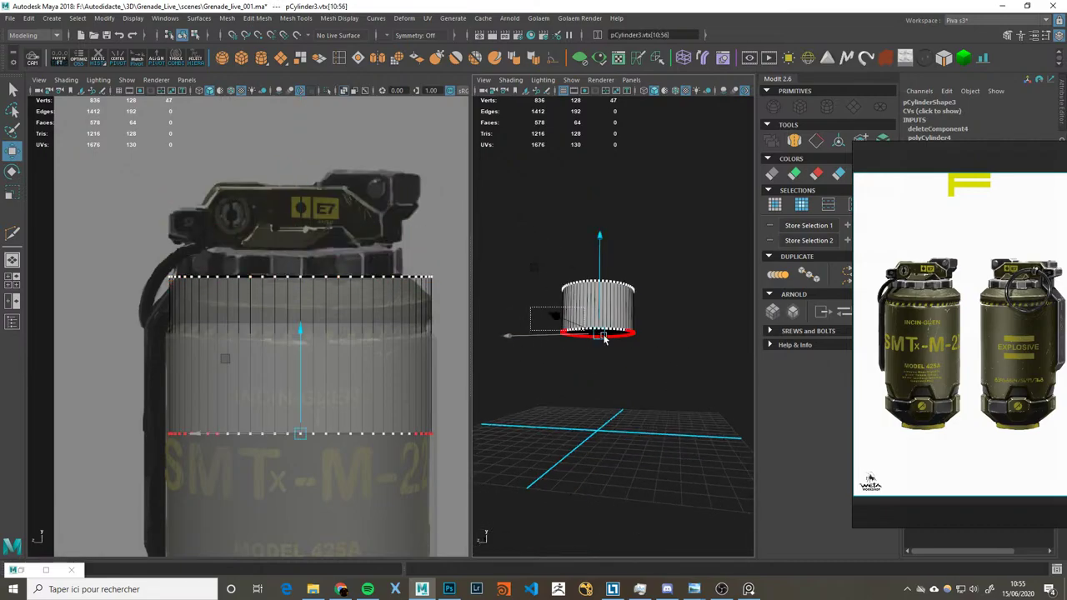
drag(605, 282, 605, 264)
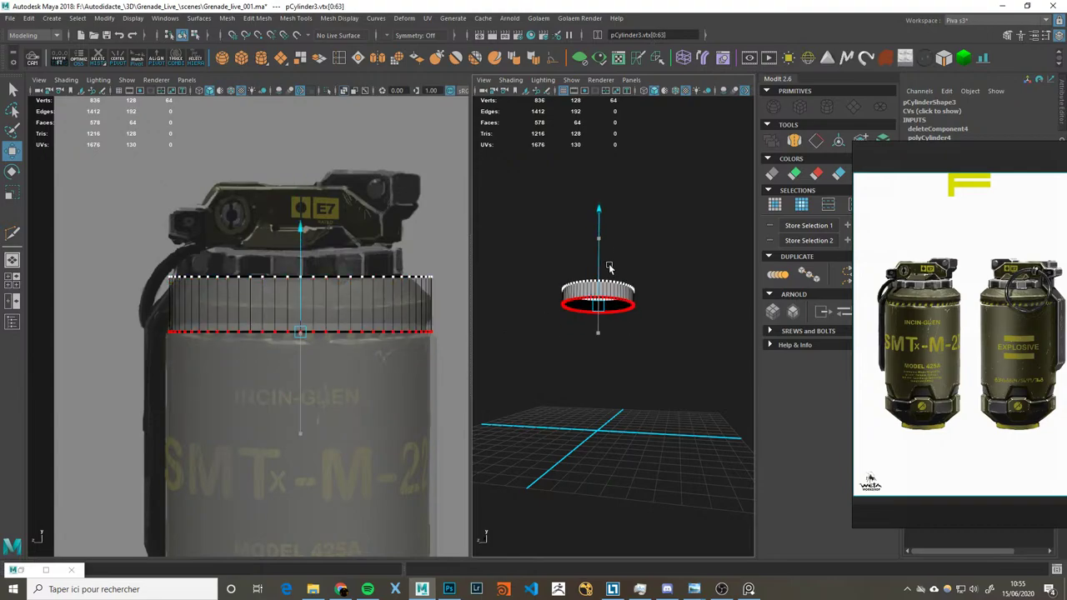
scroll(349, 327, up, 1)
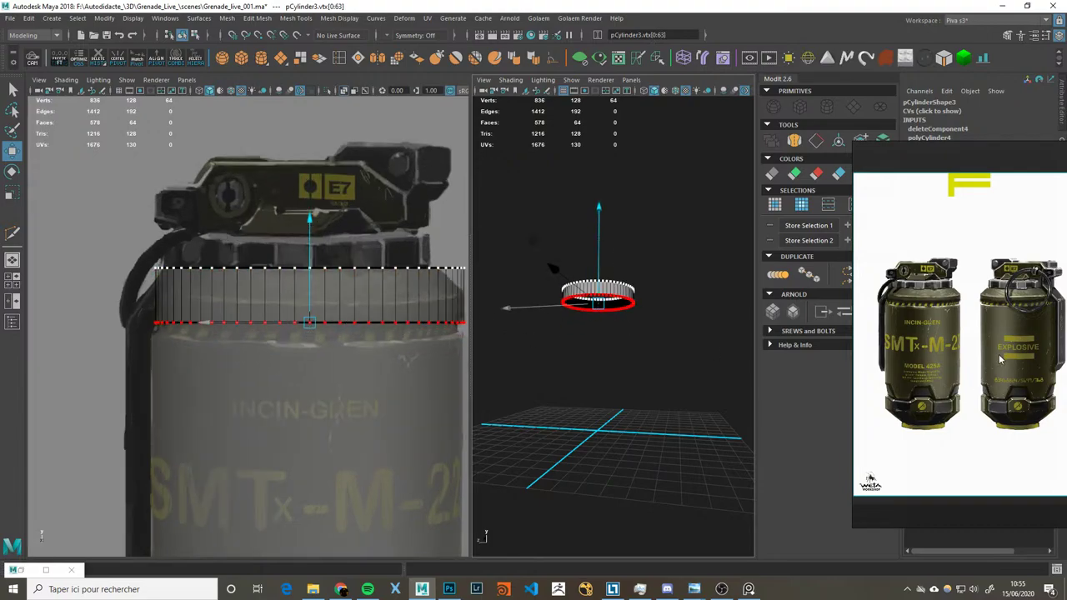
scroll(1000, 360, up, 5)
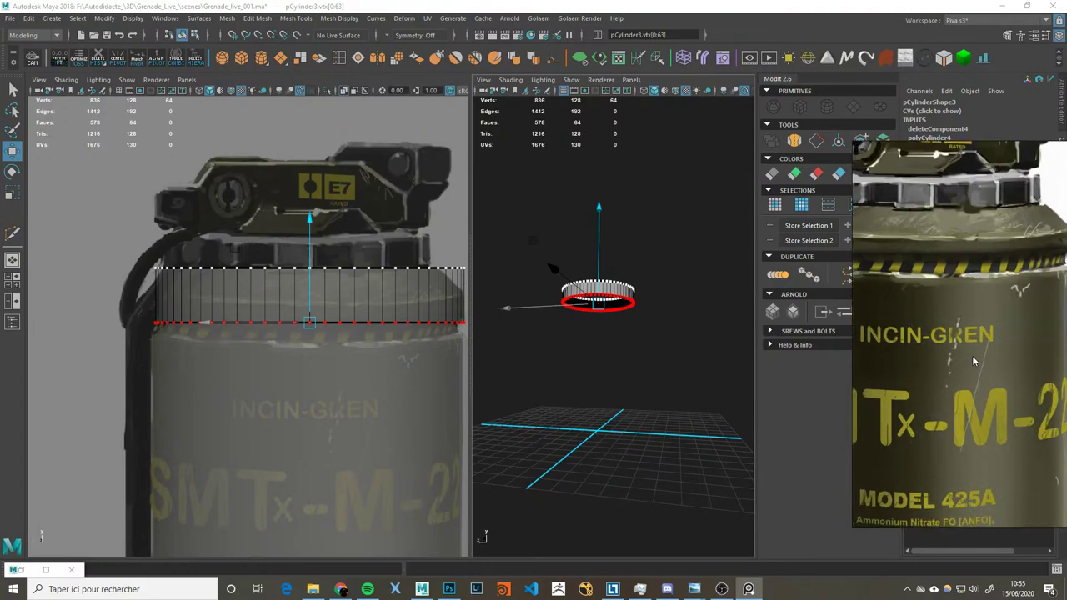
scroll(975, 360, down, 2)
scroll(980, 362, down, 2)
scroll(977, 358, down, 1)
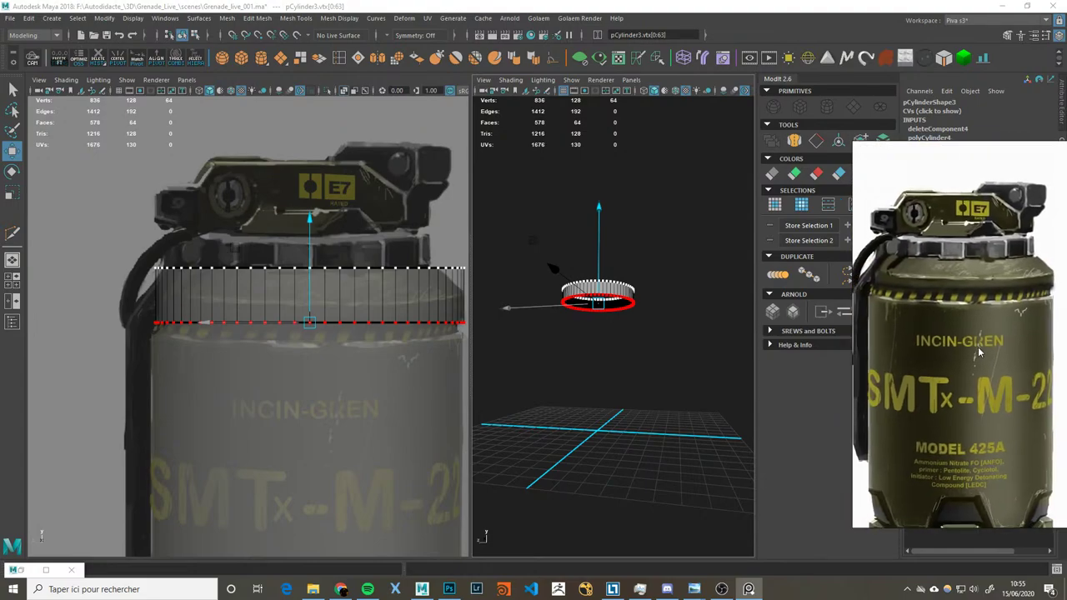
scroll(977, 354, down, 1)
scroll(271, 302, up, 1)
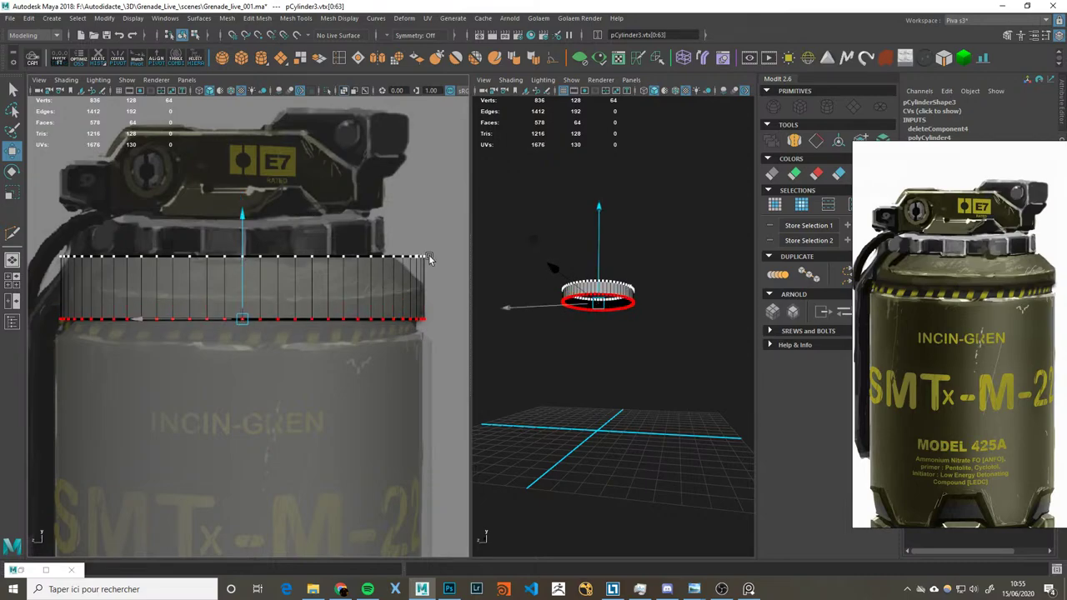
Step: Lower the band's top vertex ring further, convert it to an edge loop, and extrude it
drag(386, 255, 195, 275)
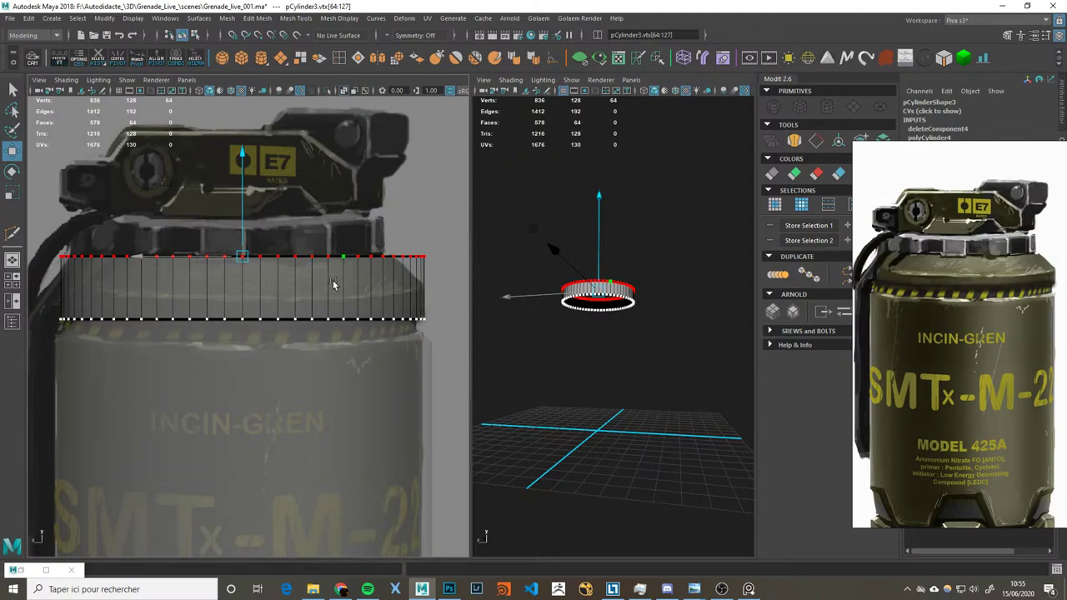
middle_drag(289, 266, 307, 276)
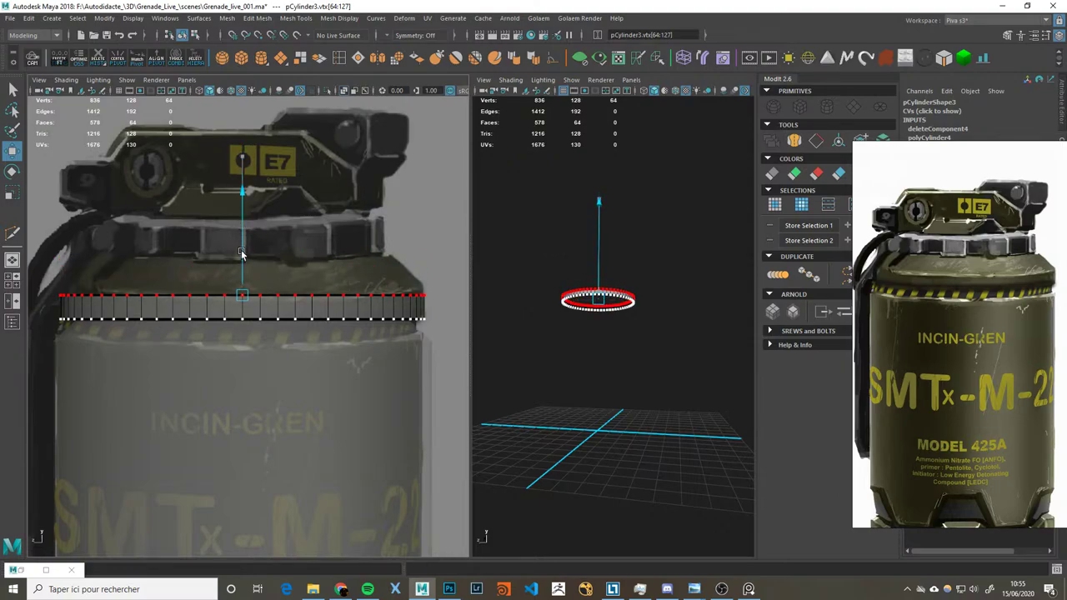
scroll(602, 298, up, 4)
key(ctrl+F10)
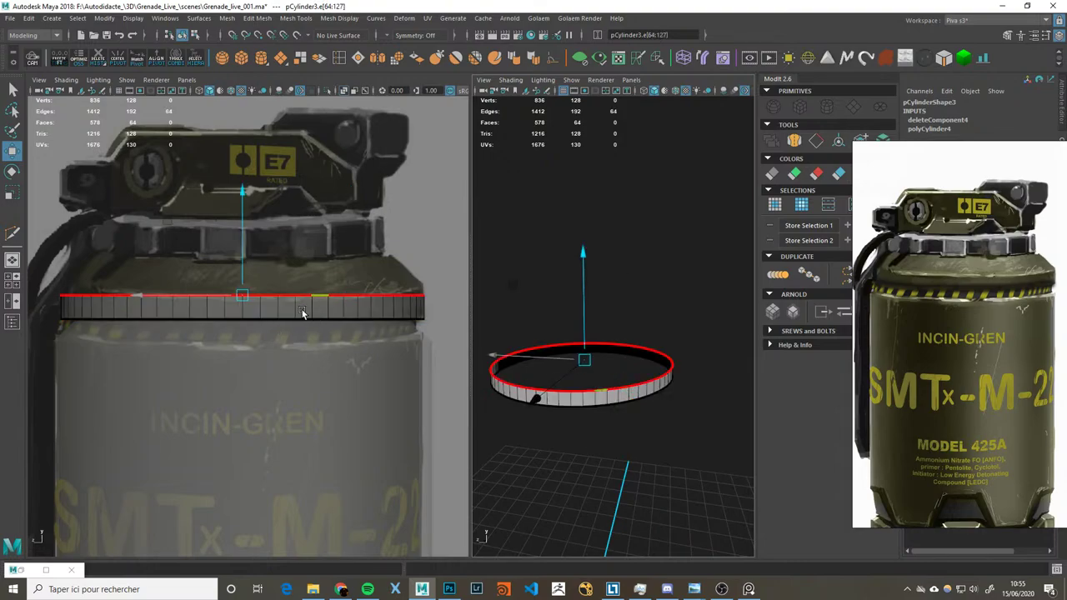
key(ctrl+e)
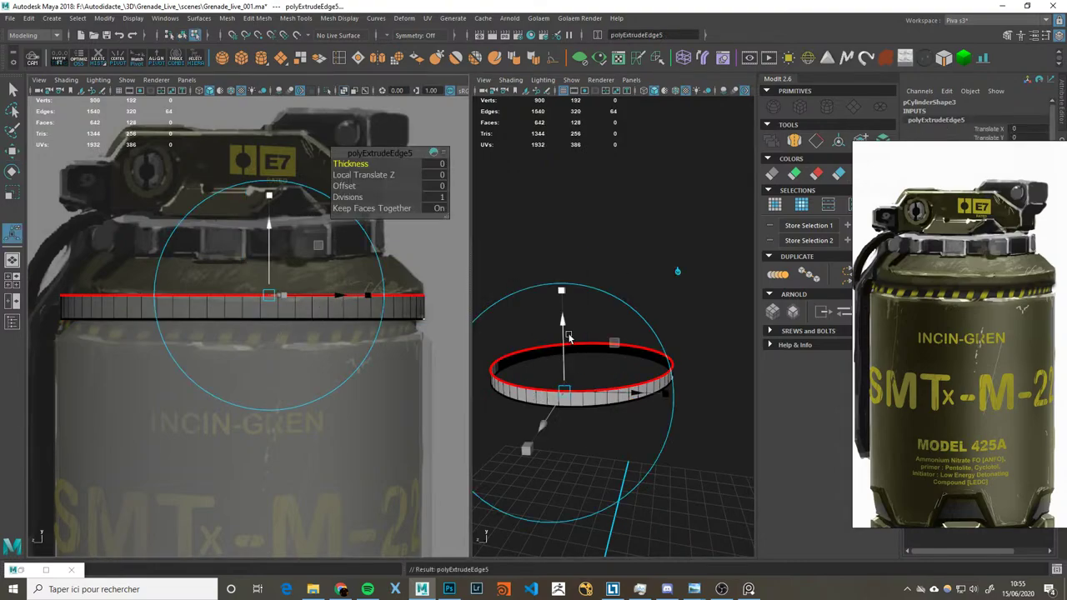
Step: Raise the extruded cap edges and scale them inward into a tapered, sloped top
drag(567, 340, 565, 309)
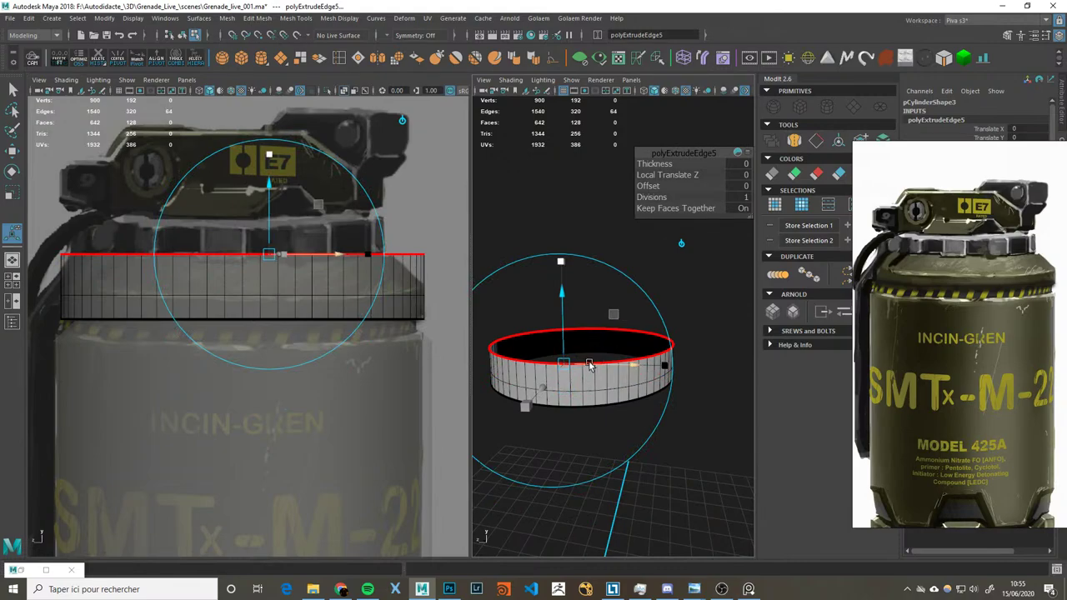
drag(580, 354, 644, 366)
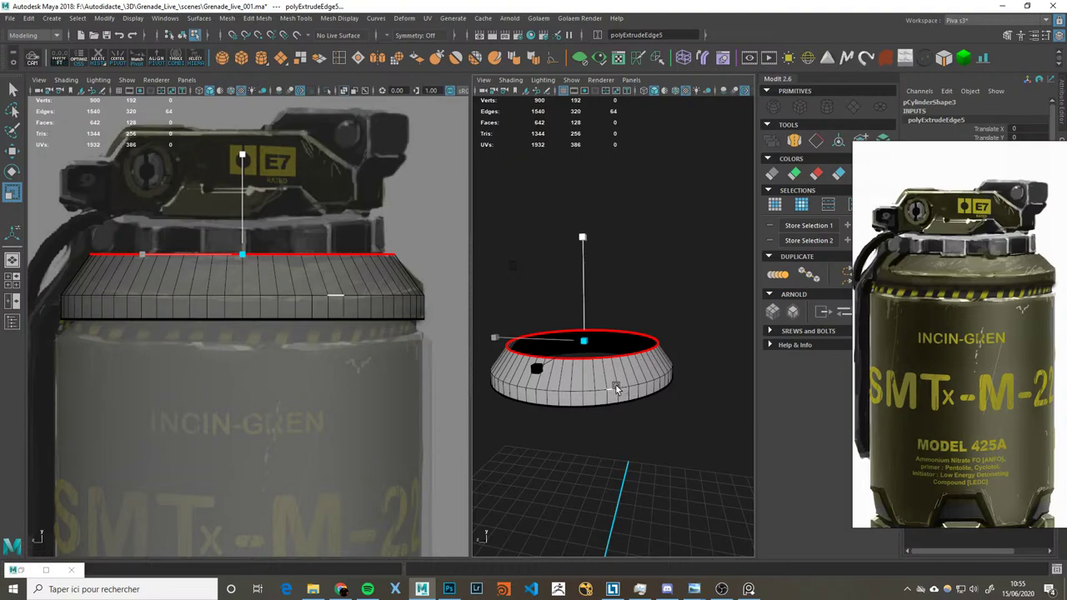
key(F8)
Step: Show the body and references again, test-nudge the cap down, undo it, then pick the body's vertices
key(ctrl+1)
scroll(658, 315, up, 3)
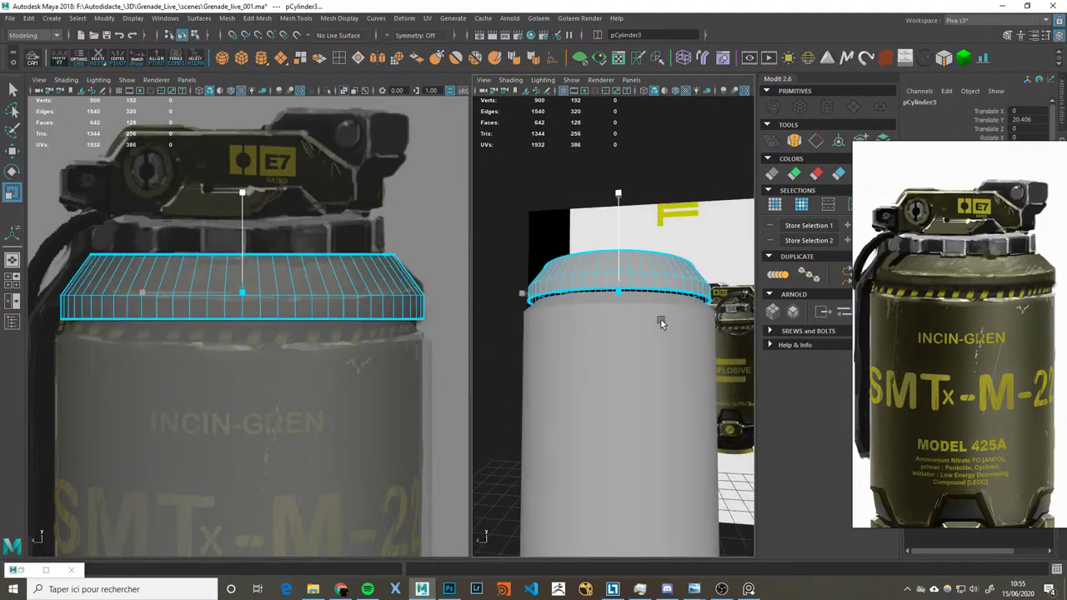
key(space)
scroll(556, 401, down, 2)
scroll(537, 402, up, 2)
scroll(492, 392, up, 1)
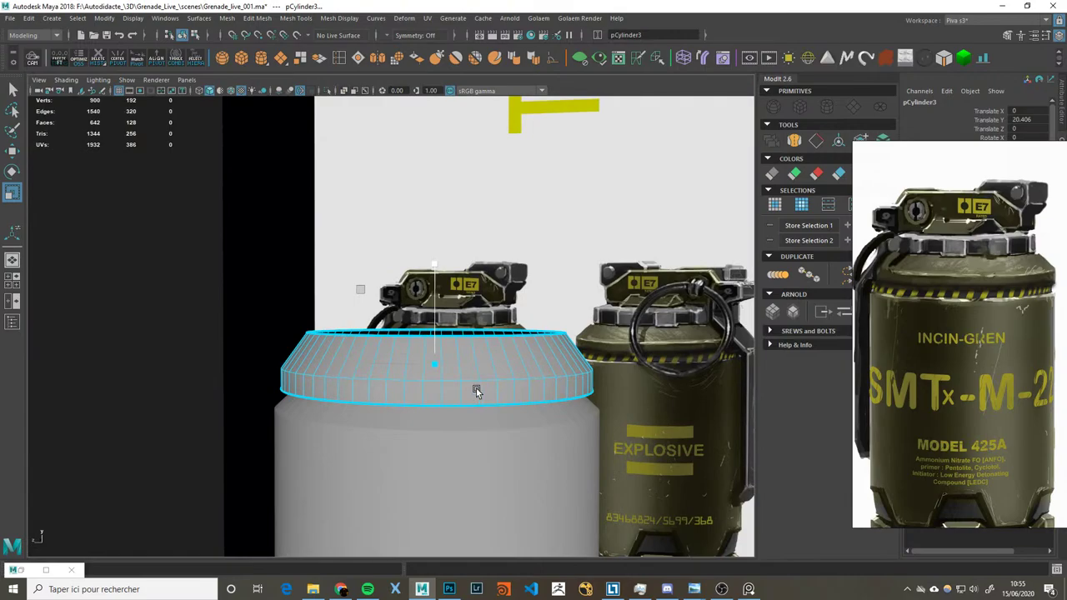
scroll(557, 376, up, 4)
scroll(556, 376, down, 3)
alt+middle_drag(533, 372, 484, 301)
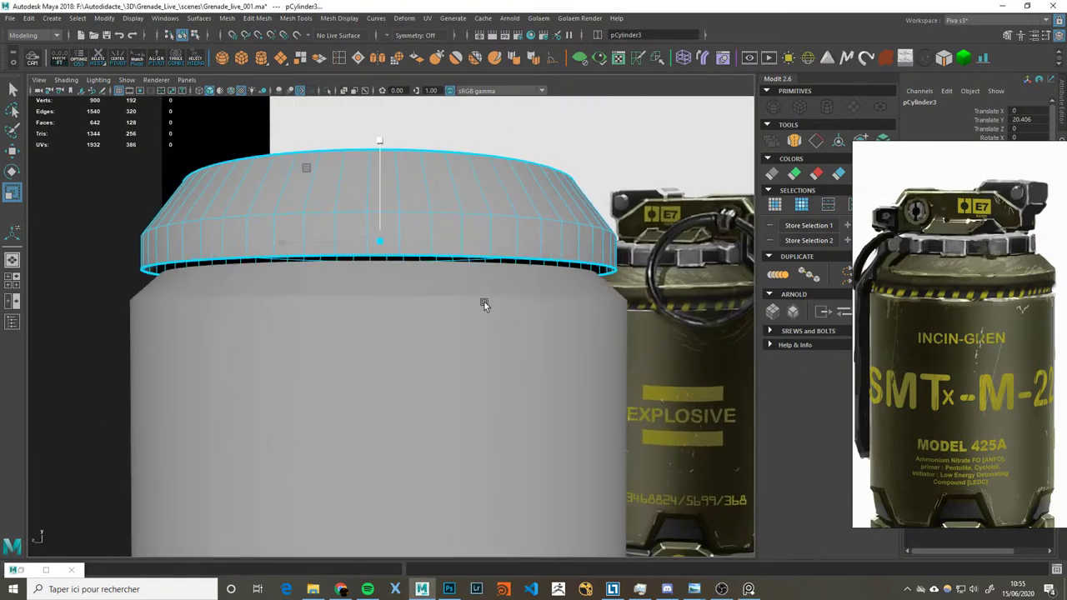
key(w)
mouse_move(384, 216)
middle_down()
mouse_move(379, 201)
mouse_move(376, 209)
middle_up()
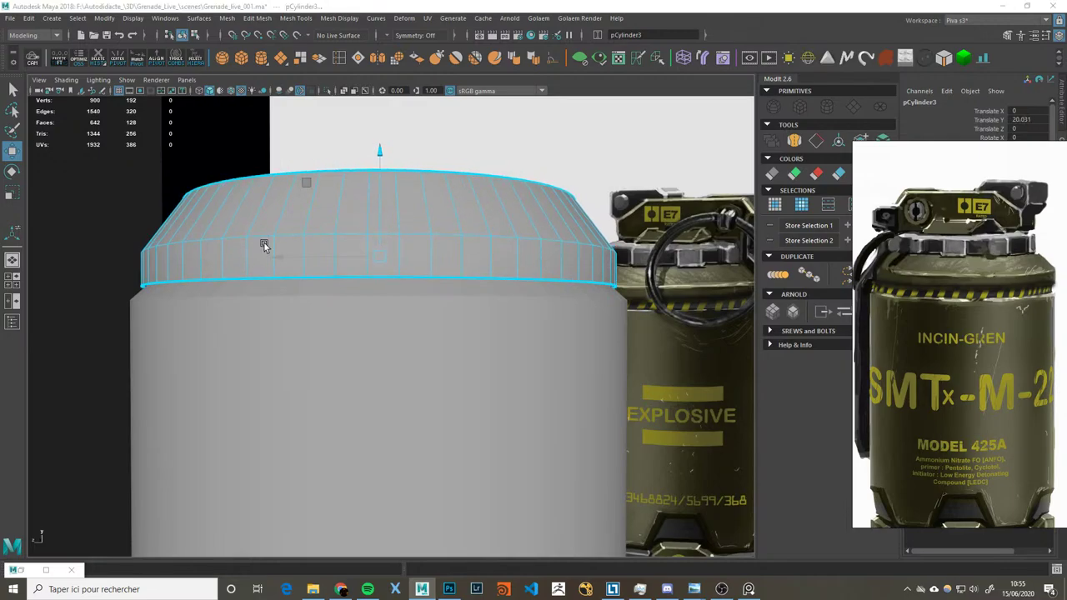
key(space)
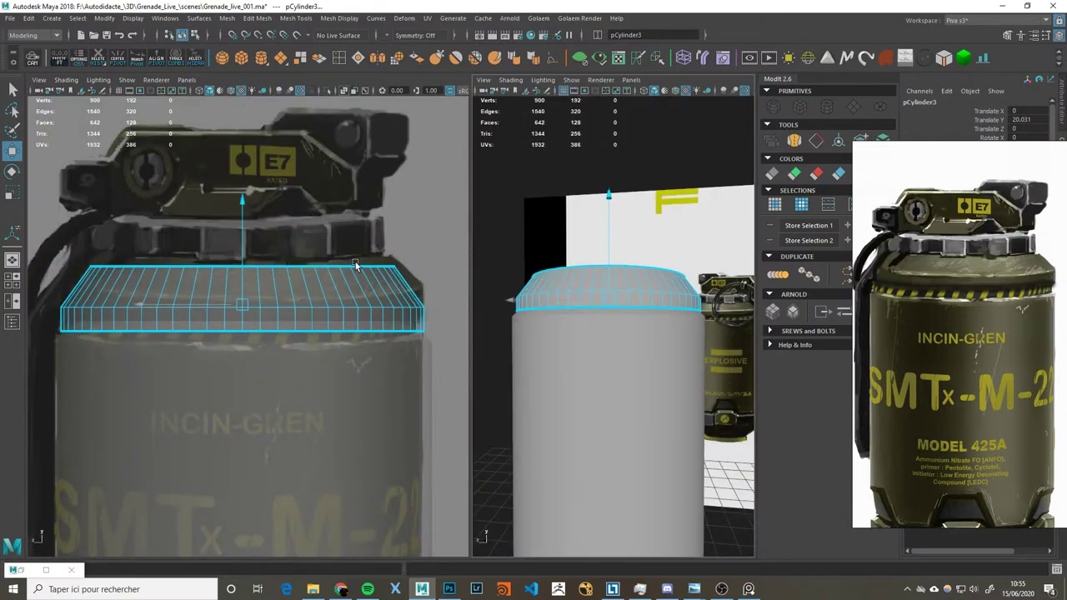
key(ctrl+z)
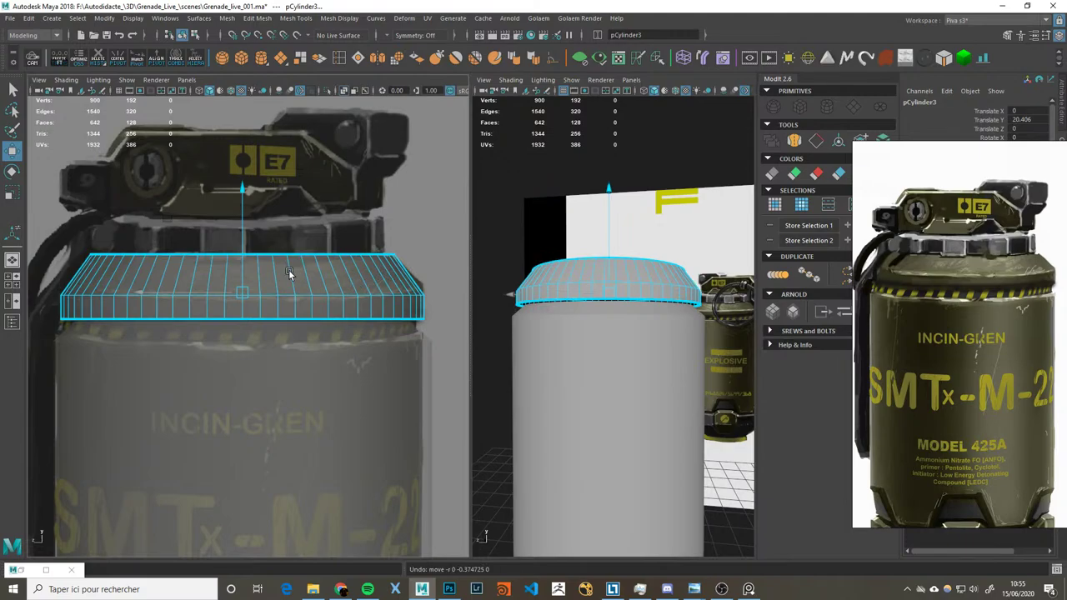
click(634, 362)
key(F9)
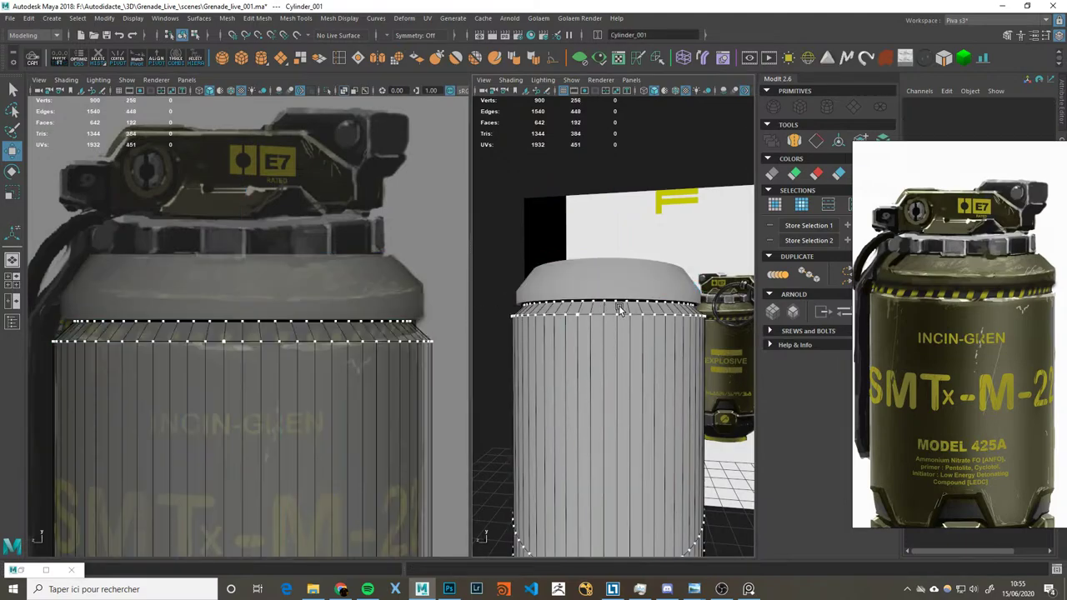
Step: Raise the grenade body's top vertex ring slightly
drag(25, 310, 458, 337)
drag(613, 277, 610, 274)
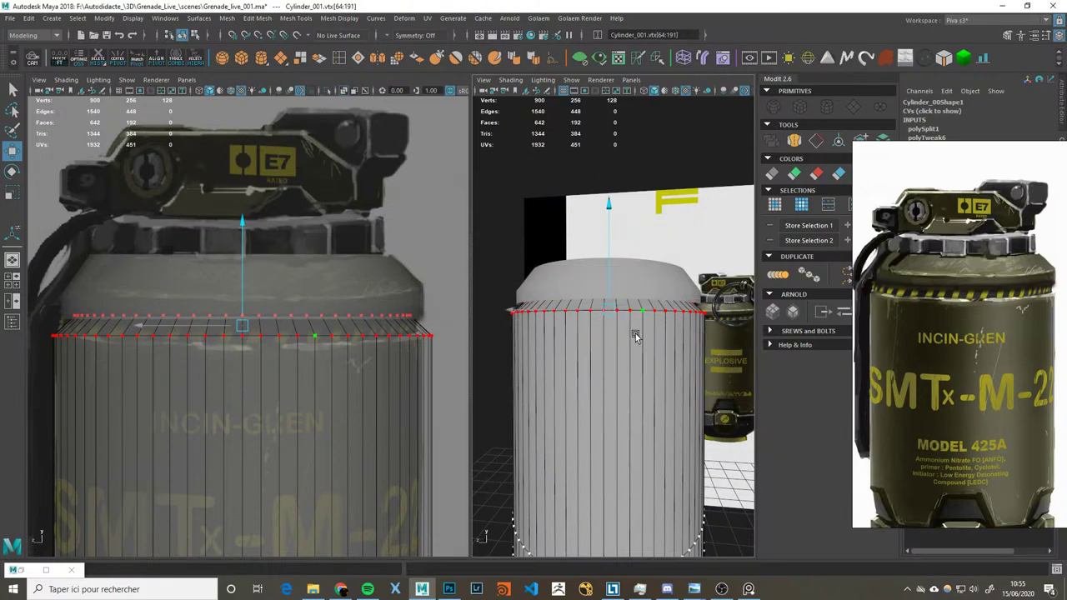
key(space)
Step: Scale the cap's lower edge loop outward slightly
click(540, 235)
double_click(475, 258)
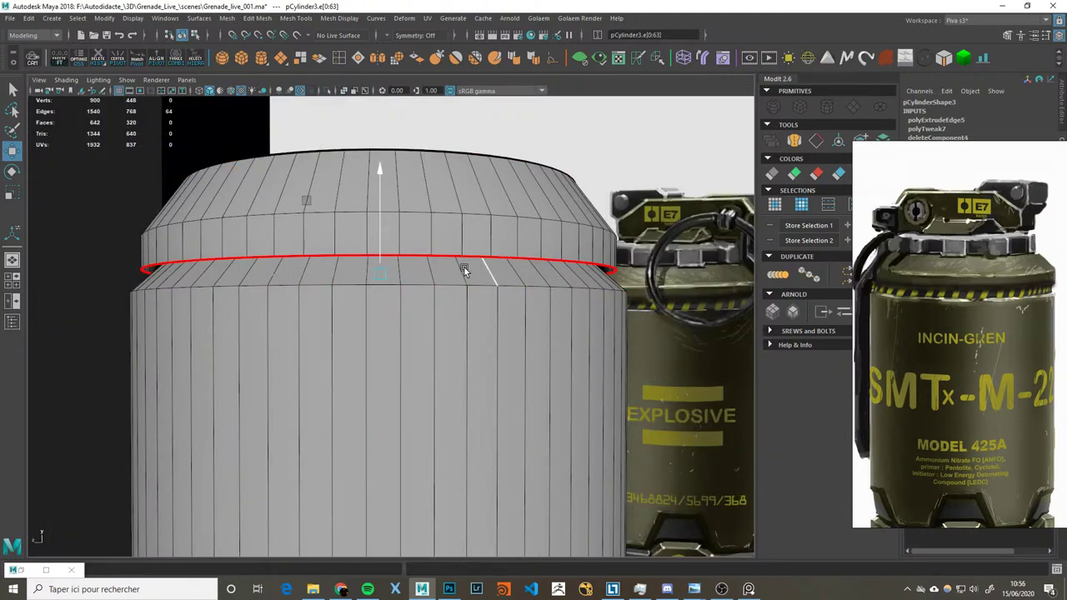
key(r)
middle_drag(372, 274, 399, 265)
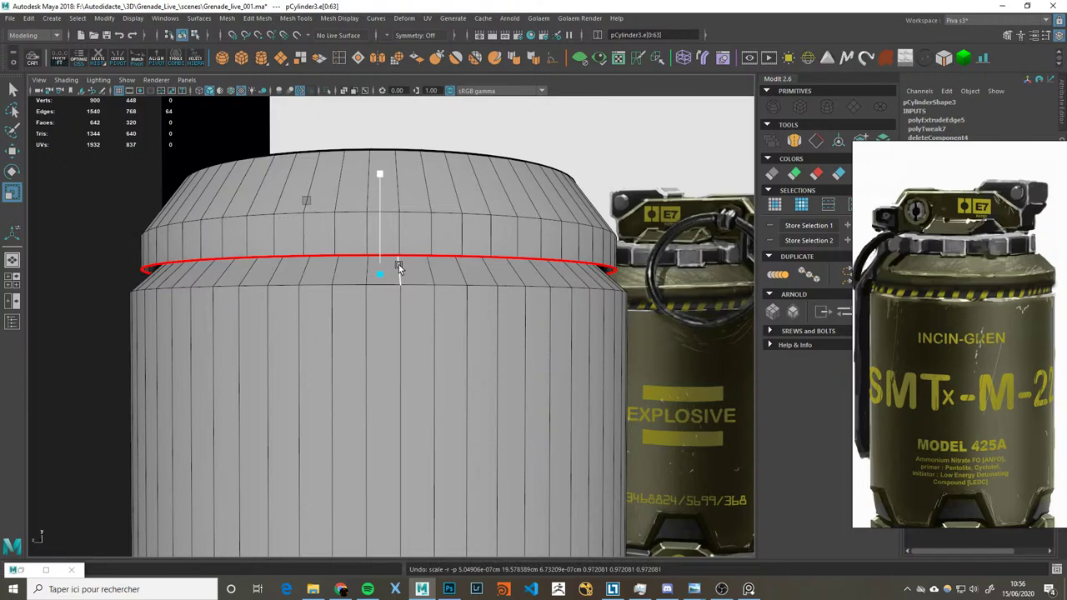
key(F8)
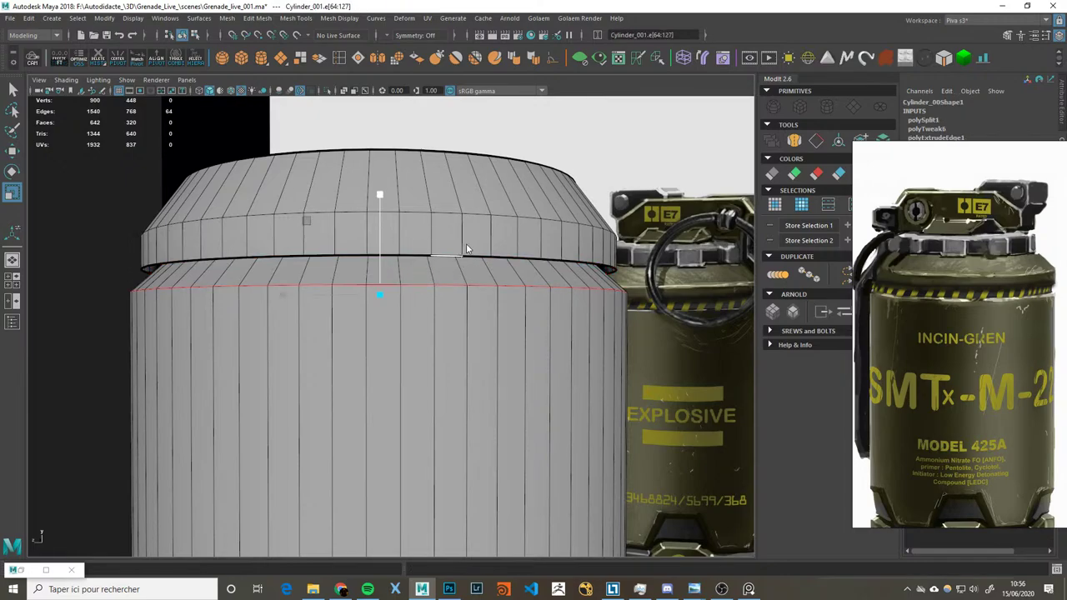
Step: Isolate the body cylinder and inspect its open top rim edge loop from several angles
click(468, 260)
key(ctrl+1)
alt+drag(464, 258, 428, 353)
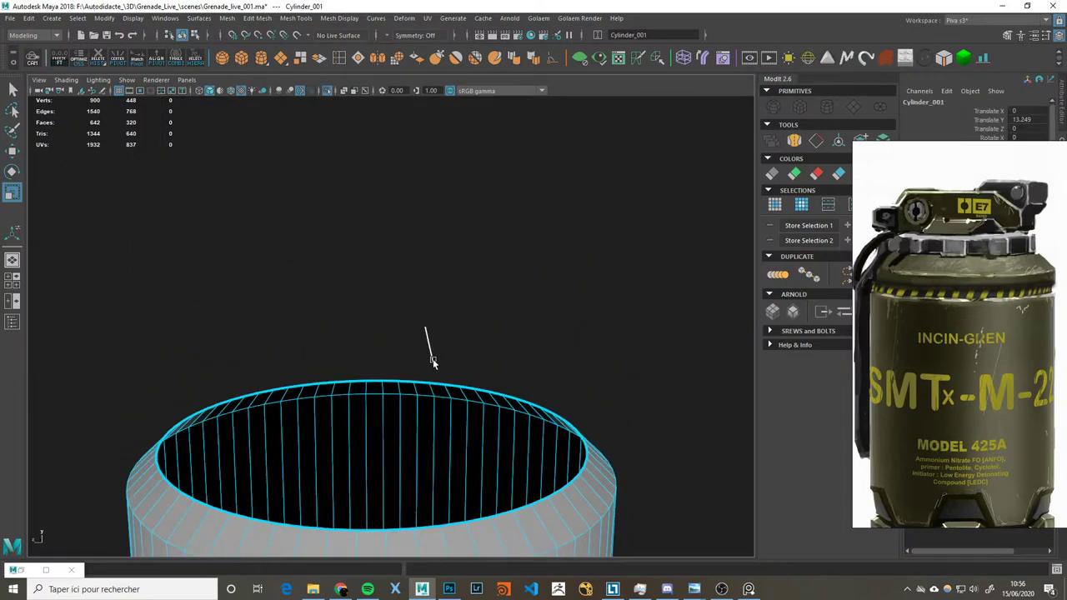
key(F10)
double_click(500, 533)
key(ctrl+e)
click(495, 521)
click(448, 525)
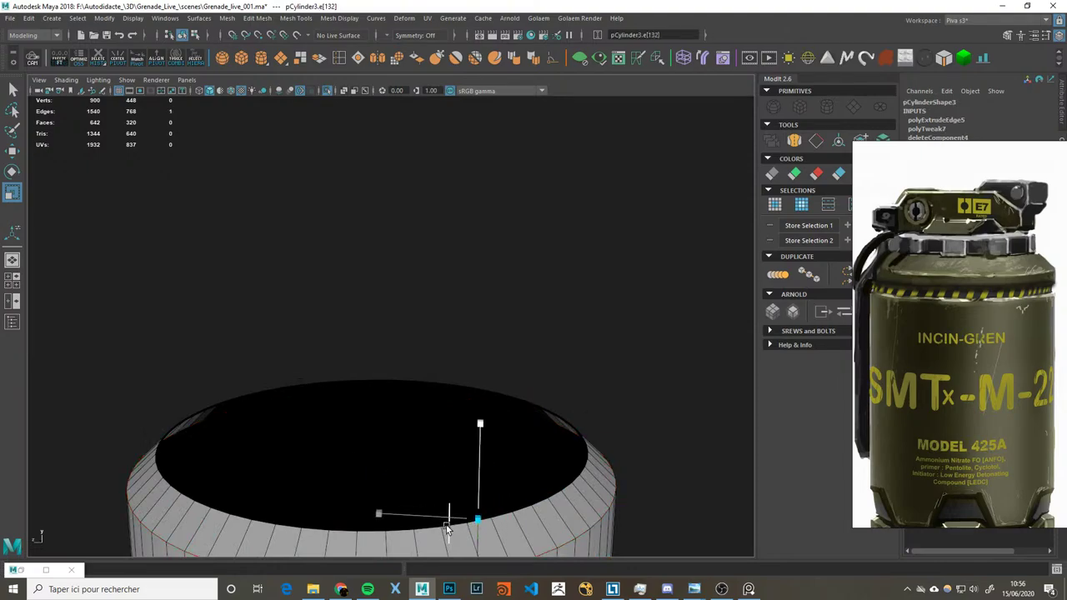
shift+right_drag(403, 295, 405, 305)
mouse_move(391, 532)
alt+mouse_down()
mouse_move(432, 501)
mouse_move(457, 451)
alt+mouse_up()
double_click(500, 333)
alt+drag(511, 354, 510, 374)
key(f)
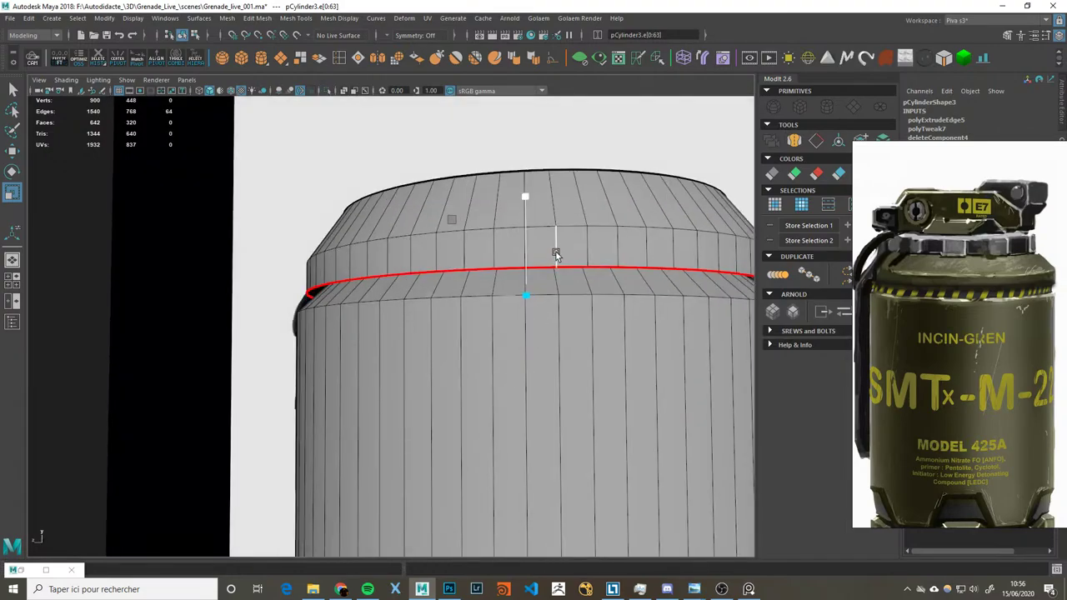
key(F8)
Step: Isolate the body again, select its whole rim edge loop, then restore the scene and select the cap
alt+middle_drag(600, 286, 539, 359)
click(533, 400)
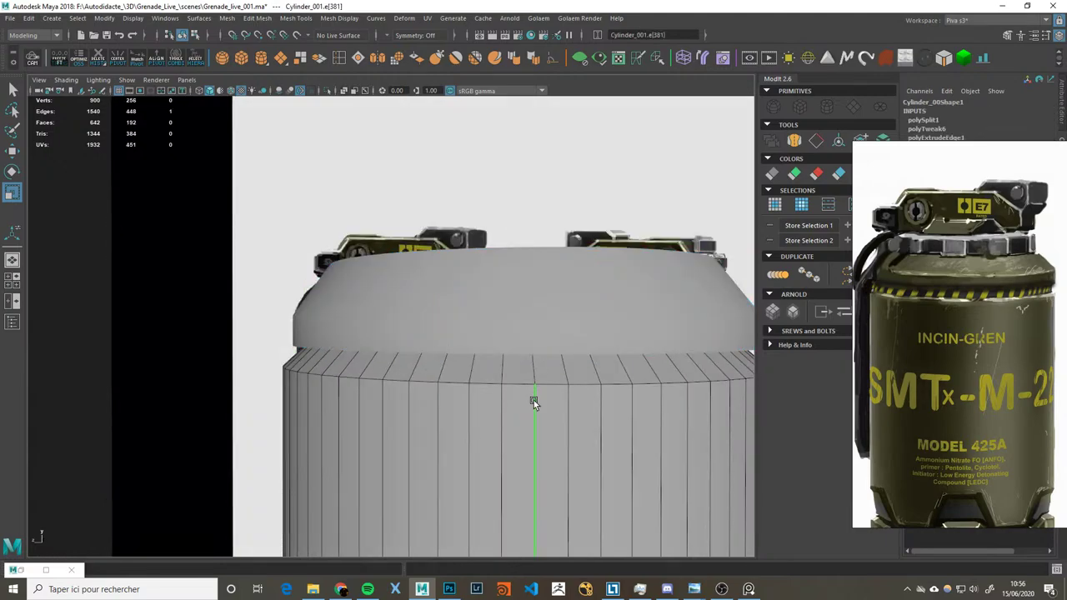
key(ctrl+1)
alt+drag(595, 408, 583, 429)
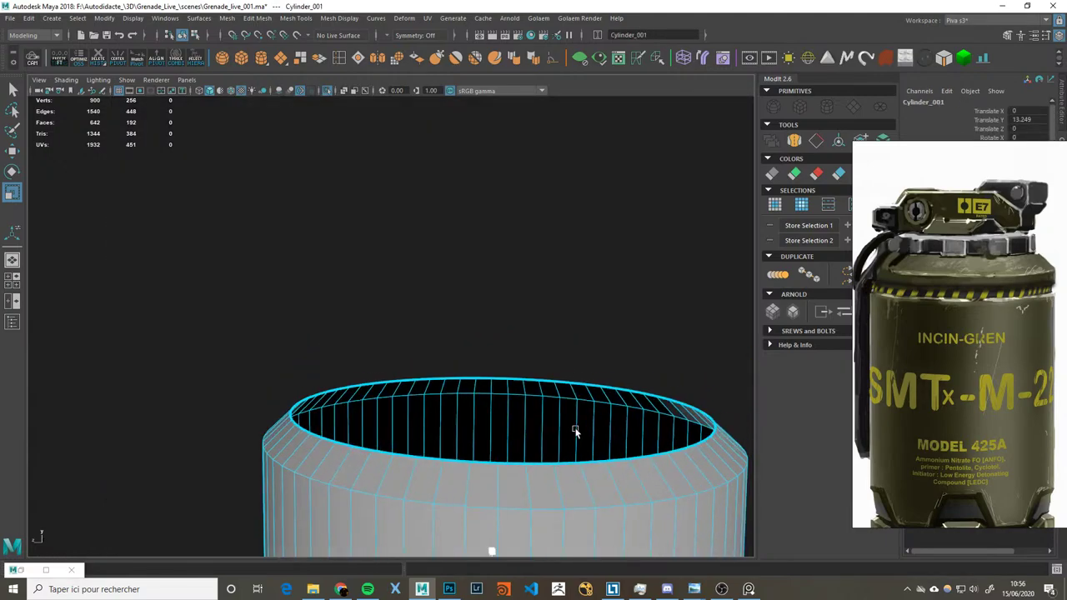
right_drag(572, 424, 537, 447)
click(529, 463)
double_click(510, 464)
key(ctrl+1)
alt+drag(581, 458, 577, 463)
drag(508, 281, 526, 284)
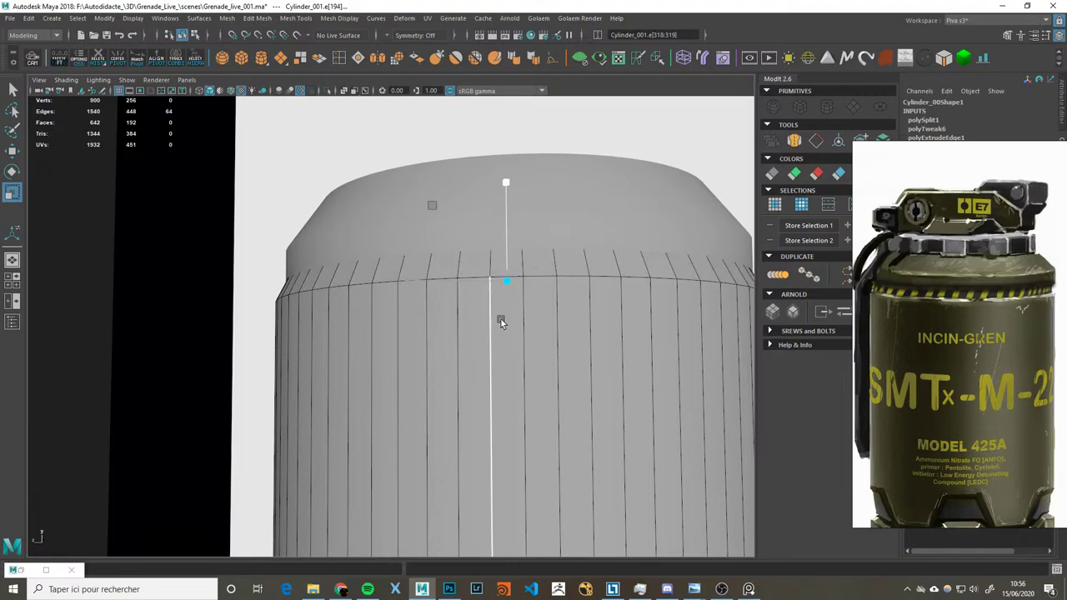
alt+drag(526, 282, 585, 343)
click(525, 372)
mouse_move(525, 371)
alt+mouse_down()
mouse_move(509, 405)
mouse_move(518, 387)
alt+mouse_up()
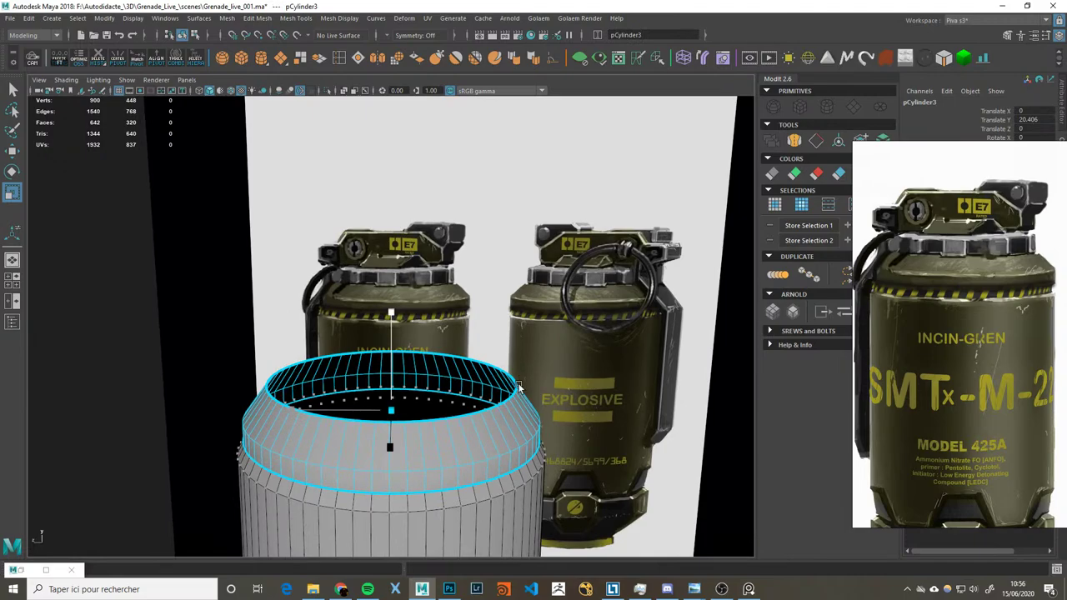
Step: Zoom in and try selecting edges on the top rim, then return to object mode
scroll(965, 305, up, 2)
scroll(965, 305, up, 2)
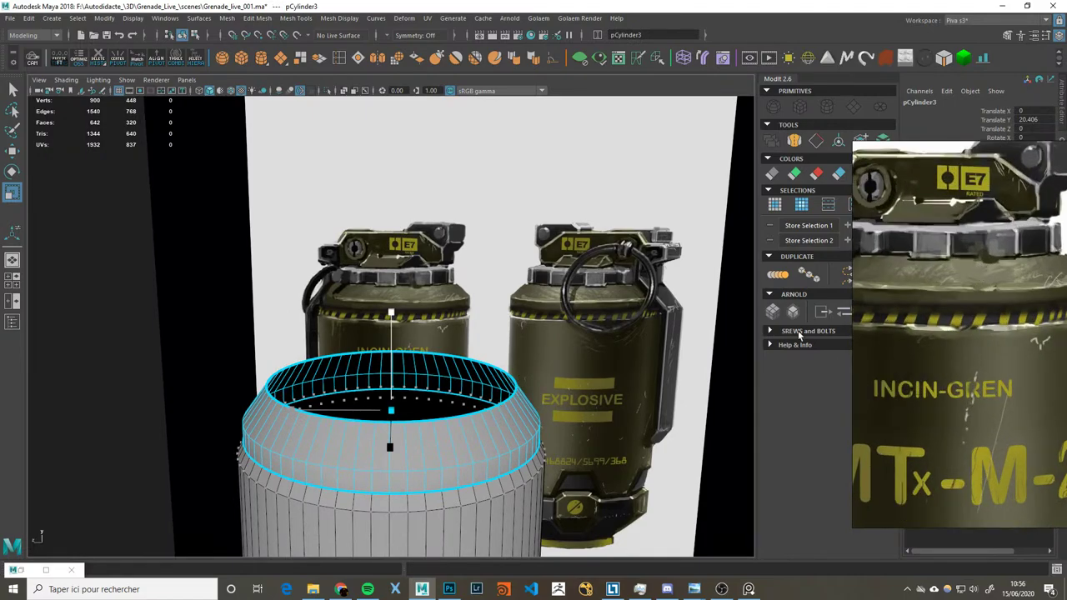
key(F10)
double_click(487, 396)
click(466, 416)
key(F8)
Step: Extrude the top rim edge loop and scale the new edges inward into a flat lip
right_click(429, 412)
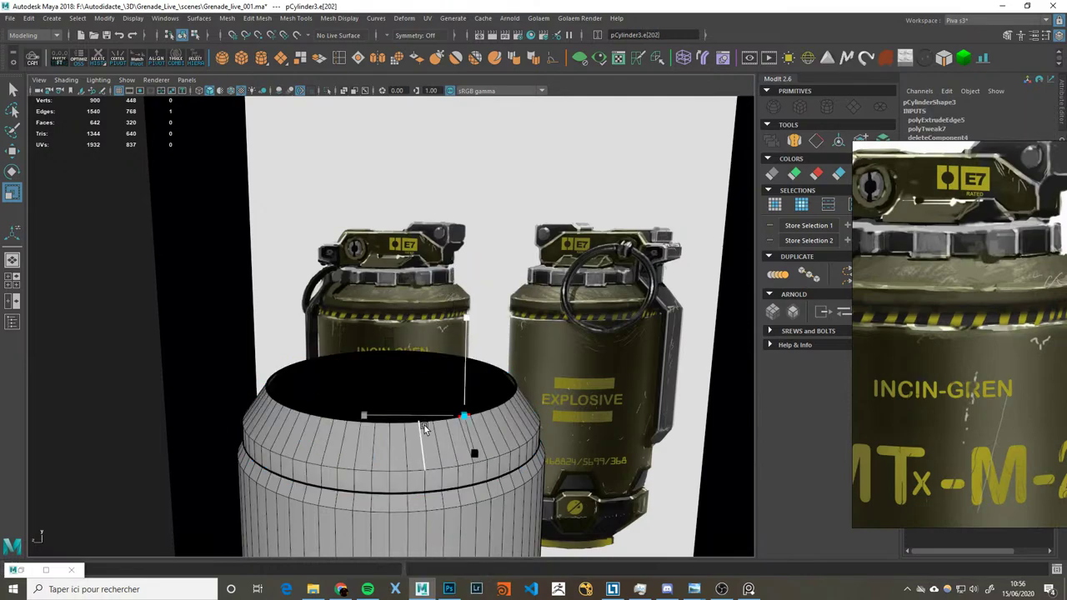
double_click(423, 420)
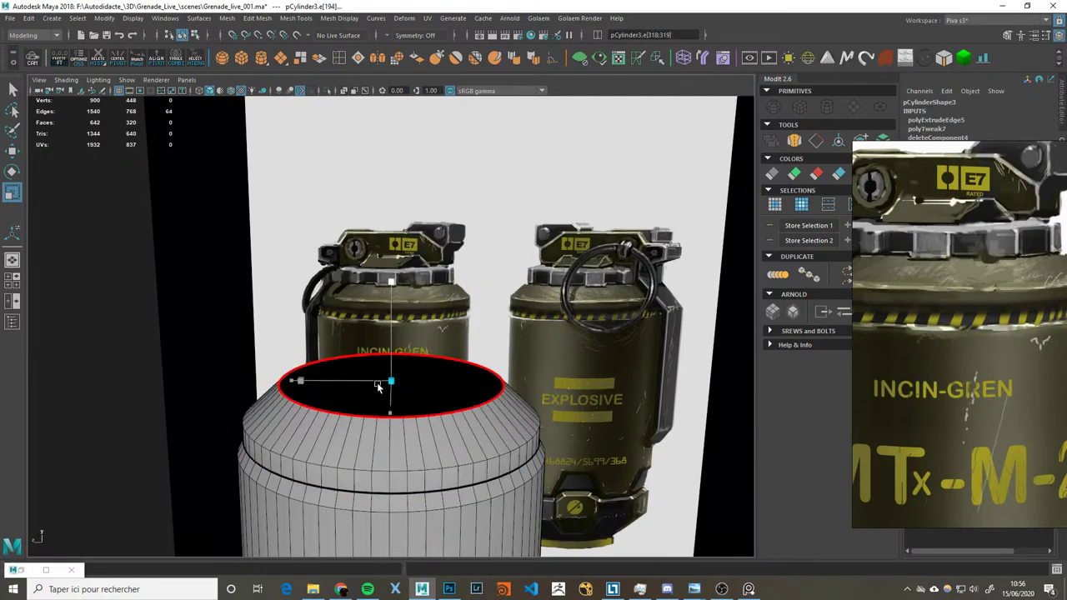
key(ctrl+e)
drag(391, 382, 372, 383)
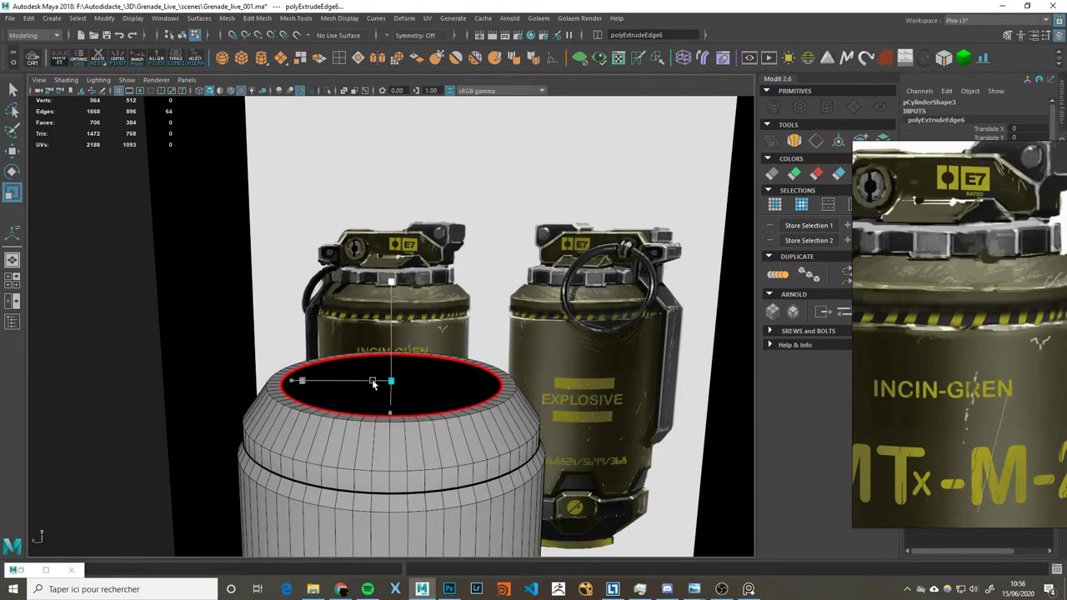
Step: Zoom out to the two-pane layout and select the top band pCylinder3
scroll(586, 309, down, 3)
alt+drag(534, 350, 489, 373)
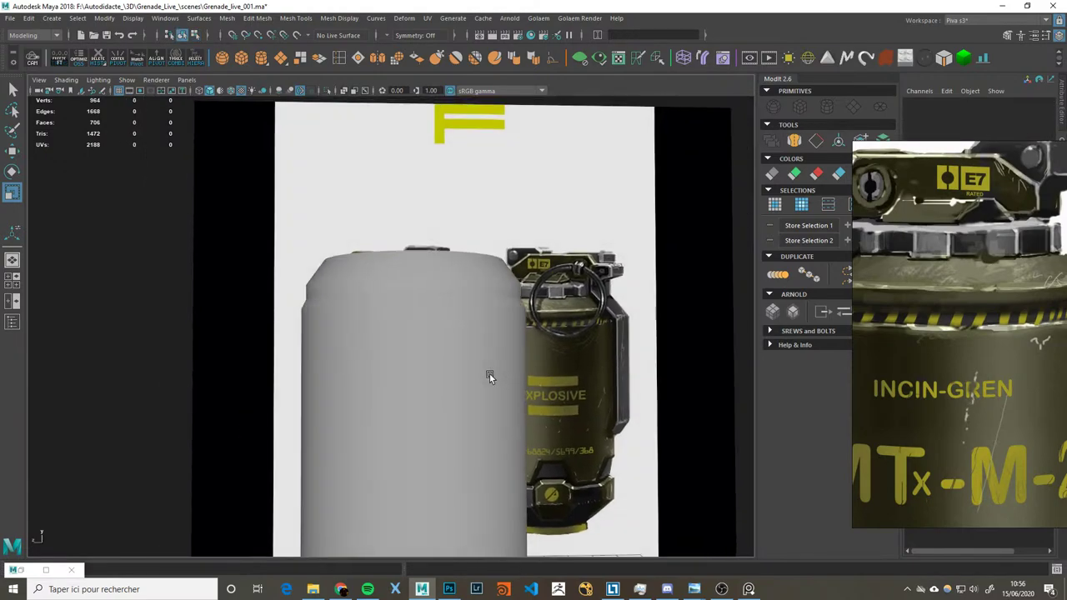
key(space)
click(314, 281)
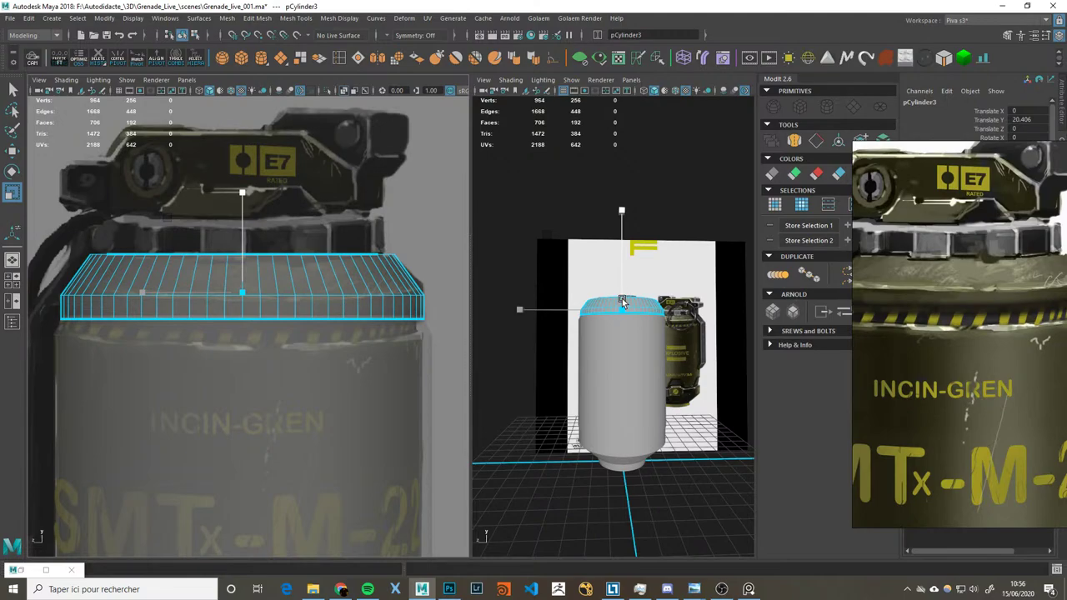
Step: Compare pCylinder3 and Cylinder_001 in a full perspective view from low and high angles
key(space)
alt+drag(596, 368, 561, 305)
click(494, 367)
scroll(965, 385, down, 5)
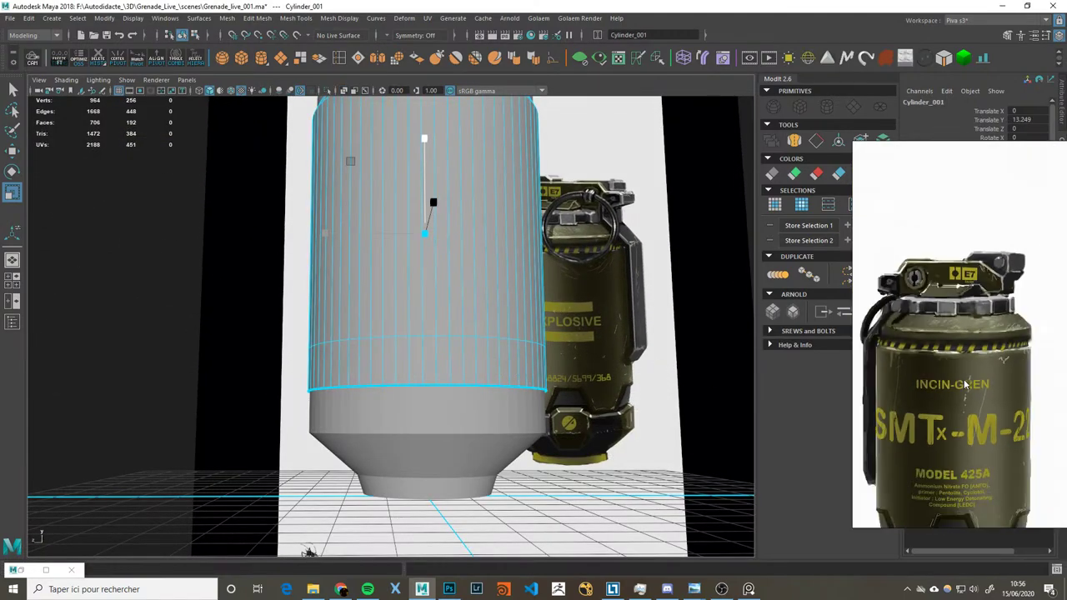
scroll(554, 330, down, 3)
alt+drag(548, 332, 206, 331)
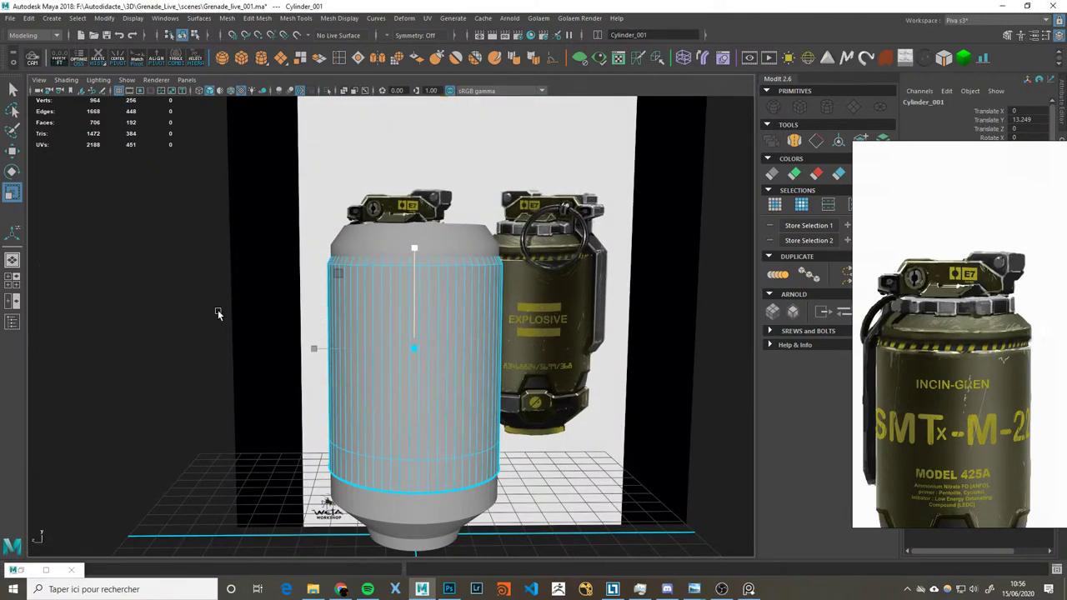
key(space)
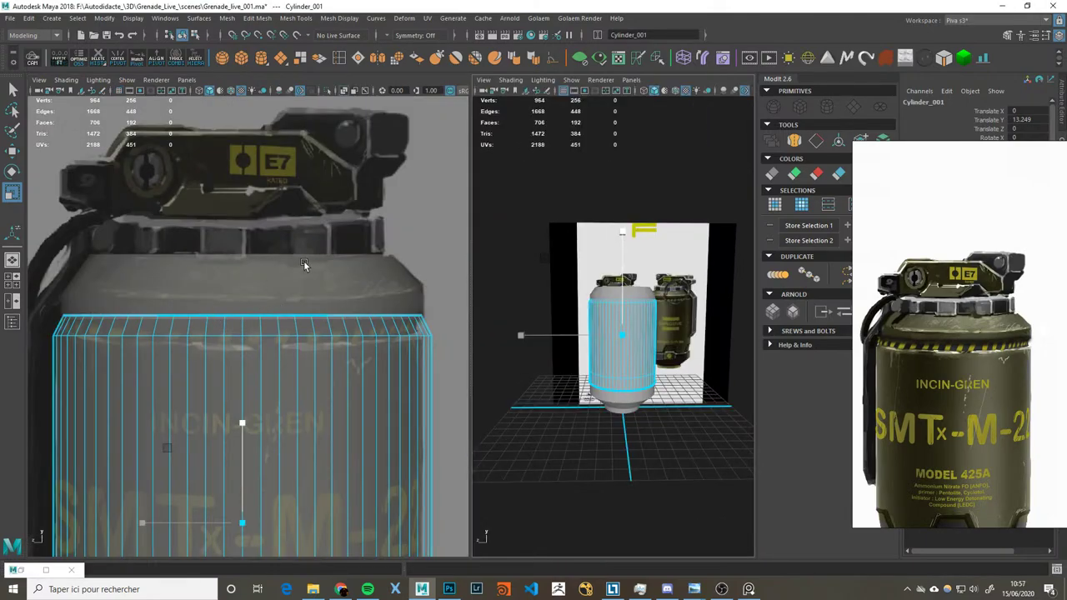
Step: Reselect pCylinder3 and create a new Modit cylinder, Cylinder_002, at its position
click(315, 265)
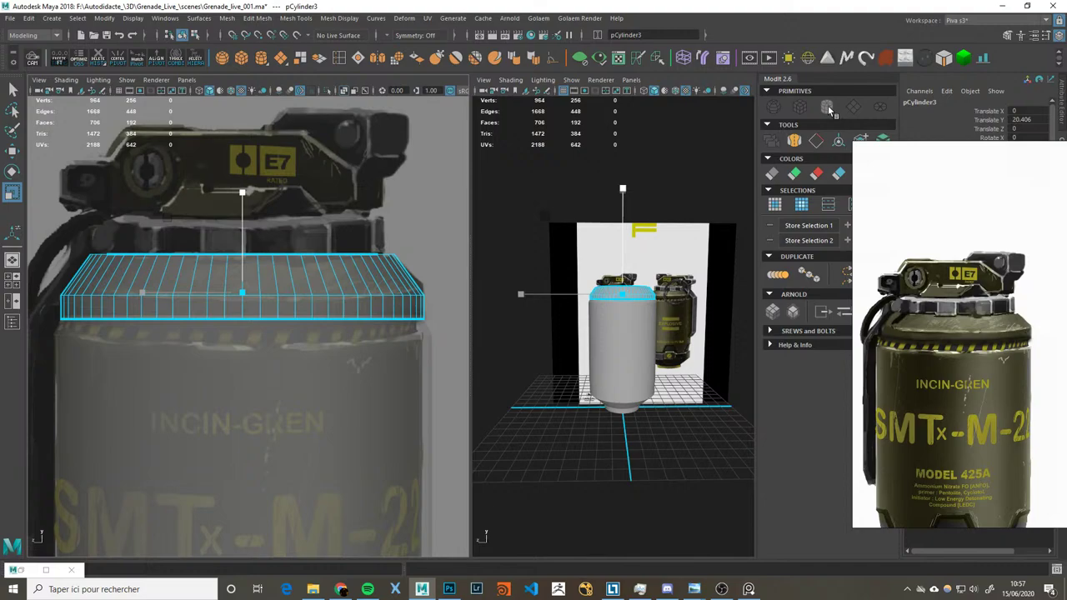
click(828, 109)
click(1042, 261)
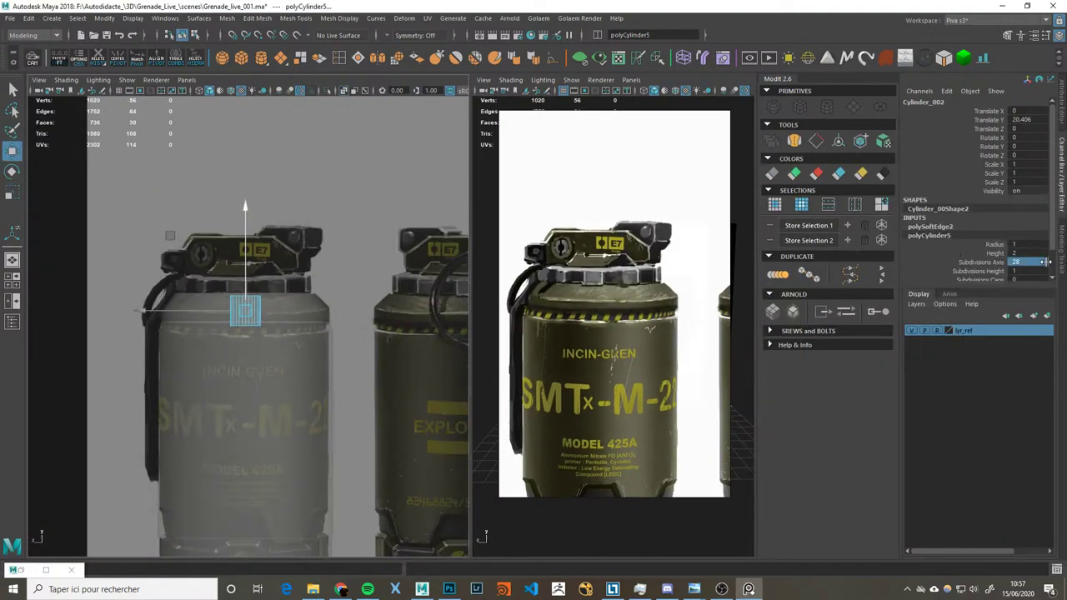
Step: Set Cylinder_002's axis subdivisions to 64 and move the reference image out of the way
click(1045, 262)
text(64)
key(Return)
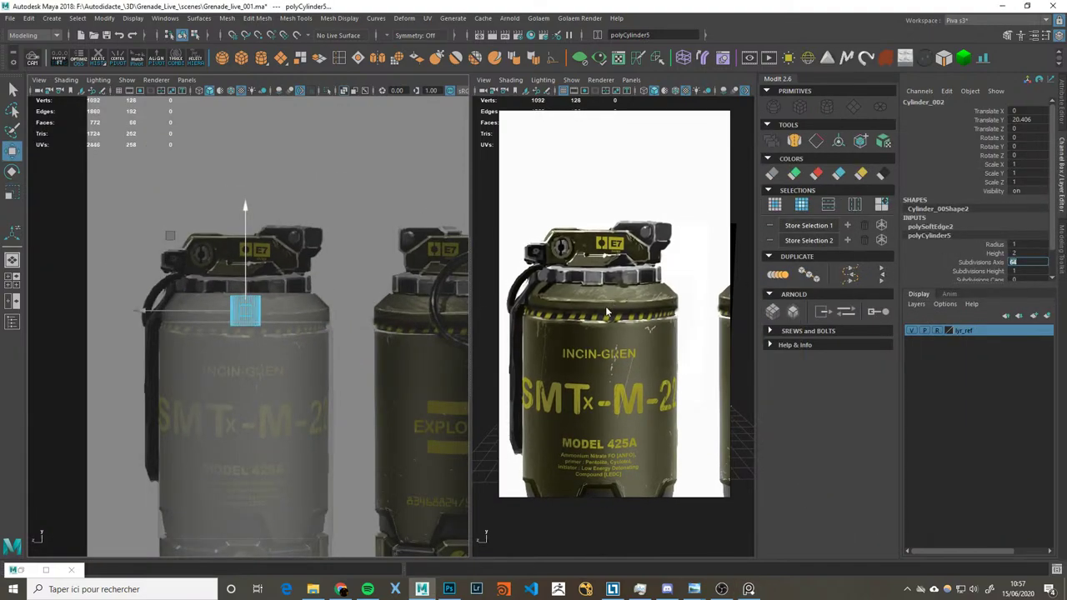
drag(607, 312, 744, 310)
drag(831, 342, 926, 351)
scroll(258, 273, up, 3)
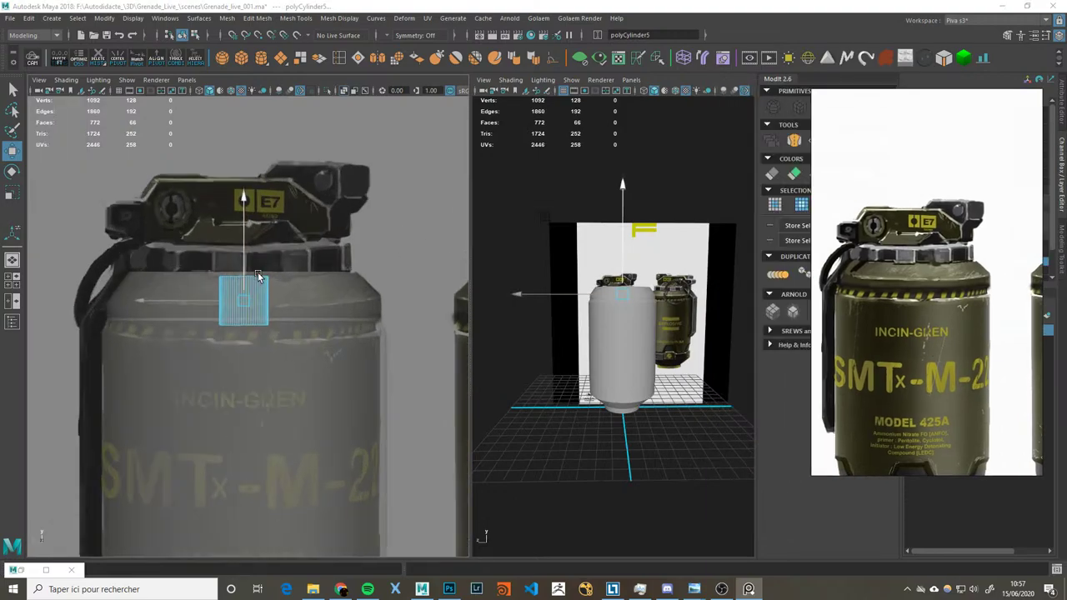
scroll(241, 225, up, 2)
Step: Raise the new cylinder and delete its top and bottom cap faces
drag(238, 209, 237, 188)
key(f)
mouse_move(600, 305)
alt+mouse_down()
mouse_move(572, 328)
mouse_move(633, 245)
alt+mouse_up()
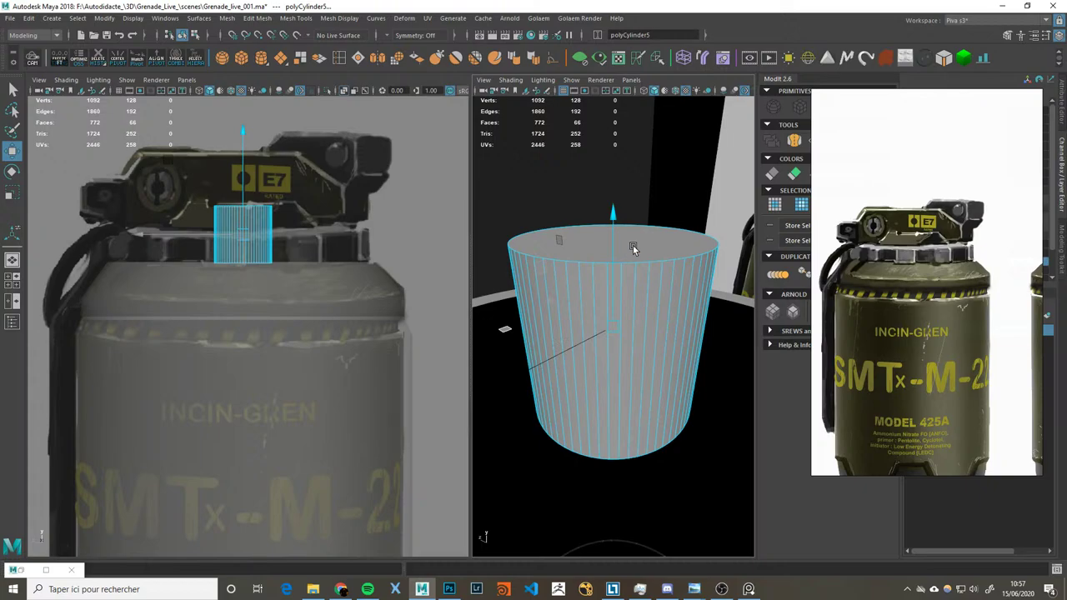
right_drag(632, 245, 645, 284)
click(633, 238)
mouse_move(642, 286)
alt+mouse_down()
mouse_move(644, 227)
mouse_move(632, 406)
alt+mouse_up()
shift+click(632, 406)
key(Delete)
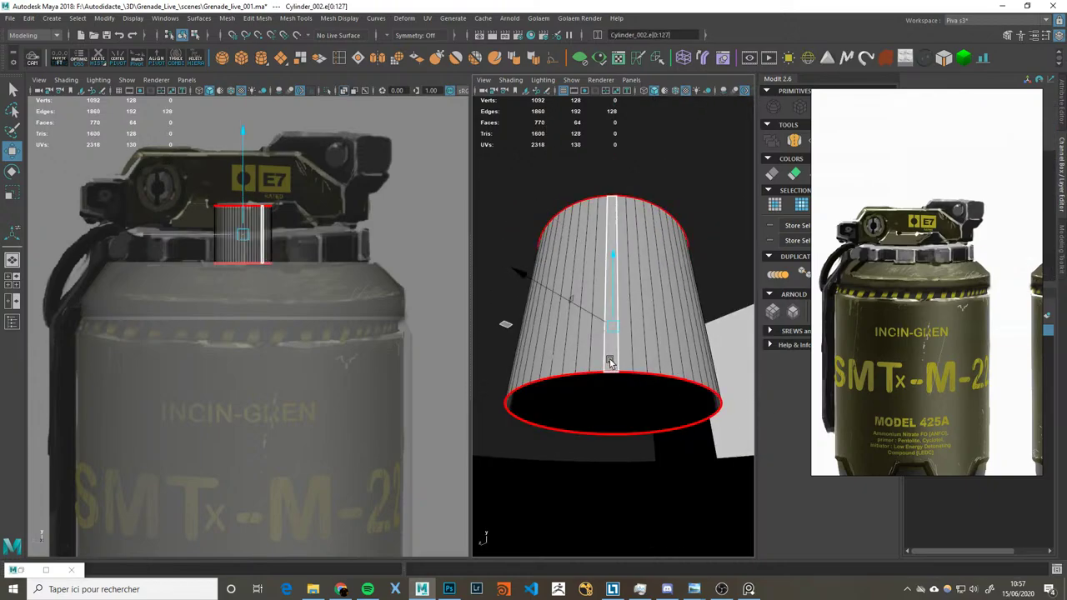
Step: Scale the cylinder about four times wider, flatten it into a thin band, and seat it on the grenade top
key(F8)
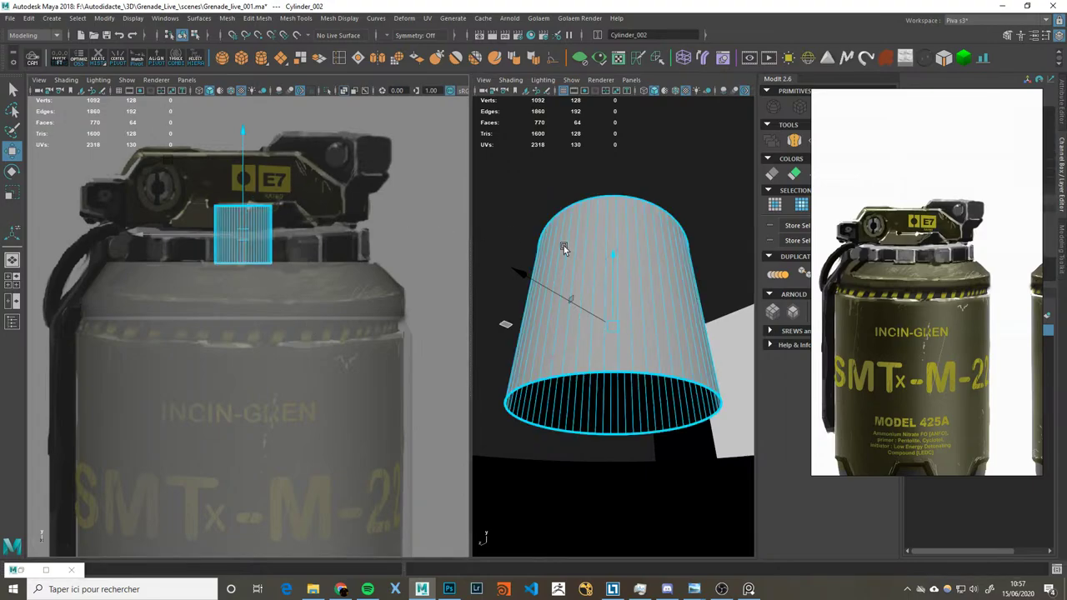
key(r)
drag(616, 264, 613, 299)
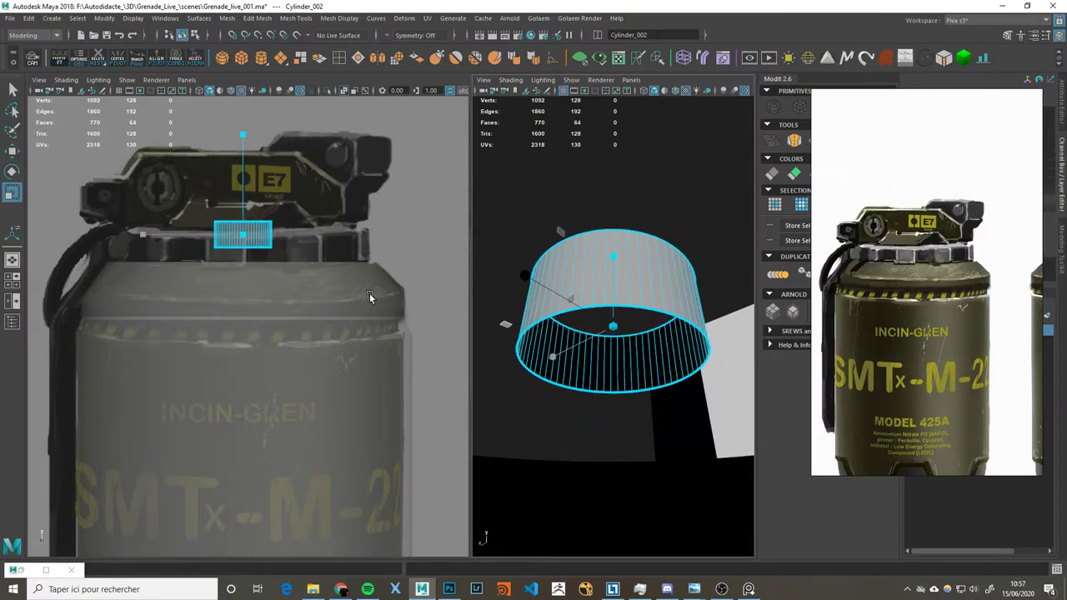
key(w)
key(r)
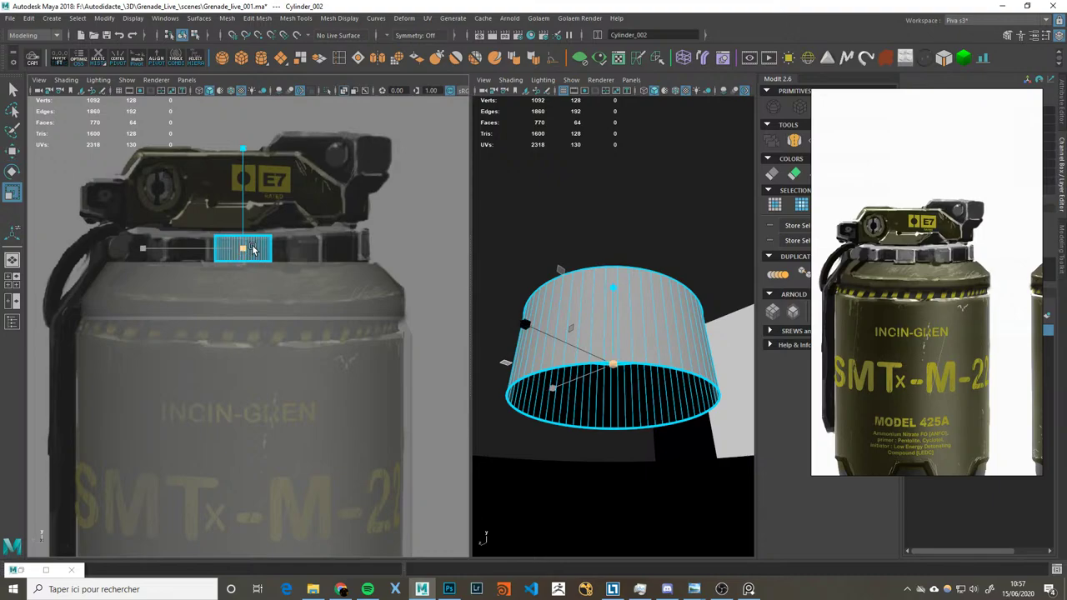
drag(242, 249, 393, 252)
key(w)
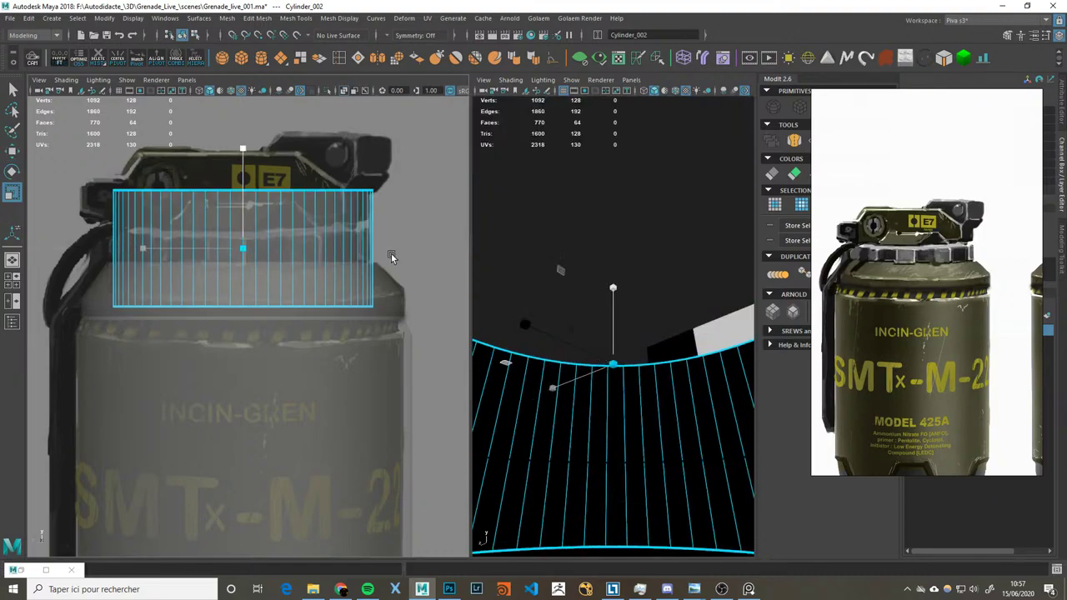
mouse_move(241, 171)
mouse_down()
mouse_move(243, 210)
mouse_move(244, 200)
mouse_up()
key(w)
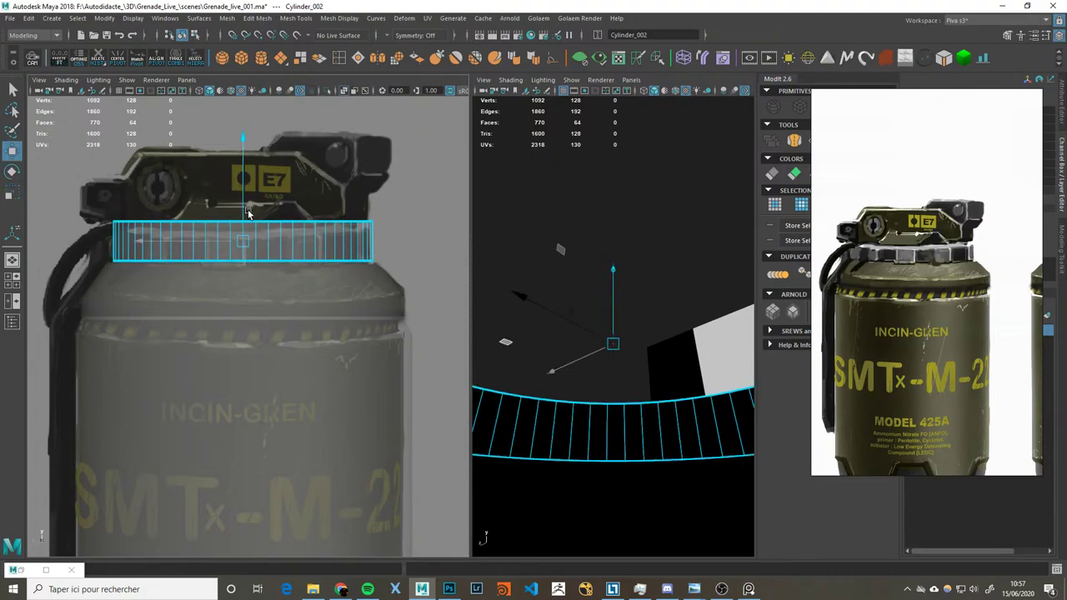
drag(243, 185, 243, 187)
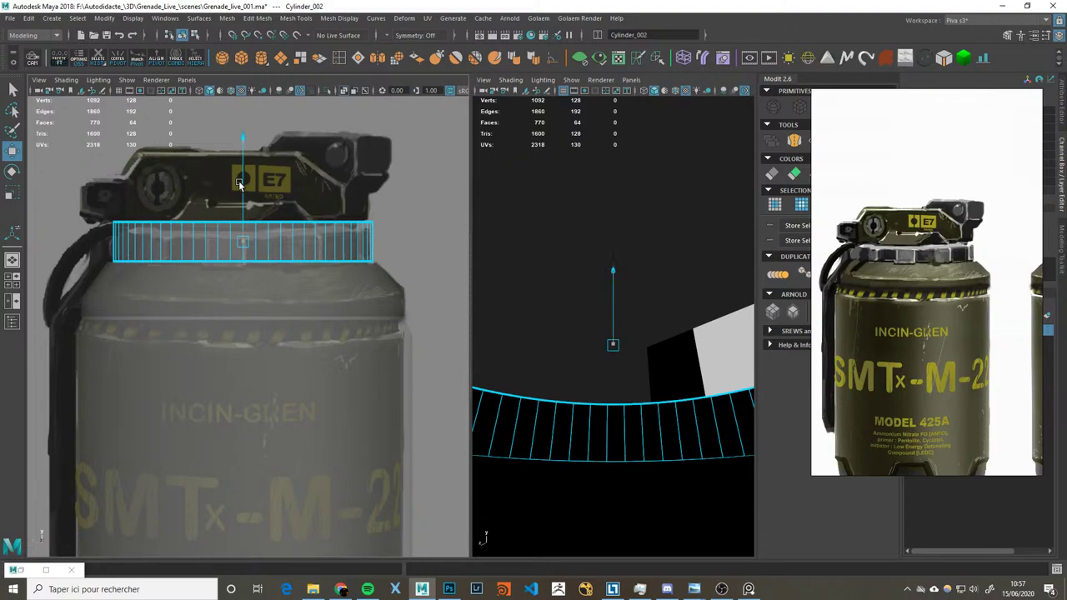
Step: Lower the ring's top vertex row slightly
key(F9)
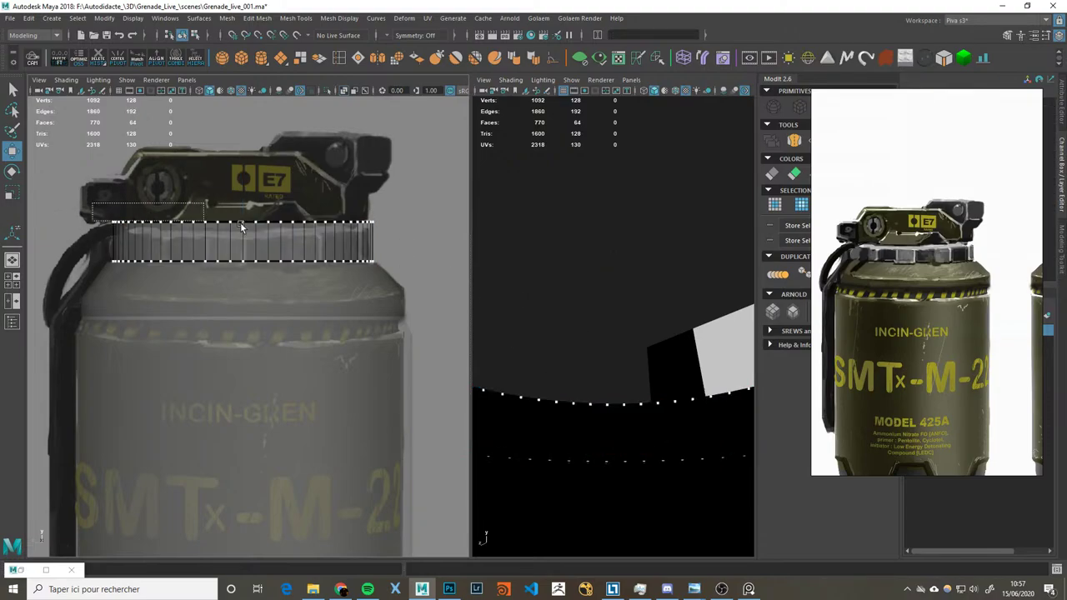
drag(91, 203, 383, 239)
drag(242, 187, 242, 192)
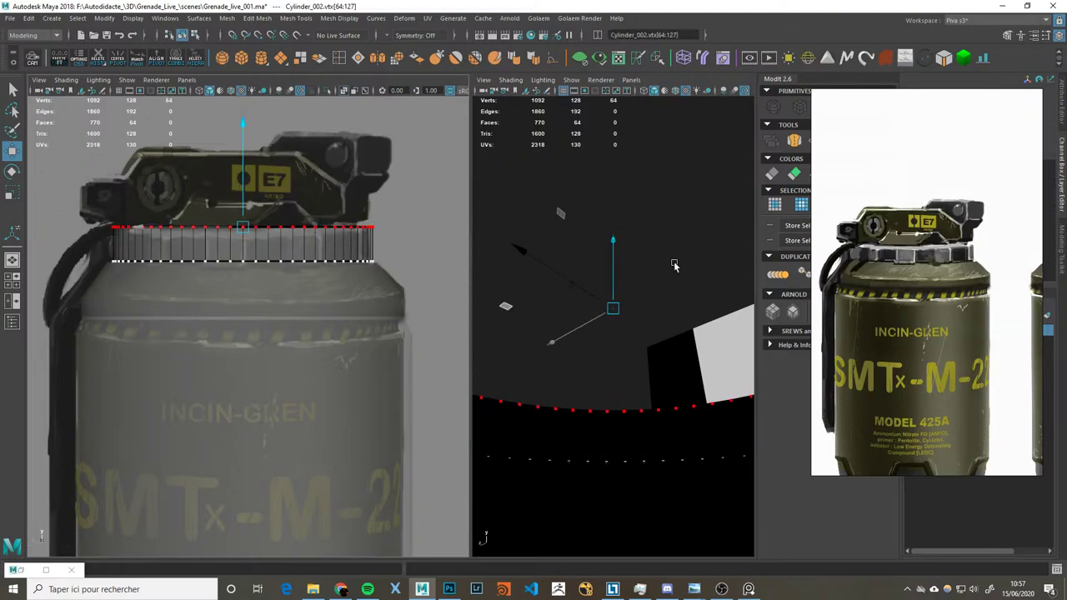
scroll(904, 267, up, 3)
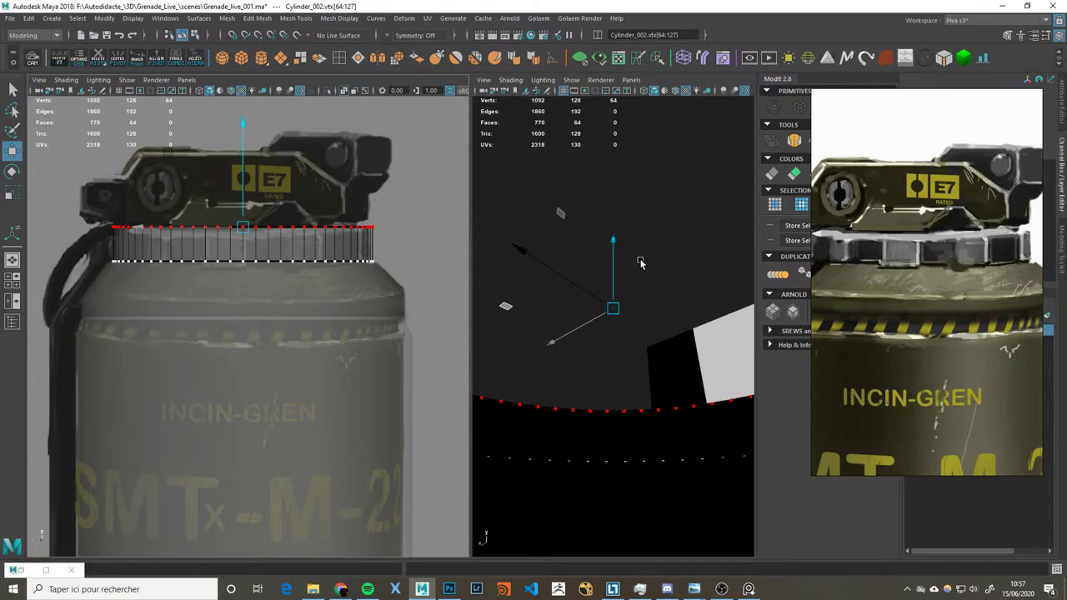
key(space)
Step: Extrude the ring's top edge loop and scale the new edges inward into a flat lip
key(f)
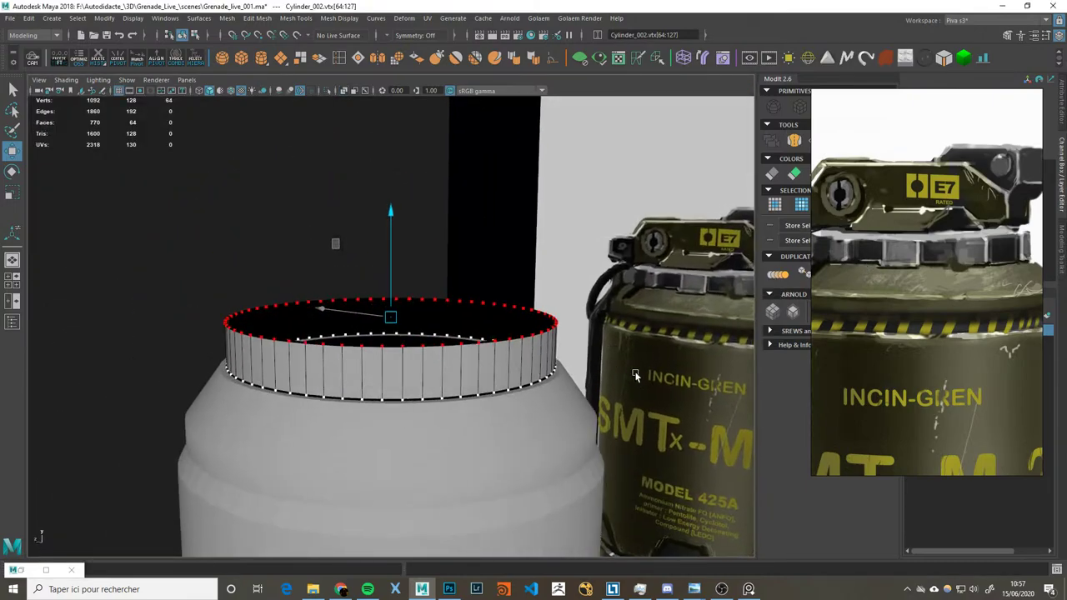
ctrl+right_drag(510, 353, 509, 345)
scroll(932, 247, up, 2)
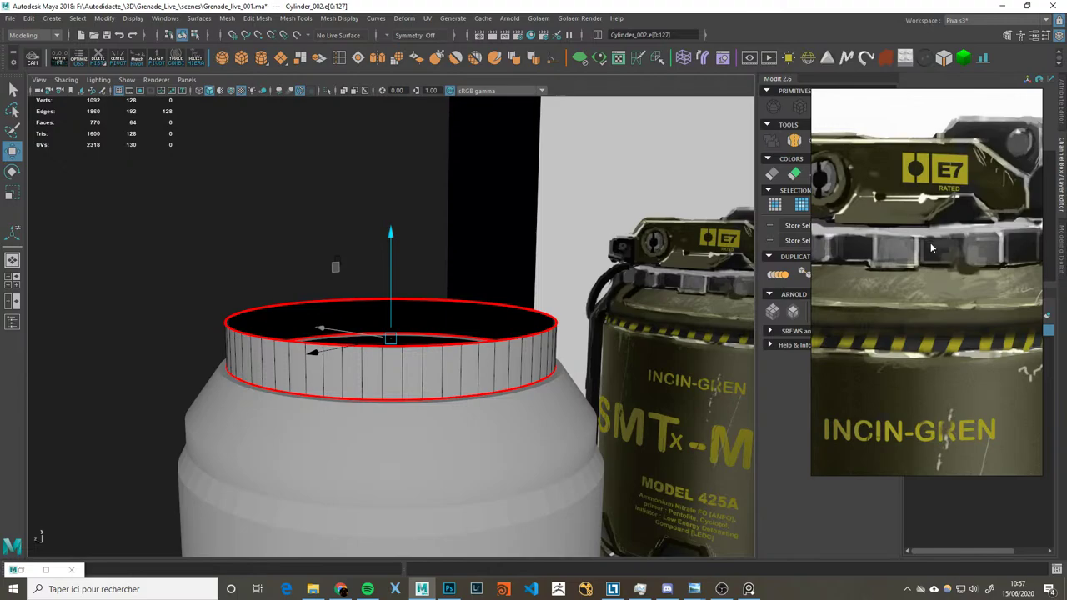
right_drag(443, 350, 419, 258)
shift+right_drag(409, 348, 390, 308)
drag(389, 319, 373, 320)
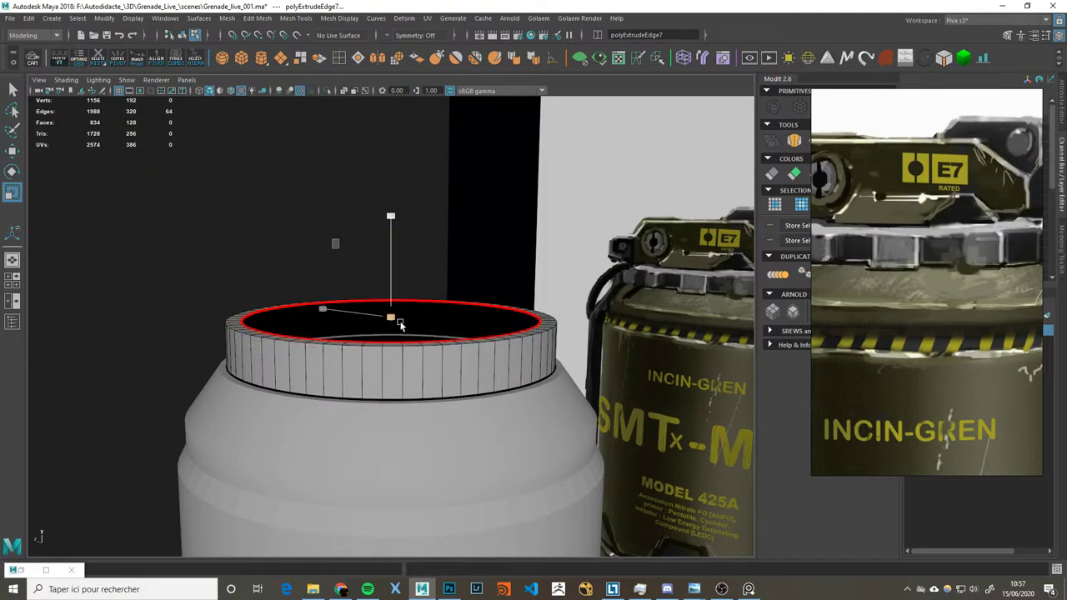
drag(401, 325, 382, 323)
Step: Raise the inner edge ring slightly and return to selecting the whole ring
key(w)
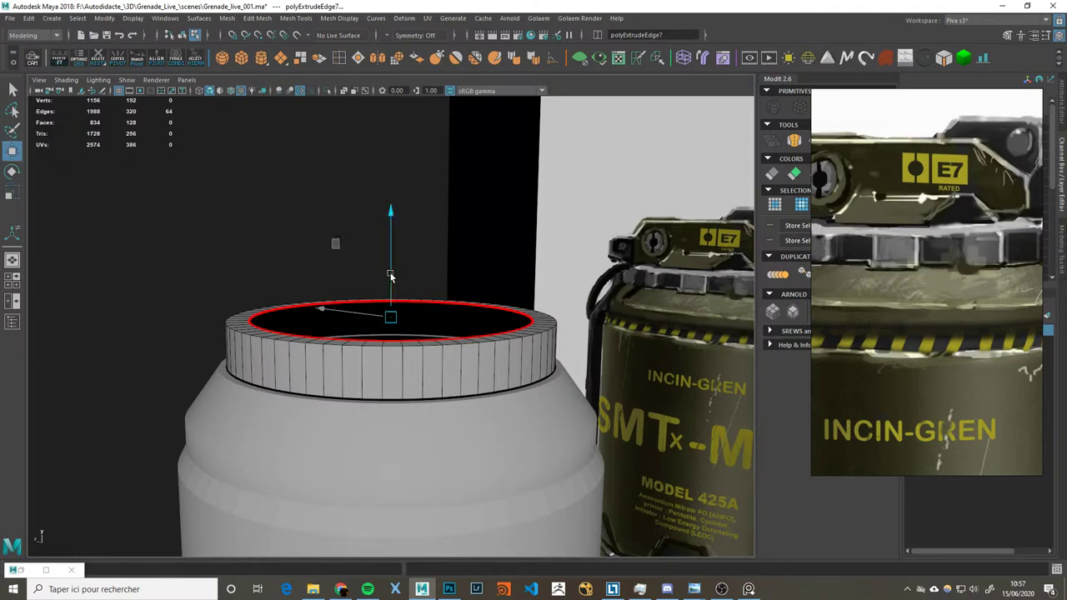
drag(388, 275, 388, 269)
key(F8)
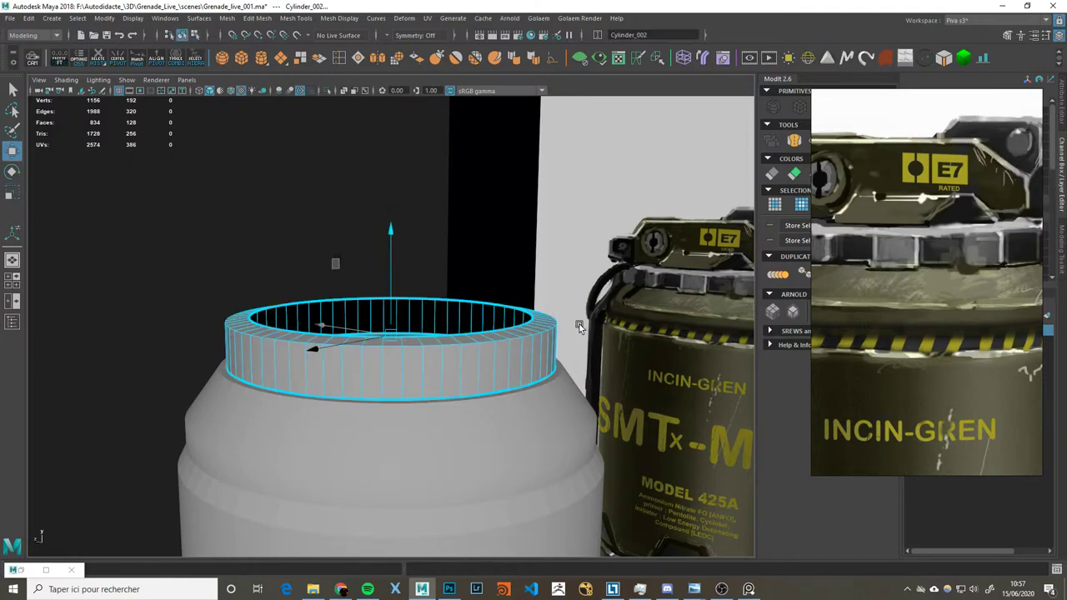
scroll(255, 290, down, 3)
scroll(255, 290, down, 3)
Step: Deselect, pick the ring's top face loop, and look down on the cylinder
click(391, 323)
scroll(391, 323, up, 2)
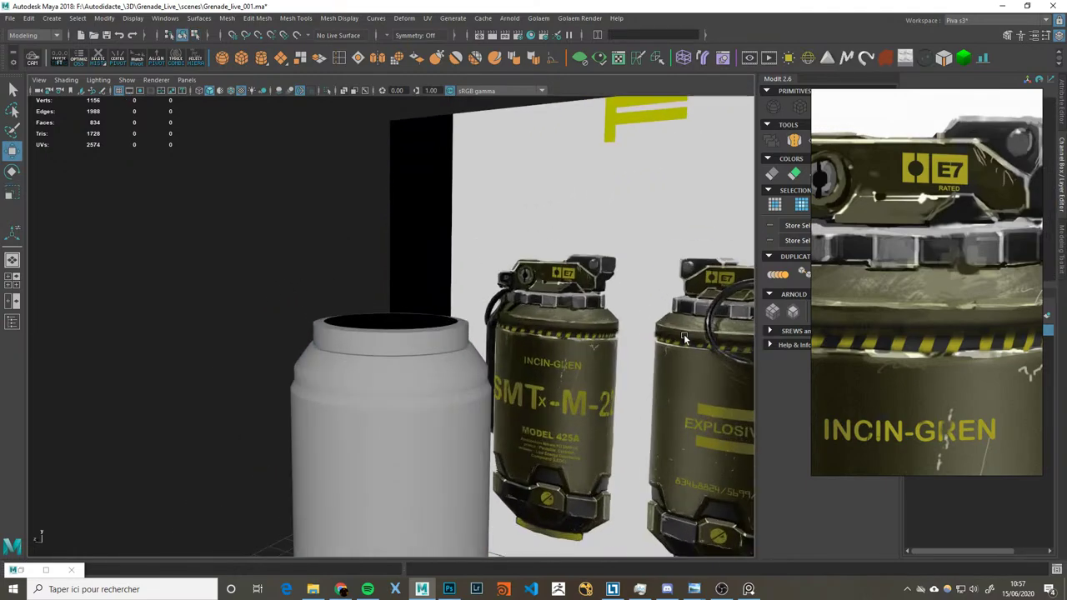
scroll(895, 297, down, 2)
scroll(925, 292, up, 3)
scroll(933, 286, up, 1)
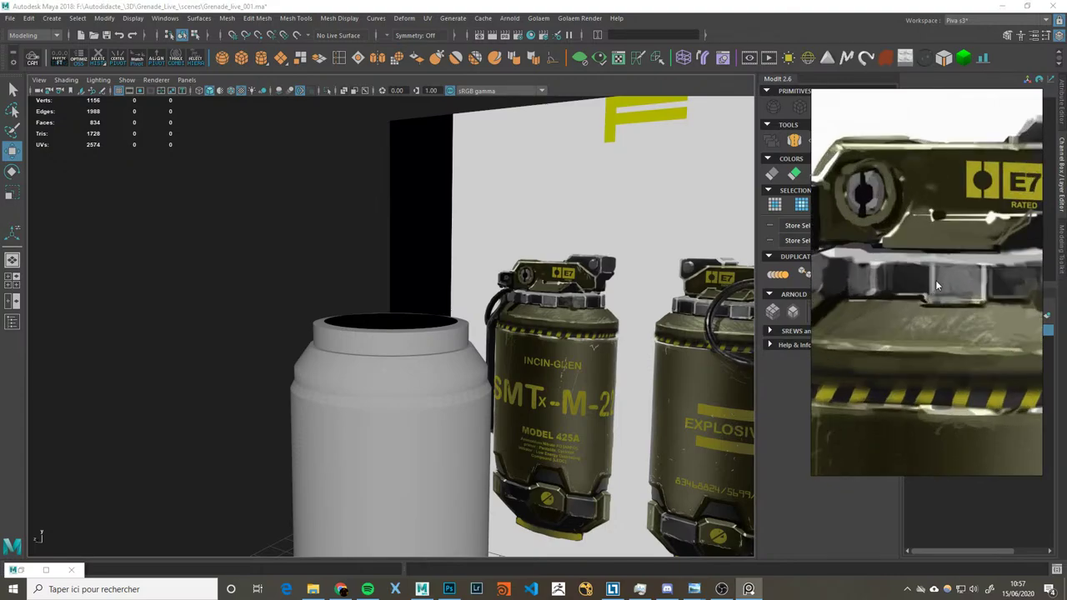
scroll(425, 293, up, 2)
double_click(433, 339)
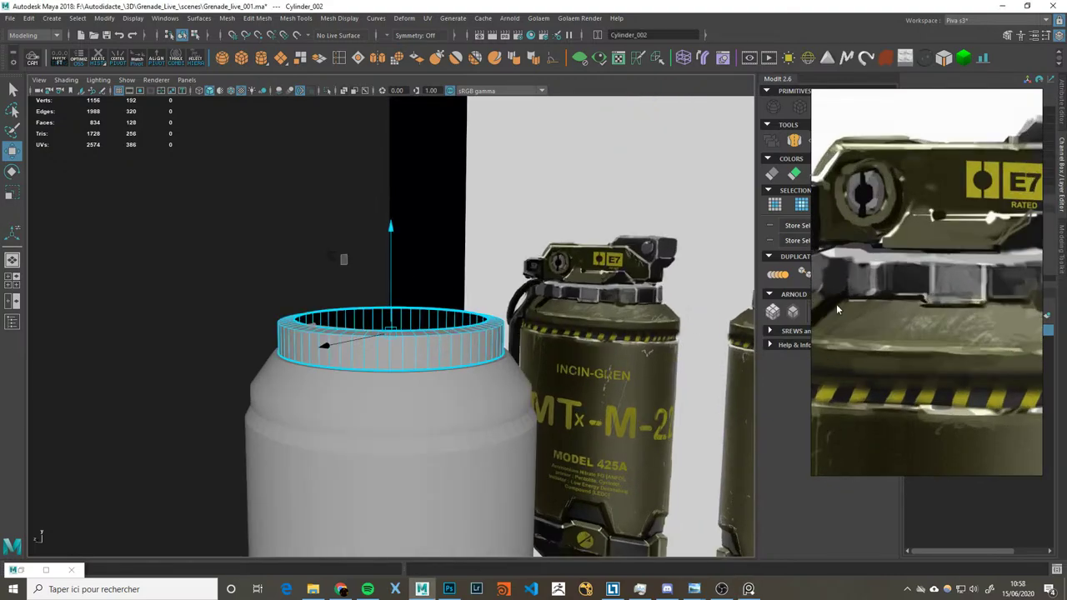
scroll(933, 261, down, 3)
scroll(933, 261, up, 1)
scroll(933, 261, down, 2)
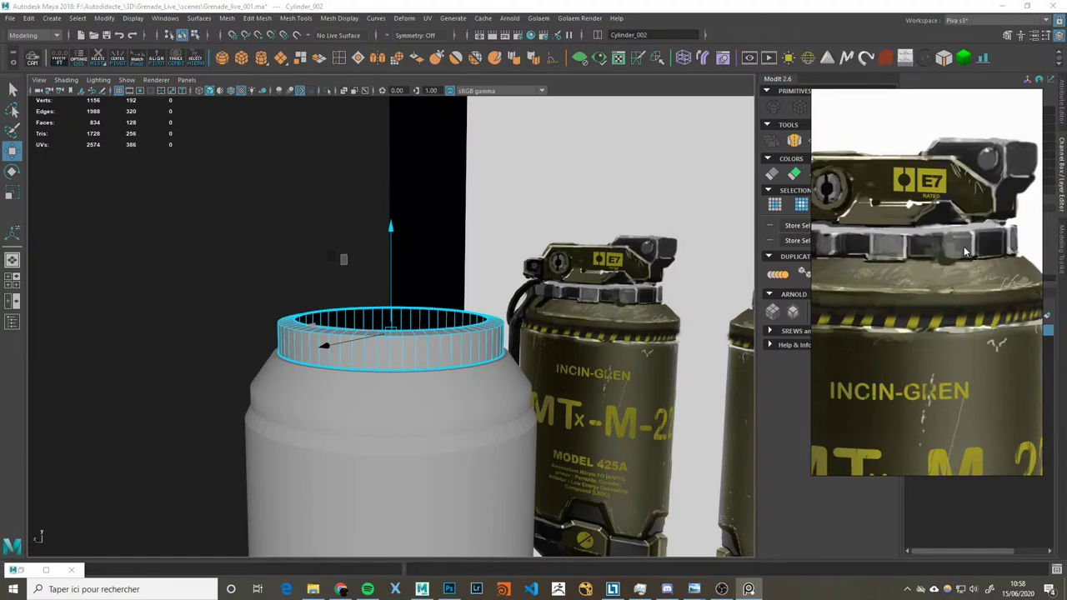
alt+drag(450, 317, 441, 238)
mouse_move(513, 304)
alt+mouse_down()
mouse_move(498, 226)
mouse_move(486, 291)
mouse_move(444, 241)
mouse_move(452, 328)
alt+mouse_up()
Step: Select the upper edge loop of the lower section and scale it to reshape the taper
right_drag(440, 313, 425, 277)
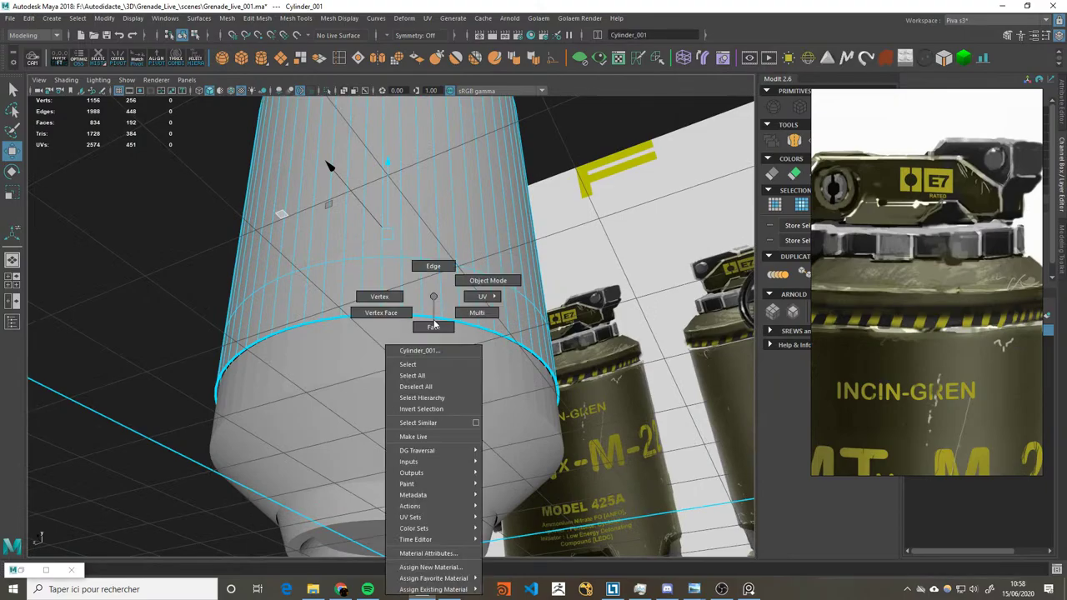
double_click(415, 313)
mouse_move(512, 312)
alt+mouse_down()
mouse_move(519, 305)
mouse_move(467, 326)
alt+mouse_up()
mouse_move(467, 326)
right_down()
mouse_move(513, 317)
mouse_move(445, 292)
right_up()
double_click(448, 288)
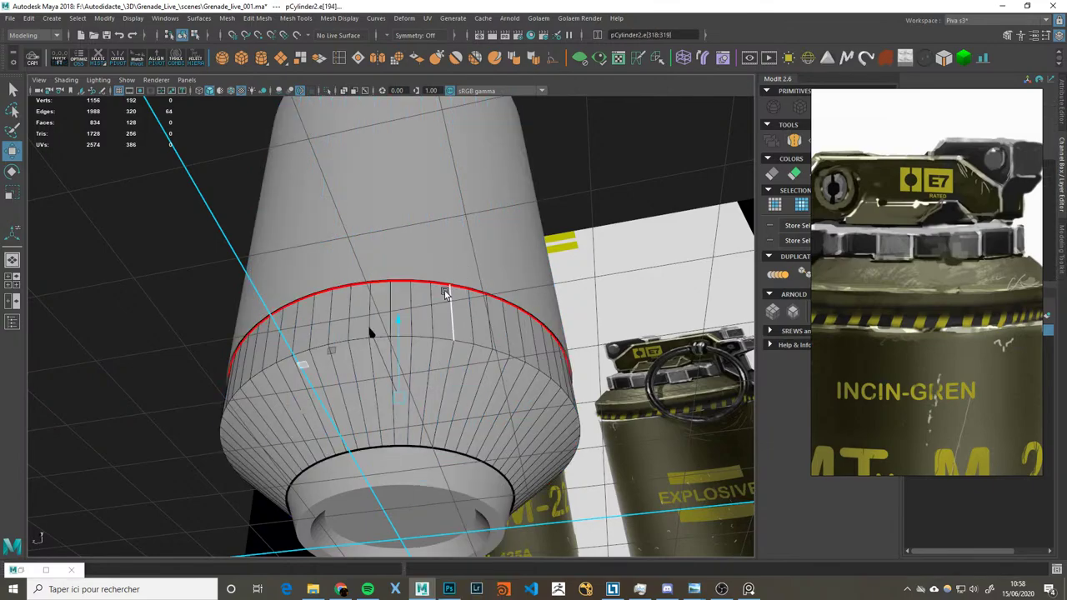
click(440, 285)
click(412, 283)
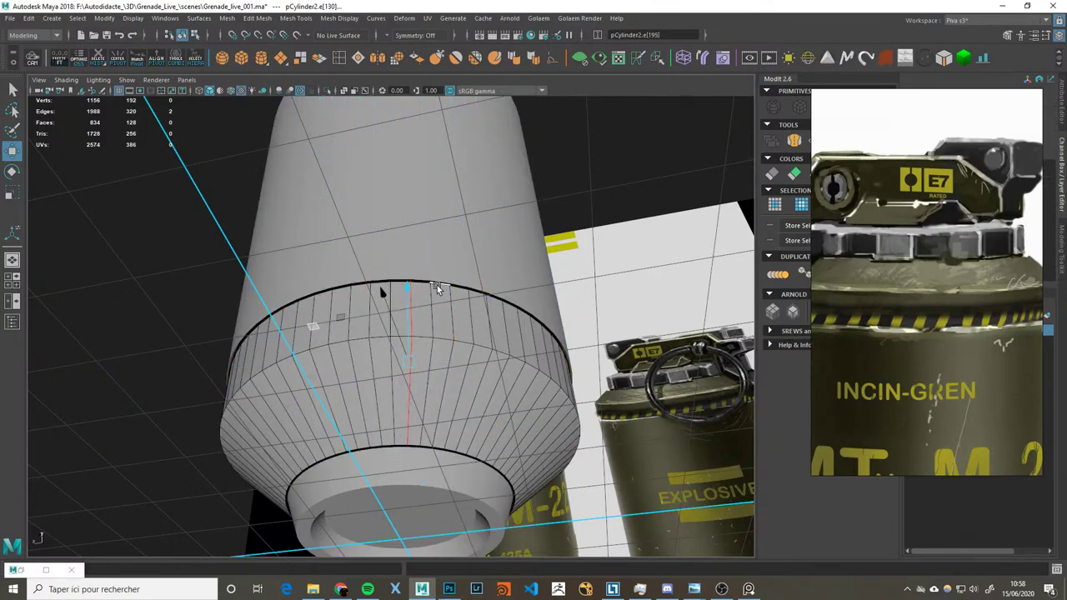
double_click(440, 284)
key(r)
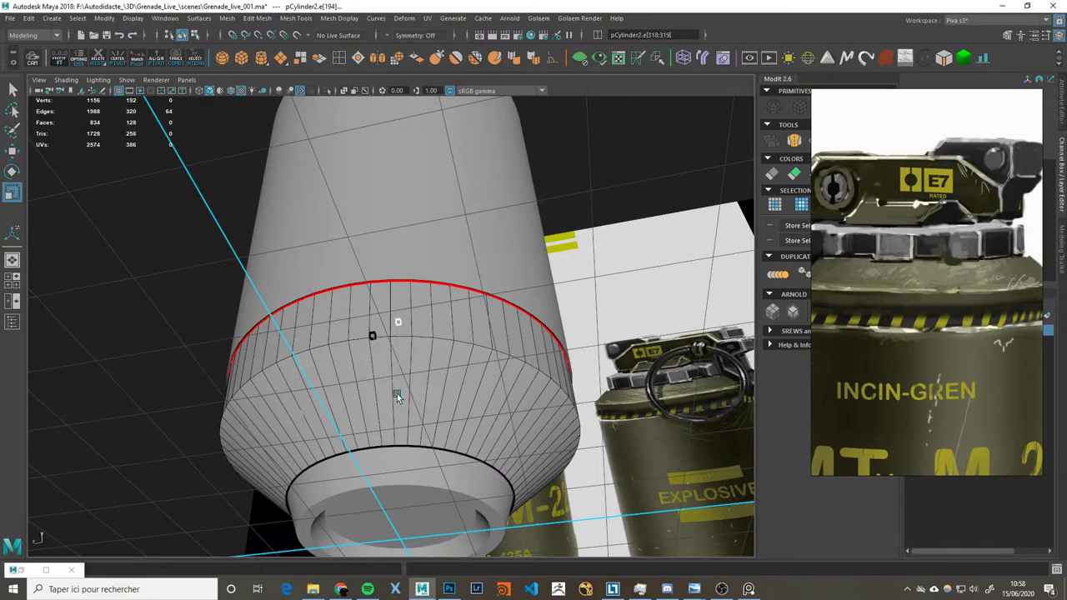
drag(400, 392, 395, 392)
Step: Frame the selection, return to object mode and clear the selection
key(f)
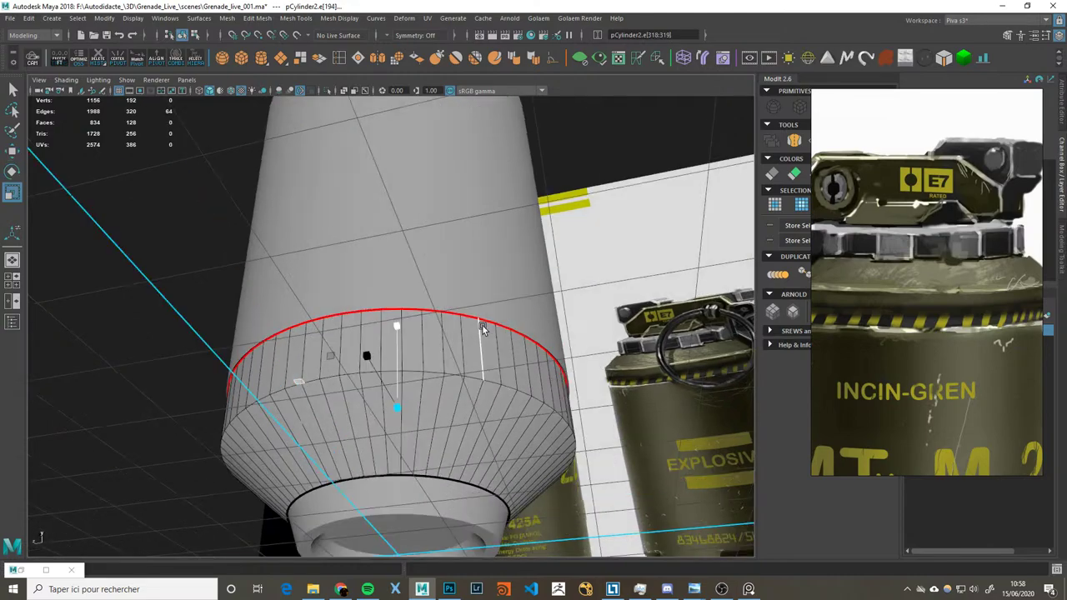
scroll(479, 335, down, 3)
key(F8)
mouse_move(464, 331)
alt+mouse_down()
mouse_move(525, 306)
mouse_move(521, 323)
mouse_move(546, 324)
mouse_move(519, 346)
mouse_move(416, 294)
alt+mouse_up()
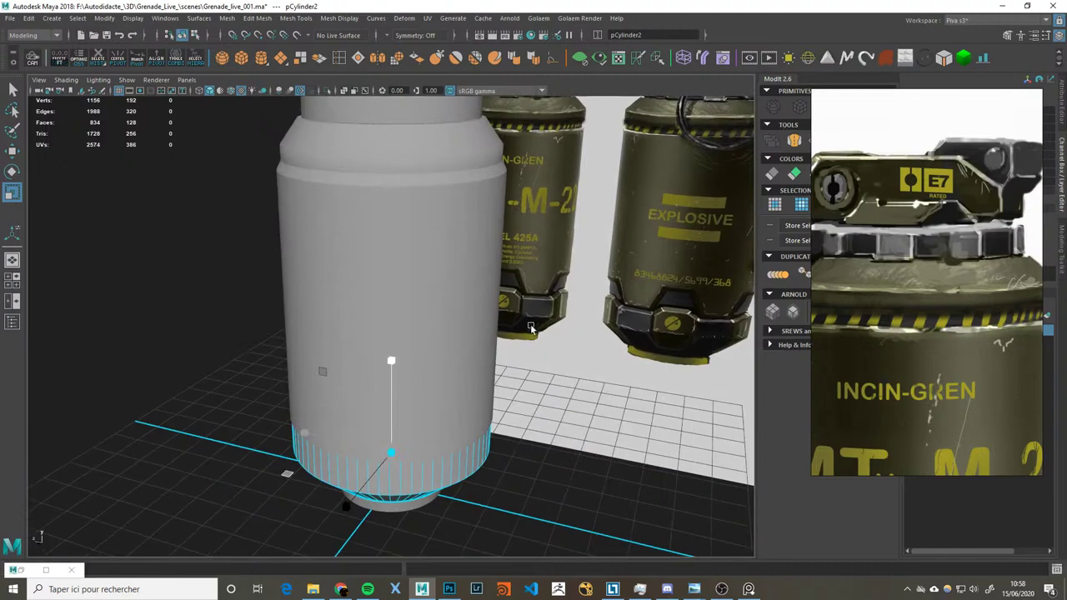
click(536, 302)
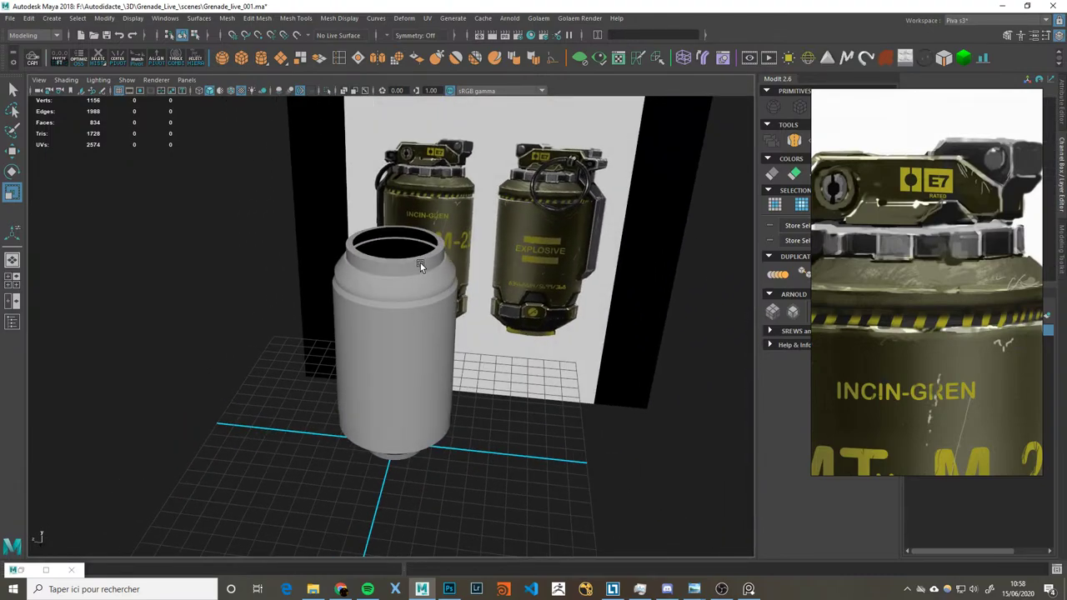
Step: Isolate the top ring on its own and save an incremental version of the scene
click(420, 263)
key(f)
key(ctrl+1)
key(f)
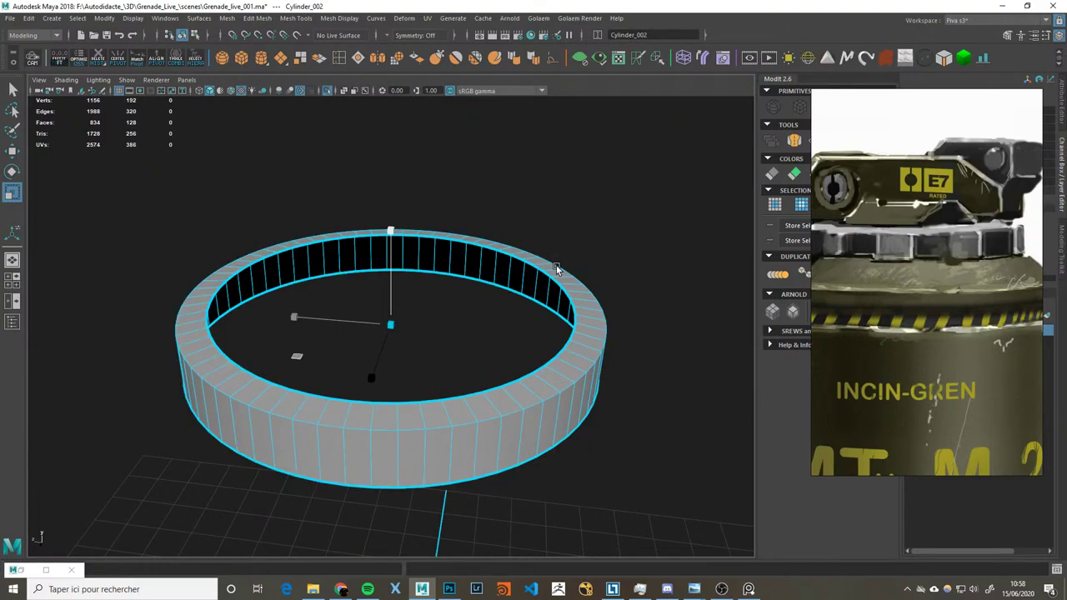
click(9, 17)
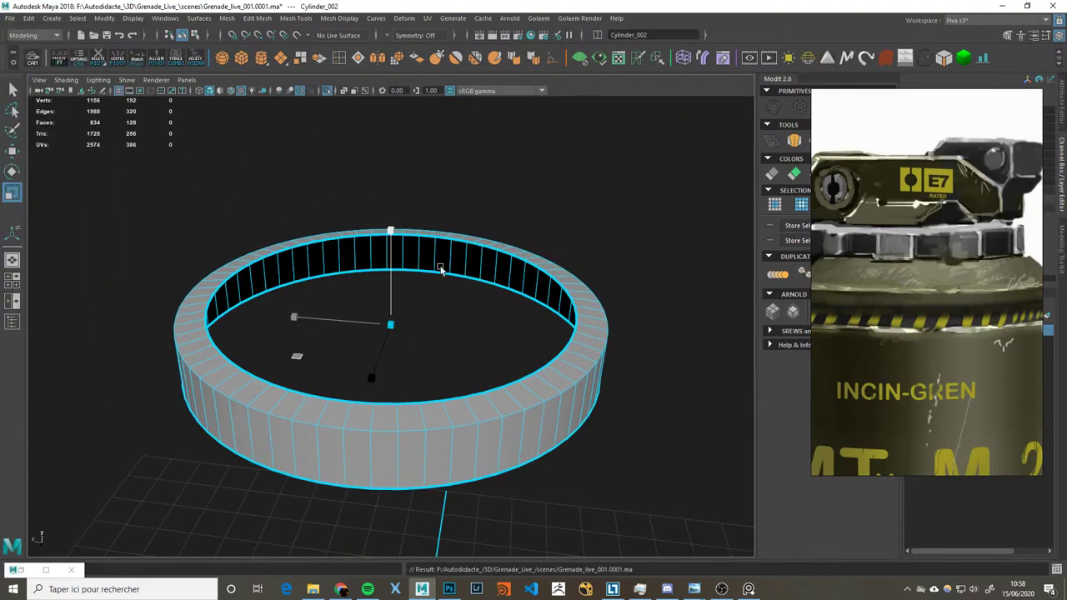
Step: From a side view, cut a trial edge loop around the ring's middle, then undo it
alt+drag(441, 270, 466, 288)
scroll(919, 250, up, 2)
alt+drag(556, 350, 490, 377)
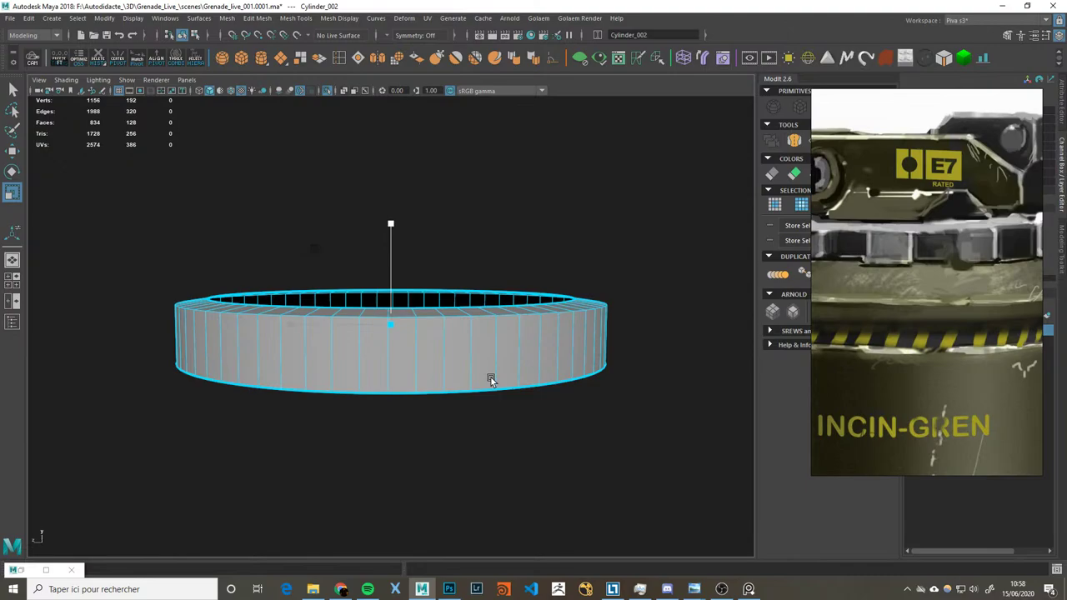
key(ctrl+m)
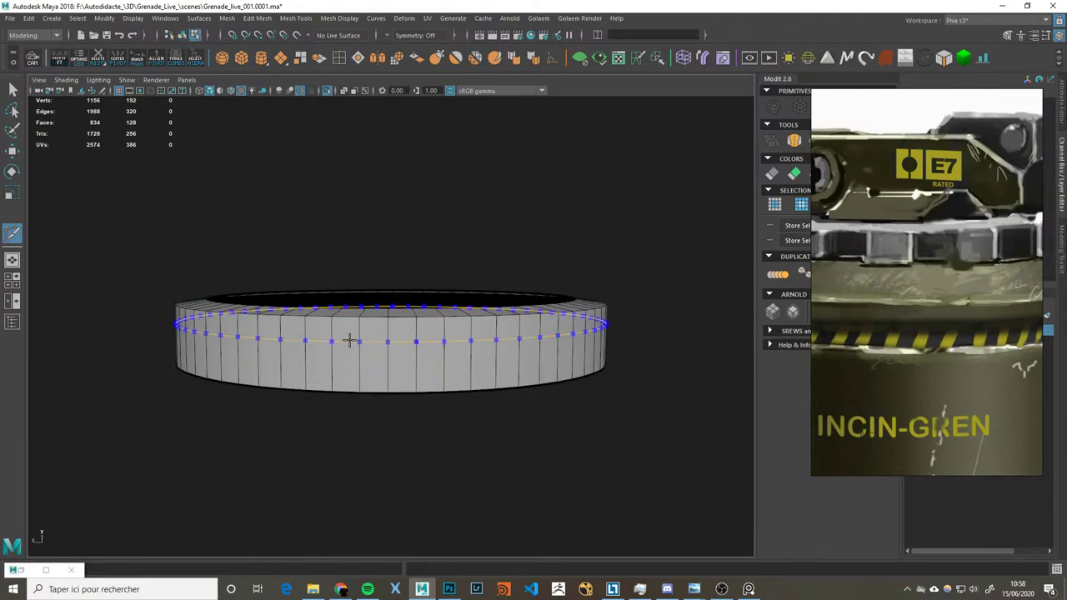
ctrl+click(356, 356)
ctrl+click(356, 356)
key(q)
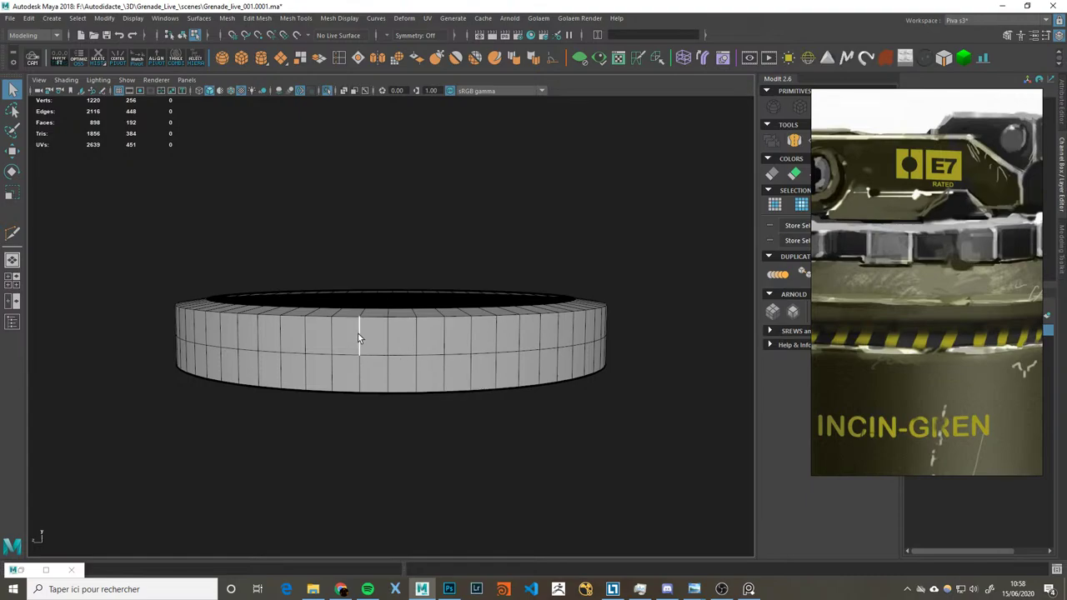
key(ctrl+z)
Step: Insert a horizontal edge loop around the ring's middle and select it
click(358, 322)
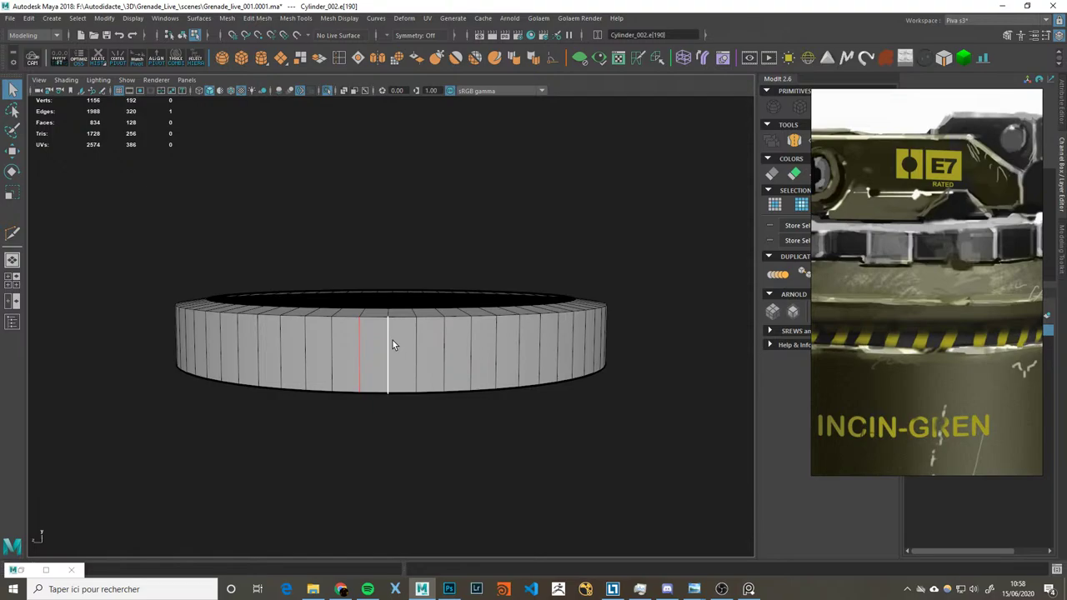
shift+right_drag(392, 344, 361, 339)
ctrl+click(365, 354)
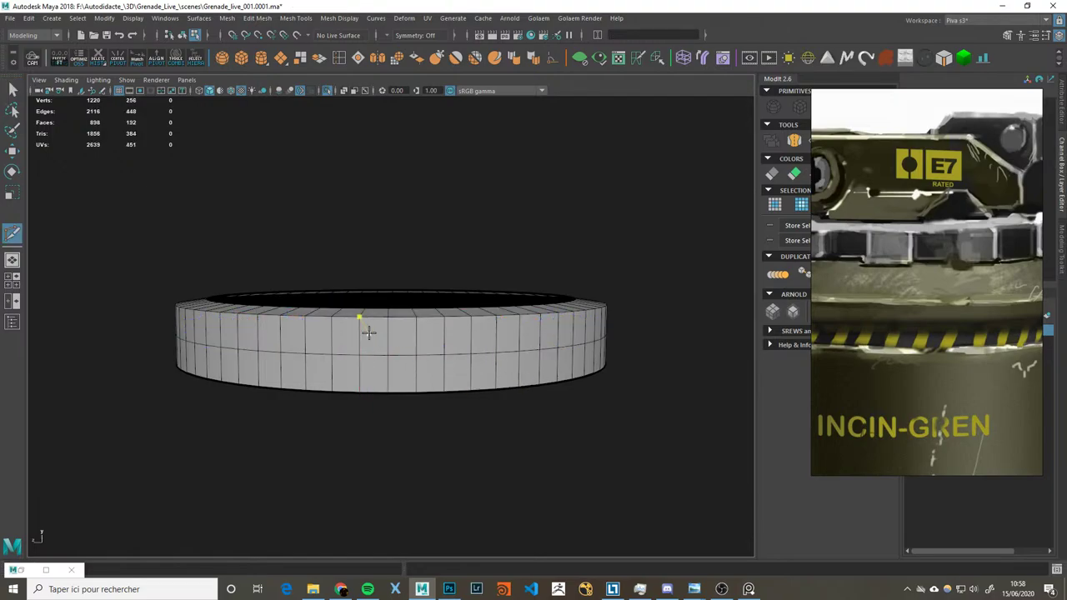
key(ctrl+z)
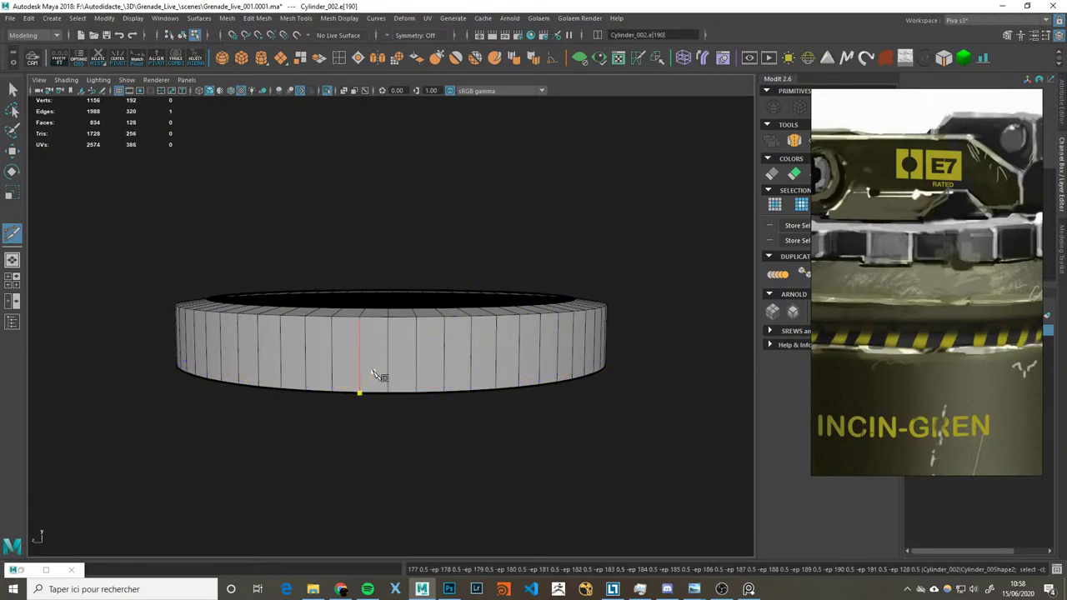
ctrl+click(364, 355)
key(q)
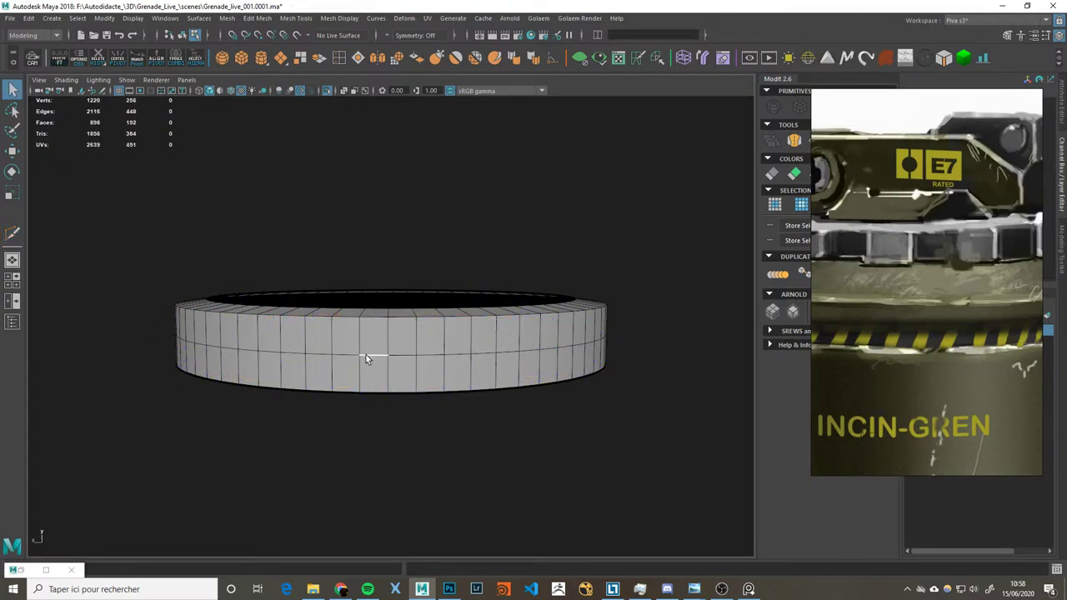
double_click(366, 354)
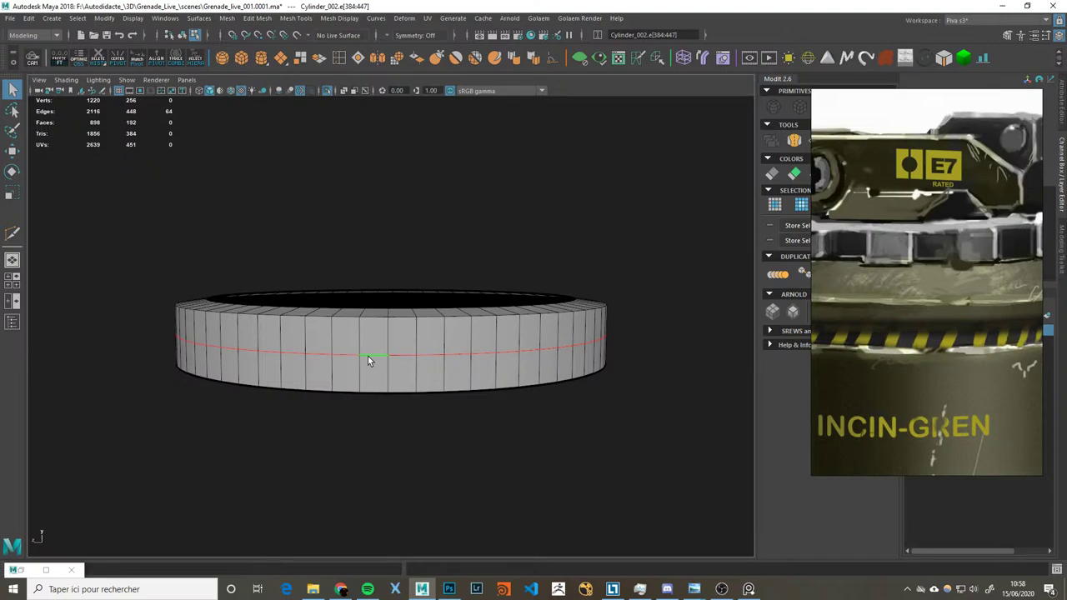
Step: Try connecting edges across the loop, cancel, then bevel the selected middle loop
key(alt+c)
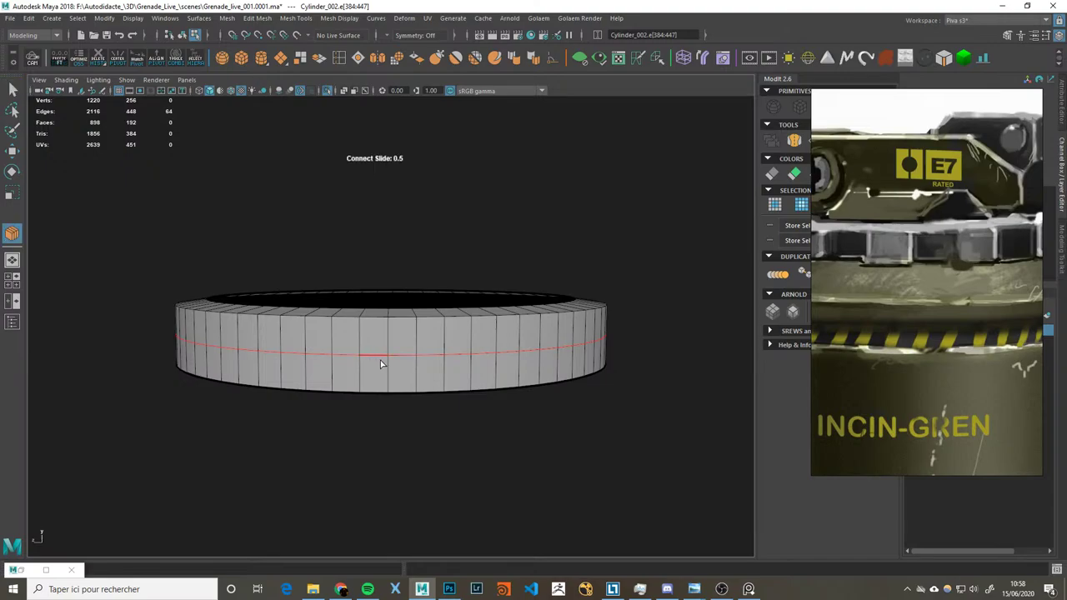
key(q)
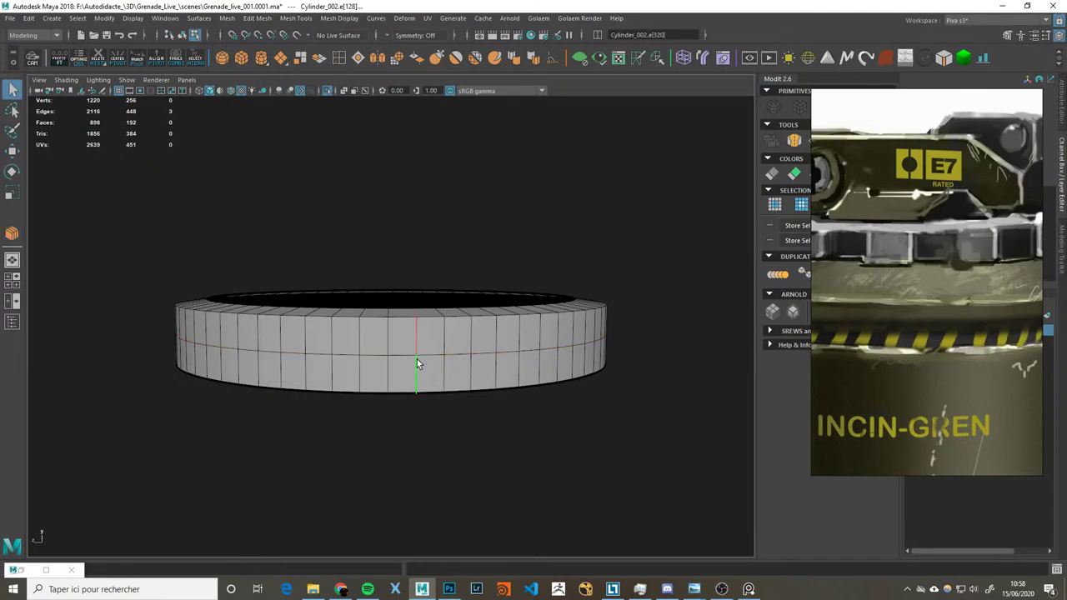
key(alt+c)
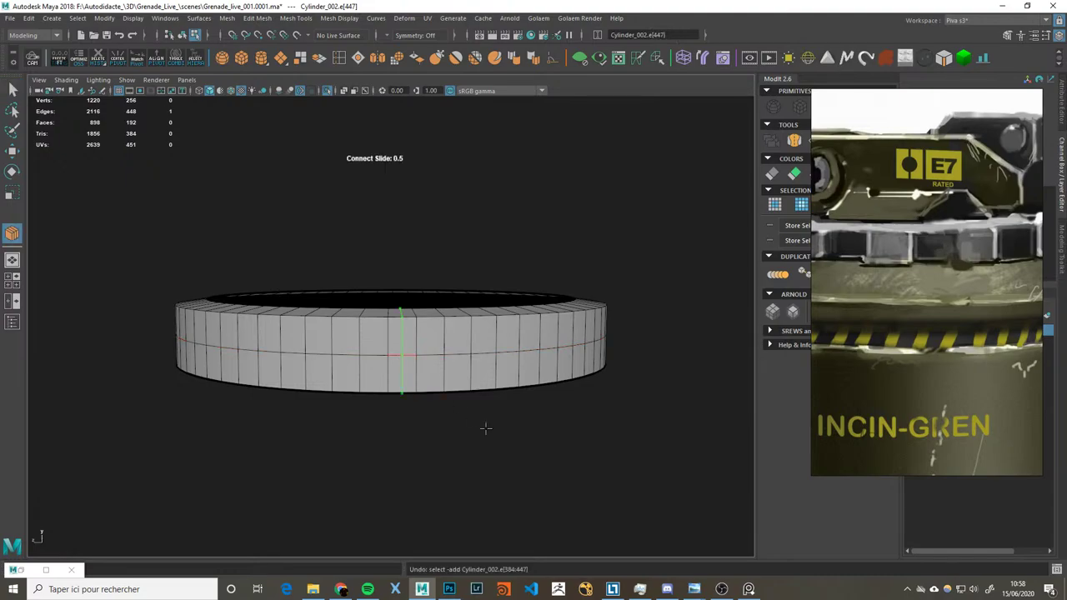
click(403, 361)
key(q)
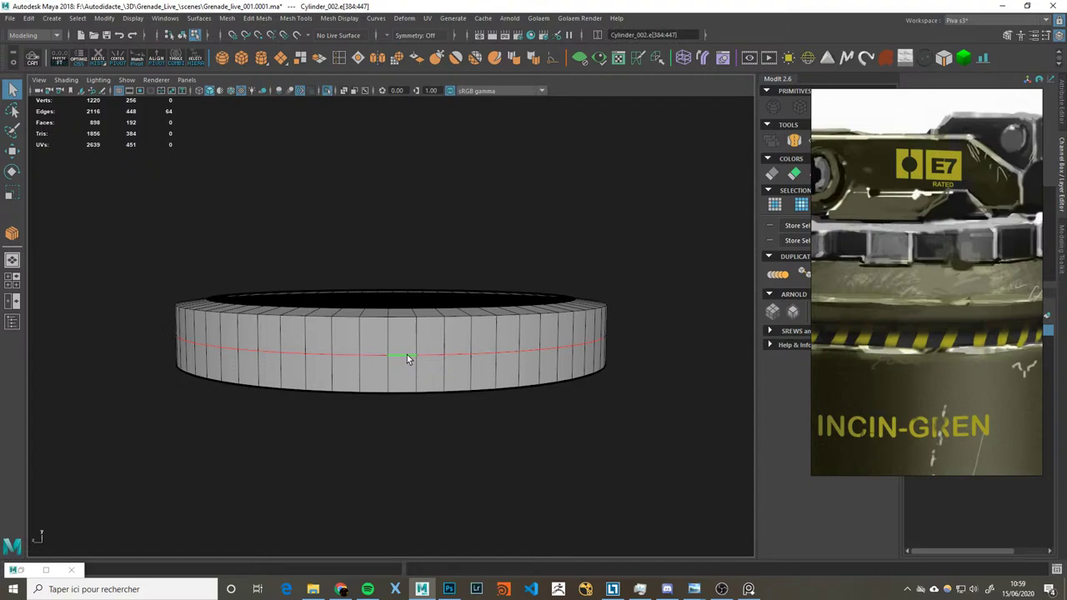
key(ctrl+b)
Step: Set the middle loop's bevel offset to about 0.73, then select four side faces of the ring
mouse_move(430, 372)
middle_down()
mouse_move(409, 364)
mouse_move(495, 358)
middle_up()
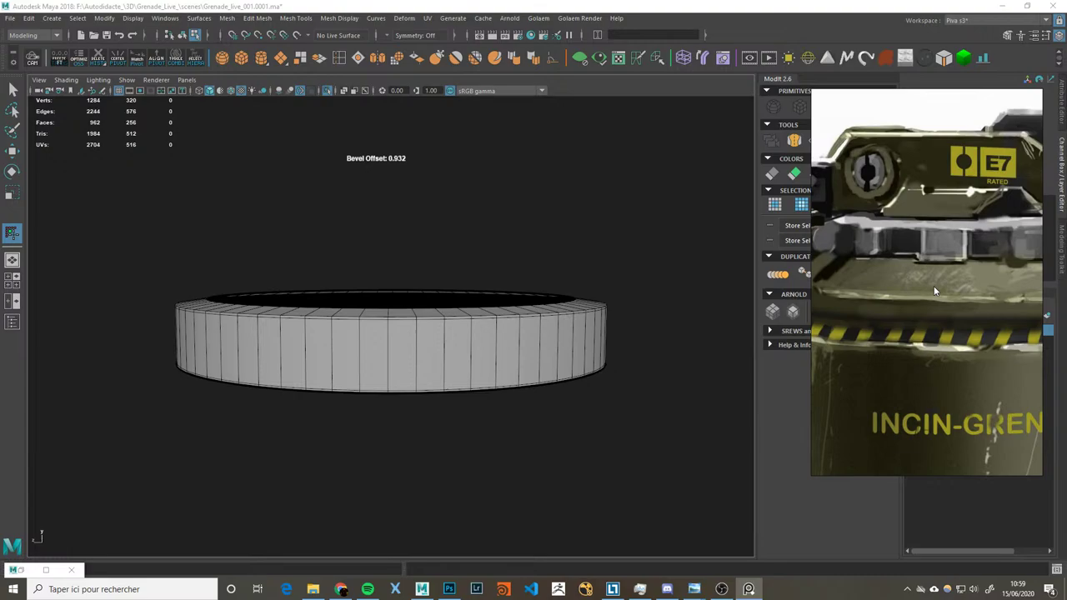
mouse_move(960, 285)
mouse_down()
mouse_move(863, 276)
mouse_move(938, 283)
mouse_up()
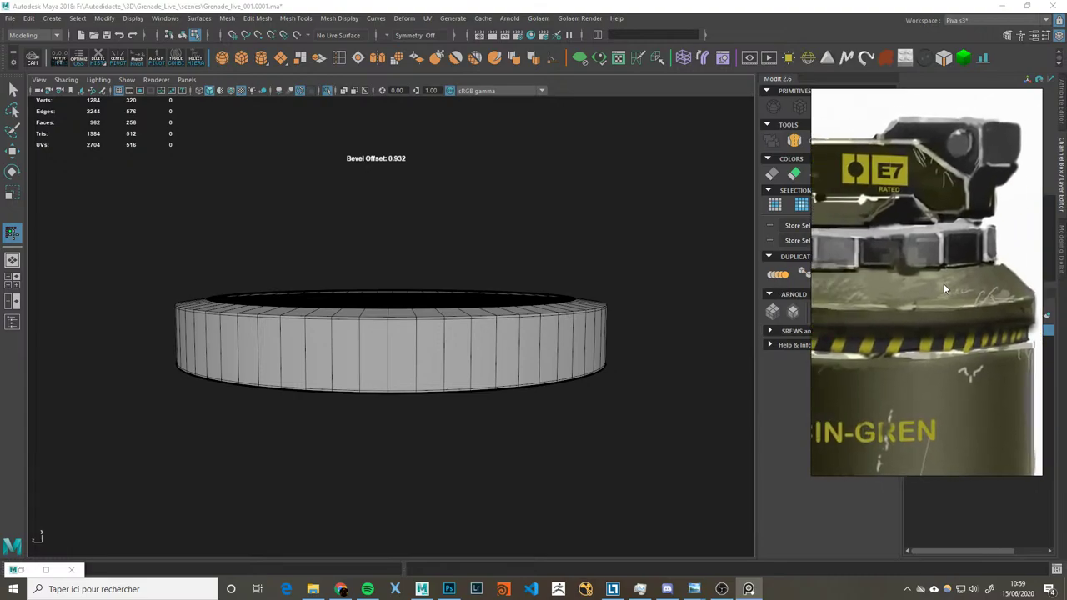
middle_drag(428, 350, 394, 359)
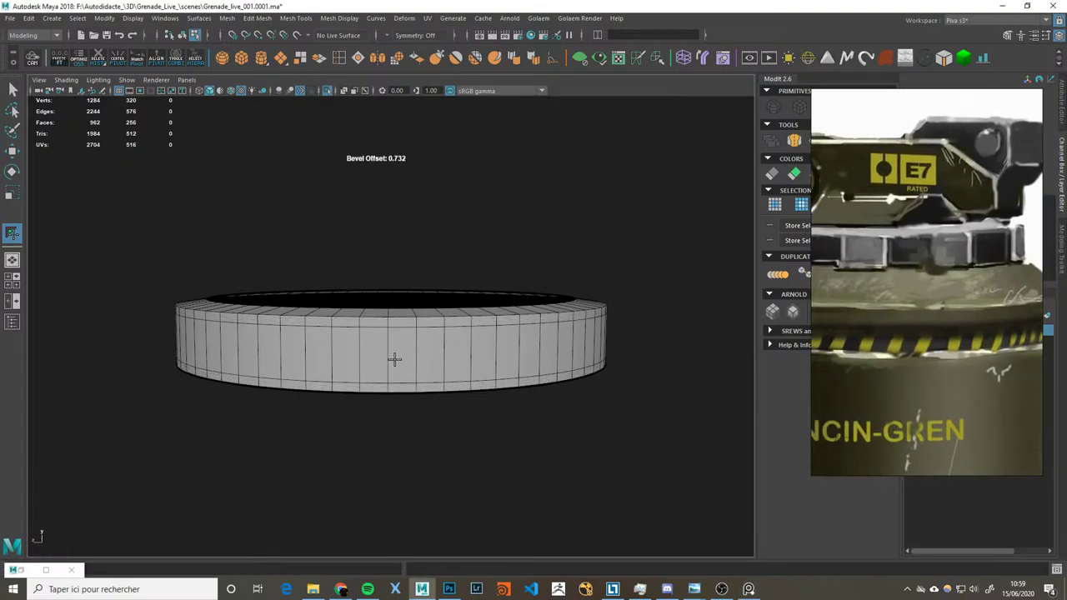
key(q)
right_drag(400, 357, 398, 324)
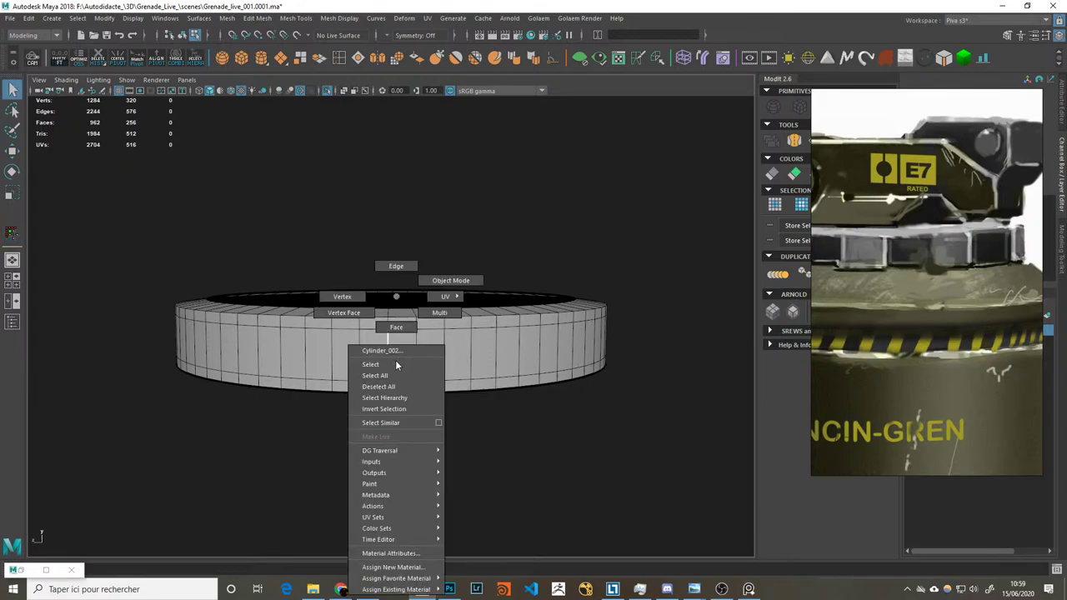
mouse_move(363, 351)
mouse_down()
mouse_move(446, 351)
mouse_move(515, 397)
mouse_move(528, 422)
mouse_move(526, 452)
mouse_move(514, 434)
mouse_up()
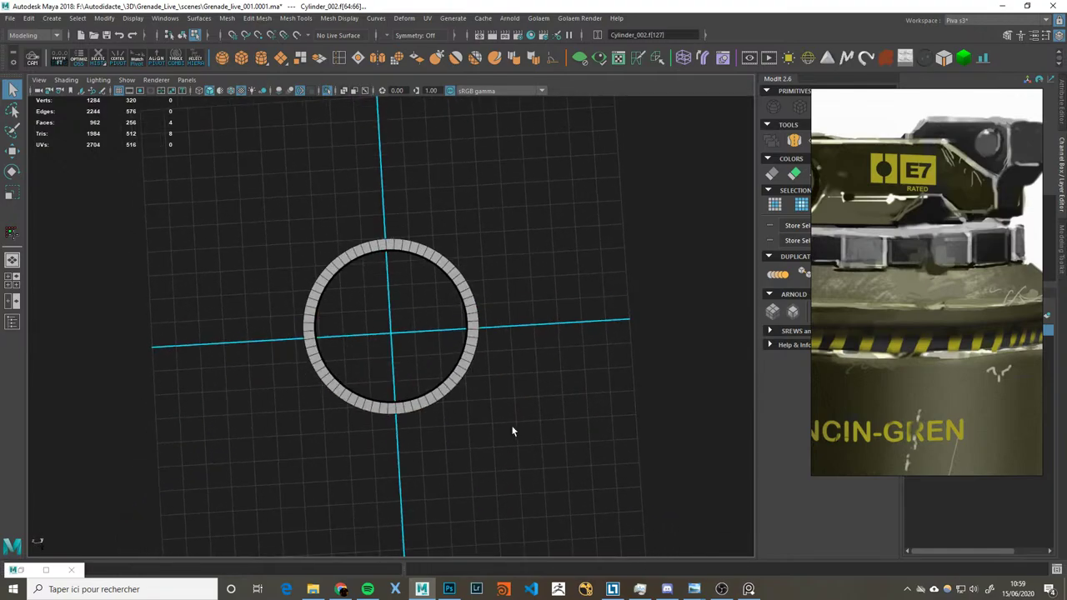
key(4)
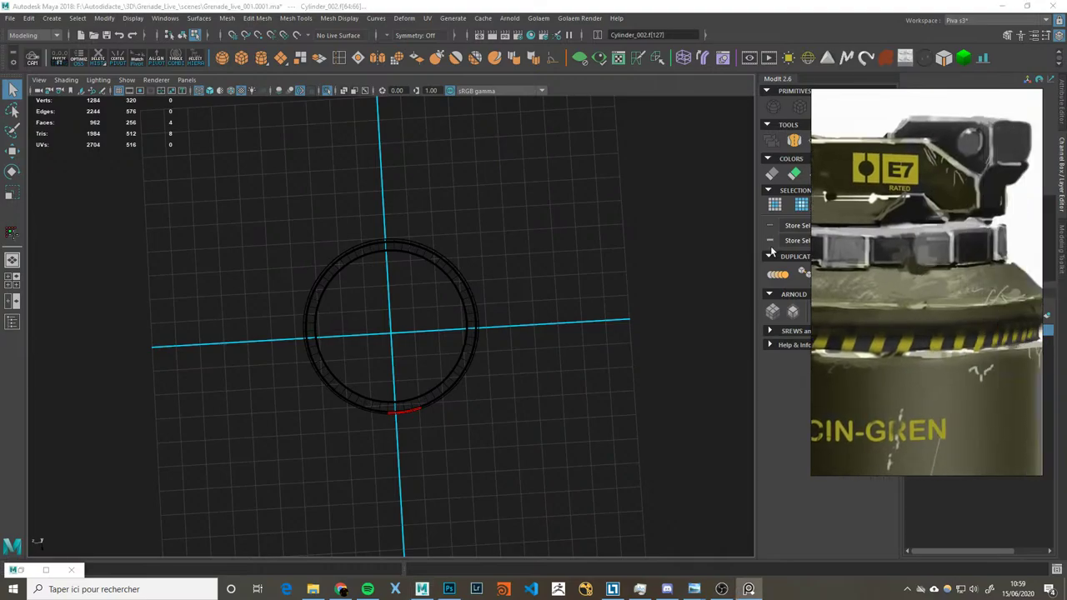
alt+drag(583, 251, 500, 326)
key(5)
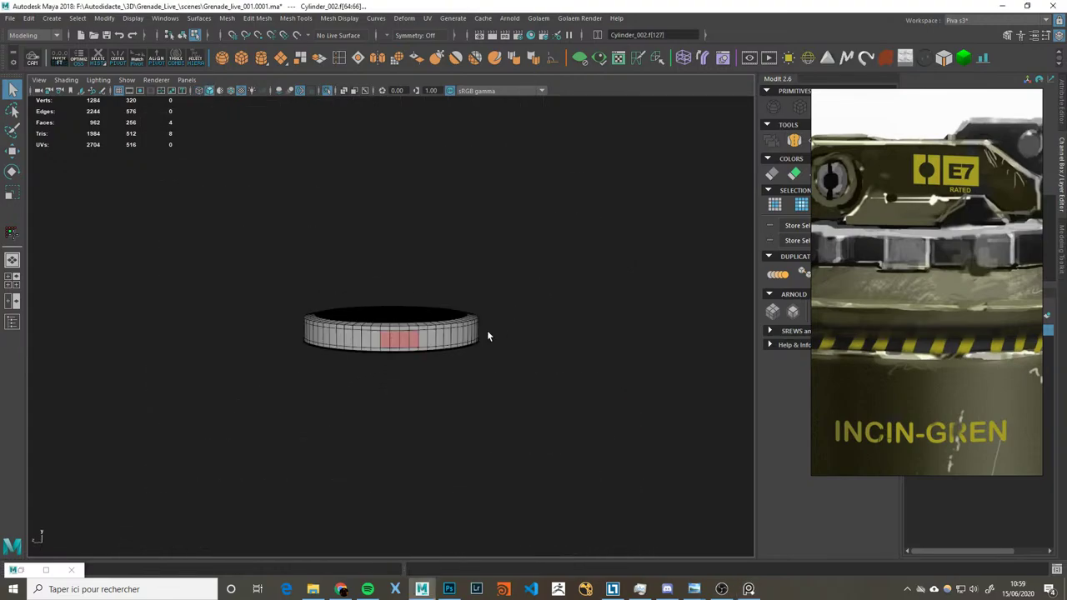
scroll(488, 335, up, 3)
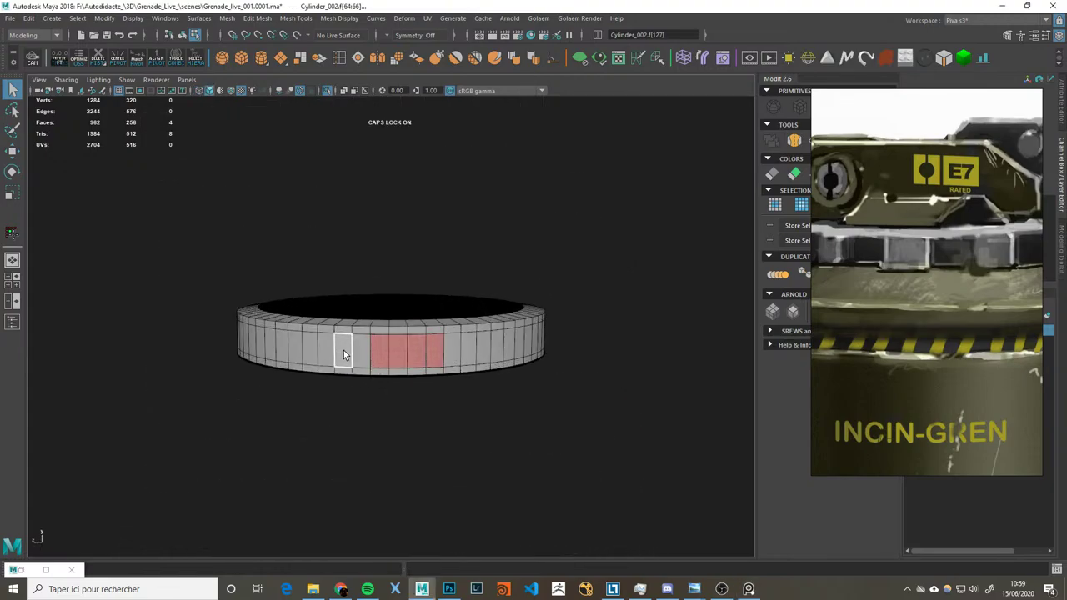
key(Caps_Lock)
click(619, 464)
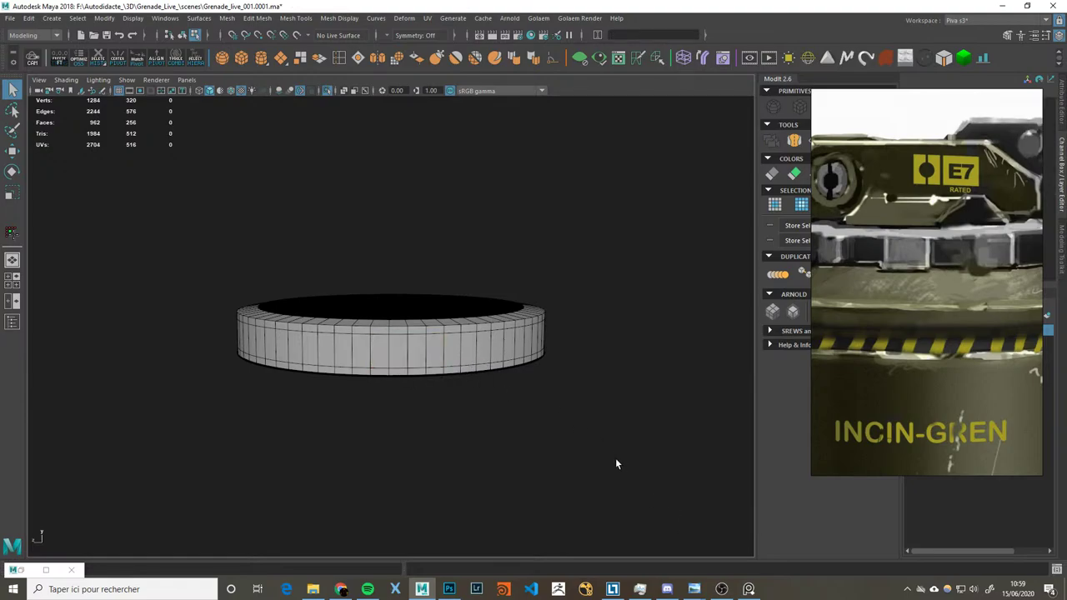
key(super+r)
key(Return)
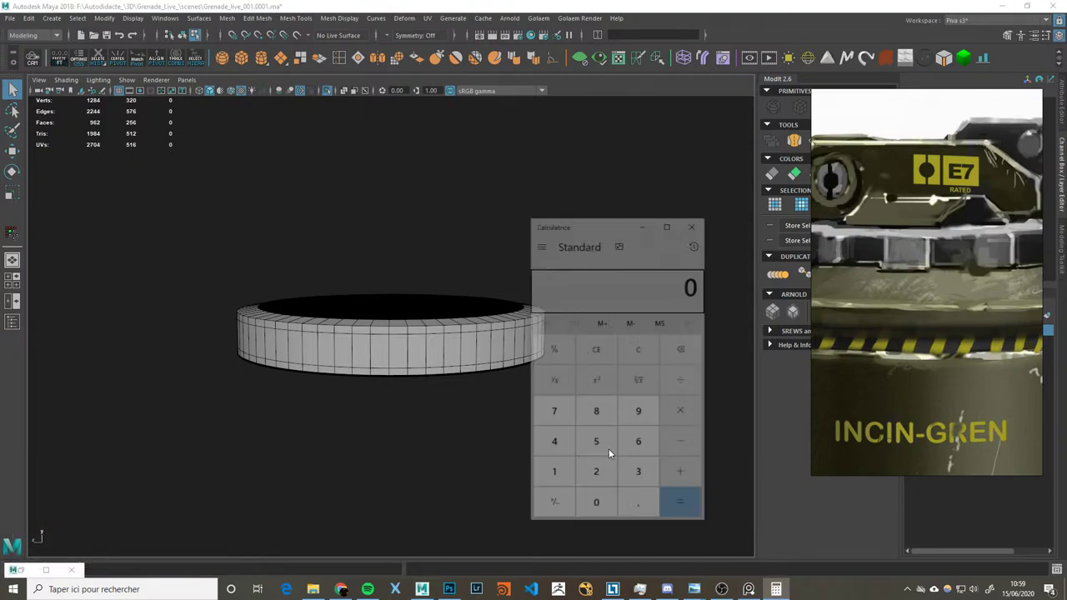
text(64/4)
key(Return)
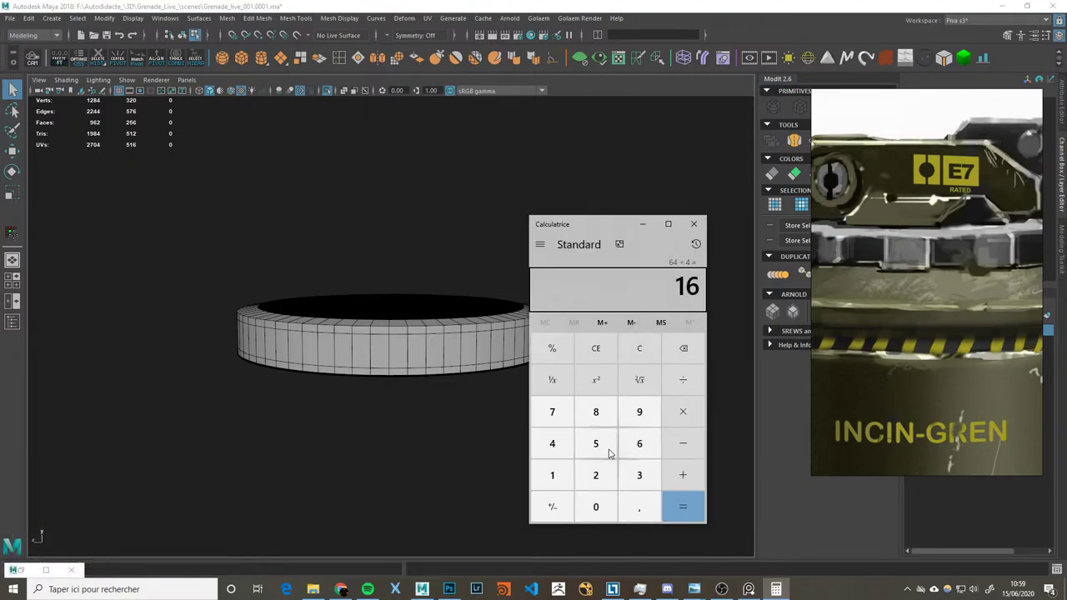
click(696, 226)
scroll(375, 367, up, 2)
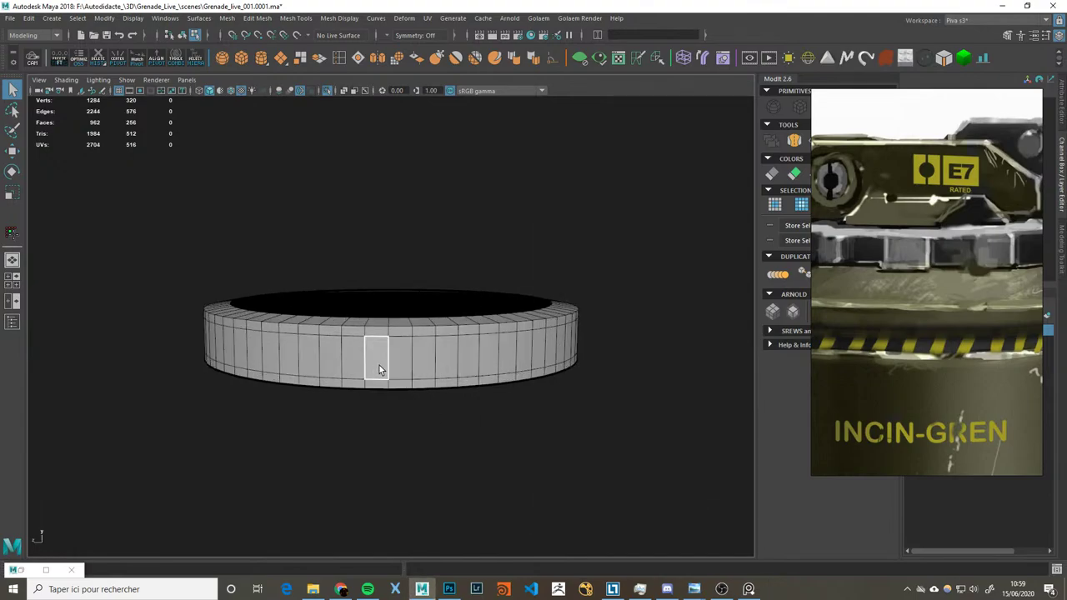
mouse_move(402, 357)
mouse_down()
mouse_move(457, 366)
mouse_move(459, 405)
mouse_move(436, 381)
mouse_move(448, 375)
mouse_move(395, 360)
mouse_move(440, 339)
mouse_up()
key(ctrl+z)
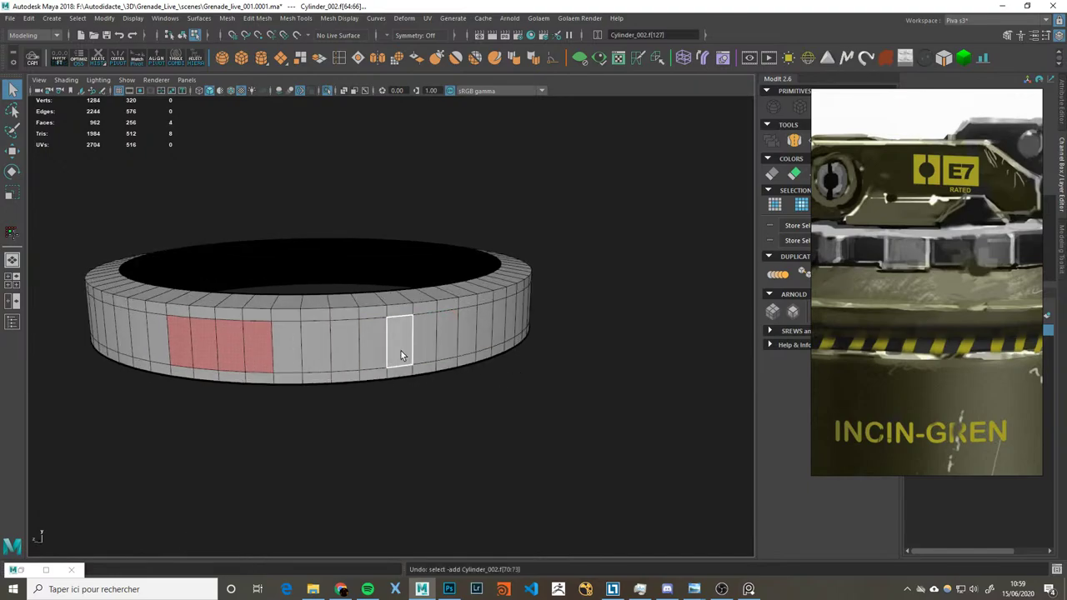
mouse_move(375, 354)
alt+mouse_down()
mouse_move(474, 398)
mouse_move(504, 389)
alt+mouse_up()
key(ctrl+e)
mouse_move(427, 419)
mouse_down()
mouse_move(465, 456)
mouse_move(547, 429)
mouse_up()
scroll(647, 355, down, 3)
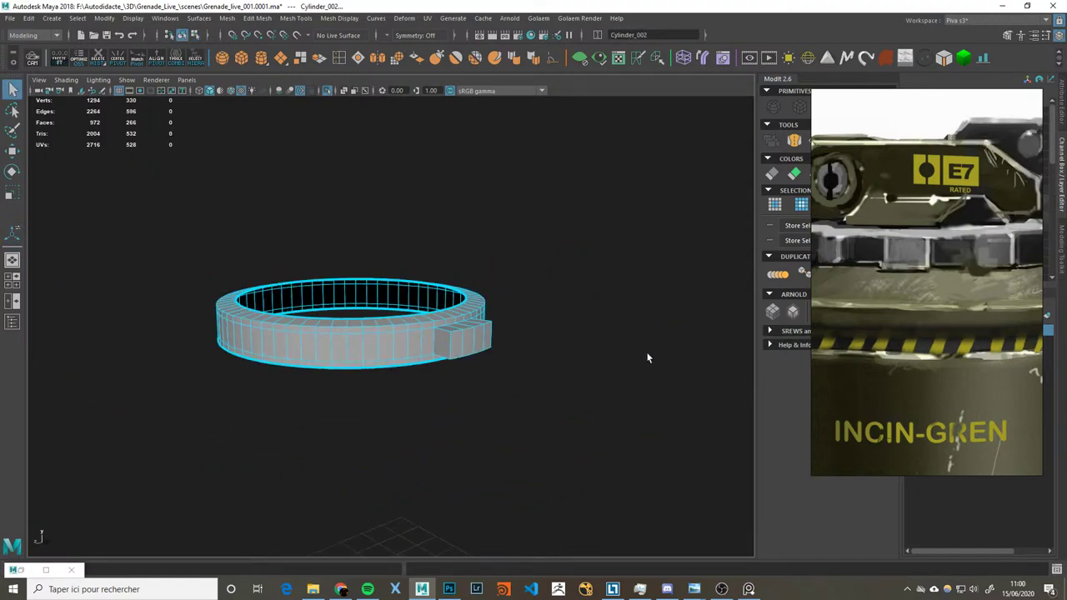
click(539, 383)
alt+drag(539, 383, 545, 362)
scroll(926, 330, up, 2)
scroll(880, 350, up, 1)
scroll(505, 350, up, 2)
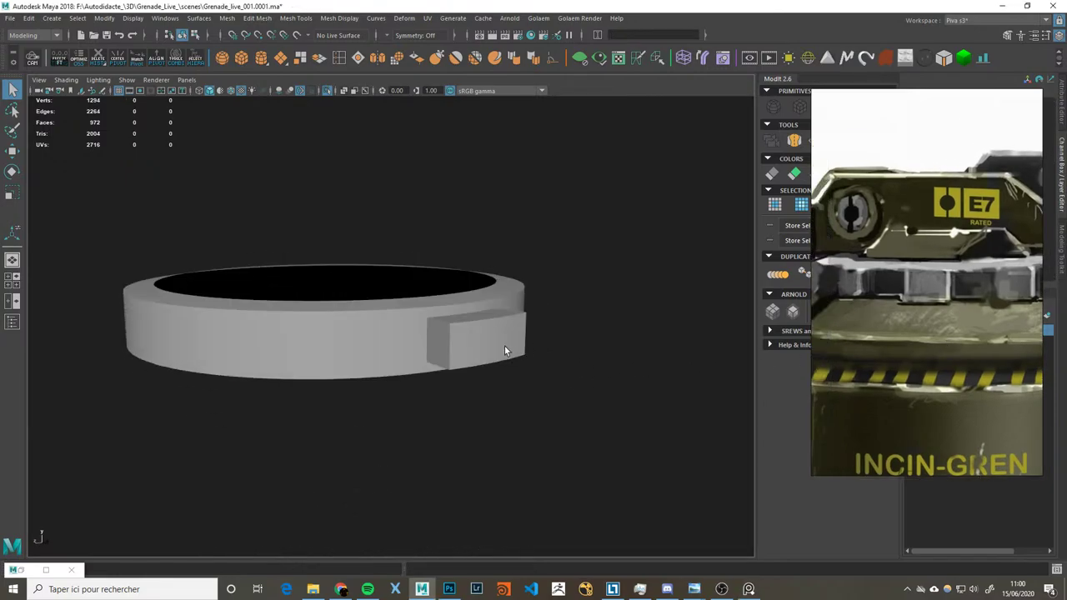
click(504, 350)
scroll(525, 351, up, 2)
key(ctrl+z)
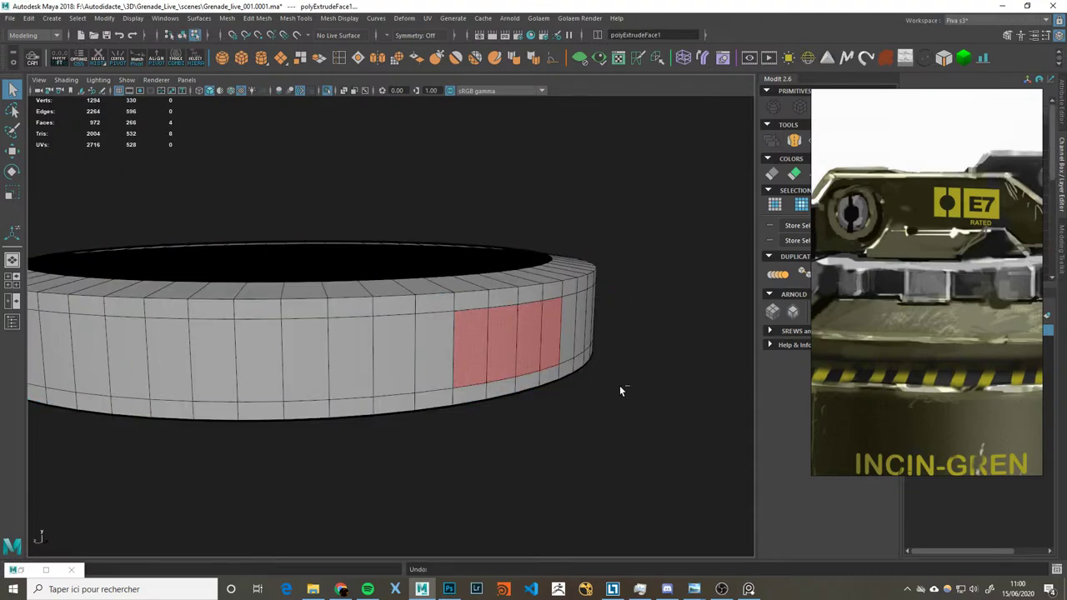
key(ctrl+z)
key(ctrl+z)
key(ctrl+z)
scroll(450, 354, down, 1)
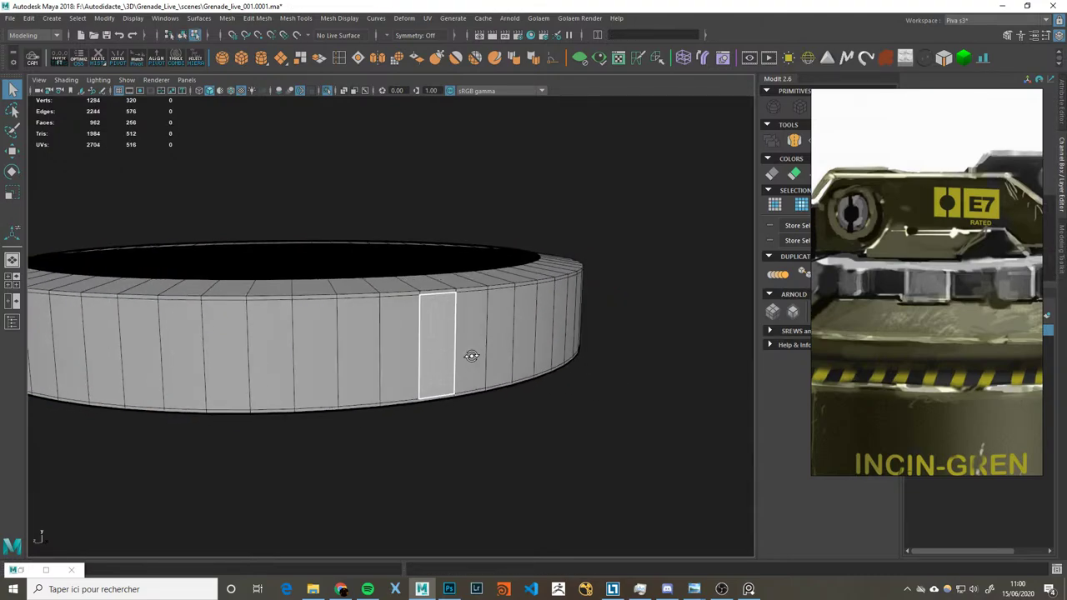
scroll(400, 349, down, 1)
Step: Extrude four adjacent side faces outward by 0.465 into a block, then select the whole ring
mouse_move(344, 345)
mouse_down()
mouse_move(464, 341)
mouse_move(489, 365)
mouse_move(501, 358)
mouse_up()
key(ctrl+e)
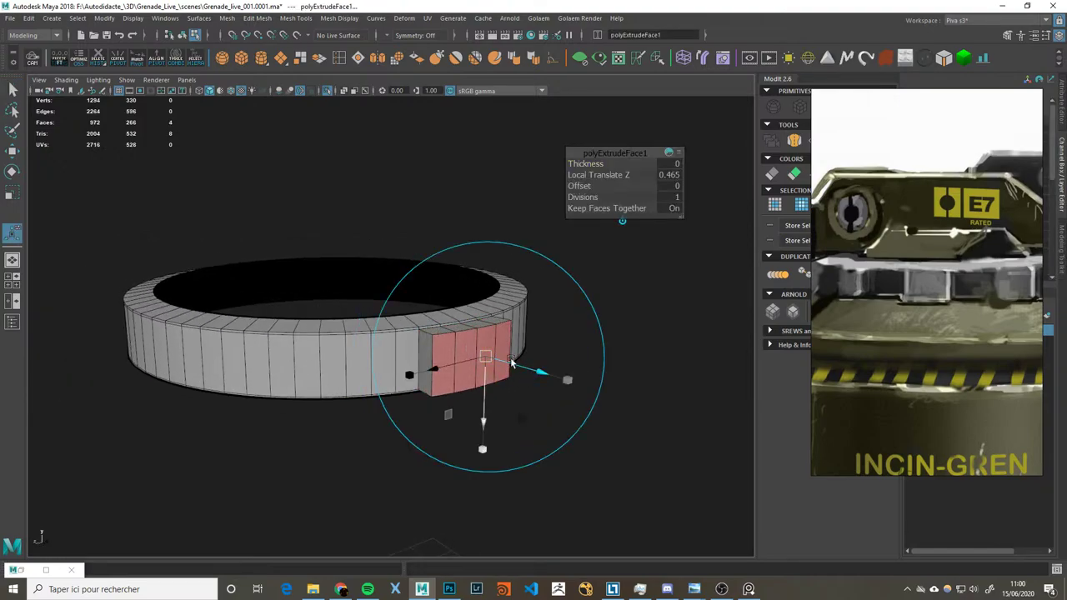
mouse_move(639, 382)
alt+mouse_down()
mouse_move(611, 375)
mouse_move(603, 264)
alt+mouse_up()
right_drag(602, 303, 616, 285)
mouse_move(616, 285)
alt+mouse_down()
mouse_move(603, 309)
mouse_move(550, 320)
mouse_move(550, 297)
mouse_move(536, 314)
mouse_move(640, 307)
mouse_move(593, 305)
alt+mouse_up()
scroll(831, 292, down, 2)
scroll(869, 294, down, 1)
scroll(869, 293, up, 1)
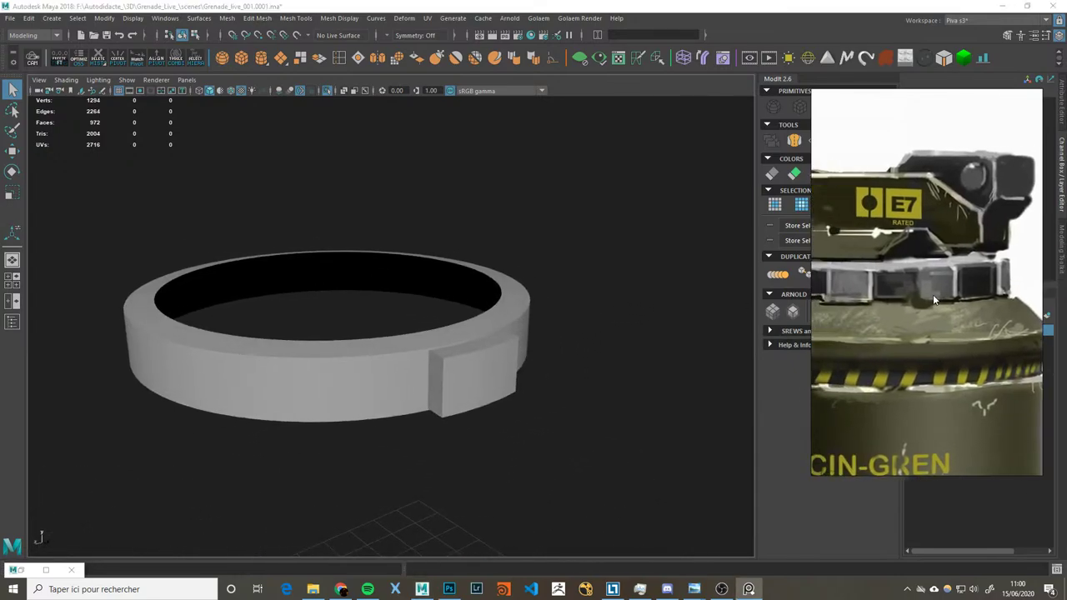
scroll(933, 295, up, 1)
scroll(963, 304, up, 1)
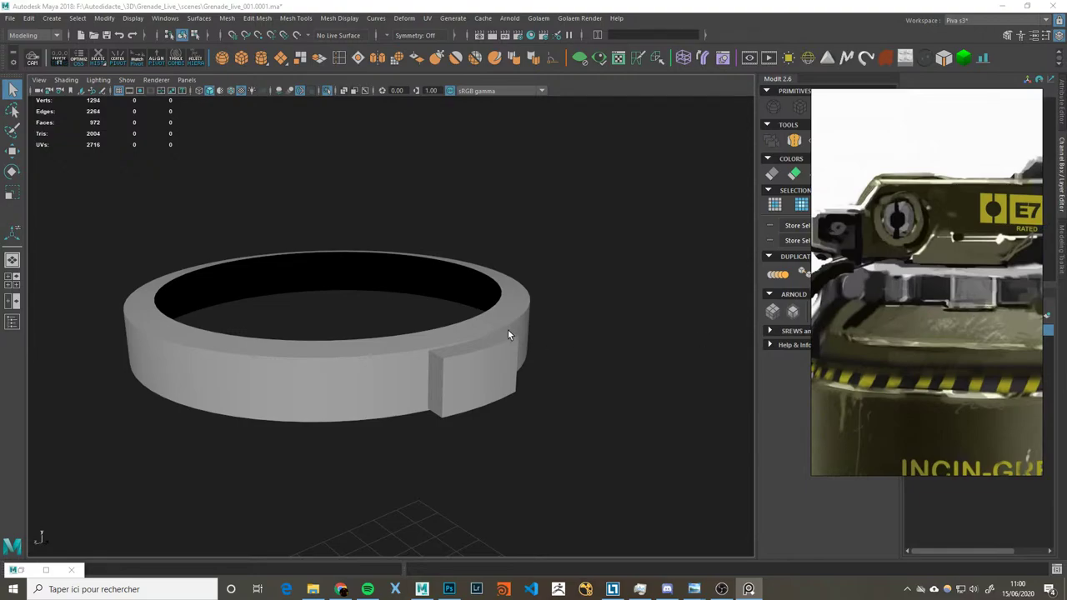
click(466, 336)
scroll(529, 380, up, 2)
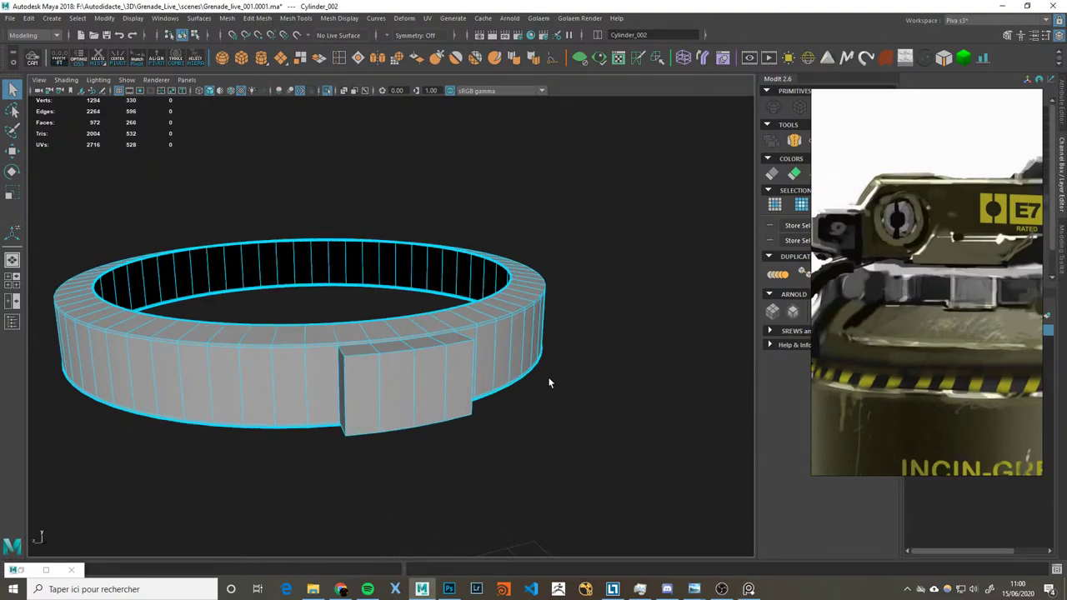
Step: Undo the block extrusion and re-bevel the ring's middle edge loop at offset 0.884
key(ctrl+z)
key(ctrl+z)
key(ctrl+z)
key(ctrl+z)
right_drag(400, 364, 406, 358)
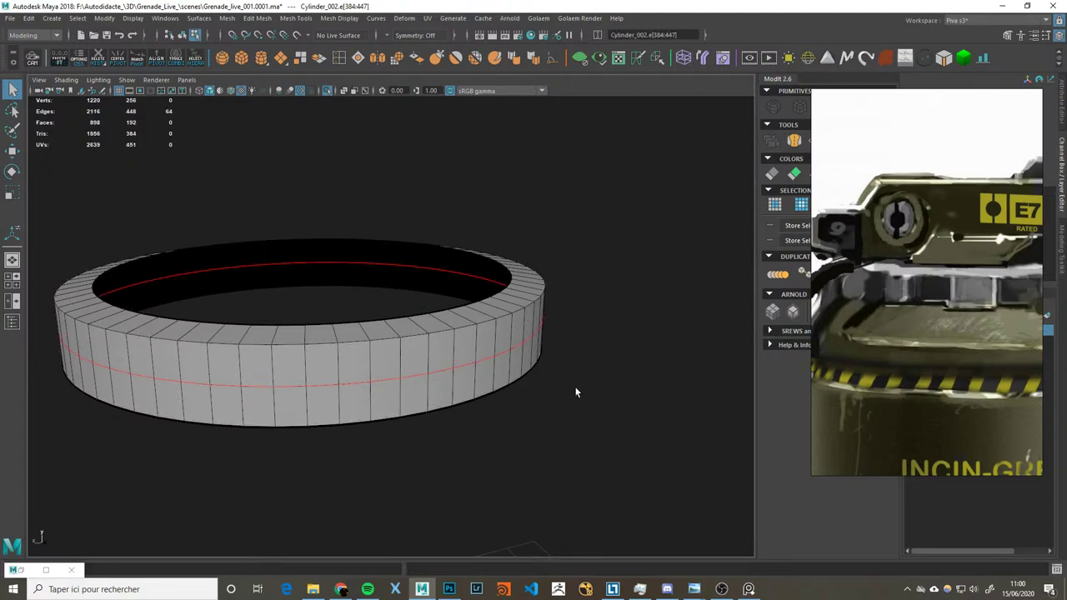
key(ctrl+b)
mouse_move(465, 352)
mouse_down()
mouse_move(497, 350)
mouse_move(489, 352)
mouse_up()
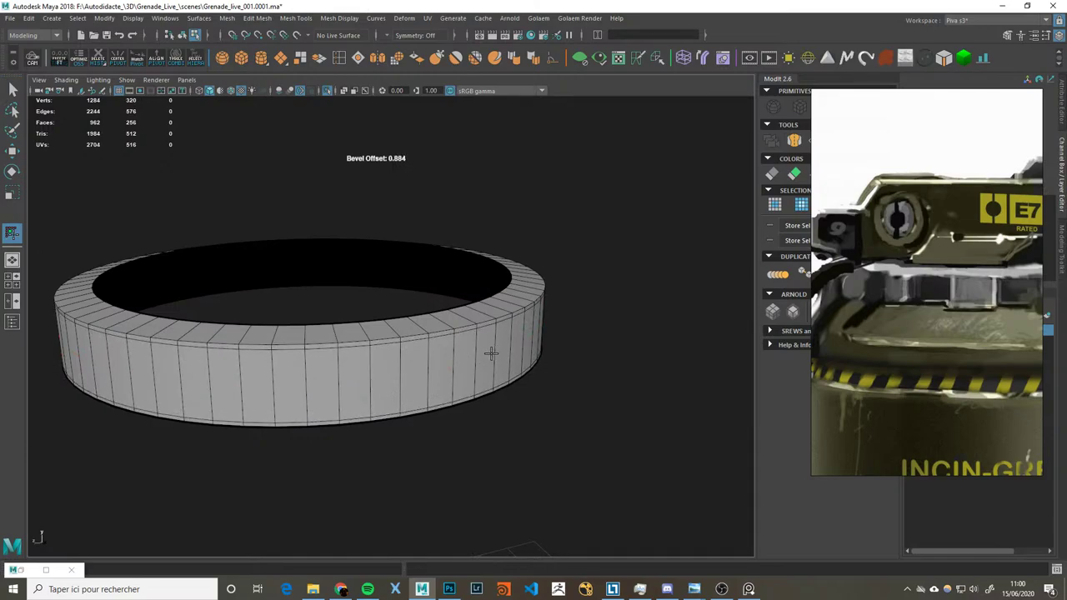
key(q)
scroll(560, 388, down, 2)
alt+drag(562, 393, 478, 389)
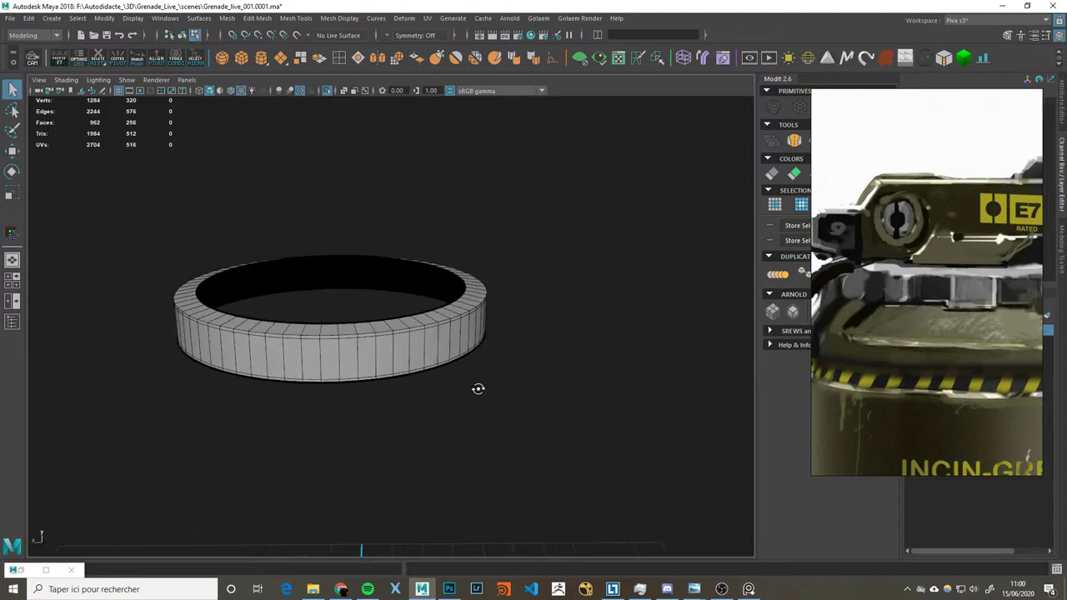
scroll(314, 375, up, 2)
right_drag(305, 375, 303, 327)
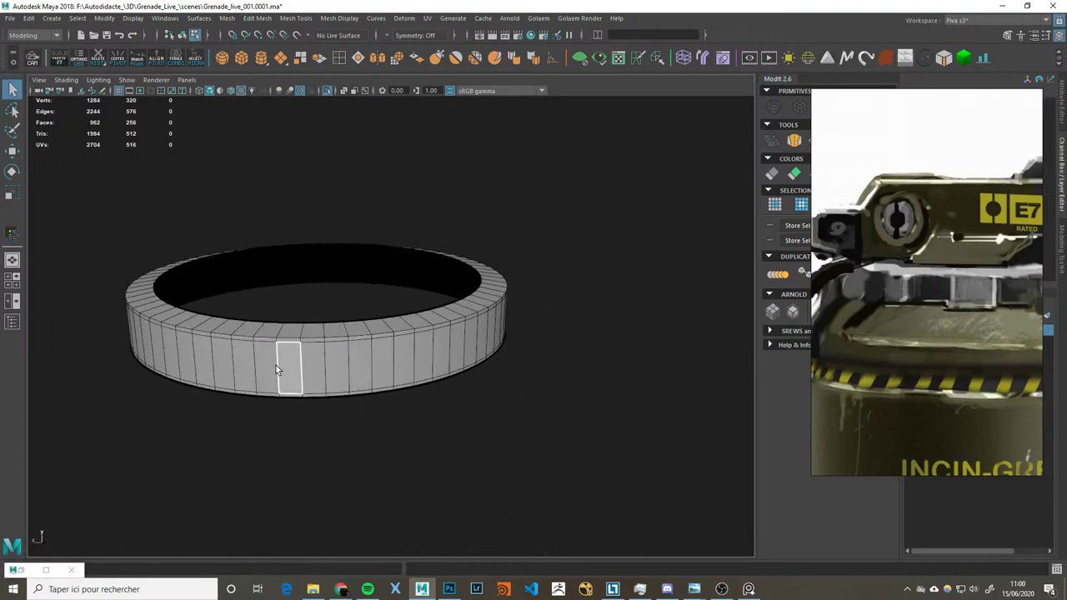
Step: Select eight evenly spaced groups of four side faces around the ring
drag(260, 367, 343, 367)
mouse_move(534, 398)
alt+mouse_down()
mouse_move(364, 365)
mouse_move(392, 337)
mouse_move(480, 357)
alt+mouse_up()
key(ctrl+z)
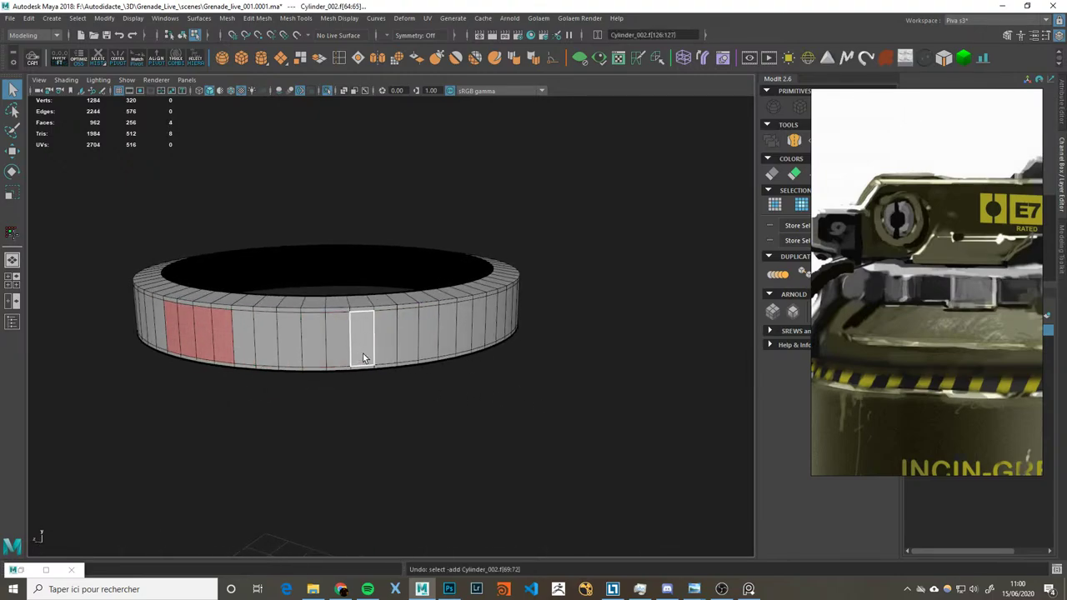
mouse_move(312, 342)
shift+mouse_down()
mouse_move(381, 337)
mouse_move(445, 355)
shift+mouse_up()
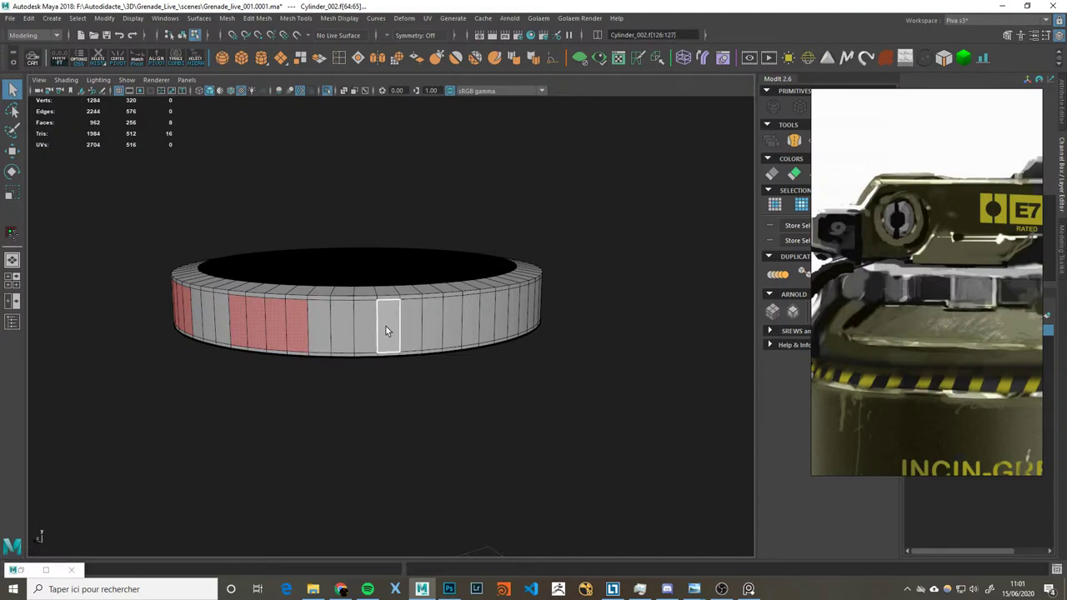
mouse_move(411, 325)
shift+mouse_down()
mouse_move(499, 334)
mouse_move(480, 351)
shift+mouse_up()
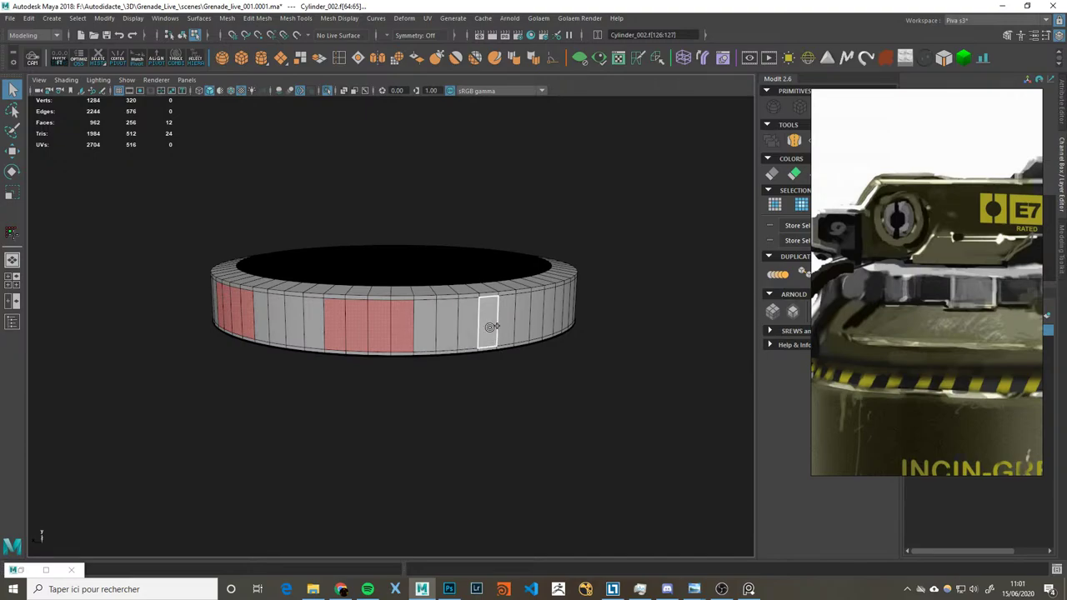
mouse_move(498, 324)
shift+mouse_down()
mouse_move(581, 333)
mouse_move(466, 341)
shift+mouse_up()
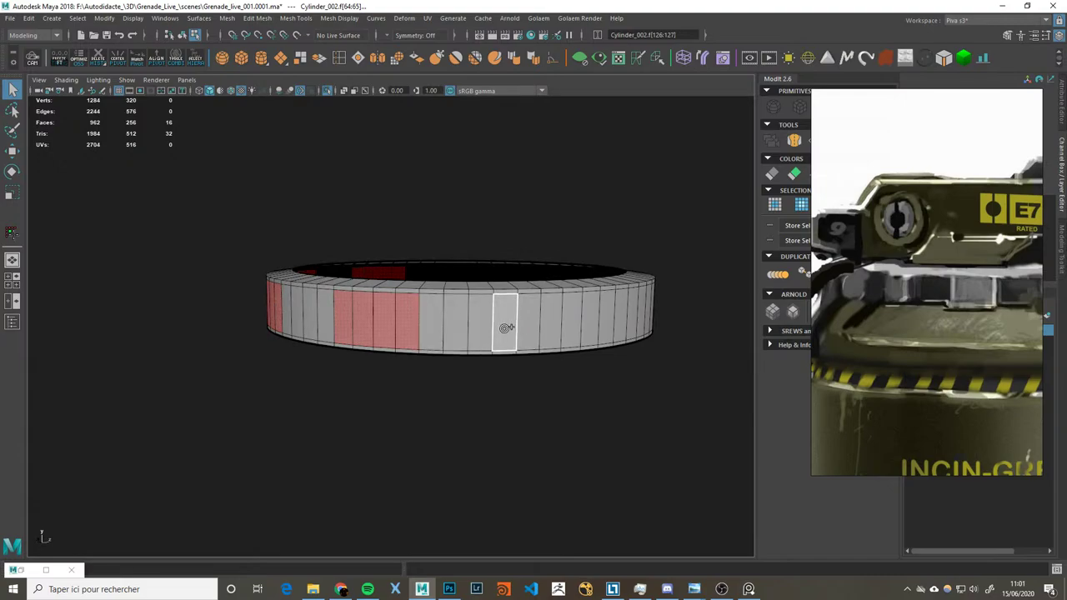
mouse_move(525, 328)
shift+mouse_down()
mouse_move(636, 345)
mouse_move(541, 350)
shift+mouse_up()
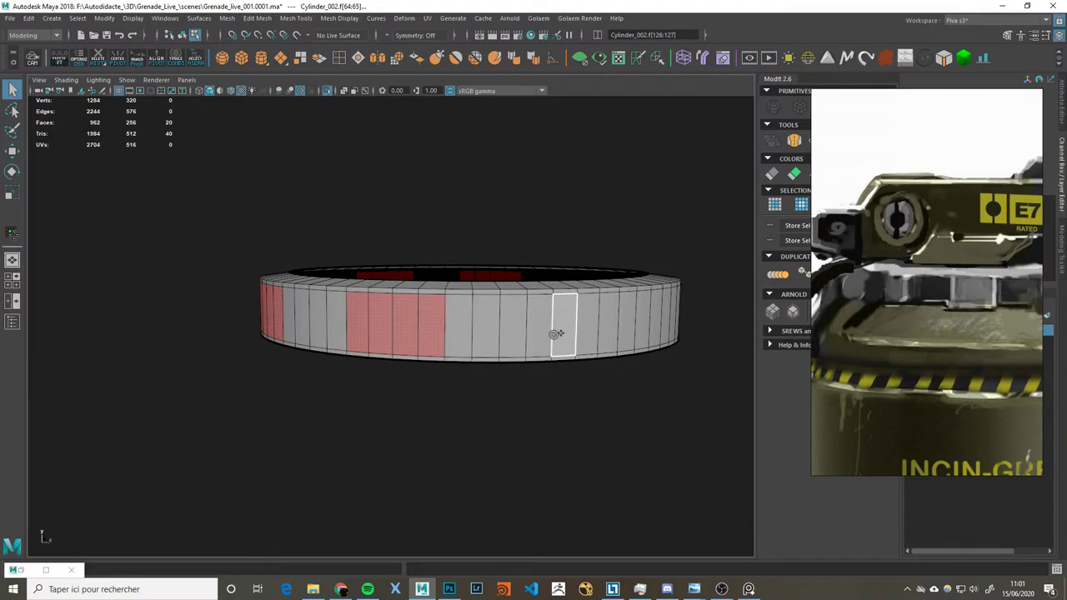
mouse_move(567, 333)
shift+mouse_down()
mouse_move(633, 334)
mouse_move(442, 353)
shift+mouse_up()
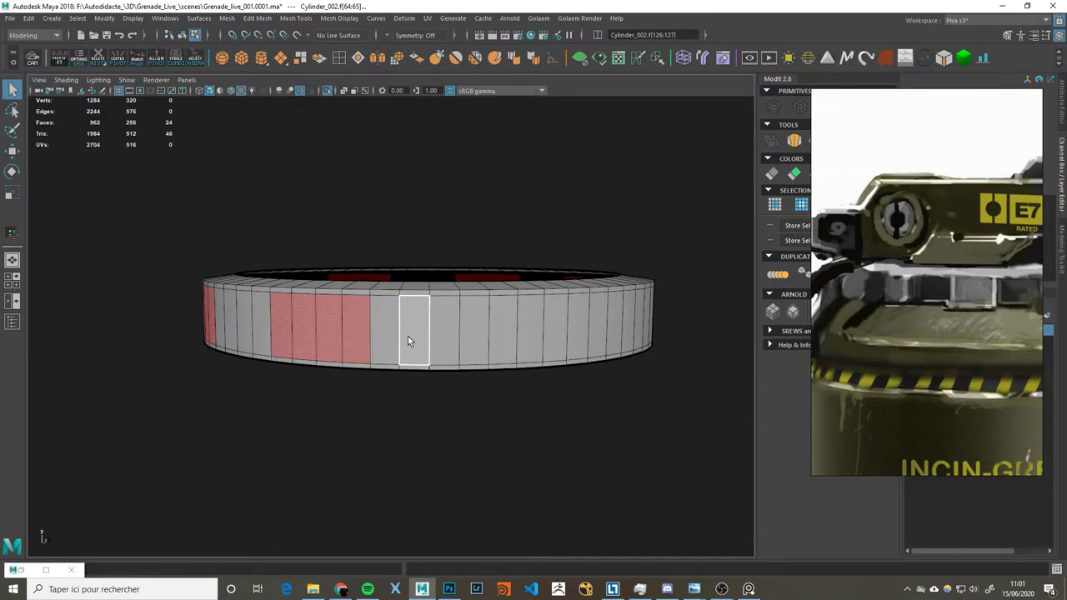
mouse_move(502, 335)
shift+mouse_down()
mouse_move(583, 338)
mouse_move(447, 351)
shift+mouse_up()
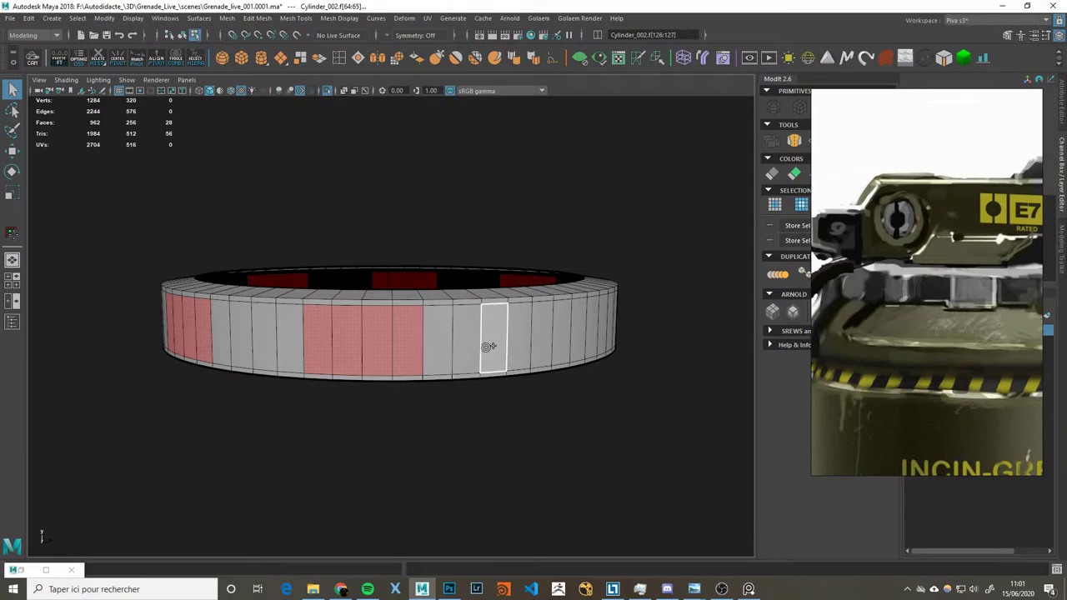
mouse_move(526, 343)
alt+mouse_down()
mouse_move(370, 340)
mouse_move(420, 337)
mouse_move(470, 351)
alt+mouse_up()
mouse_move(350, 343)
alt+mouse_down()
mouse_move(587, 408)
mouse_move(571, 395)
mouse_move(619, 400)
mouse_move(541, 405)
alt+mouse_up()
Step: Extrude the selected face groups with thickness 0.603 and a small offset of about 0.06
key(ctrl+e)
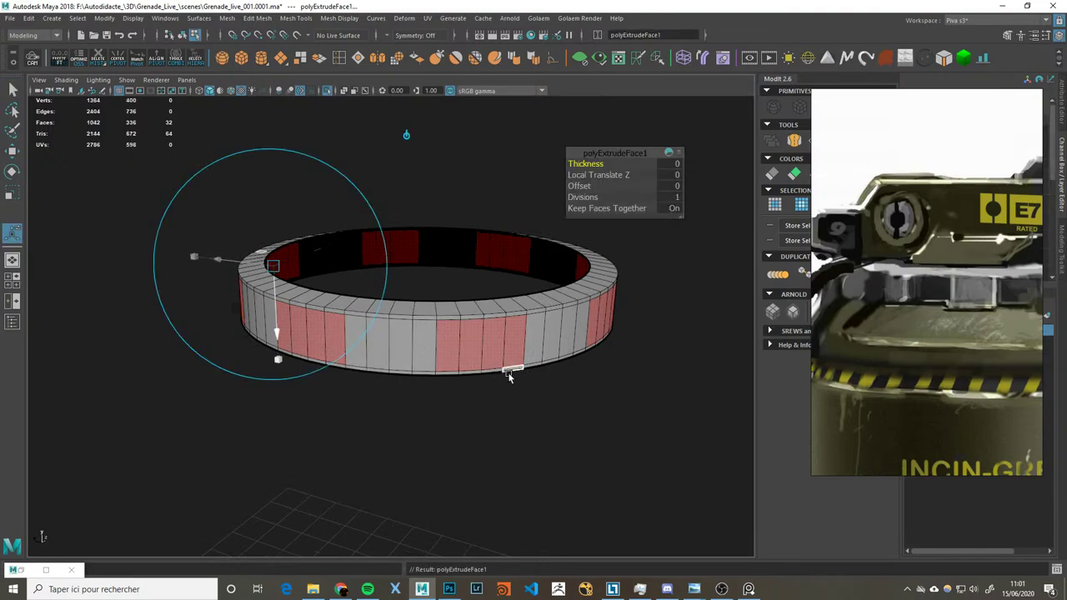
drag(581, 165, 588, 175)
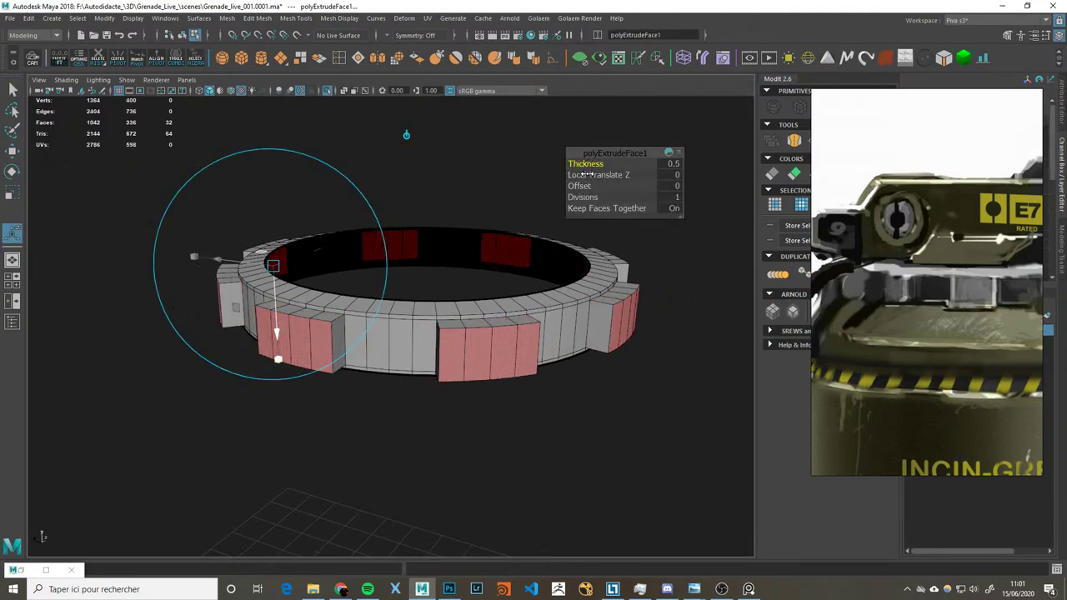
scroll(916, 326, down, 2)
scroll(911, 337, down, 2)
scroll(938, 328, down, 3)
scroll(579, 345, up, 2)
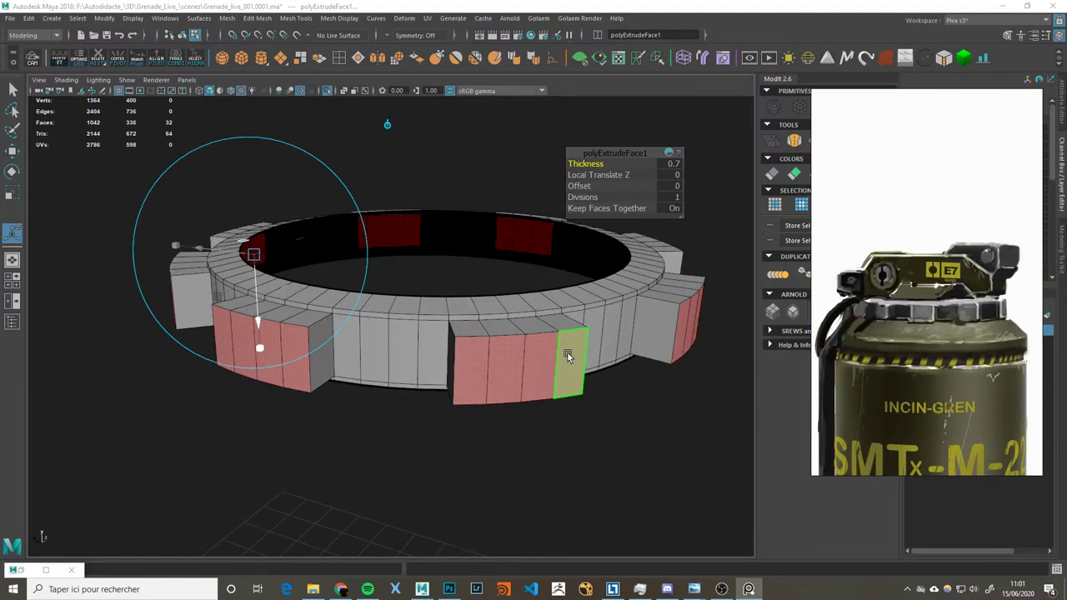
scroll(854, 332, up, 3)
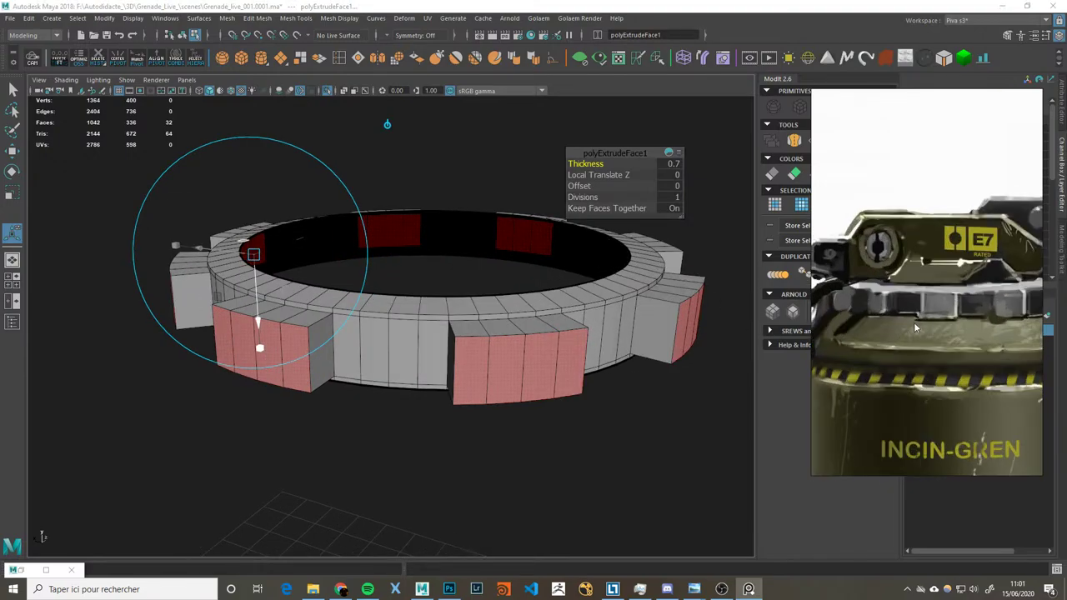
drag(583, 164, 581, 164)
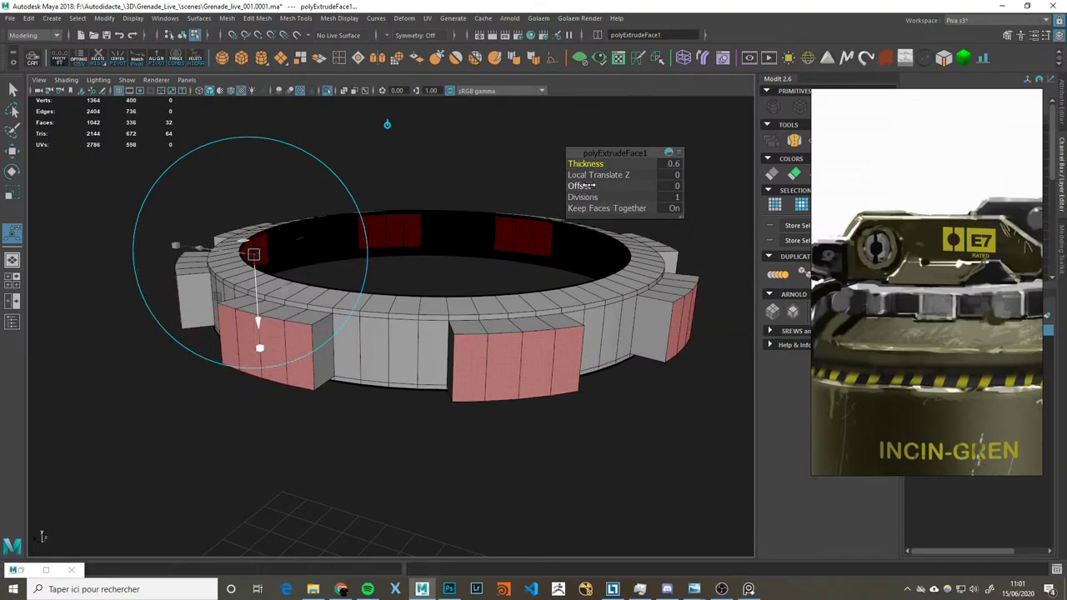
drag(588, 185, 580, 185)
key(ctrl+z)
drag(589, 183, 617, 182)
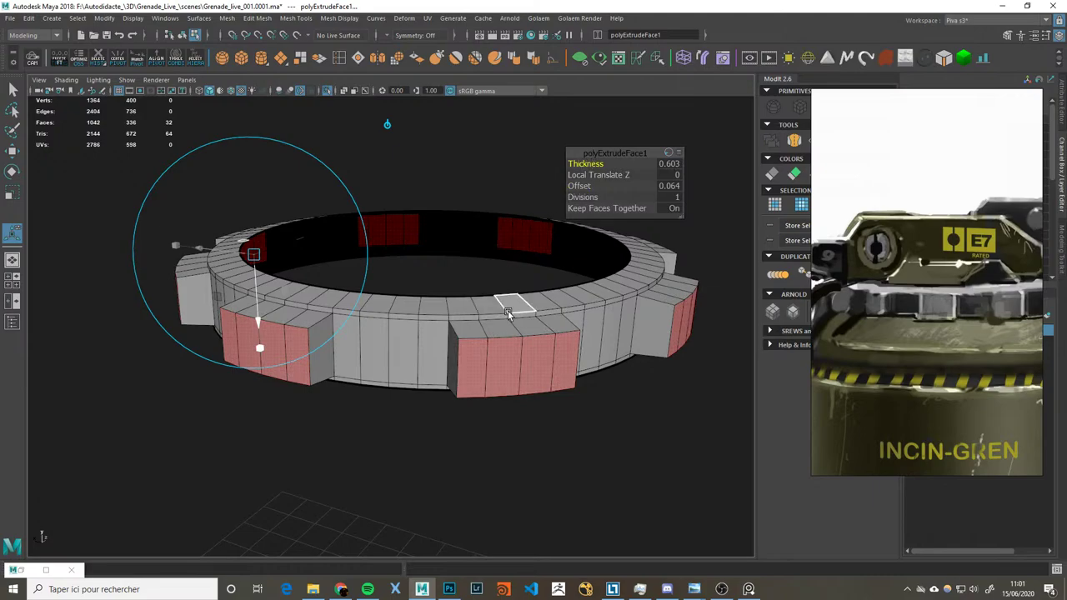
Step: Clear the face selection and view the blocked ring from the side
scroll(495, 285, down, 2)
key(F8)
mouse_move(651, 273)
alt+mouse_down()
mouse_move(633, 284)
mouse_move(648, 288)
mouse_move(681, 248)
mouse_move(658, 287)
alt+mouse_up()
scroll(981, 316, up, 2)
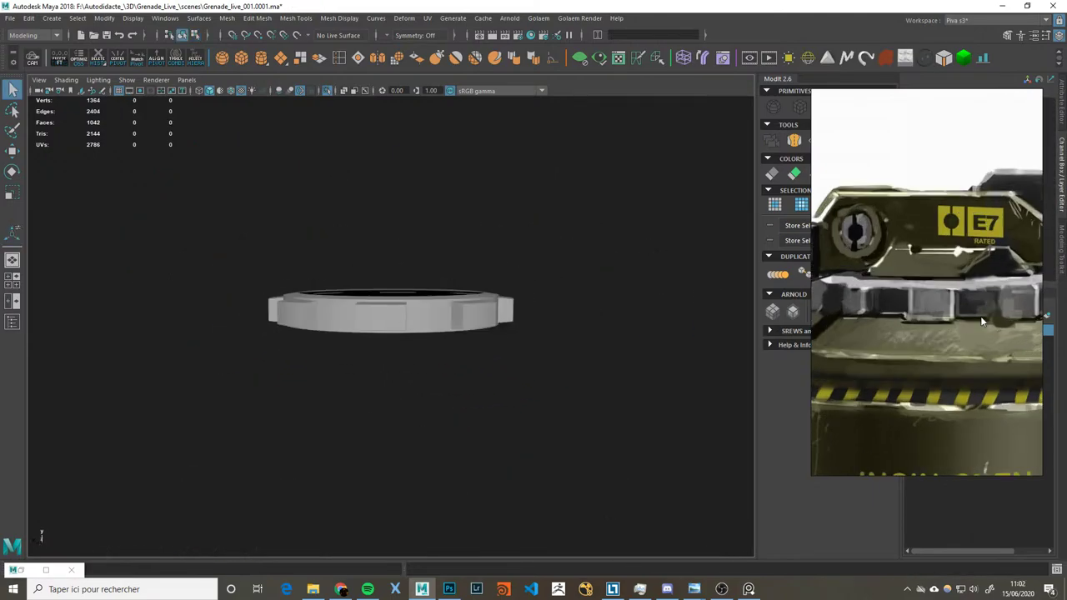
scroll(945, 300, up, 2)
scroll(907, 313, up, 1)
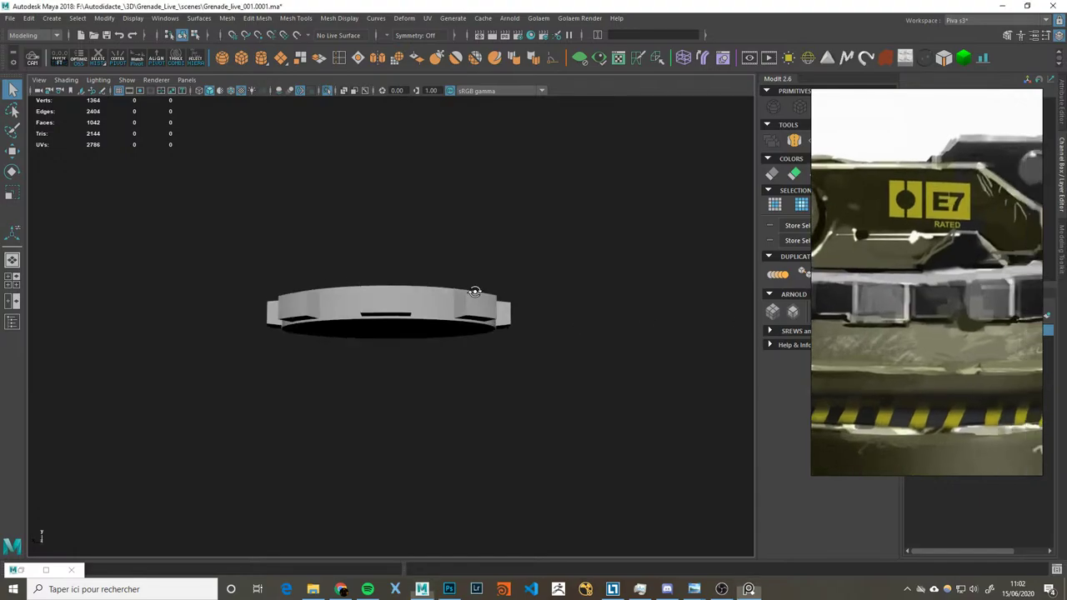
click(431, 296)
scroll(431, 297, up, 3)
scroll(416, 289, up, 1)
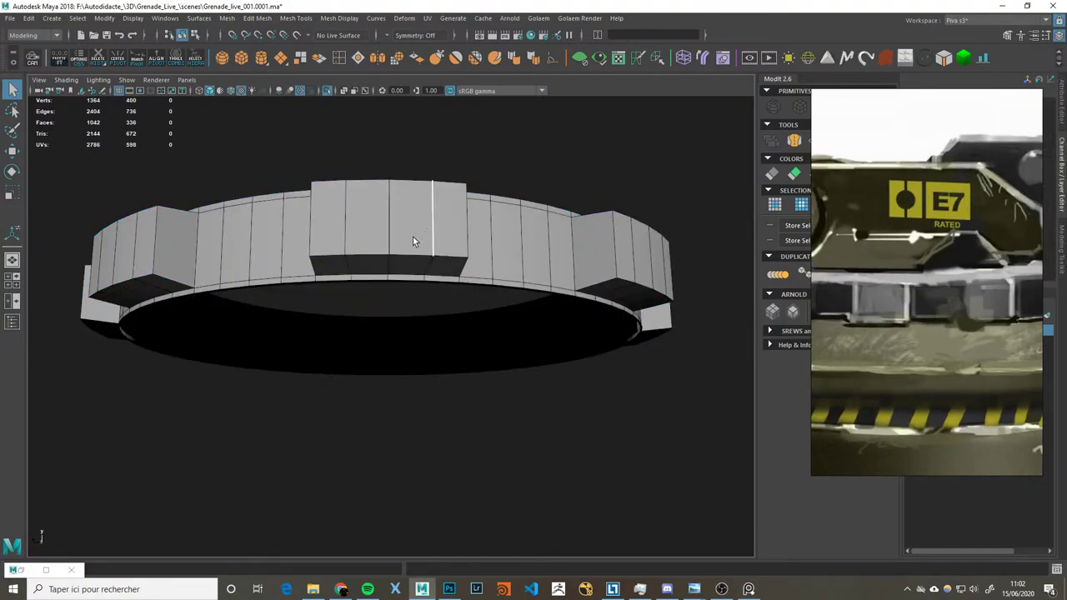
double_click(388, 277)
mouse_move(438, 278)
alt+mouse_down()
mouse_move(534, 267)
mouse_move(522, 271)
alt+mouse_up()
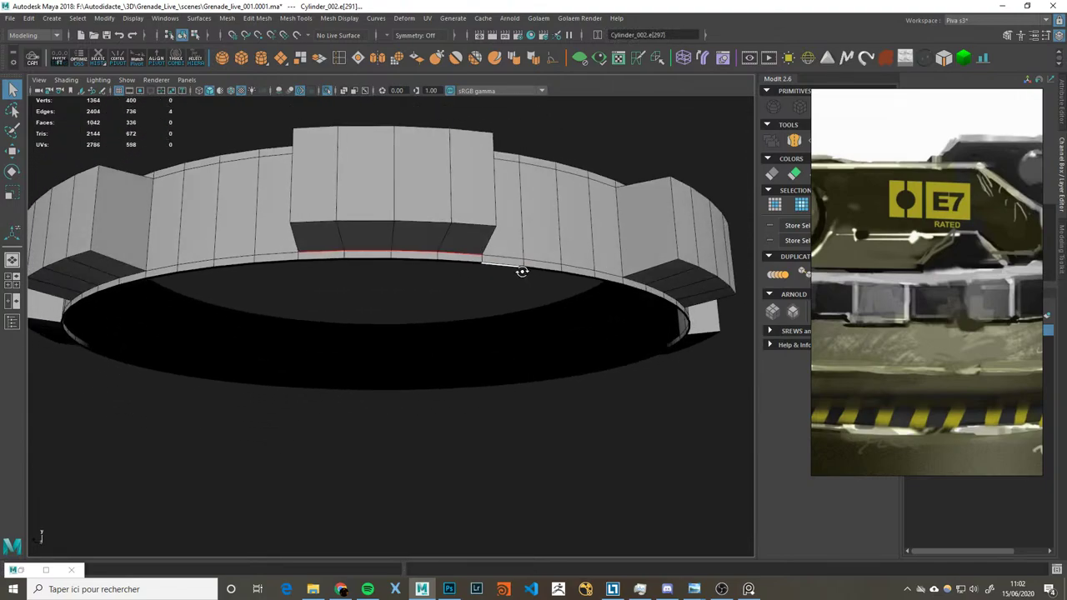
scroll(864, 311, down, 2)
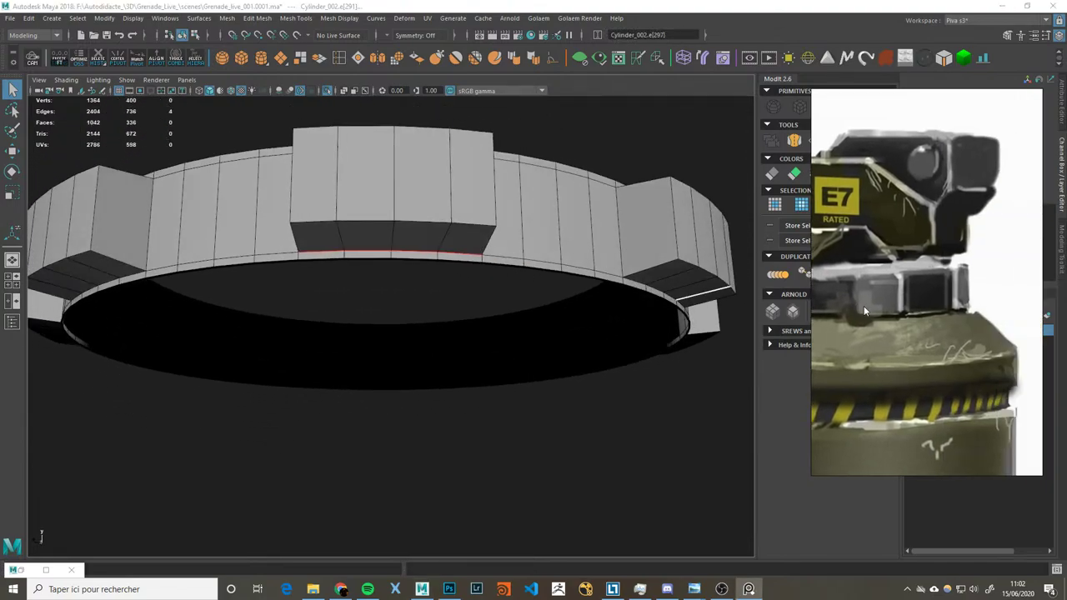
drag(864, 311, 890, 309)
alt+drag(466, 270, 577, 293)
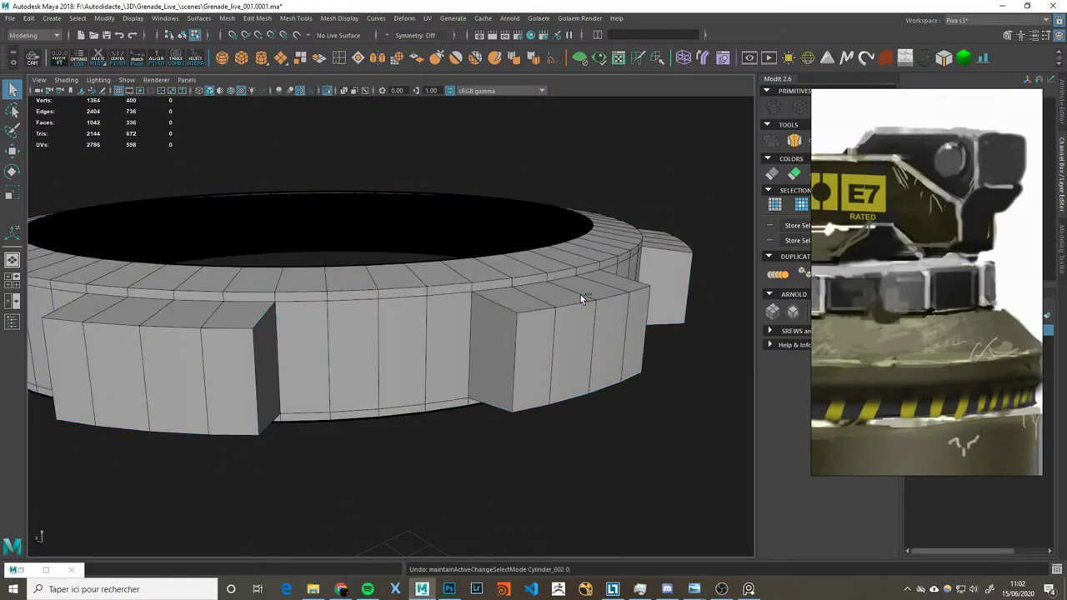
Step: Undo the block extrusion and delete the extra horizontal edge loops around the ring
key(ctrl+z)
key(ctrl+z)
key(ctrl+z)
key(ctrl+z)
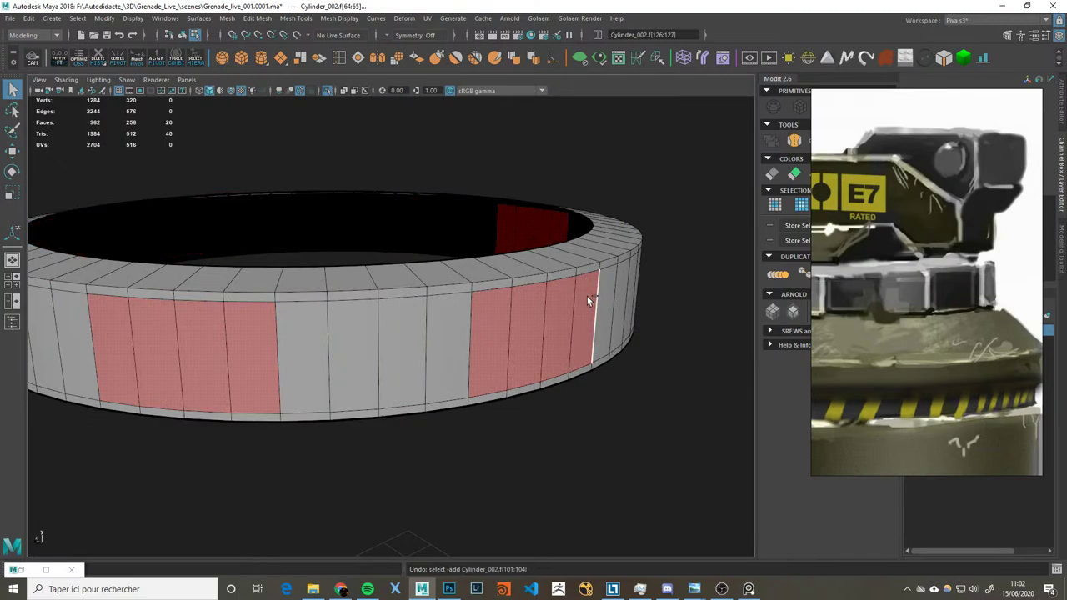
key(ctrl+z)
key(ctrl+z)
key(ctrl+z)
key(ctrl+z)
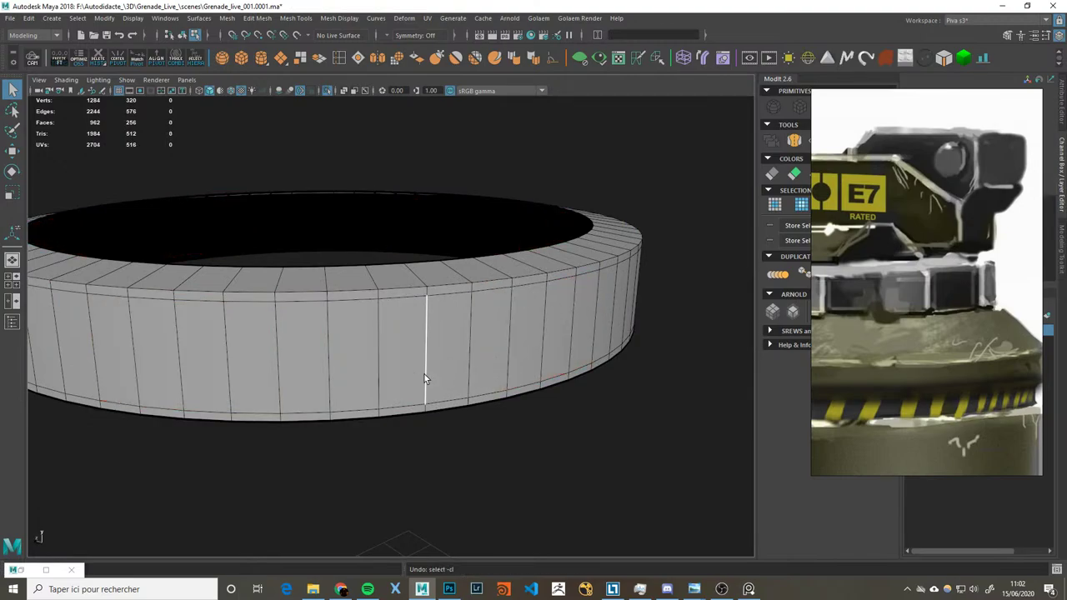
double_click(395, 406)
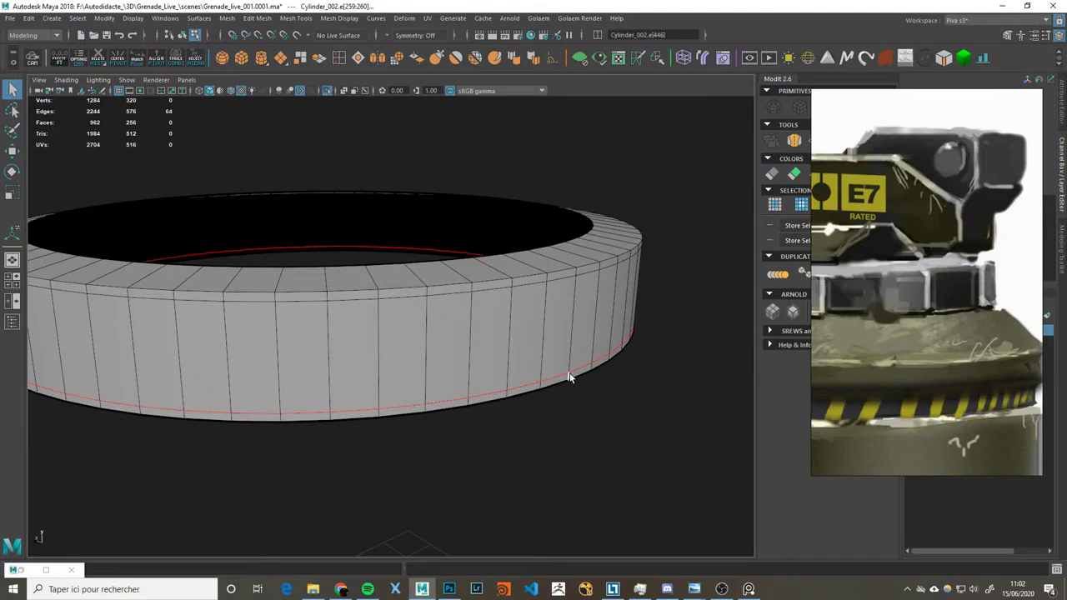
key(ctrl+Delete)
key(F11)
Step: Start selecting groups of four side faces around the plain ring
drag(350, 352, 541, 346)
scroll(525, 350, down, 3)
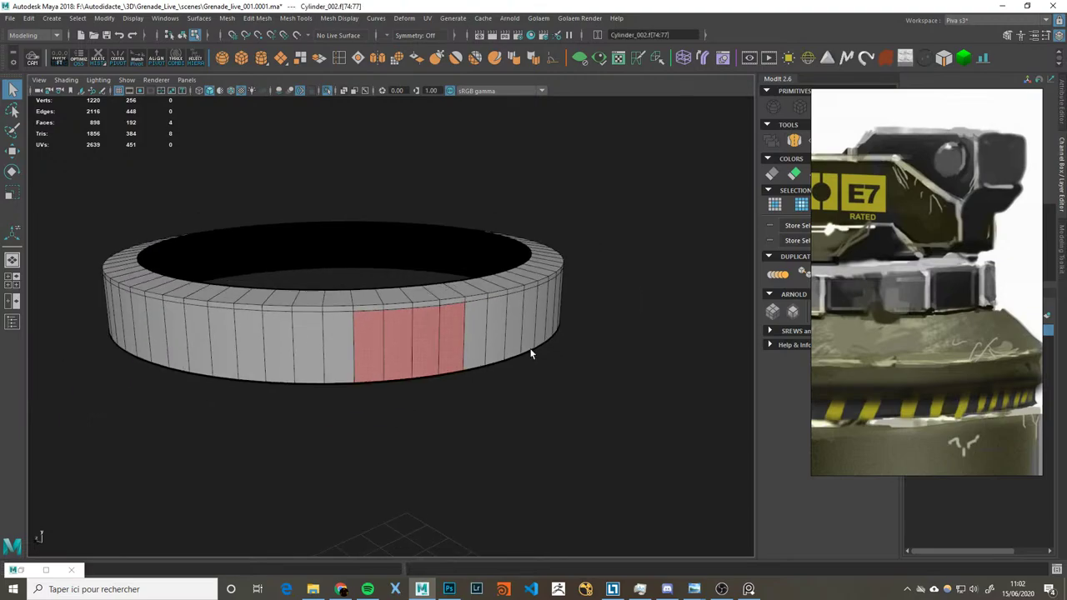
scroll(475, 349, down, 3)
mouse_move(459, 338)
alt+mouse_down()
mouse_move(434, 415)
mouse_move(438, 372)
alt+mouse_up()
click(455, 418)
scroll(416, 376, up, 2)
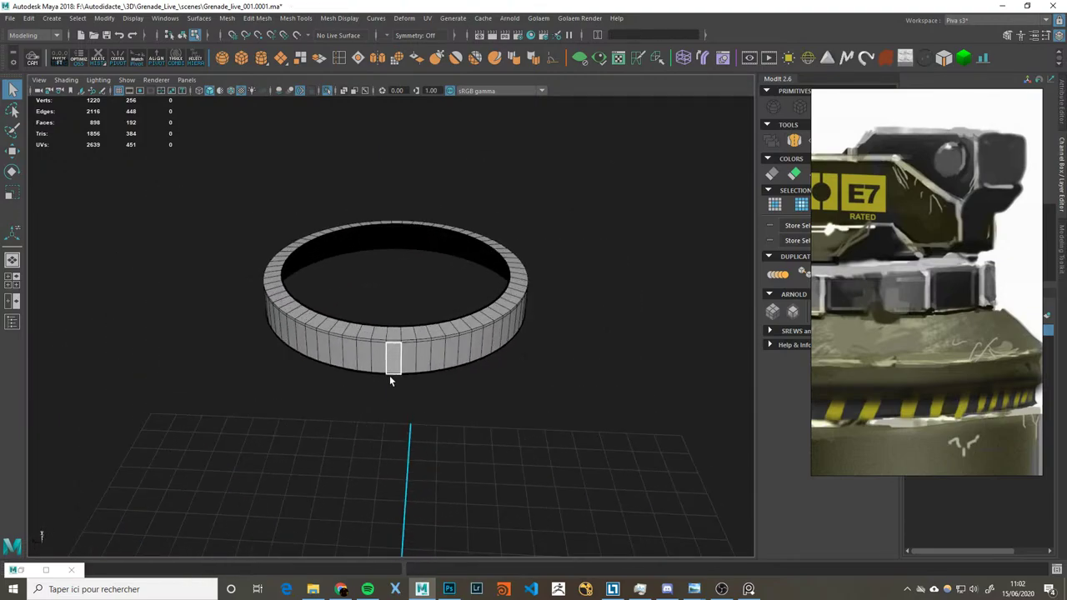
scroll(383, 379, up, 2)
mouse_move(371, 379)
mouse_down()
mouse_move(425, 345)
mouse_move(434, 429)
mouse_move(476, 369)
mouse_move(431, 367)
mouse_up()
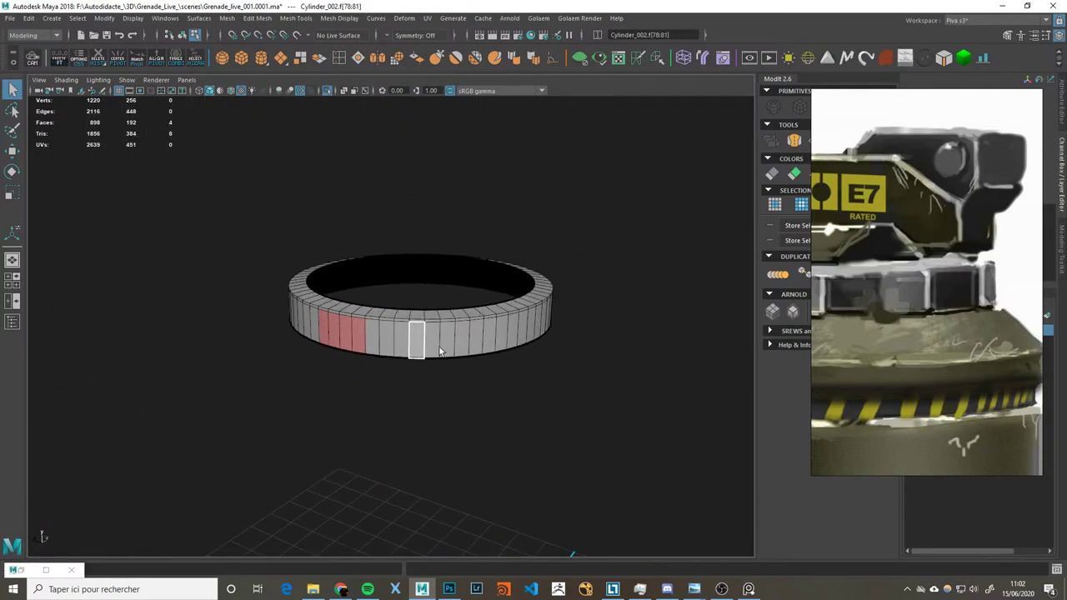
scroll(439, 351, up, 3)
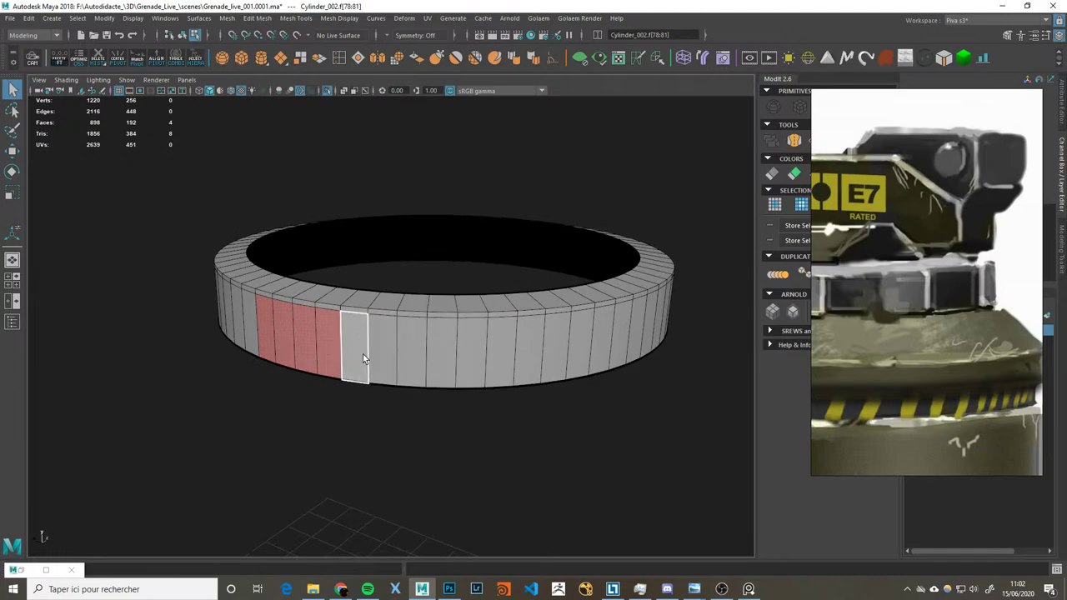
mouse_move(473, 347)
shift+mouse_down()
mouse_move(557, 360)
mouse_move(594, 385)
shift+mouse_up()
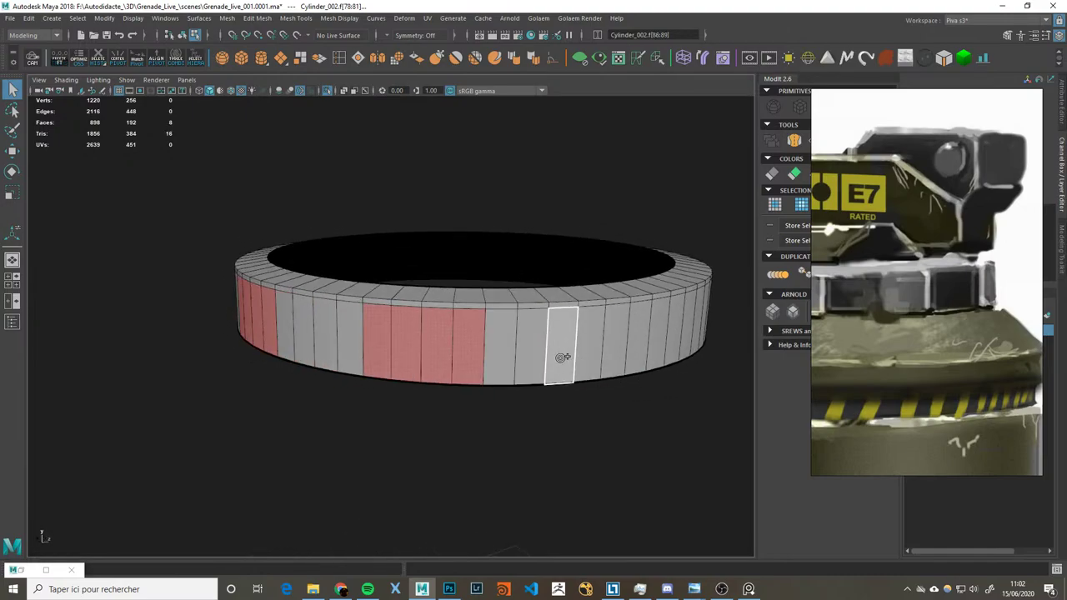
shift+click(598, 352)
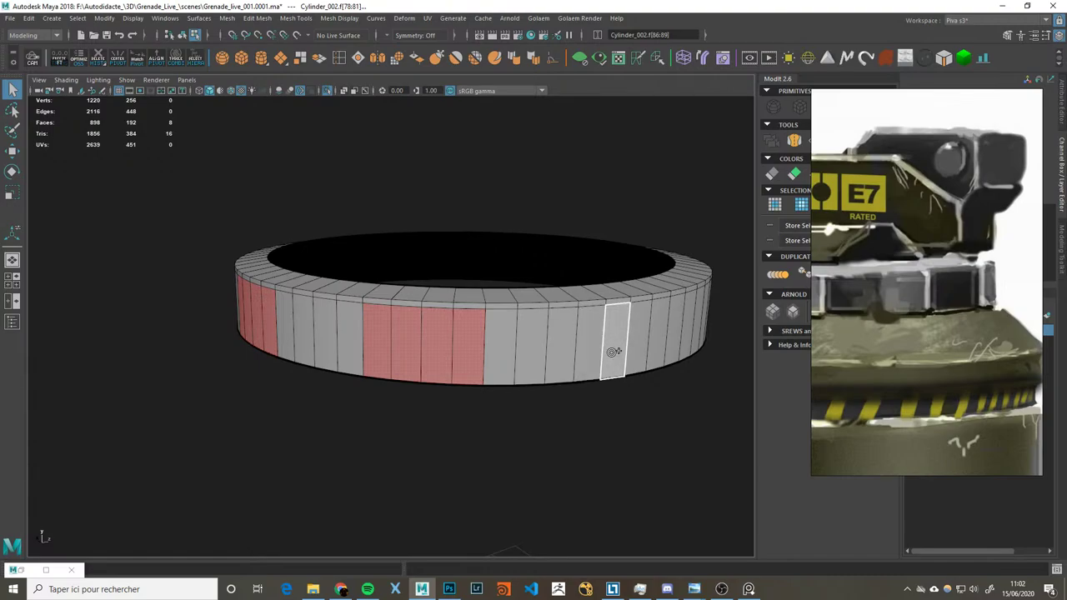
Step: Add the remaining four-face groups, eight in total, and extrude them
alt+drag(662, 376, 464, 345)
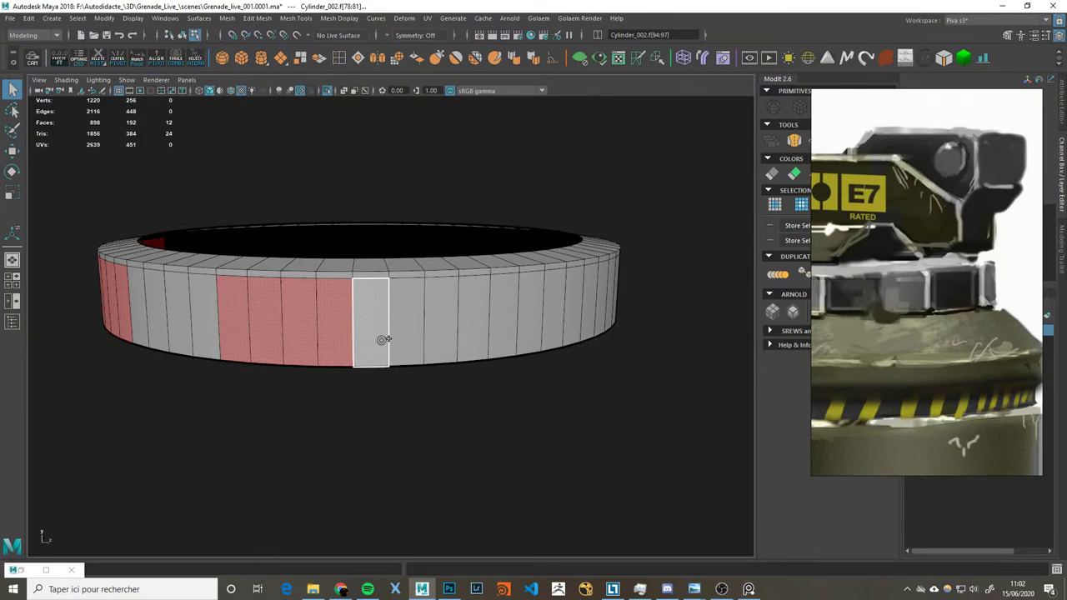
mouse_move(479, 334)
shift+mouse_down()
mouse_move(619, 350)
mouse_move(575, 348)
shift+mouse_up()
alt+middle_drag(575, 348, 519, 353)
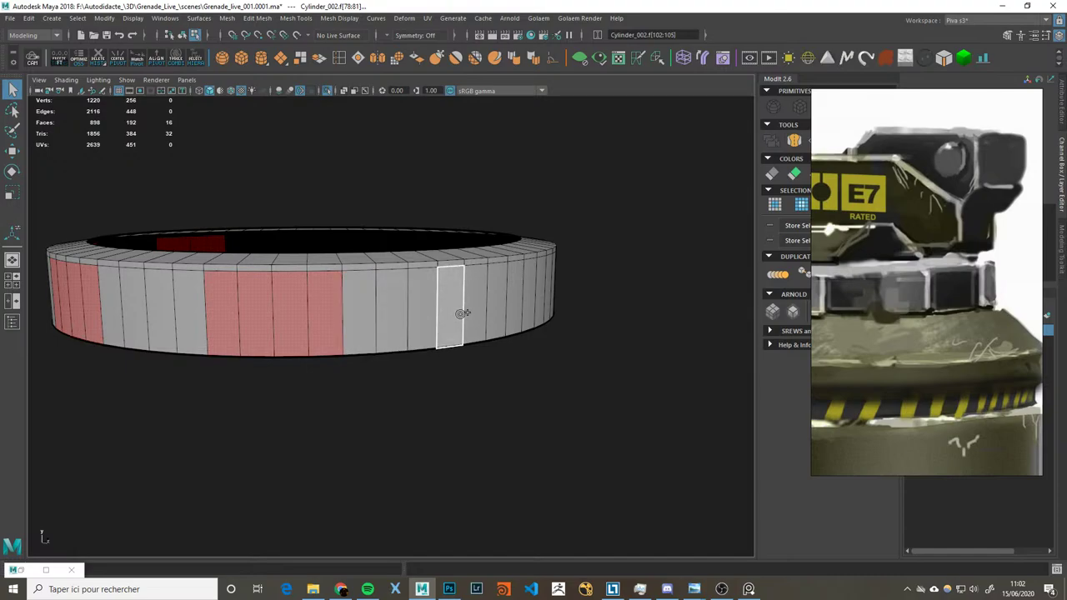
mouse_move(475, 319)
shift+mouse_down()
mouse_move(523, 309)
mouse_move(567, 329)
mouse_move(469, 350)
mouse_move(344, 332)
shift+mouse_up()
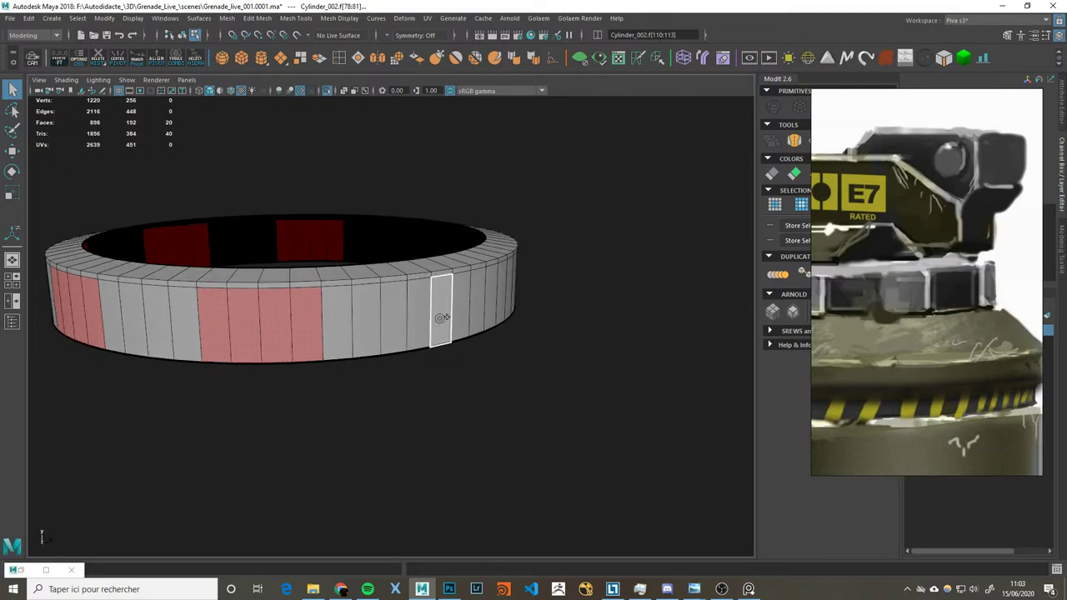
mouse_move(441, 318)
shift+mouse_down()
mouse_move(500, 323)
mouse_move(441, 323)
shift+mouse_up()
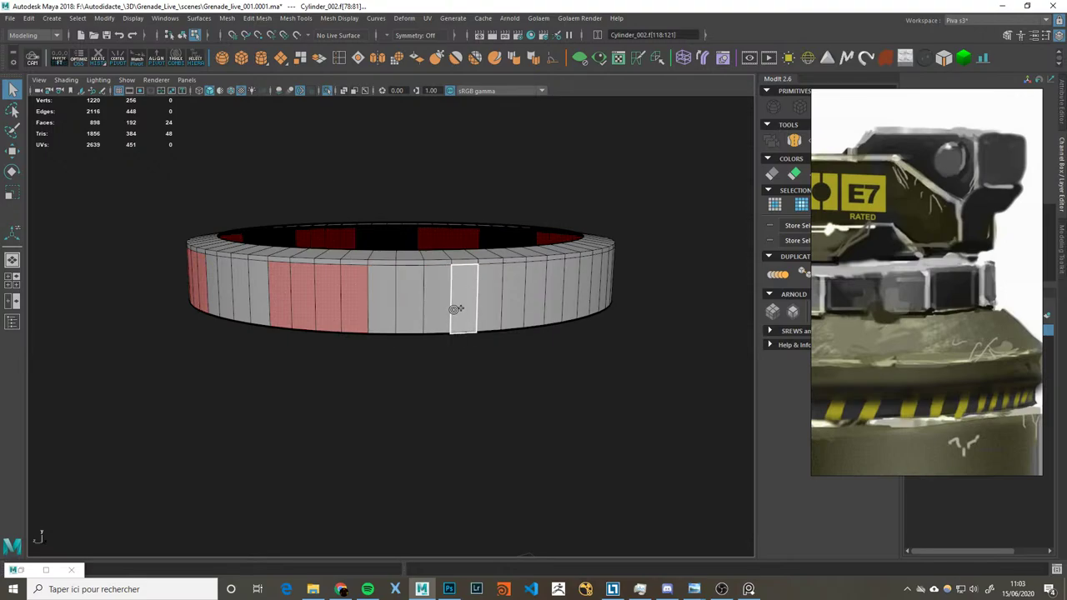
mouse_move(455, 309)
shift+mouse_down()
mouse_move(557, 312)
mouse_move(543, 330)
mouse_move(386, 312)
shift+mouse_up()
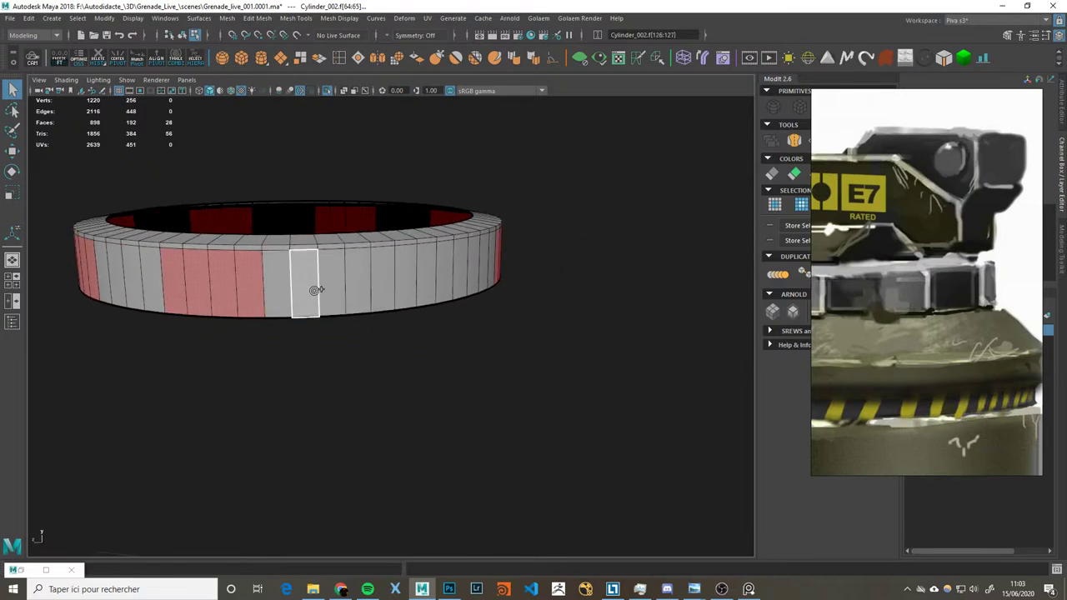
mouse_move(375, 288)
shift+mouse_down()
mouse_move(455, 288)
mouse_move(452, 315)
mouse_move(357, 321)
shift+mouse_up()
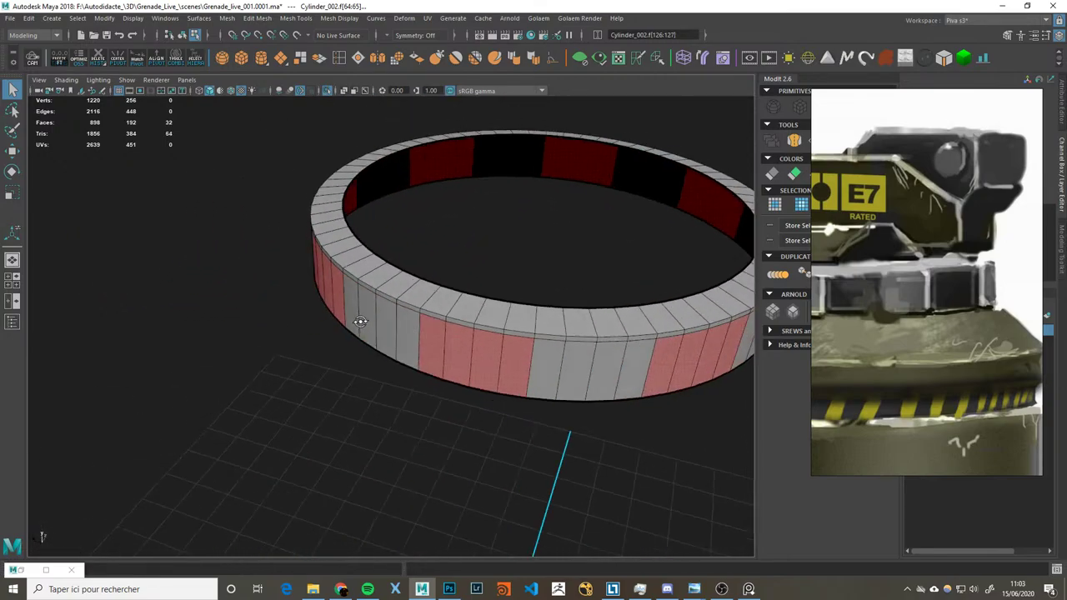
scroll(357, 322, down, 3)
alt+drag(425, 336, 455, 319)
alt+right_drag(455, 319, 642, 391)
scroll(468, 380, up, 2)
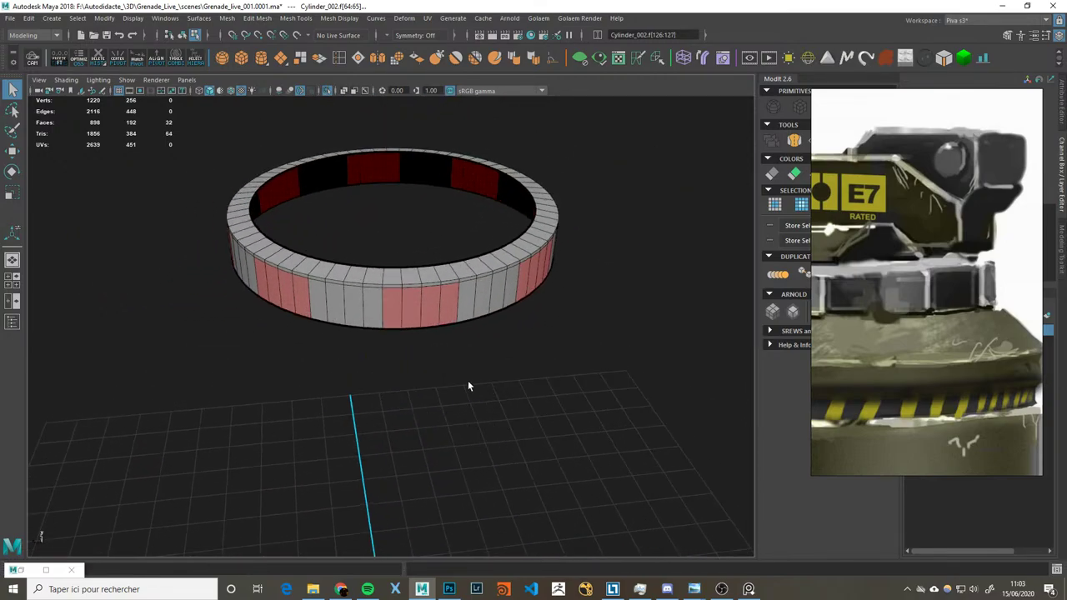
scroll(459, 363, up, 1)
key(ctrl+e)
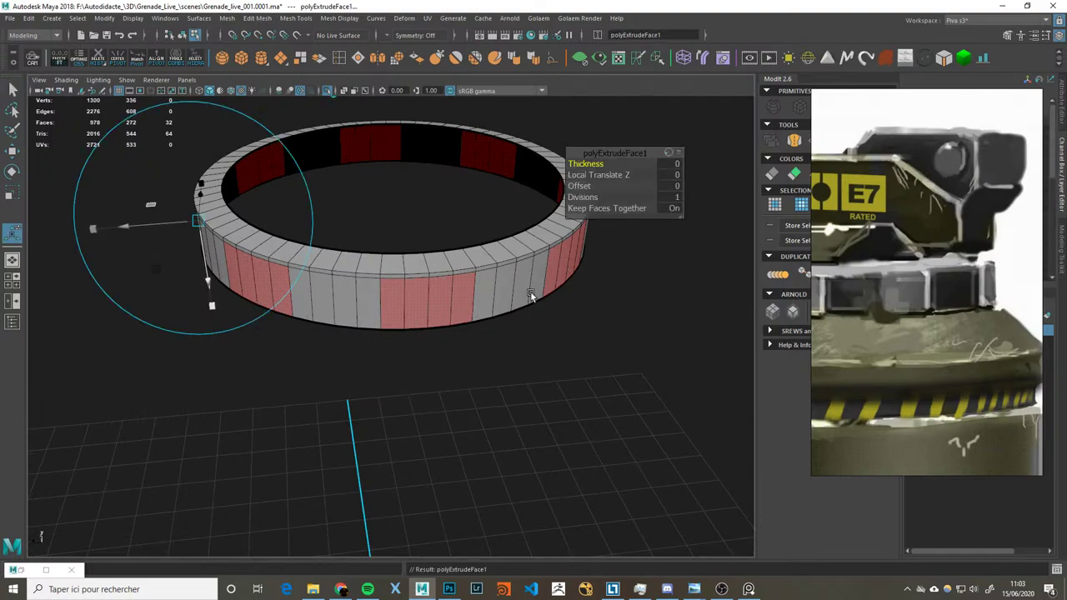
Step: Pull the ring's side-face extrusion out to 0.332 thickness and orbit to inspect the eight blocks
drag(582, 164, 758, 174)
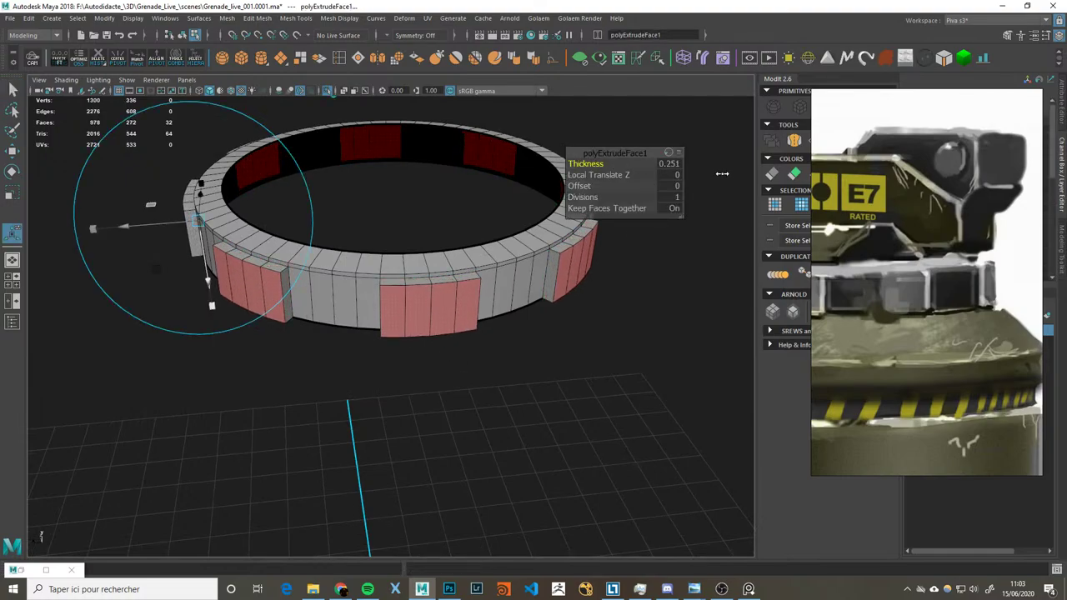
mouse_move(557, 323)
alt+mouse_down()
mouse_move(564, 336)
mouse_move(588, 286)
mouse_move(578, 328)
mouse_move(595, 206)
mouse_move(575, 250)
mouse_move(562, 219)
mouse_move(593, 207)
alt+mouse_up()
key(q)
key(F9)
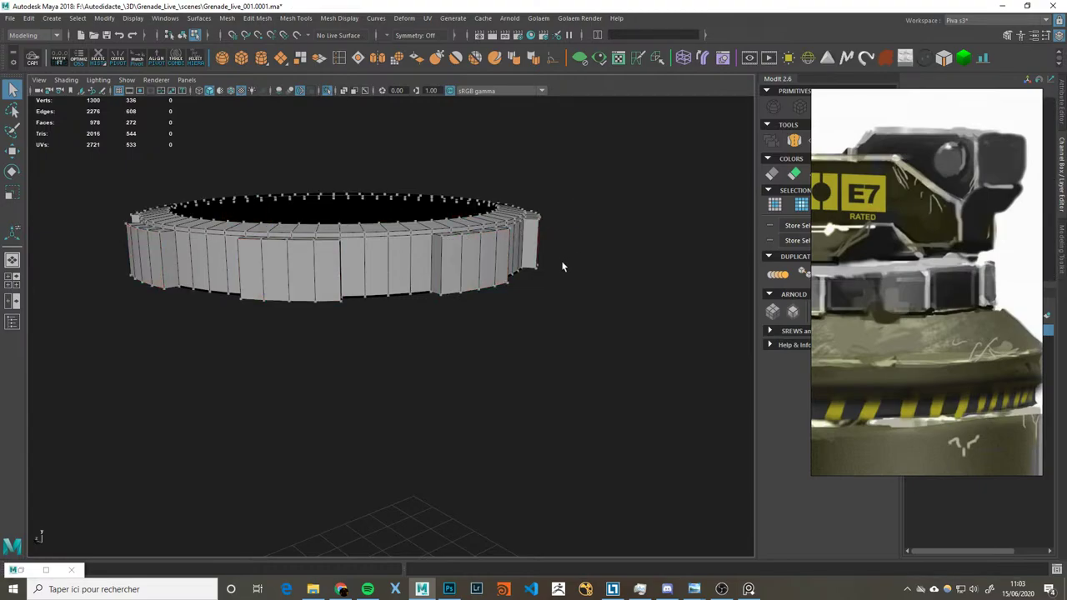
scroll(437, 260, down, 3)
key(F8)
alt+drag(524, 264, 572, 292)
key(F11)
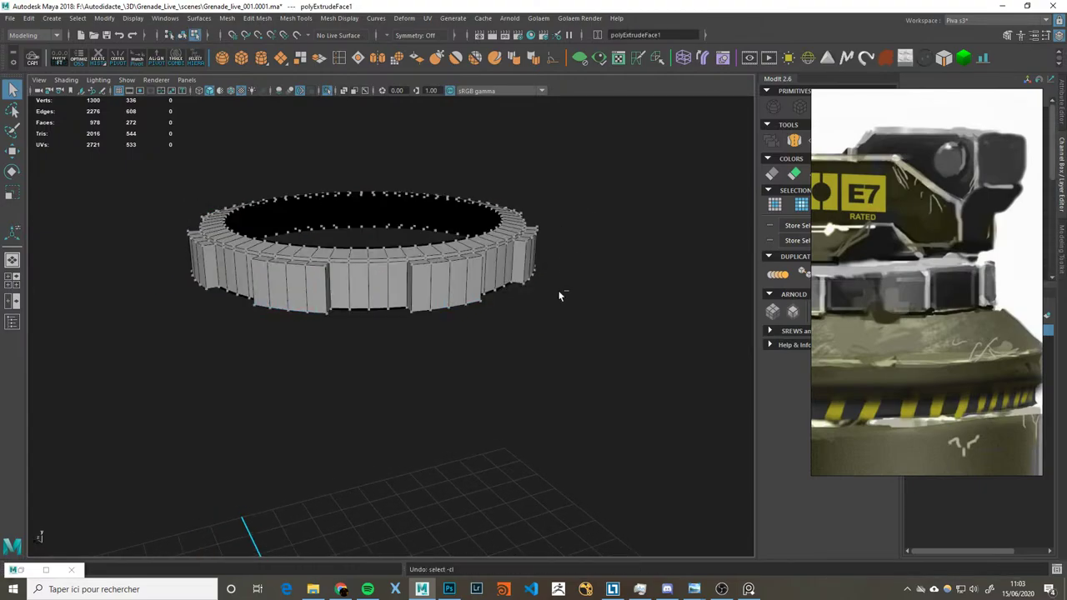
Step: Undo the stray attribute and face-selection changes, and move the reference image off the Channel Box
key(ctrl+z)
mouse_move(846, 243)
mouse_down()
mouse_move(627, 242)
mouse_move(747, 243)
mouse_move(622, 254)
mouse_up()
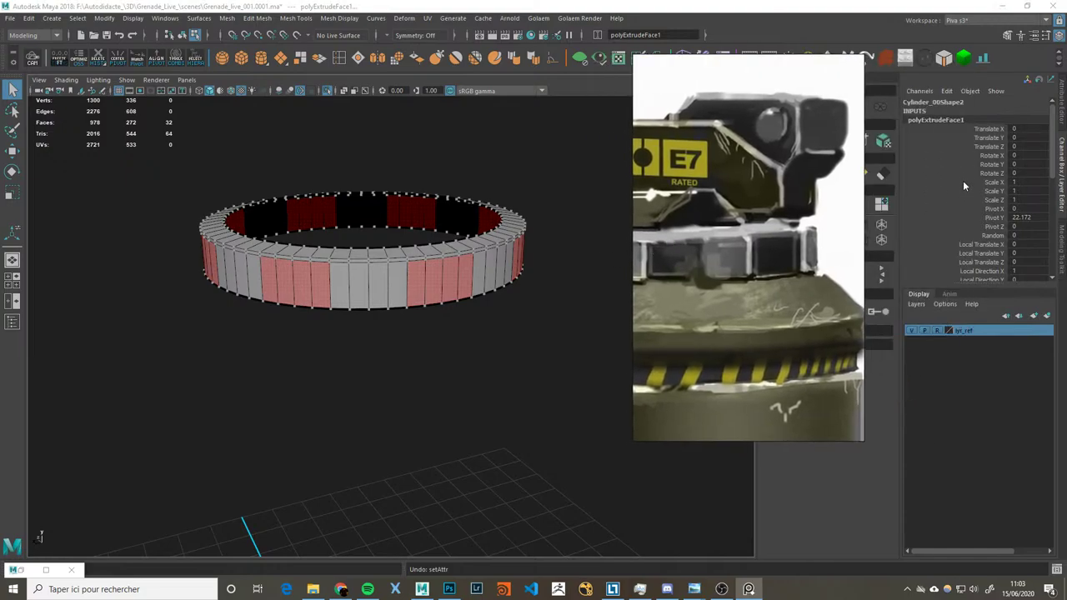
key(ctrl+z)
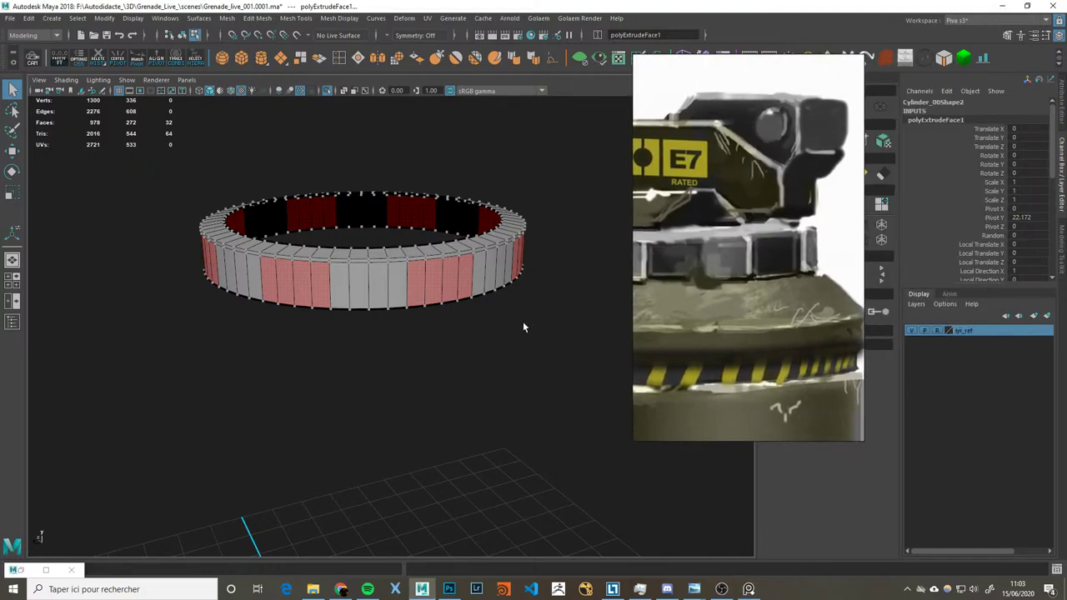
key(ctrl+z)
key(ctrl+z)
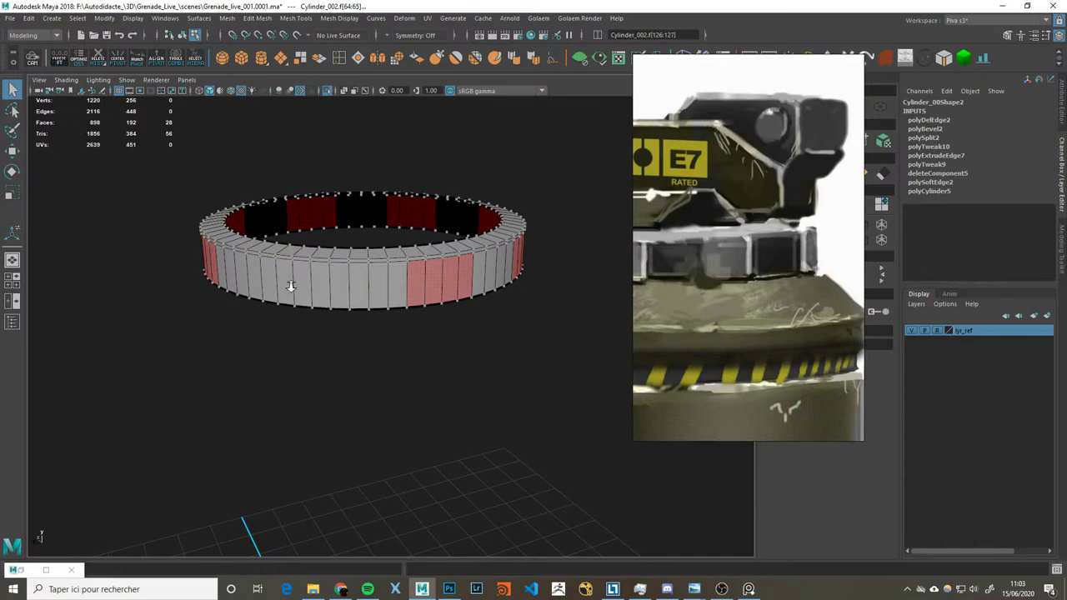
Step: Select the ring's block faces and extrude them to thickness 0.325 with offset 0.044
right_drag(292, 283, 295, 305)
alt+drag(295, 304, 329, 296)
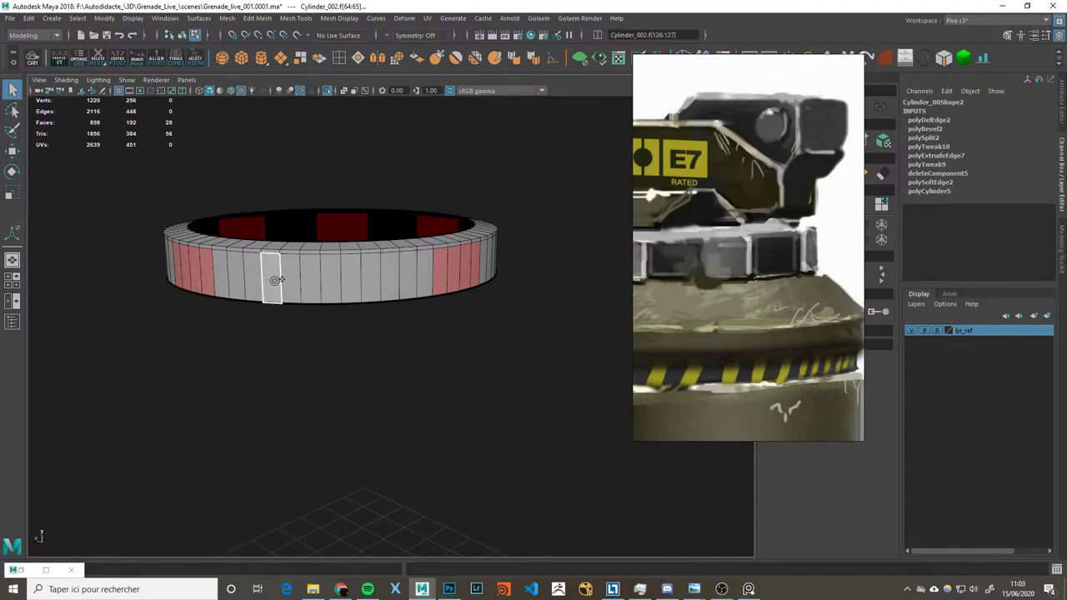
mouse_move(300, 277)
shift+mouse_down()
mouse_move(357, 275)
mouse_move(371, 297)
mouse_move(443, 319)
shift+mouse_up()
key(ctrl+e)
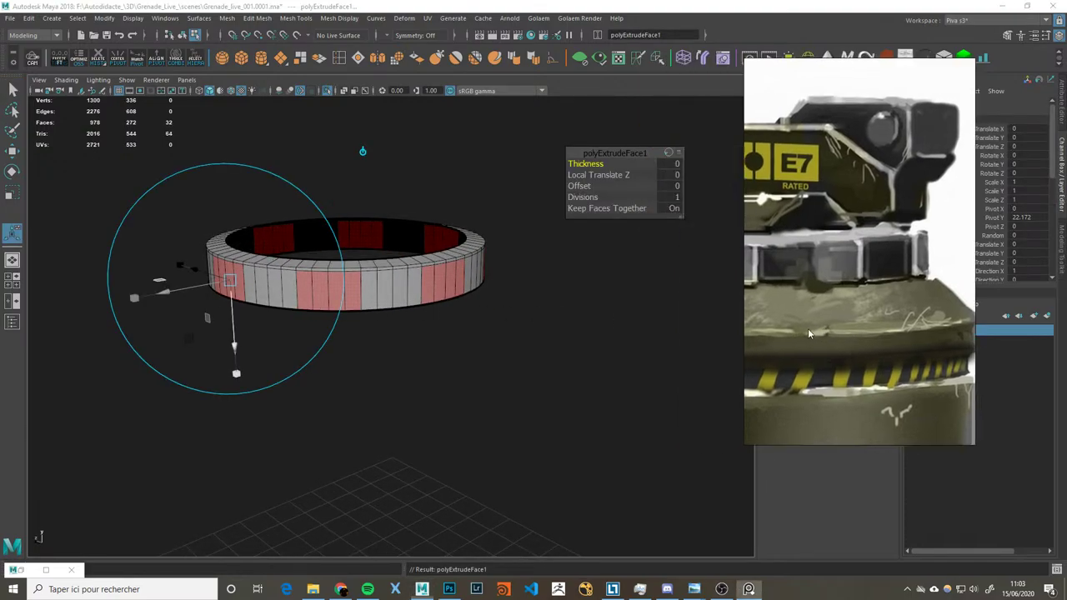
drag(585, 164, 751, 166)
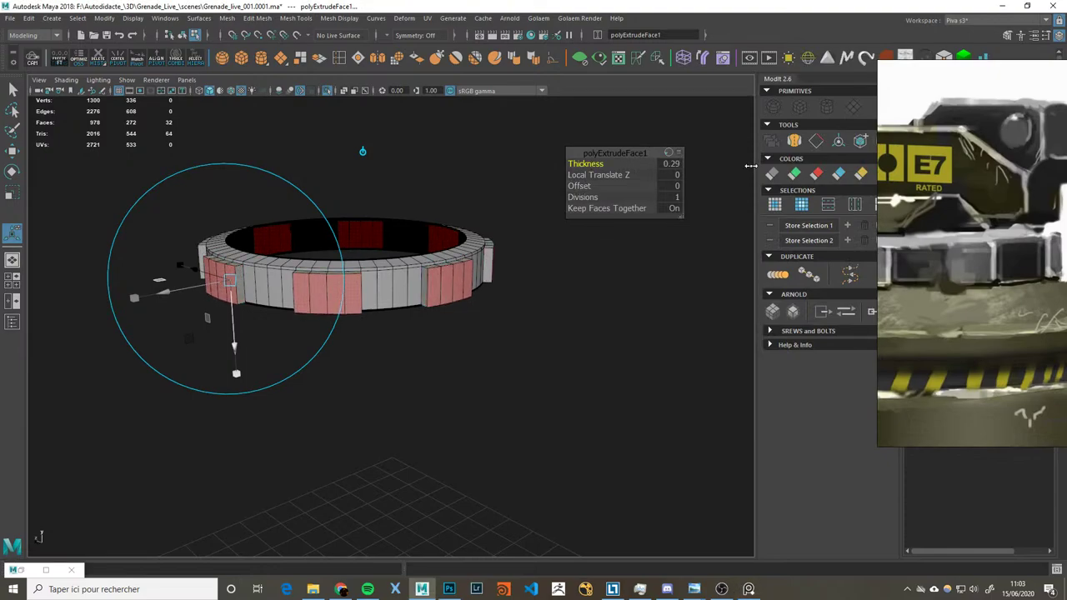
drag(579, 186, 610, 181)
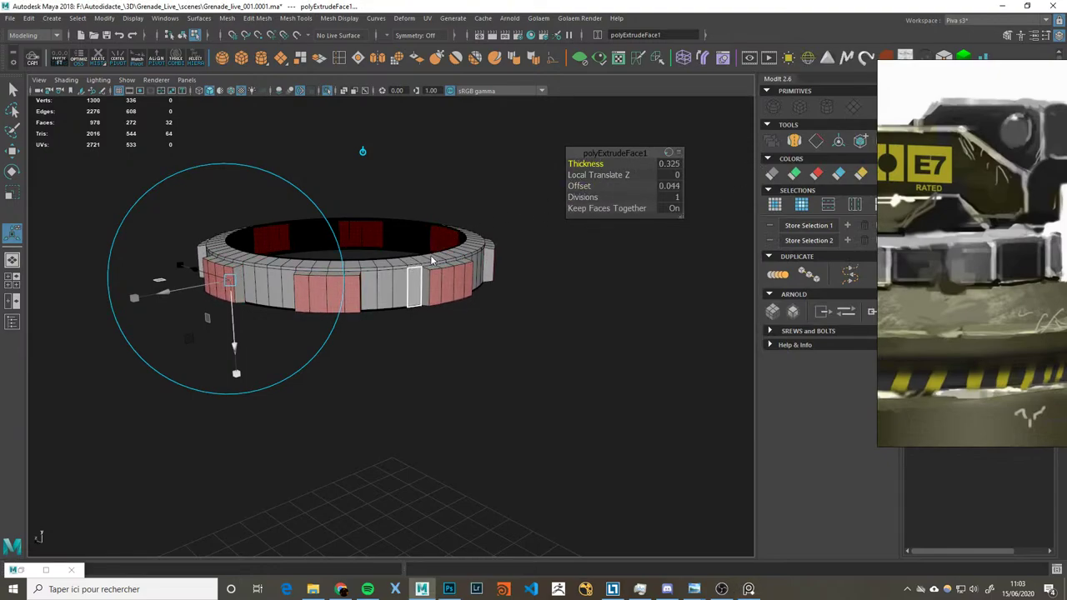
Step: Deselect the extruded faces and bring back the full grenade scene with the ring atop the body
key(q)
click(533, 290)
key(F8)
alt+right_drag(533, 290, 502, 309)
mouse_move(502, 309)
alt+mouse_down()
mouse_move(585, 333)
mouse_move(684, 301)
alt+mouse_up()
key(ctrl+1)
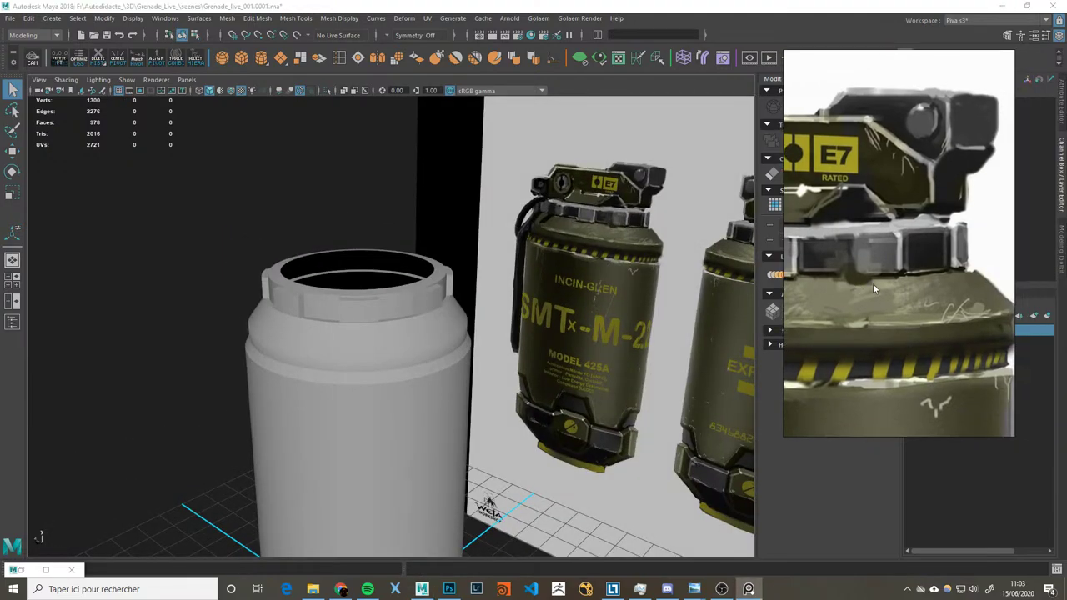
Step: Save the scene as the incremented version Grenade_live_001.0002.ma
scroll(984, 272, up, 3)
scroll(484, 344, up, 3)
key(ctrl+z)
scroll(487, 336, up, 3)
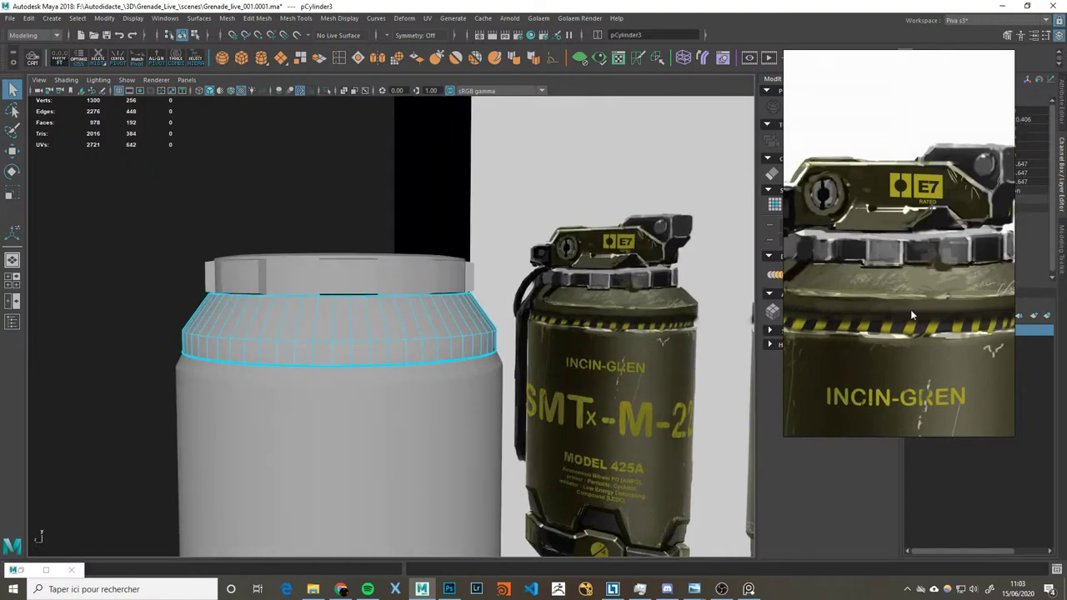
scroll(829, 330, up, 2)
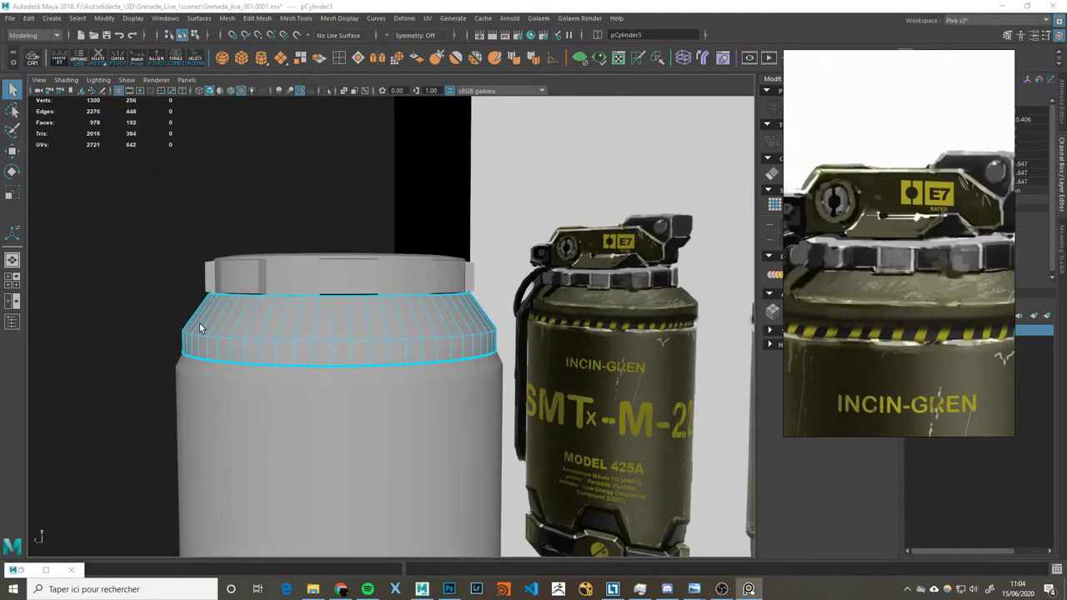
alt+drag(437, 314, 233, 264)
click(269, 286)
click(10, 17)
click(50, 87)
Step: Reselect the tapered ring pCylinder3, isolate it, and select its inner top edge loop
key(ctrl+z)
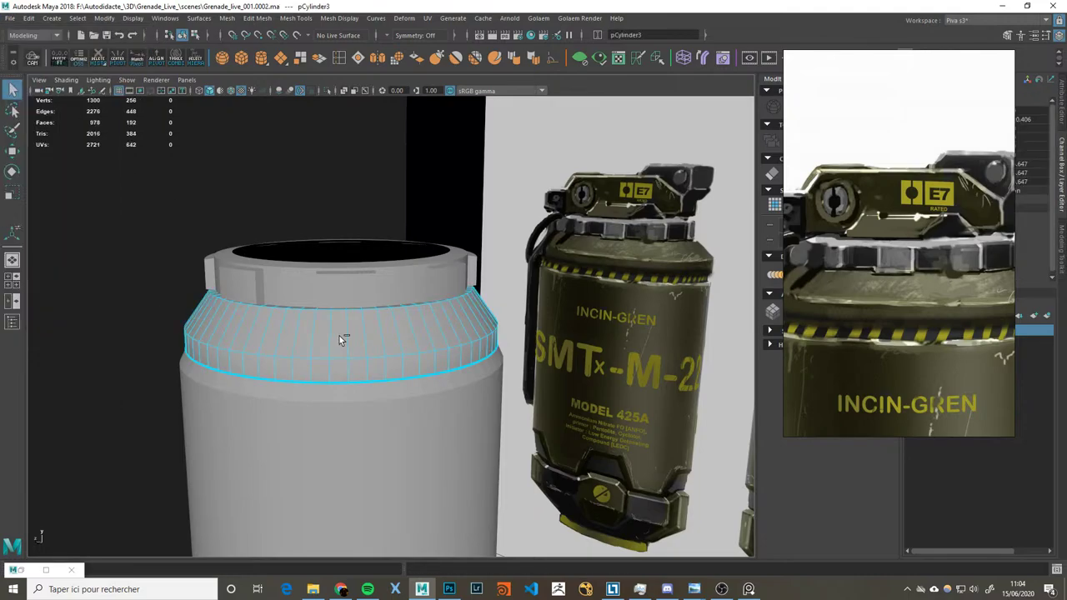
scroll(339, 335, up, 2)
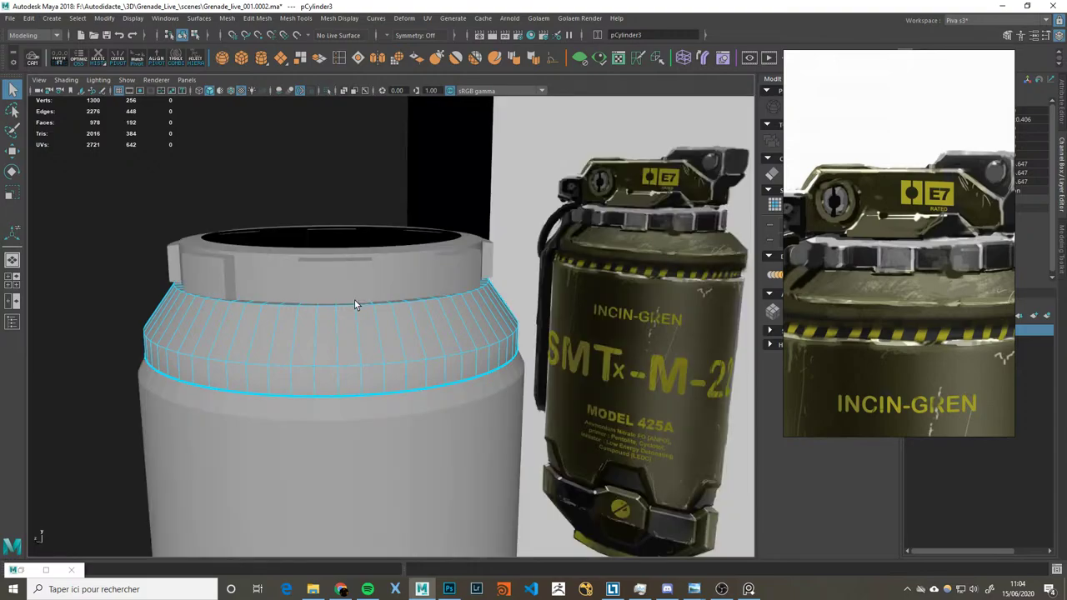
mouse_move(354, 303)
alt+mouse_down()
mouse_move(345, 281)
mouse_move(398, 331)
mouse_move(521, 335)
mouse_move(558, 403)
alt+mouse_up()
scroll(433, 352, up, 2)
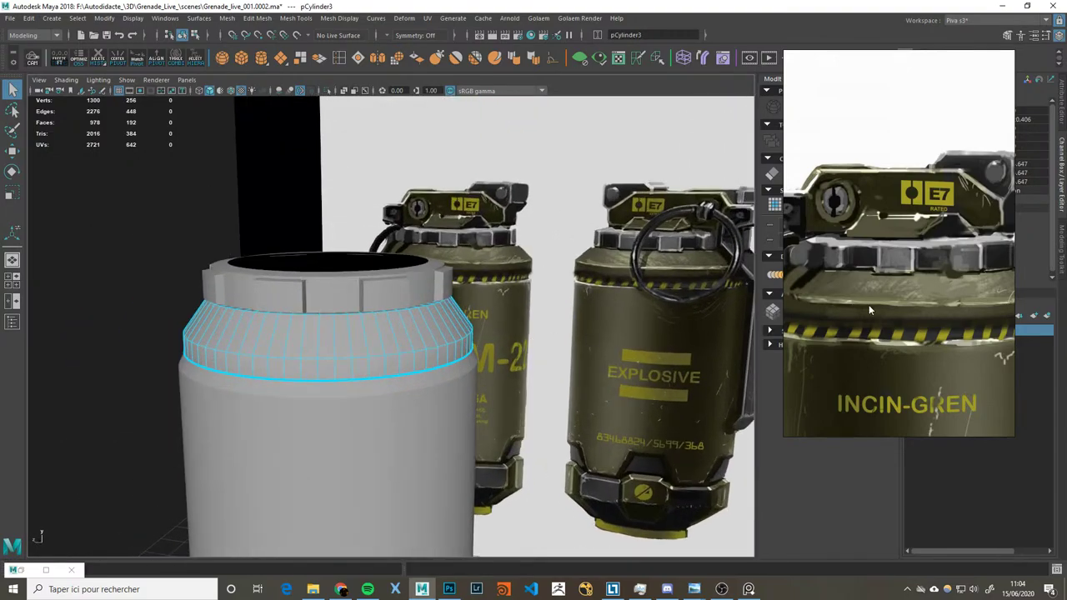
scroll(862, 305, up, 1)
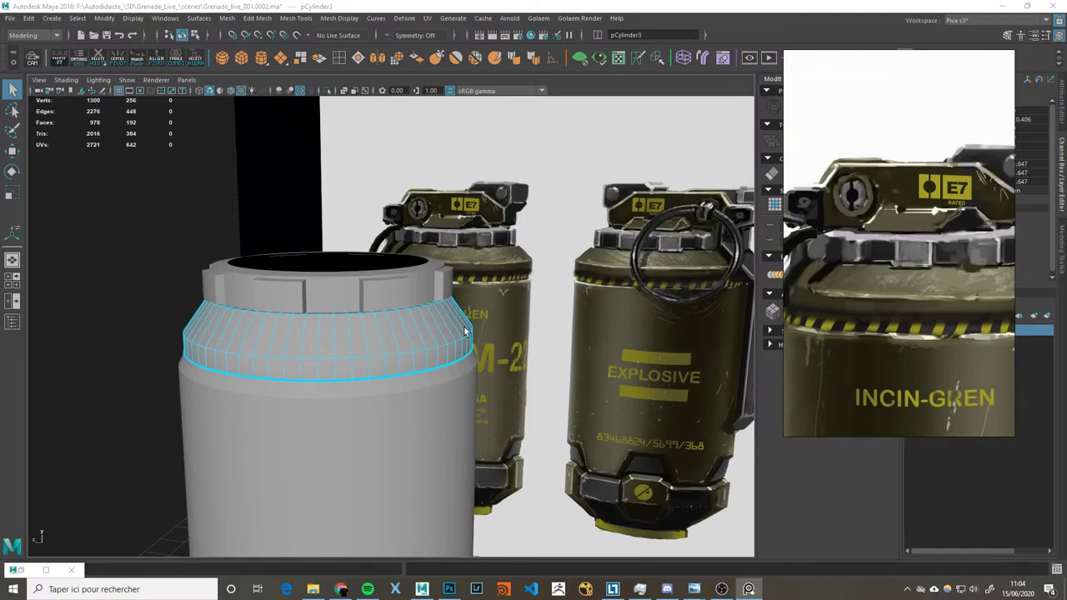
click(410, 342)
key(ctrl+1)
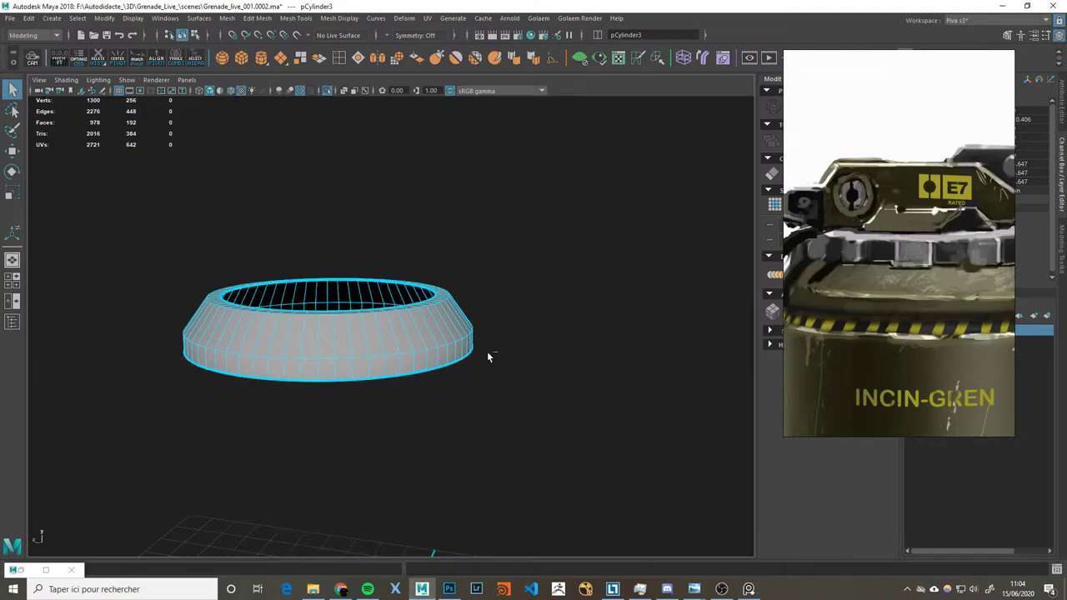
scroll(914, 290, down, 1)
scroll(864, 284, down, 1)
scroll(864, 285, up, 2)
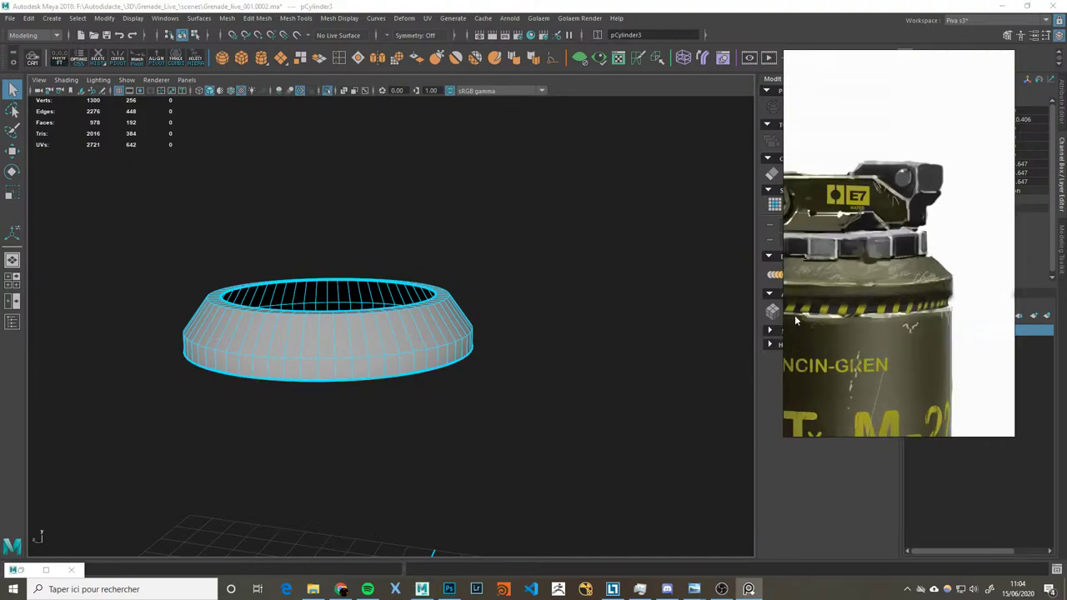
scroll(425, 372, up, 1)
right_drag(425, 367, 380, 337)
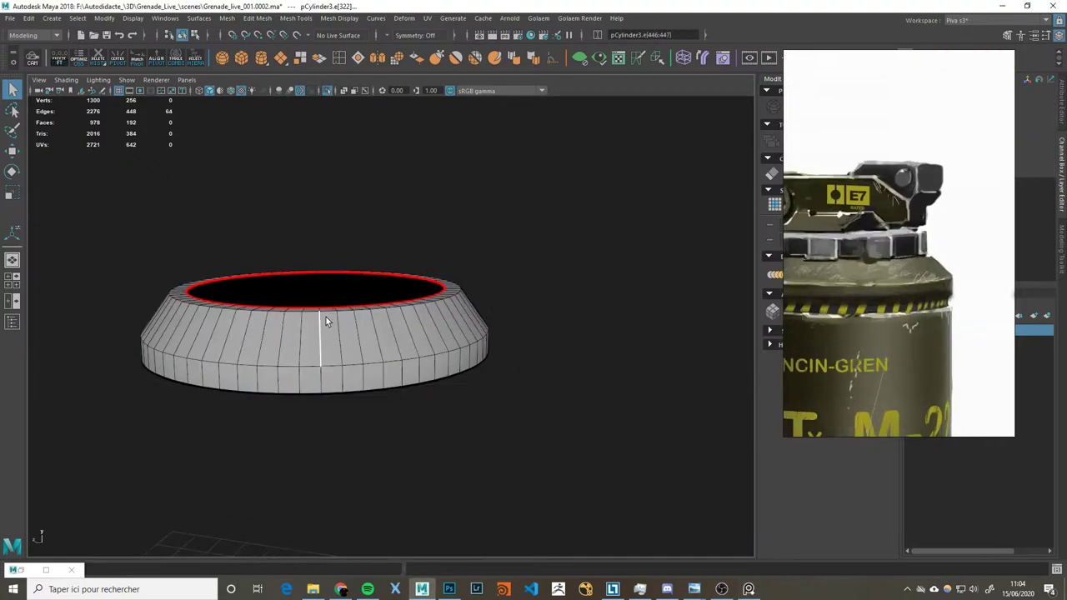
Step: Bevel the tapered ring's inner top edge loop with a wider offset and two segments
key(ctrl+b)
mouse_move(368, 309)
middle_down()
mouse_move(504, 336)
mouse_move(426, 330)
mouse_move(381, 309)
mouse_move(286, 322)
middle_up()
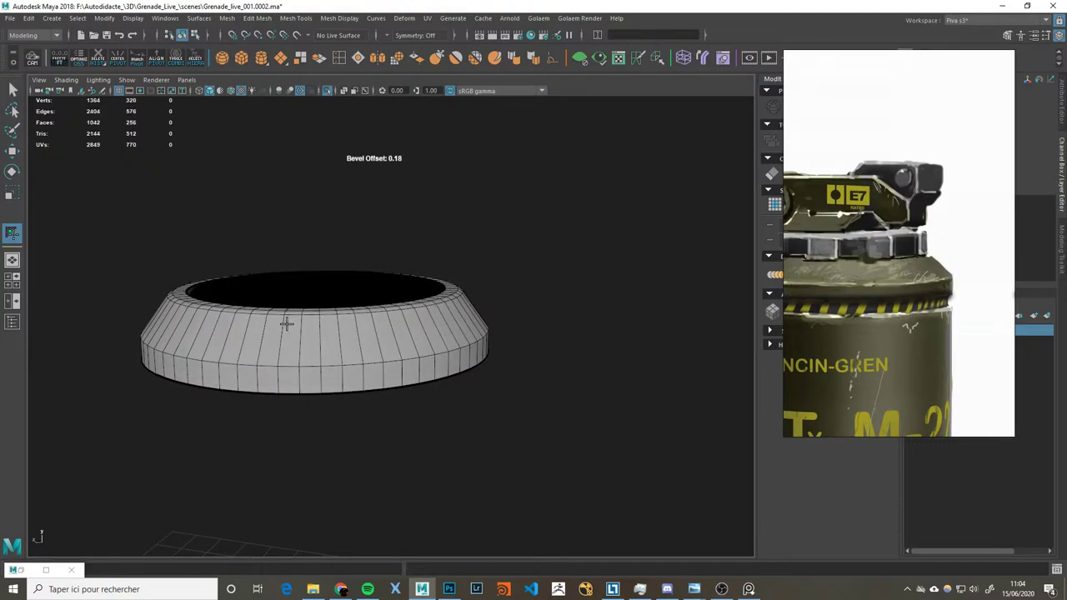
middle_drag(296, 265, 312, 267)
key(q)
key(F9)
key(ctrl+1)
Step: Re-isolate the tapered ring and select its lower horizontal edge loop
right_drag(420, 324, 483, 283)
click(127, 268)
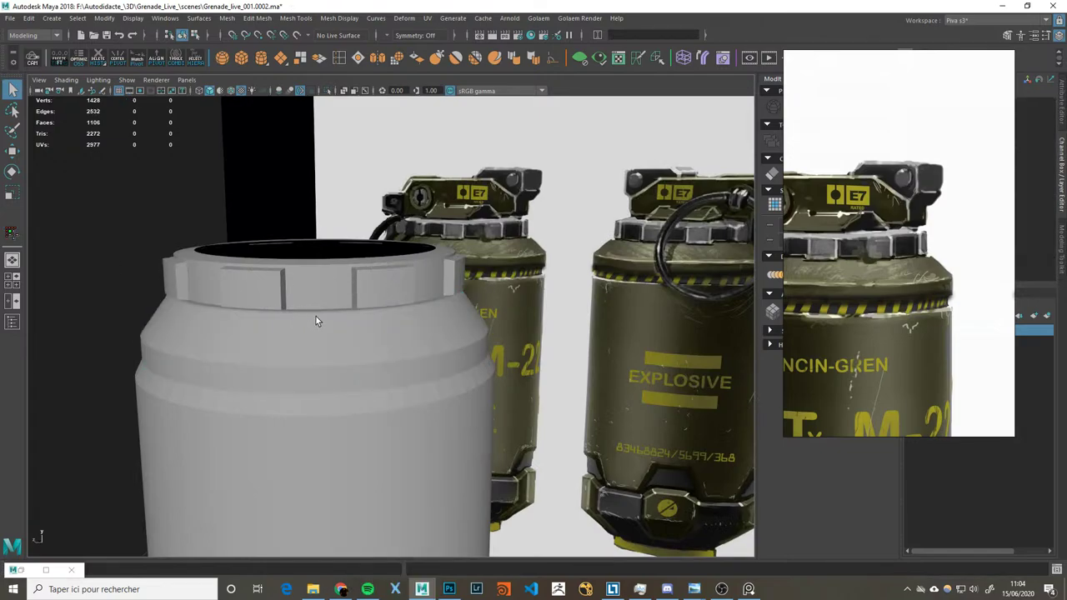
scroll(832, 274, down, 2)
click(411, 359)
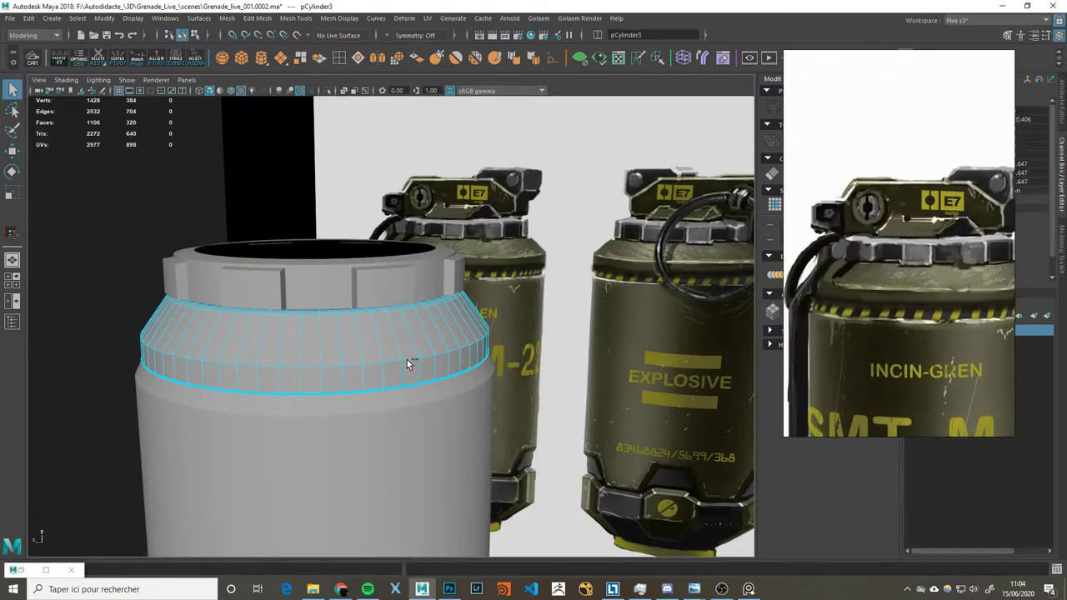
key(ctrl+1)
key(F10)
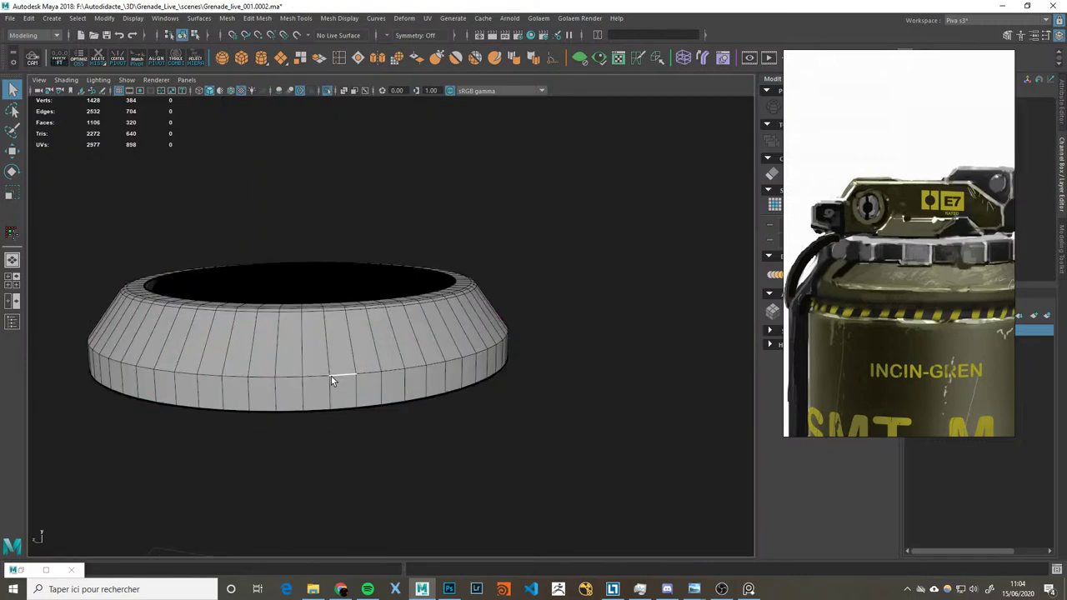
double_click(331, 375)
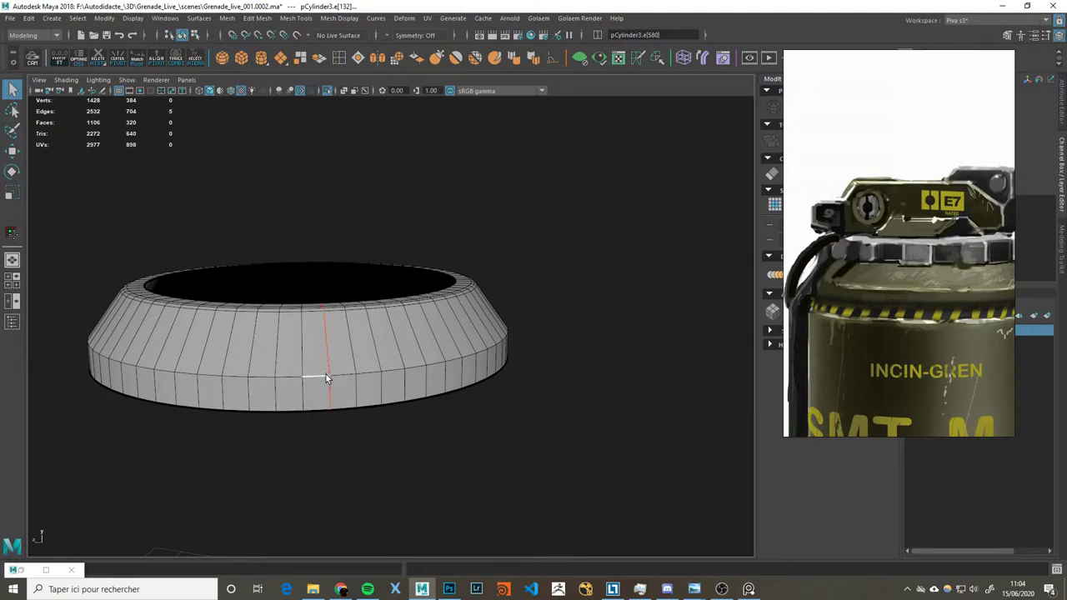
double_click(325, 375)
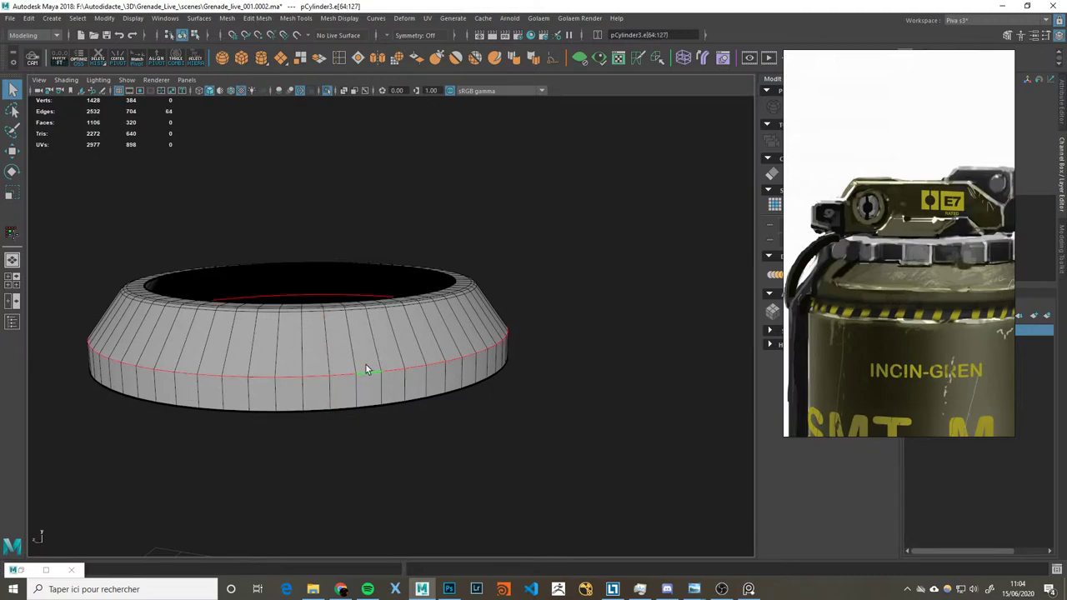
Step: Bevel the lower edge loop at offset 0.092 with 1 segment, then deselect the ring
key(ctrl+b)
middle_drag(365, 376, 356, 380)
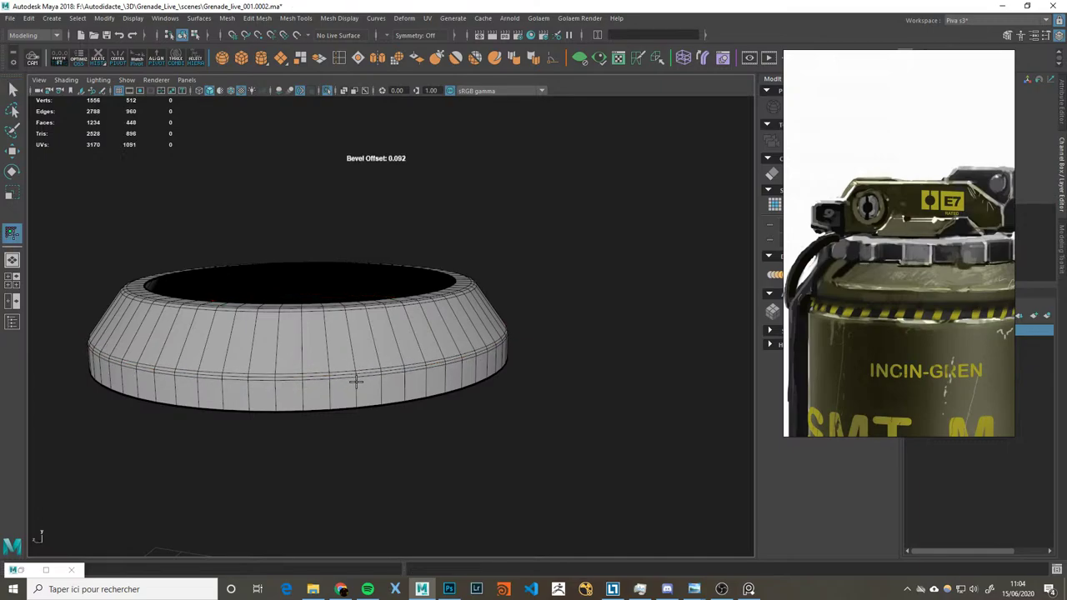
click(345, 303)
click(345, 310)
middle_drag(345, 322, 332, 323)
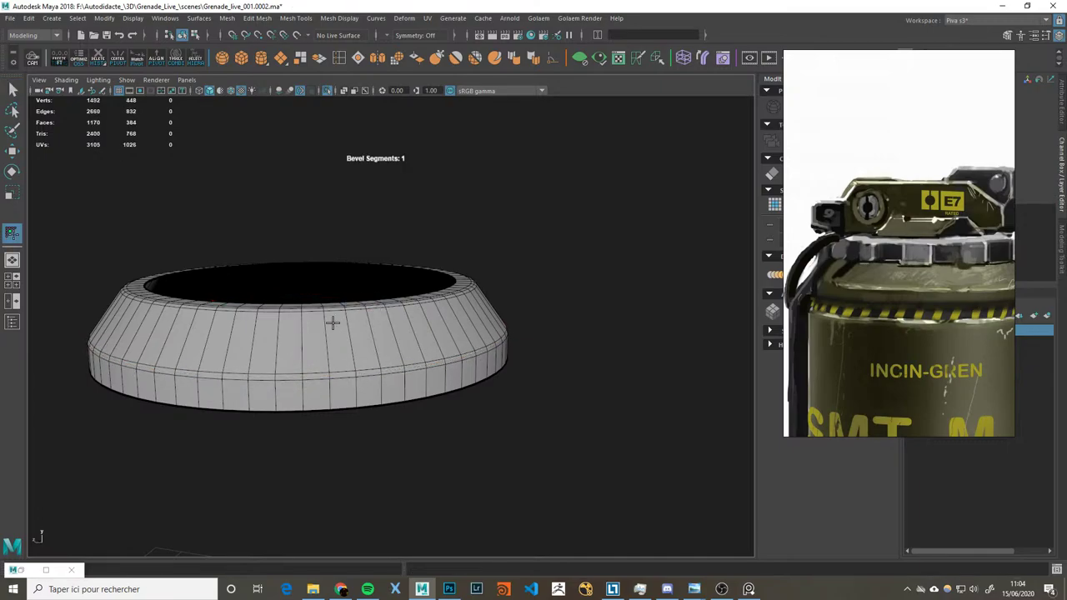
key(q)
key(F9)
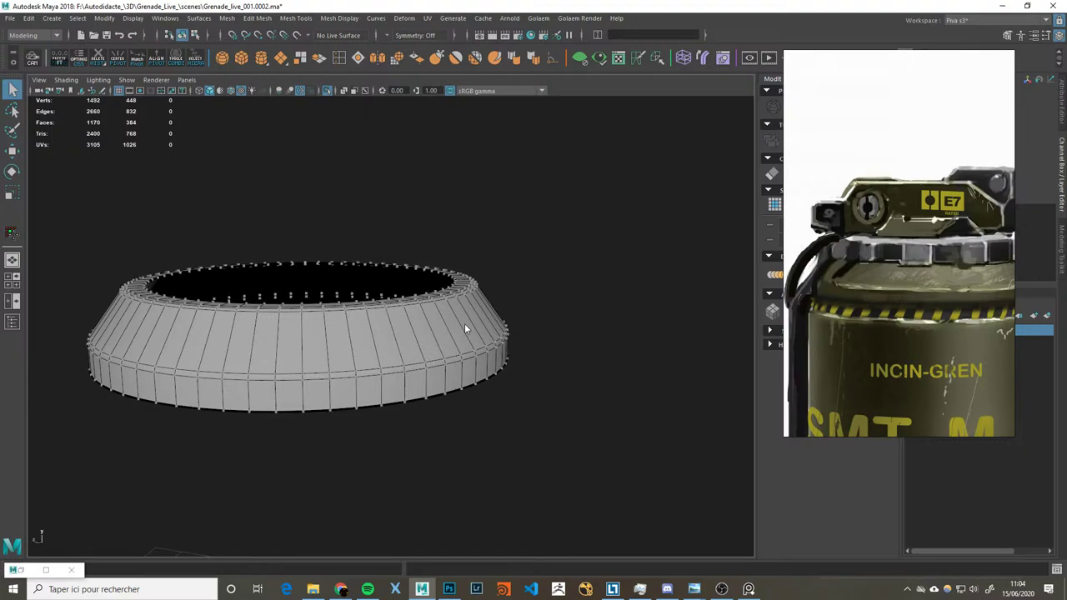
key(F8)
click(557, 328)
scroll(557, 329, up, 2)
scroll(528, 303, down, 4)
scroll(522, 332, up, 2)
scroll(877, 296, up, 1)
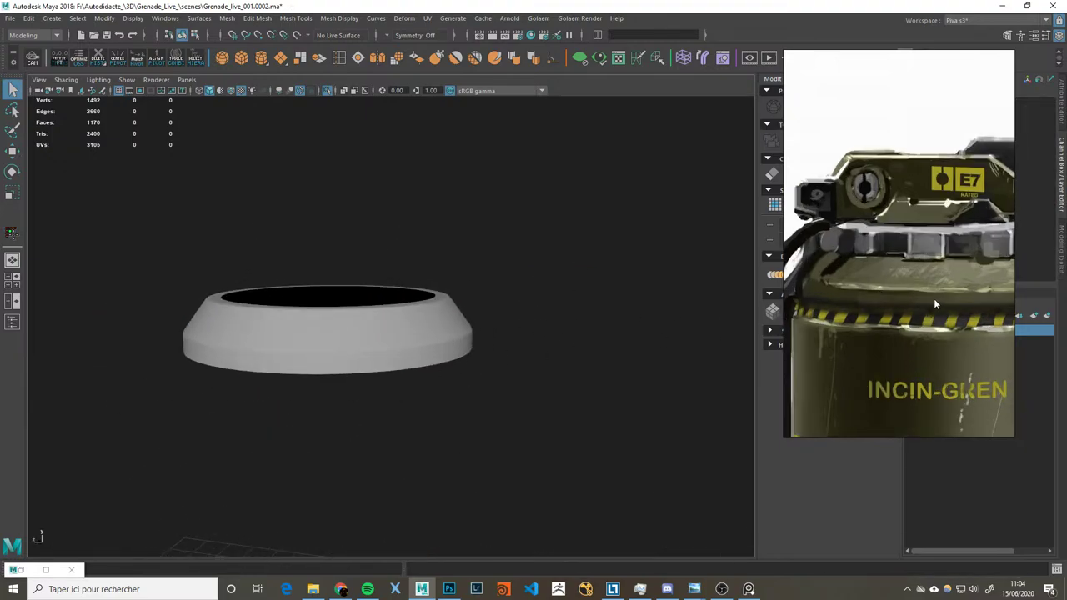
Step: Select pCylinder3 and open polyBevel4's Fraction value of 0.092 for editing in the Channel Box
drag(935, 304, 690, 286)
click(406, 354)
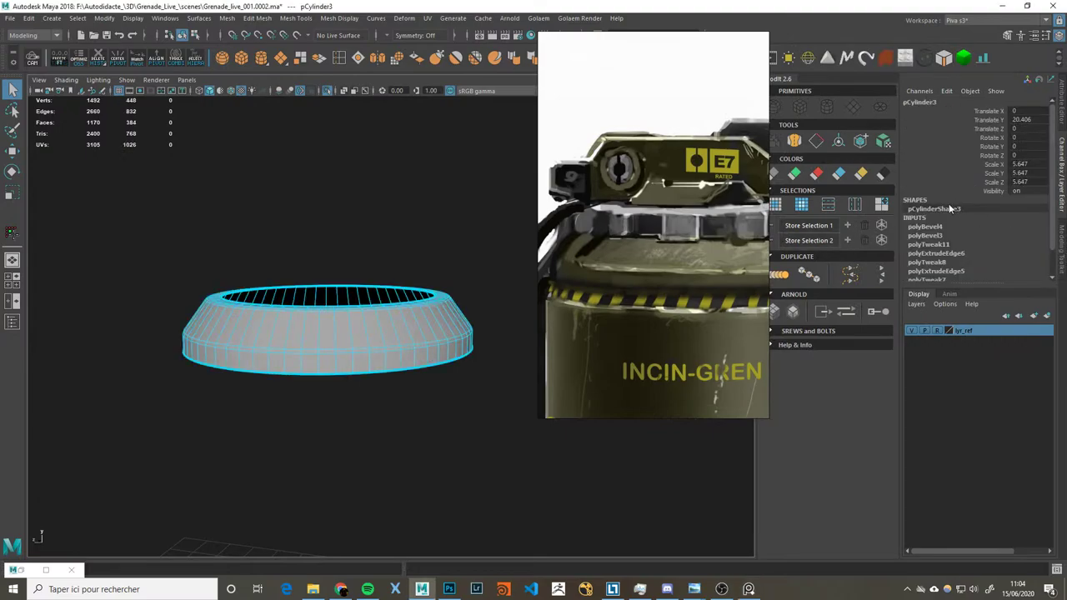
click(929, 227)
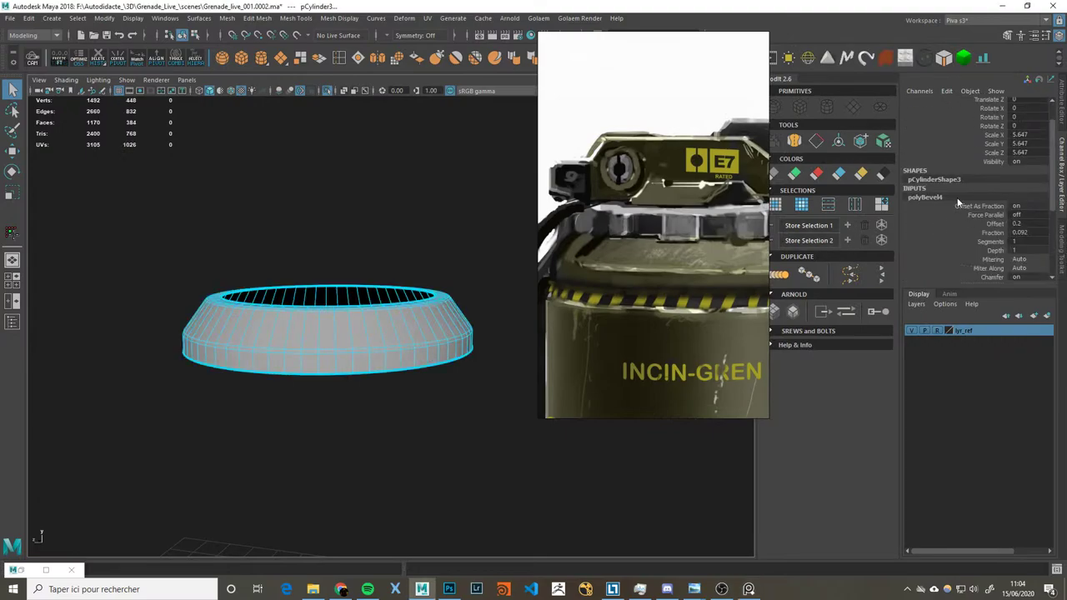
double_click(1037, 230)
scroll(1060, 237, down, 1)
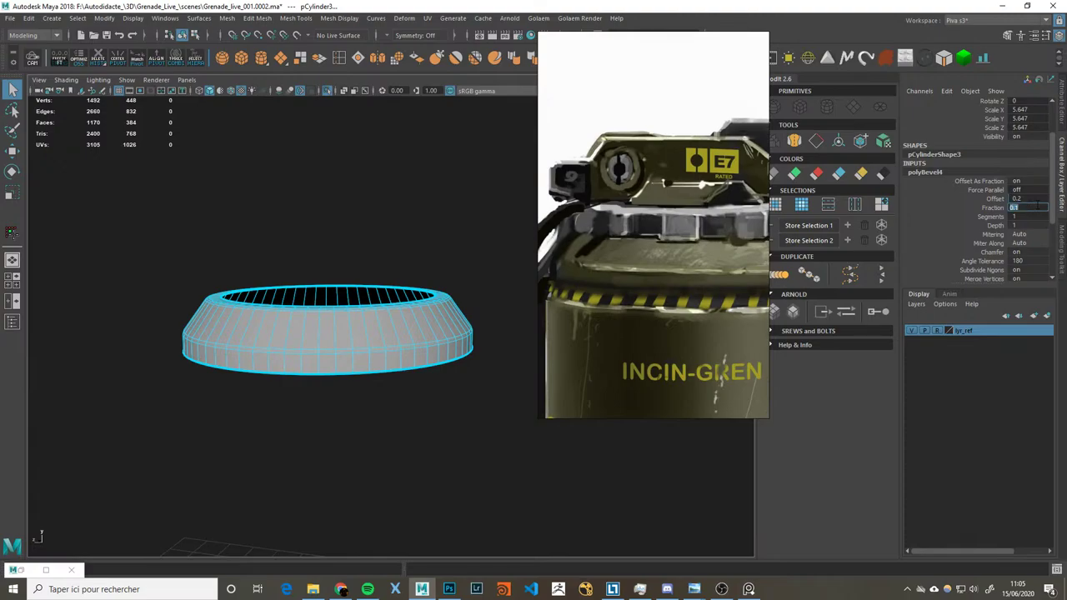
Step: Set the ring's polyBevel4 Segments to 2 and inspect the rounded rim
click(357, 381)
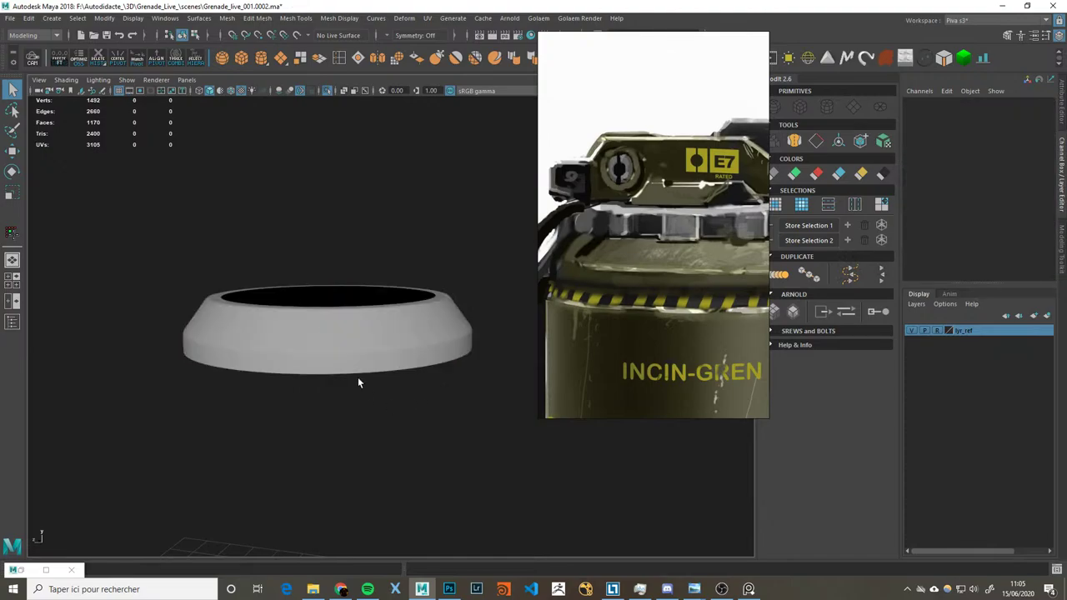
click(433, 364)
click(925, 235)
click(1032, 240)
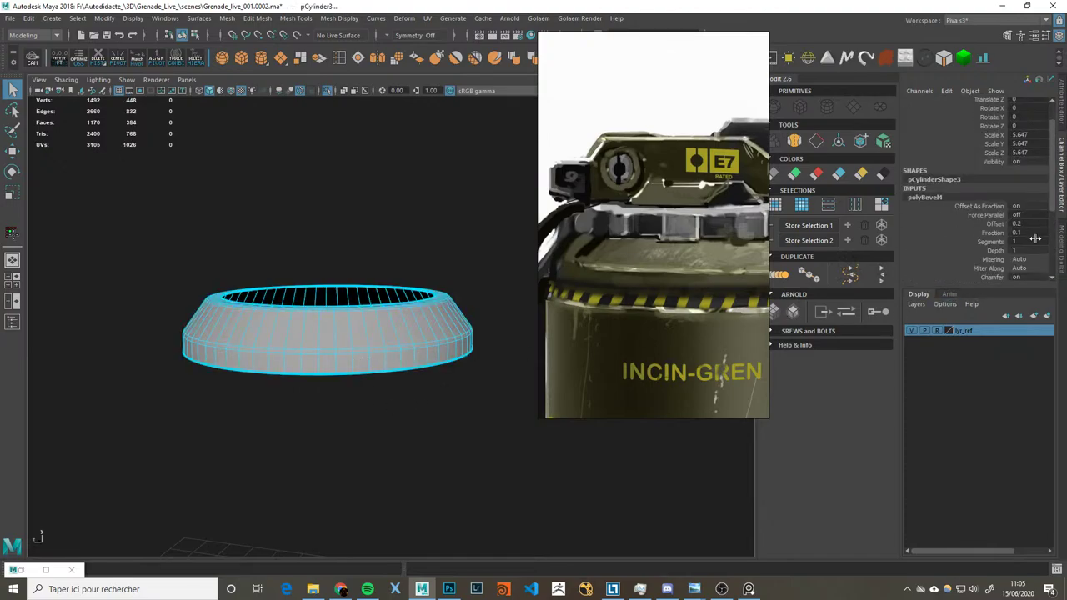
key(Return)
click(418, 428)
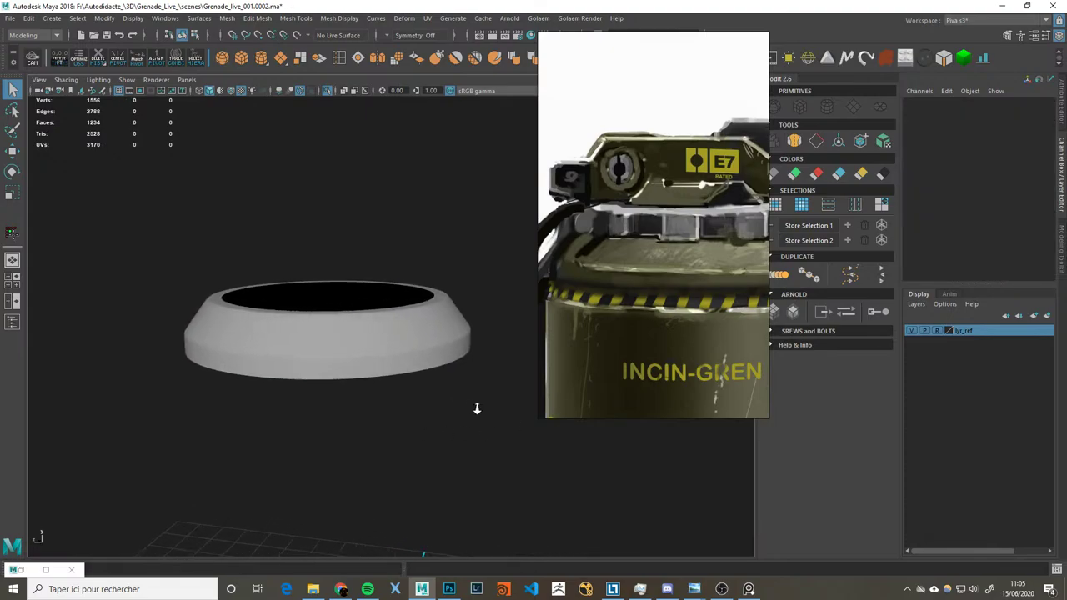
key(ctrl+z)
Step: Enter 3 as the bevel Fraction value and check the rim with the ring deselected
click(946, 234)
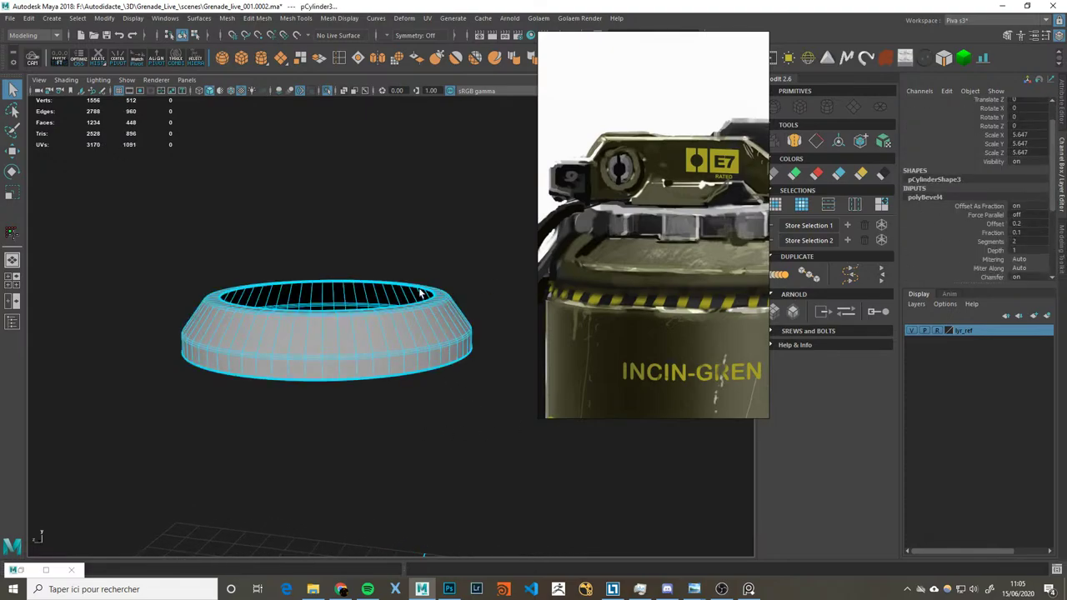
scroll(439, 294, down, 3)
click(460, 314)
click(420, 330)
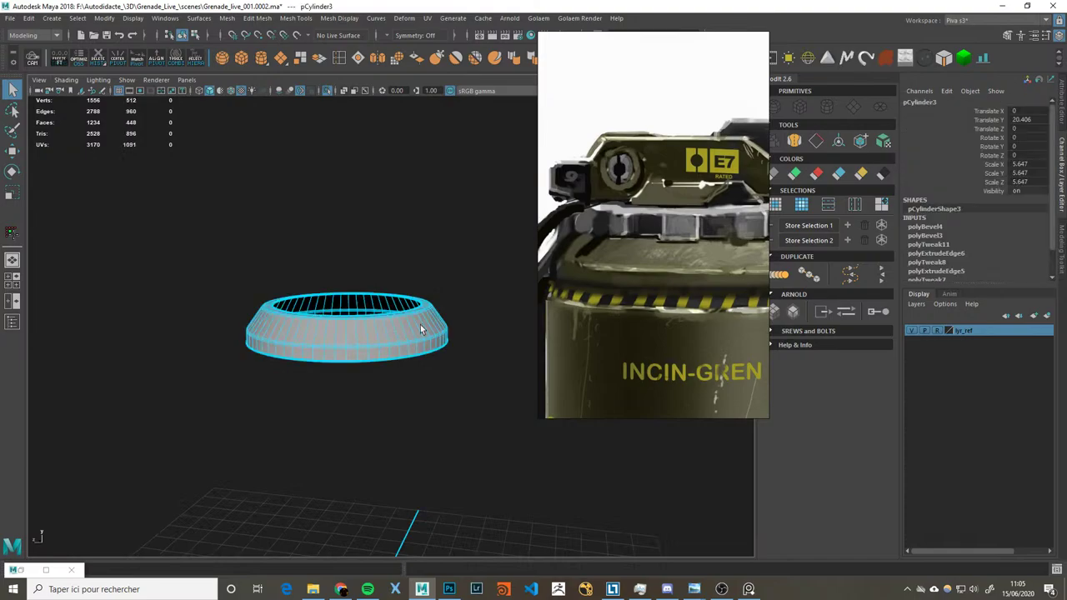
click(957, 228)
double_click(1030, 234)
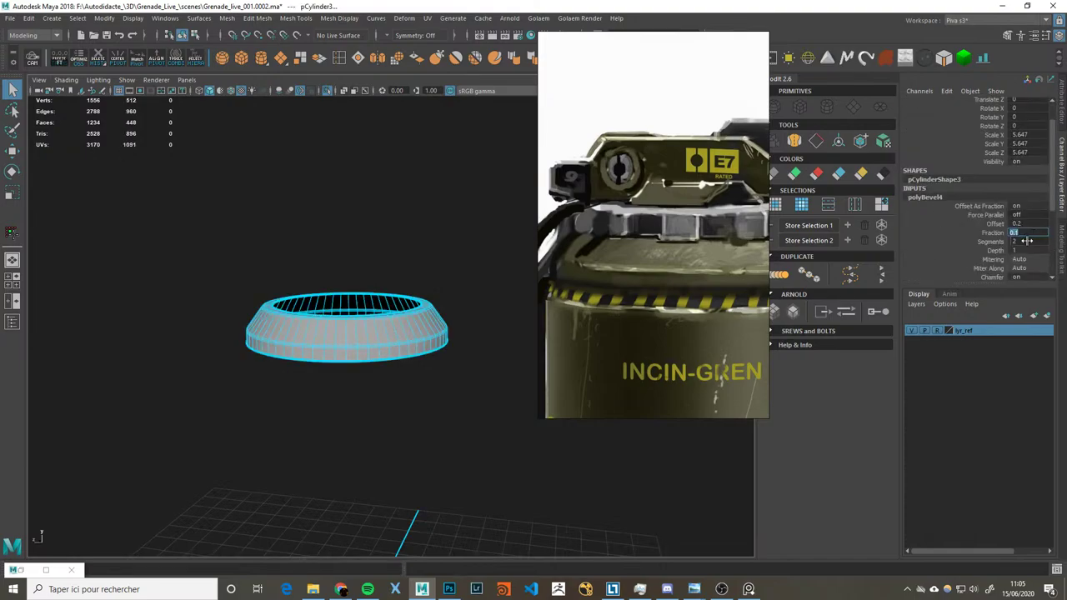
text(0.3)
key(Return)
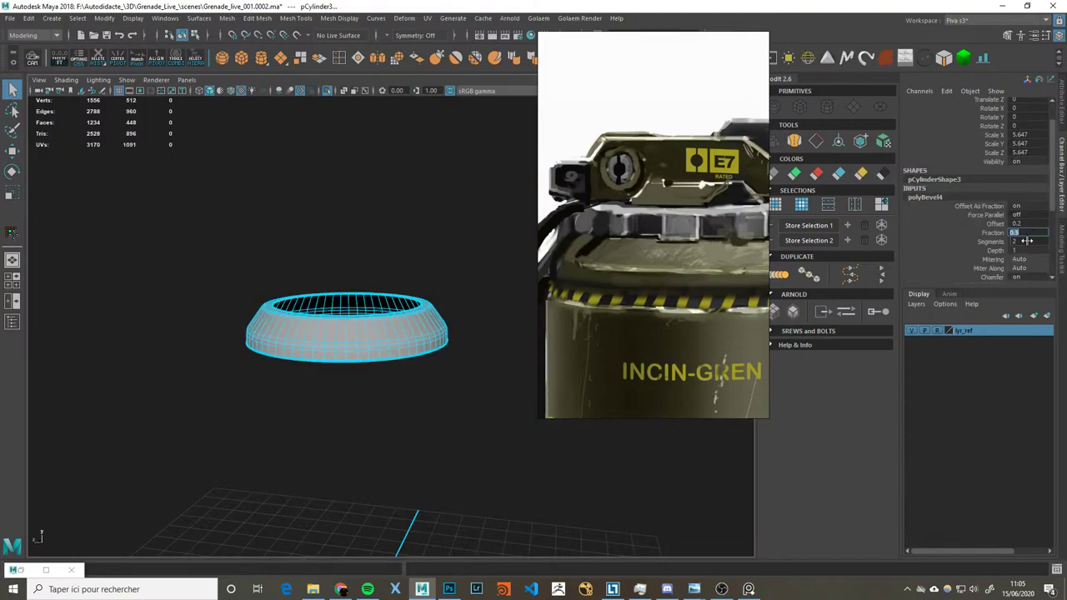
click(386, 400)
click(395, 358)
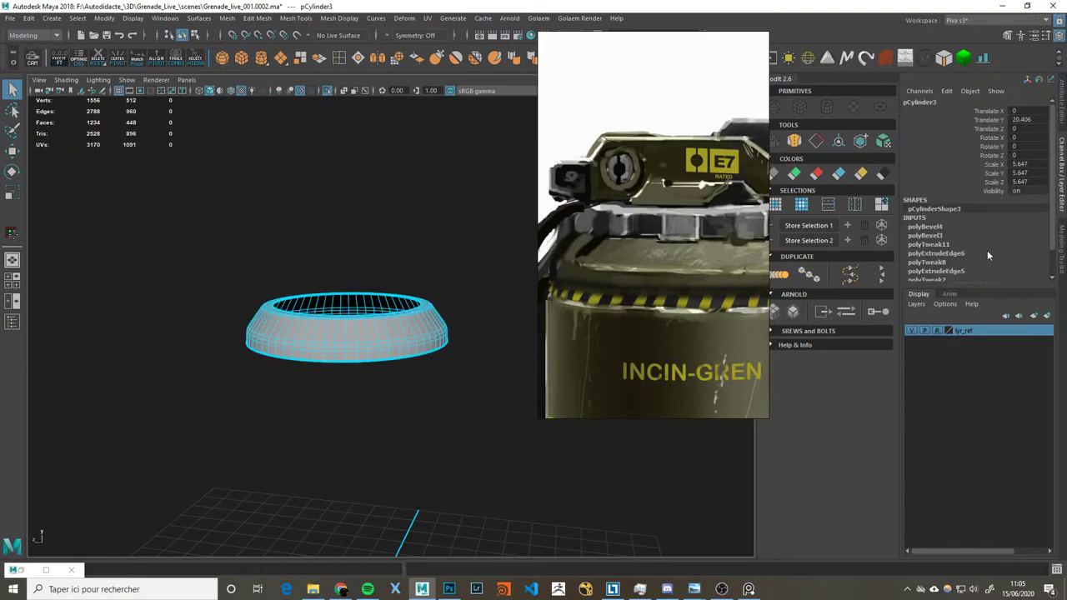
scroll(941, 225, down, 2)
text(0.25)
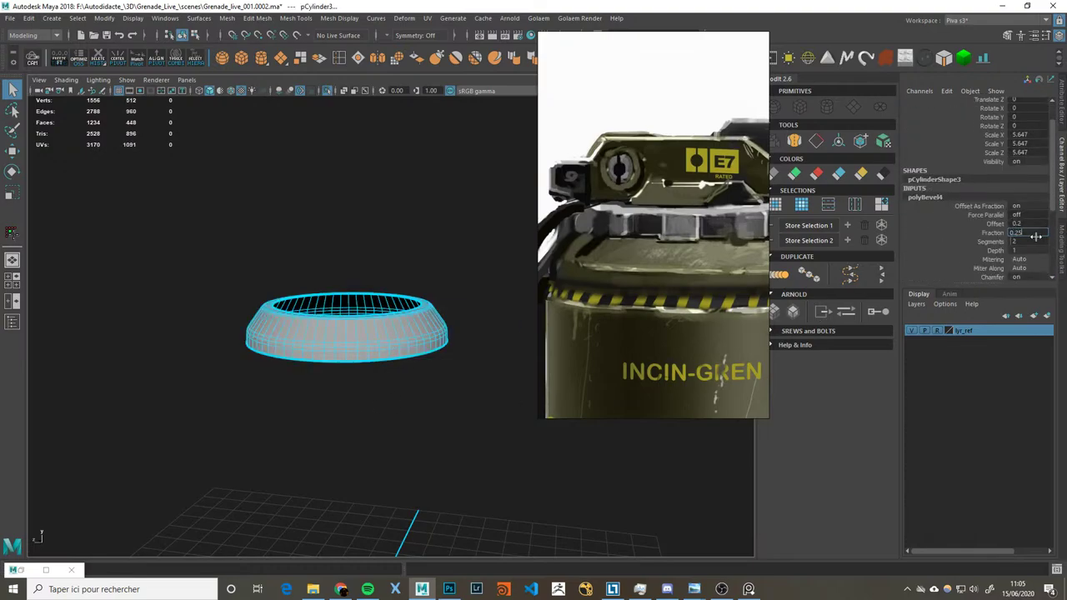
key(Return)
Step: Fine-tune the bevel Fraction again and inspect the ring's rim from below
click(409, 459)
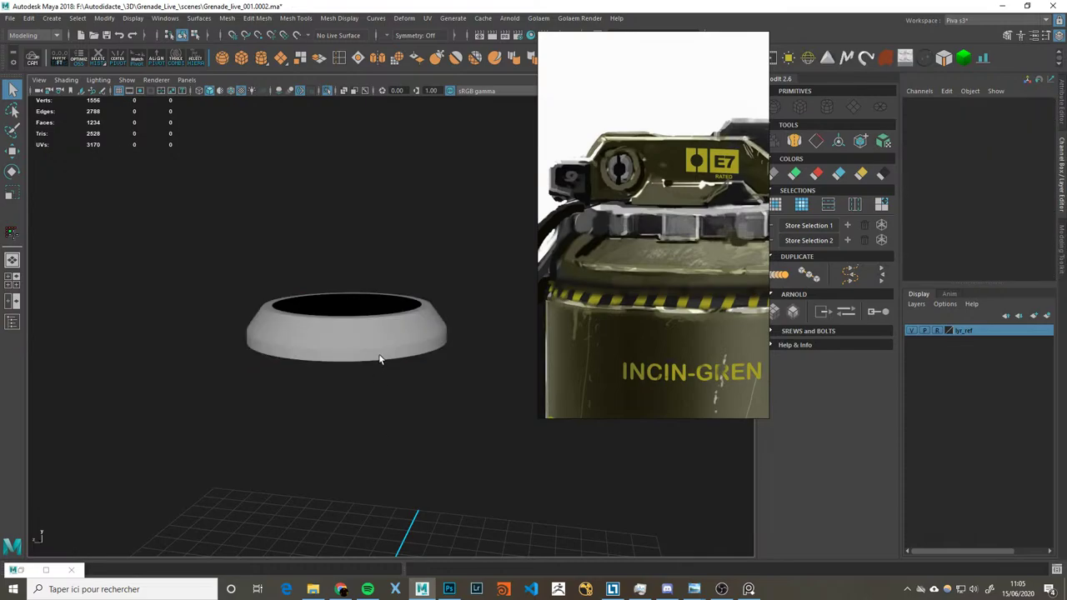
mouse_move(393, 360)
alt+mouse_down()
mouse_move(405, 358)
mouse_move(400, 376)
mouse_move(405, 353)
alt+mouse_up()
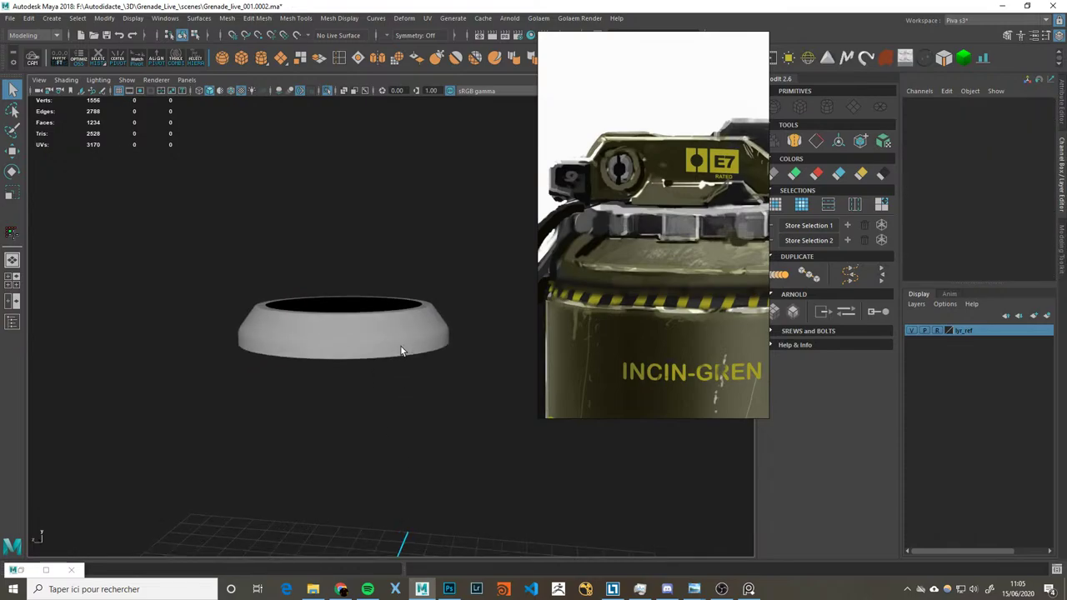
click(405, 352)
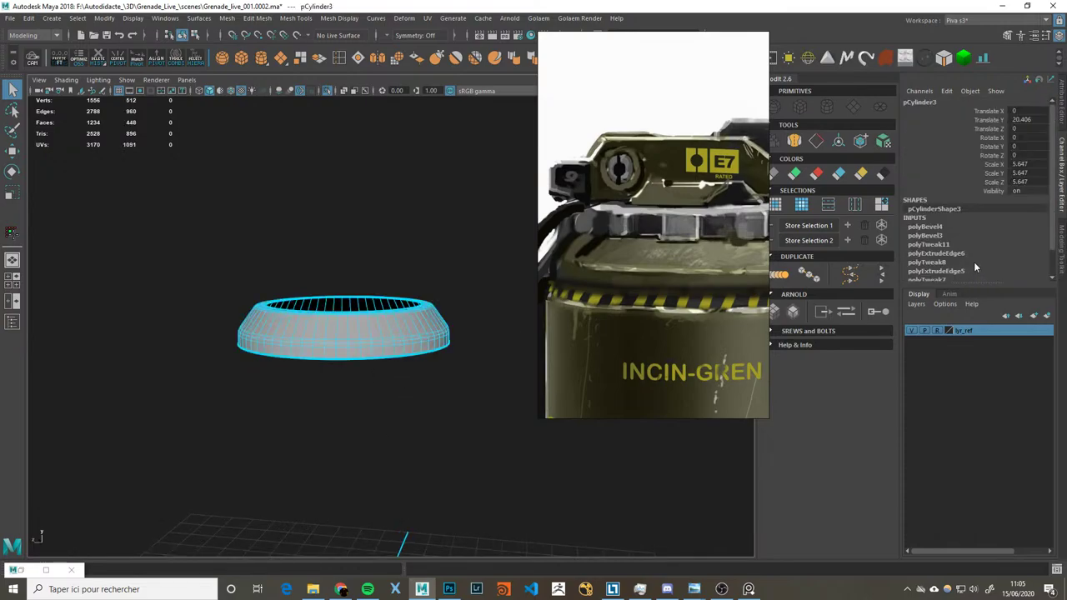
click(933, 226)
click(1013, 232)
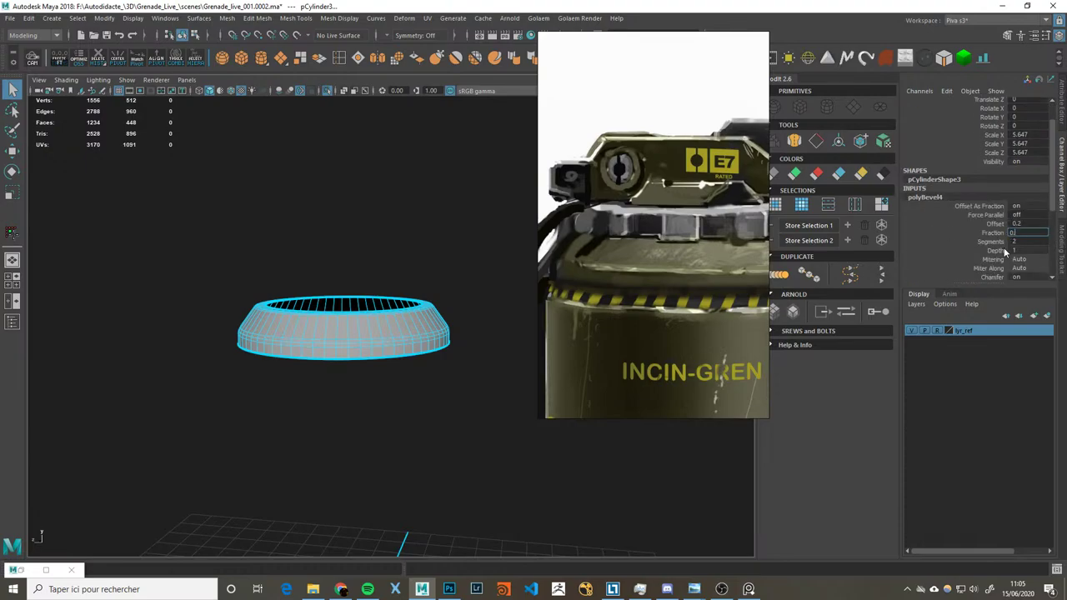
click(377, 363)
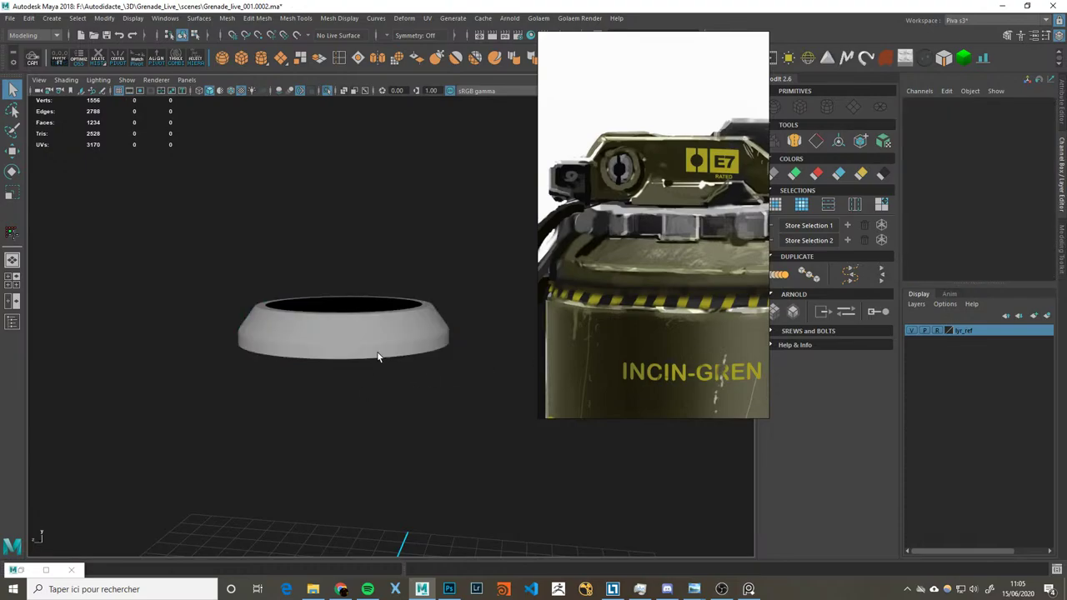
click(379, 345)
click(933, 227)
click(1018, 233)
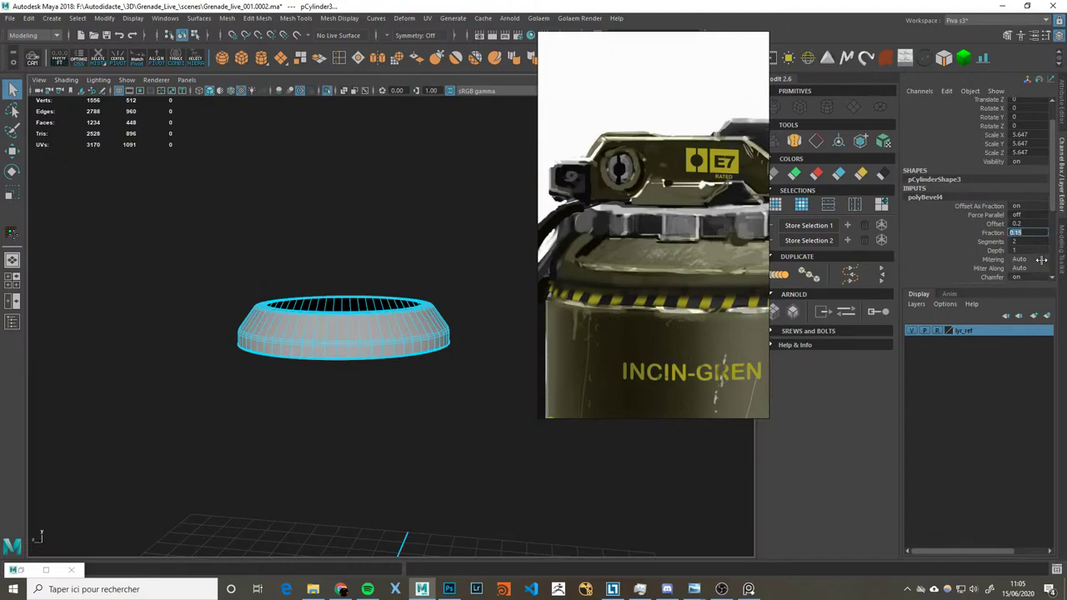
click(396, 404)
mouse_move(396, 404)
alt+mouse_down()
mouse_move(445, 407)
mouse_move(436, 389)
mouse_move(448, 429)
mouse_move(369, 374)
alt+mouse_up()
click(475, 326)
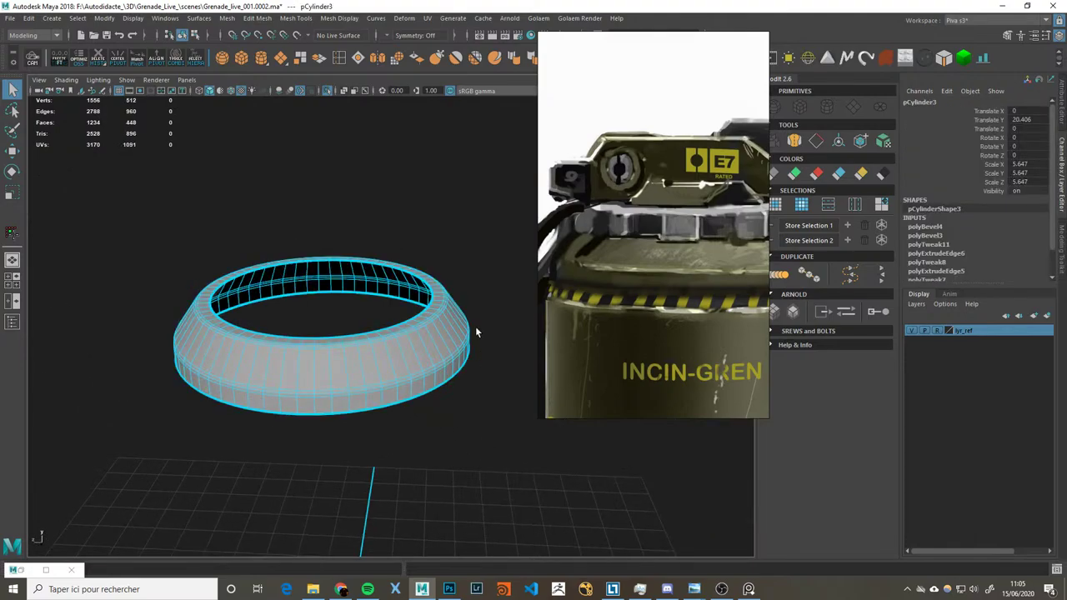
Step: Move the reference image aside, show all objects again and frame both grenades
key(ctrl+z)
drag(681, 310, 964, 330)
click(384, 329)
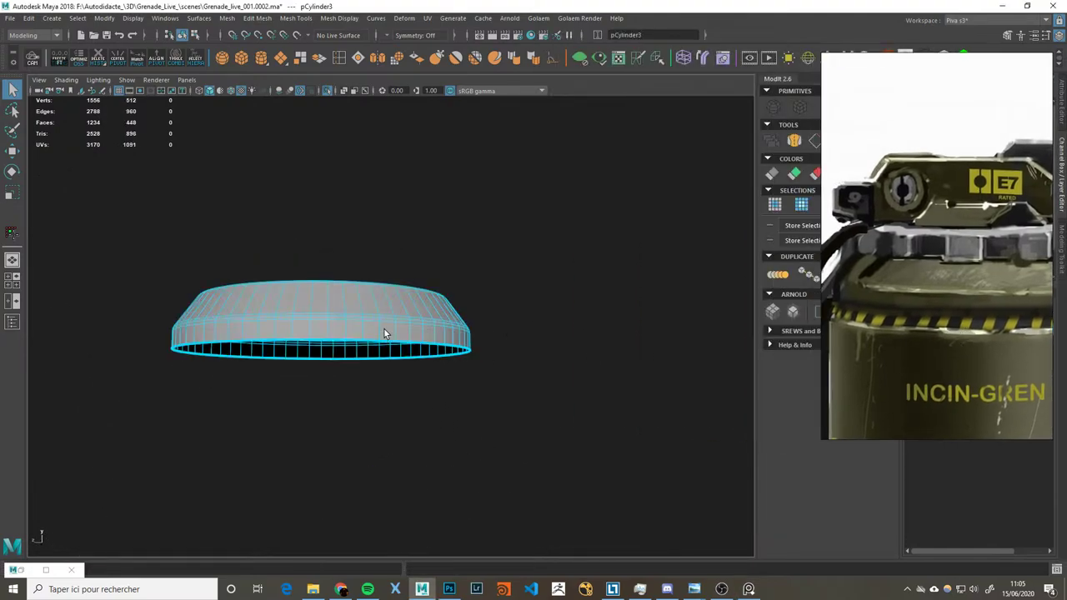
double_click(359, 341)
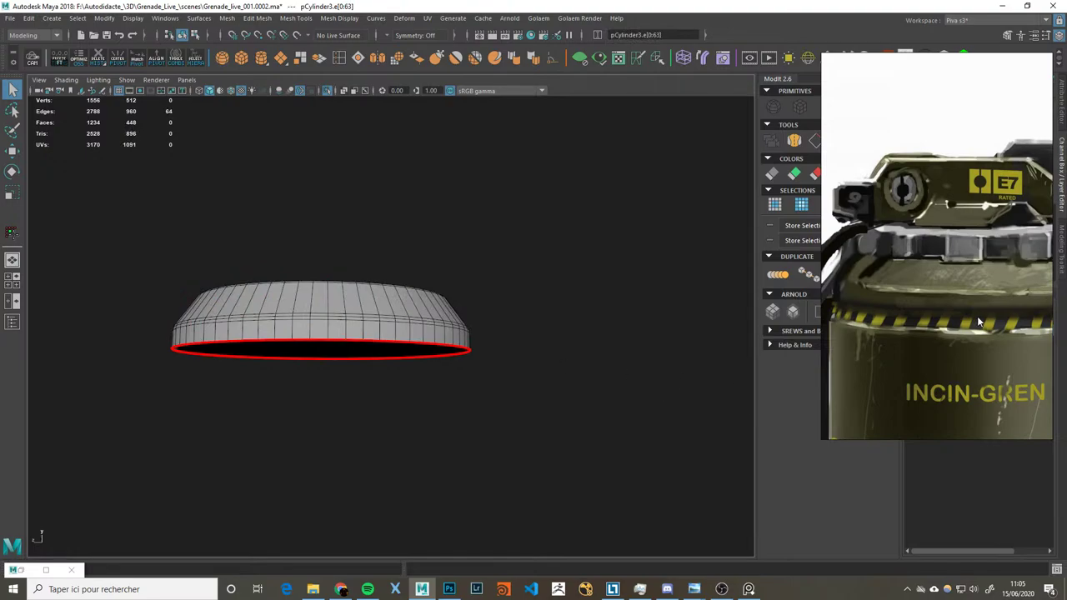
drag(984, 323, 760, 335)
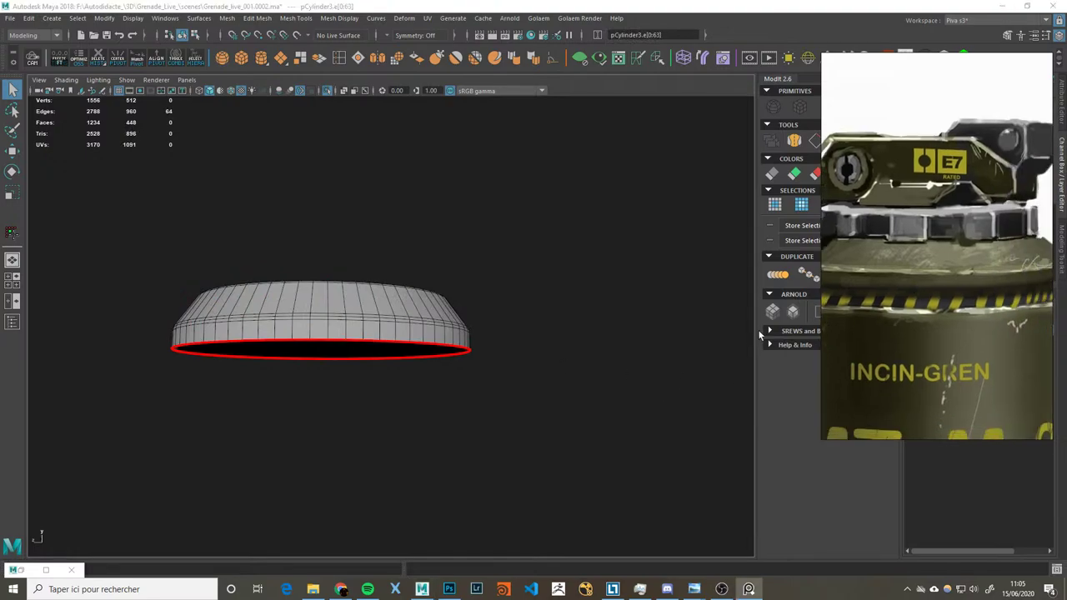
click(465, 355)
key(ctrl+1)
alt+drag(465, 355, 410, 377)
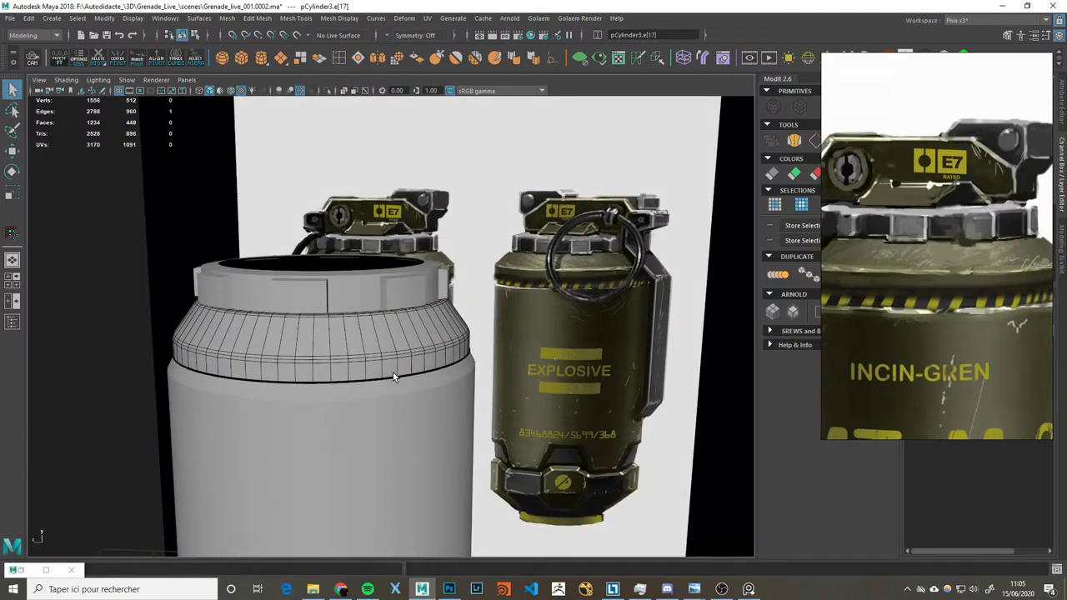
alt+drag(426, 335, 392, 349)
right_drag(392, 349, 428, 320)
mouse_move(467, 264)
alt+mouse_down()
mouse_move(542, 344)
mouse_move(498, 364)
mouse_move(545, 357)
mouse_move(428, 357)
alt+mouse_up()
Step: Soften the lower and bottom body cylinders with a 45° normal angle
click(420, 405)
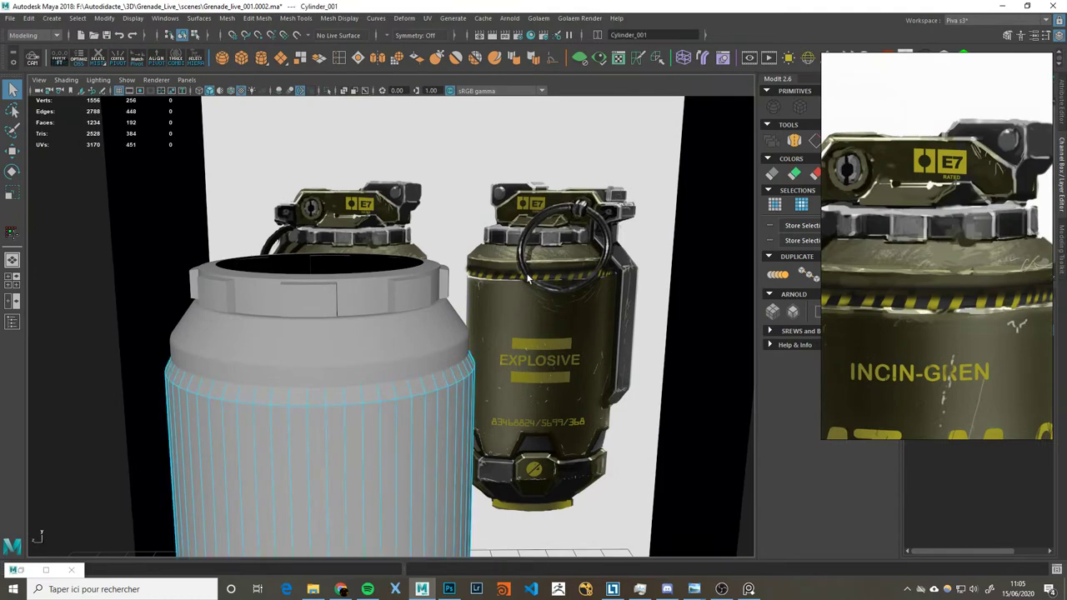
mouse_move(420, 405)
shift+right_down()
mouse_move(457, 337)
mouse_move(472, 393)
shift+right_up()
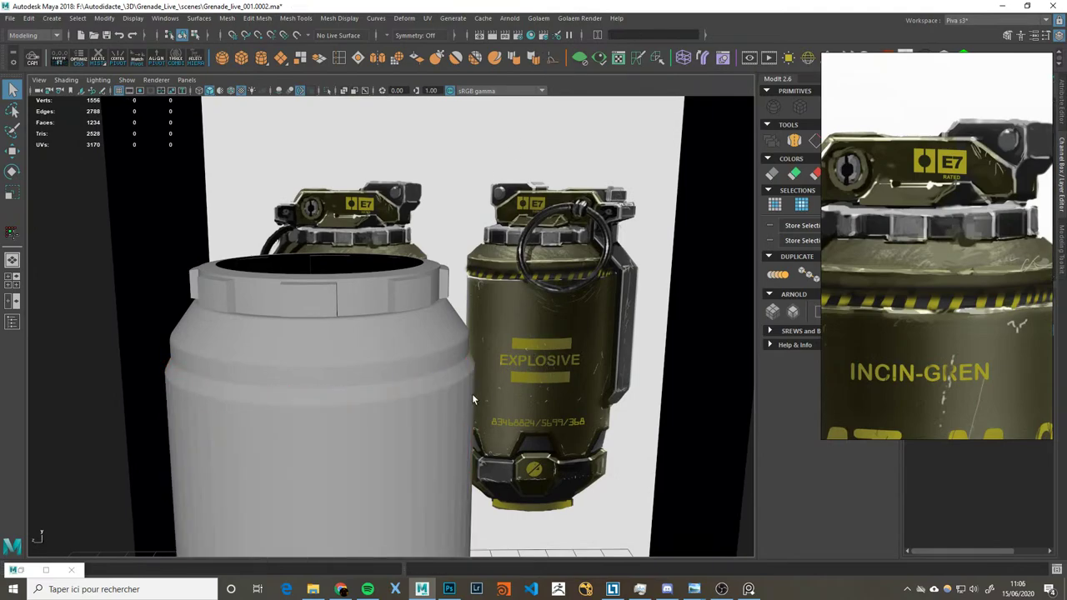
click(555, 58)
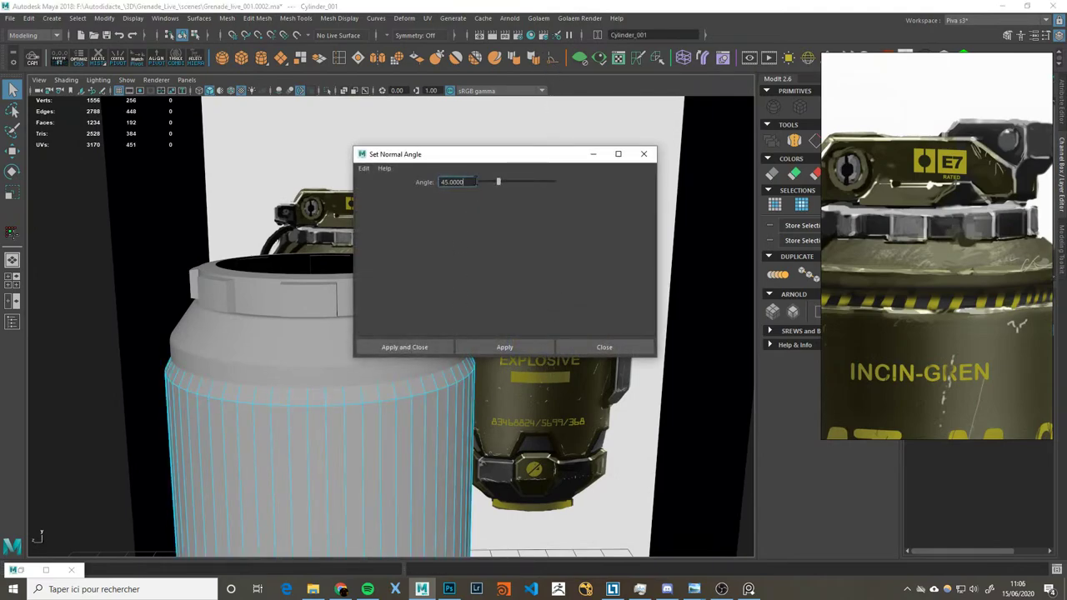
click(420, 347)
scroll(538, 417, down, 3)
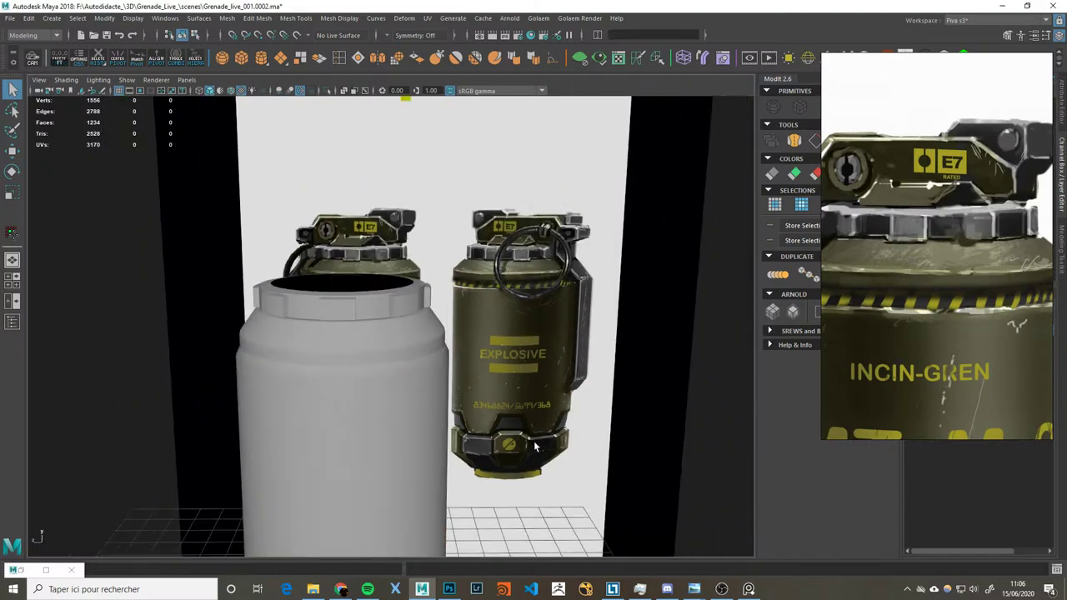
alt+drag(533, 441, 394, 391)
click(395, 392)
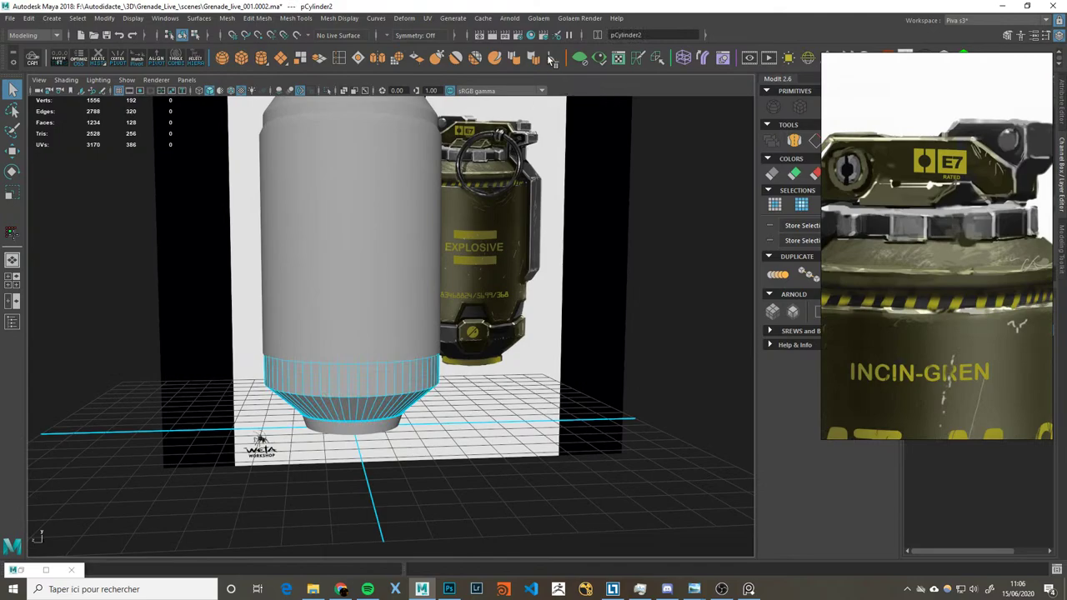
key(g)
click(405, 350)
Step: Select the top band of the body and isolate it on its own
click(488, 402)
mouse_move(488, 402)
alt+mouse_down()
mouse_move(431, 504)
mouse_move(414, 402)
alt+mouse_up()
alt+drag(426, 321, 441, 300)
drag(950, 257, 955, 248)
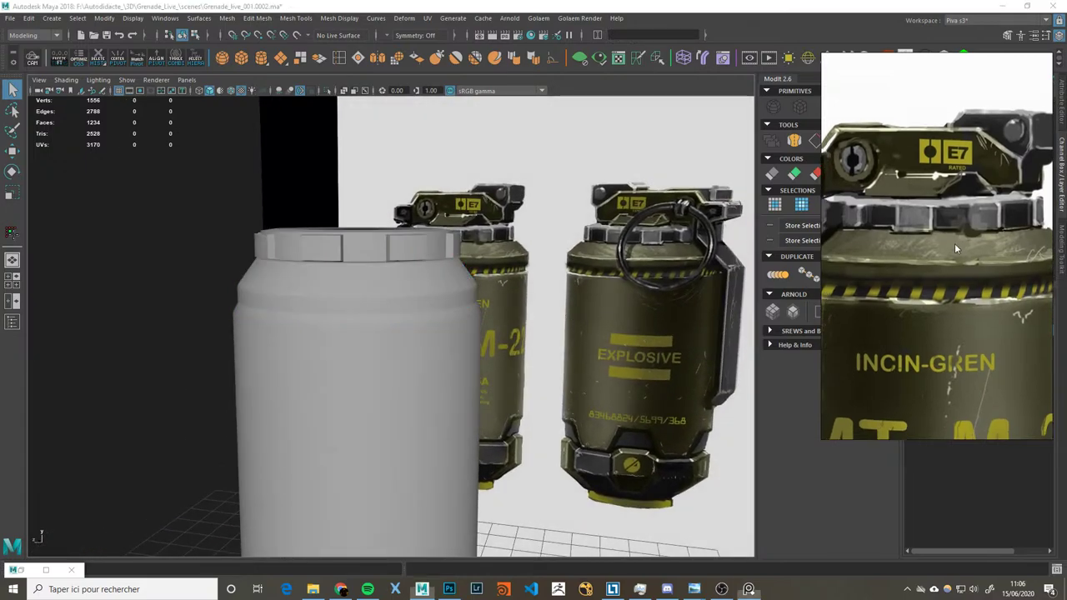
click(415, 280)
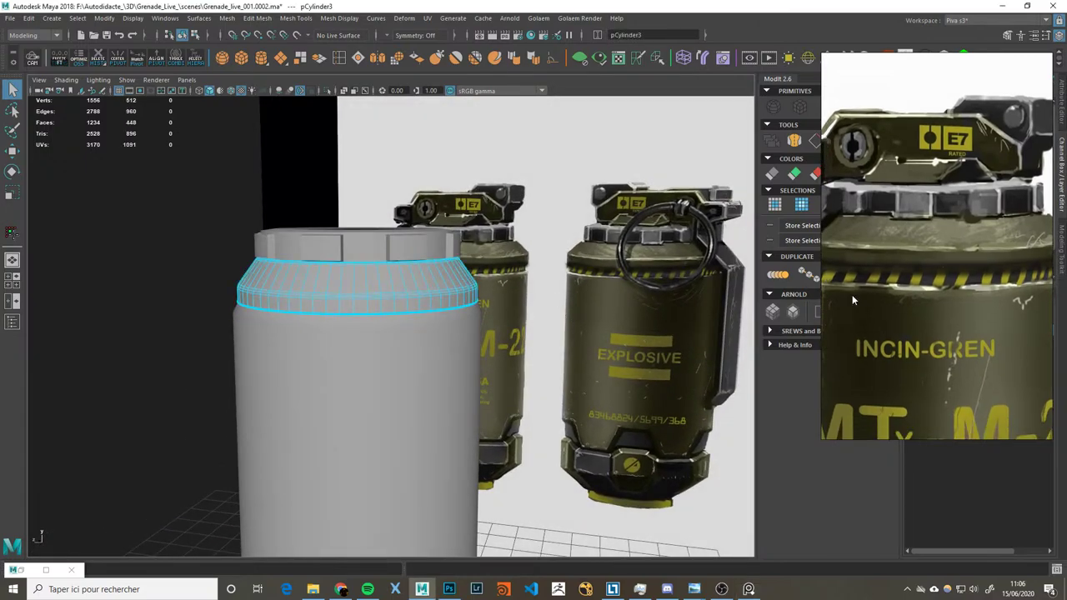
alt+right_drag(294, 272, 431, 295)
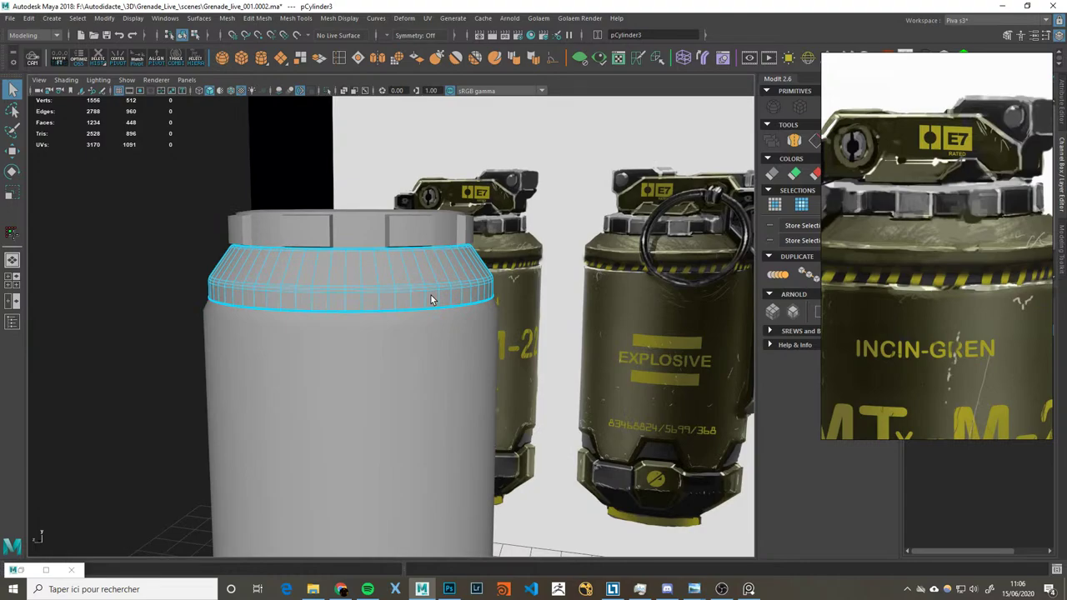
key(ctrl+1)
alt+drag(534, 318, 631, 292)
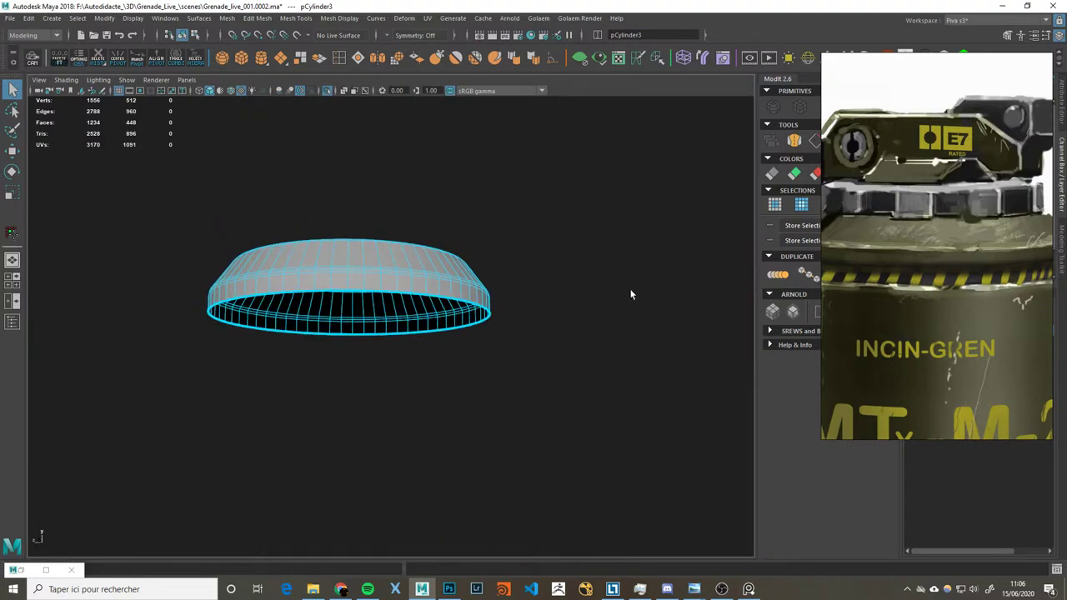
Step: Select the band's bottom edge loop and turn on two-sided lighting
scroll(931, 254, up, 3)
key(F10)
click(378, 287)
double_click(371, 291)
click(97, 80)
click(125, 157)
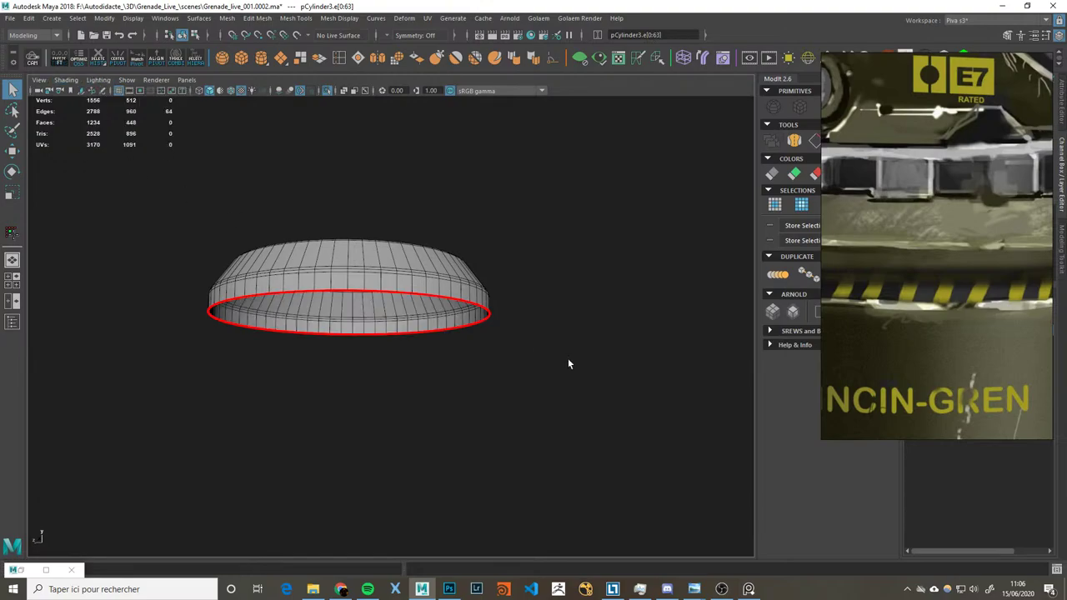
Step: Extrude the bottom edge loop inward to a -0.603 offset to thicken the rim
key(ctrl+e)
mouse_move(585, 164)
mouse_down()
mouse_move(347, 198)
mouse_move(453, 234)
mouse_up()
mouse_move(585, 163)
mouse_down()
mouse_move(505, 170)
mouse_move(553, 338)
mouse_move(553, 326)
mouse_move(603, 320)
mouse_up()
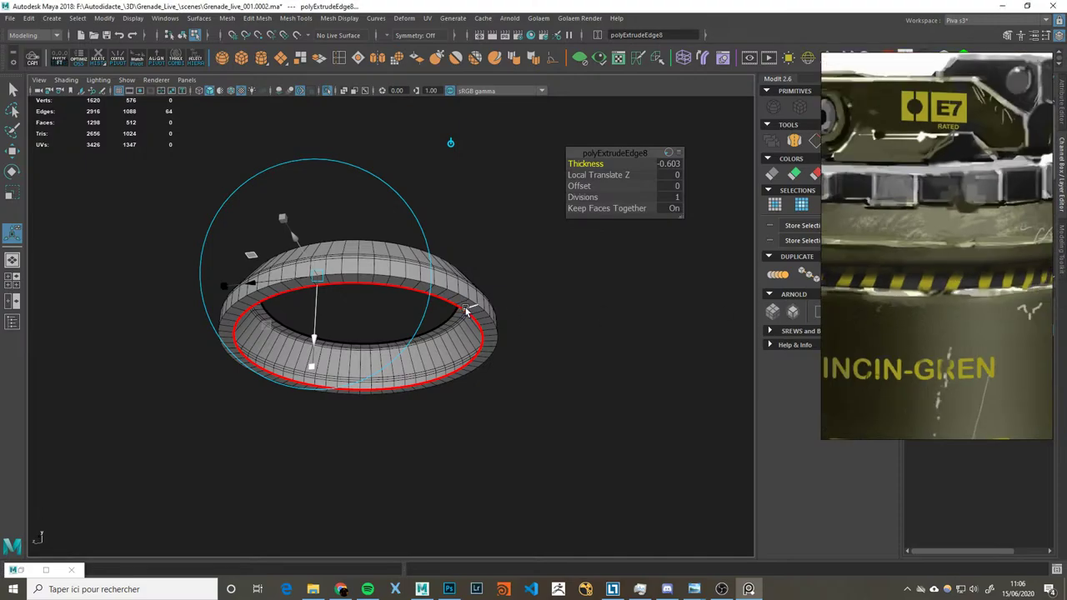
mouse_move(466, 310)
right_down()
mouse_move(482, 302)
mouse_move(466, 276)
right_up()
Step: Bevel the ring's edge loops to a wider rounded edge and return to object mode
key(ctrl+b)
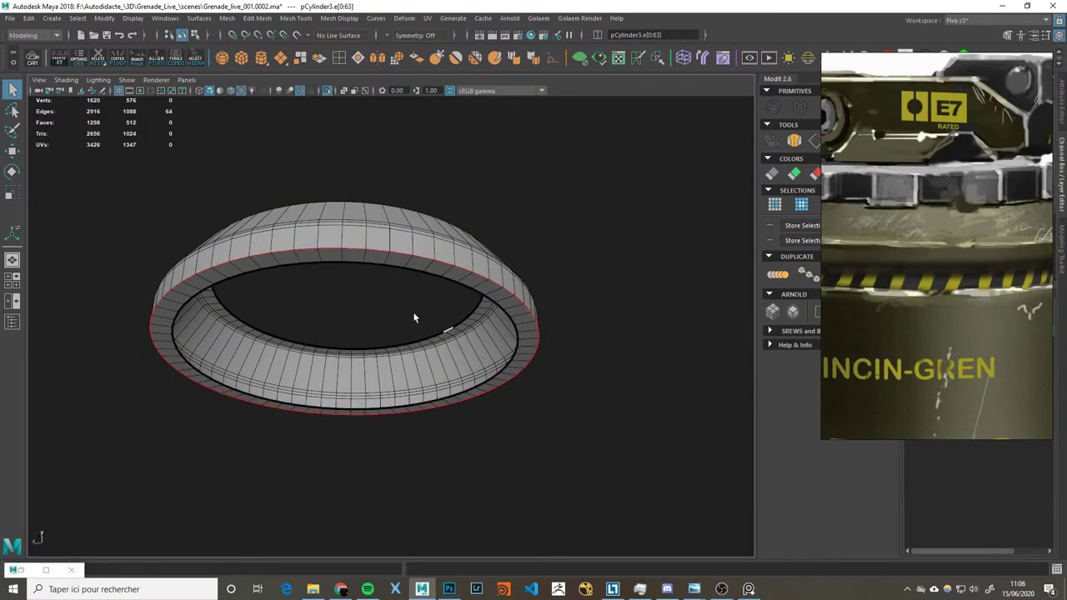
drag(434, 322, 410, 299)
mouse_move(477, 279)
mouse_down()
mouse_move(498, 277)
mouse_move(491, 250)
mouse_up()
key(q)
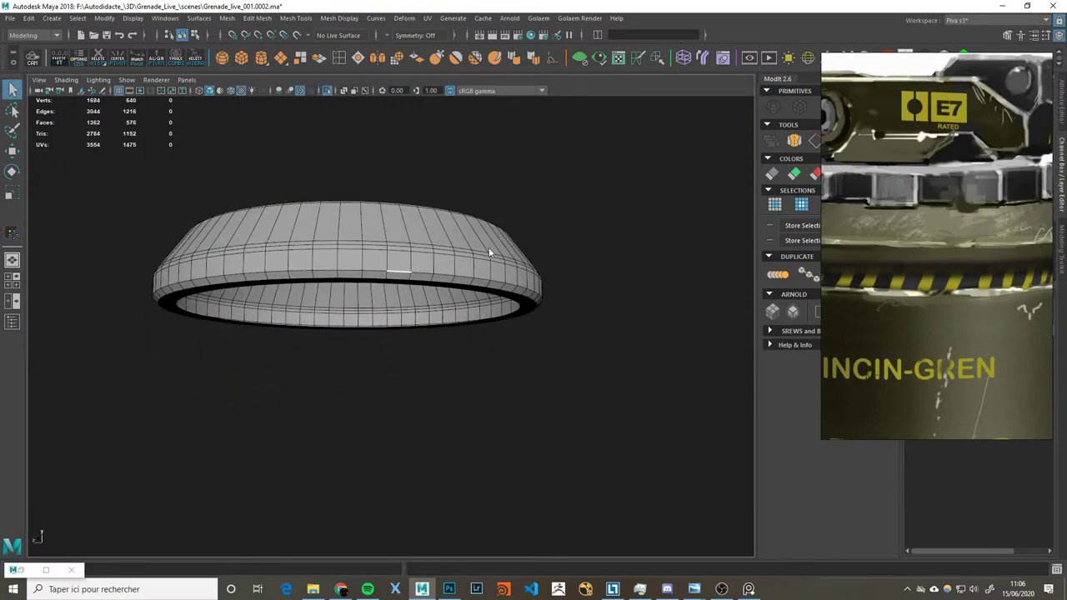
right_drag(432, 261, 482, 245)
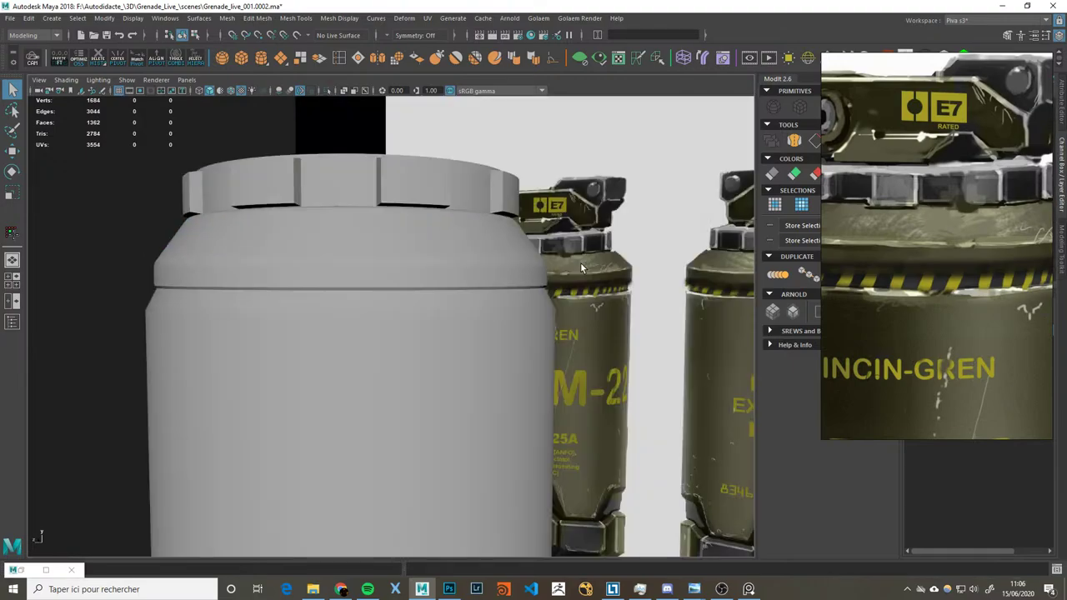
alt+drag(580, 268, 464, 305)
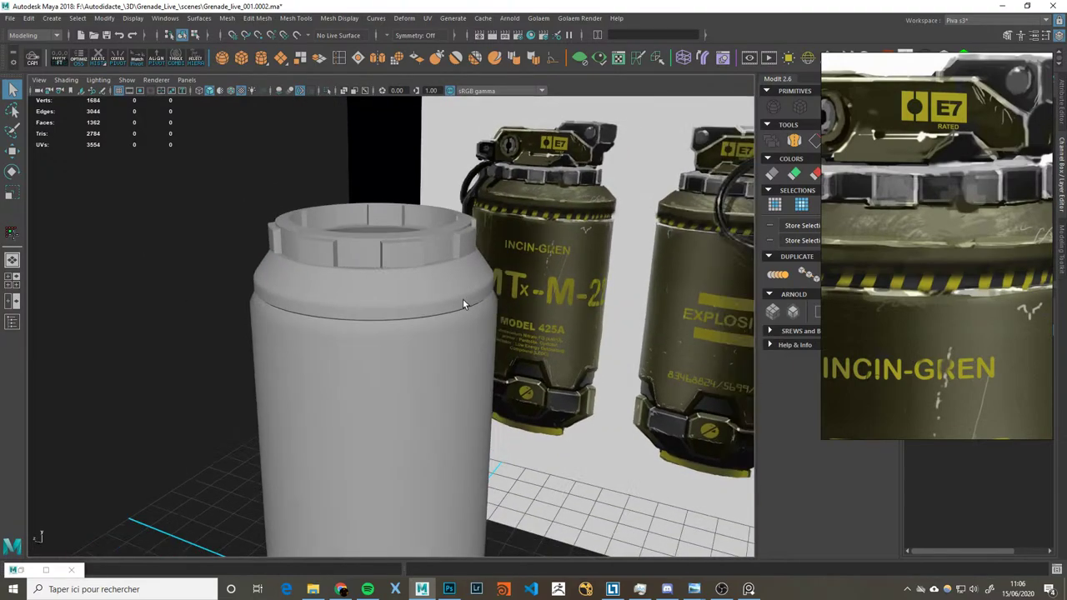
scroll(904, 318, down, 3)
click(400, 315)
alt+drag(400, 315, 467, 275)
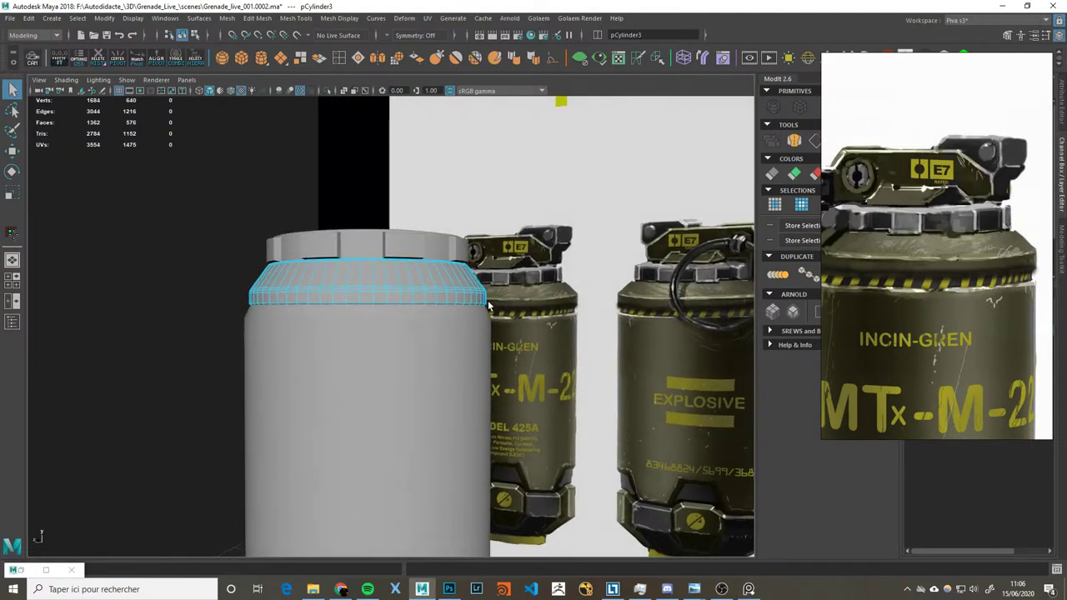
scroll(965, 289, up, 1)
scroll(925, 288, up, 2)
scroll(915, 289, up, 1)
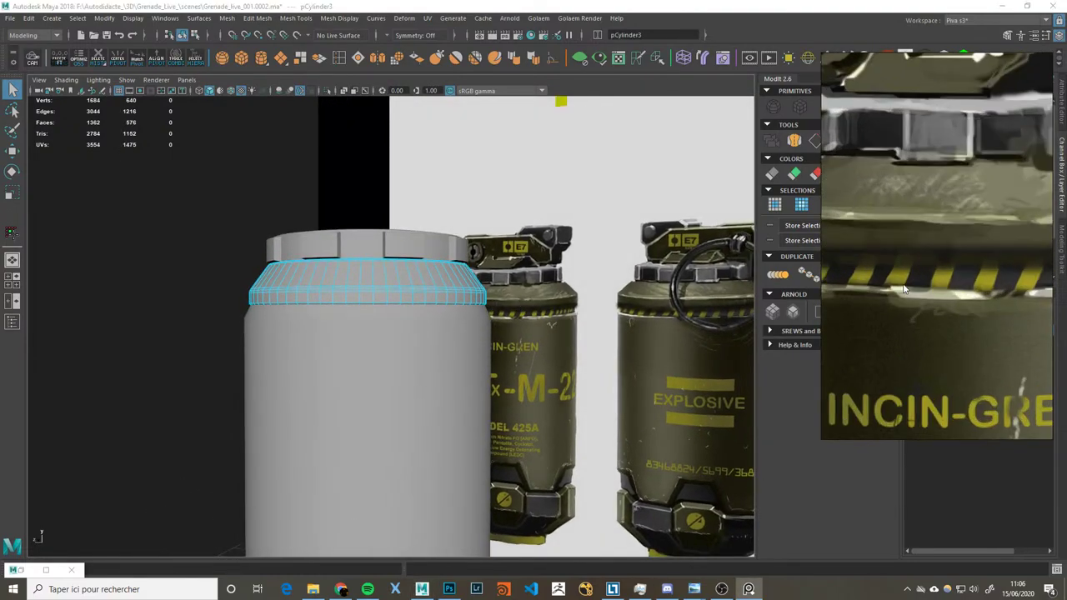
scroll(833, 315, down, 2)
scroll(863, 316, up, 1)
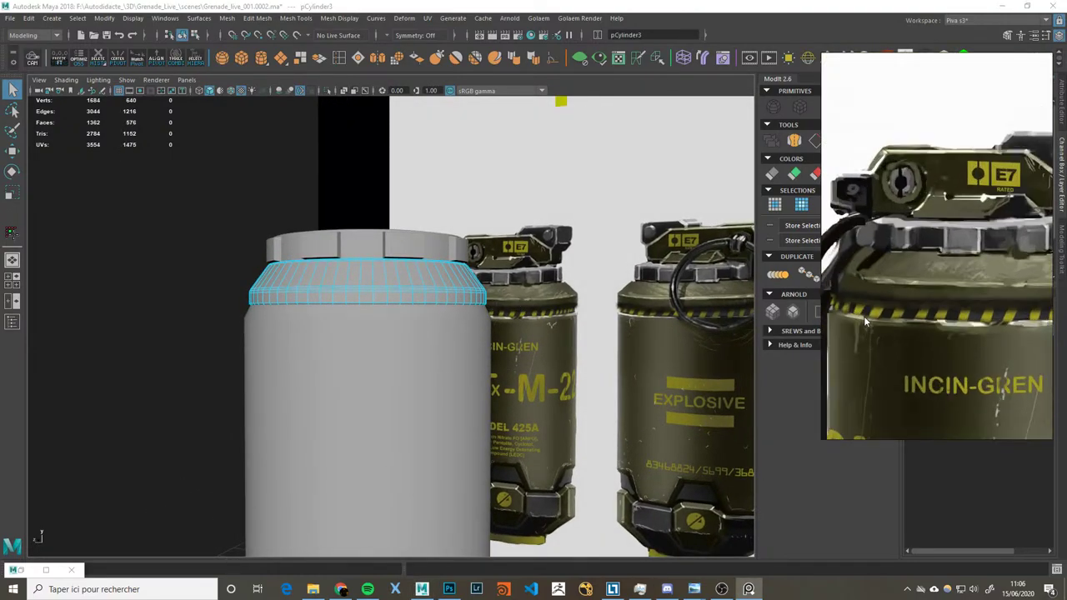
scroll(908, 308, down, 2)
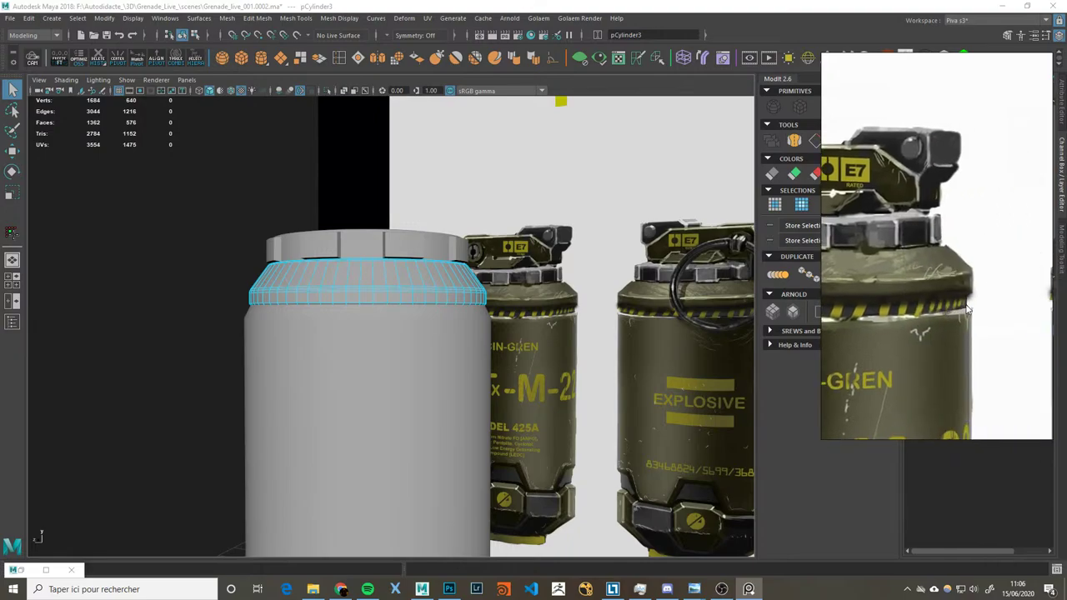
scroll(989, 307, up, 2)
click(433, 326)
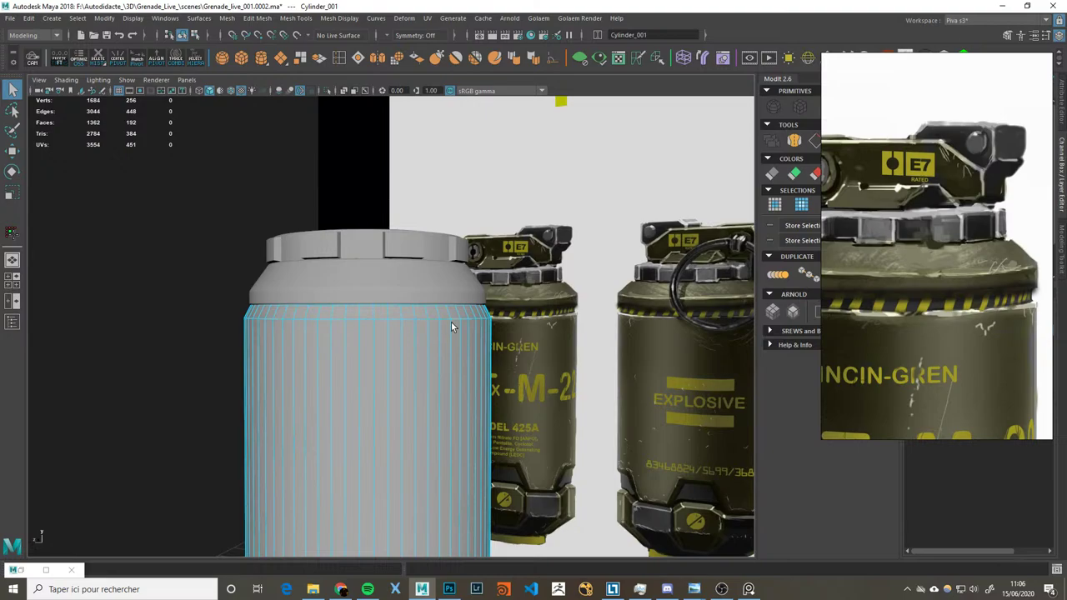
scroll(945, 320, up, 2)
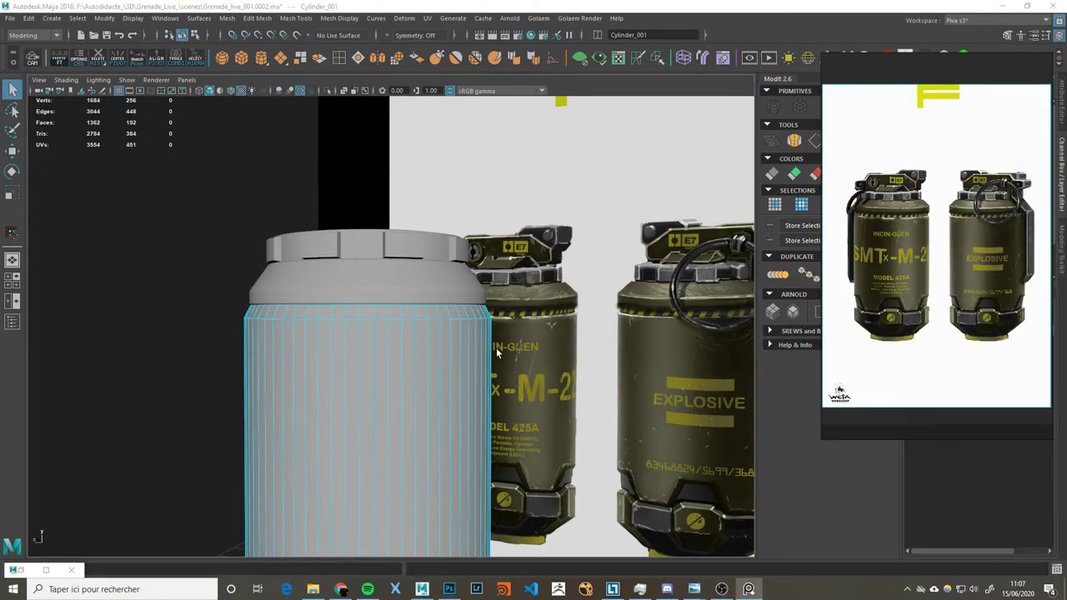
scroll(909, 279, up, 3)
scroll(929, 283, up, 2)
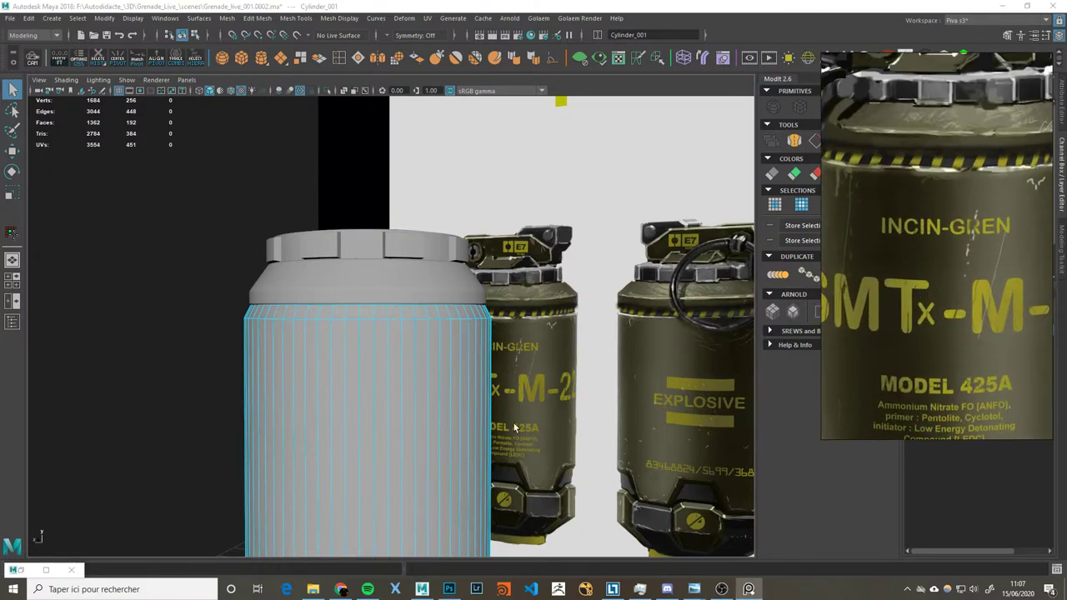
click(583, 350)
alt+drag(584, 350, 522, 411)
scroll(232, 373, up, 5)
scroll(342, 368, up, 2)
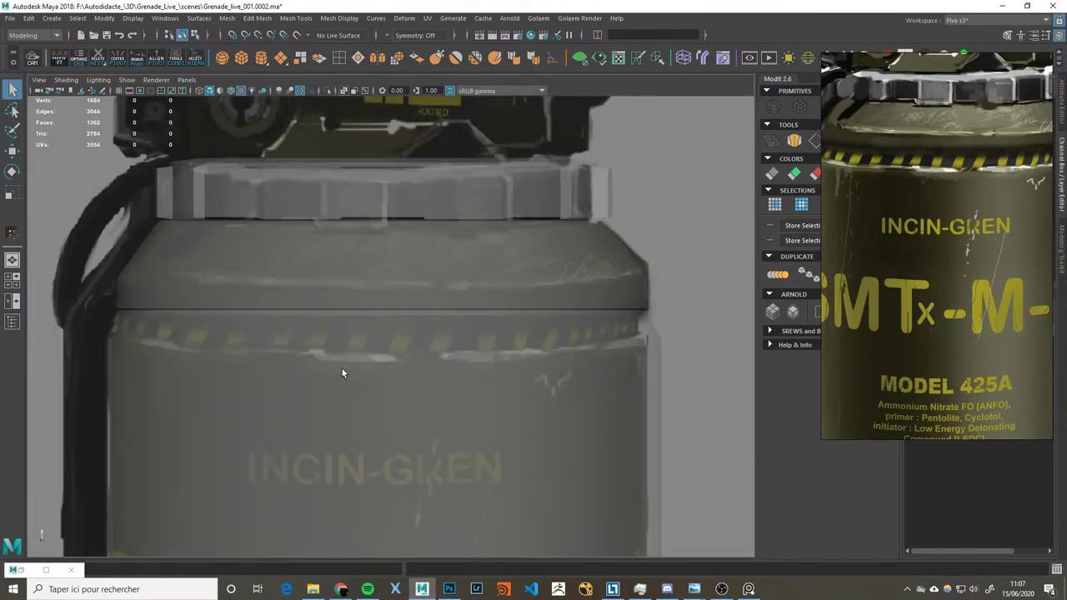
click(358, 375)
scroll(383, 382, down, 3)
scroll(463, 381, up, 2)
scroll(464, 381, up, 1)
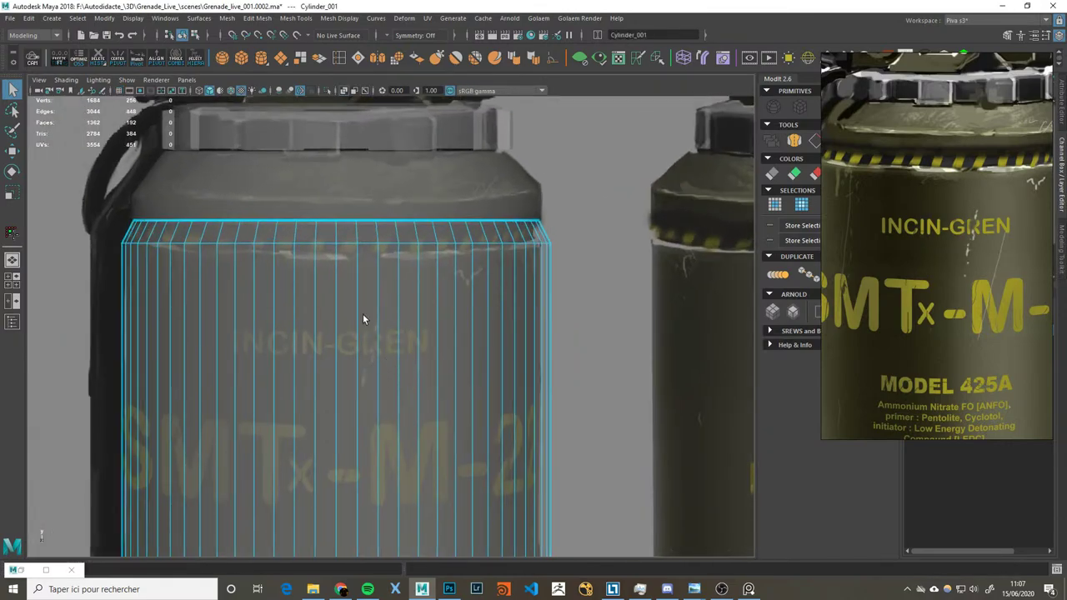
Step: Select the body's top face ring and delete it
right_drag(367, 271, 351, 238)
double_click(366, 226)
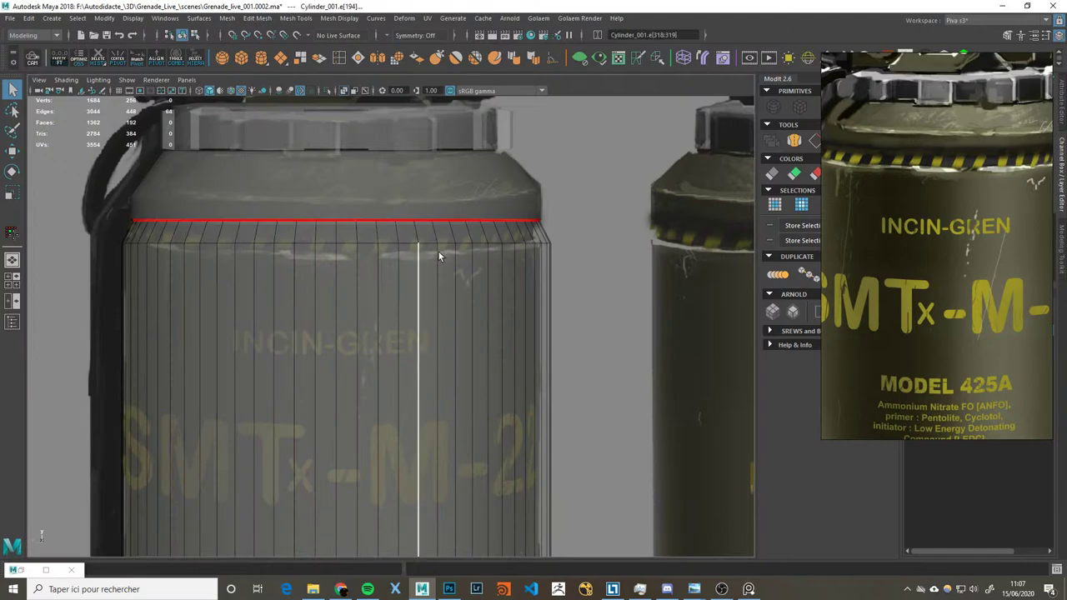
key(w)
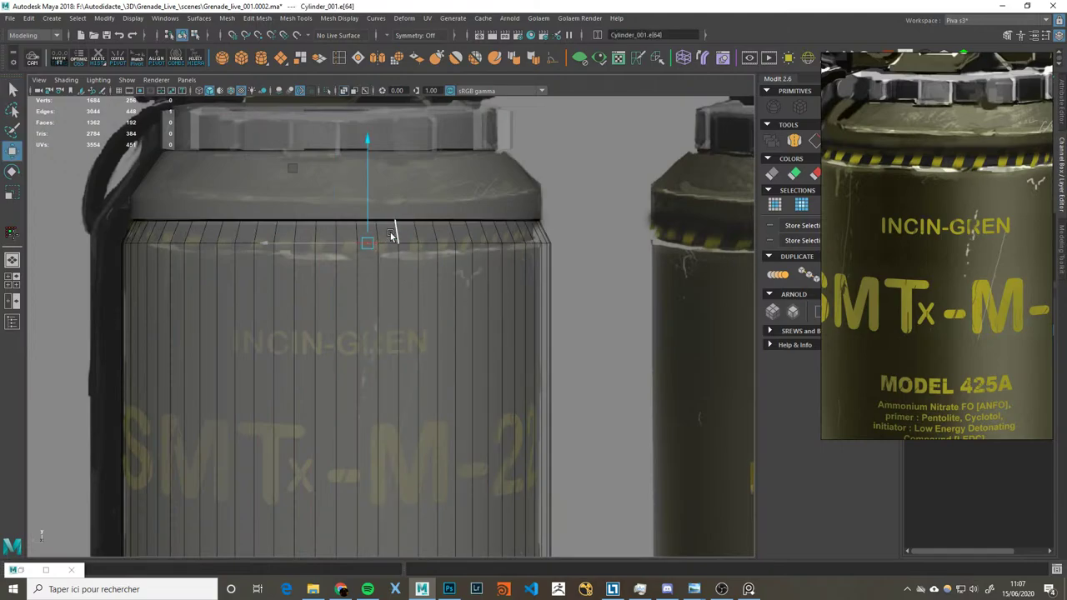
right_drag(393, 233, 437, 239)
click(387, 232)
shift+double_click(410, 236)
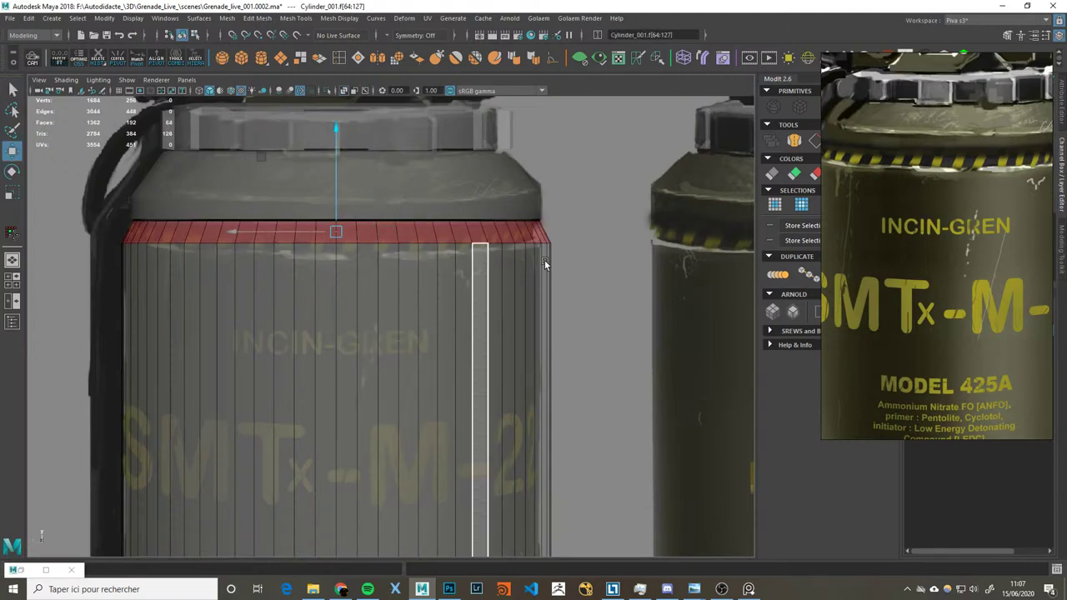
key(Delete)
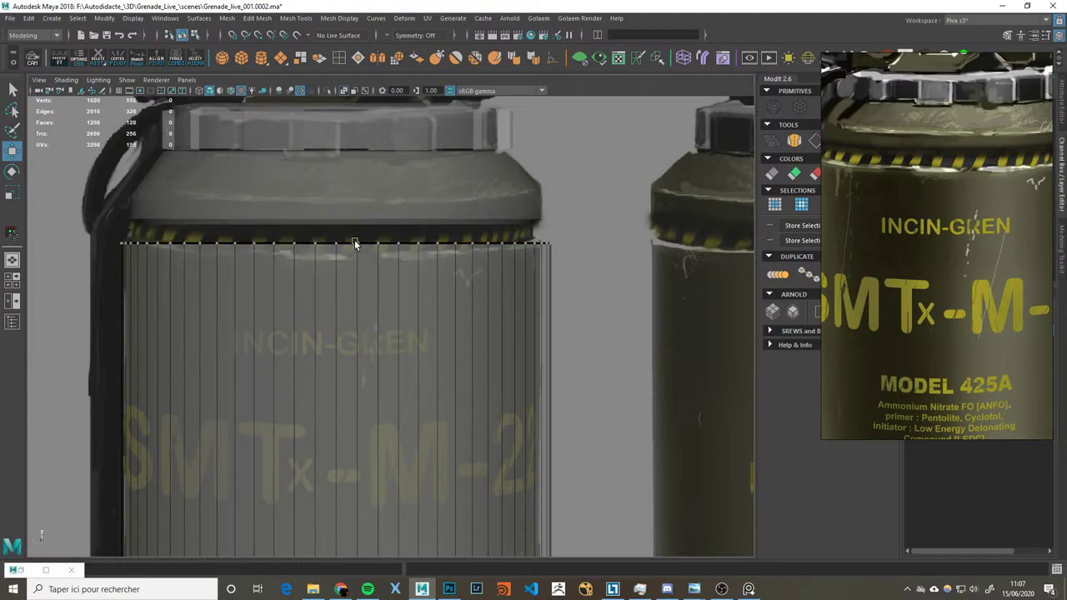
Step: Lower the open top rim below the cap and start an edge extrusion from it
mouse_move(331, 217)
mouse_down()
mouse_move(338, 236)
mouse_move(346, 208)
mouse_up()
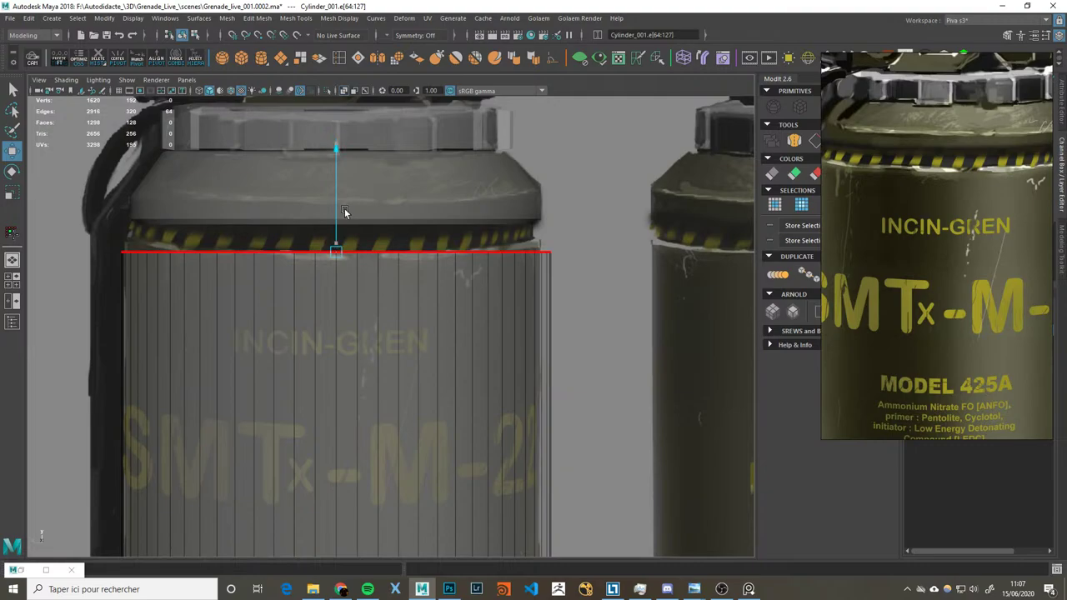
key(space)
key(space)
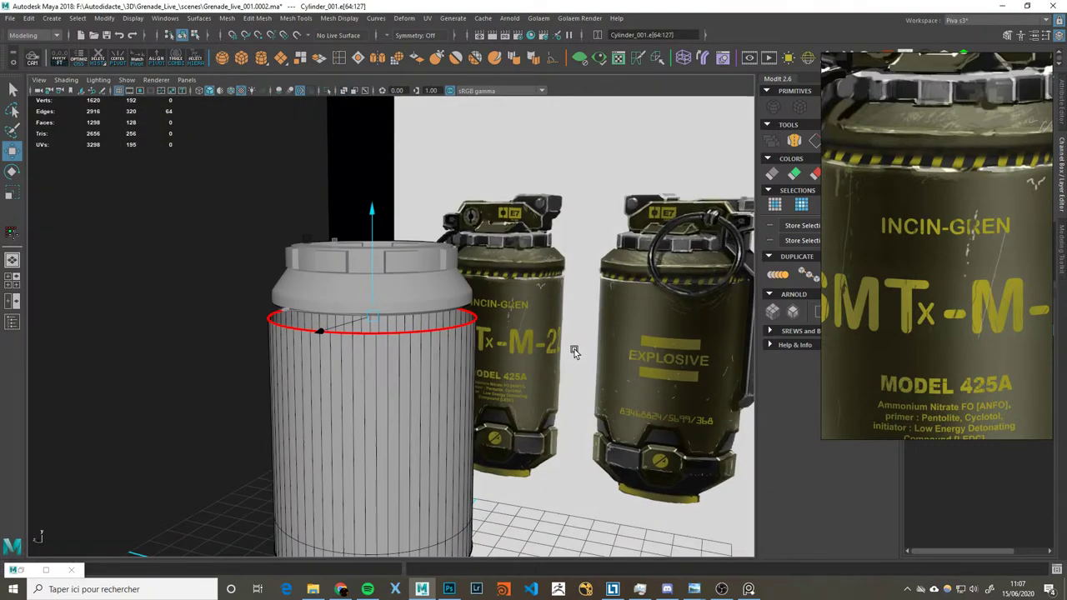
alt+drag(487, 316, 425, 319)
scroll(425, 320, up, 3)
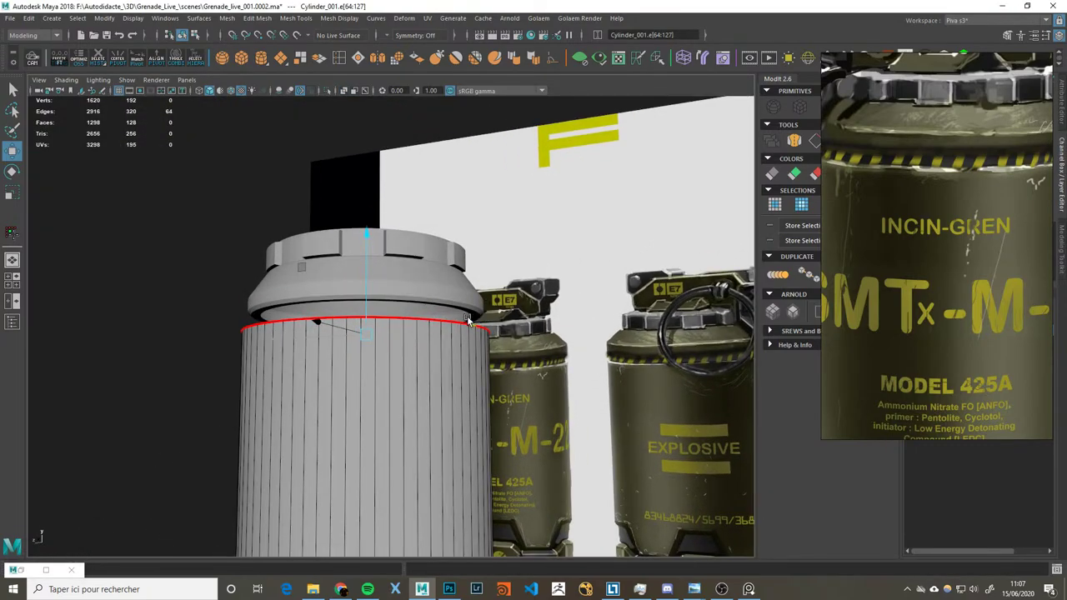
key(ctrl+e)
key(space)
key(space)
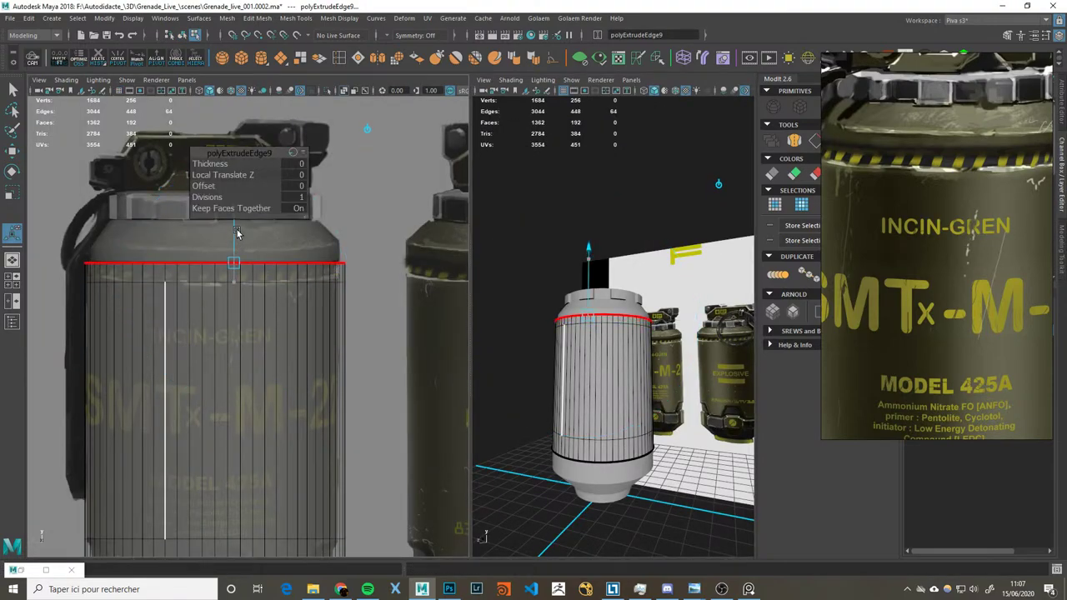
Step: With full extrude handles and a maximized perspective view, nudge the extruded rim slightly down
click(237, 231)
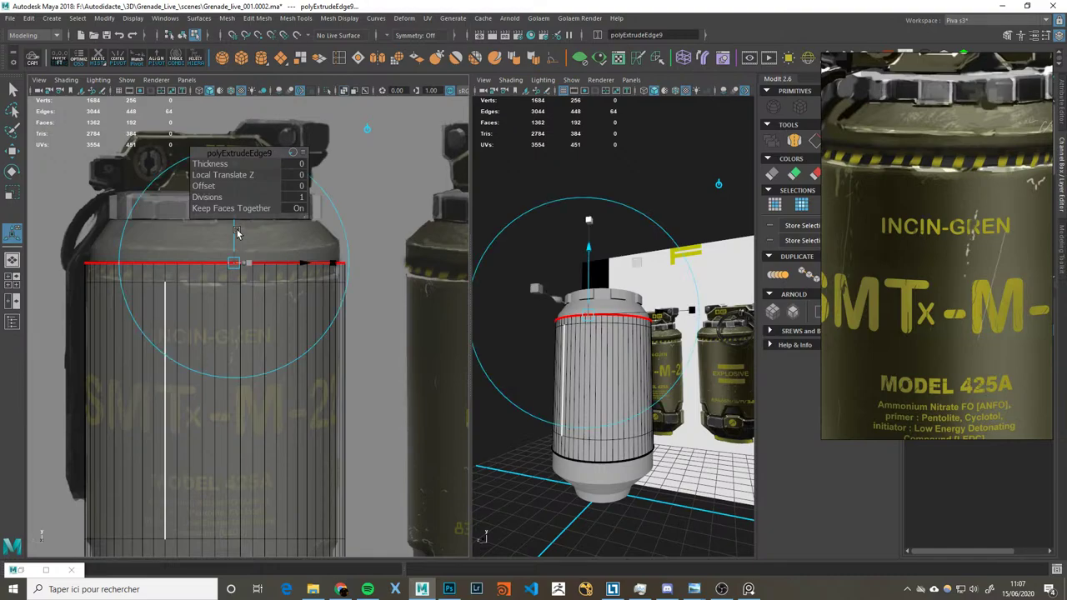
key(space)
scroll(584, 333, up, 2)
scroll(517, 342, up, 2)
scroll(398, 296, up, 2)
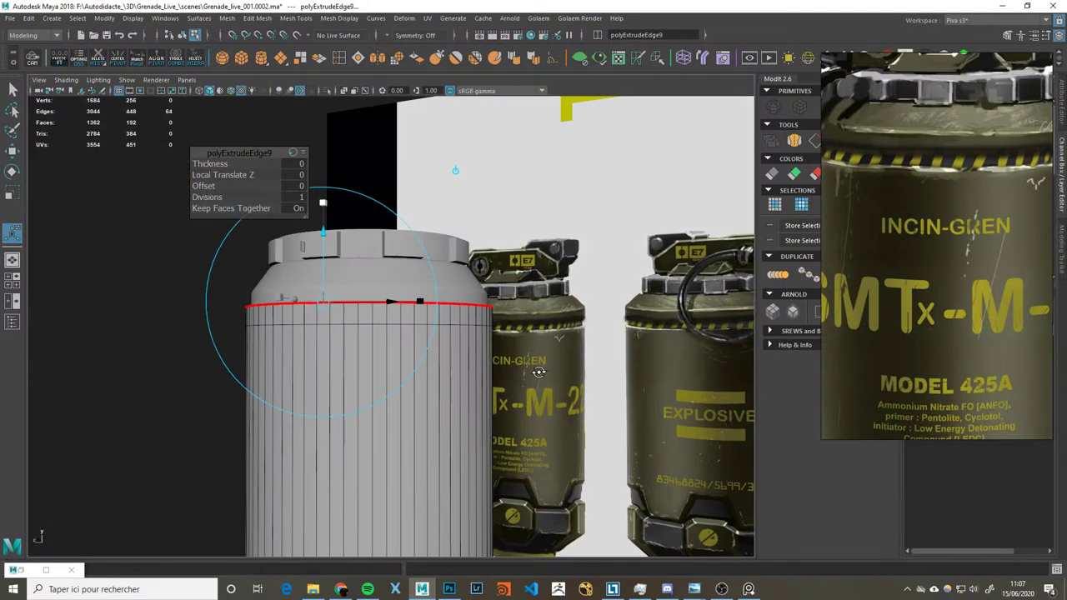
drag(384, 279, 388, 296)
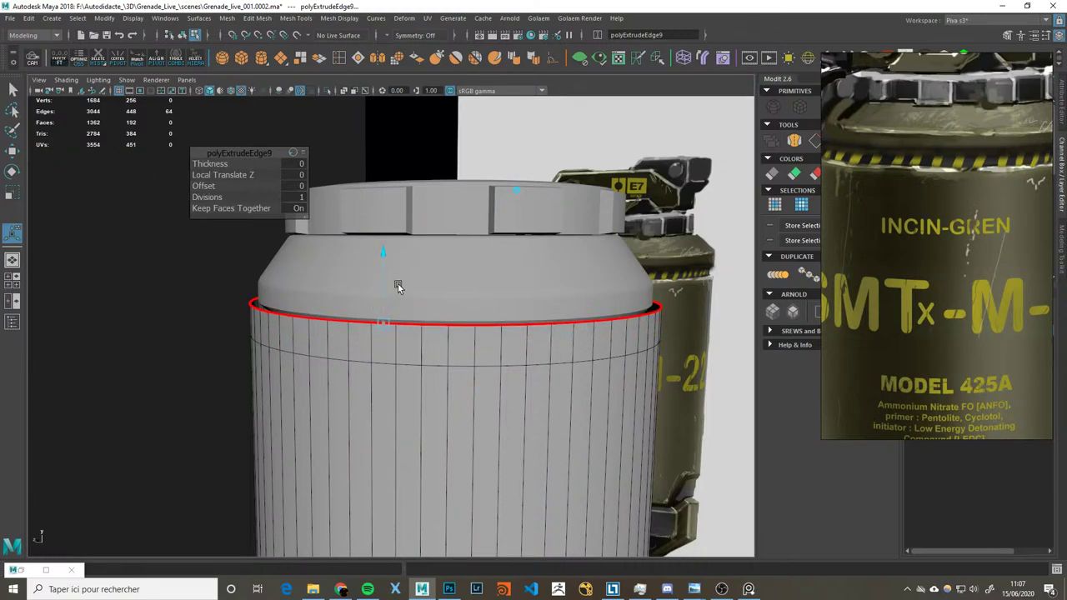
Step: Detach the body along its top edge loop and separate the band into its own object
key(q)
double_click(381, 364)
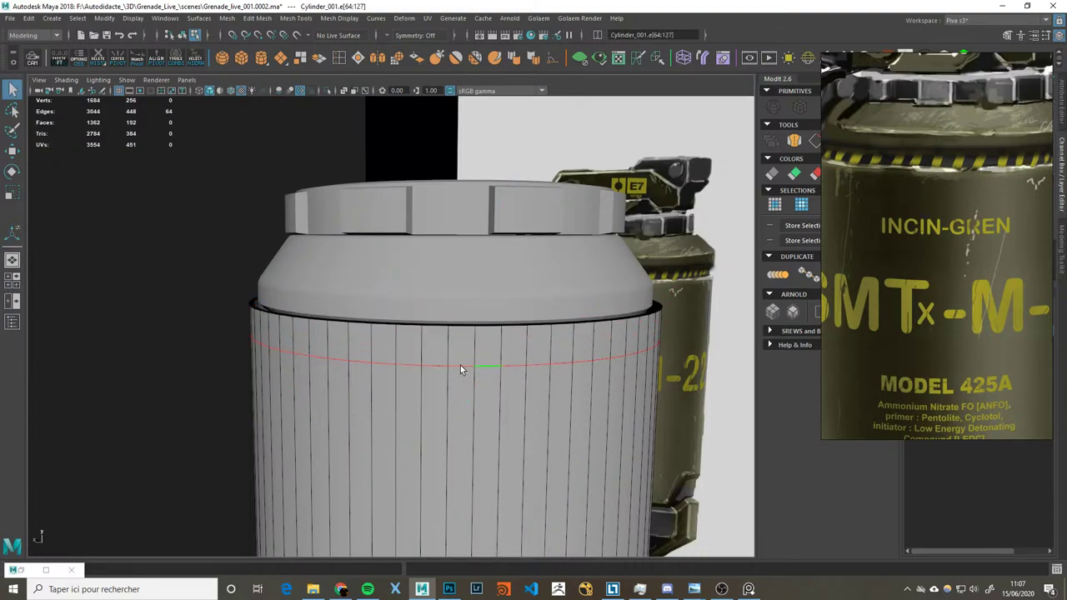
right_click(438, 297)
click(334, 158)
click(257, 18)
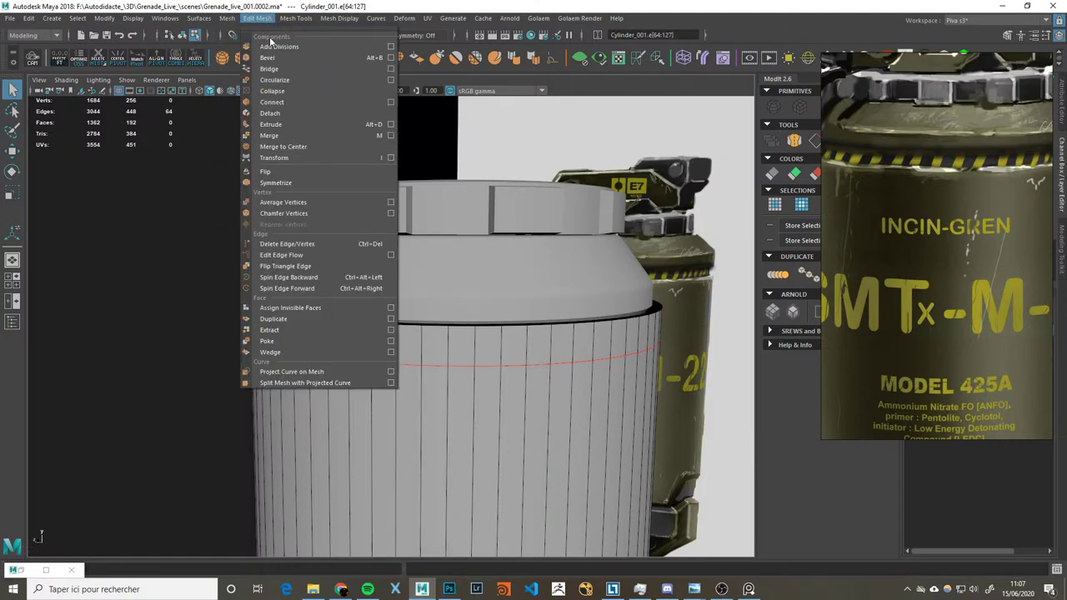
click(285, 113)
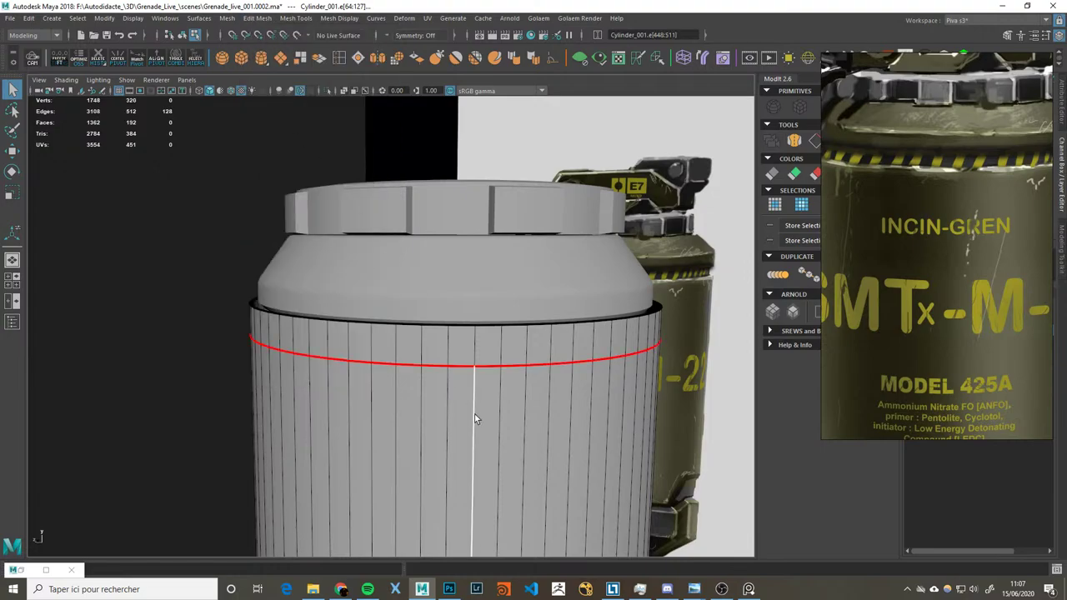
key(F8)
click(231, 20)
click(259, 65)
click(115, 374)
Step: Isolate the separated ring band together with the cap and ready the ring for scaling
click(398, 349)
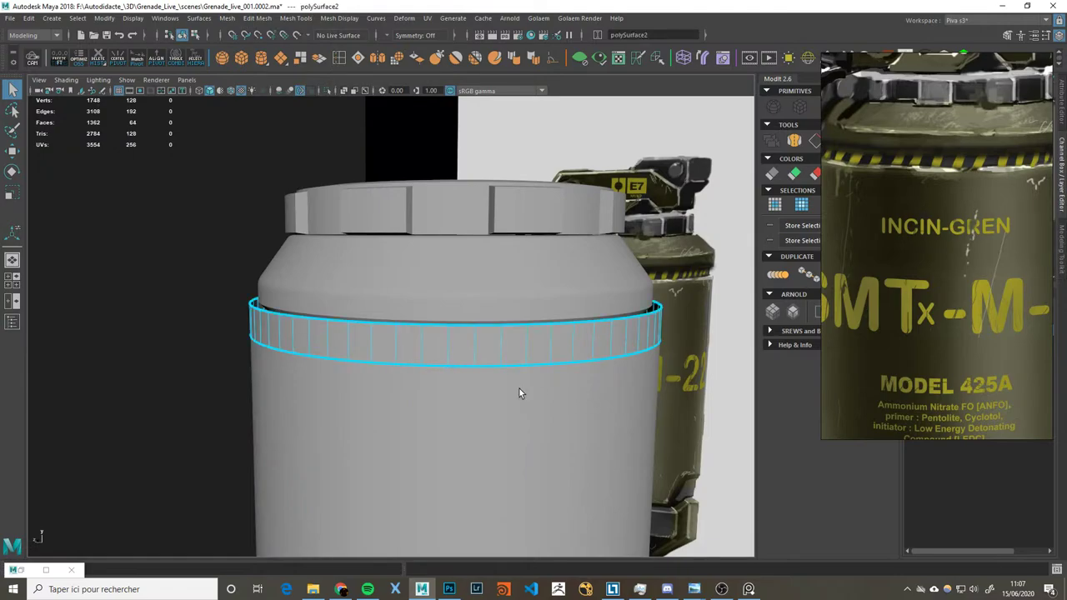
key(ctrl+1)
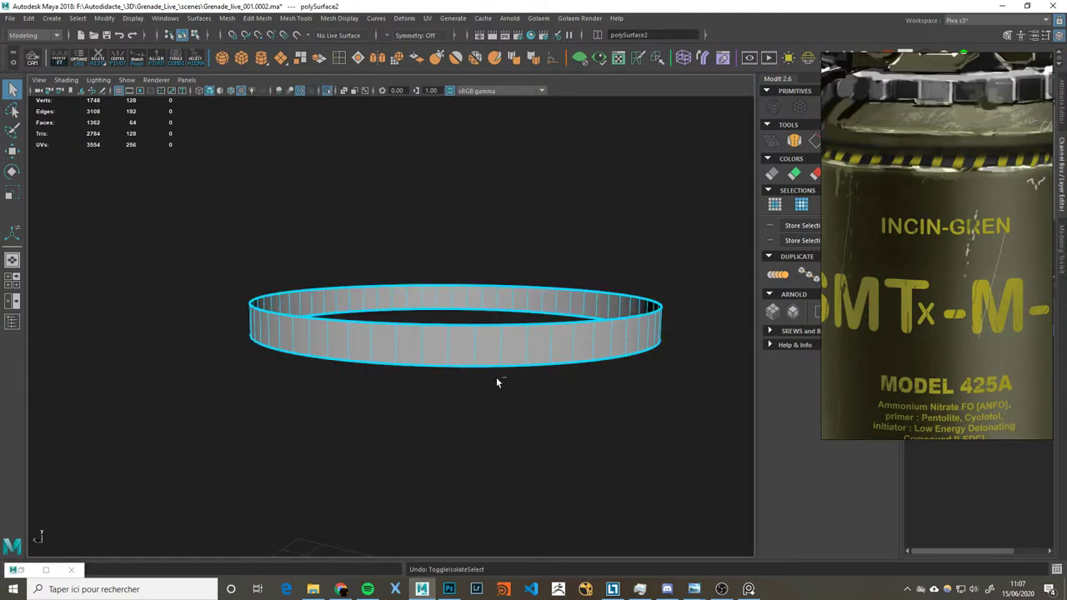
key(ctrl+z)
shift+click(505, 325)
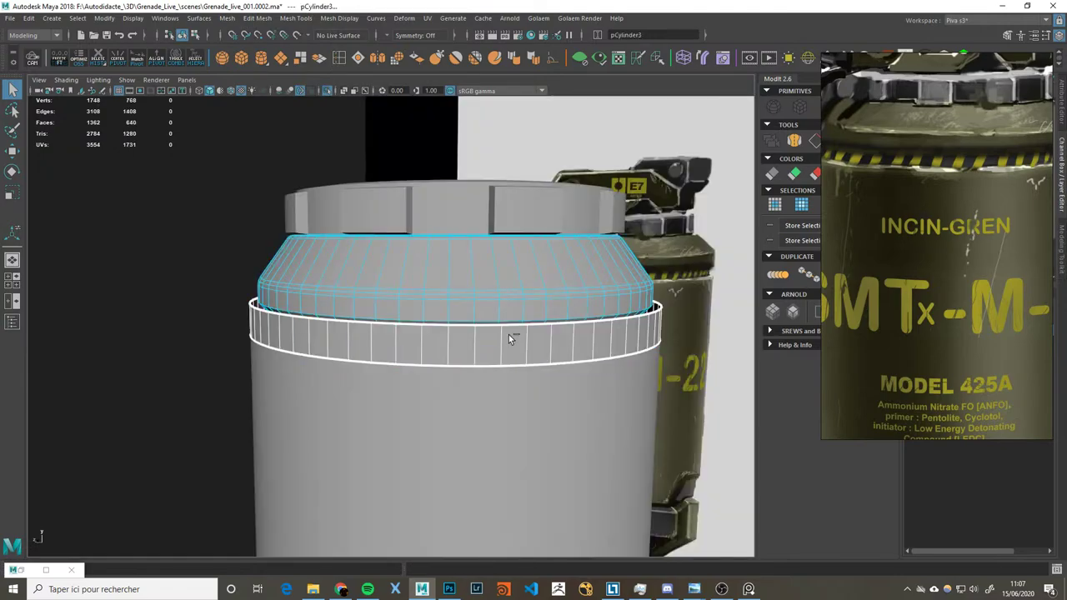
key(ctrl+1)
click(526, 350)
click(508, 350)
key(r)
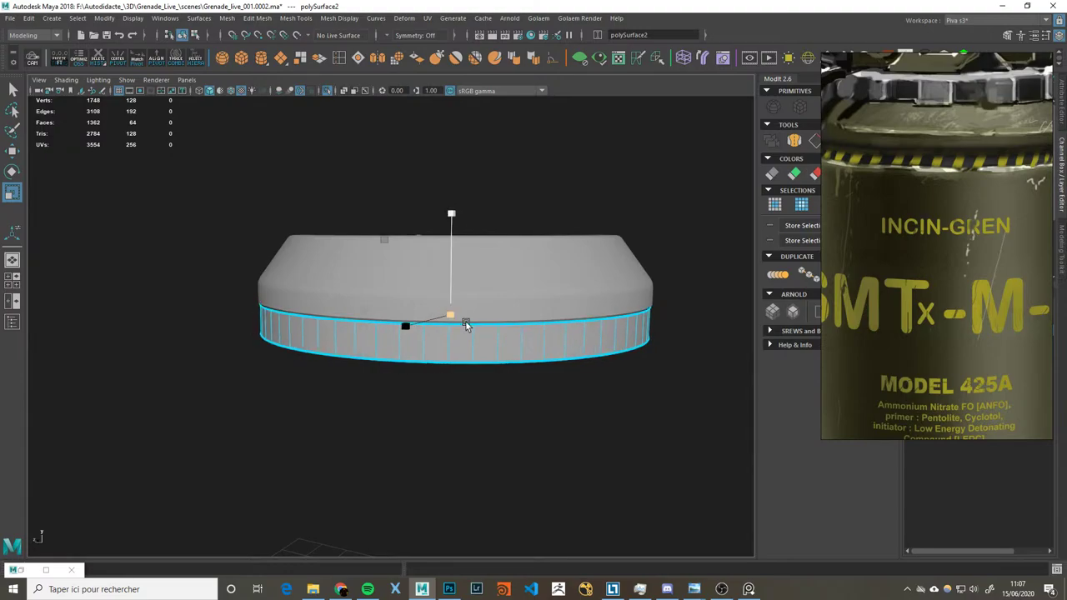
Step: Squash the ring's height and make it slightly narrower to fit under the cap
alt+drag(467, 322, 487, 287)
drag(437, 371, 431, 376)
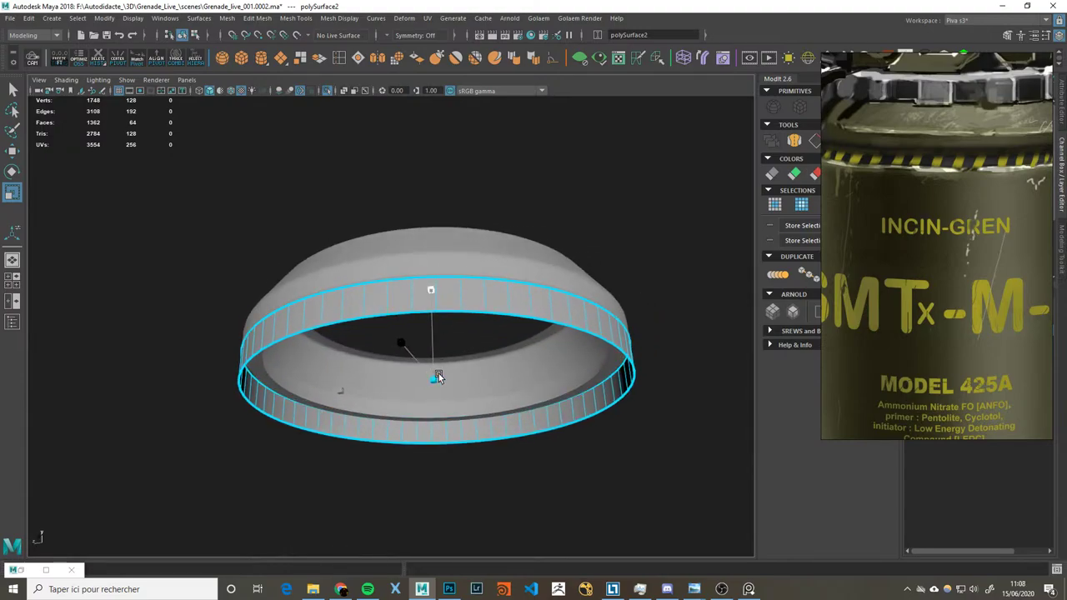
drag(932, 264, 943, 302)
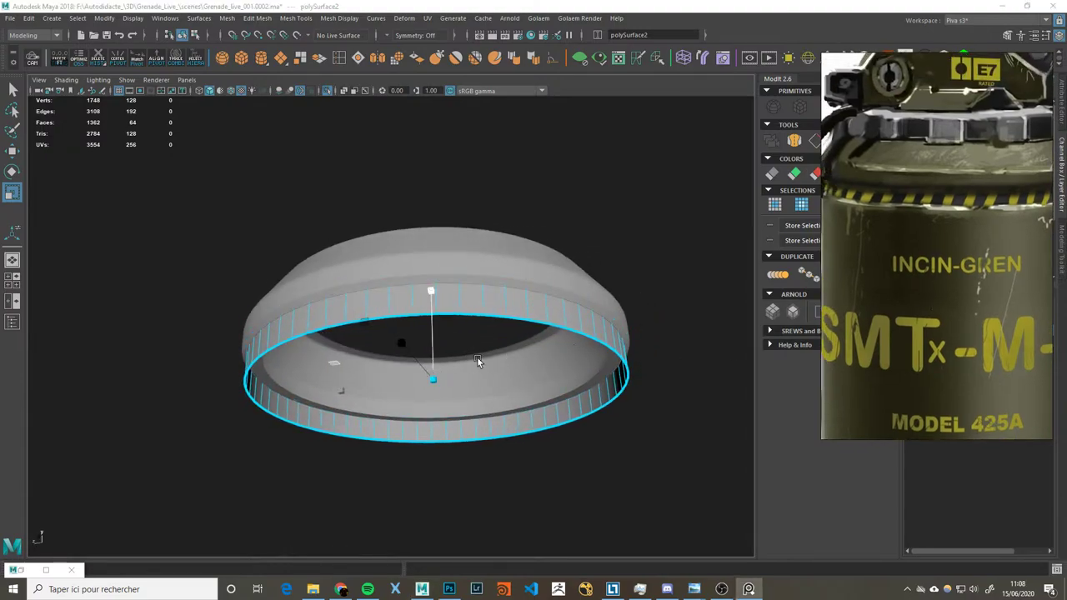
drag(431, 378, 405, 374)
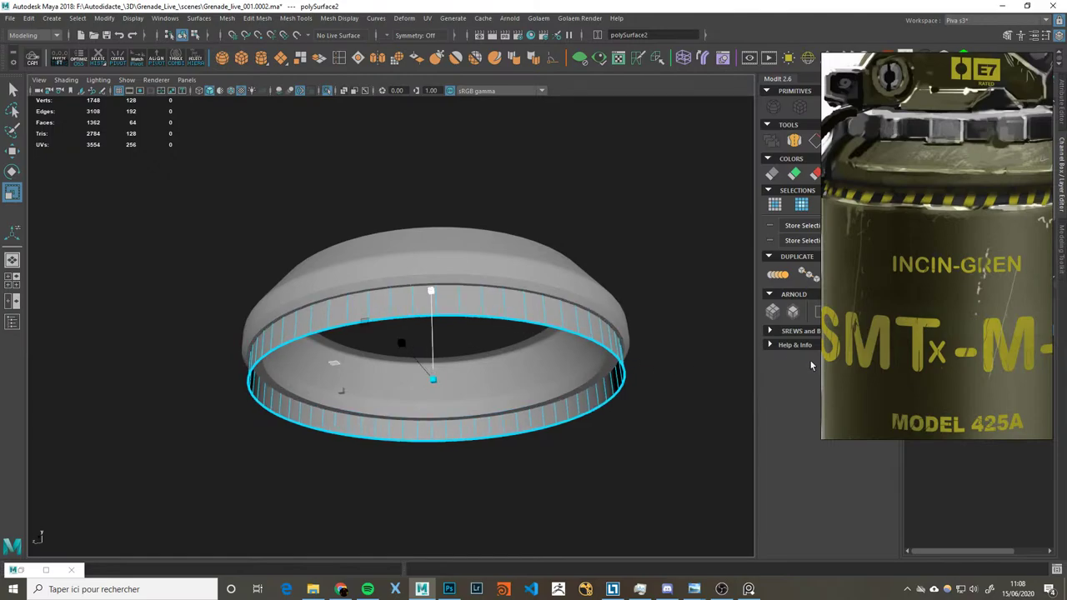
Step: Extrude the ring's bottom edge loop and scale it inward into a lip
click(490, 323)
double_click(490, 320)
key(ctrl+e)
drag(419, 382, 418, 394)
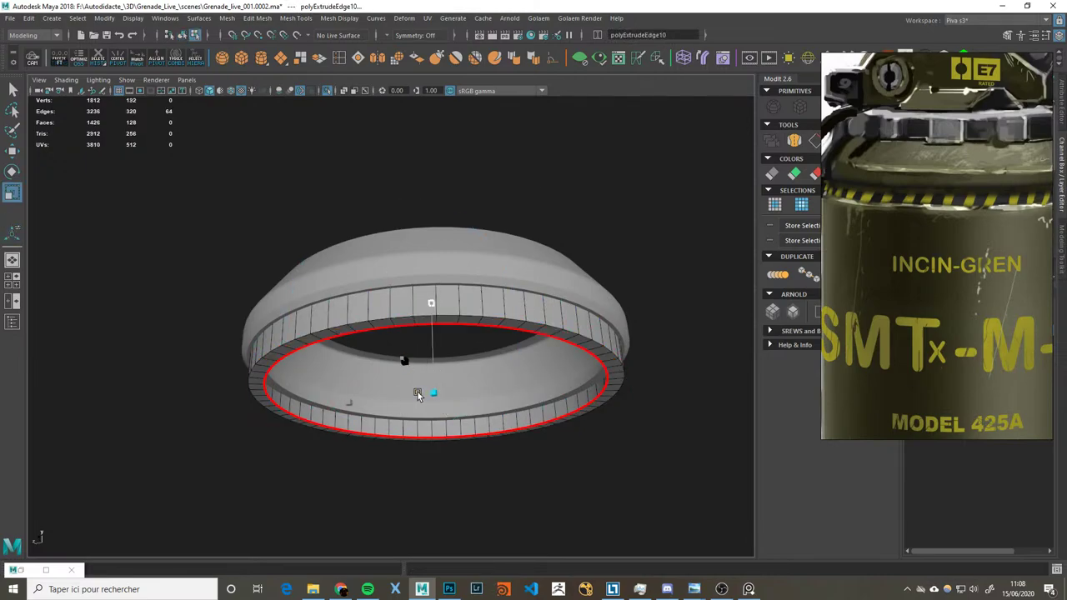
key(F8)
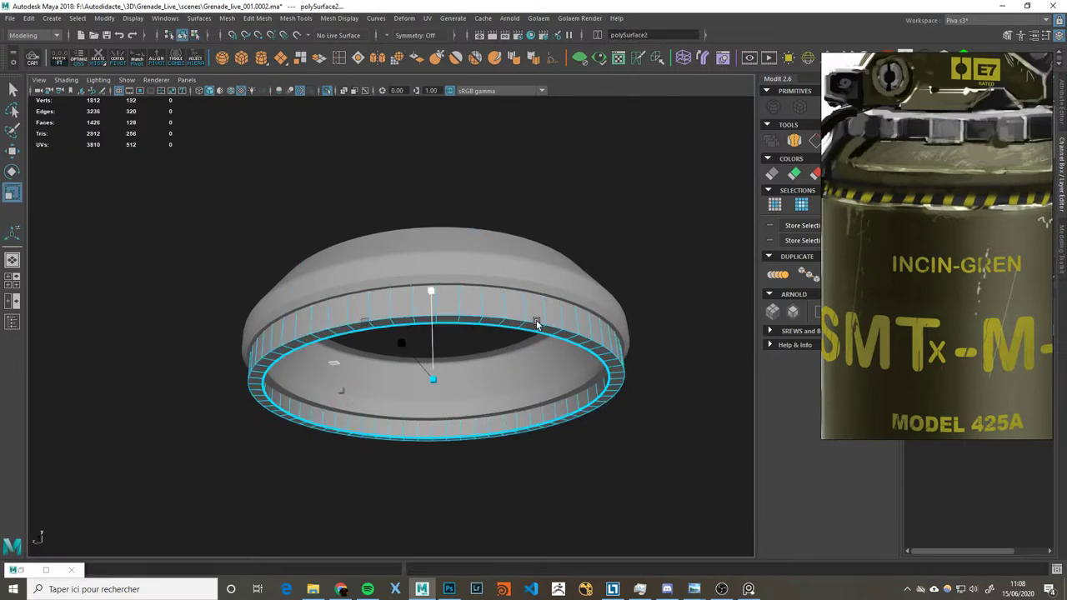
key(ctrl+1)
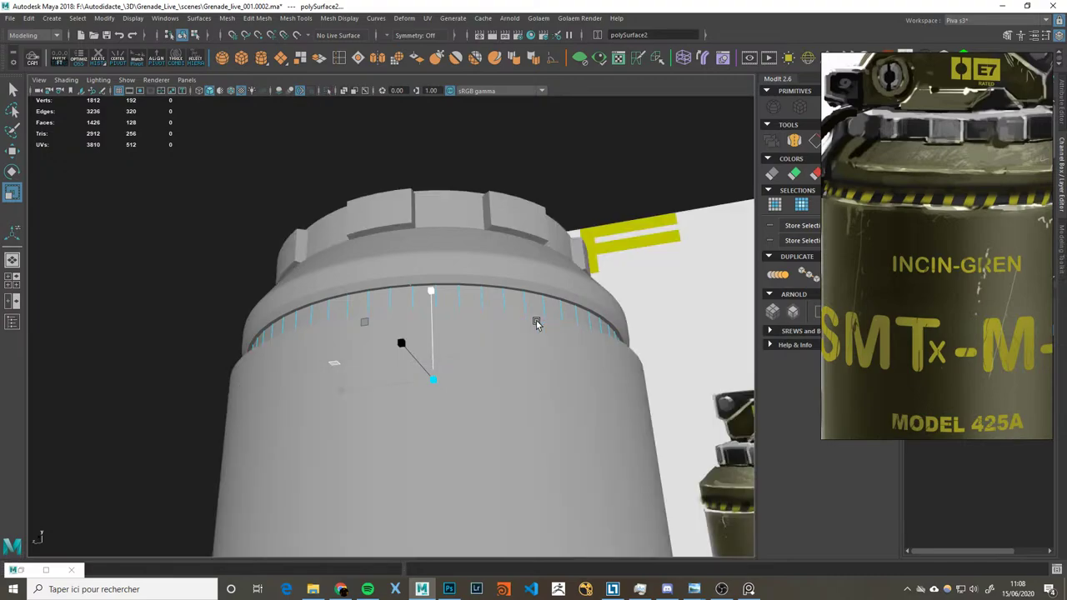
key(ctrl+1)
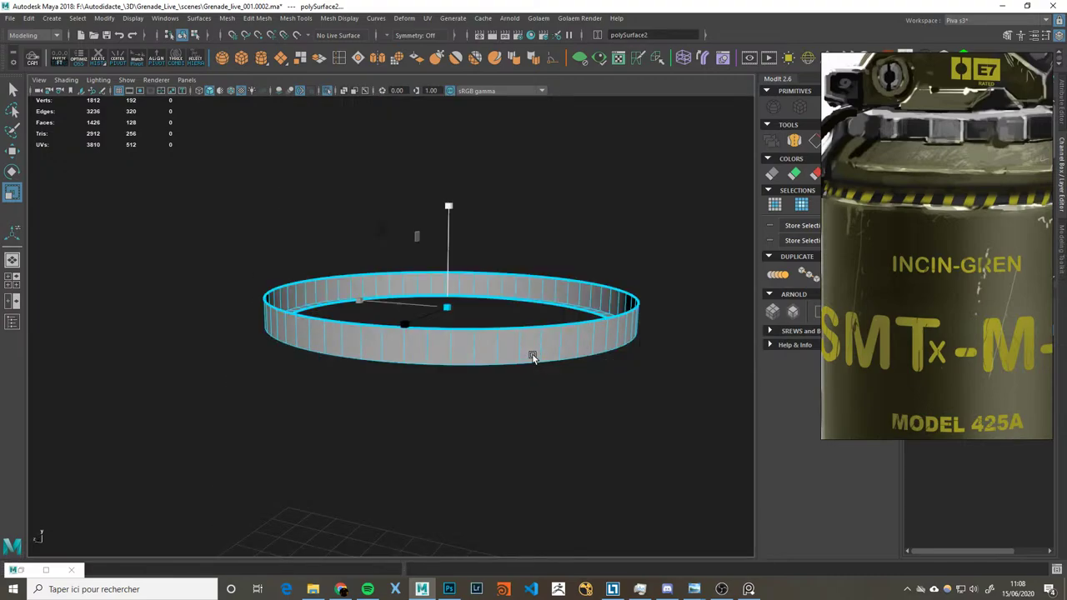
Step: Extrude the ring's outer top edge loop inward into a flange
key(F10)
double_click(471, 283)
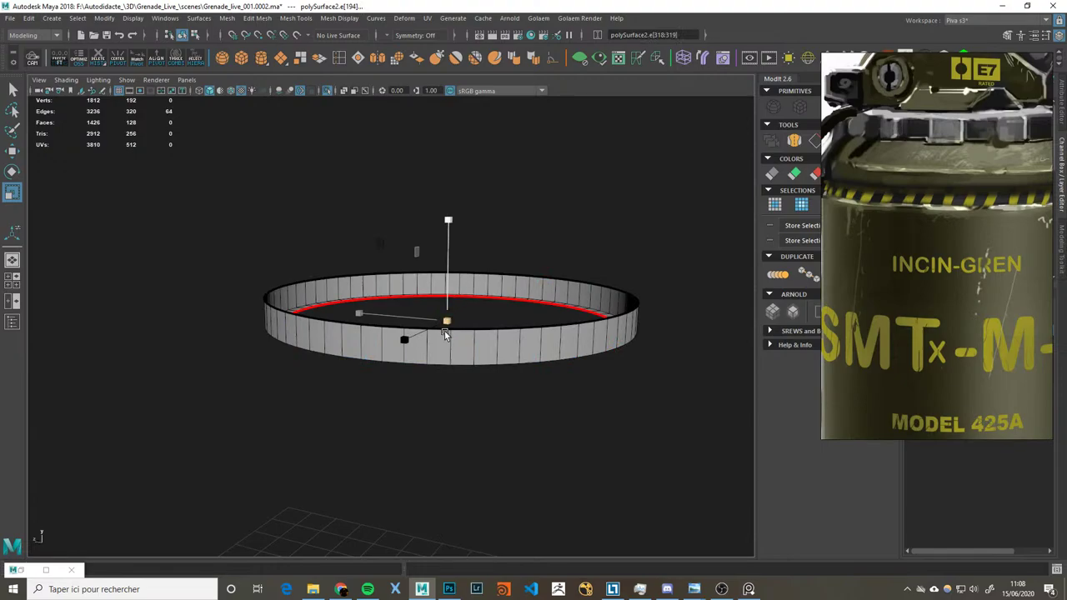
double_click(484, 330)
key(ctrl+e)
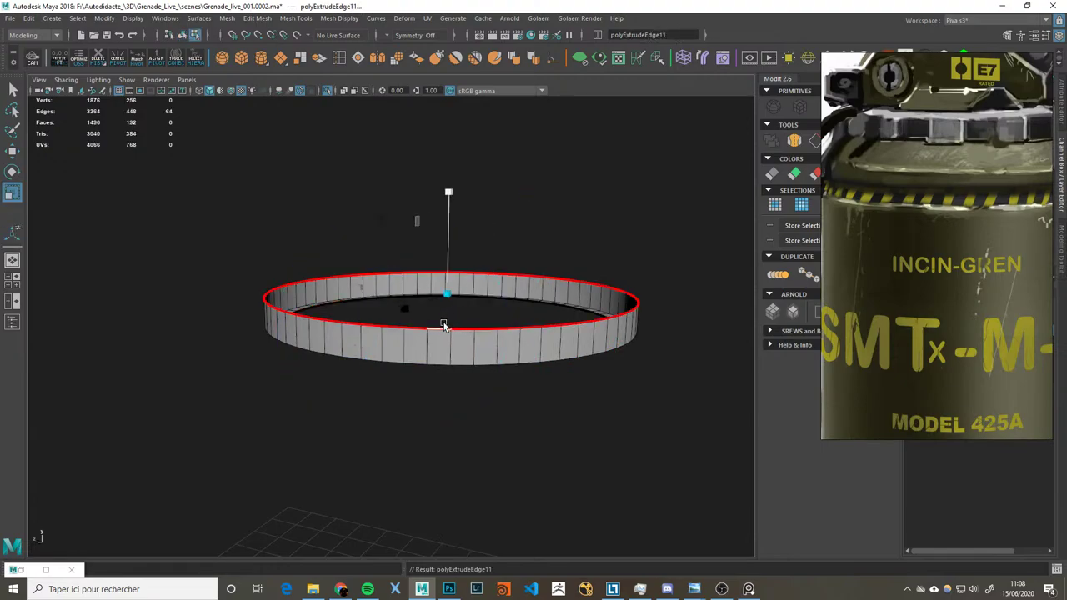
drag(452, 292, 435, 300)
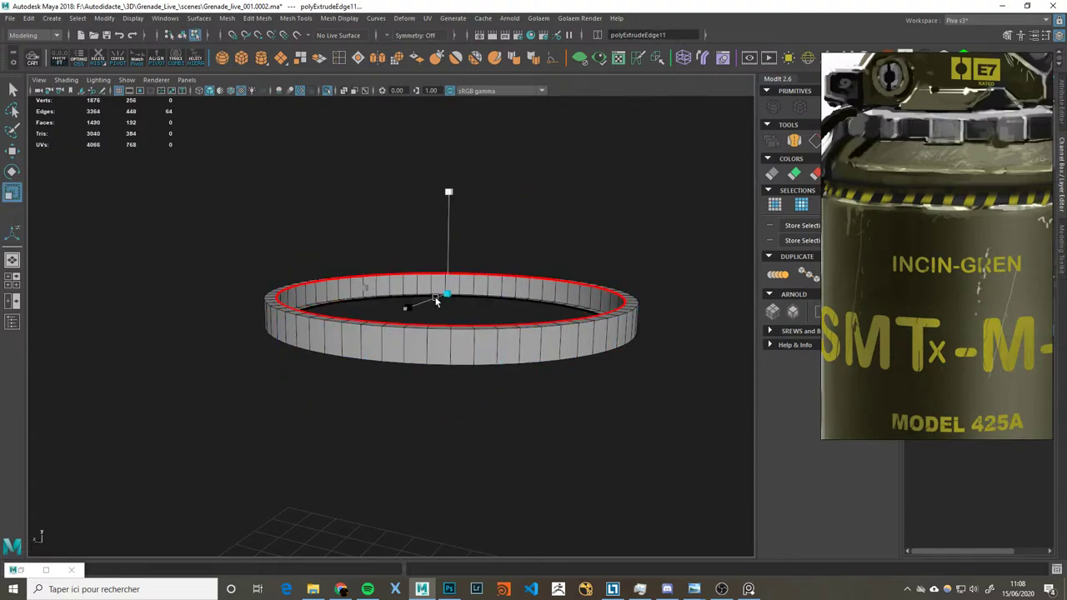
key(F8)
key(F8)
double_click(504, 331)
mouse_move(591, 364)
alt+mouse_down()
mouse_move(546, 317)
mouse_move(527, 369)
mouse_move(554, 357)
alt+mouse_up()
key(ctrl+1)
key(F8)
Step: Isolate the cap, body and ring, and pick the ring's outer bottom rim edge loop
shift+click(507, 275)
shift+click(505, 226)
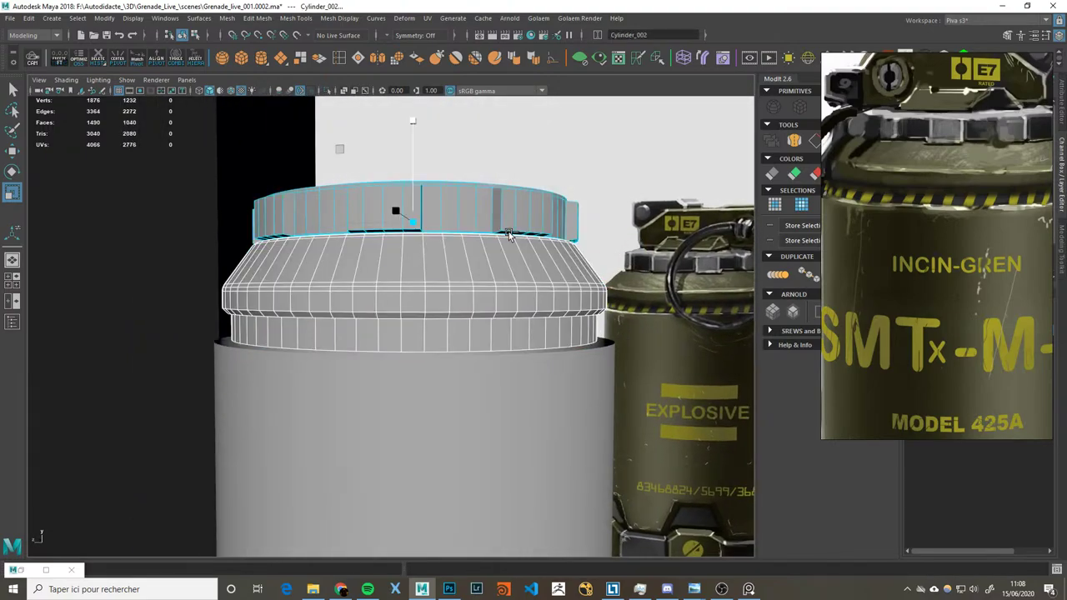
key(ctrl+1)
alt+drag(510, 235, 494, 337)
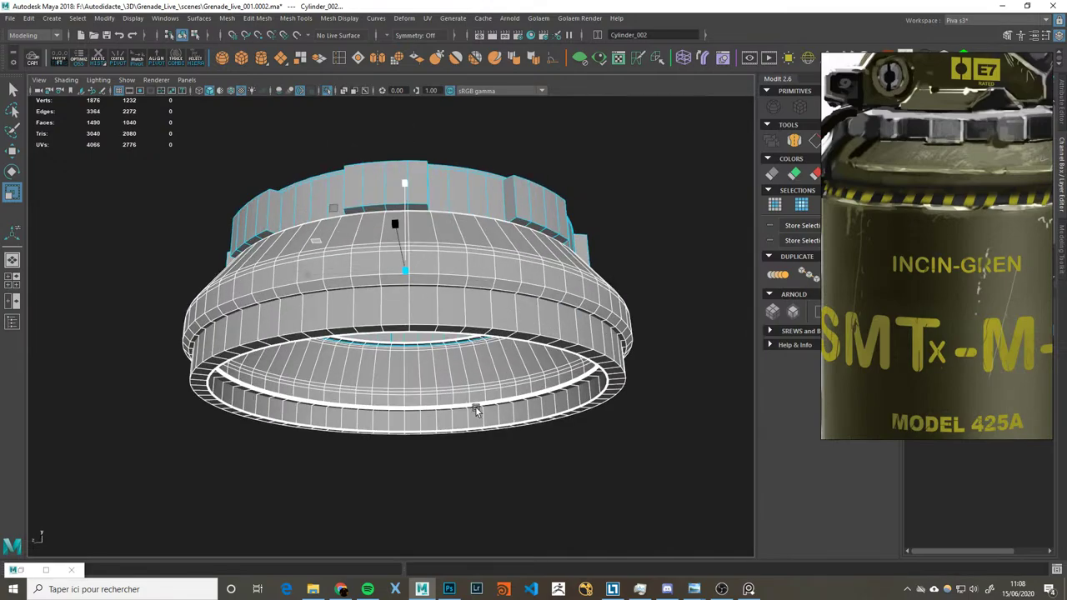
click(460, 312)
key(F10)
double_click(450, 326)
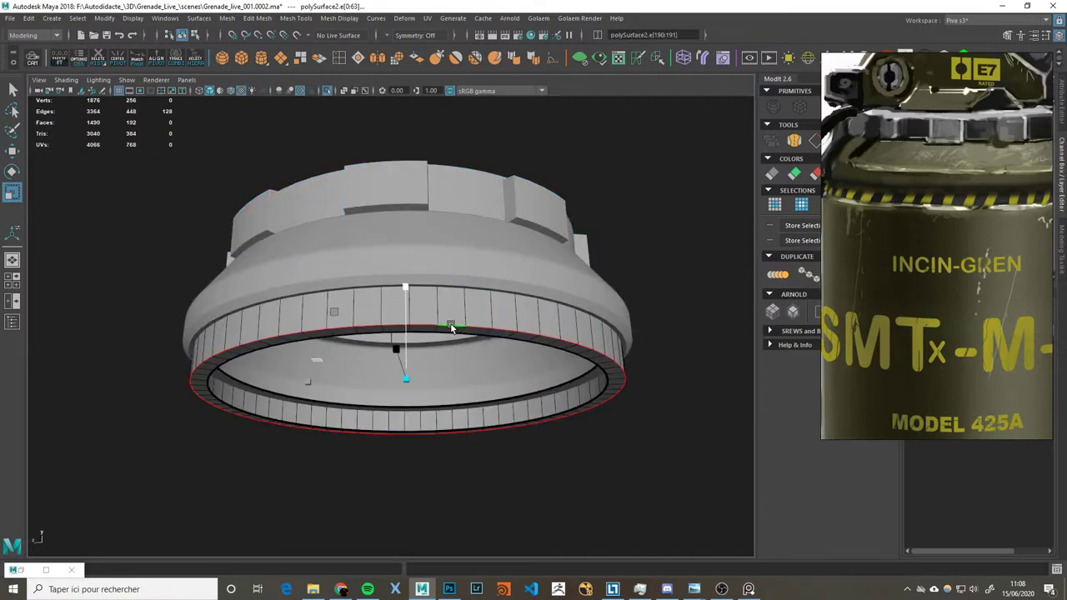
alt+drag(469, 305, 519, 302)
key(F8)
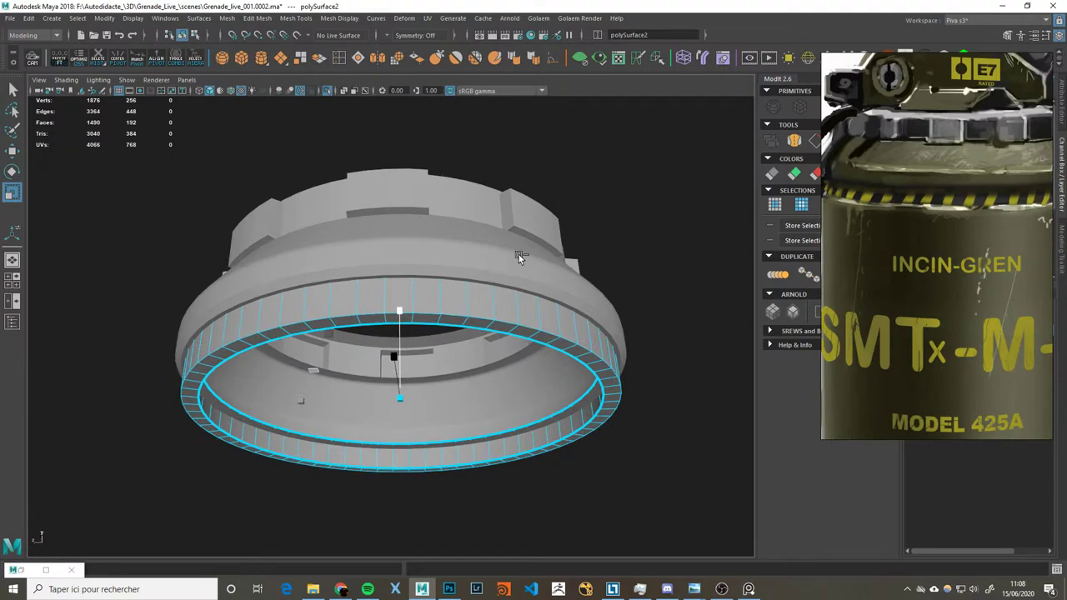
key(ctrl+1)
key(ctrl+1)
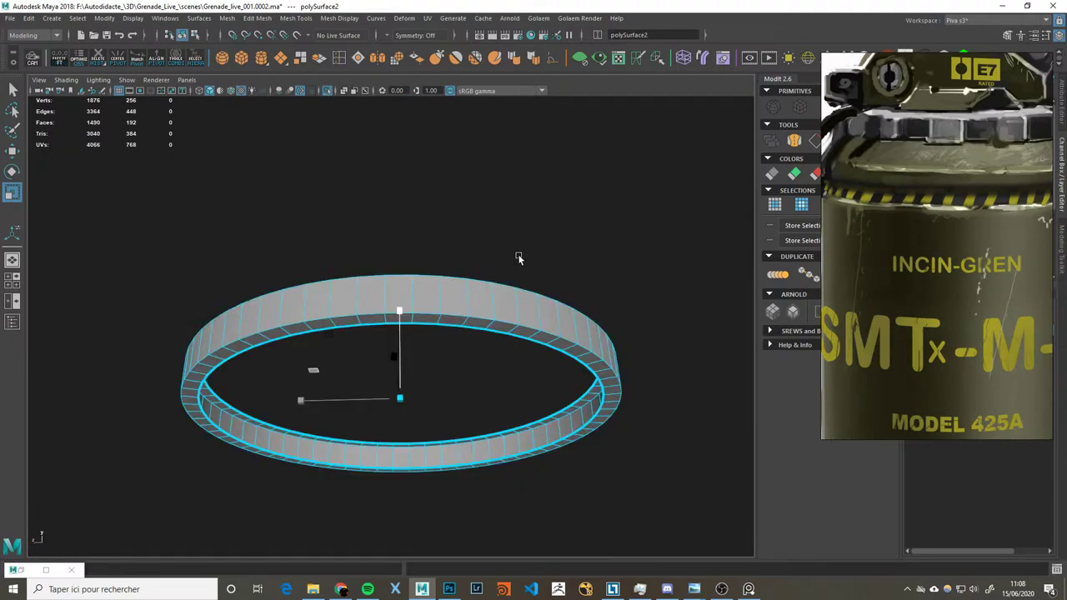
key(ctrl+1)
key(ctrl+1)
key(ctrl+1)
Step: Hide the grenade body, isolate the ring, add its top rim loop, and restore the full scene
click(589, 402)
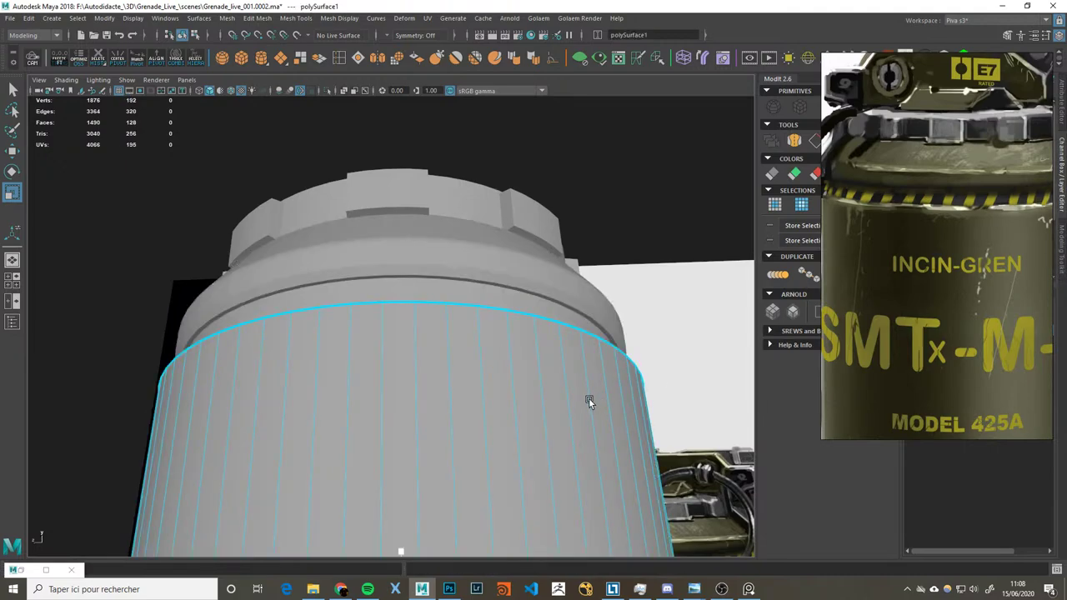
key(ctrl+h)
click(486, 315)
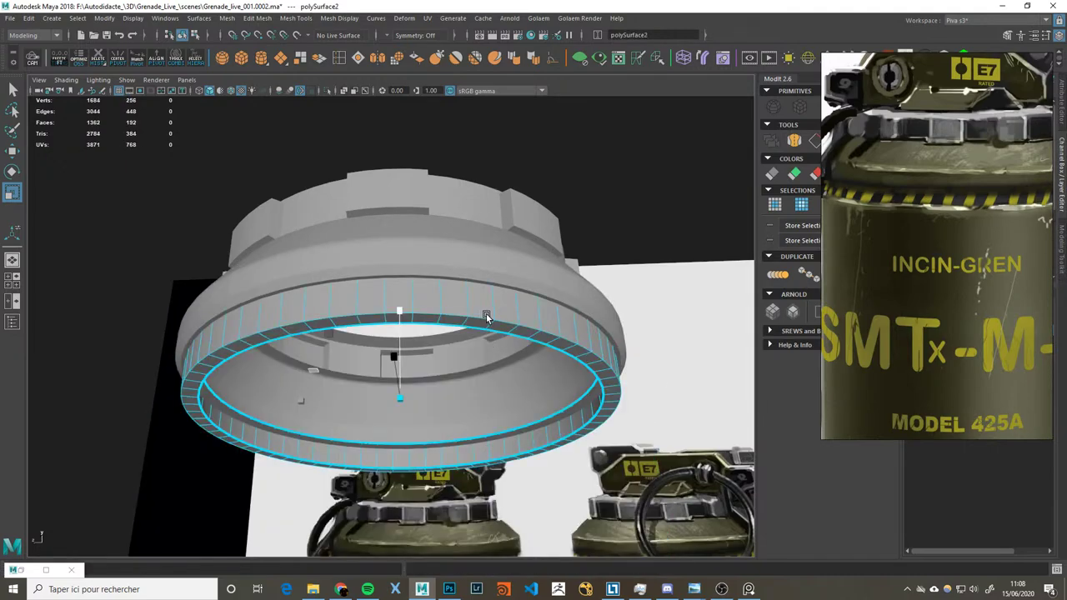
key(ctrl+1)
mouse_move(486, 304)
alt+mouse_down()
mouse_move(495, 340)
mouse_move(527, 300)
alt+mouse_up()
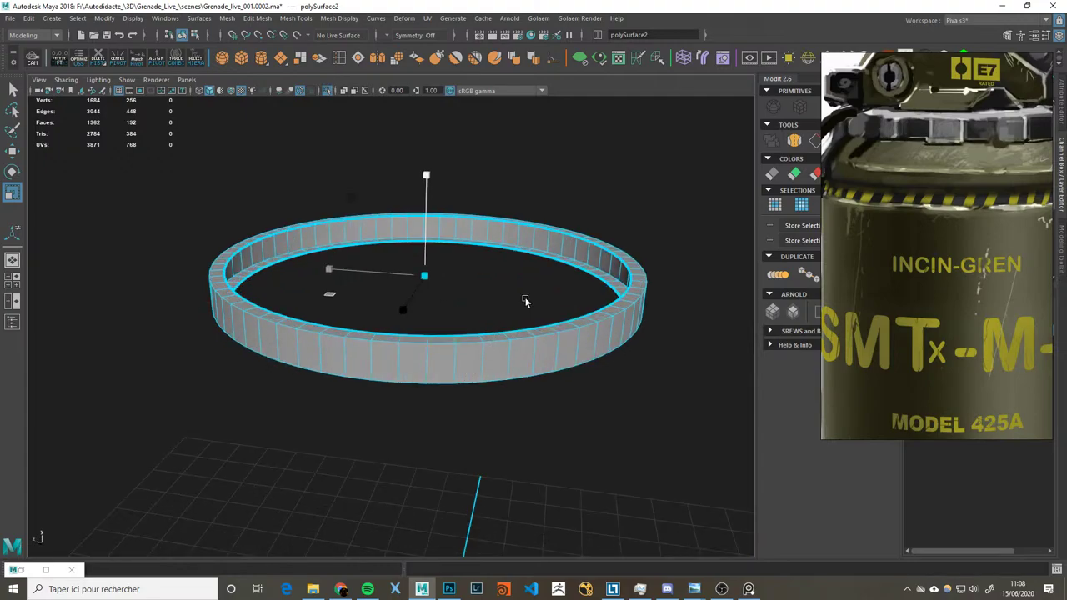
right_drag(476, 350, 459, 319)
shift+double_click(480, 337)
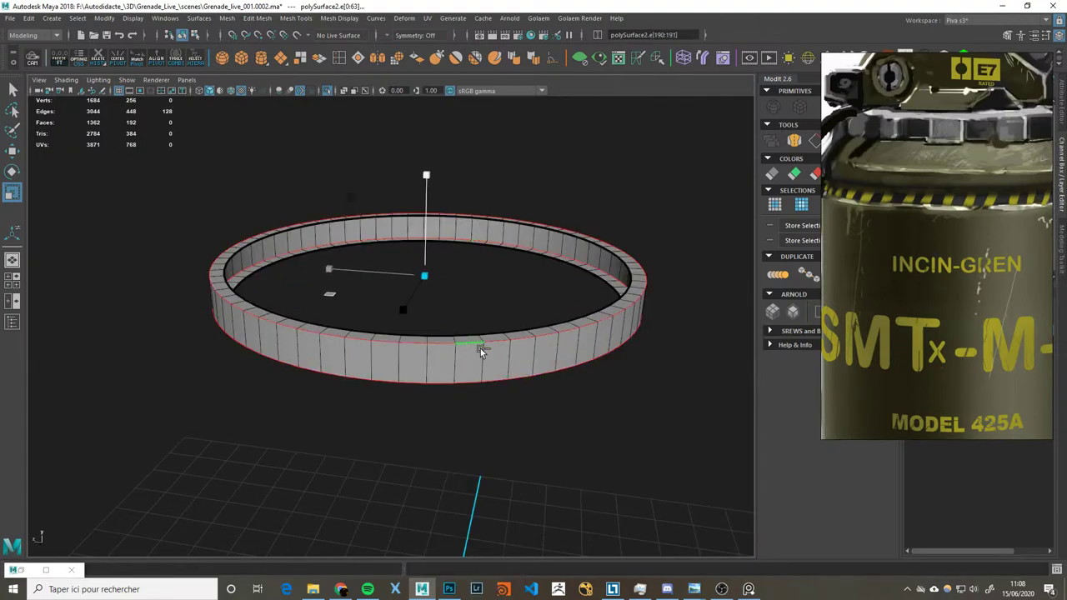
alt+drag(481, 350, 504, 320)
key(ctrl+1)
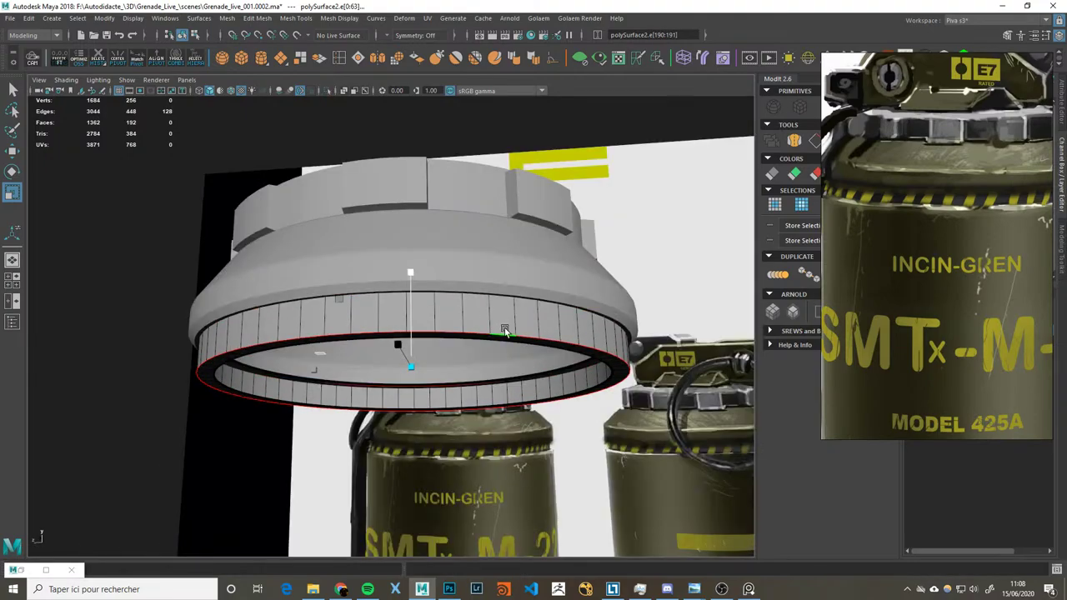
scroll(488, 335, up, 2)
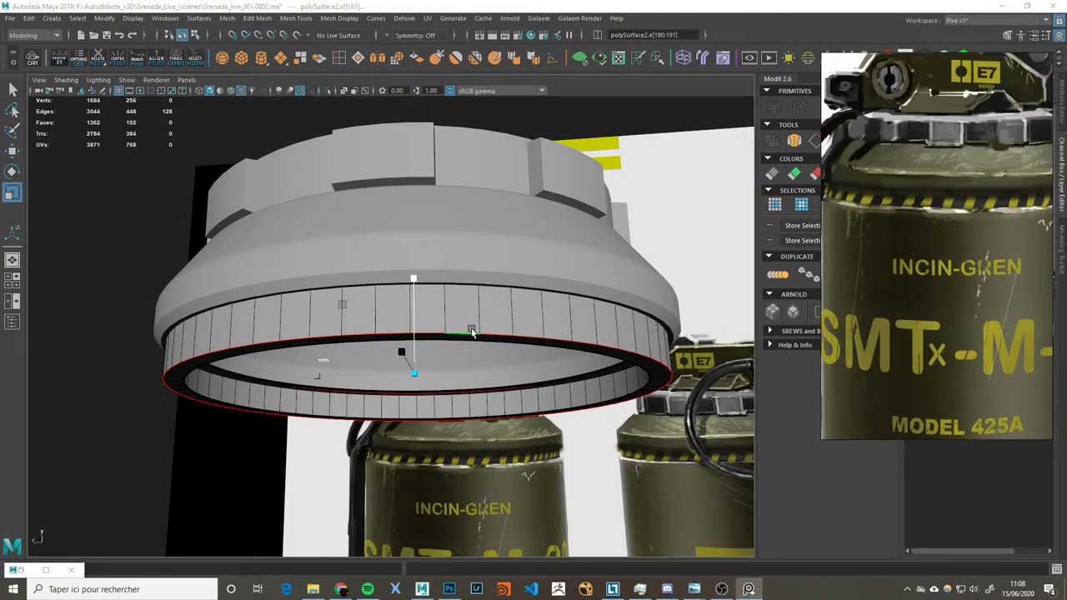
click(559, 364)
Step: Bevel the ring's selected rim edge loops with an offset of about 0.66
key(ctrl+z)
mouse_move(557, 360)
alt+mouse_down()
mouse_move(567, 345)
mouse_move(658, 330)
mouse_move(592, 309)
mouse_move(591, 342)
alt+mouse_up()
key(4)
key(5)
key(ctrl+b)
mouse_move(559, 334)
middle_down()
mouse_move(486, 333)
mouse_move(518, 331)
middle_up()
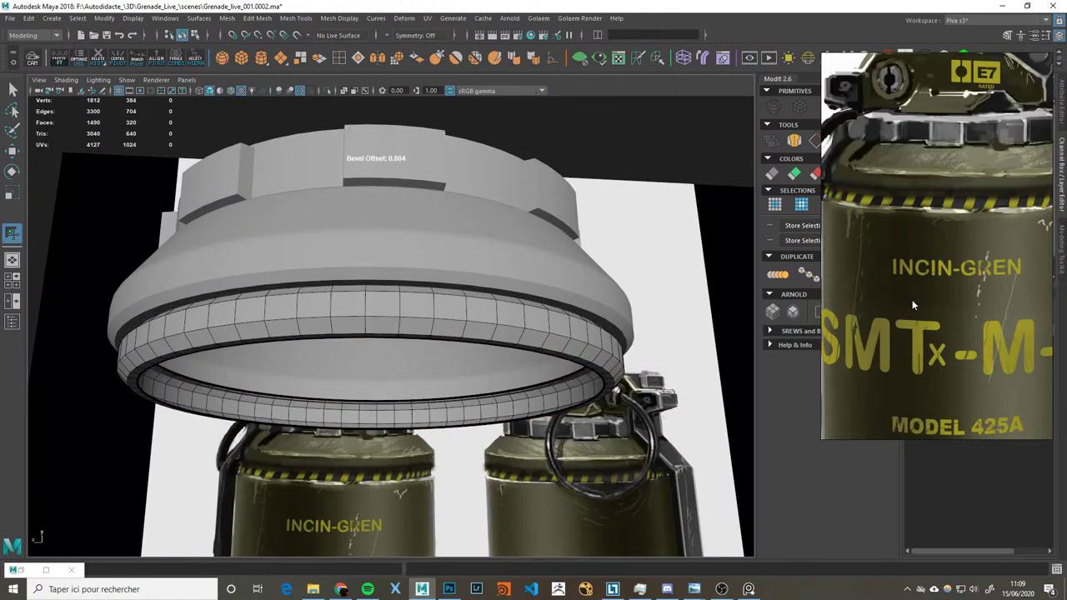
scroll(913, 305, up, 2)
scroll(913, 305, up, 2)
middle_drag(396, 321, 405, 319)
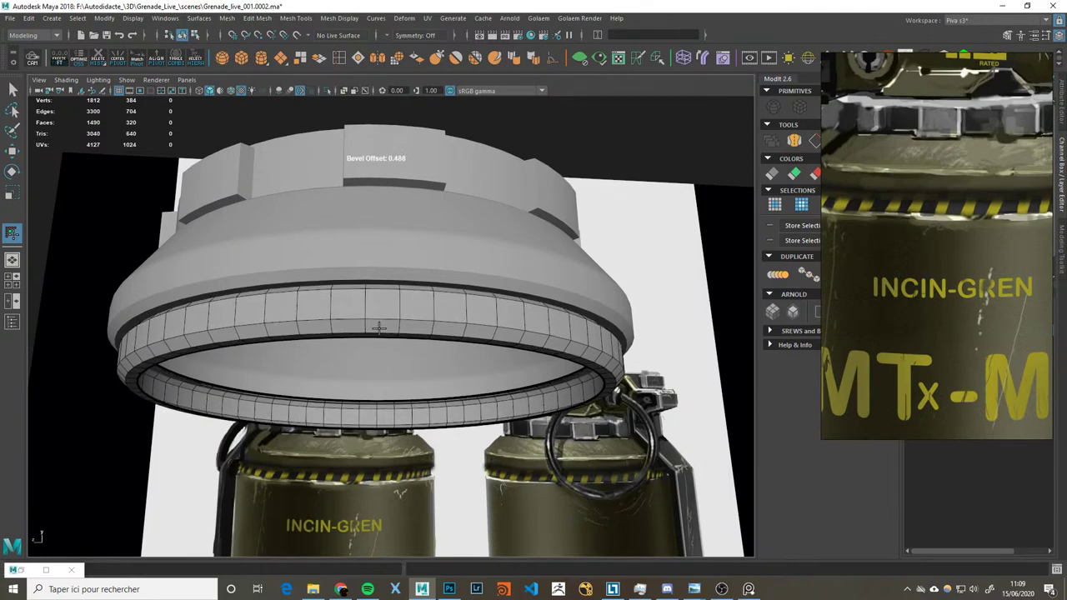
key(q)
scroll(629, 275, down, 2)
right_drag(510, 309, 559, 278)
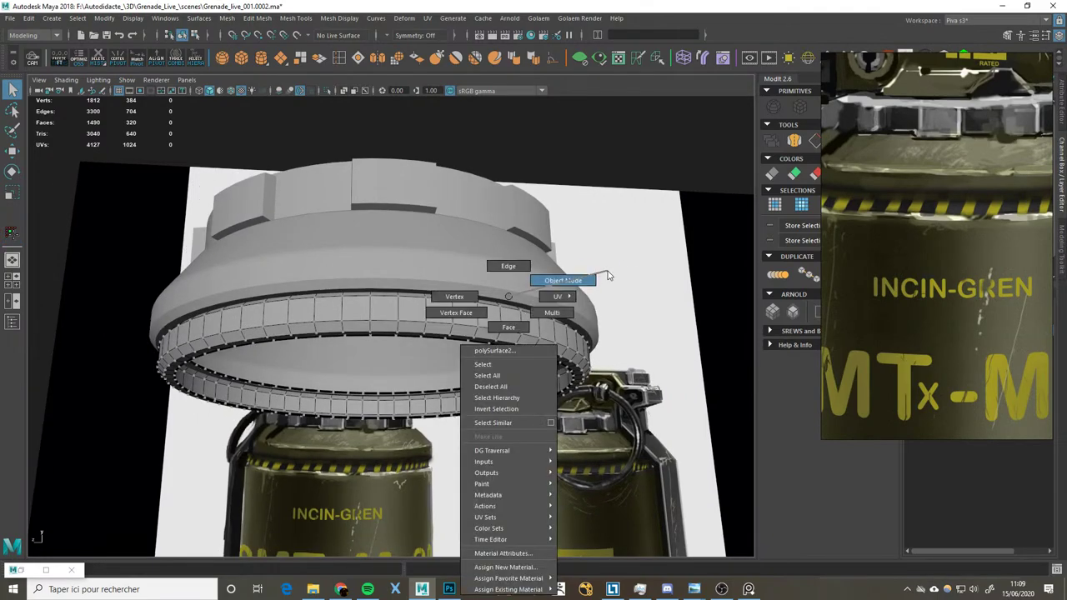
Step: Bevel two more edge loops on the ring with an offset of about 0.2
mouse_move(642, 269)
alt+mouse_down()
mouse_move(608, 312)
mouse_move(679, 322)
mouse_move(585, 312)
alt+mouse_up()
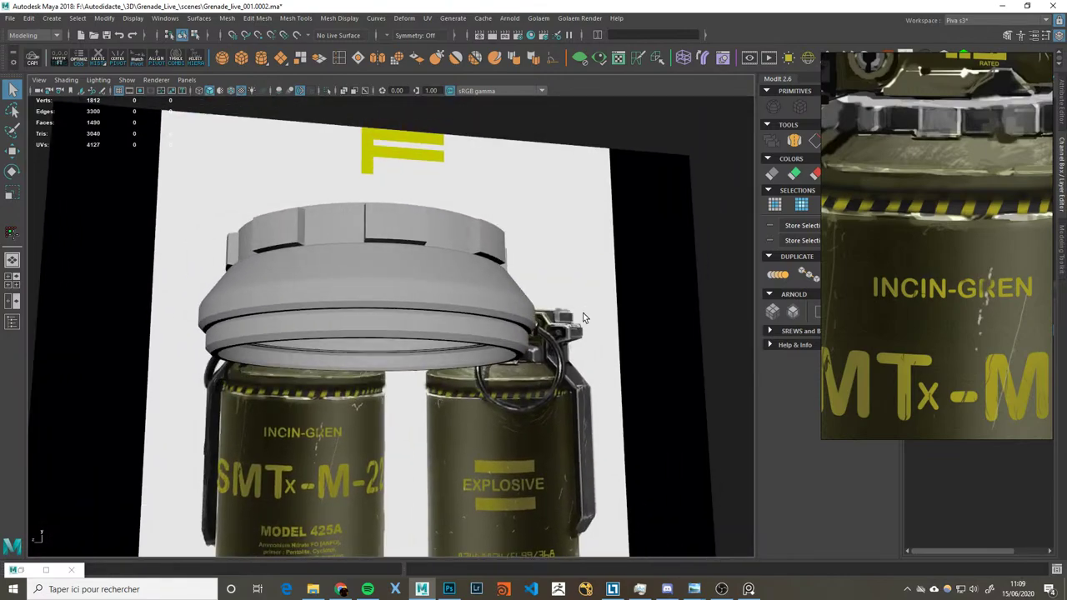
scroll(494, 337, up, 2)
click(434, 333)
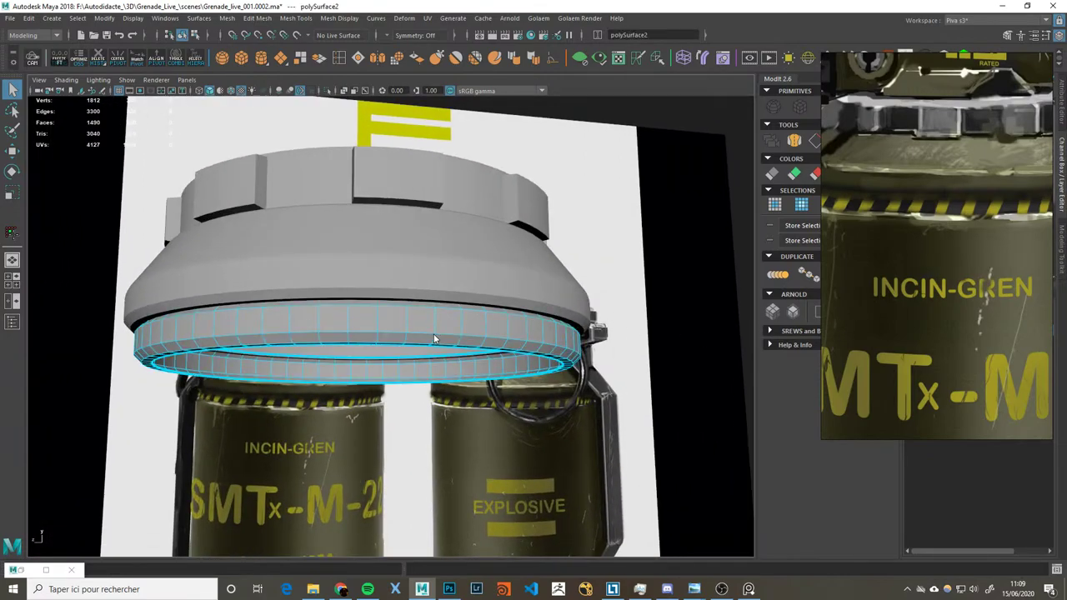
scroll(443, 320, up, 1)
scroll(950, 308, down, 3)
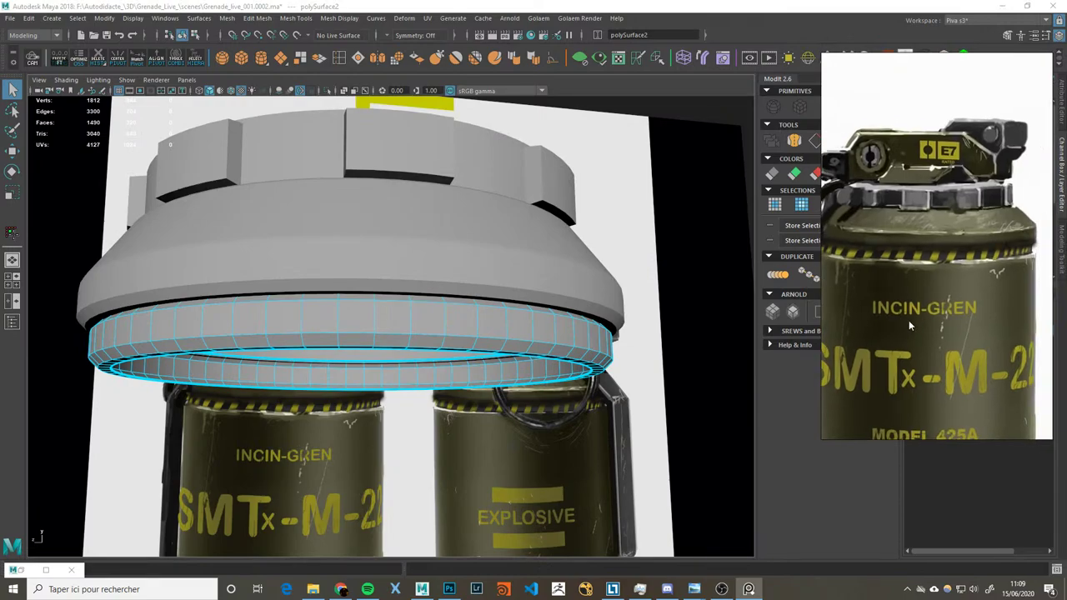
right_drag(408, 303, 403, 277)
click(393, 300)
double_click(393, 300)
shift+double_click(440, 335)
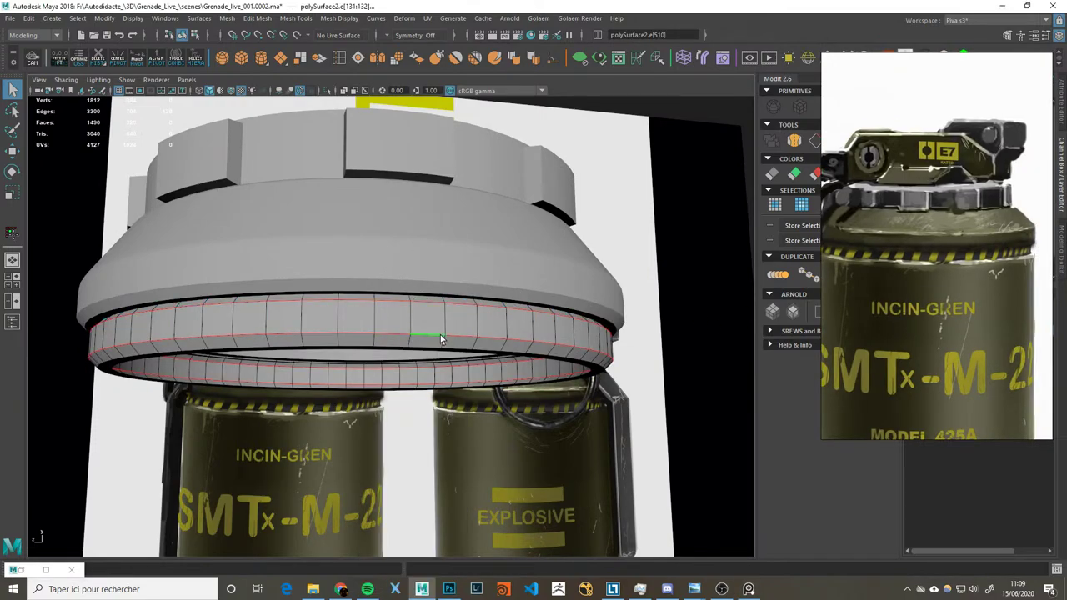
key(ctrl+b)
mouse_move(484, 338)
mouse_down()
mouse_move(444, 337)
mouse_move(471, 276)
mouse_up()
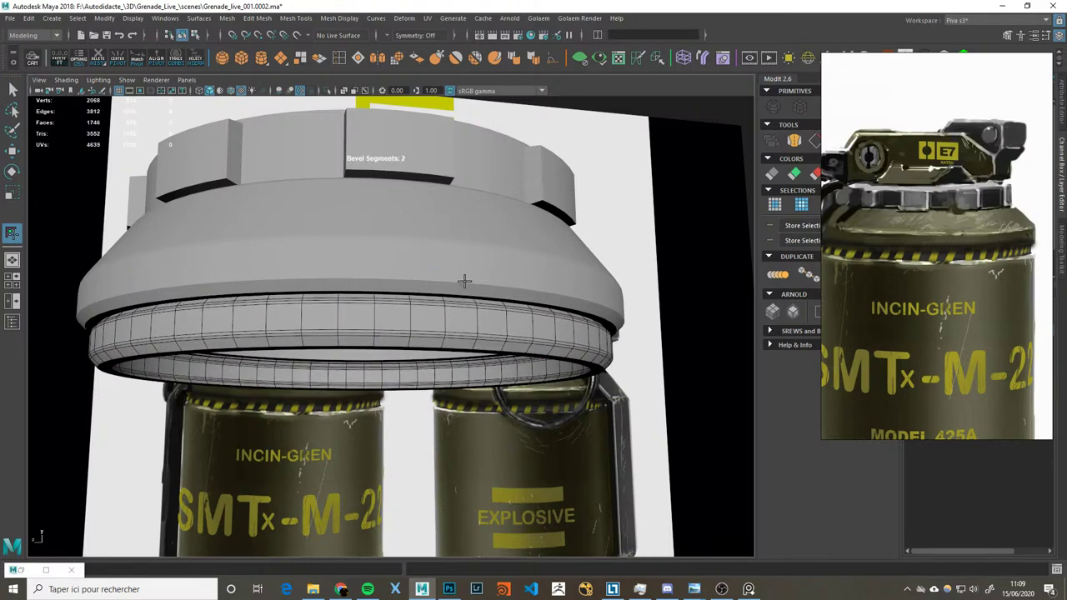
right_drag(463, 291, 500, 279)
Step: Try nudging the ring slightly downward, then undo the move
mouse_move(642, 269)
alt+mouse_down()
mouse_move(615, 305)
mouse_move(707, 290)
mouse_move(662, 296)
alt+mouse_up()
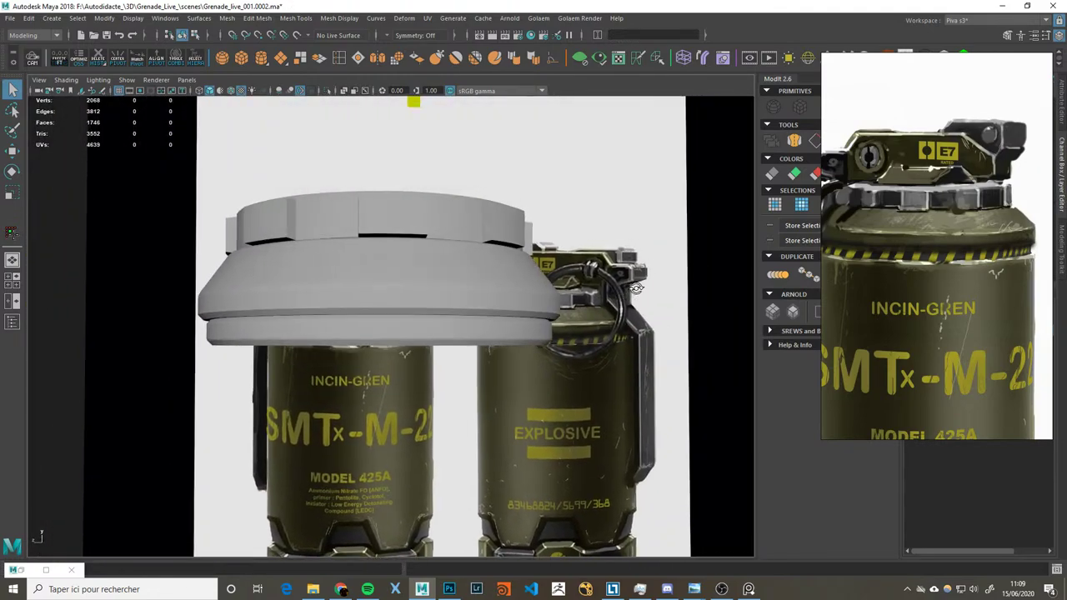
scroll(902, 267, up, 3)
mouse_move(585, 302)
alt+mouse_down()
mouse_move(621, 305)
mouse_move(549, 296)
alt+mouse_up()
click(406, 254)
key(w)
mouse_move(366, 194)
mouse_down()
mouse_move(594, 276)
mouse_move(495, 300)
mouse_move(556, 314)
mouse_move(544, 311)
mouse_up()
key(ctrl+z)
click(372, 204)
Step: Increment and save the scene as Grenade_live_001.0003.ma
click(25, 35)
click(449, 263)
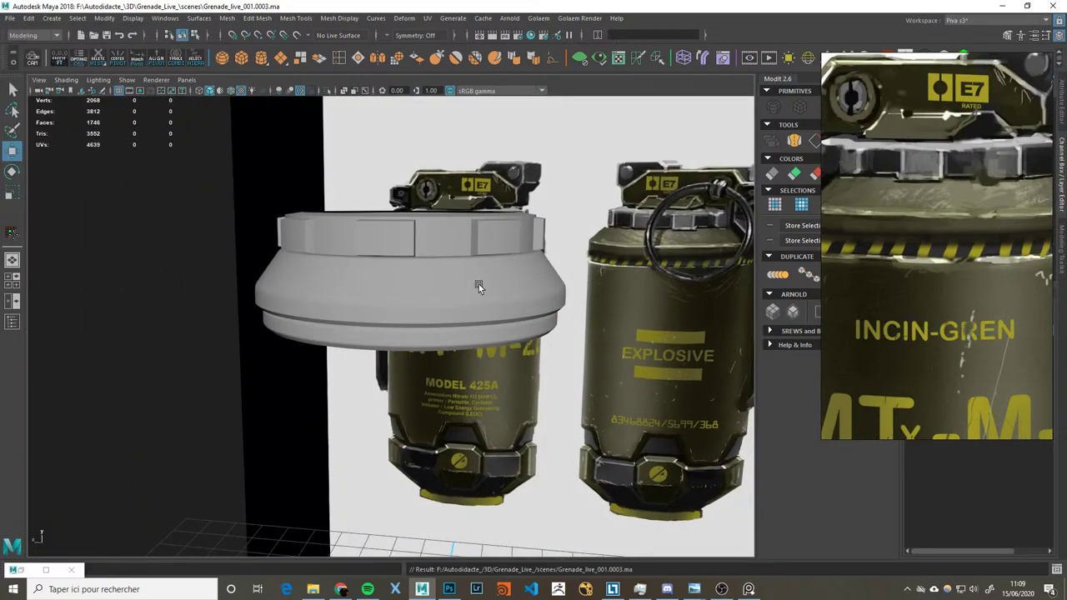
alt+drag(449, 264, 451, 338)
click(451, 338)
click(292, 361)
Step: Exit Isolate Select and unhide all hidden objects
key(ctrl+1)
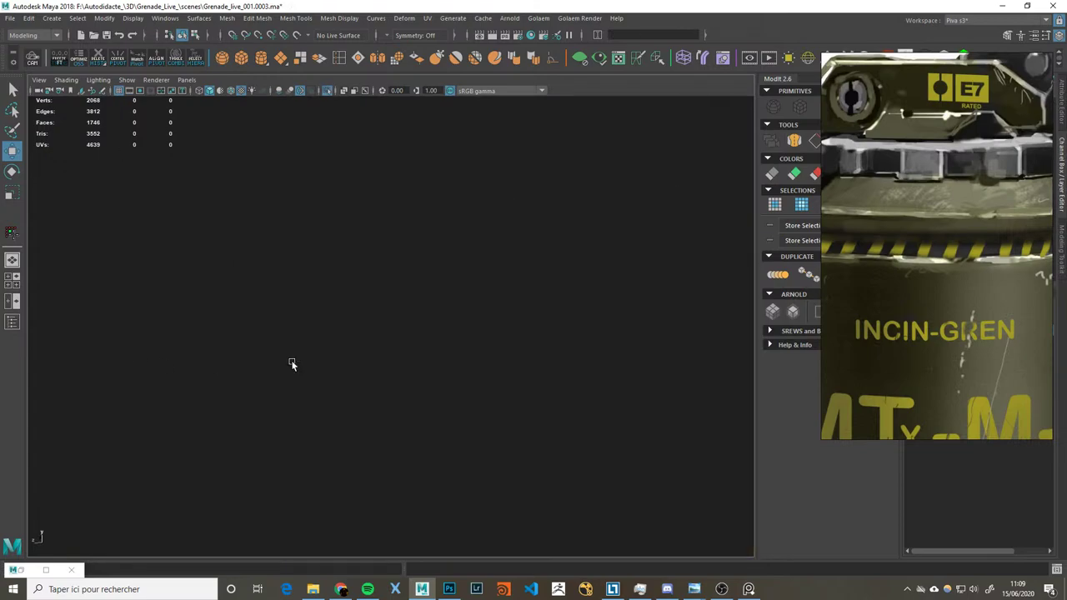
key(ctrl+1)
key(ctrl+shift+h)
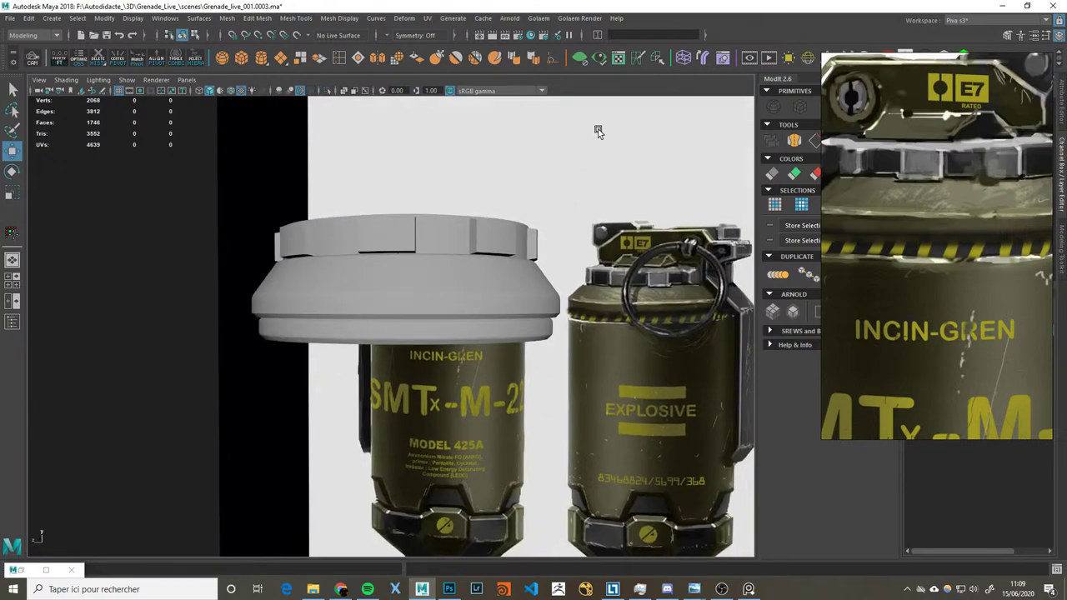
scroll(402, 332, down, 5)
scroll(399, 348, up, 8)
Step: Select the body's top edge loop and trial an inward extrusion, then undo it
click(488, 391)
alt+drag(488, 391, 566, 366)
drag(397, 348, 401, 351)
right_drag(445, 276, 442, 246)
double_click(412, 272)
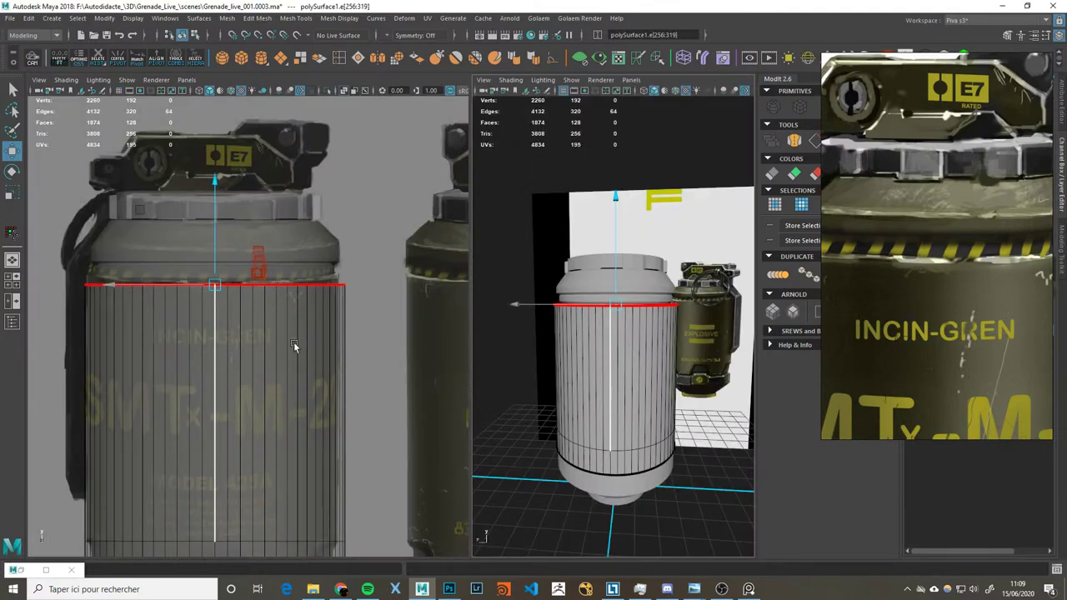
key(space)
alt+drag(570, 323, 488, 329)
scroll(477, 305, up, 2)
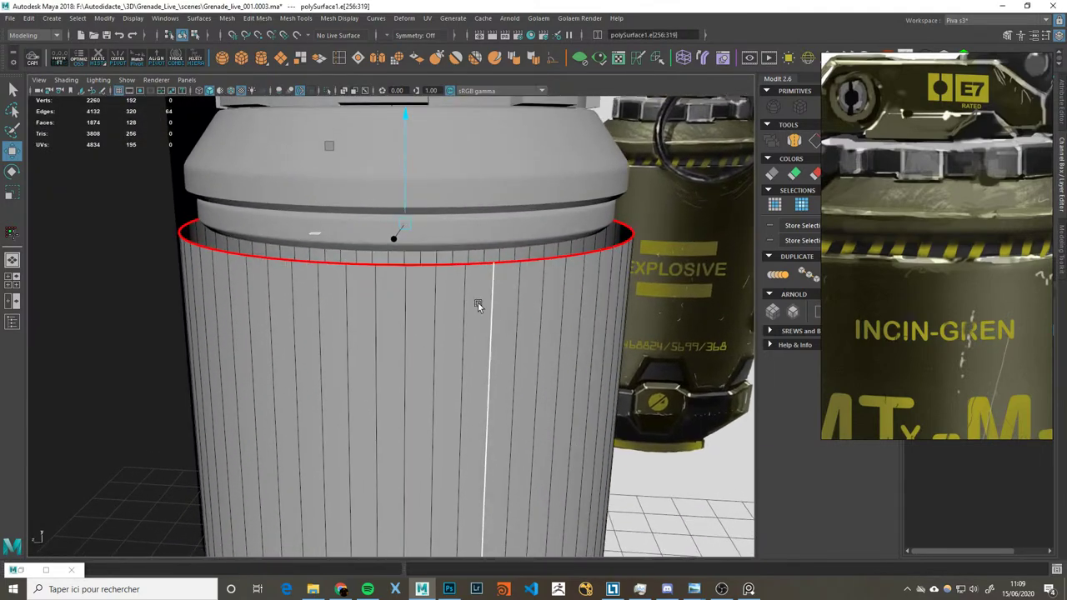
shift+right_drag(414, 278, 416, 262)
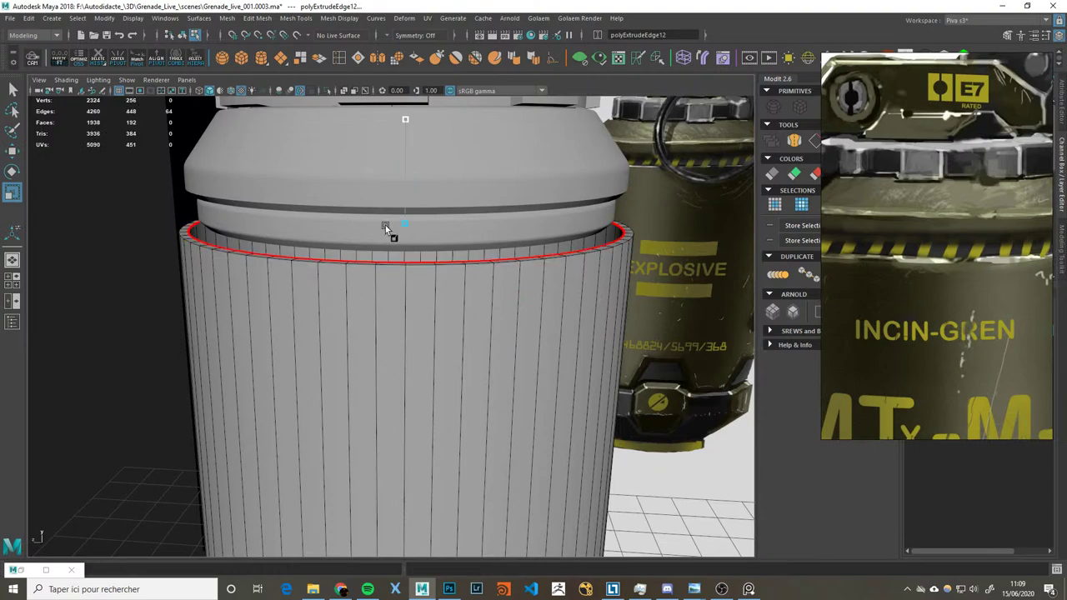
drag(393, 230, 353, 228)
key(w)
alt+drag(471, 259, 477, 256)
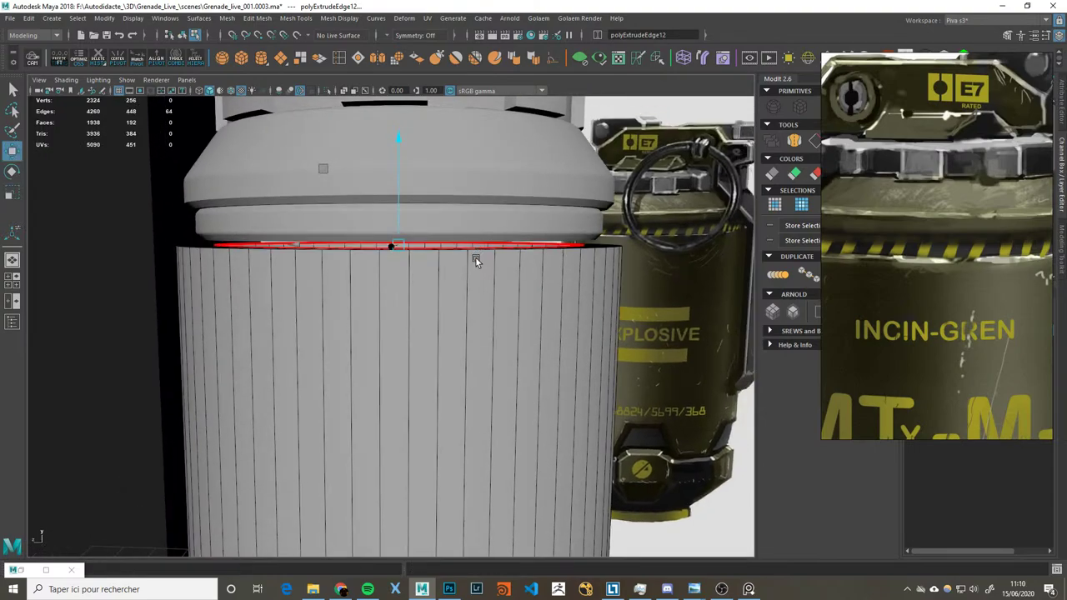
drag(387, 215, 377, 234)
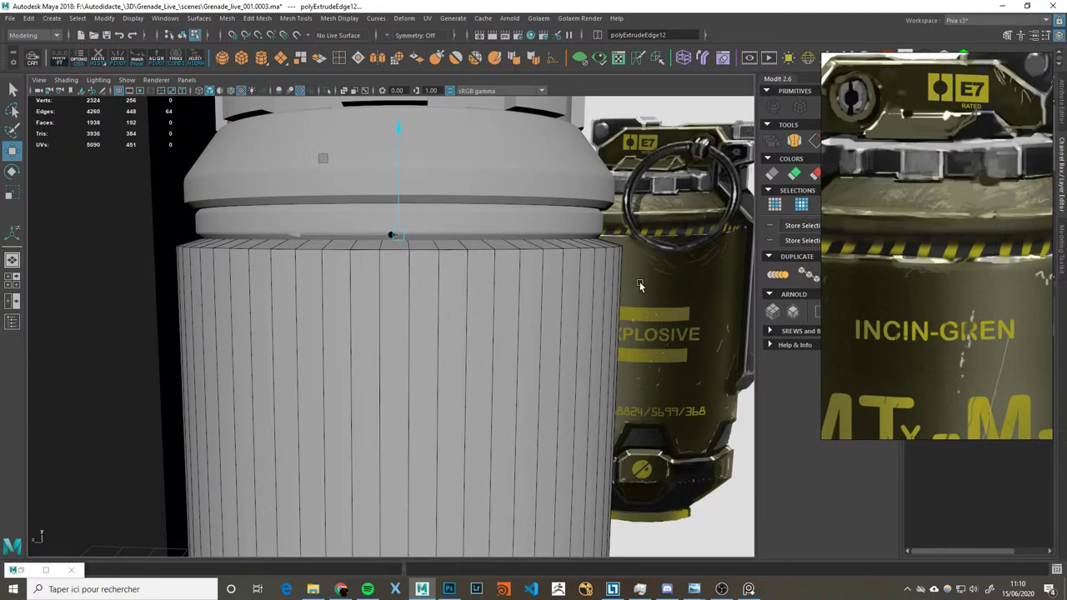
key(ctrl+z)
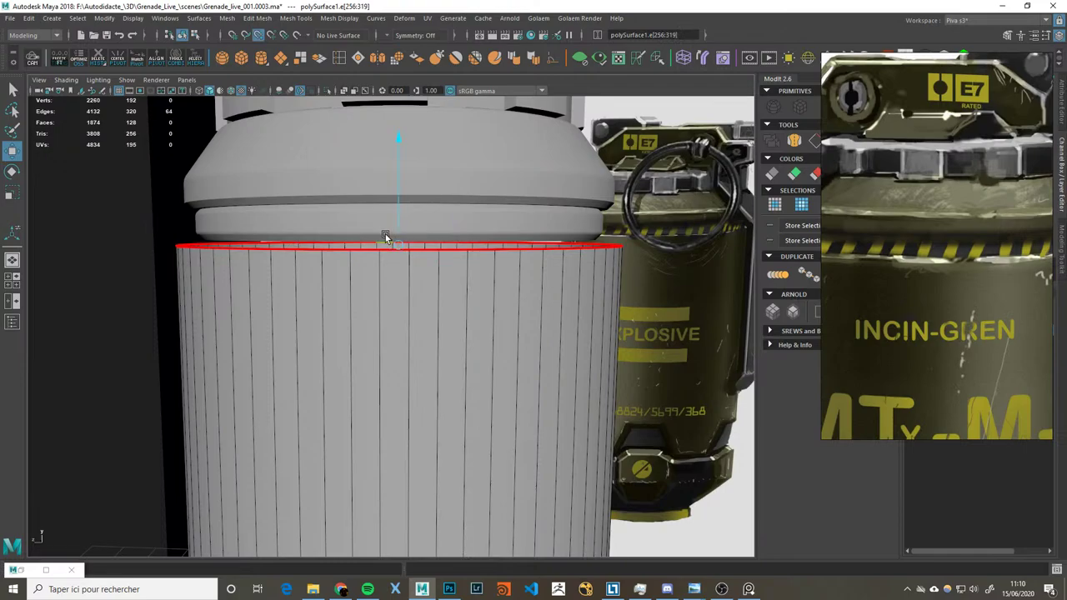
Step: Re-extrude the top edge loop, scale it inward under the cap, and reselect the top loop
alt+drag(395, 232, 488, 269)
key(r)
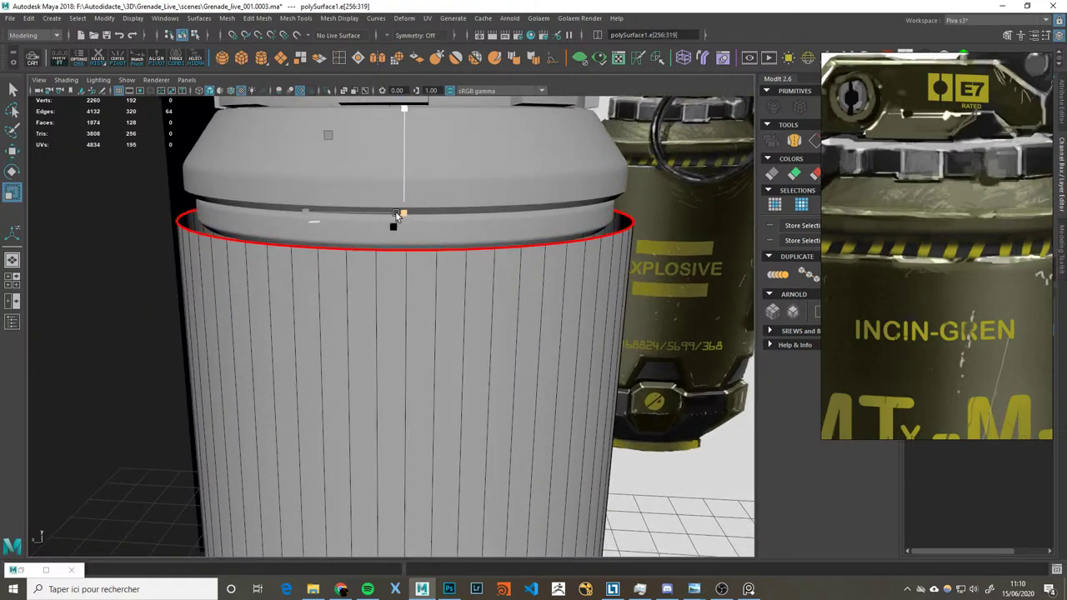
key(ctrl+e)
key(r)
drag(406, 216, 380, 219)
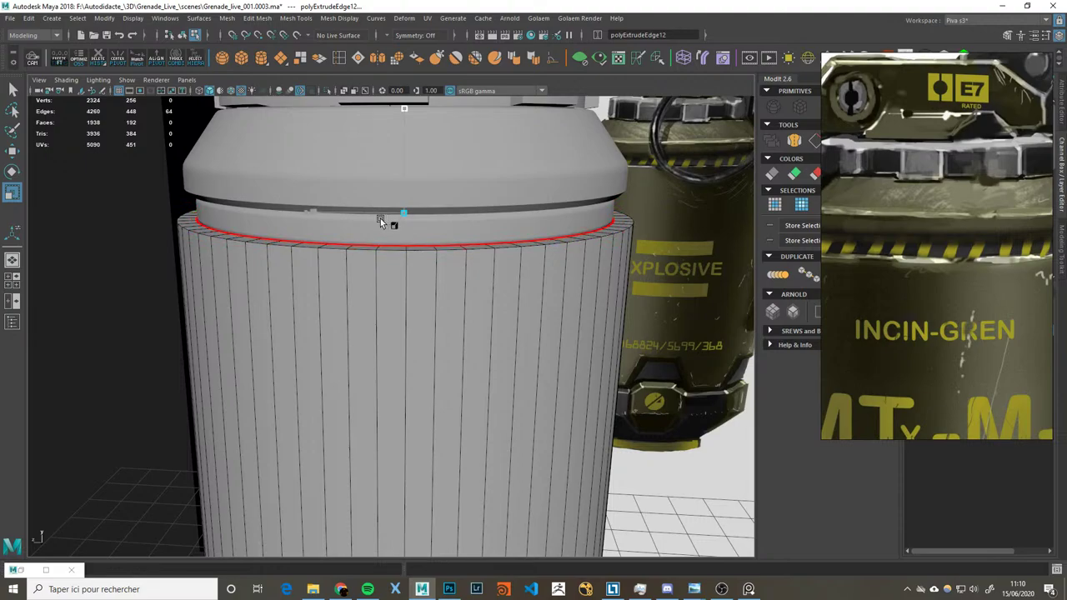
key(w)
key(q)
scroll(425, 258, down, 5)
right_drag(500, 283, 591, 272)
scroll(592, 273, up, 3)
right_drag(494, 292, 495, 237)
scroll(495, 250, up, 2)
double_click(472, 271)
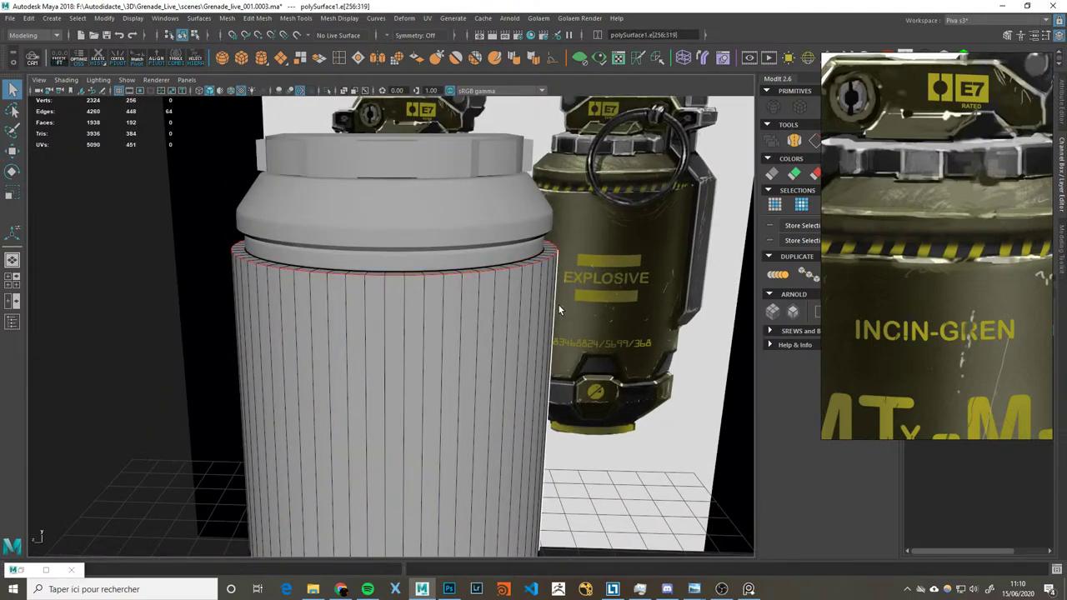
Step: Bevel the body's top edge loop, fine-tuning the offset to around 0.624
key(ctrl+b)
mouse_move(559, 305)
mouse_down()
mouse_move(531, 294)
mouse_move(577, 295)
mouse_up()
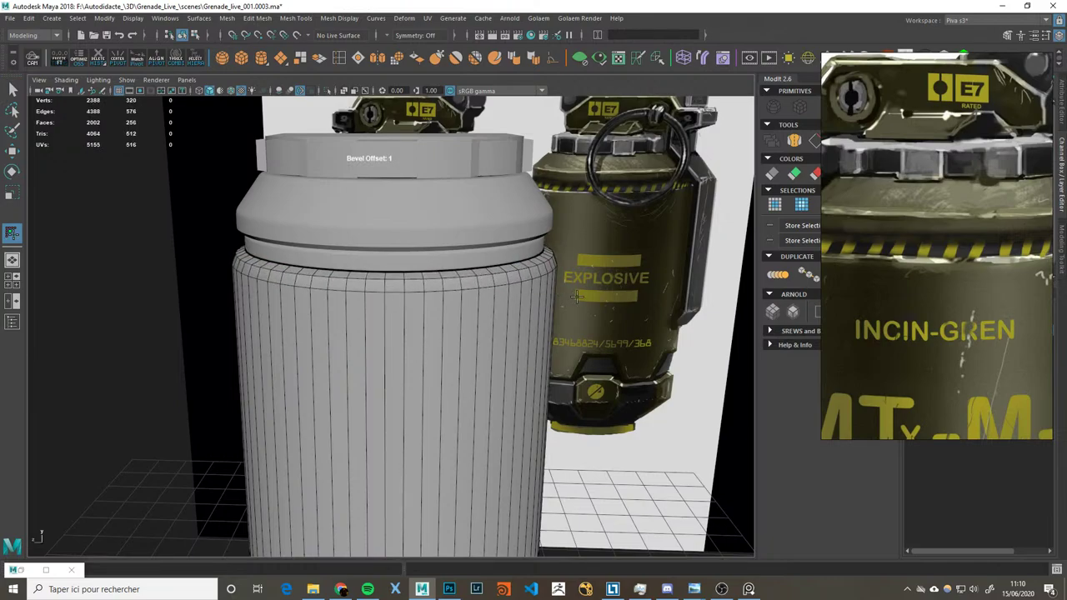
drag(514, 302, 470, 211)
scroll(969, 283, down, 2)
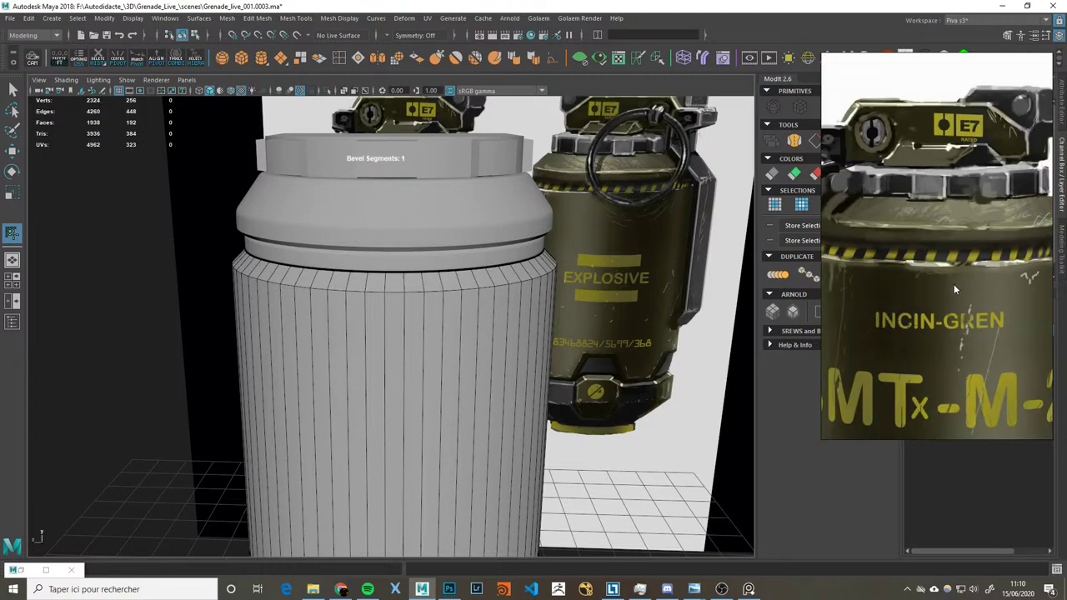
mouse_move(424, 348)
mouse_down()
mouse_move(583, 321)
mouse_move(575, 323)
mouse_up()
scroll(500, 330, down, 2)
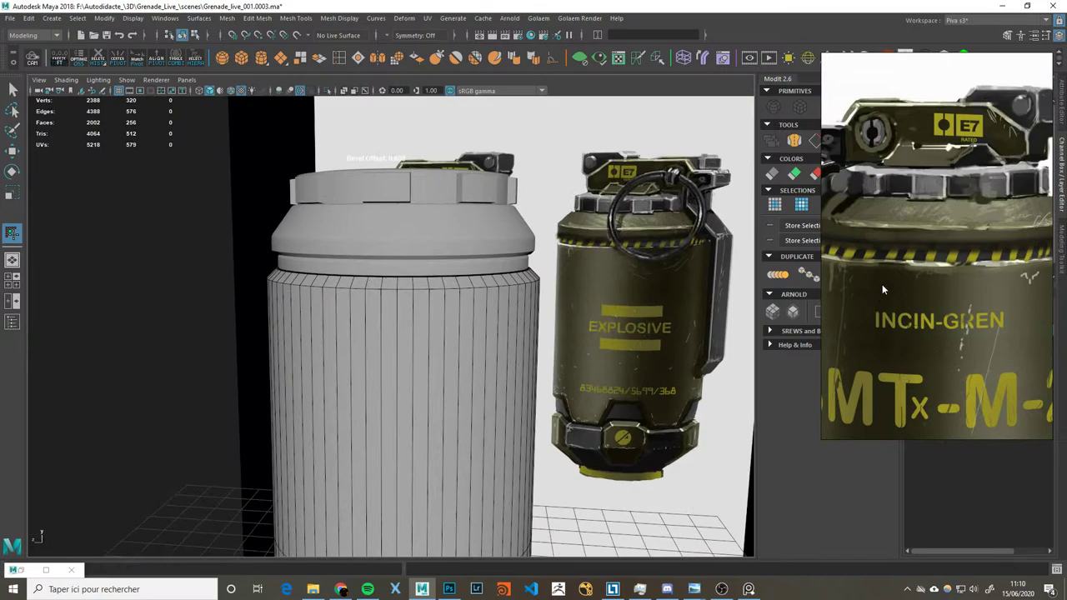
scroll(884, 289, up, 2)
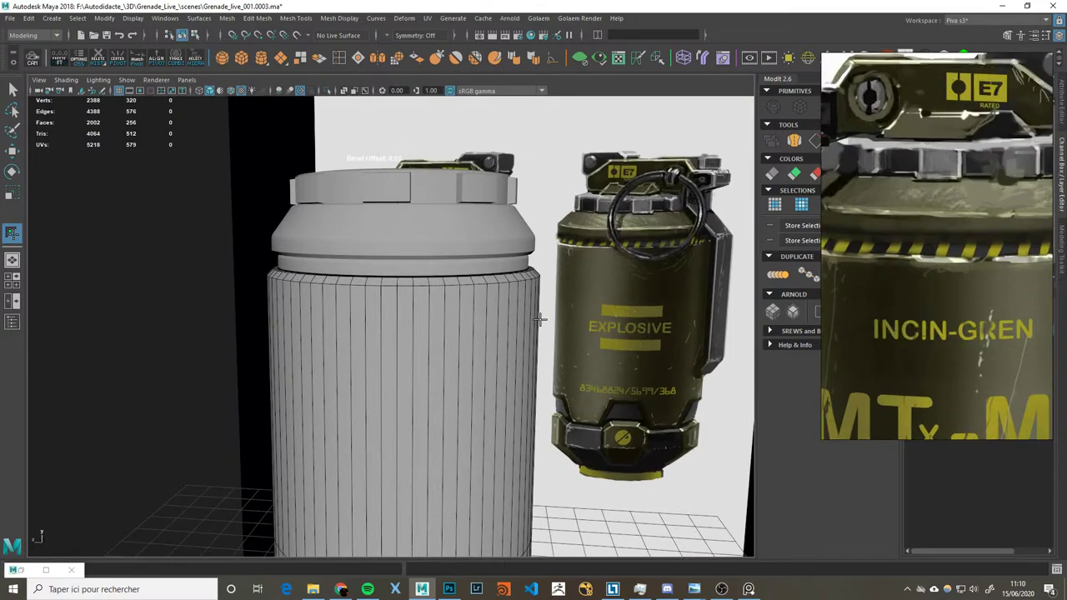
scroll(964, 289, down, 2)
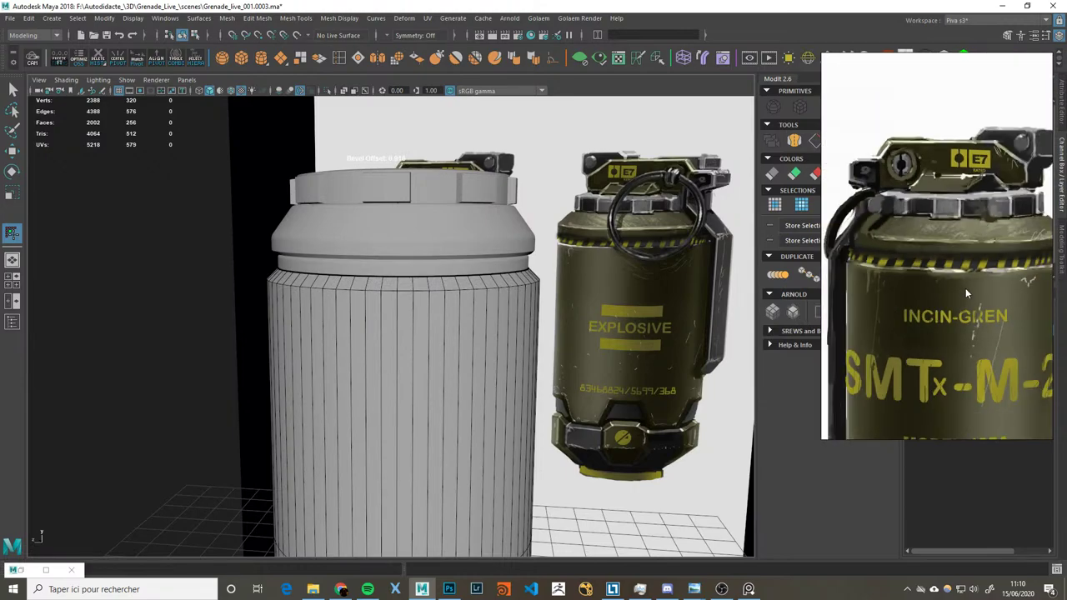
scroll(963, 283, down, 2)
scroll(885, 275, up, 1)
scroll(849, 254, up, 1)
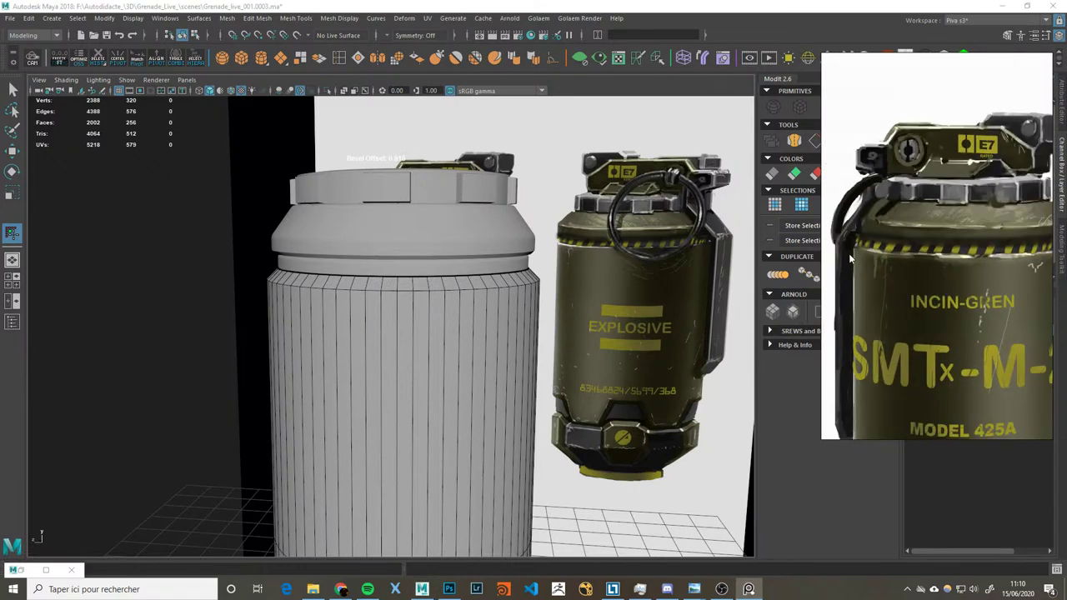
drag(482, 298, 455, 200)
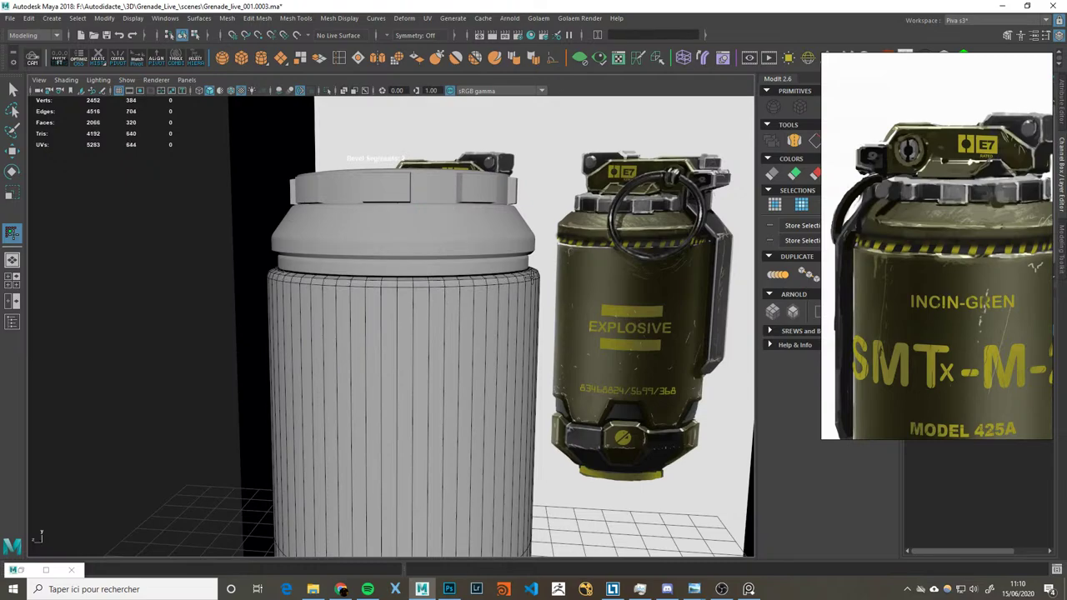
middle_drag(577, 285, 583, 281)
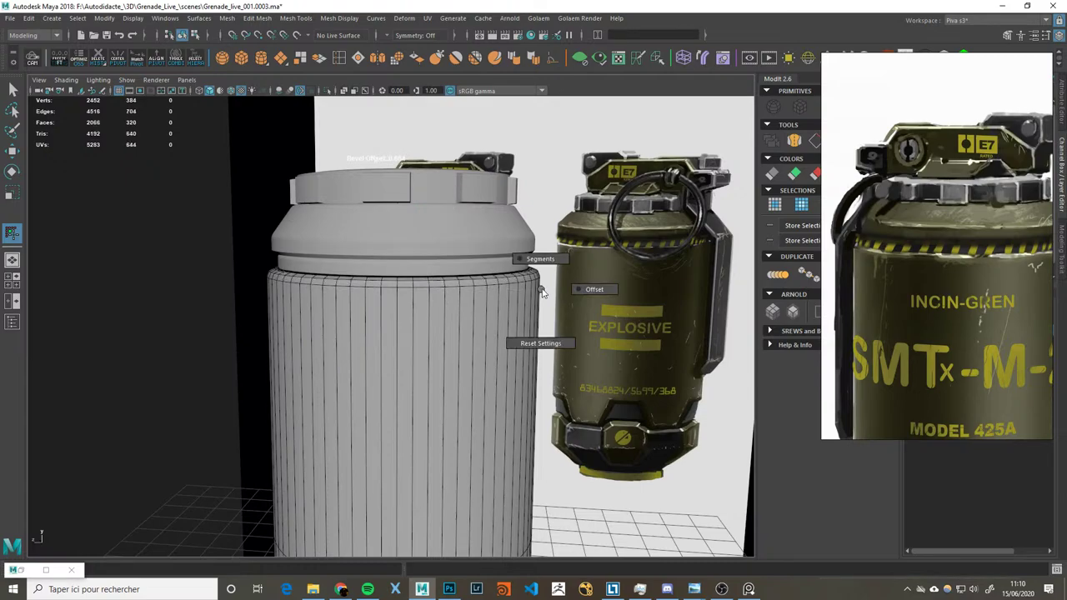
key(q)
Step: Try bevelling two neighbouring edge loops near the top, then undo it
double_click(481, 279)
shift+double_click(478, 287)
key(ctrl+b)
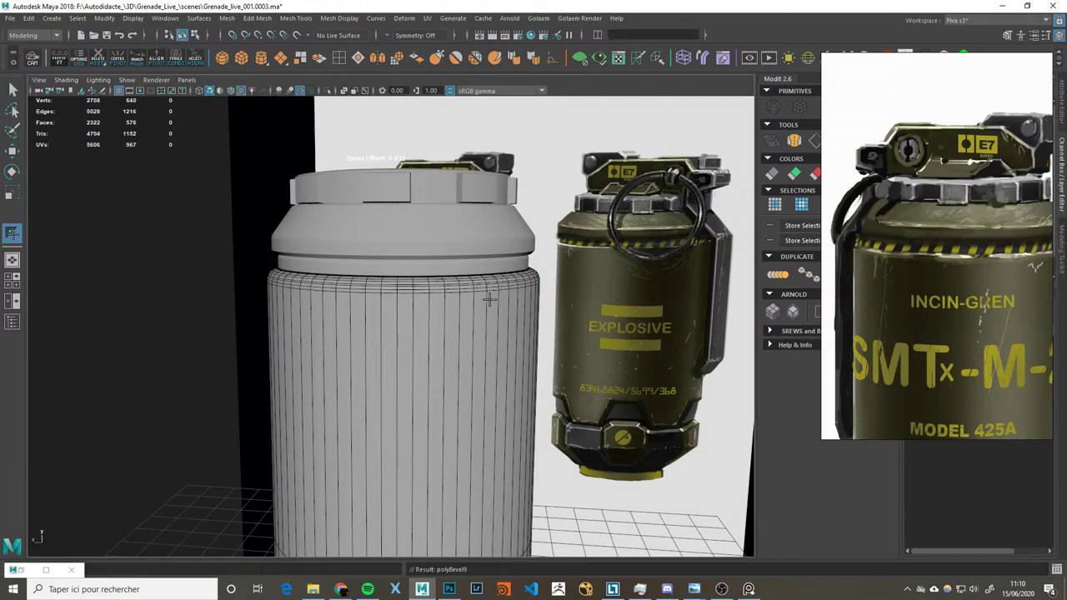
key(ctrl+z)
Step: Clear the selection and hide the reference grenades layer in the Layer Editor
key(q)
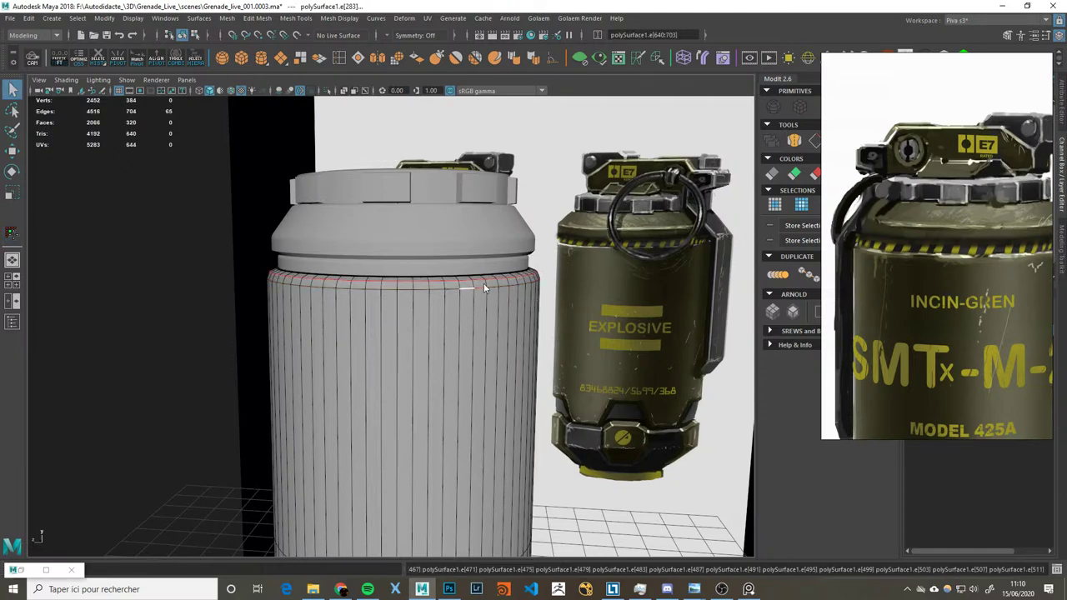
alt+drag(473, 287, 388, 291)
click(200, 280)
alt+drag(200, 279, 485, 282)
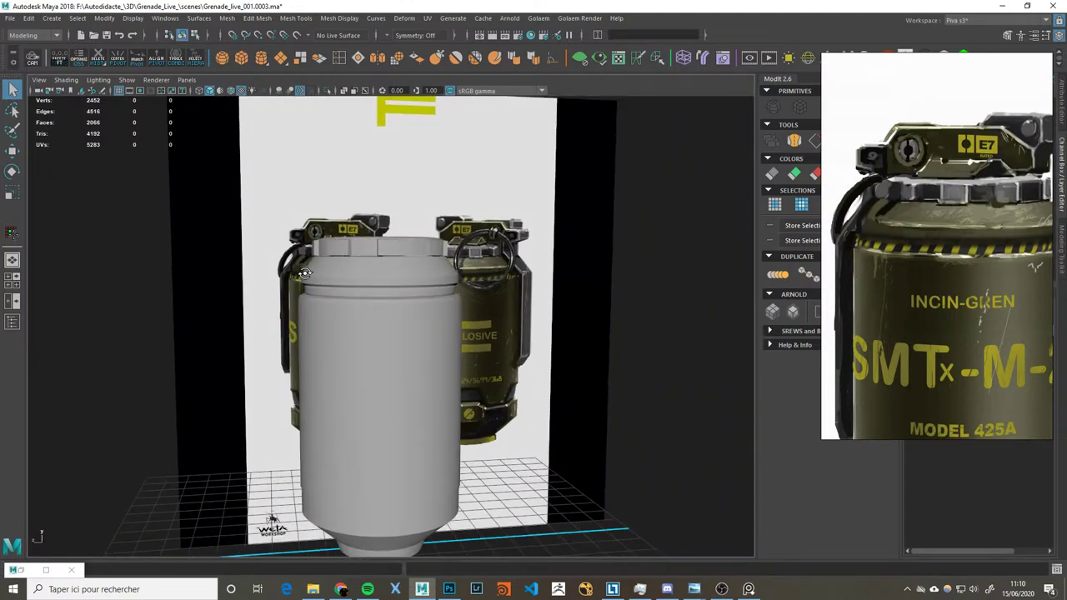
drag(905, 353, 689, 279)
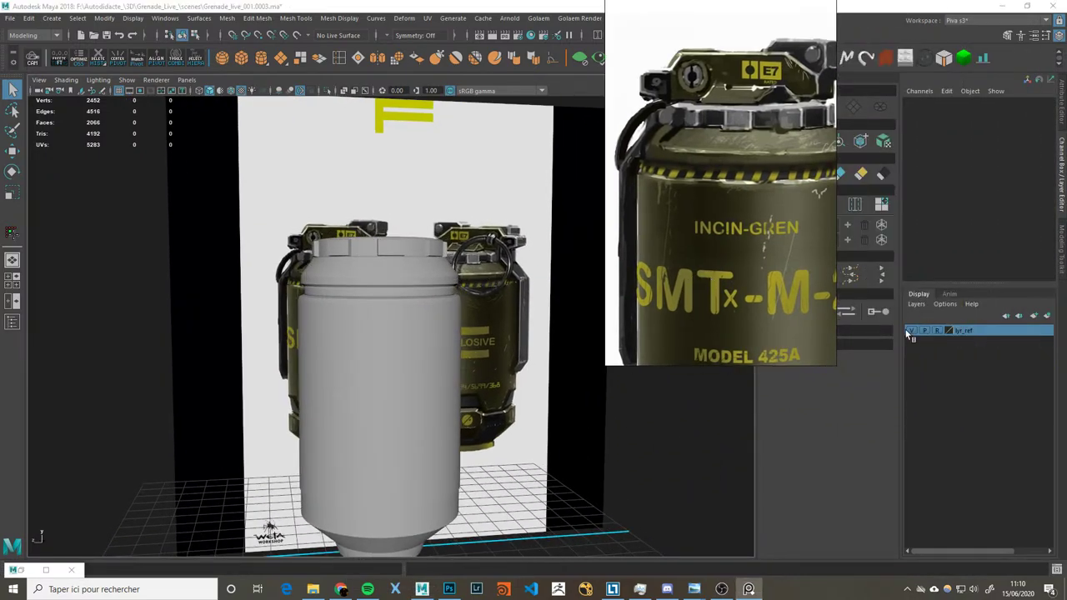
click(911, 331)
alt+drag(474, 310, 492, 300)
drag(717, 305, 886, 349)
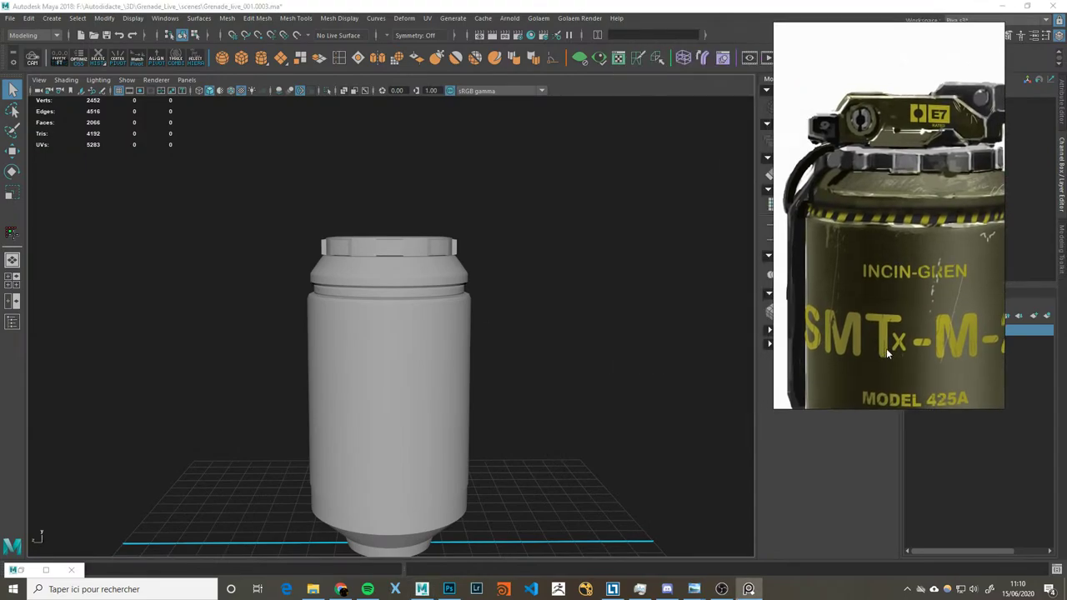
scroll(885, 349, up, 3)
scroll(932, 326, down, 2)
scroll(458, 300, up, 3)
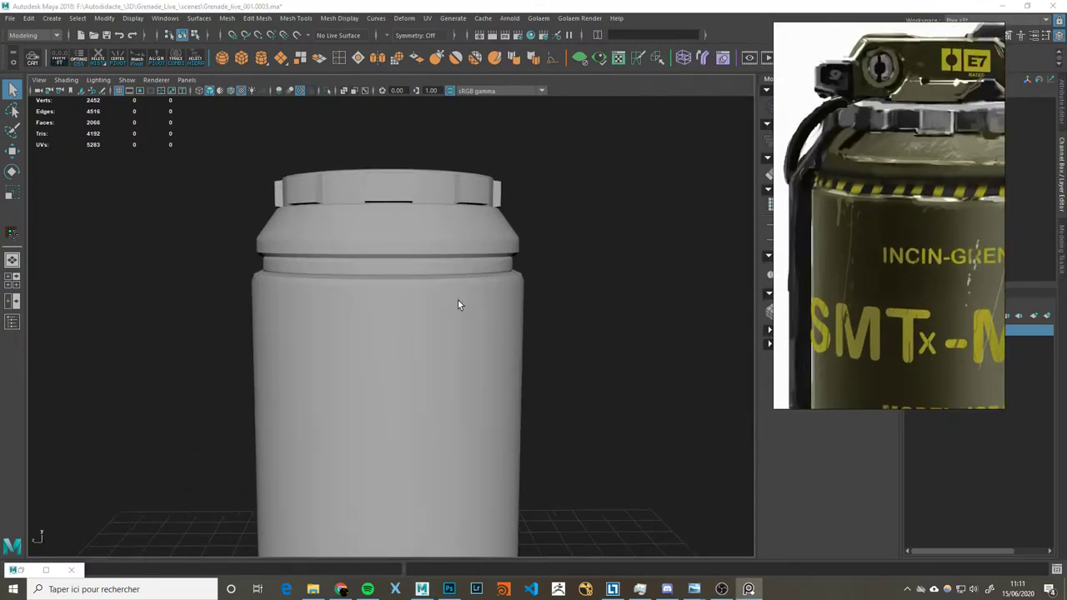
right_drag(457, 304, 550, 301)
Step: Undo the remaining rim bevels and select the body cylinder
key(ctrl+z)
key(ctrl+z)
key(ctrl+z)
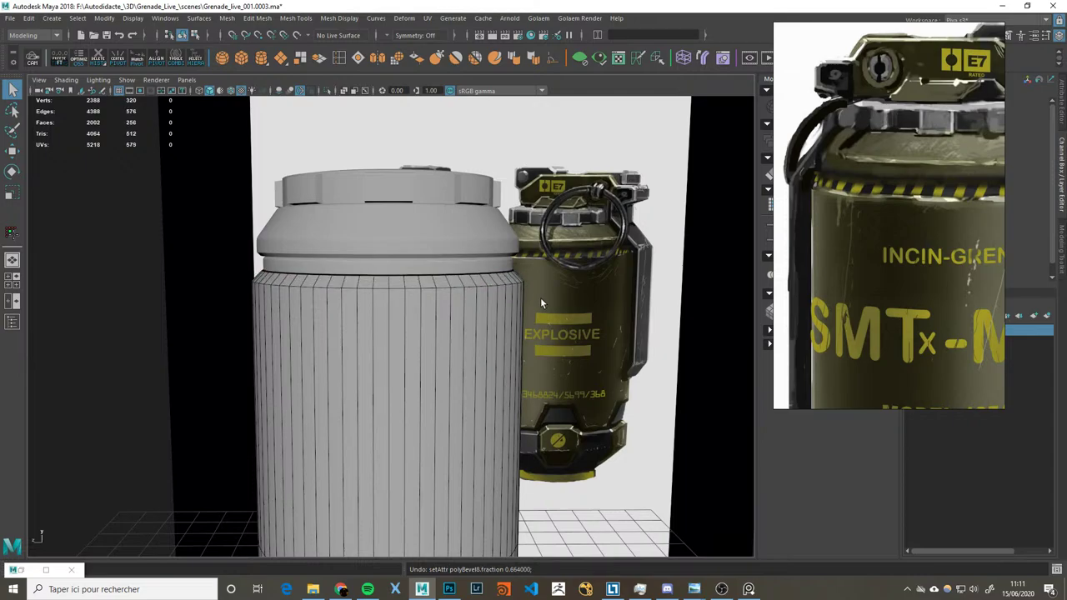
key(ctrl+z)
key(ctrl+z)
key(ctrl+z)
alt+drag(553, 310, 505, 323)
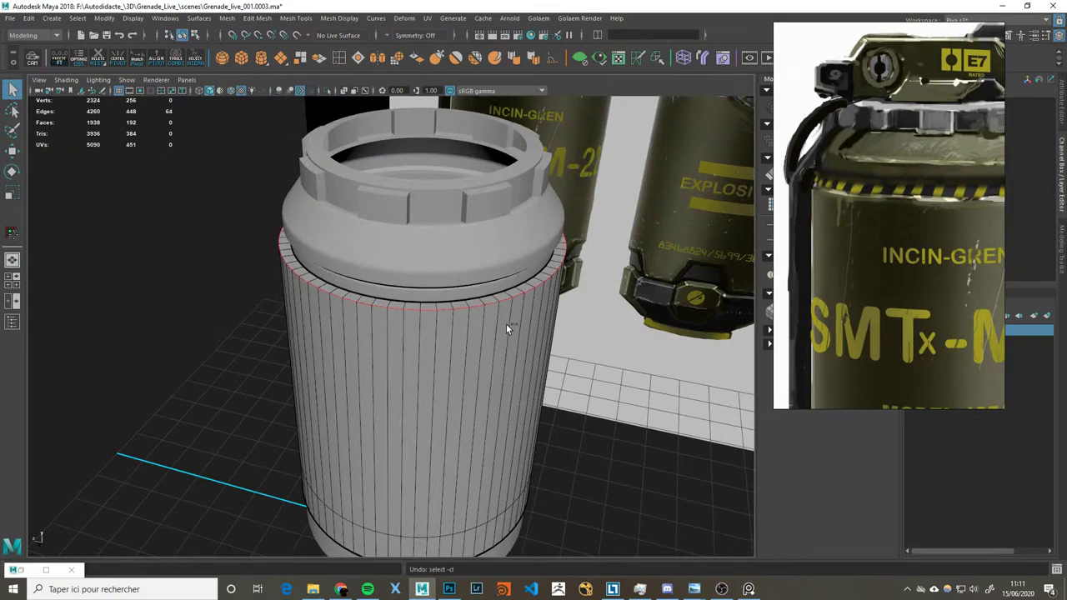
click(508, 323)
alt+drag(488, 321, 462, 318)
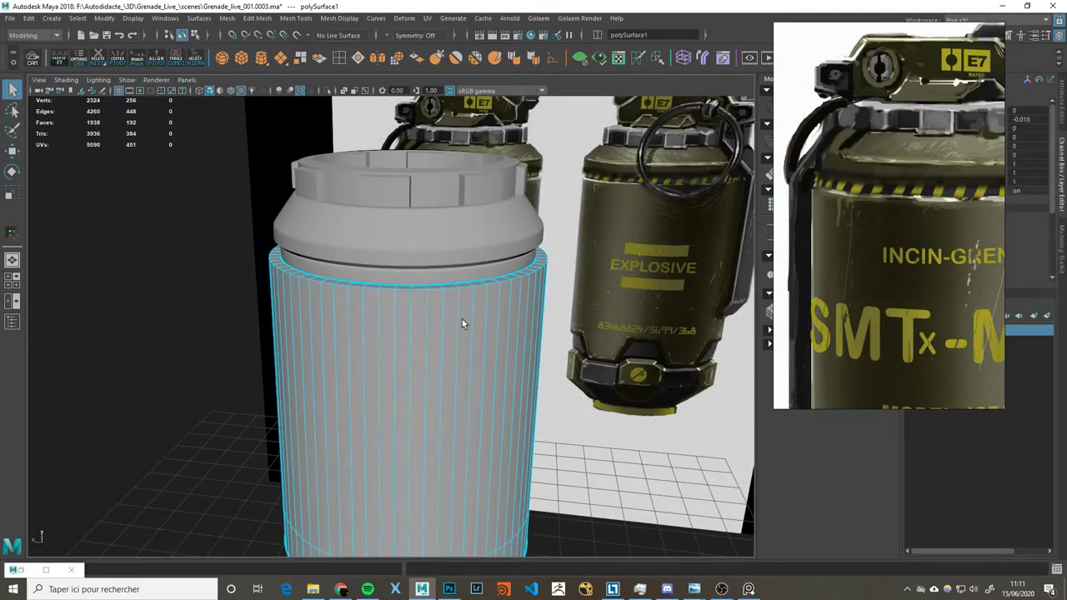
Step: Back out of the recent edge edits and scale the whole cylinder down slightly
right_drag(463, 319, 463, 303)
scroll(471, 292, up, 3)
key(ctrl+z)
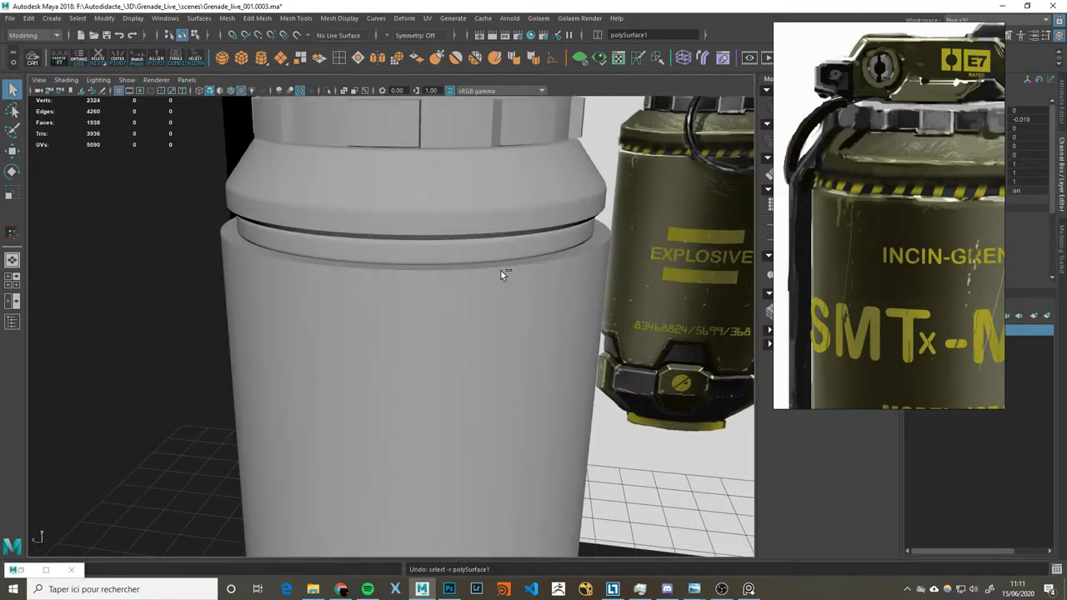
key(ctrl+z)
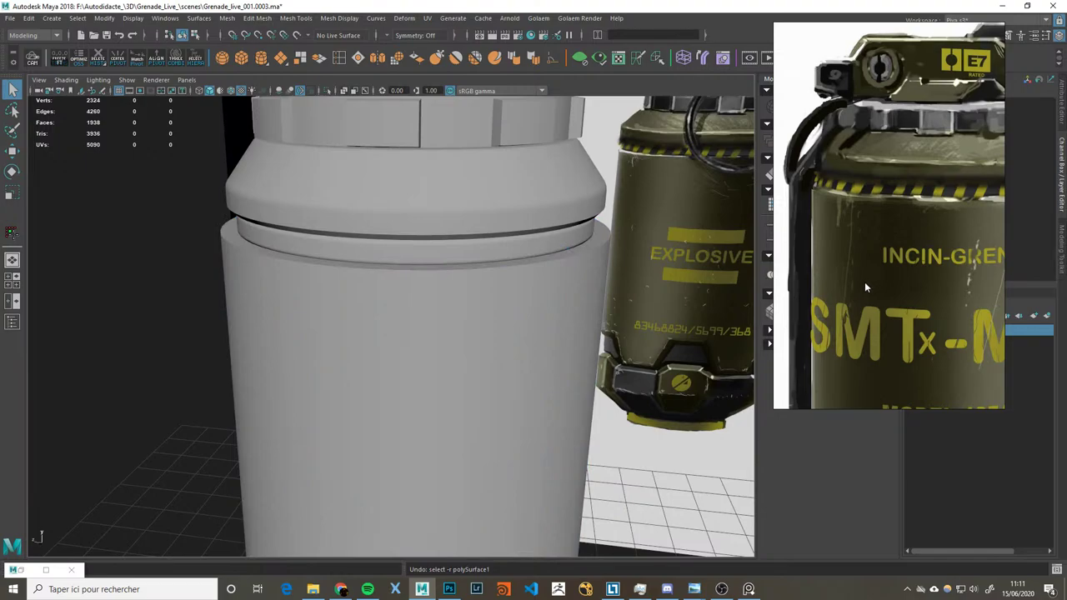
key(ctrl+z)
key(F2)
double_click(553, 270)
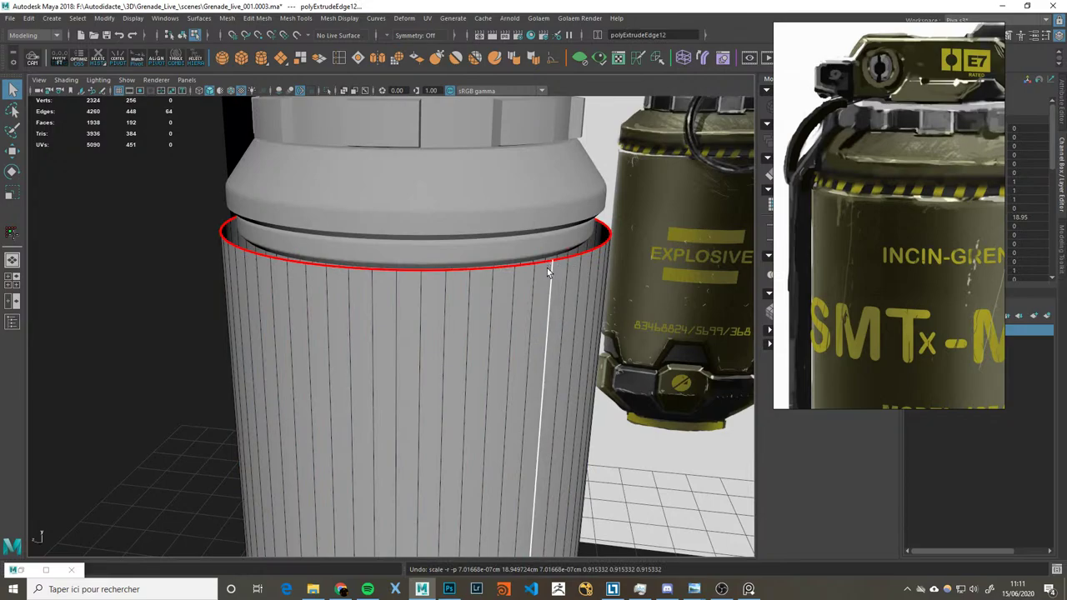
key(ctrl+e)
key(F8)
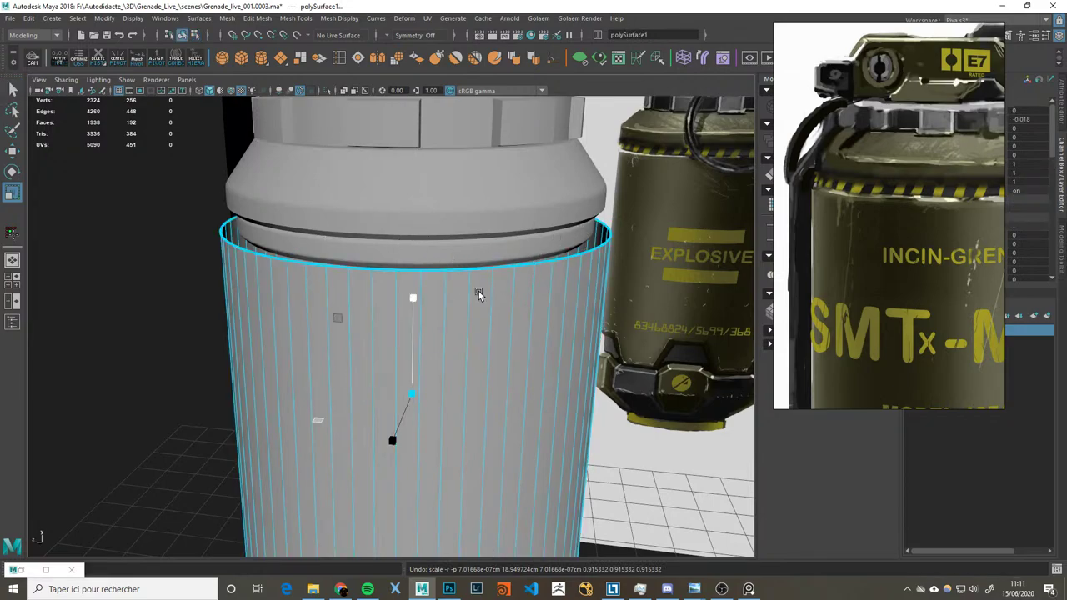
mouse_move(415, 395)
mouse_down()
mouse_move(516, 299)
mouse_move(483, 317)
mouse_move(467, 300)
mouse_up()
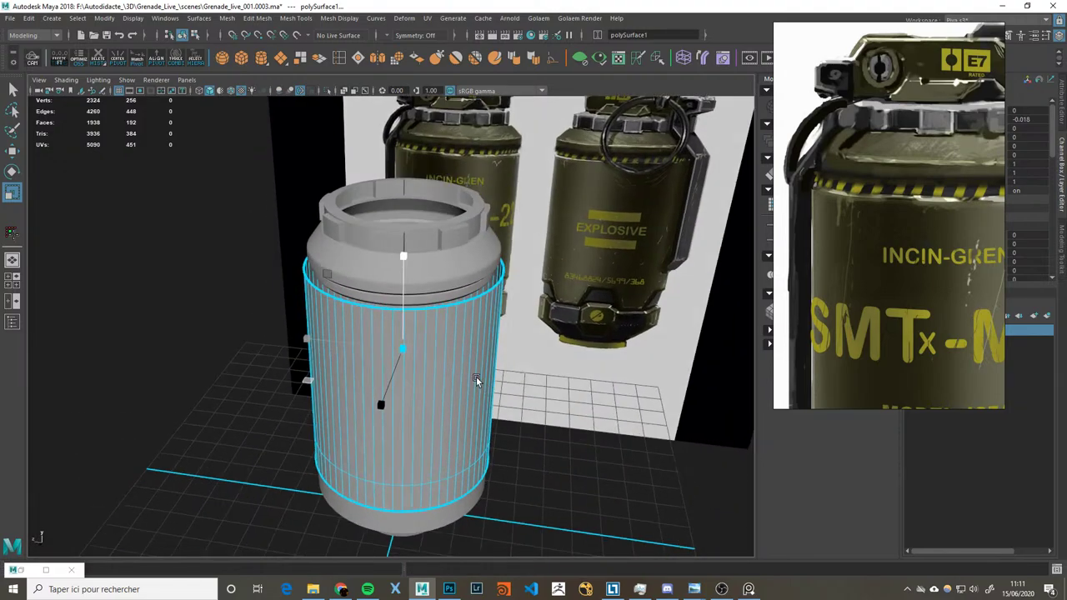
Step: Select the ring just below the cap and isolate the cylinder body
scroll(472, 310, up, 3)
key(F10)
double_click(471, 291)
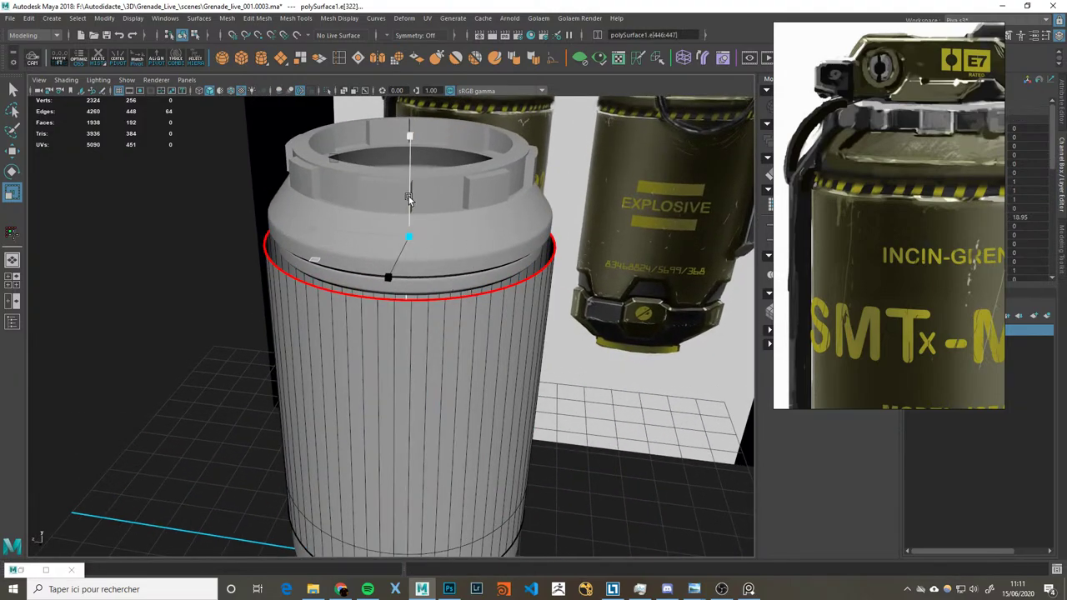
key(ctrl+z)
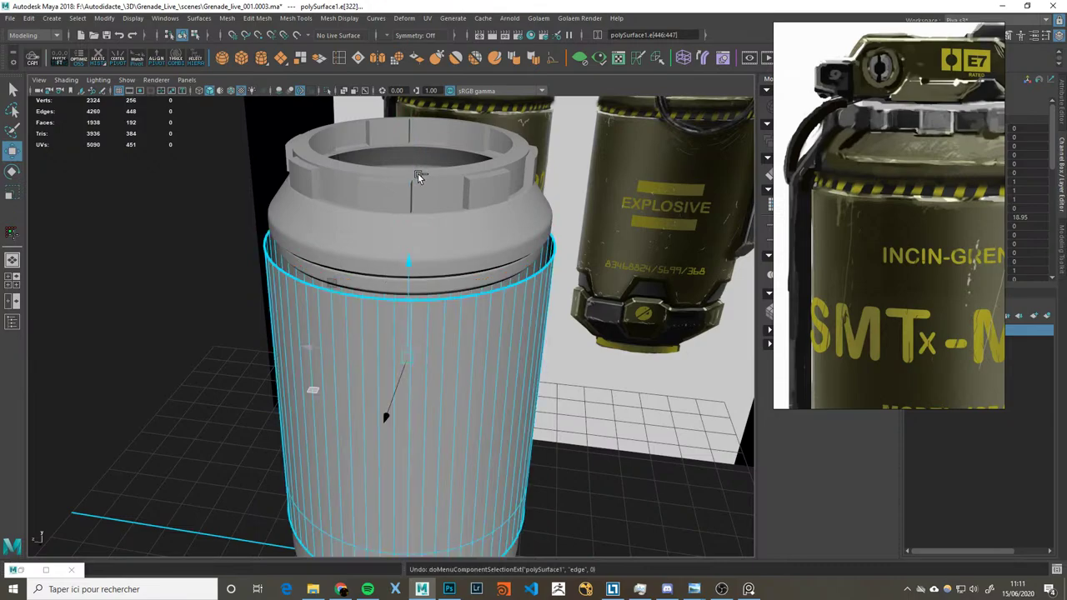
click(421, 275)
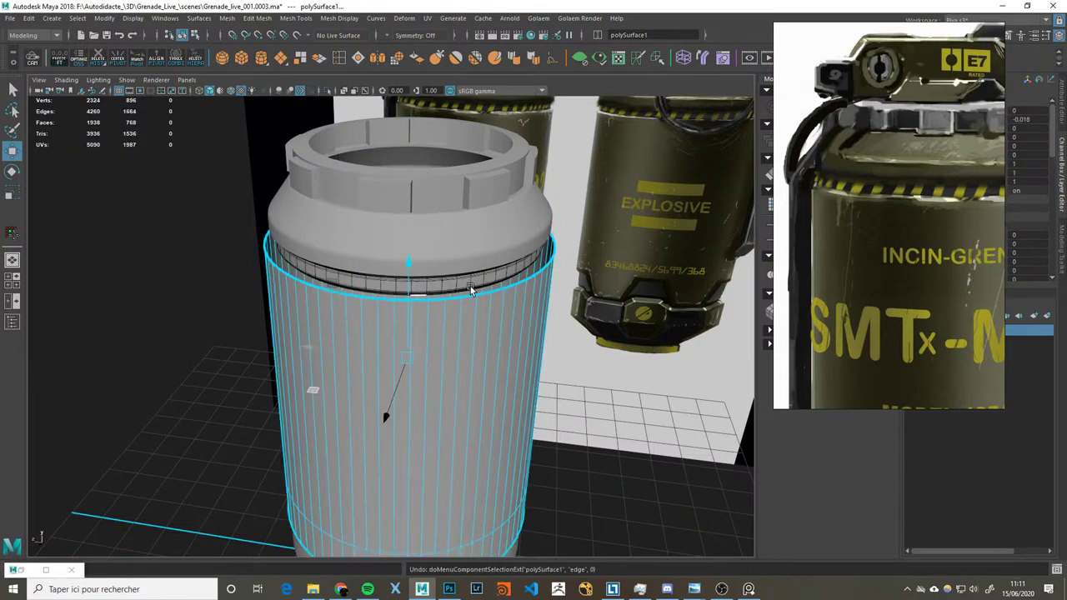
key(ctrl+1)
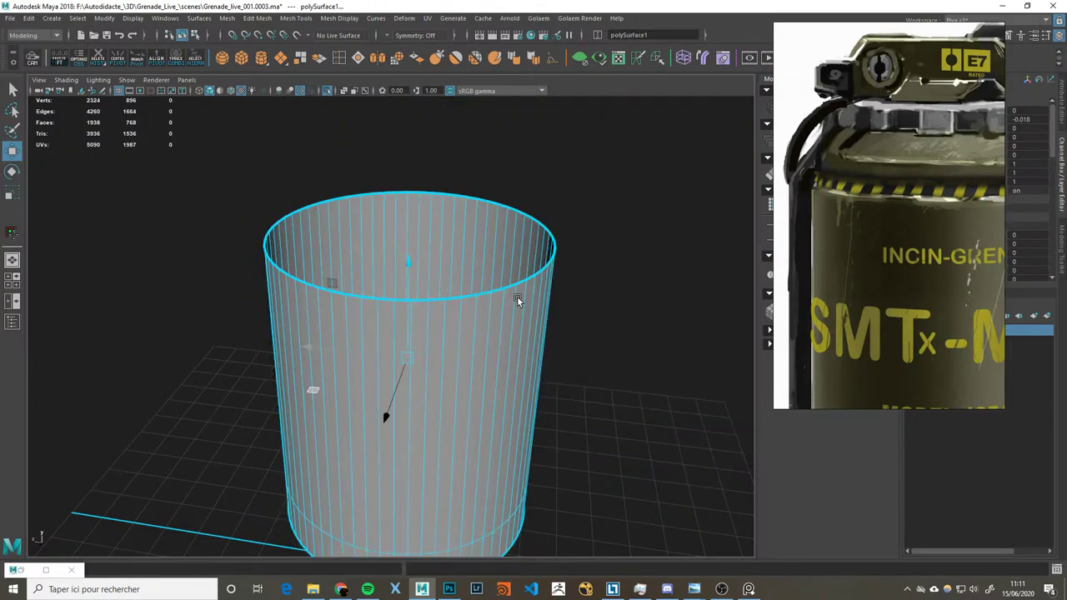
Step: Extrude the cylinder's top rim edge loop upward
right_drag(516, 299, 505, 266)
double_click(498, 288)
shift+drag(404, 201, 415, 190)
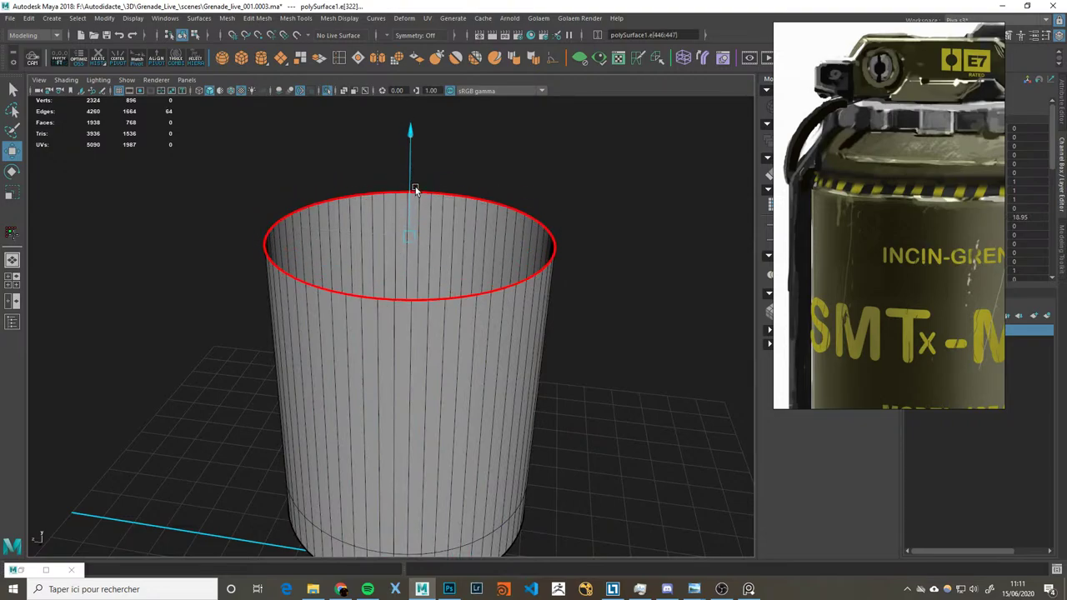
right_drag(428, 250, 422, 290)
Step: Select the full ring of new rim faces and delete it
click(424, 291)
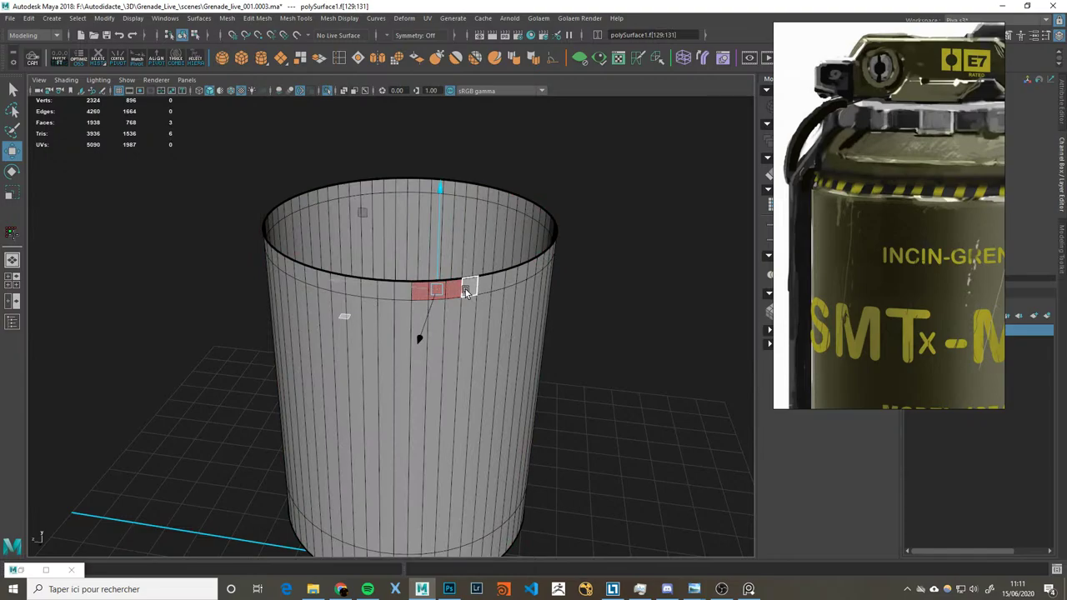
click(449, 291)
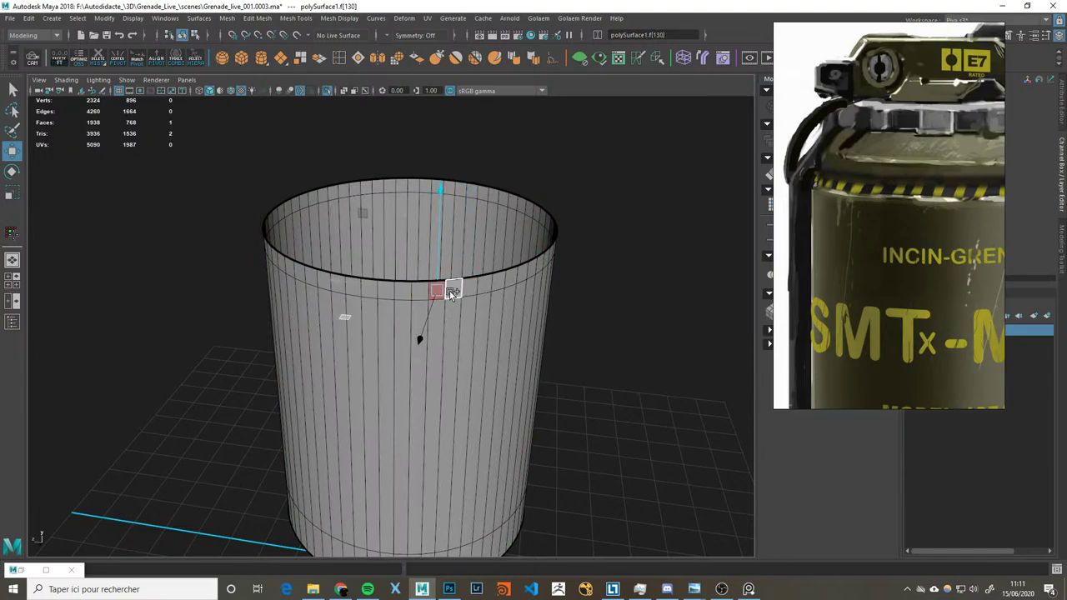
shift+double_click(453, 295)
key(Delete)
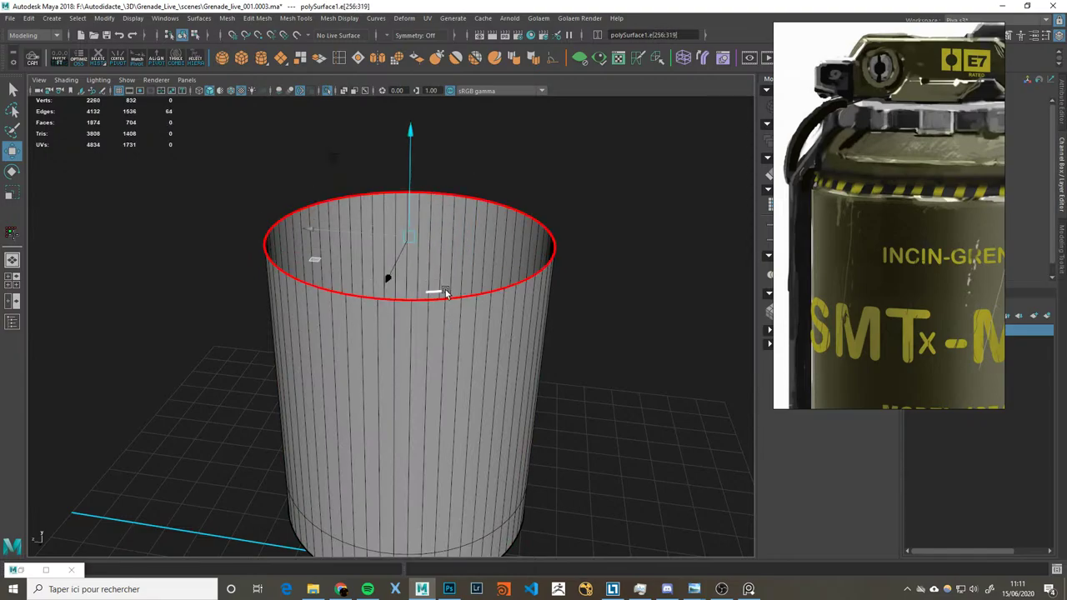
Step: Raise the open border edge up beneath the cap, checking it in a two-pane view
key(space)
scroll(293, 279, up, 2)
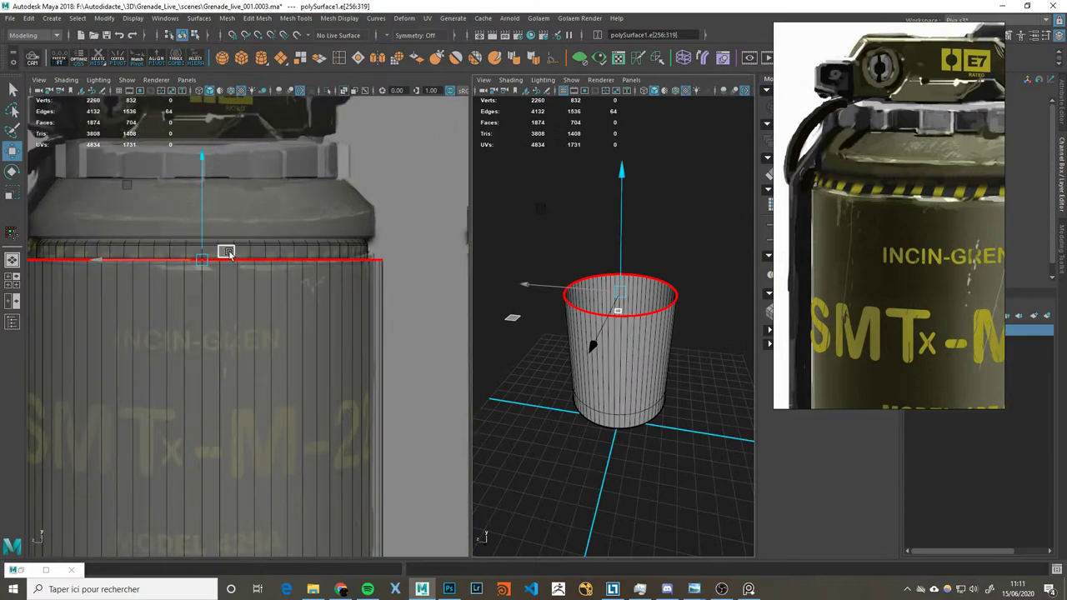
drag(207, 231, 212, 221)
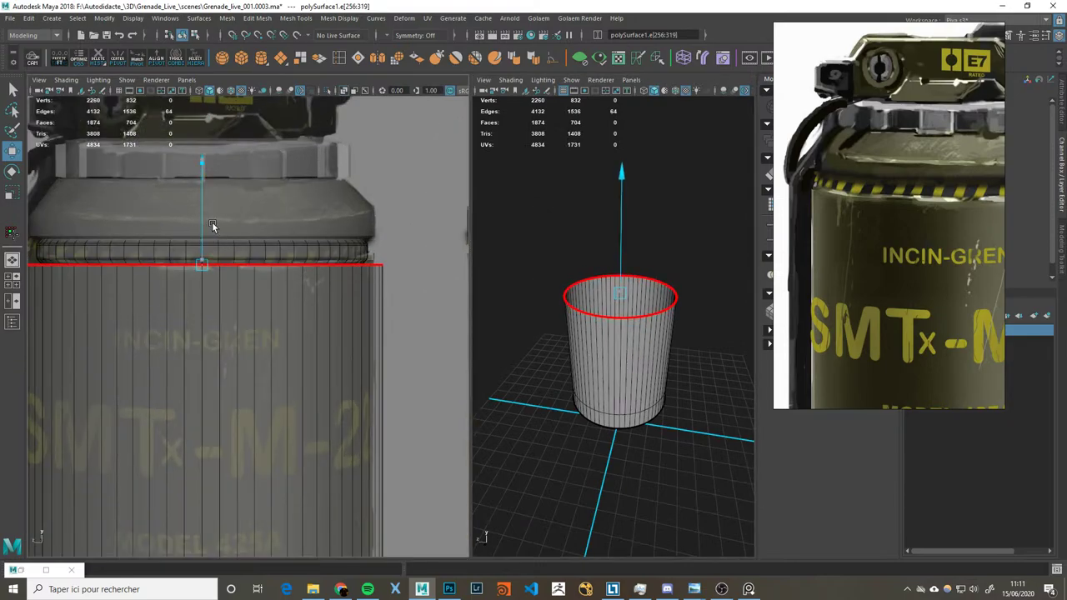
drag(893, 240, 985, 275)
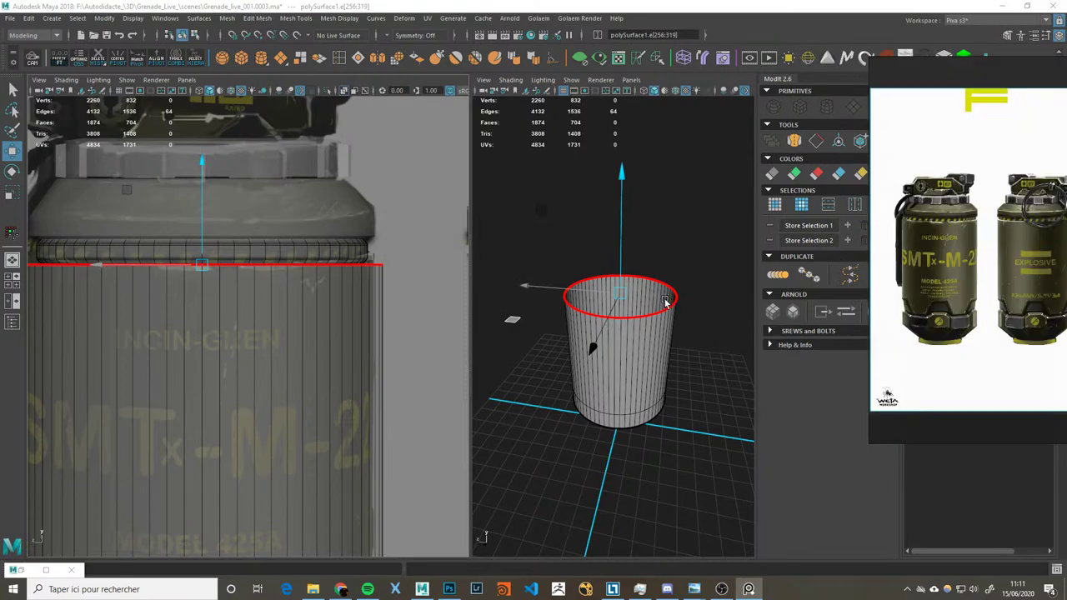
scroll(935, 283, up, 2)
scroll(950, 288, up, 2)
scroll(983, 294, up, 2)
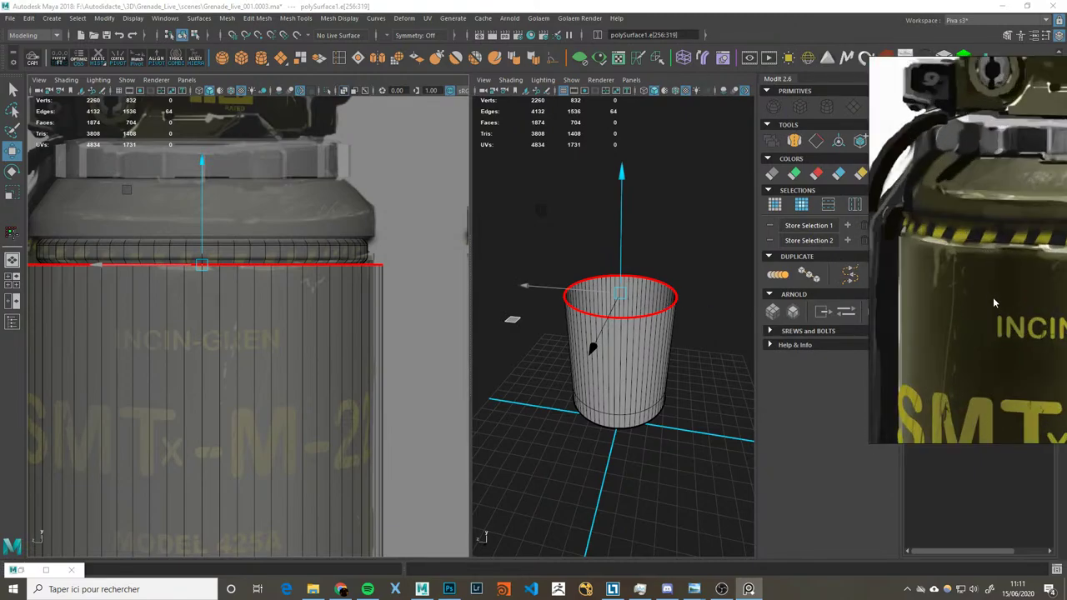
scroll(975, 290, up, 2)
click(533, 339)
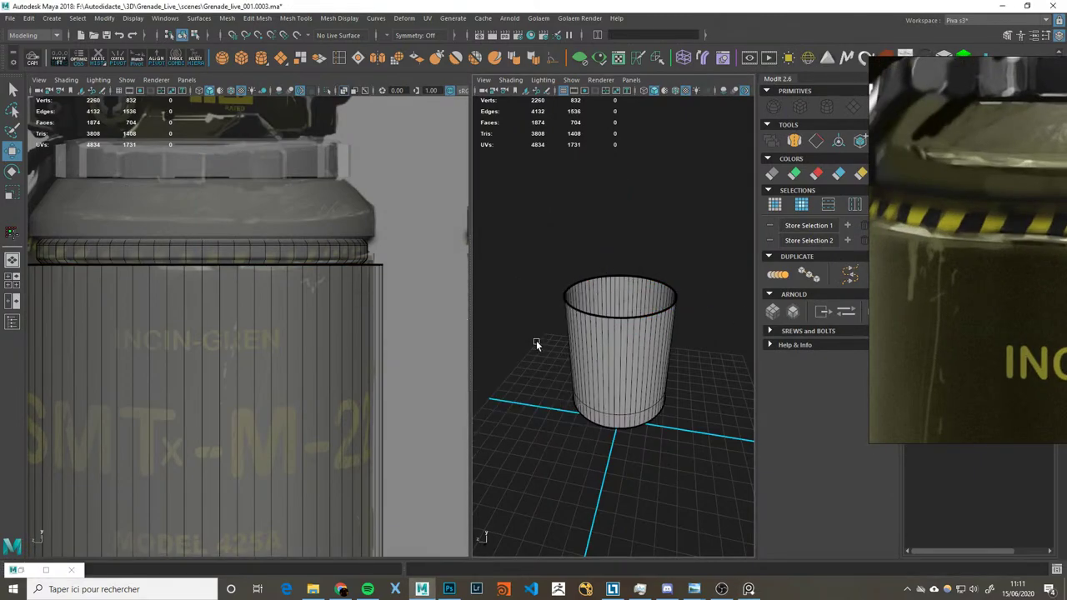
key(space)
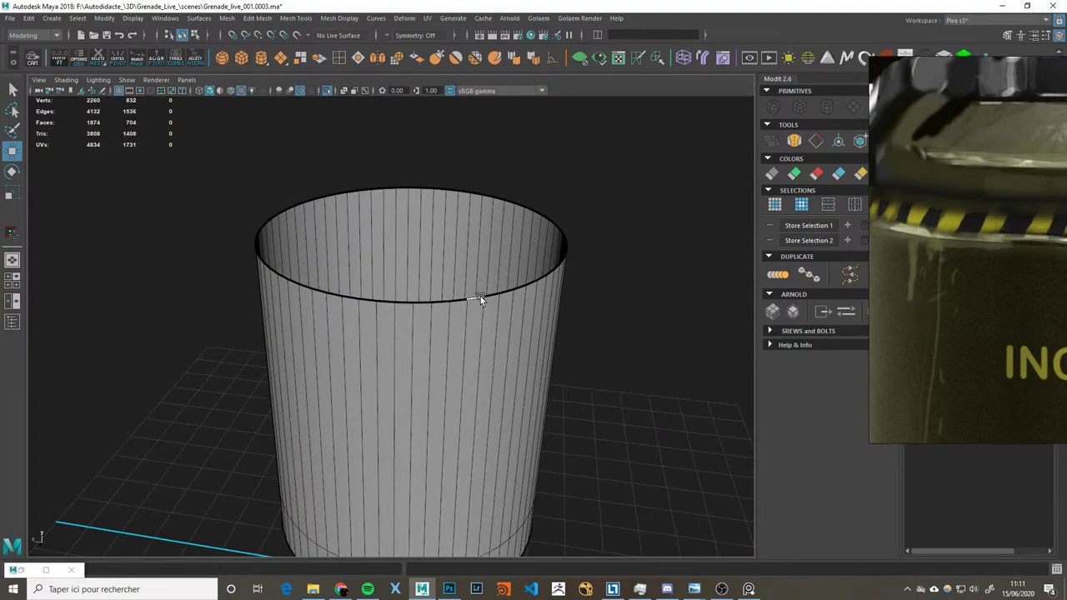
Step: Extrude the top open edge loop inward to form a rim and nudge its height
double_click(480, 296)
key(ctrl+e)
drag(416, 241, 381, 239)
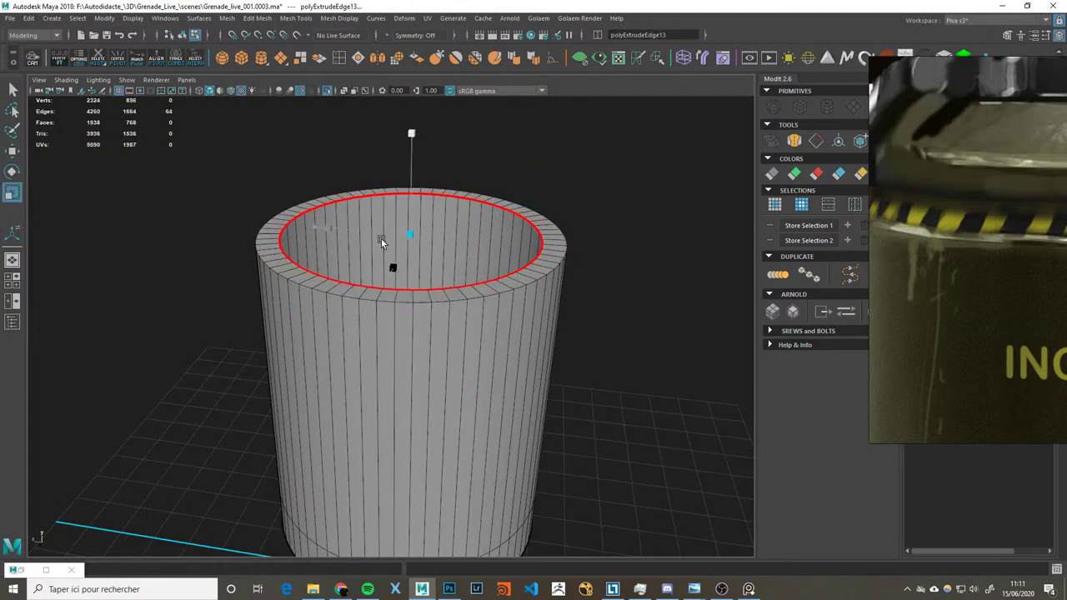
key(w)
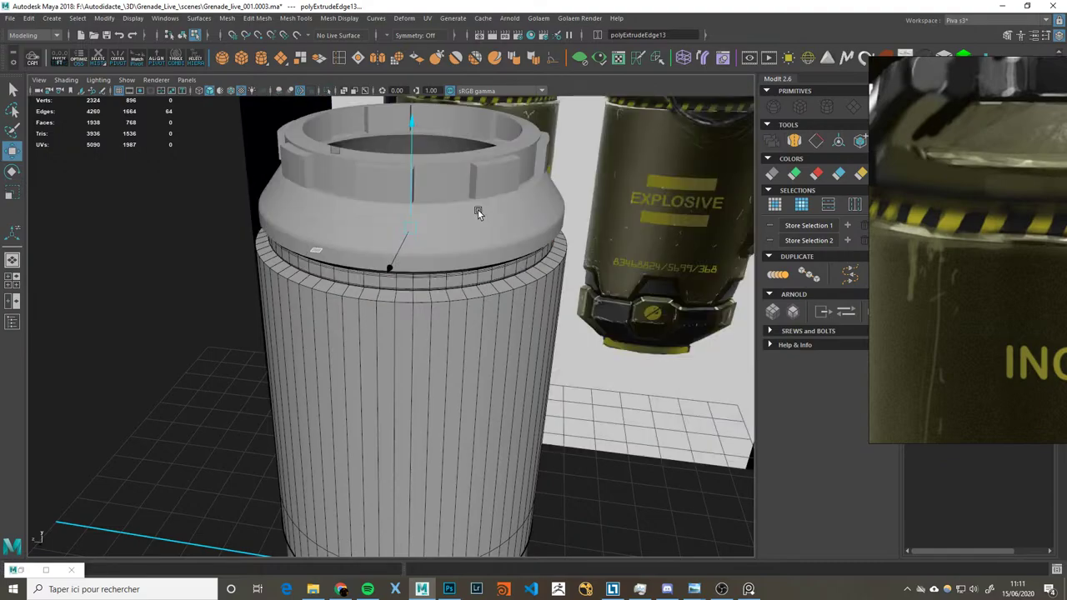
alt+drag(478, 210, 480, 192)
scroll(466, 278, up, 3)
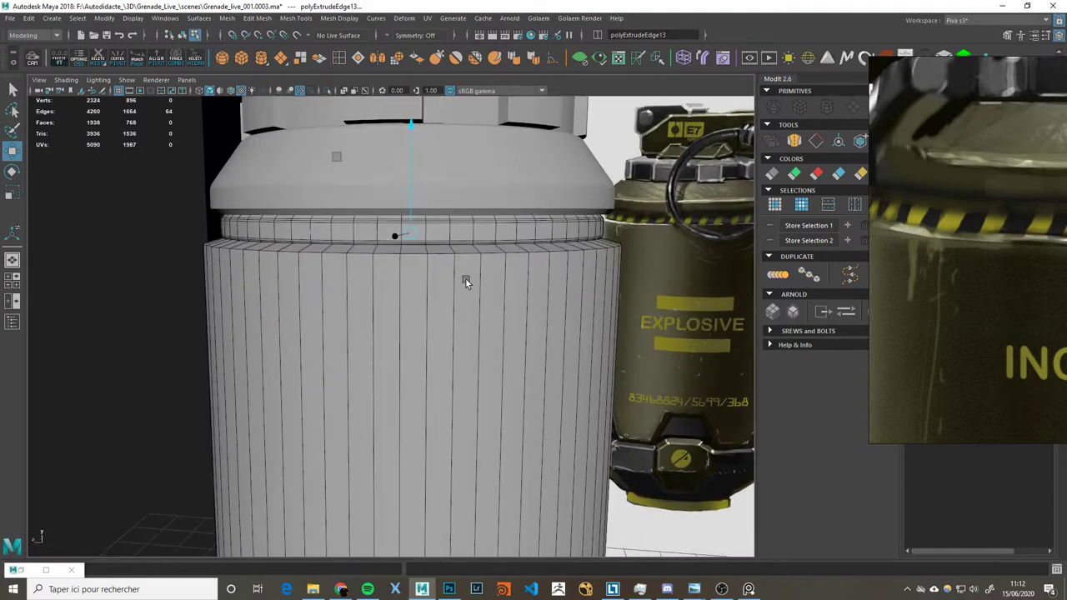
drag(403, 200, 426, 185)
scroll(367, 283, down, 3)
Step: Bevel the body's top edge loop with a 0.38 offset and 4 segments
right_drag(367, 283, 486, 220)
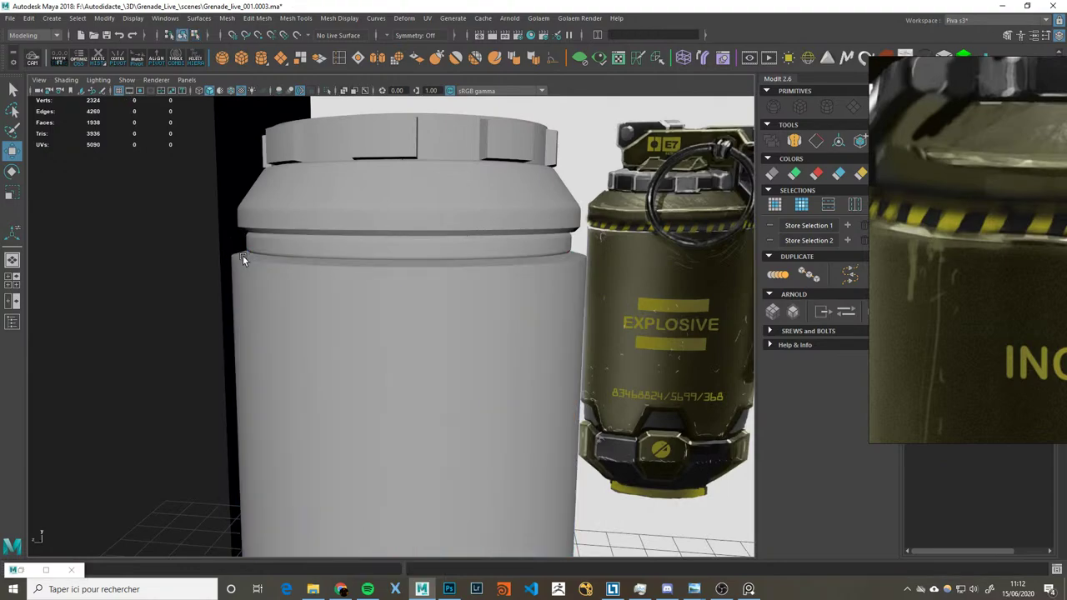
scroll(243, 255, down, 3)
scroll(343, 300, down, 3)
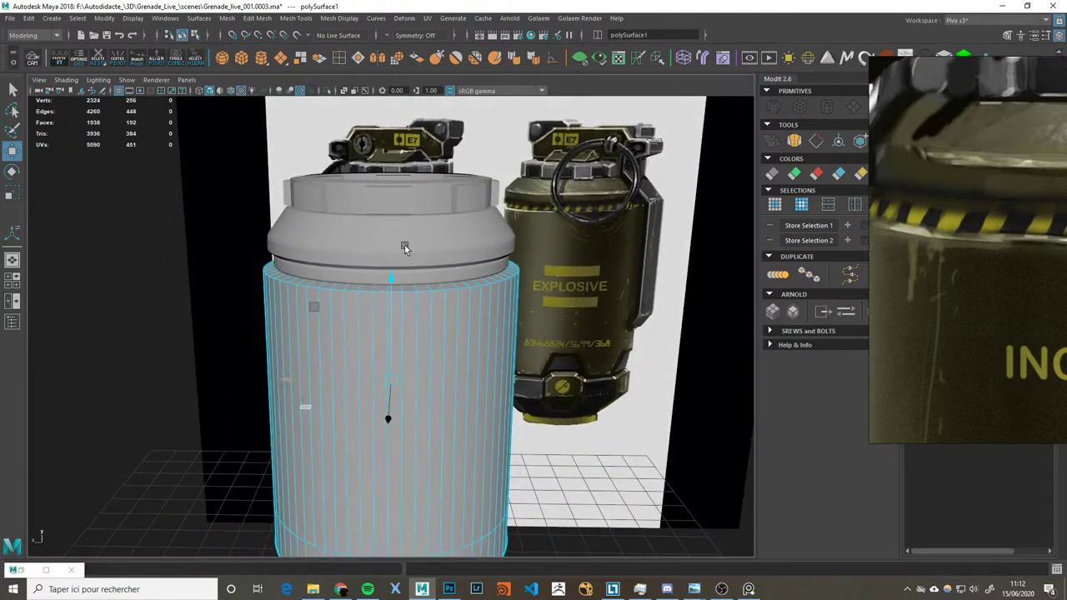
double_click(409, 288)
double_click(412, 291)
key(ctrl+b)
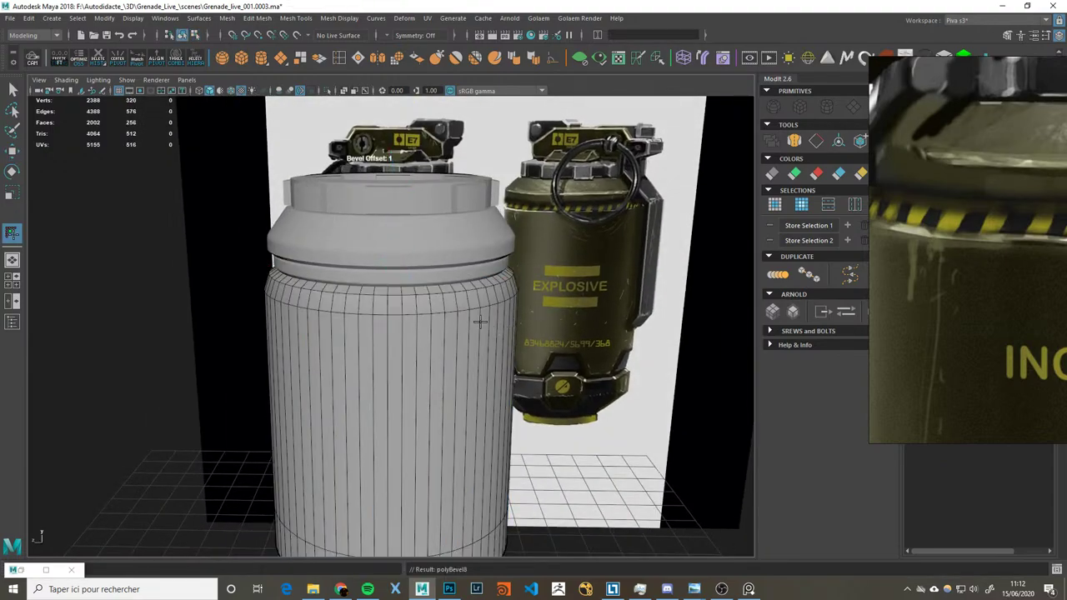
mouse_move(479, 321)
mouse_down()
mouse_move(358, 353)
mouse_move(382, 349)
mouse_up()
drag(432, 228, 458, 237)
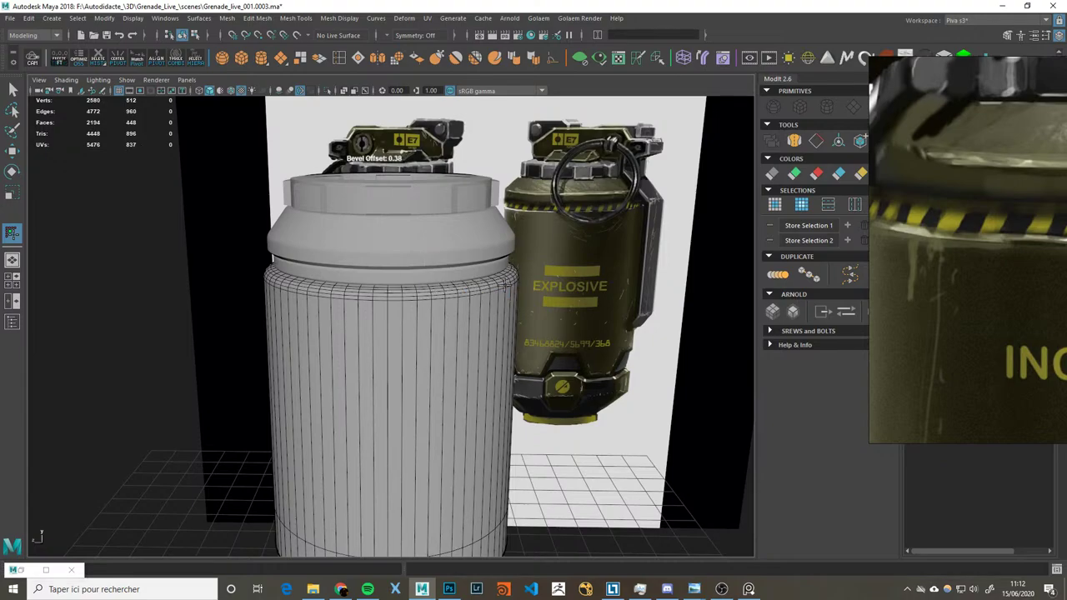
key(q)
Step: Return to object mode and inspect the bevelled body from a new angle
key(F8)
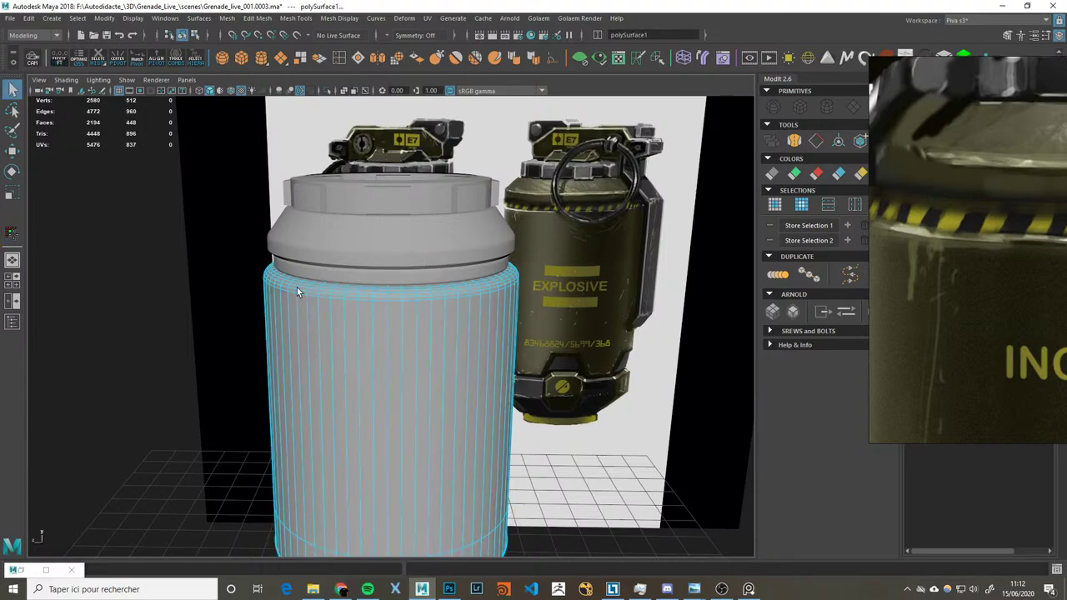
click(218, 288)
alt+drag(218, 288, 239, 281)
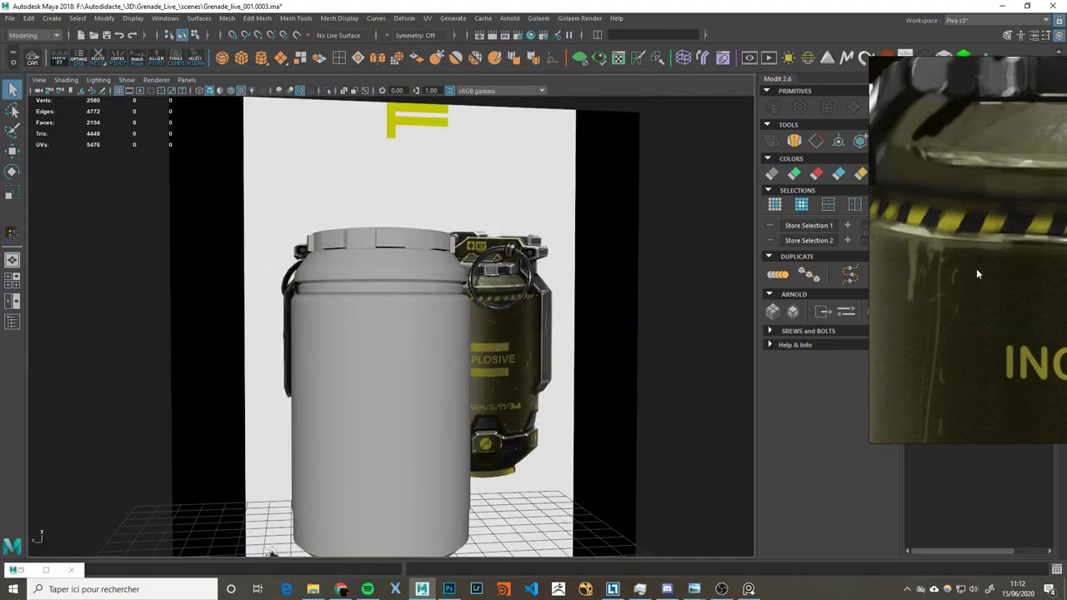
scroll(977, 274, down, 2)
click(438, 316)
scroll(516, 325, up, 3)
click(600, 331)
Step: Undo the recent rim changes on the cylinder body and toggle its isolation
click(456, 313)
key(F10)
key(ctrl+e)
key(ctrl+1)
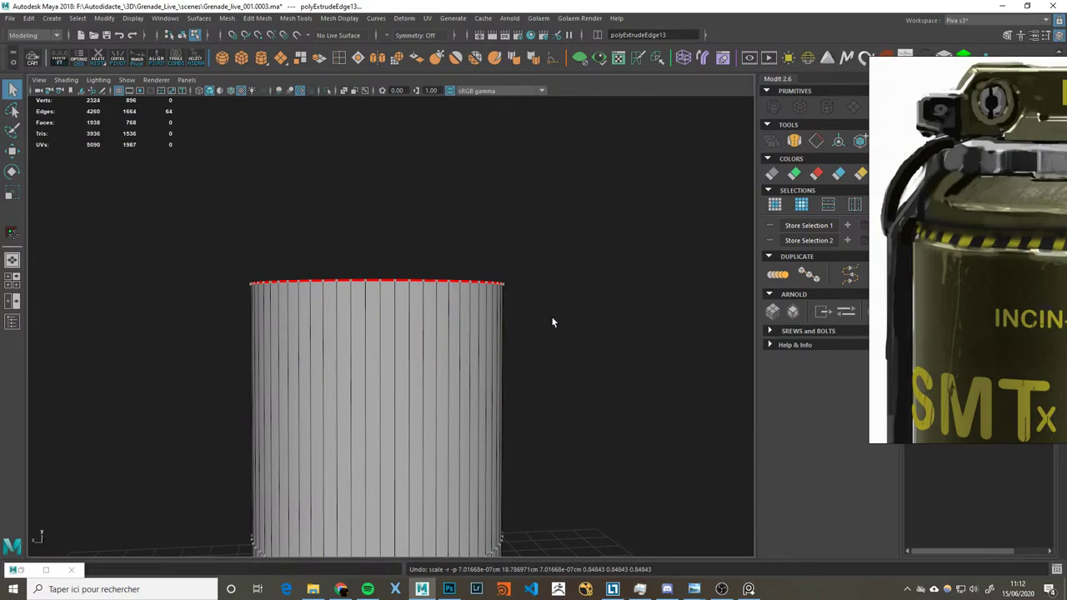
alt+drag(551, 322, 538, 343)
key(ctrl+1)
scroll(473, 310, up, 2)
key(F8)
right_drag(426, 287, 407, 290)
key(w)
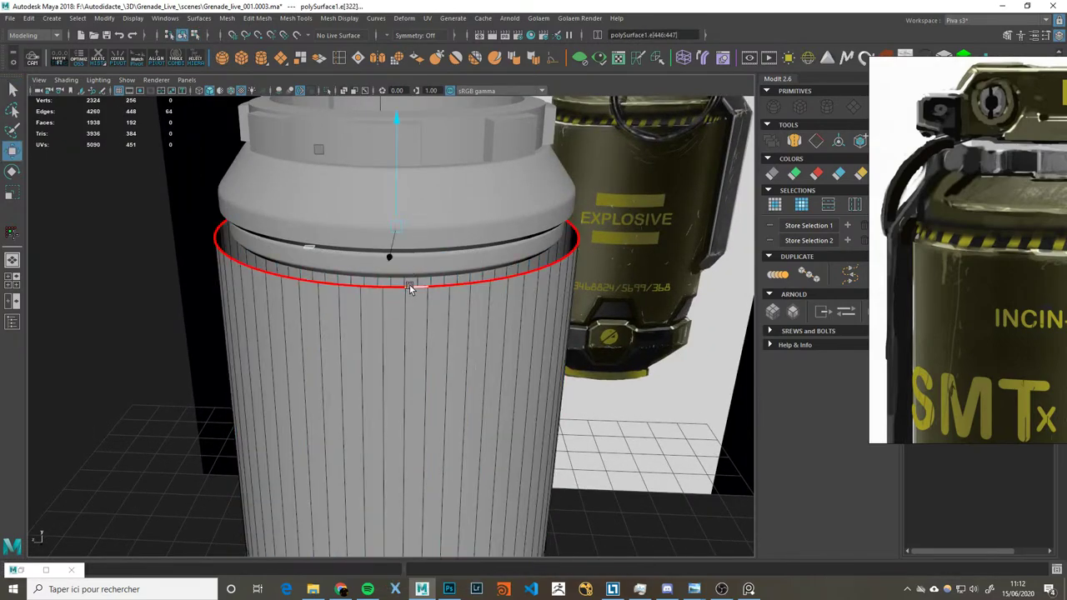
alt+drag(429, 279, 429, 275)
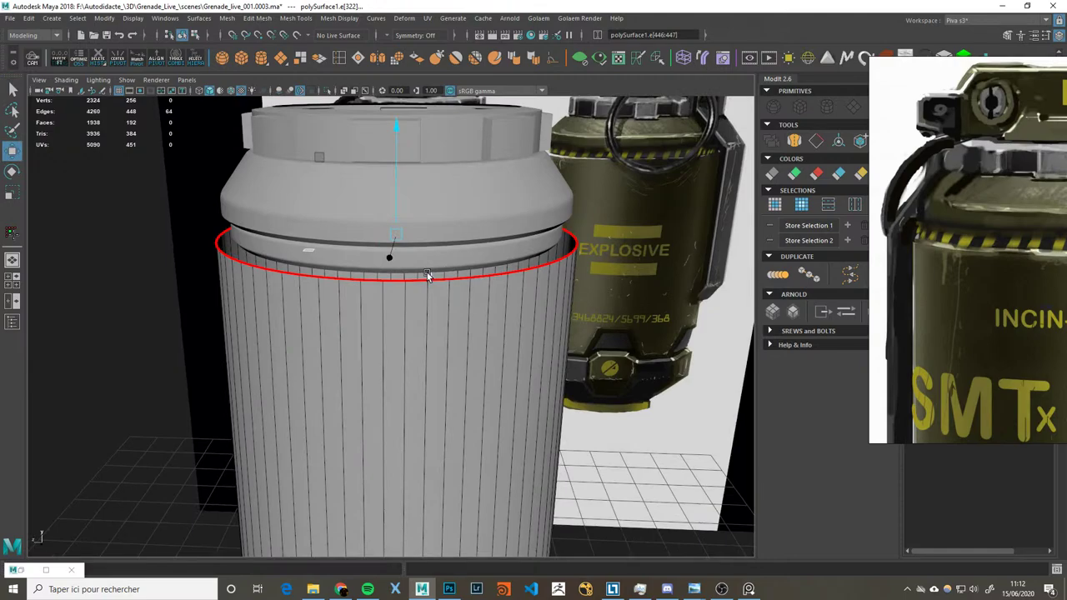
Step: Try selecting the edge loop below the rim and single body faces, then undo
double_click(398, 284)
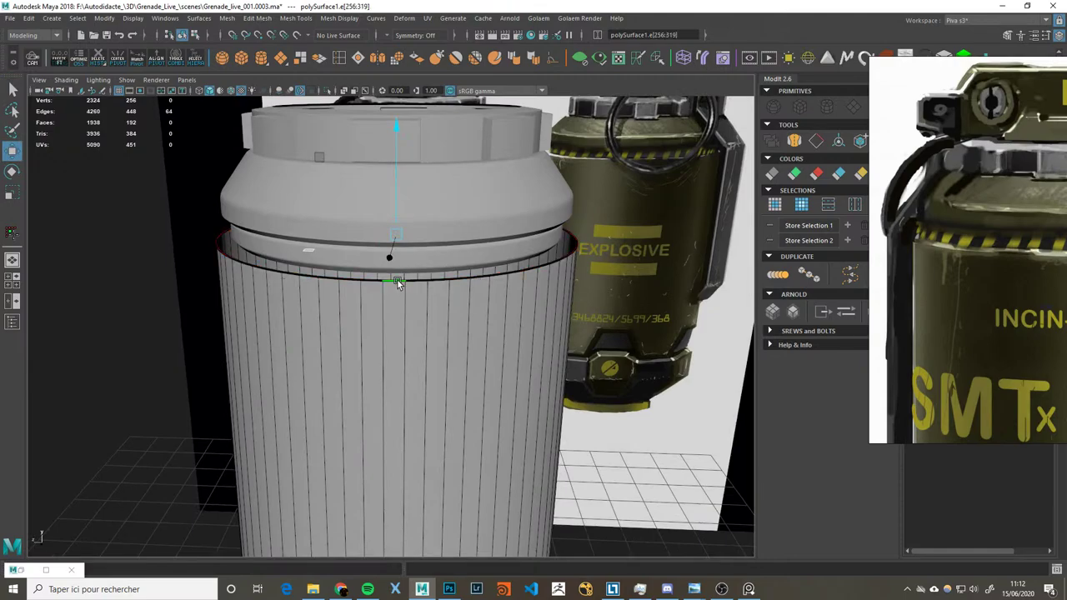
right_drag(409, 247, 407, 275)
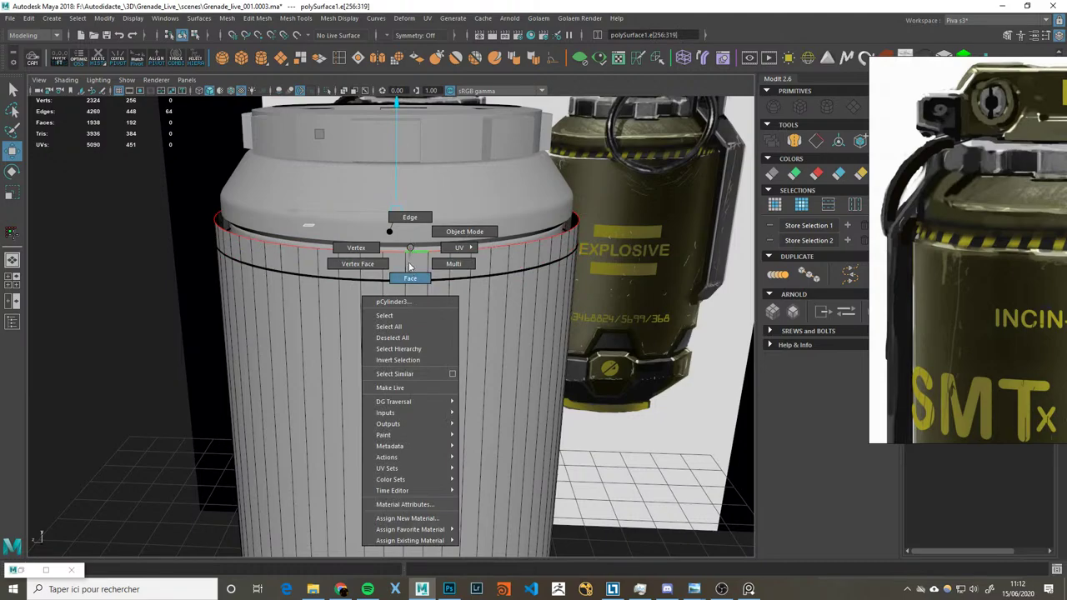
click(416, 264)
scroll(459, 269, down, 3)
key(F8)
scroll(500, 298, down, 2)
scroll(466, 304, down, 2)
right_drag(443, 297, 445, 330)
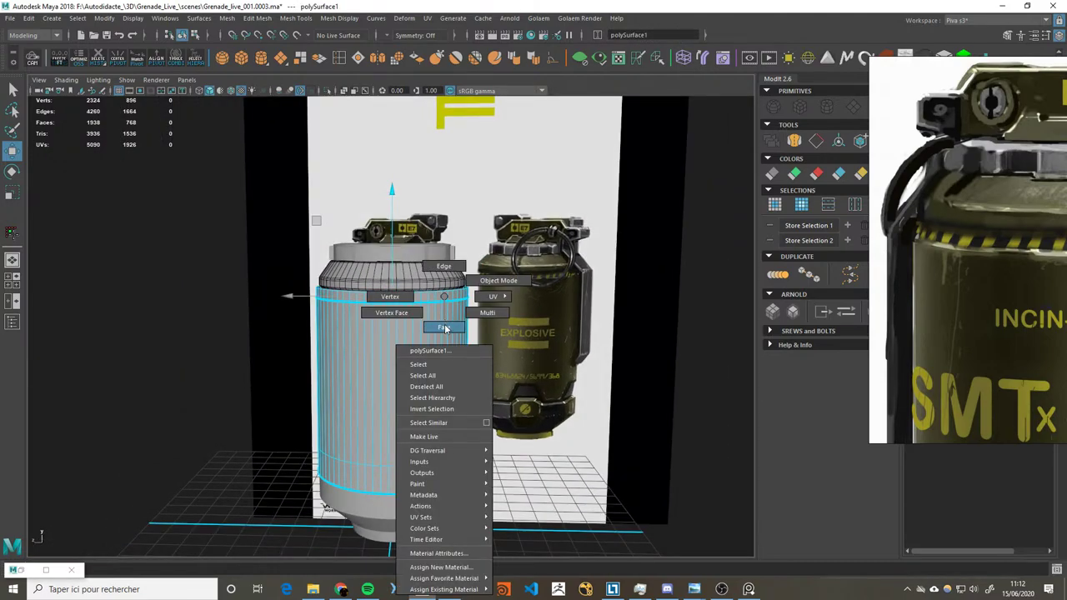
key(ctrl+z)
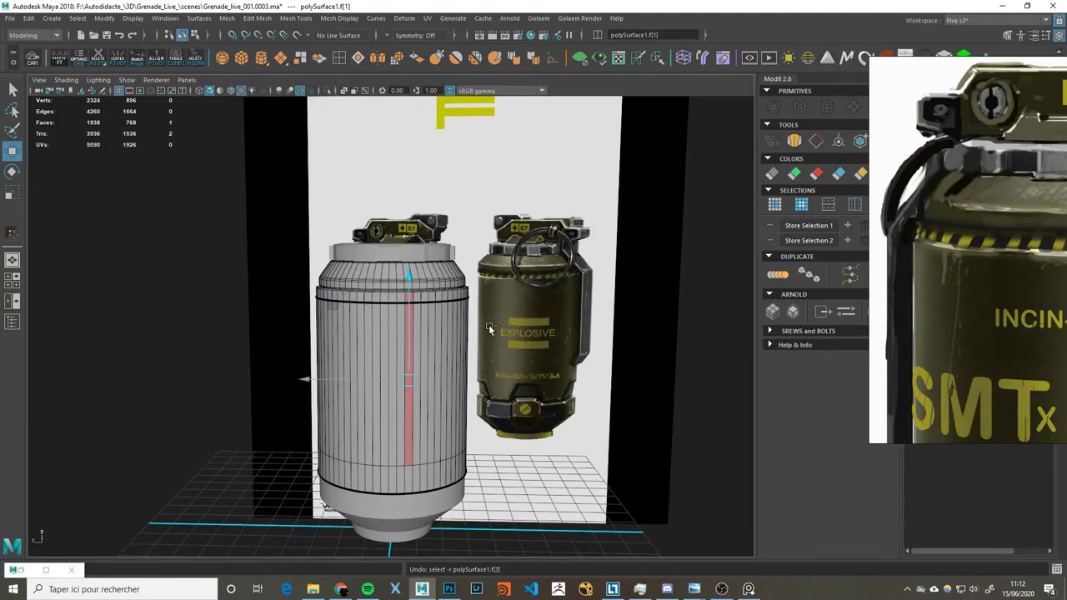
Step: Pull one vertical body edge upward, then undo the change
click(414, 310)
scroll(428, 298, up, 3)
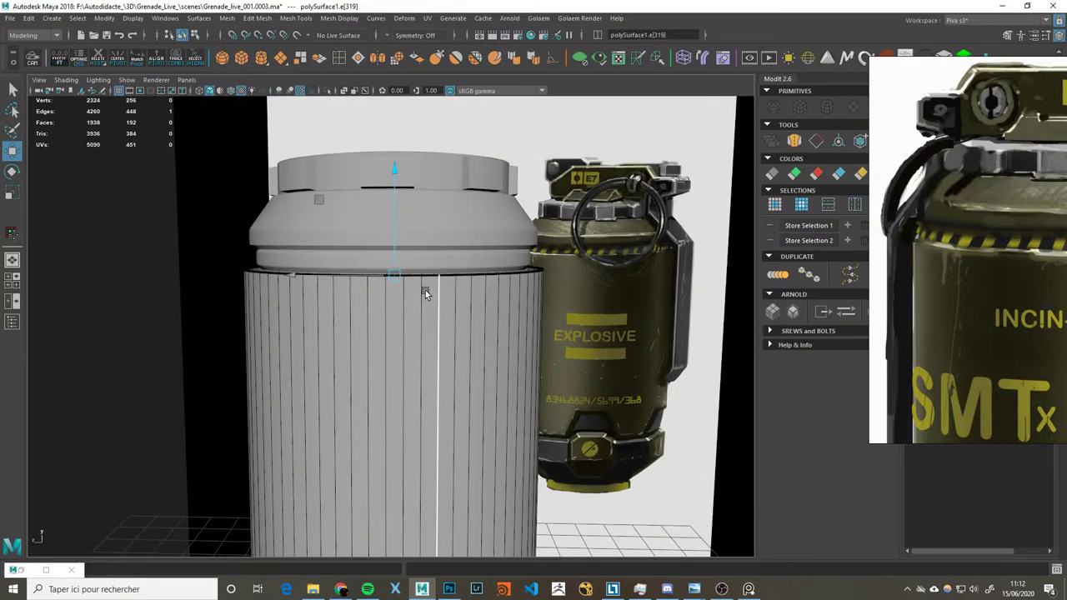
drag(394, 241, 394, 225)
mouse_move(446, 286)
alt+mouse_down()
mouse_move(438, 318)
mouse_move(557, 353)
alt+mouse_up()
key(ctrl+z)
key(ctrl+z)
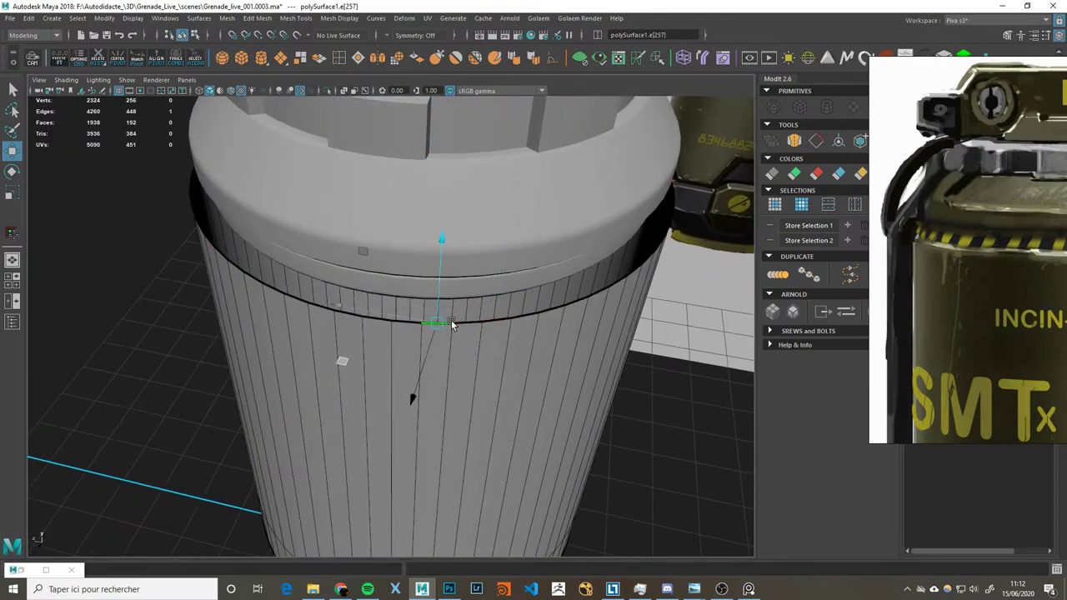
Step: Isolate and frame the cylinder, attempt a top rim extrusion, then undo it
key(F8)
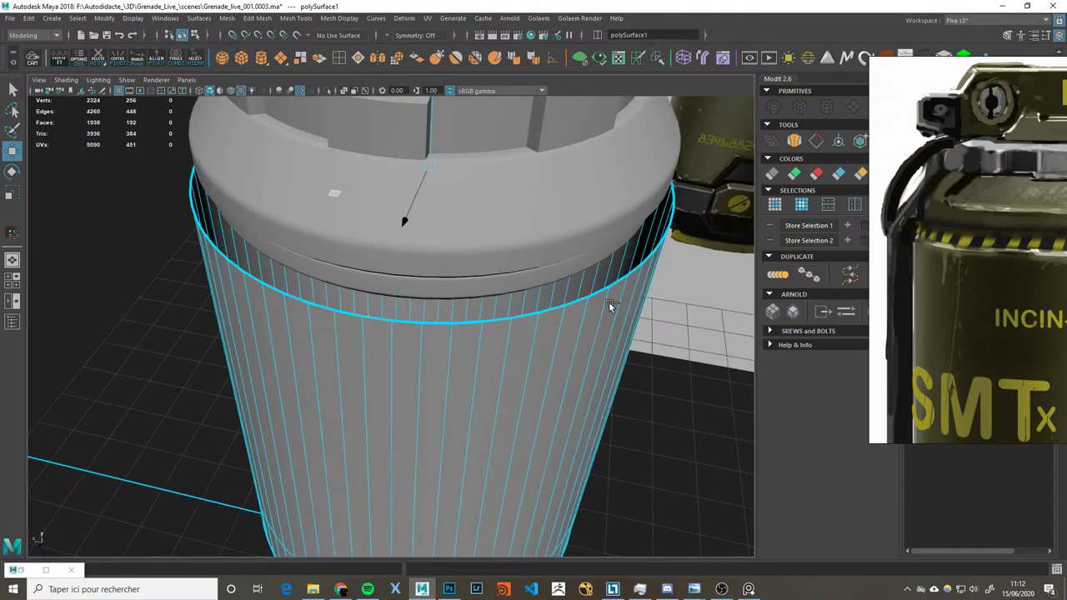
key(ctrl+1)
key(f)
key(F10)
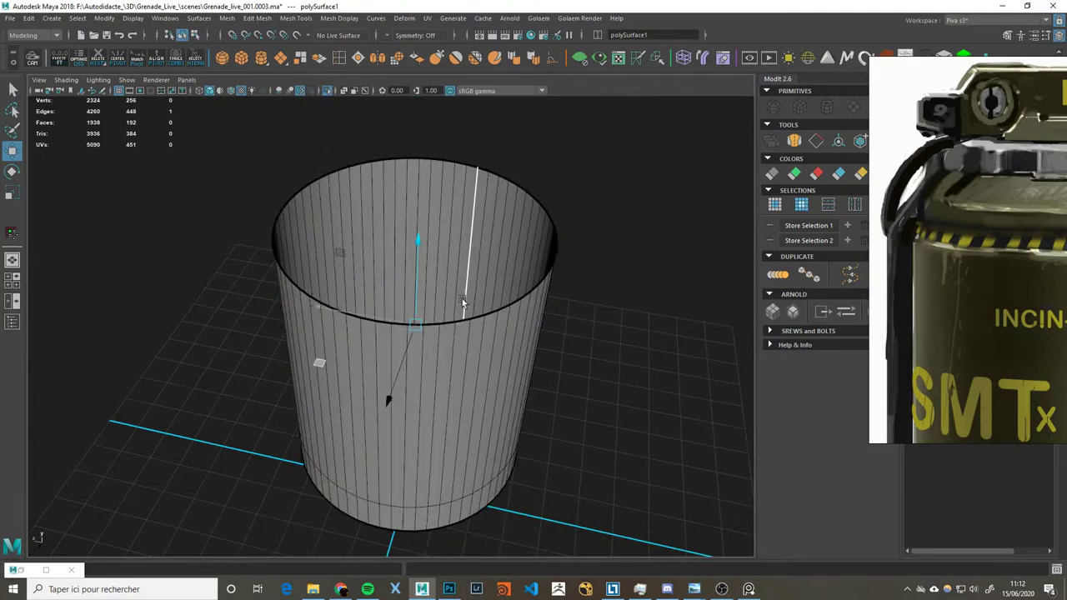
alt+drag(433, 275, 423, 234)
key(ctrl+e)
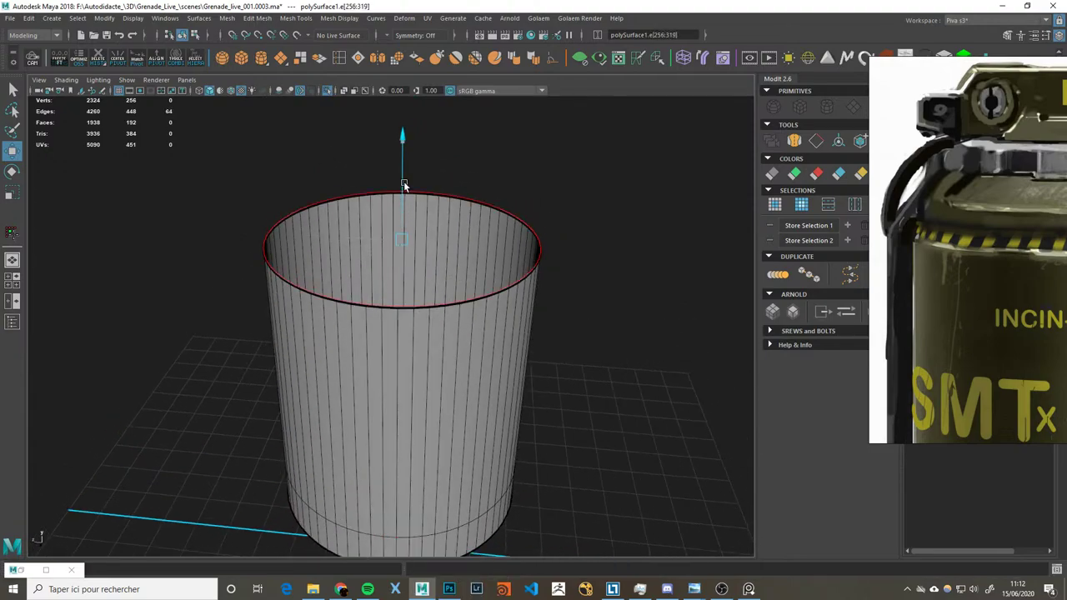
shift+right_drag(440, 257, 415, 293)
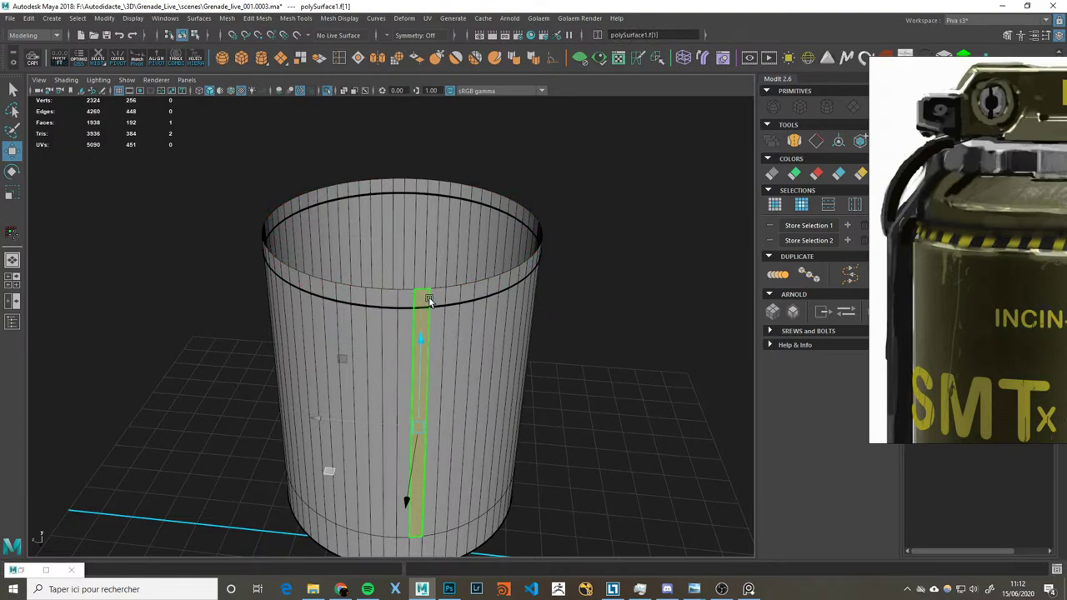
key(ctrl+z)
key(ctrl+z)
key(ctrl+z)
key(ctrl+z)
key(ctrl+z)
key(ctrl+z)
key(ctrl+z)
key(ctrl+z)
key(ctrl+z)
key(ctrl+z)
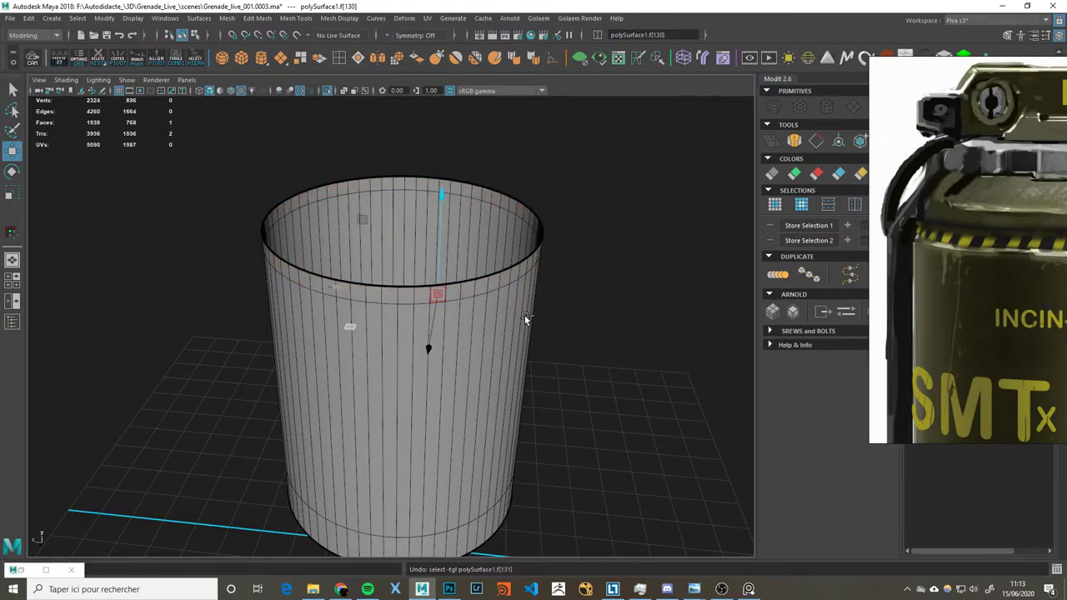
click(449, 299)
key(ctrl+z)
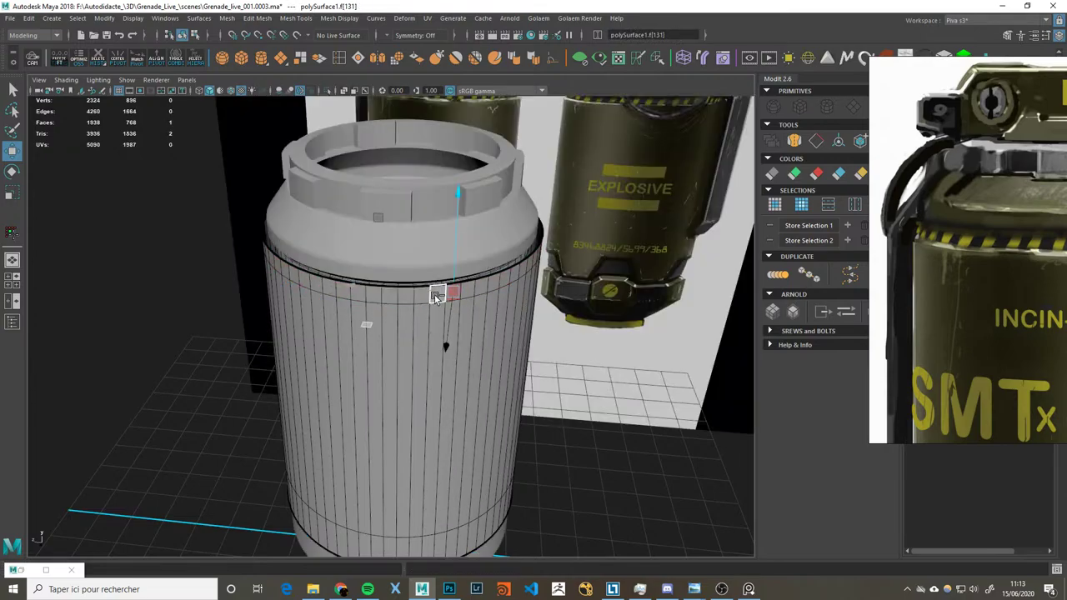
Step: Extrude the top rim edge loop again just below the cap
scroll(441, 314, up, 5)
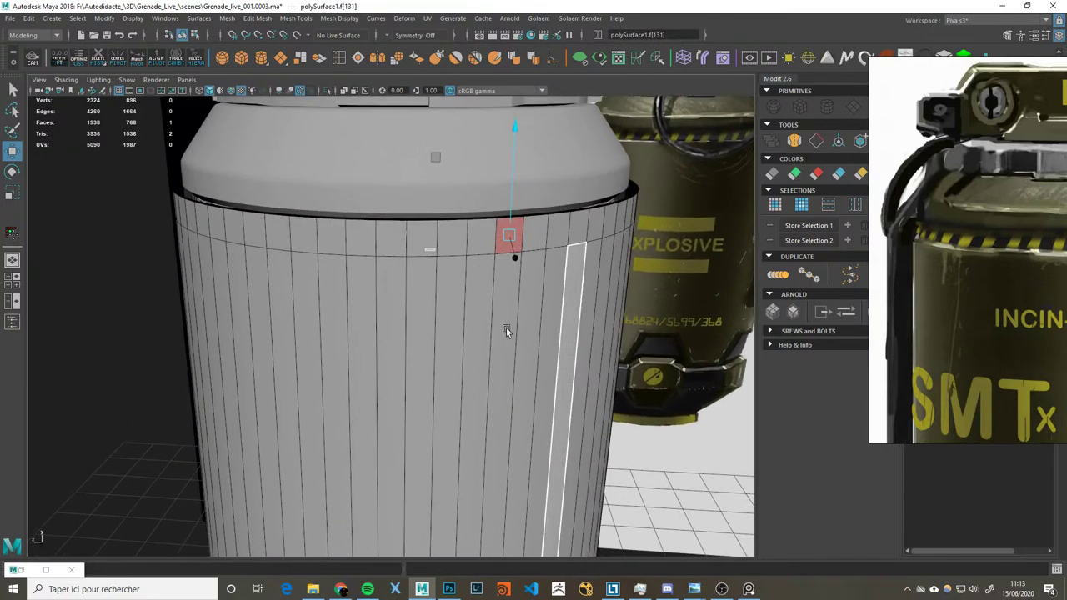
key(space)
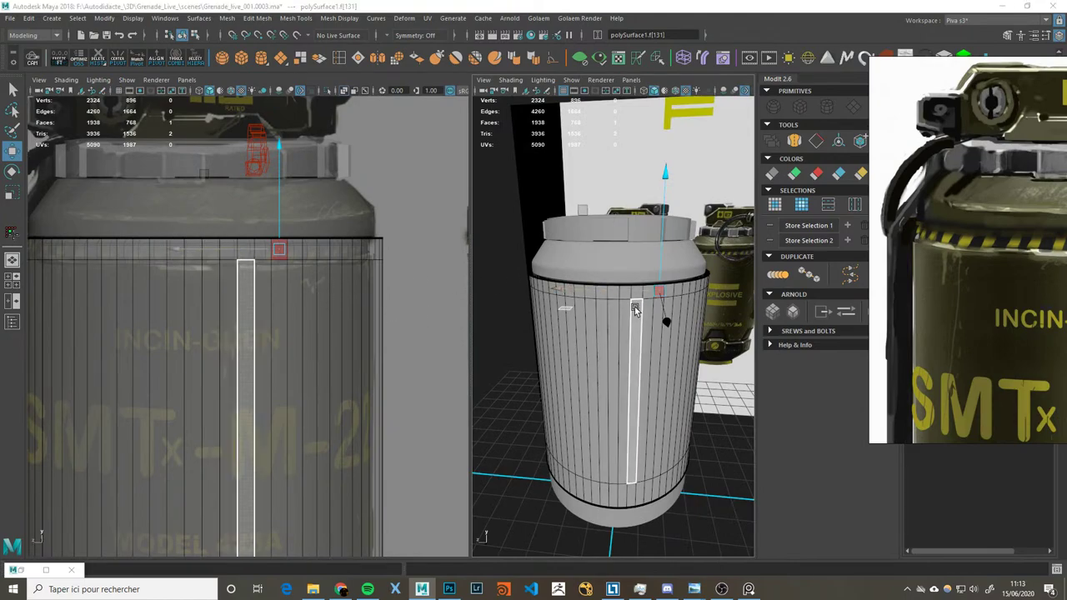
key(space)
mouse_move(550, 314)
alt+mouse_down()
mouse_move(580, 316)
mouse_move(504, 297)
alt+mouse_up()
key(F10)
double_click(460, 215)
alt+drag(460, 215, 463, 241)
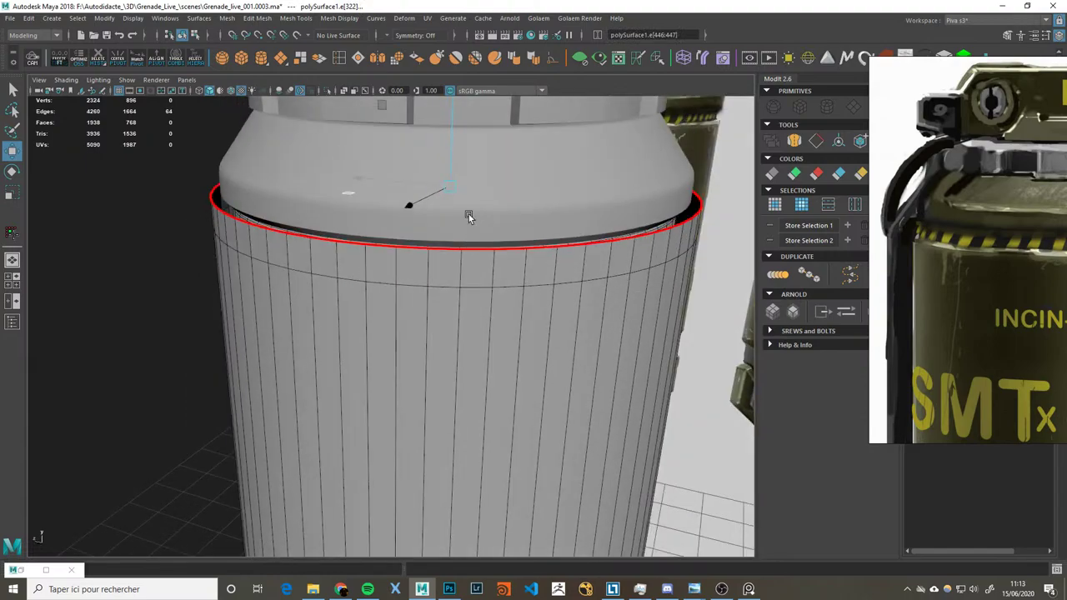
key(ctrl+e)
key(r)
drag(432, 189, 451, 185)
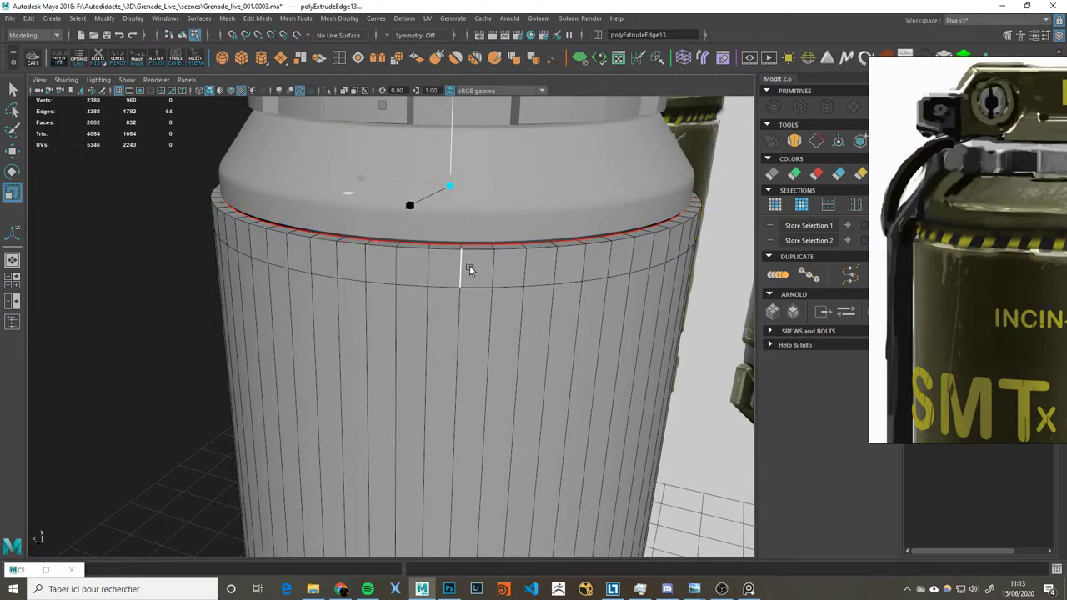
double_click(454, 288)
key(ctrl+Delete)
double_click(437, 244)
scroll(488, 269, down, 3)
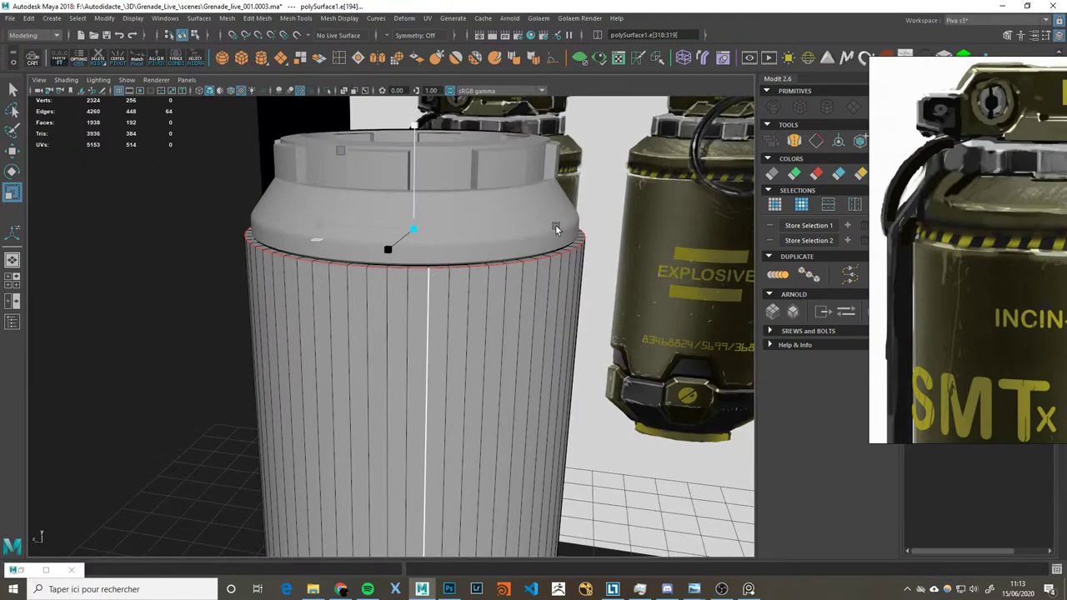
key(F8)
key(ctrl+1)
alt+drag(565, 238, 493, 269)
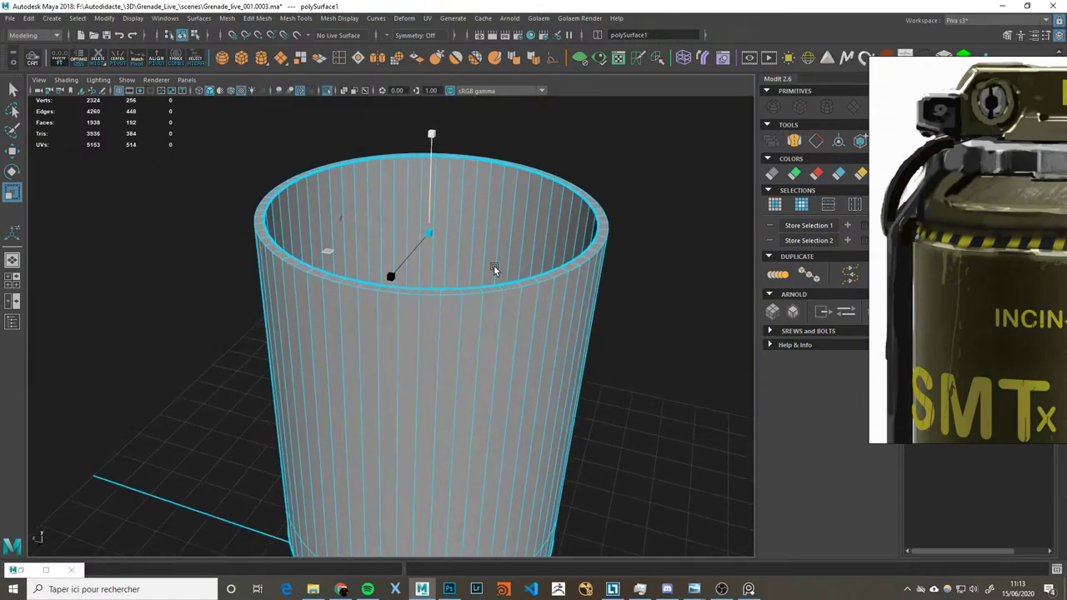
key(F8)
double_click(441, 294)
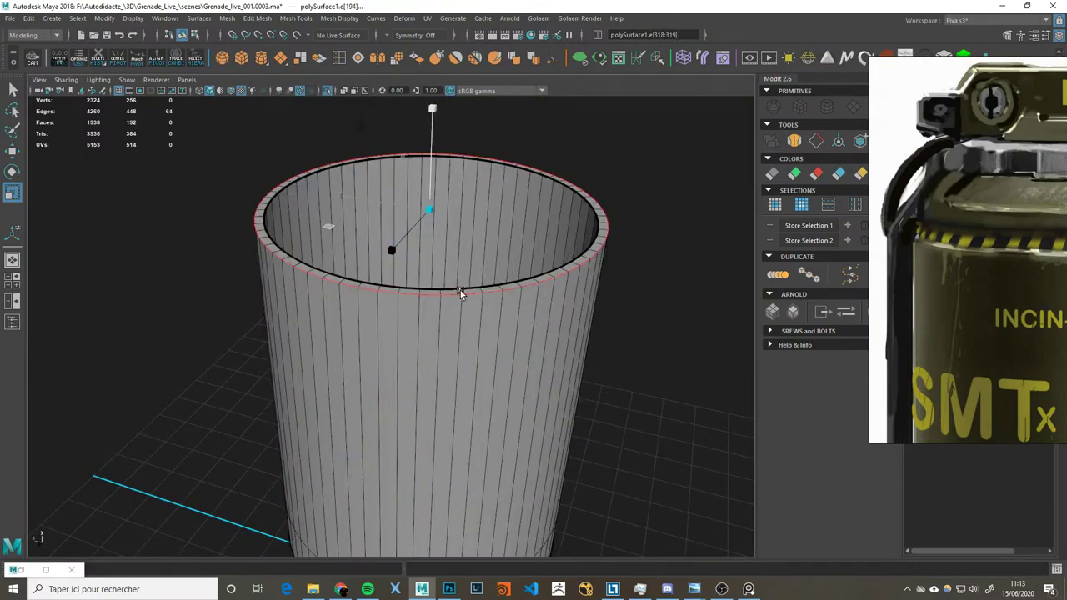
key(ctrl+b)
mouse_move(456, 297)
middle_down()
mouse_move(450, 305)
mouse_move(477, 302)
middle_up()
scroll(992, 270, up, 2)
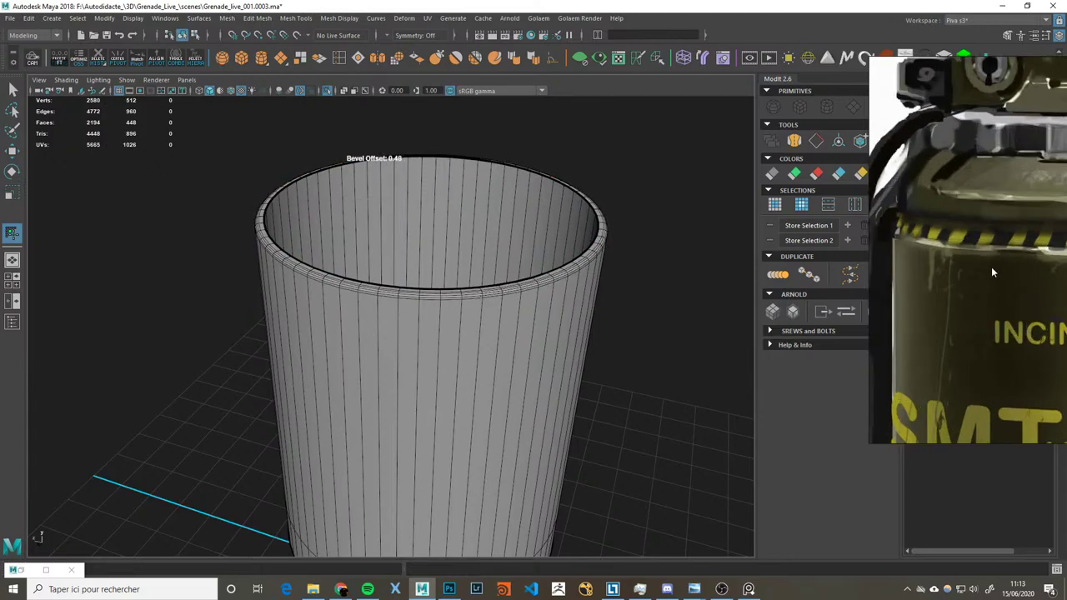
key(ctrl+1)
middle_drag(474, 317, 501, 316)
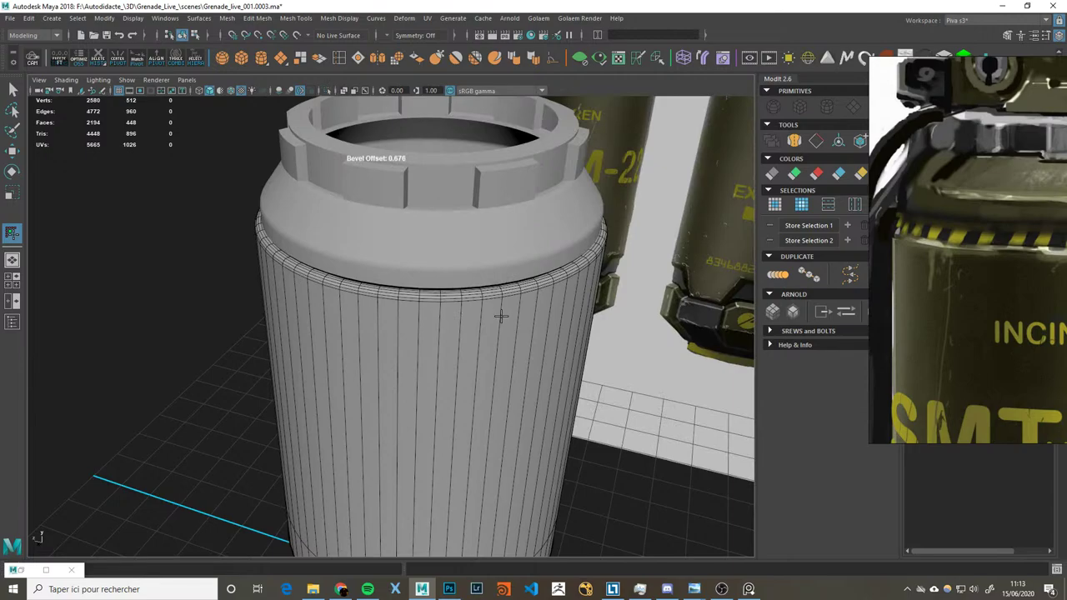
key(q)
right_drag(456, 305, 563, 265)
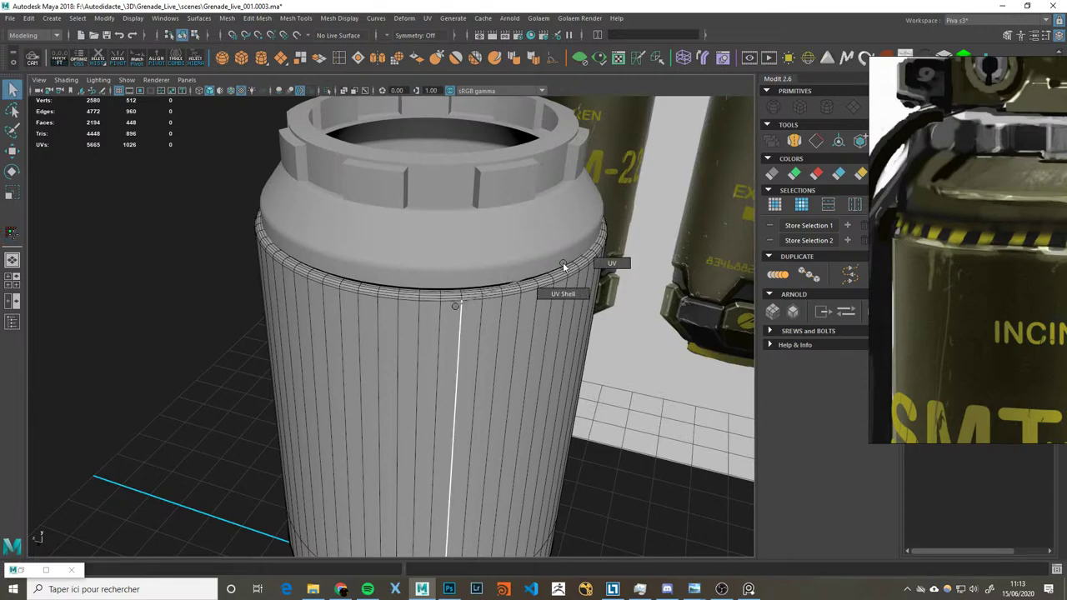
right_drag(451, 303, 458, 273)
key(f)
alt+drag(641, 301, 532, 351)
scroll(531, 350, up, 5)
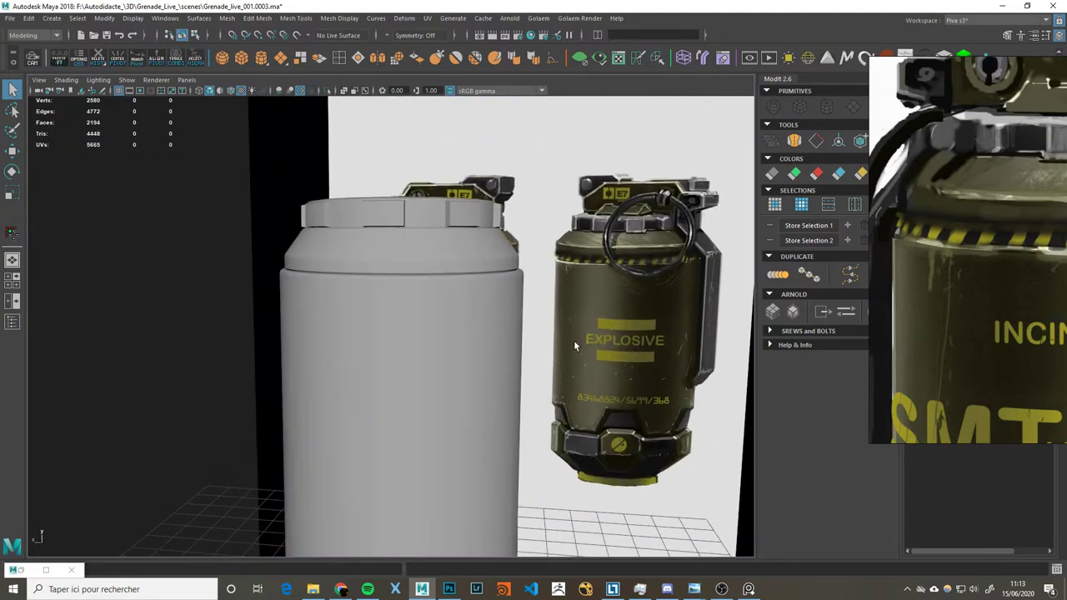
scroll(424, 288, up, 3)
click(422, 253)
alt+drag(495, 256, 529, 270)
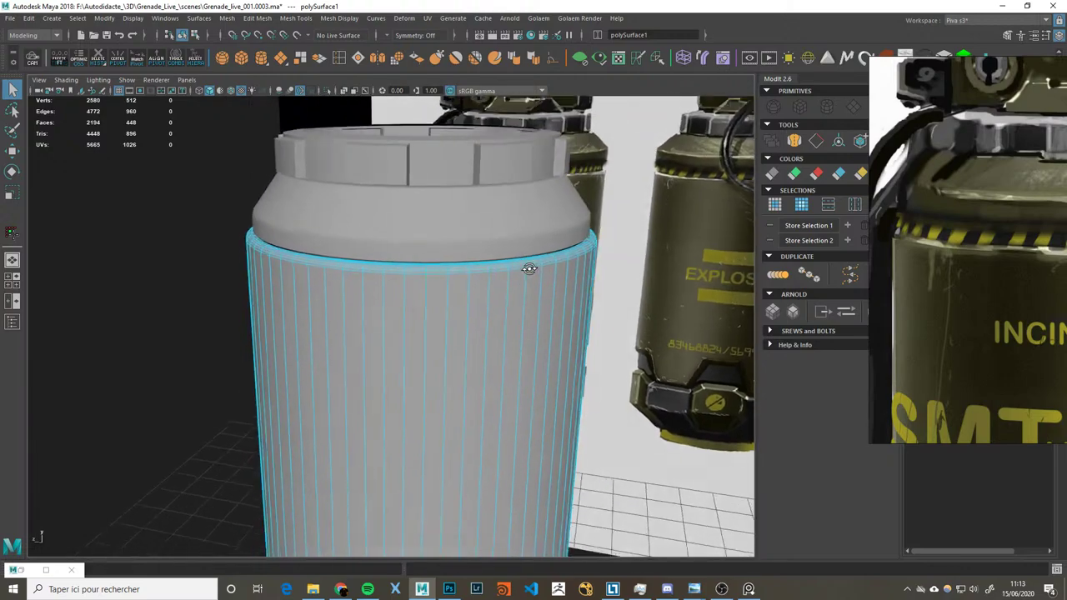
key(ctrl+1)
key(ctrl+1)
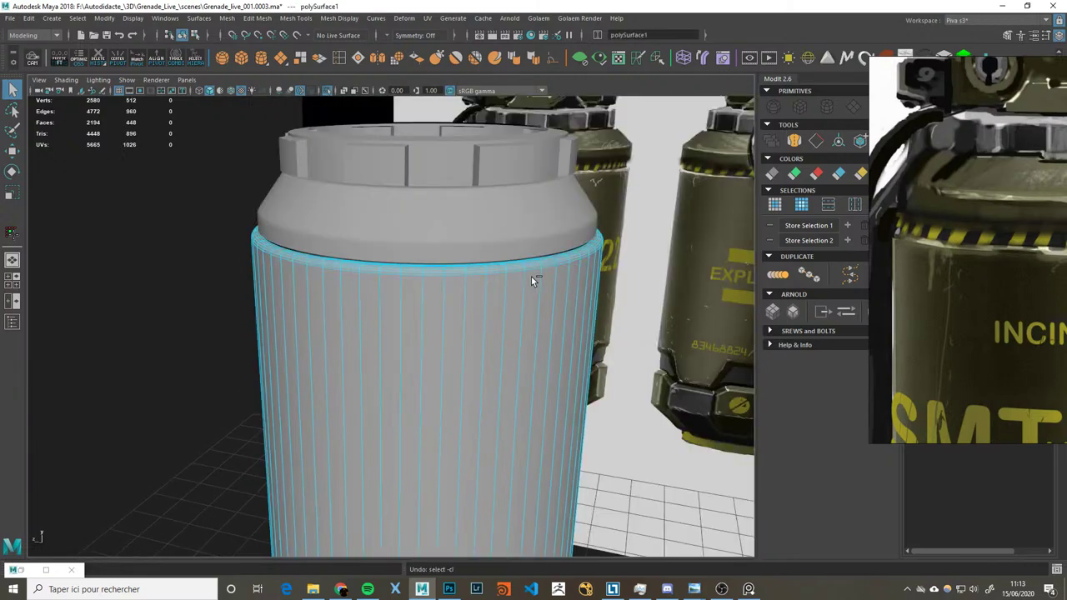
key(F10)
key(ctrl+1)
double_click(530, 277)
key(ctrl+1)
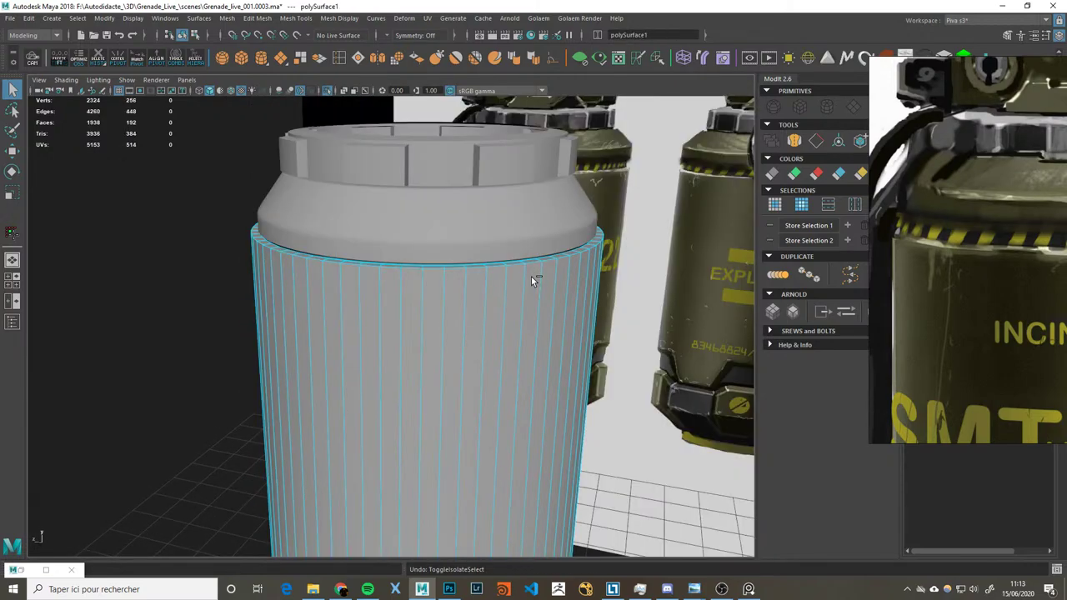
click(575, 275)
double_click(575, 275)
key(ctrl+Delete)
key(ctrl+1)
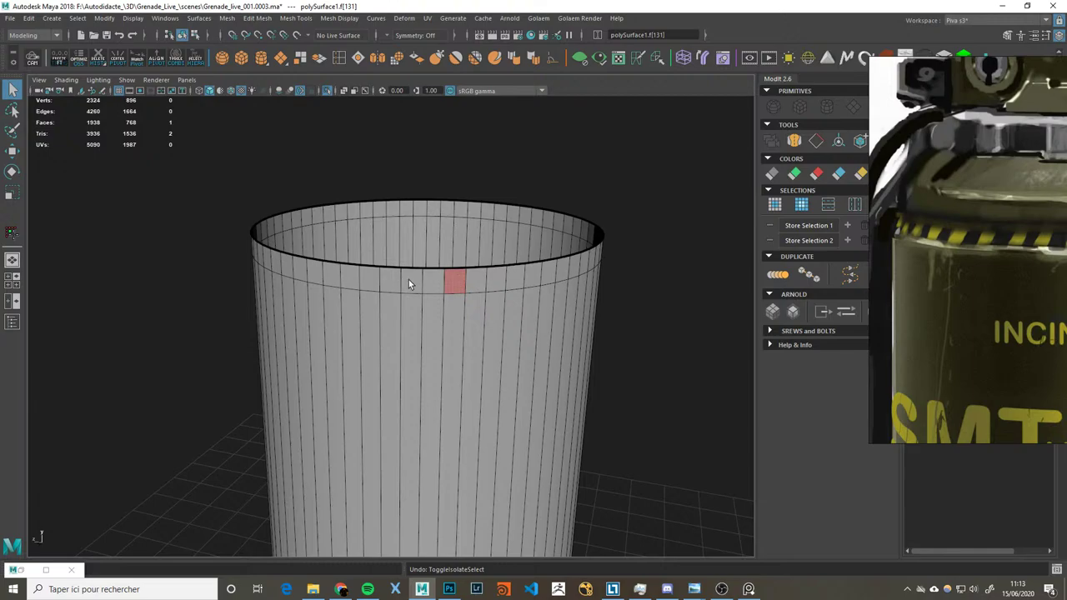
Step: Show the surrounding objects and lower the body so its top sits under the cap
key(F8)
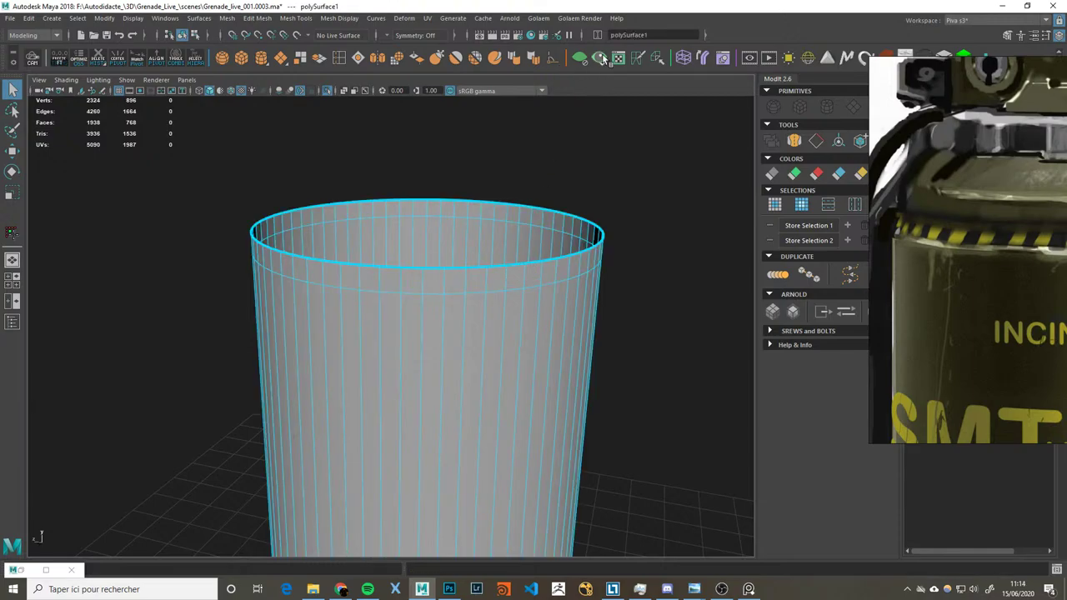
key(ctrl+1)
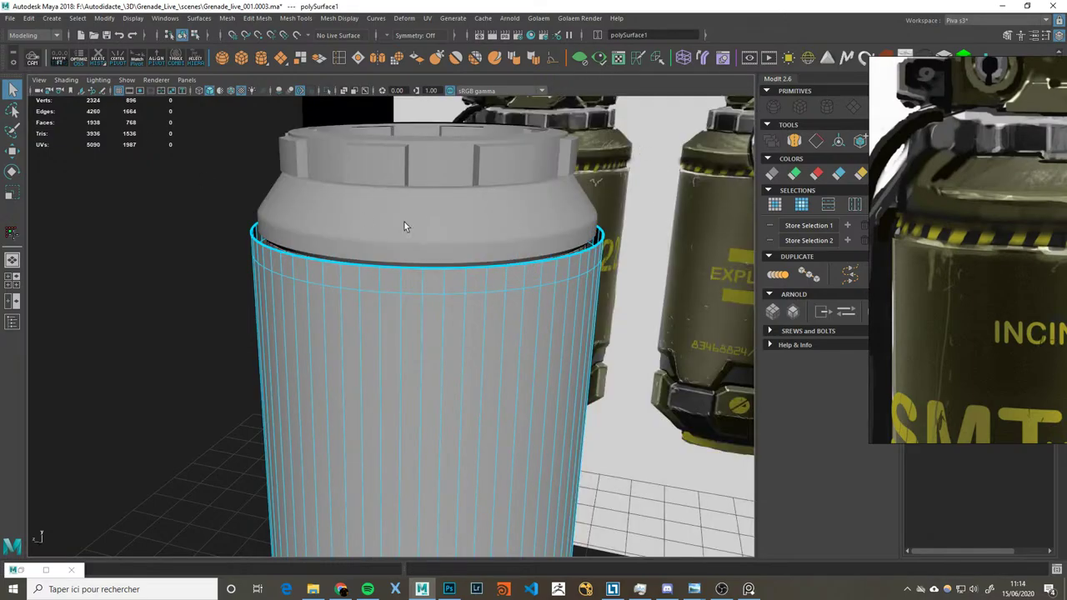
key(w)
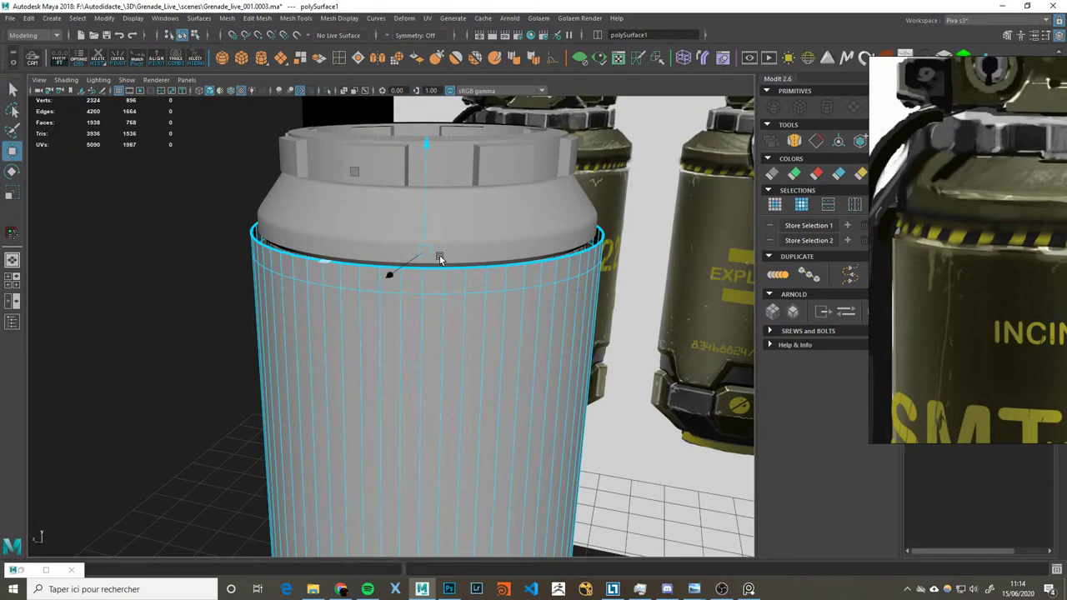
drag(421, 216, 426, 249)
Step: Delete the ring of faces at the top of the body
right_drag(441, 284, 439, 309)
double_click(456, 279)
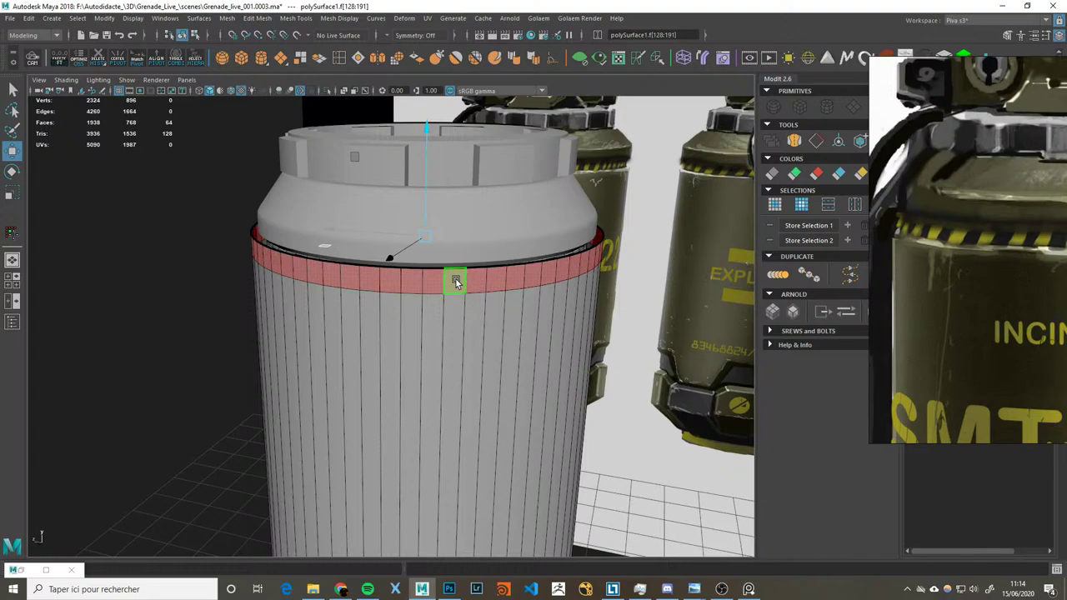
key(Delete)
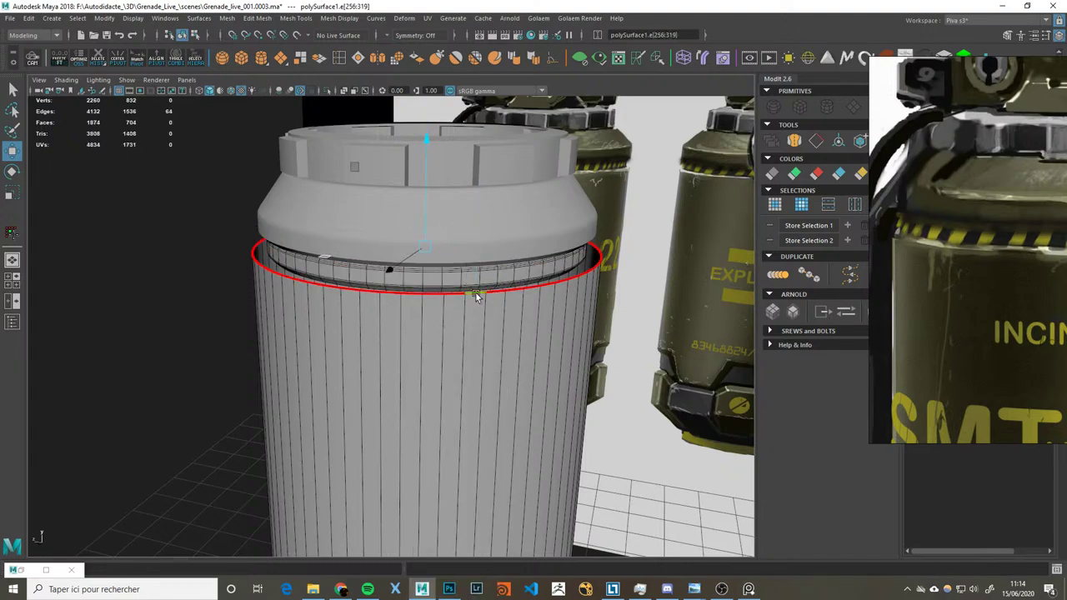
drag(424, 246, 467, 262)
key(ctrl+z)
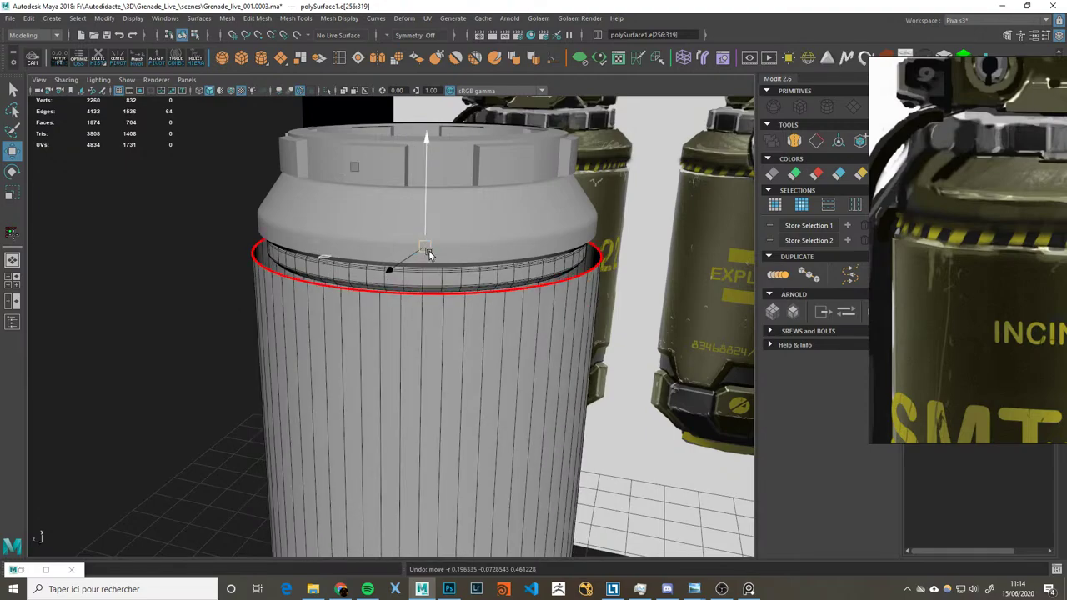
Step: Extrude the top edge loop and scale it inward under the cap
key(ctrl+e)
key(r)
drag(416, 245, 411, 251)
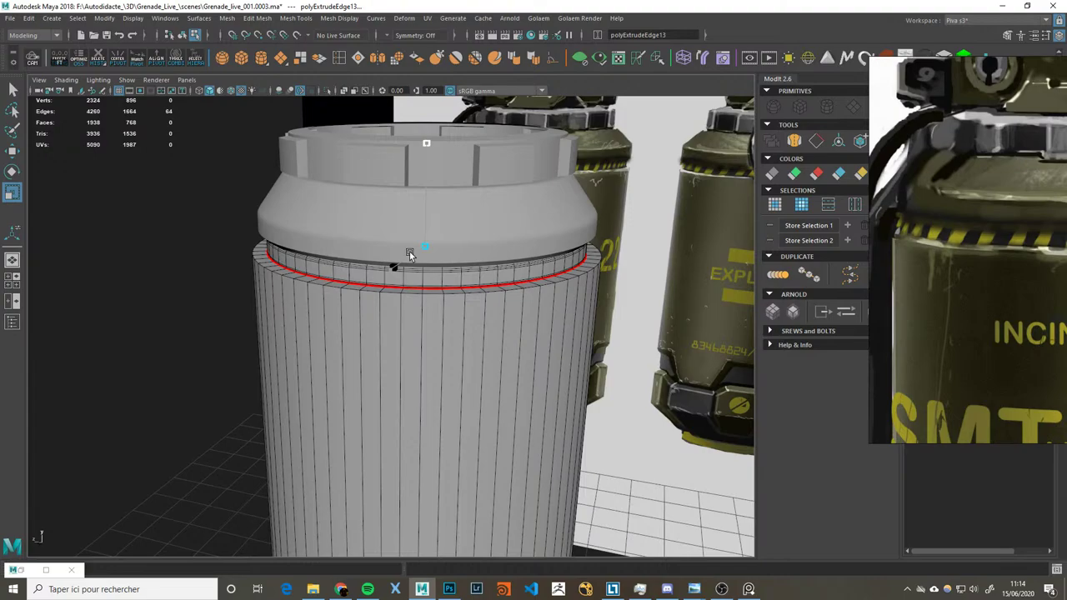
key(q)
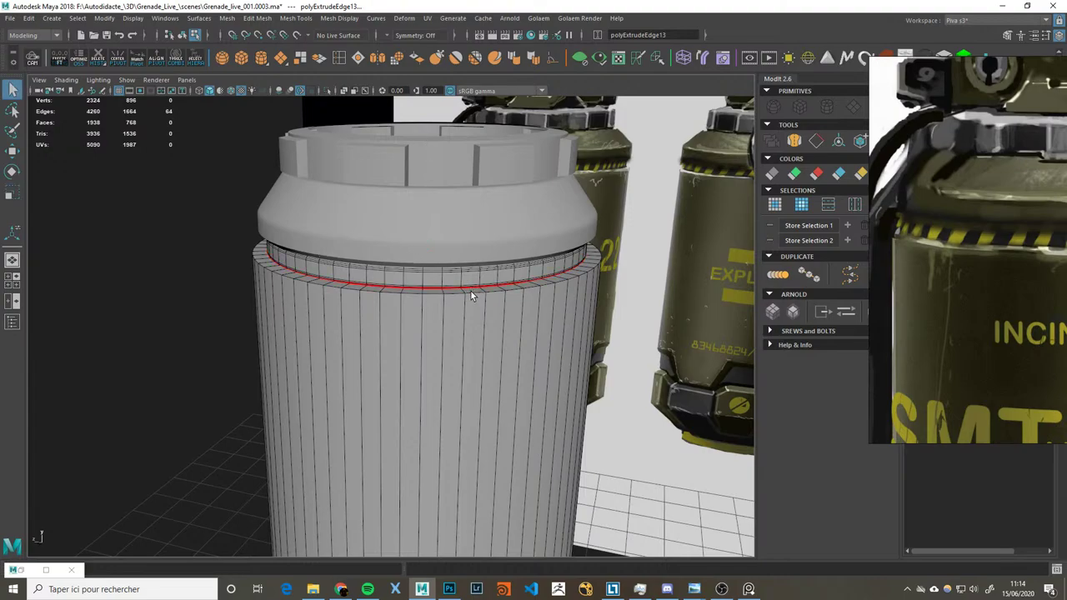
Step: Bevel the top rim edge loop with a 0.368 offset
double_click(500, 304)
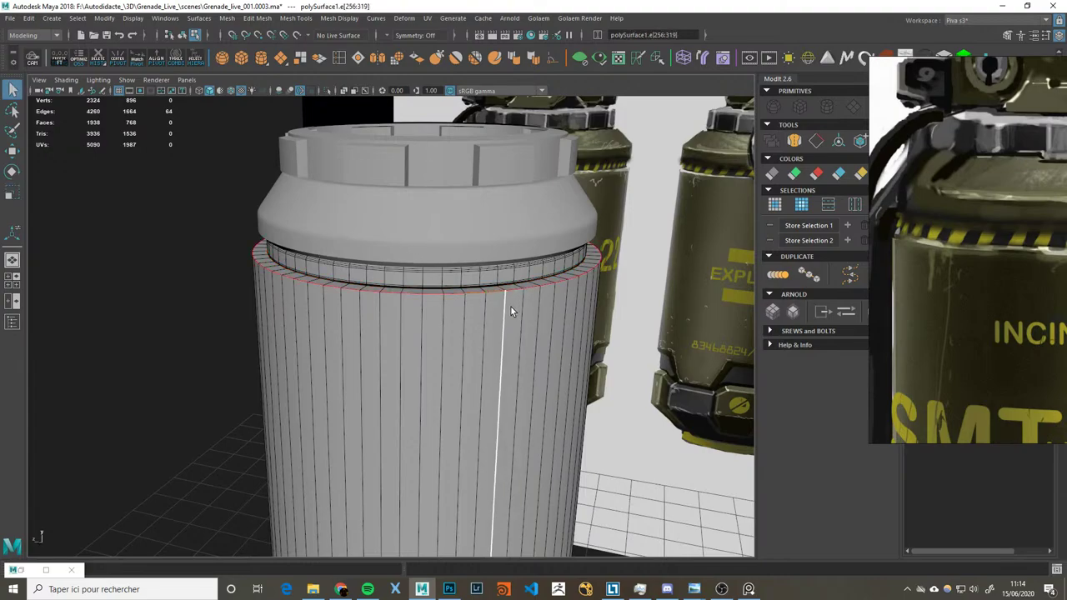
key(ctrl+b)
mouse_move(501, 307)
mouse_down()
mouse_move(486, 311)
mouse_move(502, 311)
mouse_up()
right_drag(502, 311, 469, 326)
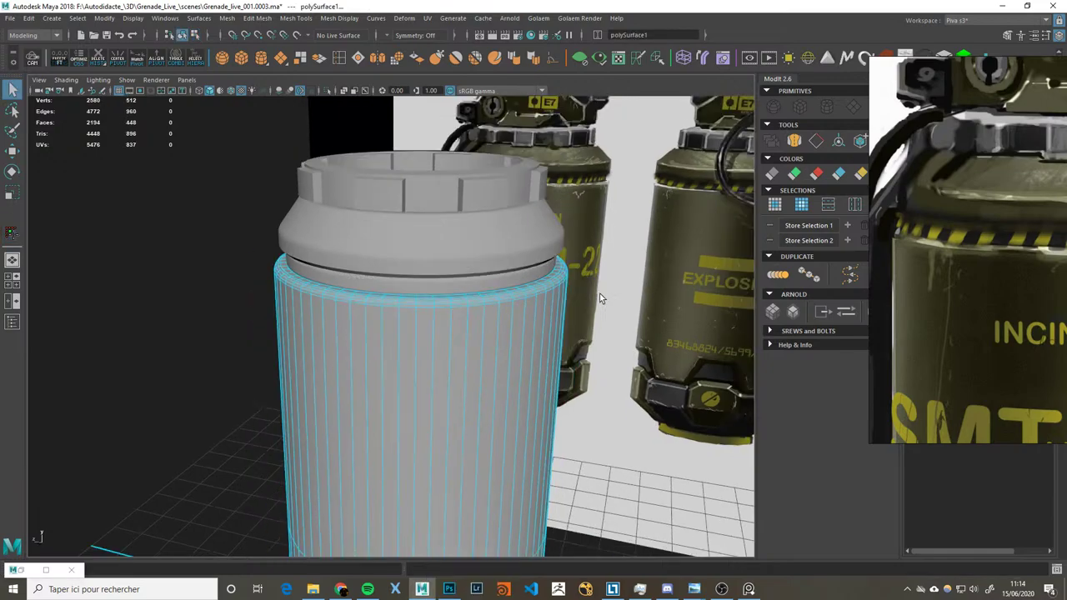
alt+drag(597, 290, 587, 339)
Step: Orbit around the model to compare the grey body with the textured grenade
scroll(908, 332, down, 1)
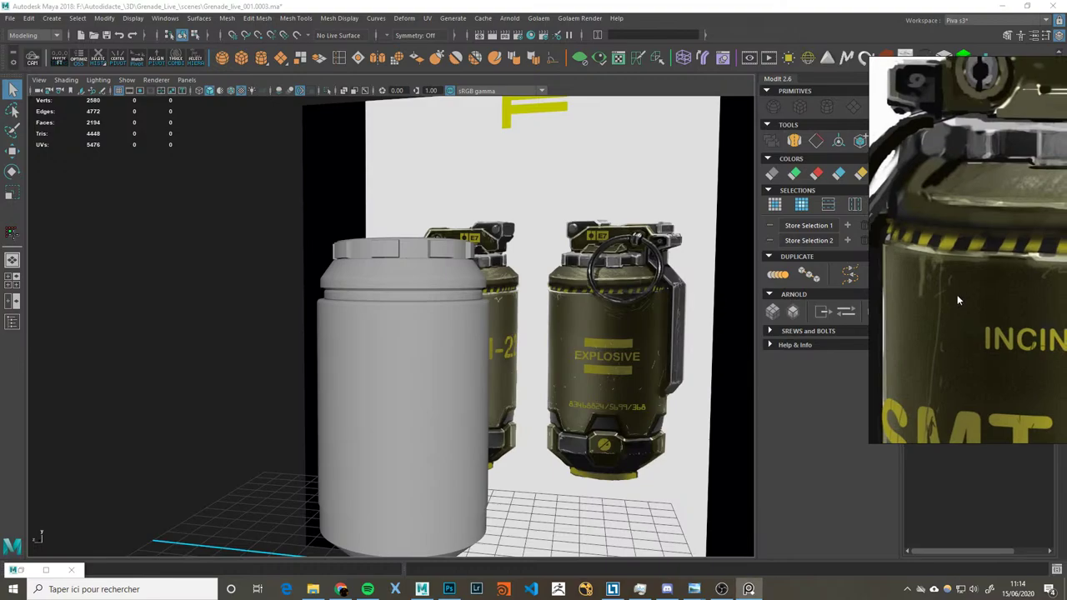
scroll(494, 307, up, 2)
scroll(920, 269, down, 2)
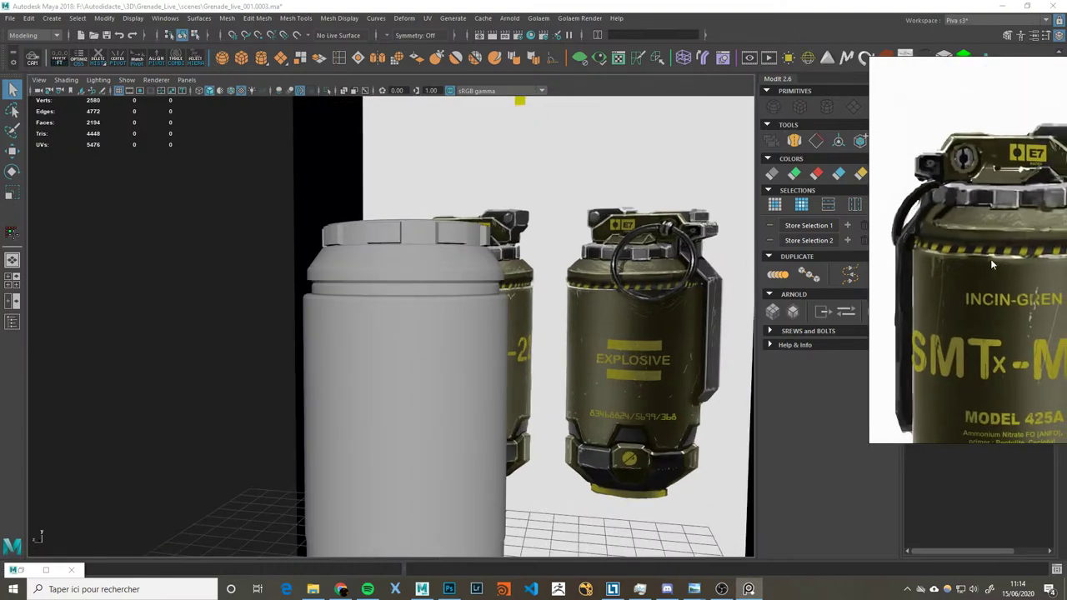
scroll(1004, 261, up, 1)
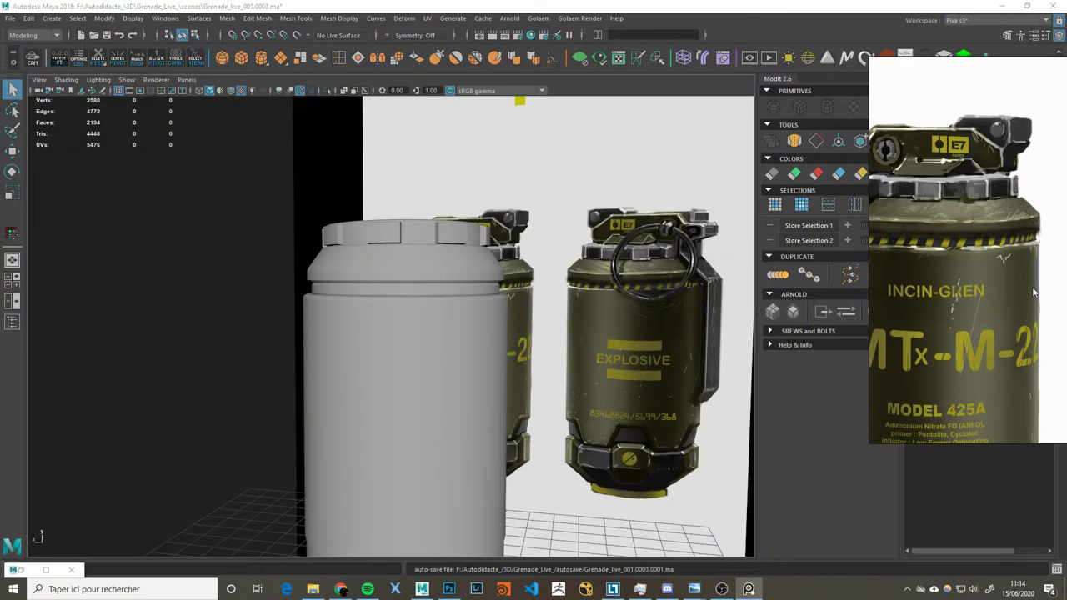
key(XF86AudioLowerVolume)
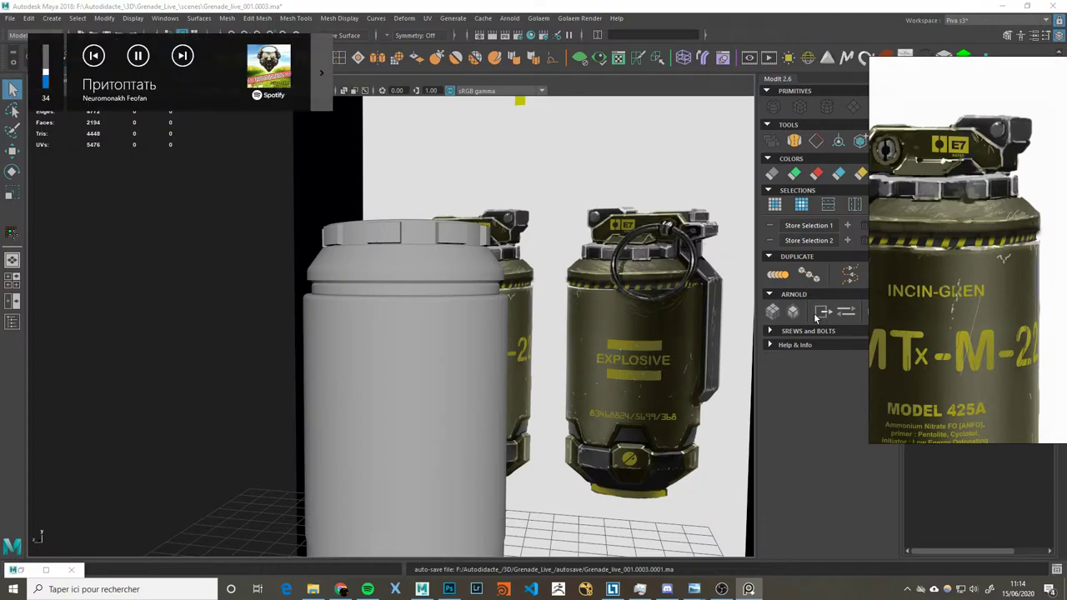
alt+drag(532, 303, 500, 267)
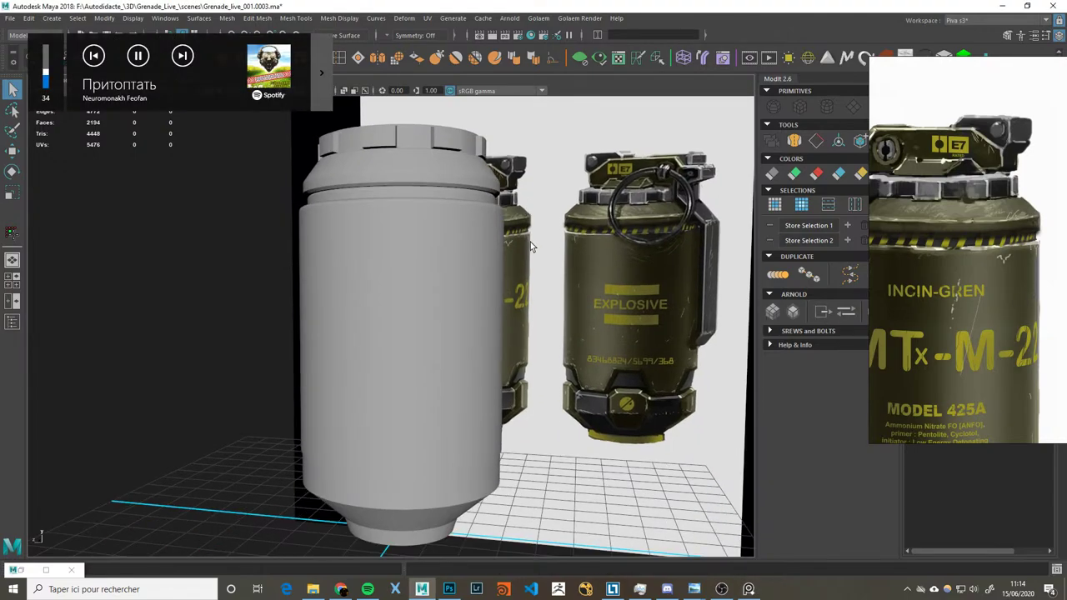
scroll(467, 235, up, 3)
click(480, 224)
alt+drag(480, 224, 548, 269)
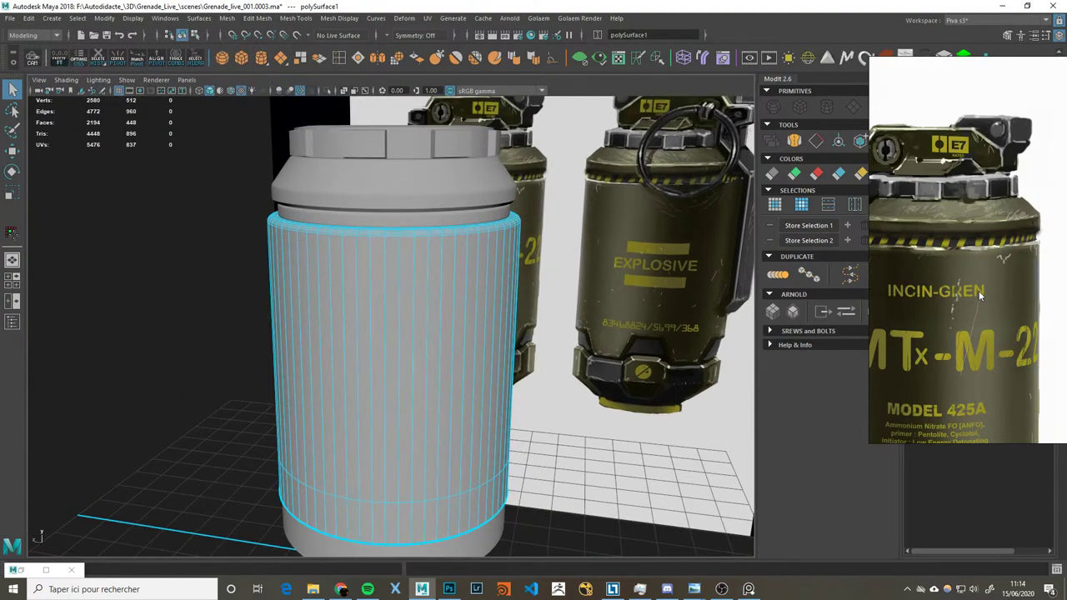
scroll(979, 291, down, 1)
scroll(990, 276, down, 3)
alt+drag(571, 335, 535, 344)
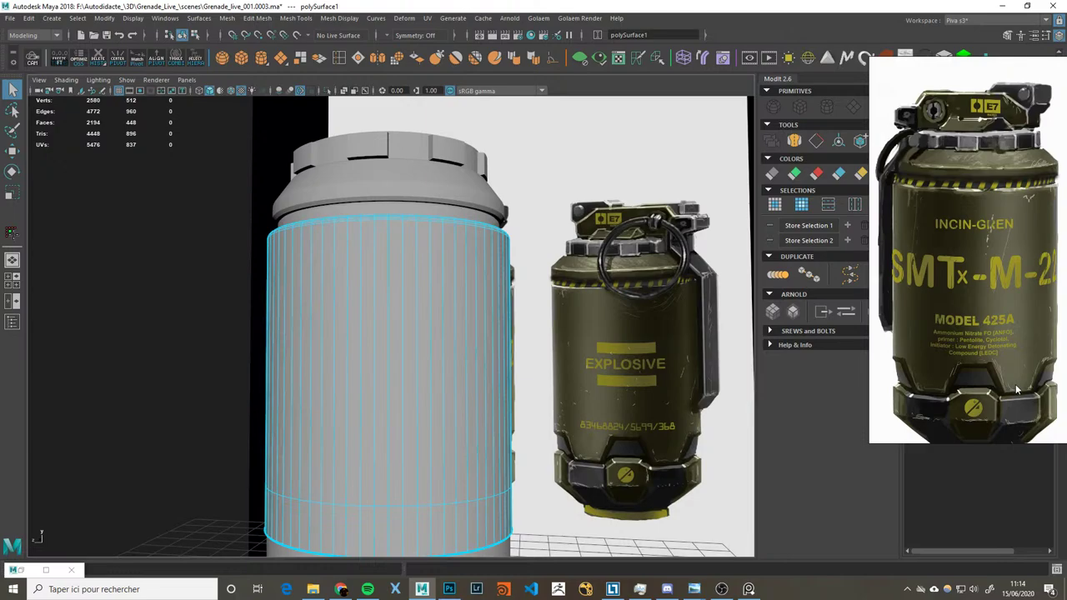
alt+drag(542, 354, 492, 276)
click(580, 287)
alt+drag(580, 287, 536, 317)
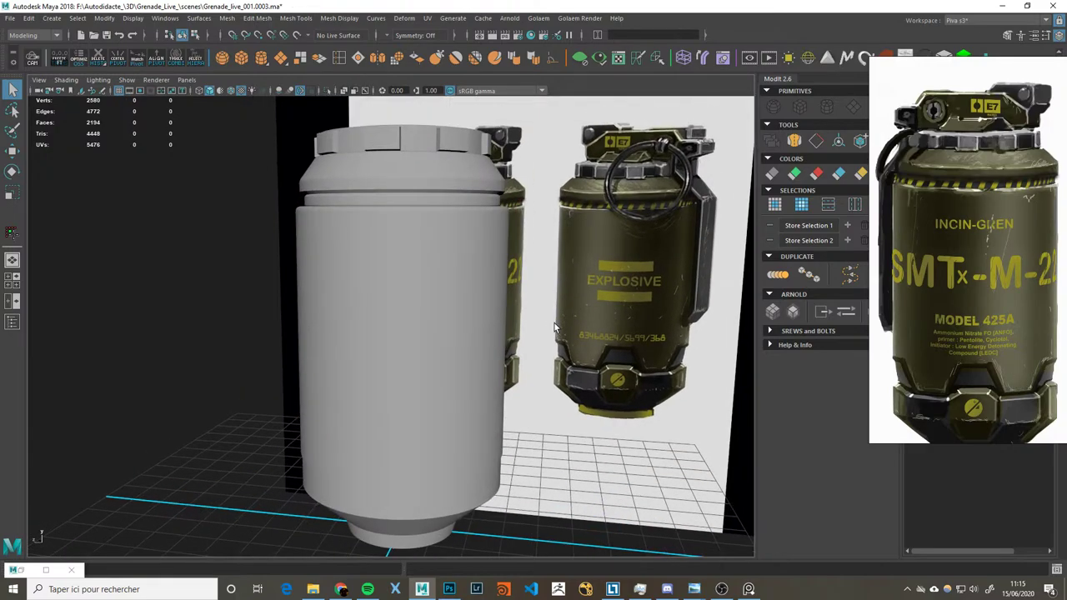
alt+drag(501, 283, 500, 247)
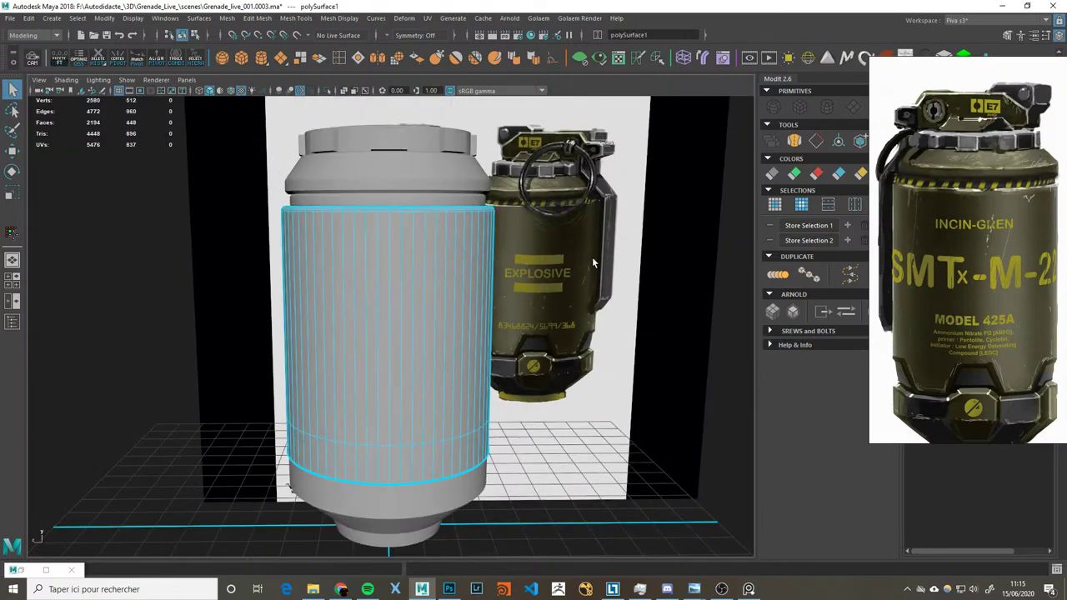
Step: Increment and Save the scene as Grenade_live_001.0004.ma, then isolate the cylinder body
click(10, 17)
click(48, 88)
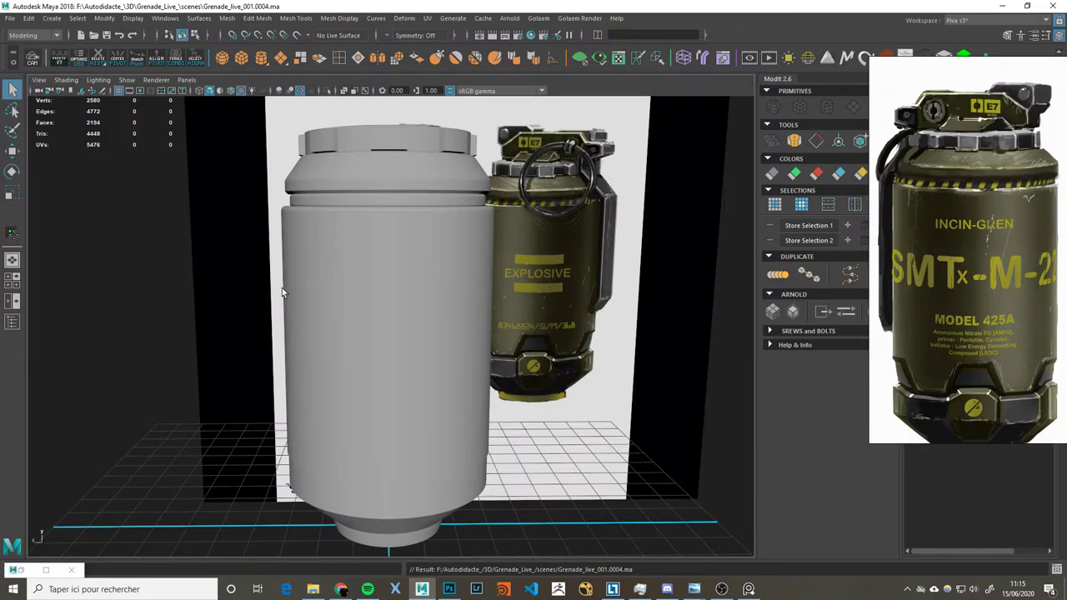
click(468, 332)
key(ctrl+1)
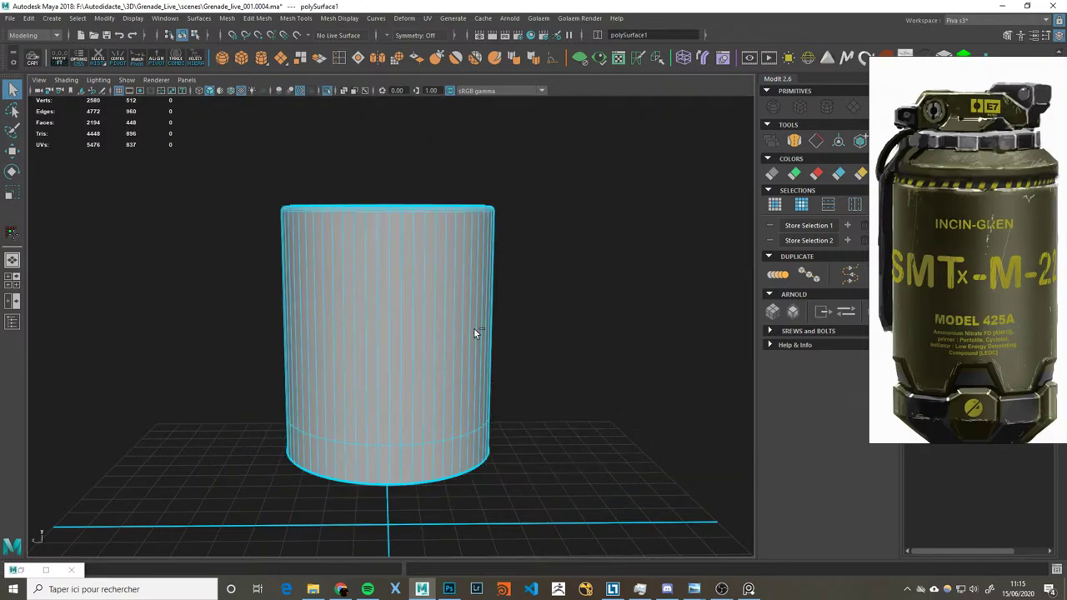
Step: Delete the cylinder's lowest ring of faces to open its bottom
key(ctrl+1)
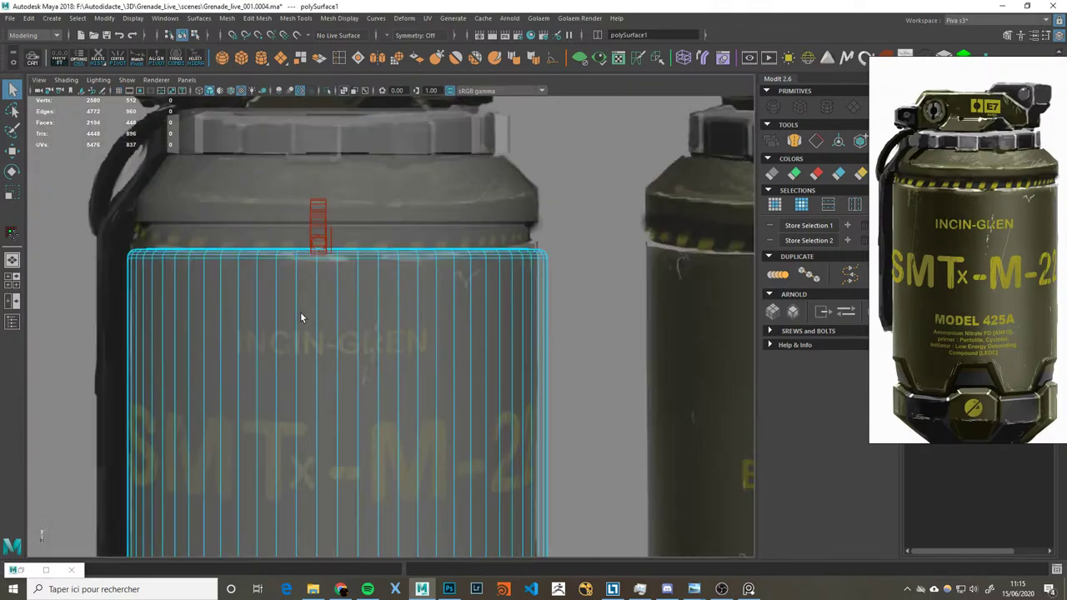
mouse_move(300, 311)
alt+middle_down()
mouse_move(355, 329)
mouse_move(351, 271)
mouse_move(398, 268)
mouse_move(359, 325)
alt+middle_up()
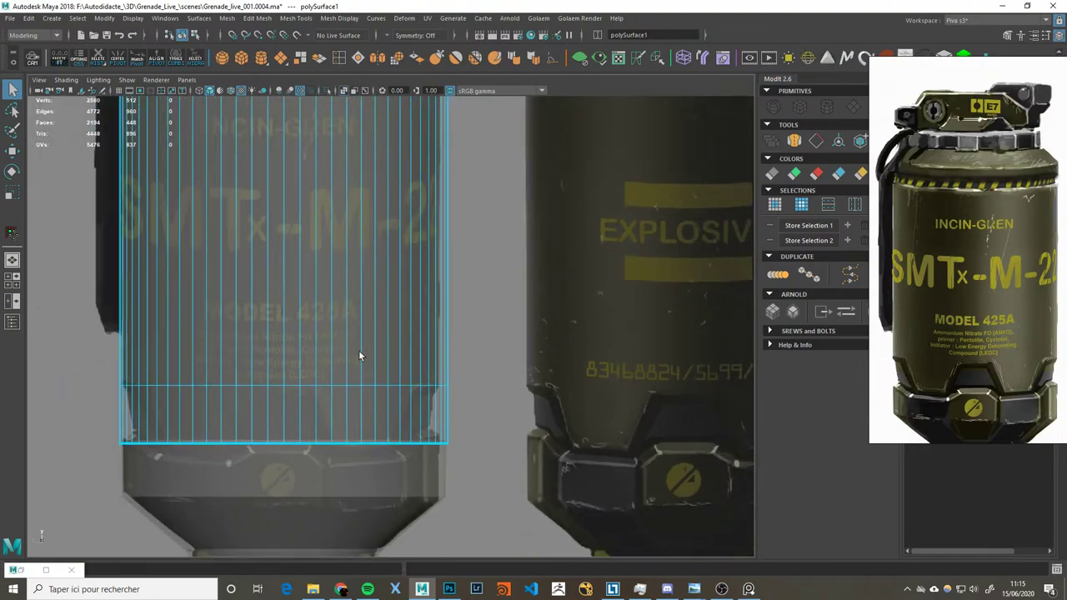
alt+right_drag(359, 355, 313, 383)
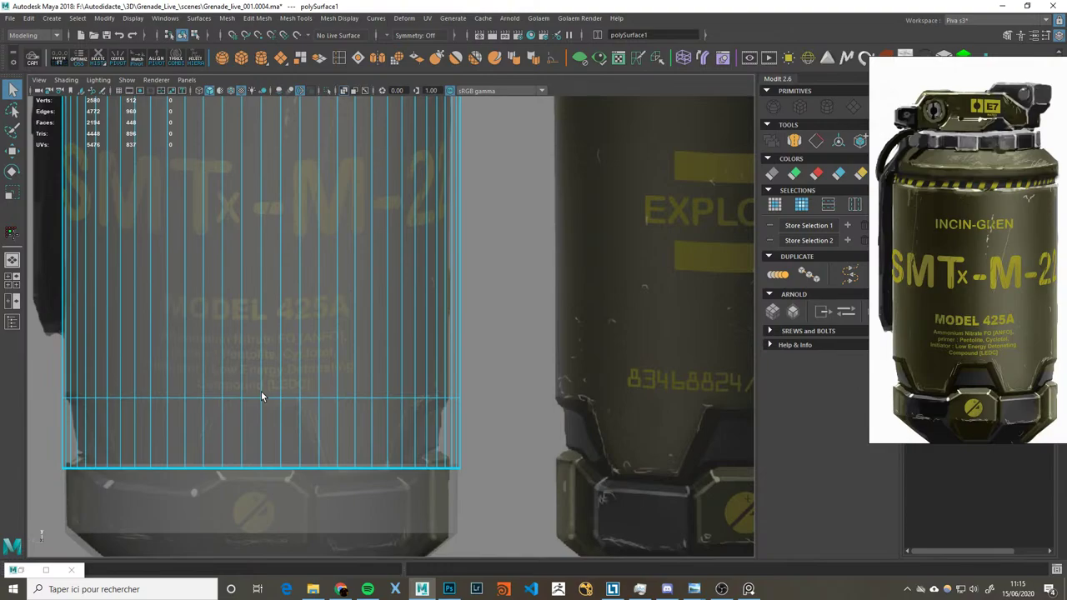
alt+middle_drag(279, 416, 304, 394)
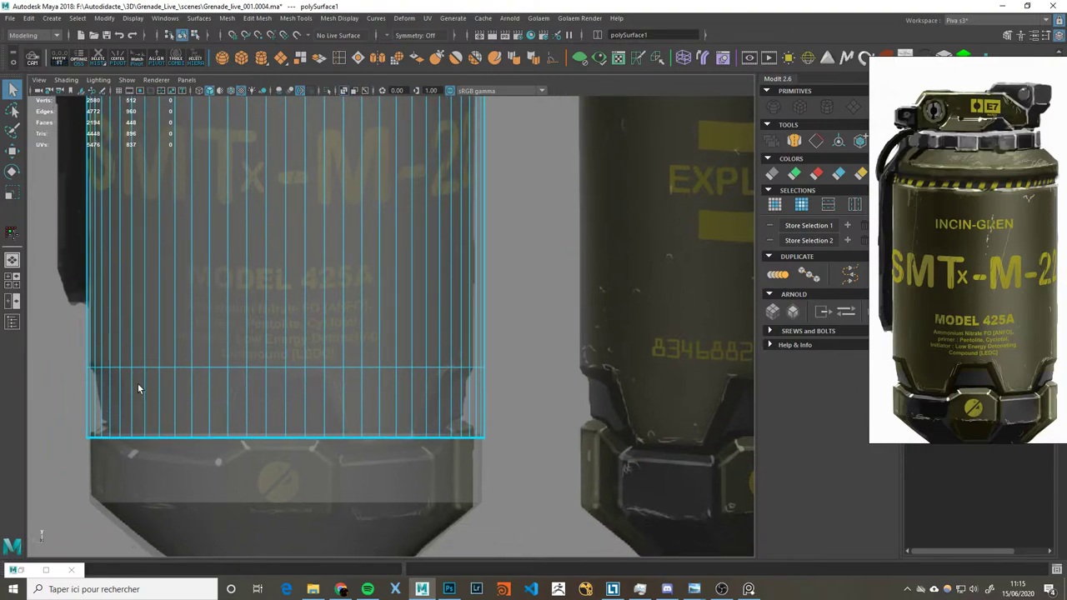
alt+right_drag(139, 387, 224, 377)
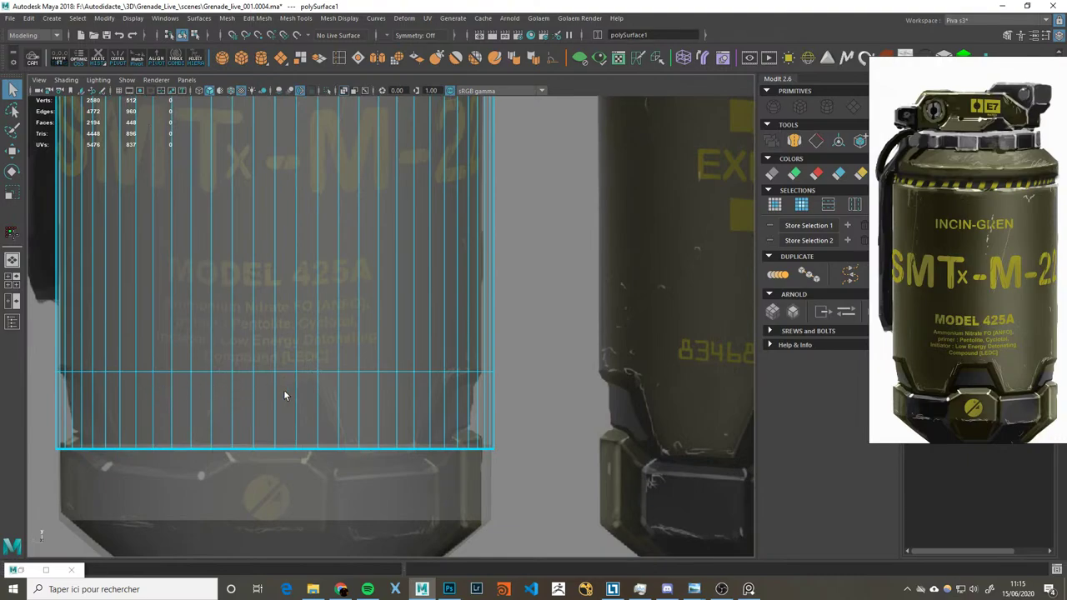
right_drag(191, 300, 170, 376)
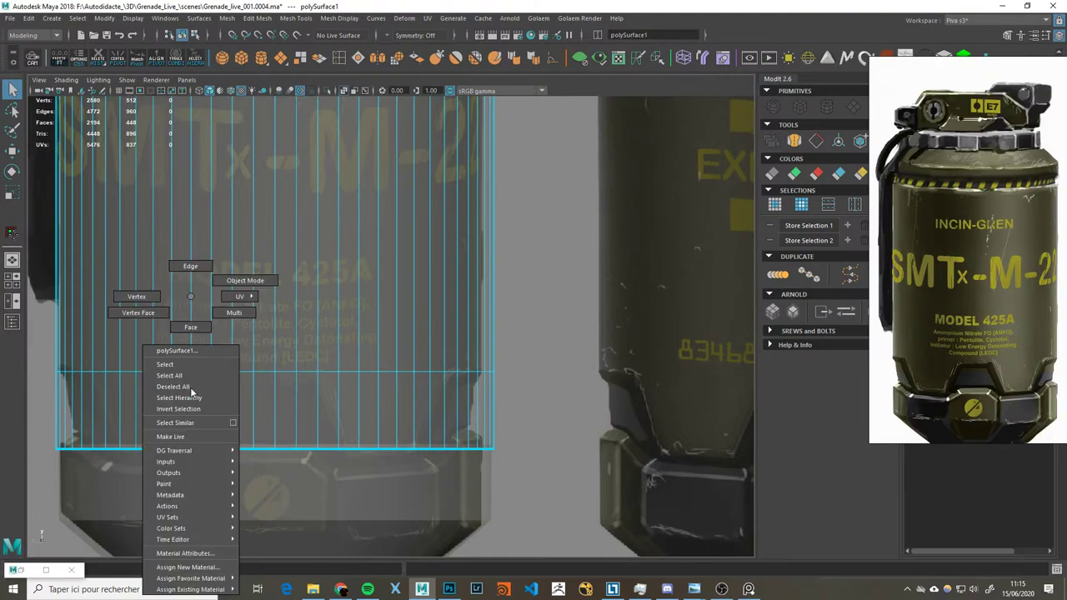
double_click(171, 408)
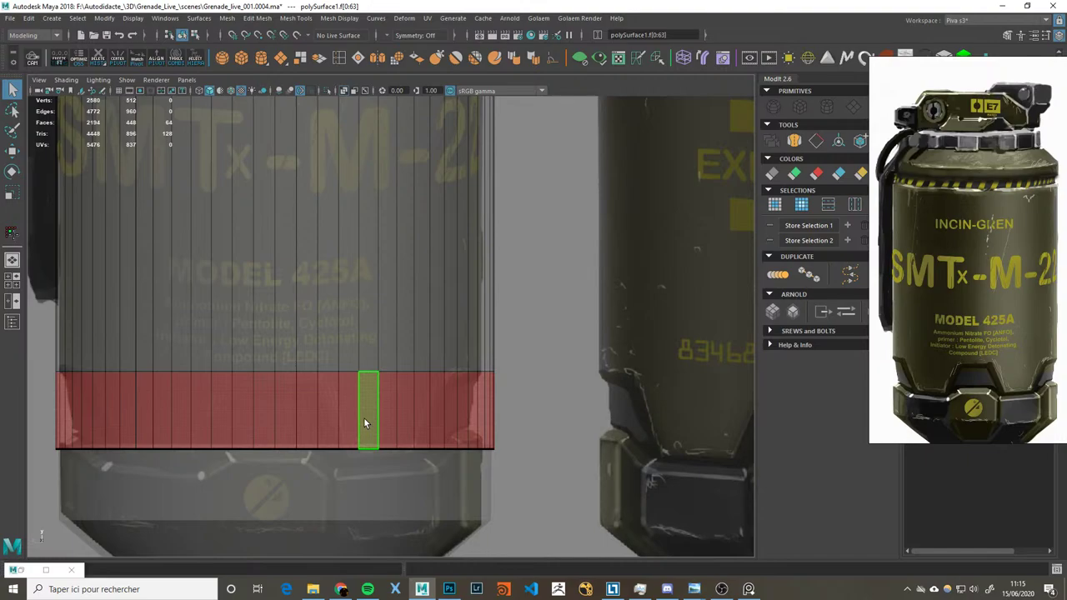
key(Delete)
Step: Select a short run of edges along the new open bottom border and frame them
alt+right_drag(142, 335, 163, 383)
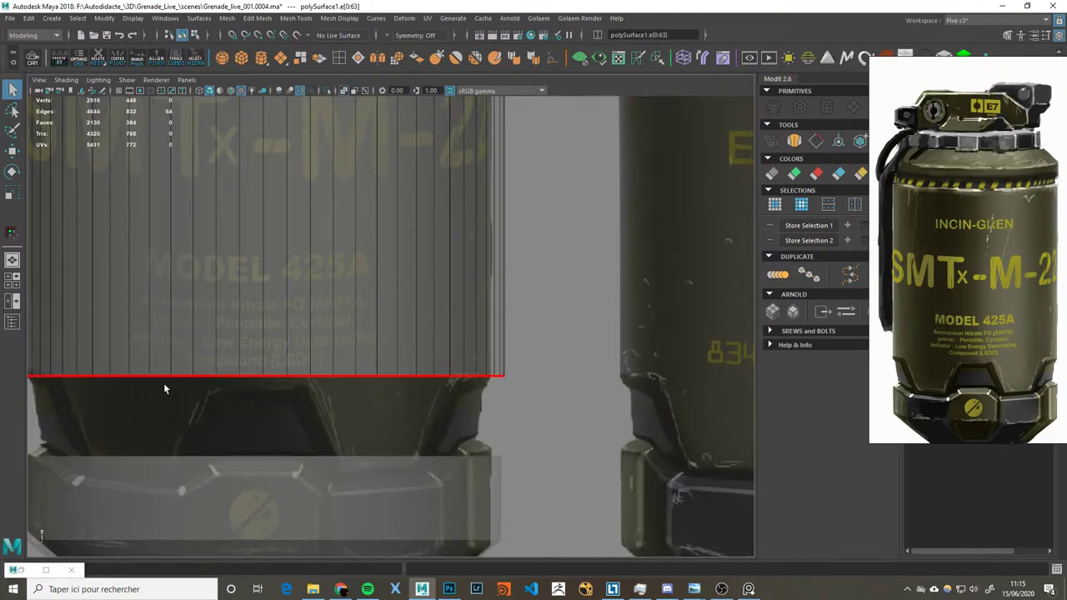
alt+middle_drag(102, 381, 180, 352)
click(177, 332)
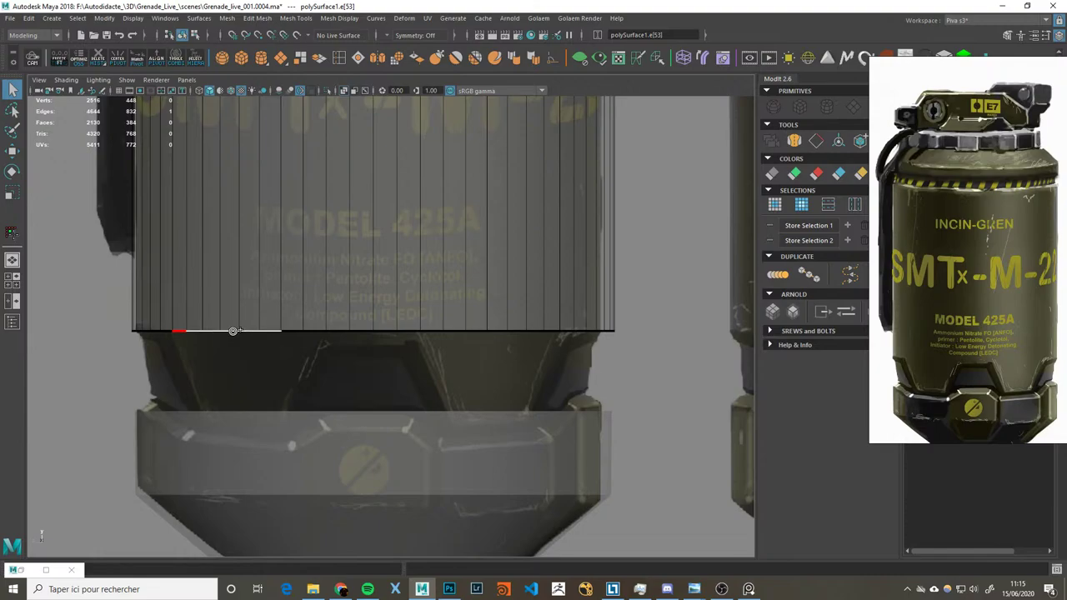
shift+double_click(325, 332)
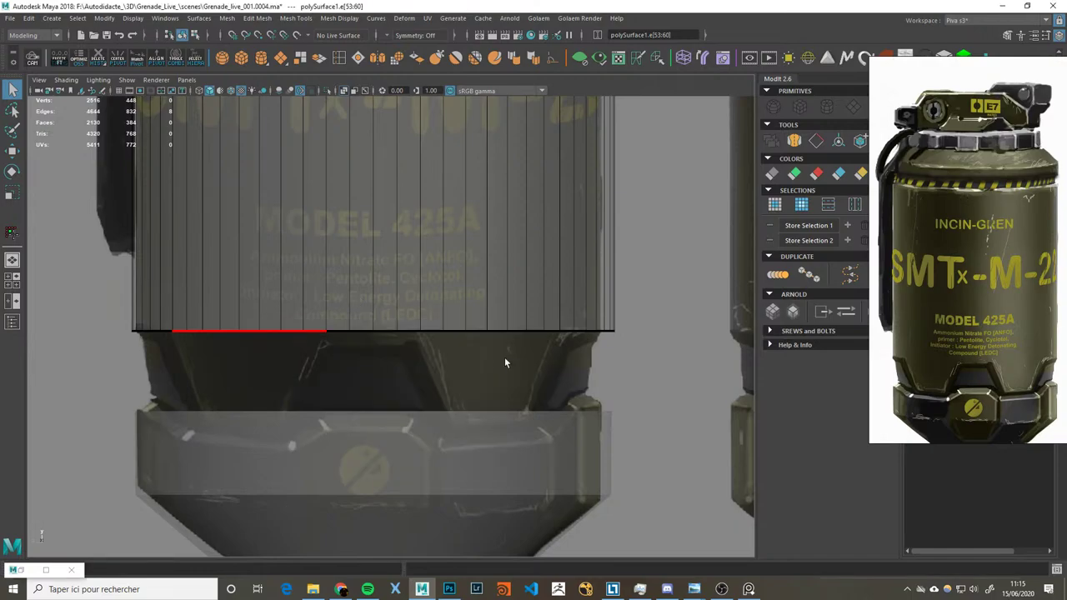
key(space)
key(space)
key(f)
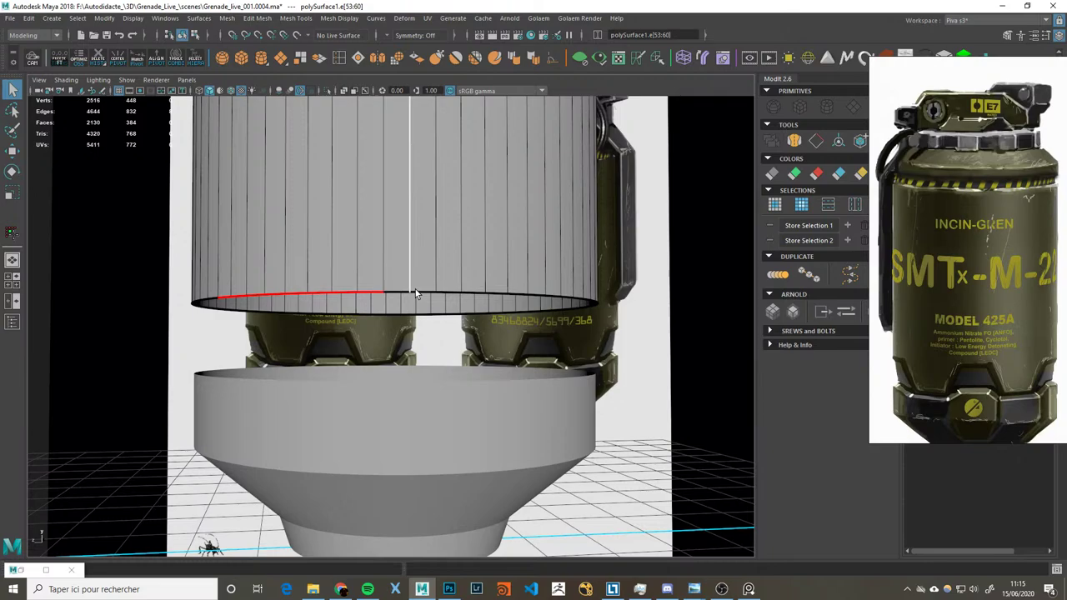
Step: Add alternating edge groups on the first side of the bottom rim to the selection
shift+click(501, 292)
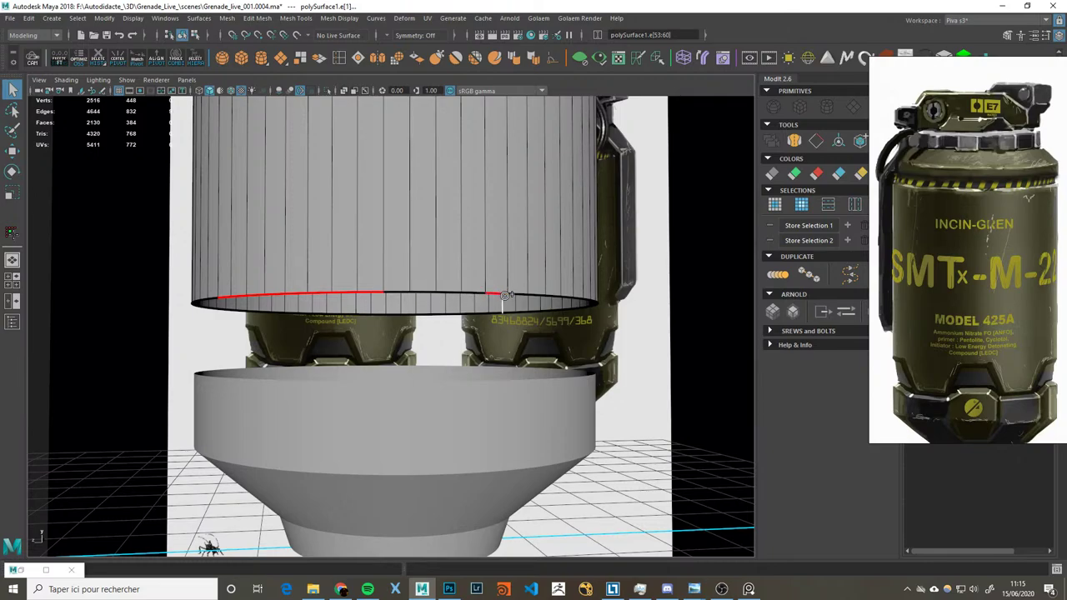
alt+drag(505, 293, 545, 318)
shift+click(479, 290)
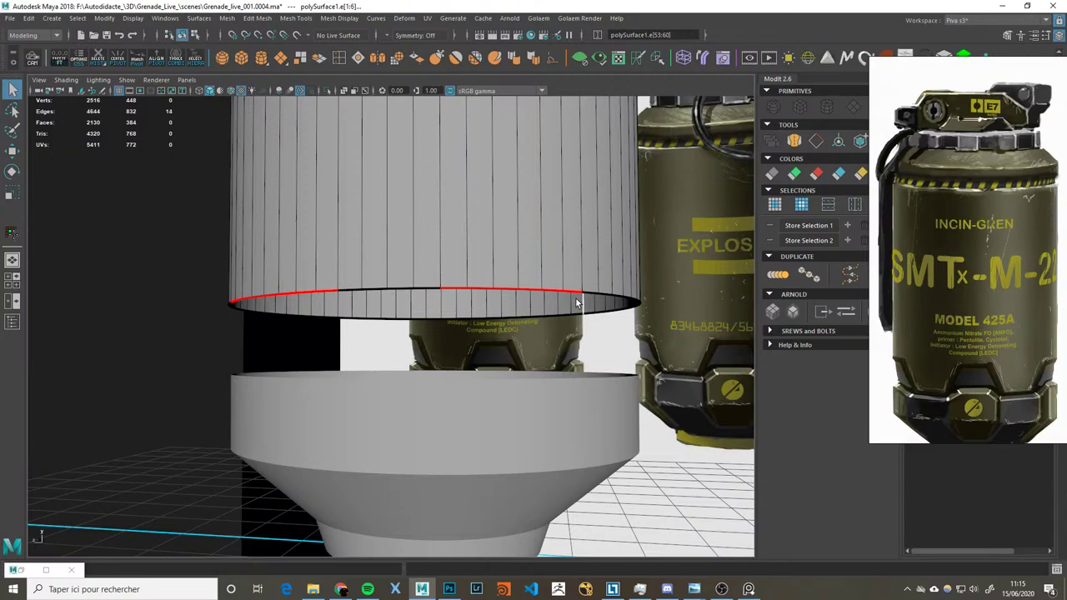
shift+click(602, 293)
mouse_move(602, 292)
alt+mouse_down()
mouse_move(505, 330)
mouse_move(353, 313)
alt+mouse_up()
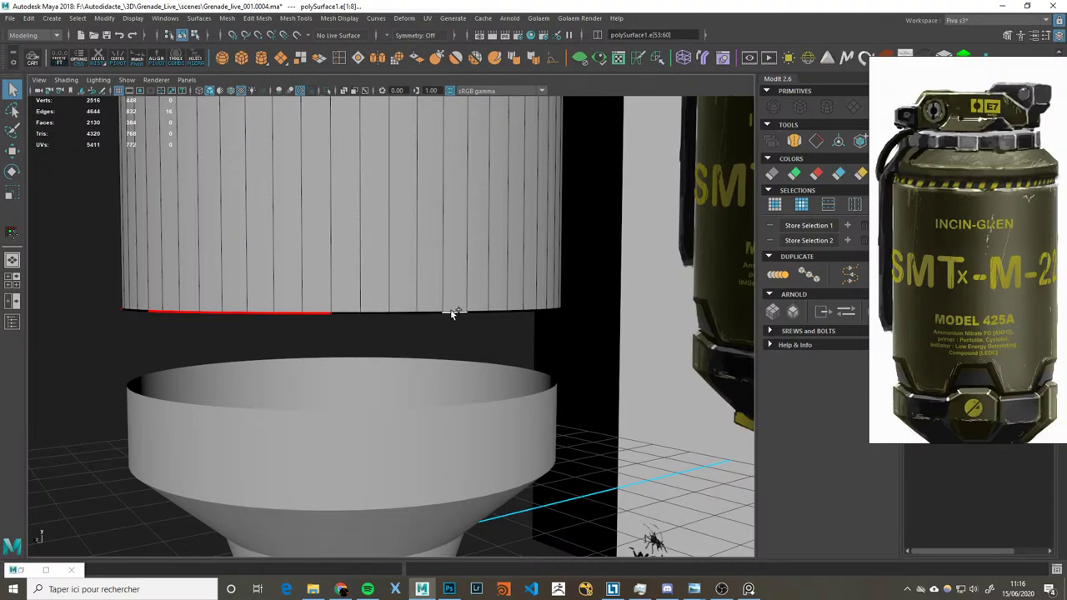
alt+drag(517, 311, 393, 285)
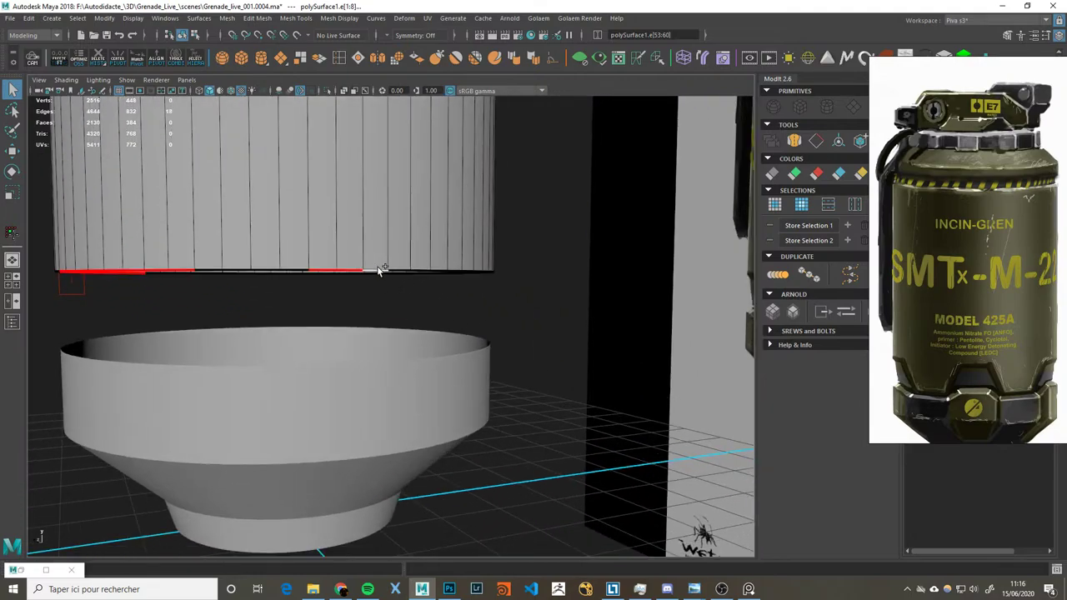
mouse_move(397, 275)
alt+mouse_down()
mouse_move(415, 279)
mouse_move(382, 275)
mouse_move(376, 249)
alt+mouse_up()
shift+click(373, 272)
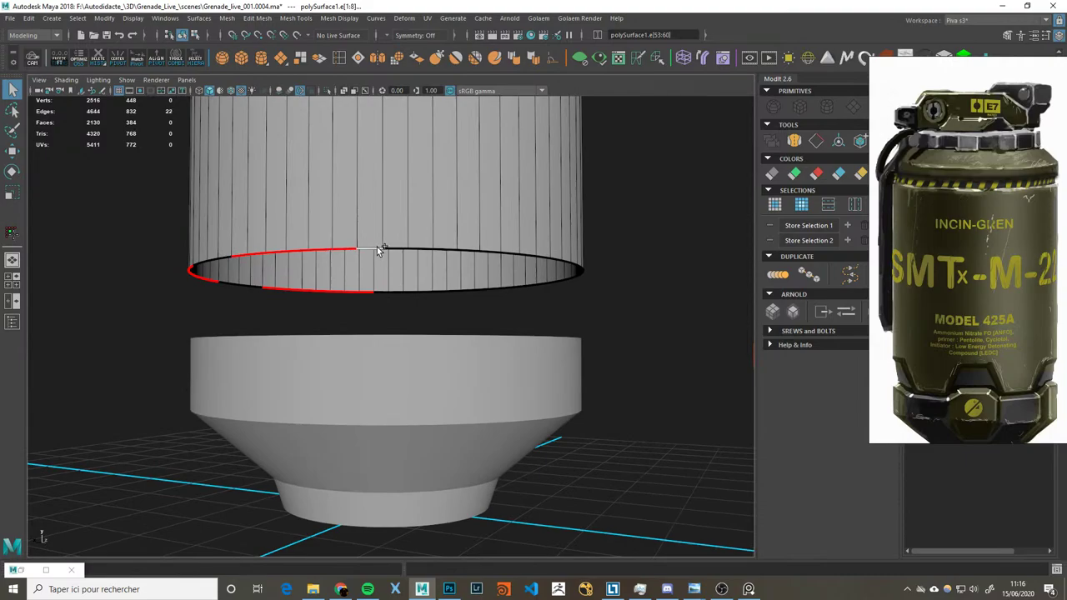
Step: Add more alternating rim edges further around, undoing an accidental selection replacement
alt+drag(495, 270, 422, 261)
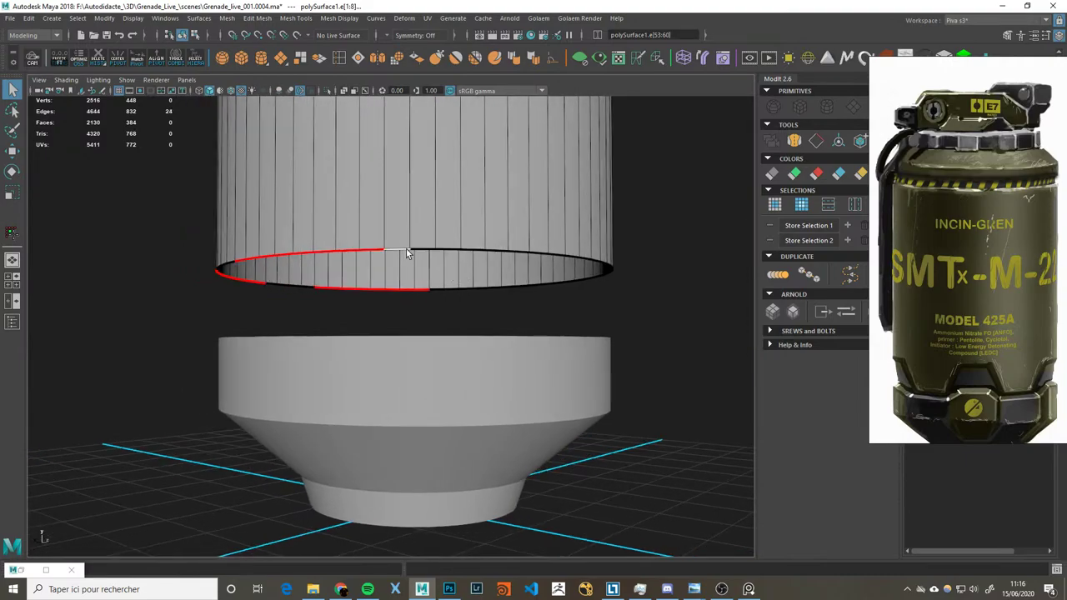
alt+drag(526, 259, 482, 259)
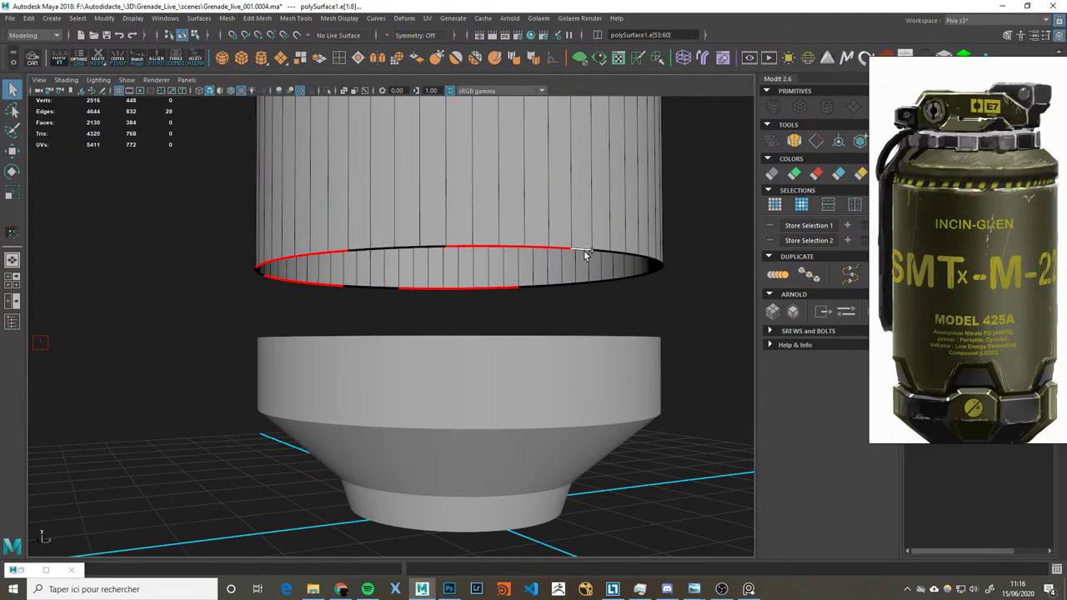
alt+drag(615, 253, 503, 256)
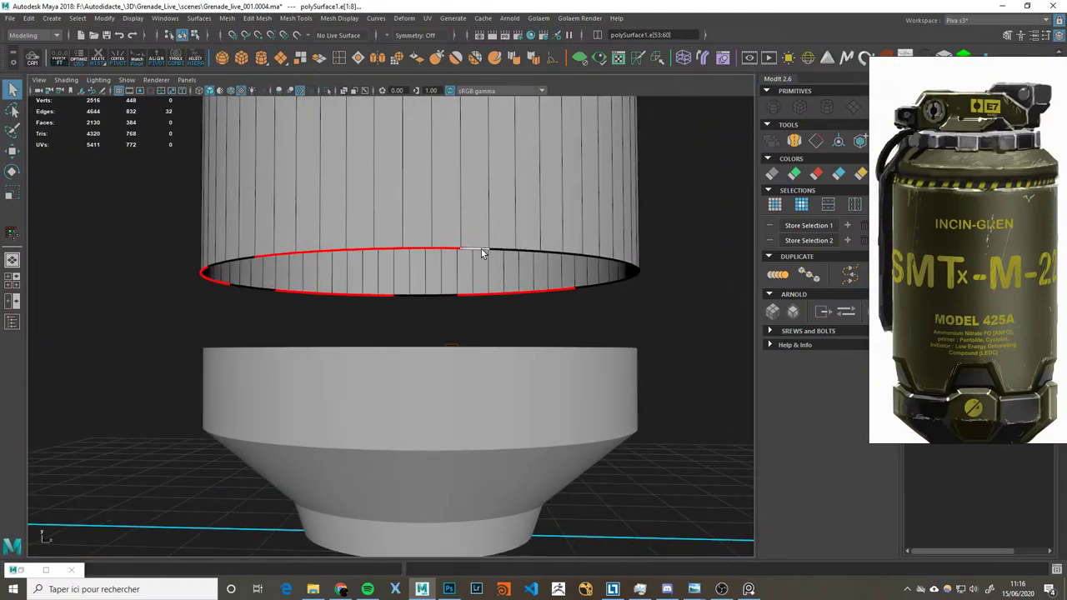
click(595, 259)
key(ctrl+z)
Step: Check the alternating rim edges against the reference in a two-pane layout
alt+drag(570, 251, 419, 240)
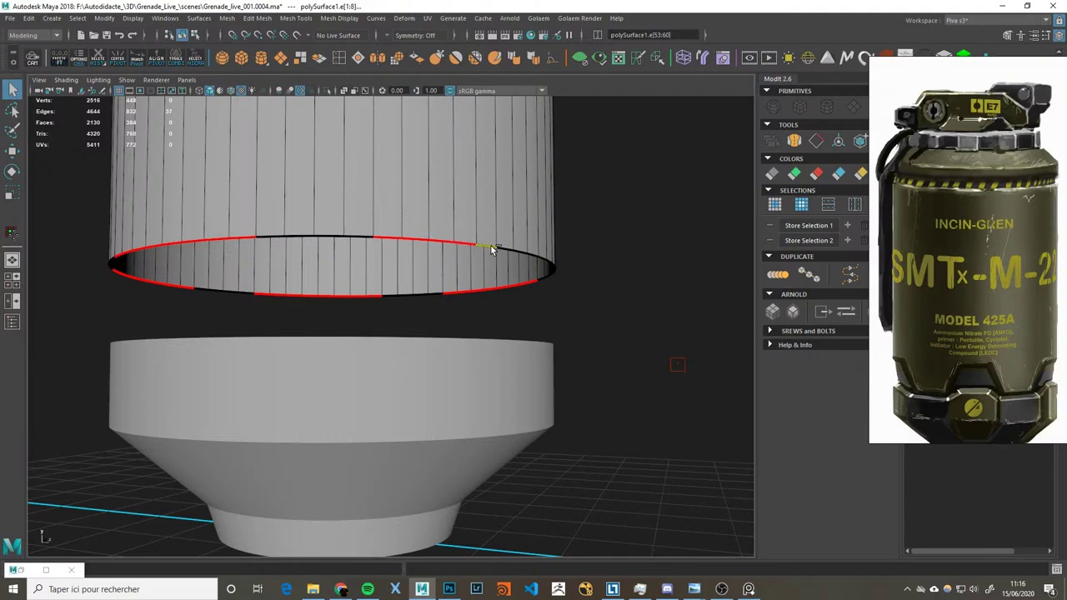
mouse_move(533, 254)
alt+mouse_down()
mouse_move(481, 258)
mouse_move(516, 280)
alt+mouse_up()
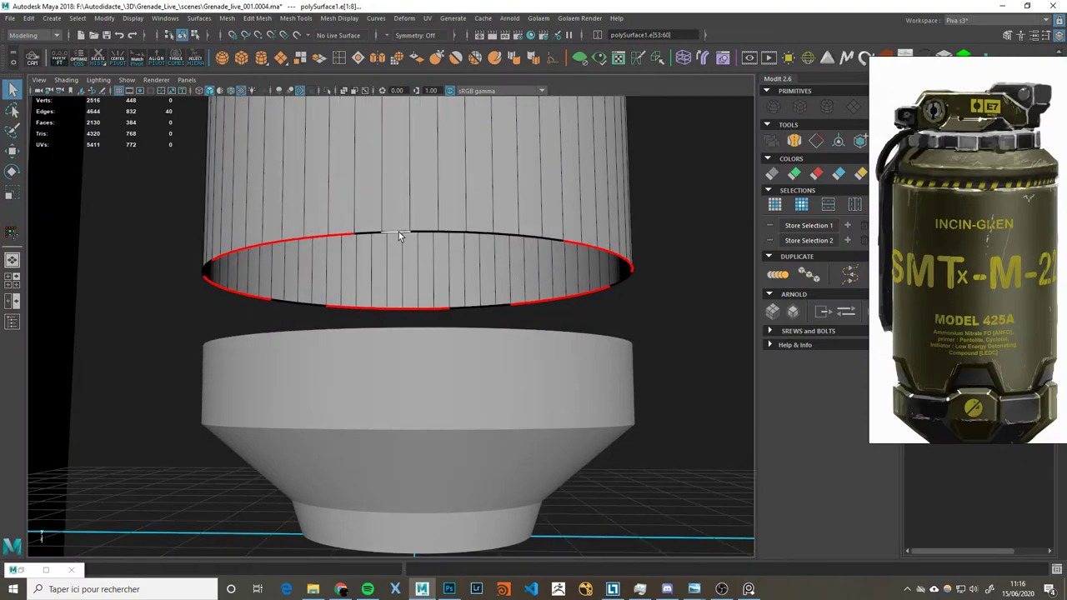
alt+drag(484, 235, 456, 277)
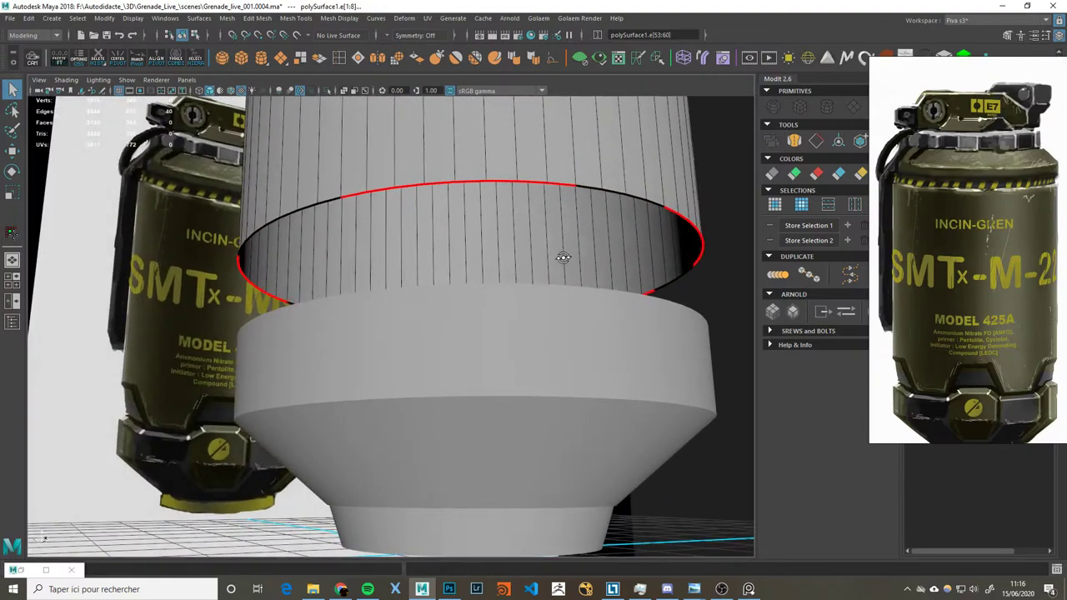
key(space)
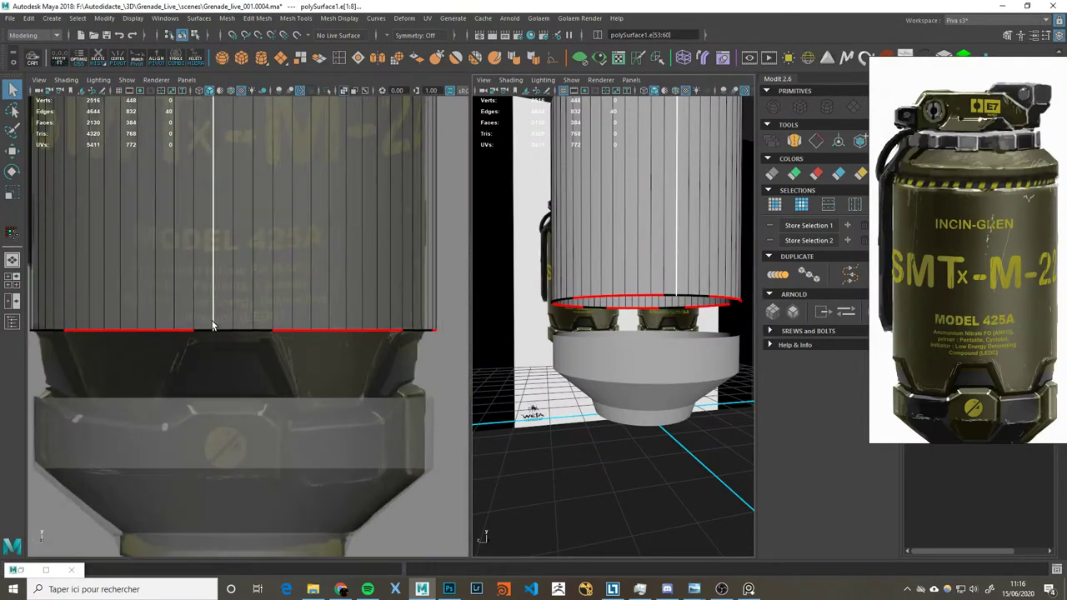
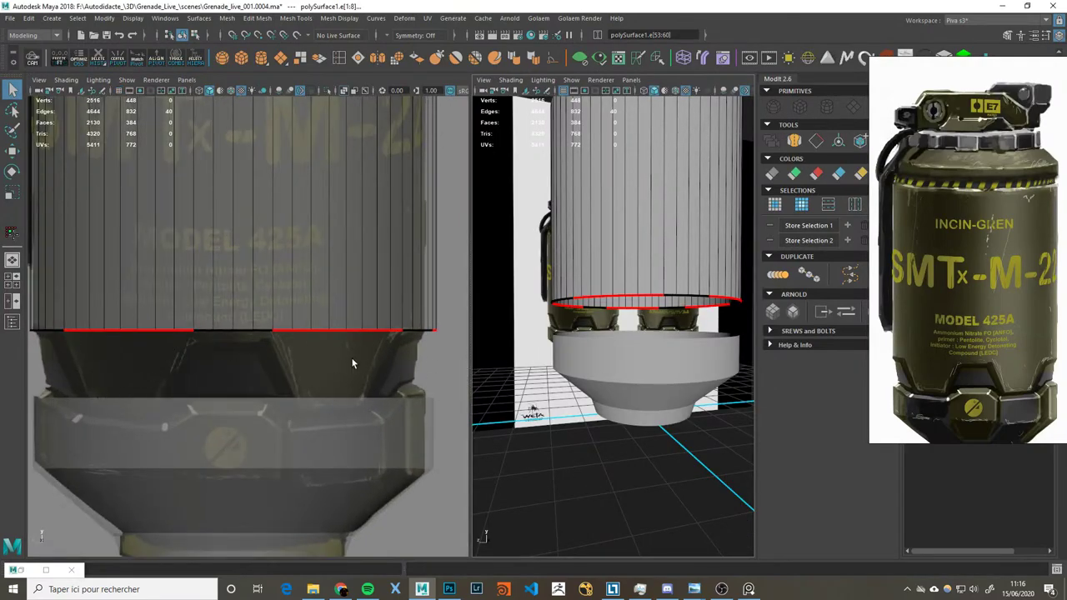
Step: Orbit and zoom around the cylinder to inspect it from above and below
key(space)
mouse_move(627, 348)
alt+mouse_down()
mouse_move(730, 350)
mouse_move(520, 336)
mouse_move(614, 320)
mouse_move(523, 324)
mouse_move(533, 338)
alt+mouse_up()
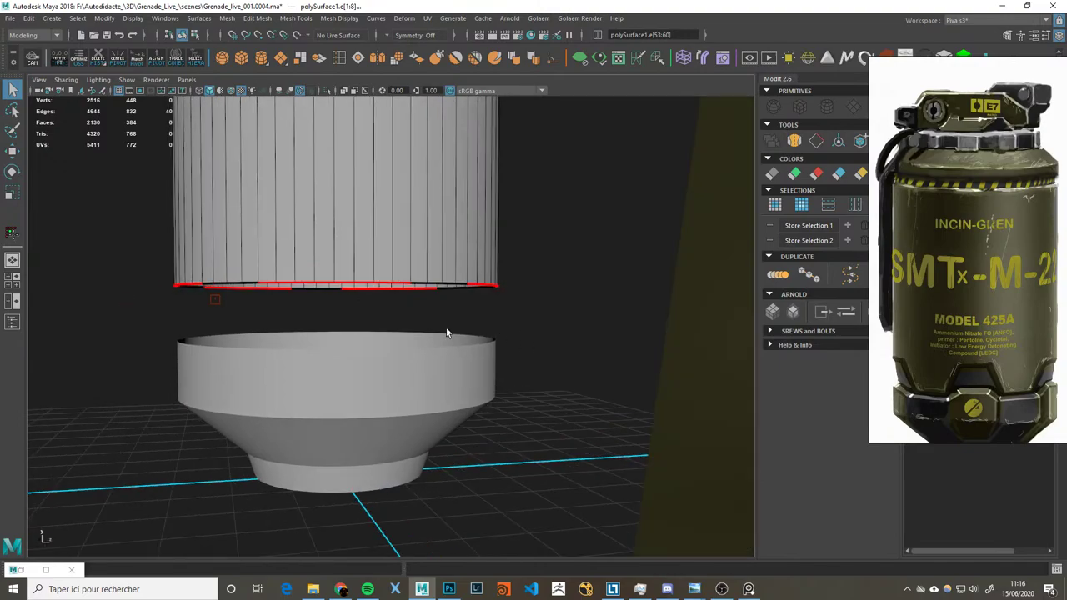
scroll(447, 332, up, 2)
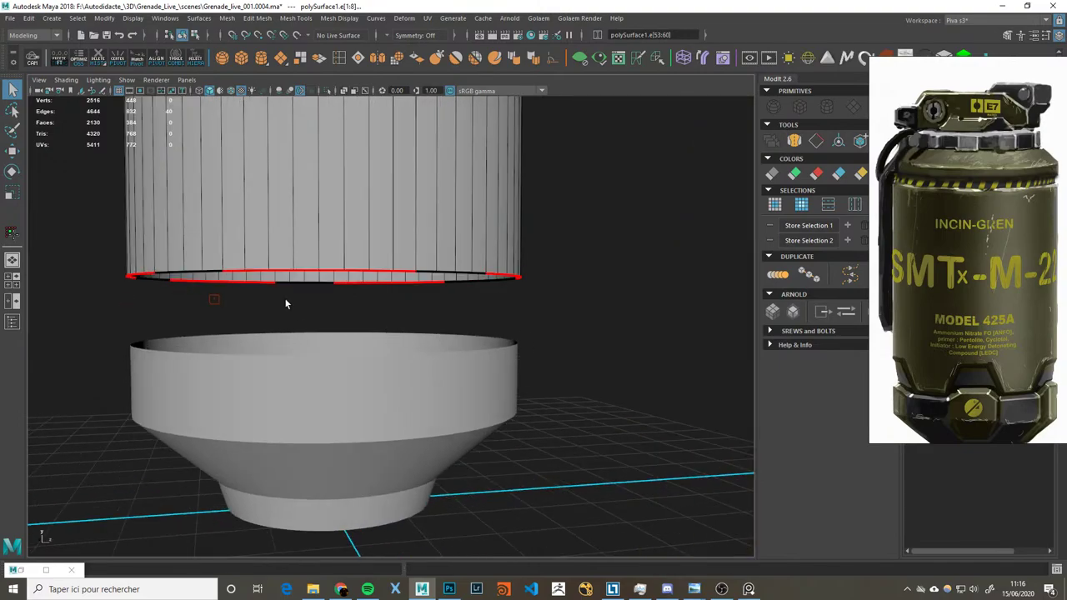
key(space)
key(space)
mouse_move(548, 286)
alt+mouse_down()
mouse_move(574, 360)
mouse_move(512, 291)
alt+mouse_up()
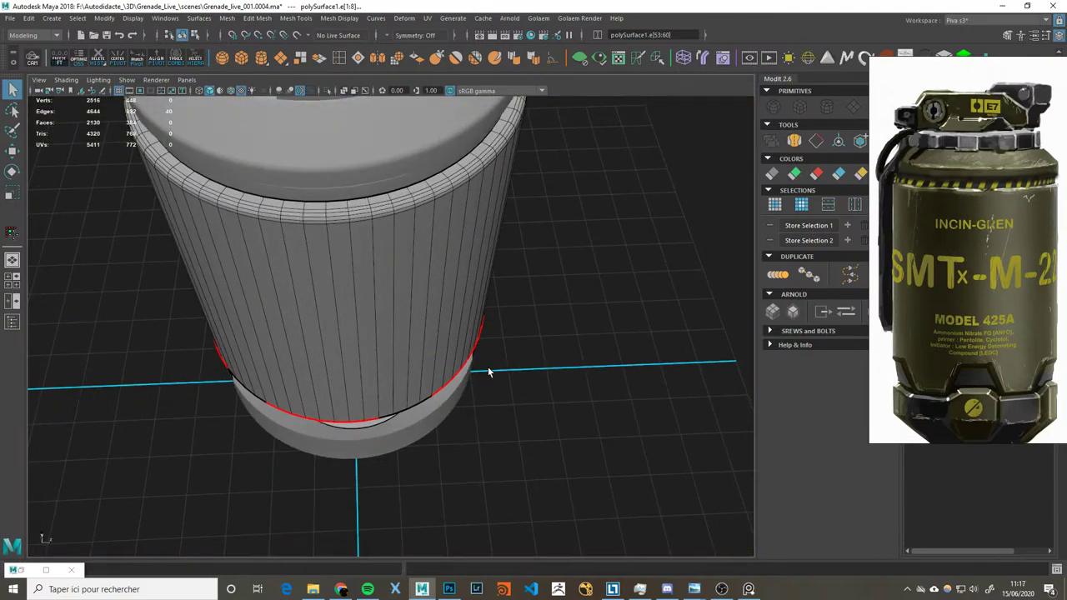
scroll(487, 372, down, 3)
scroll(479, 352, up, 3)
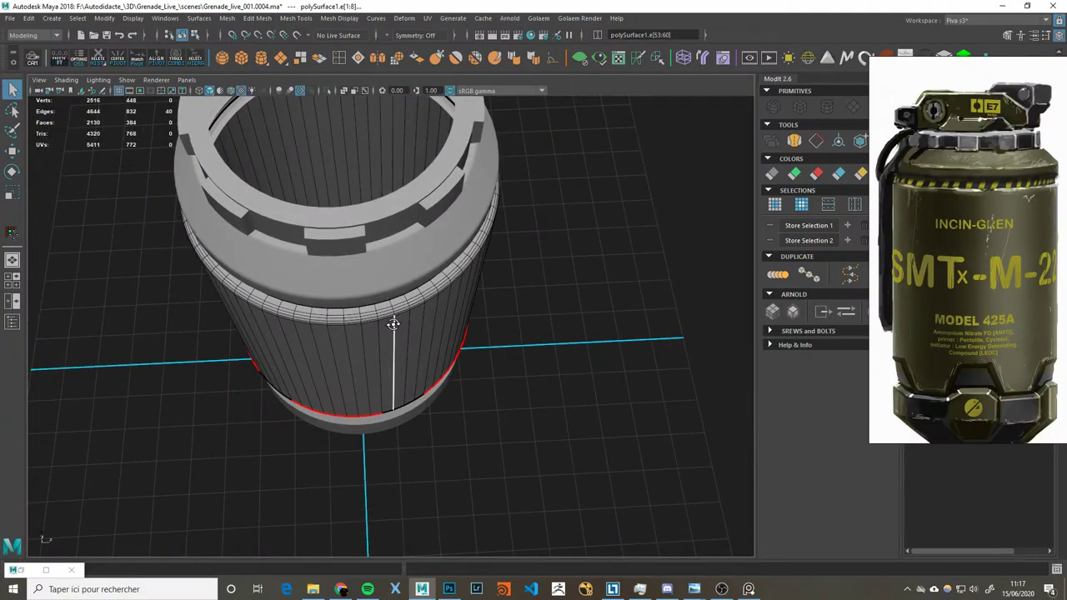
alt+drag(393, 323, 409, 324)
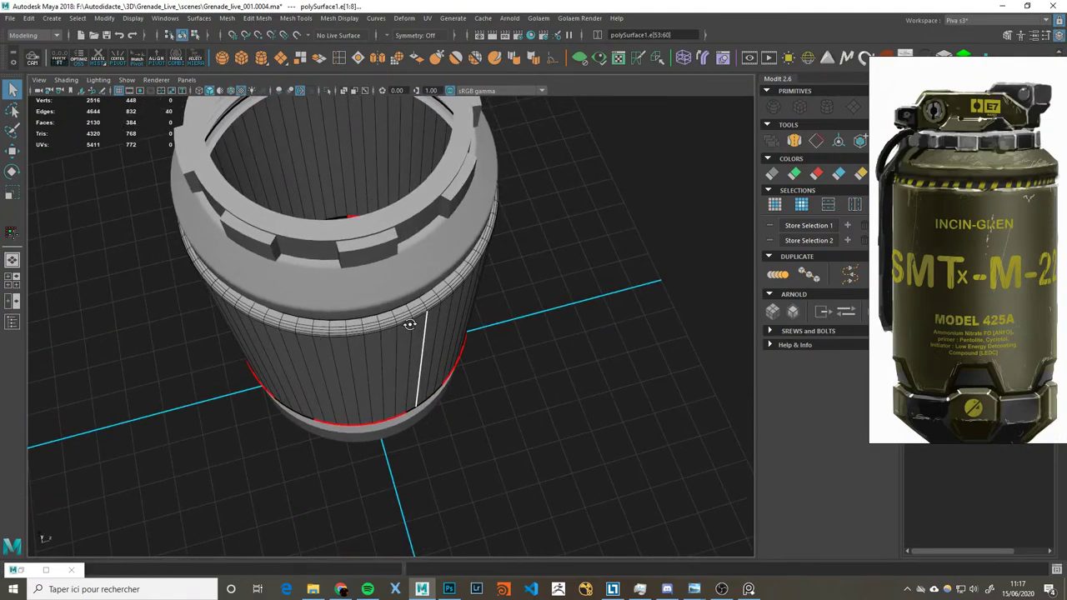
Step: Select the whole cylinder, then briefly hide and restore it to check inside
key(q)
key(F8)
key(e)
mouse_move(393, 252)
alt+mouse_down()
mouse_move(364, 260)
mouse_move(404, 288)
mouse_move(404, 268)
alt+mouse_up()
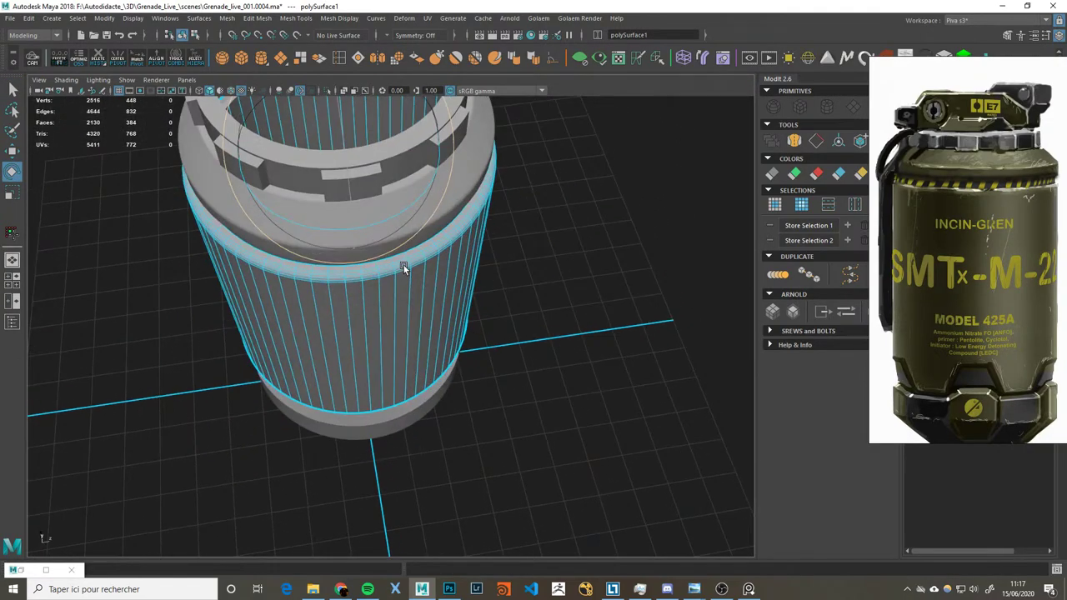
key(h)
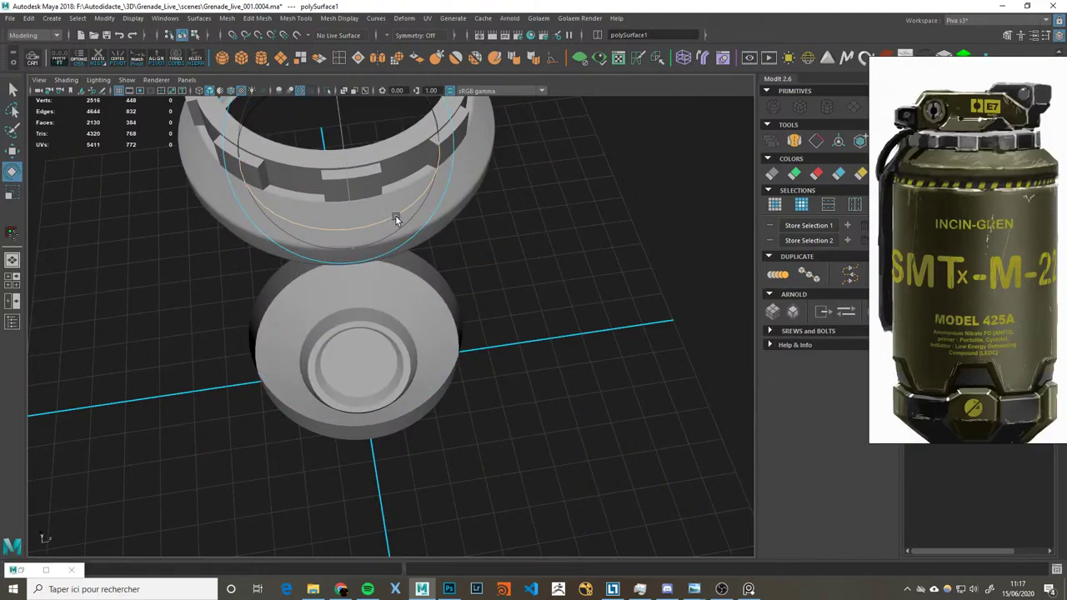
key(ctrl+z)
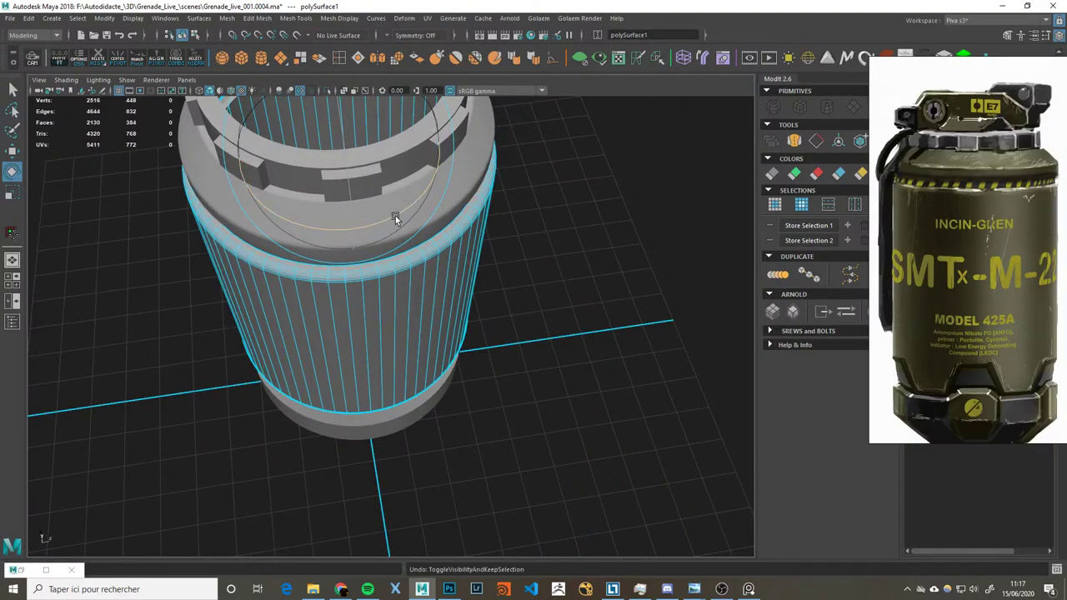
mouse_move(363, 219)
alt+mouse_down()
mouse_move(388, 239)
mouse_move(403, 214)
alt+mouse_up()
key(ctrl+z)
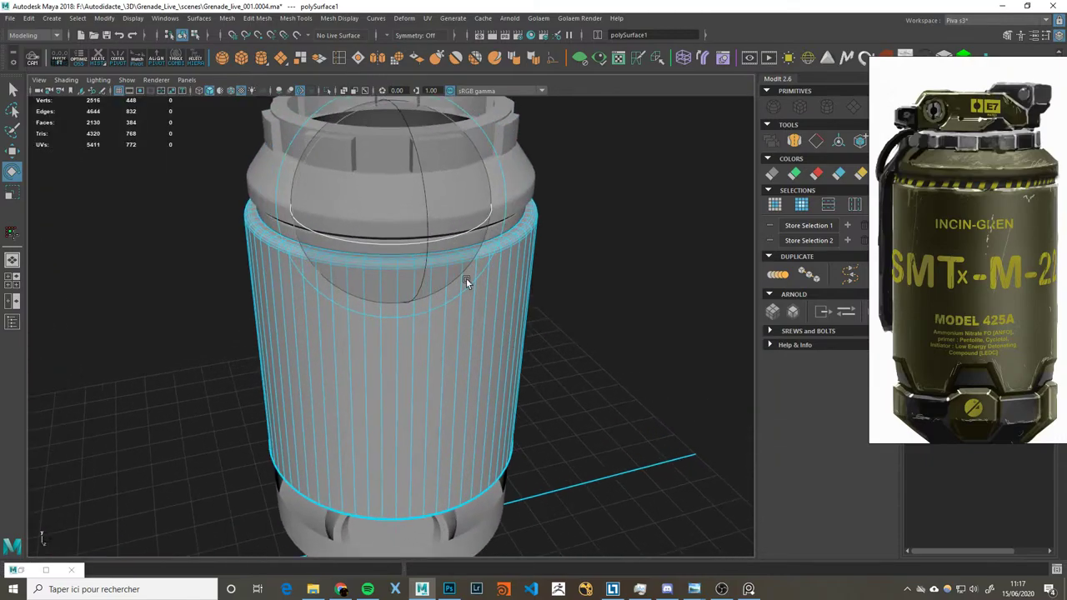
Step: Isolate the cylinder from the other parts with Ctrl+1 and view it from above
alt+middle_drag(466, 282, 346, 215)
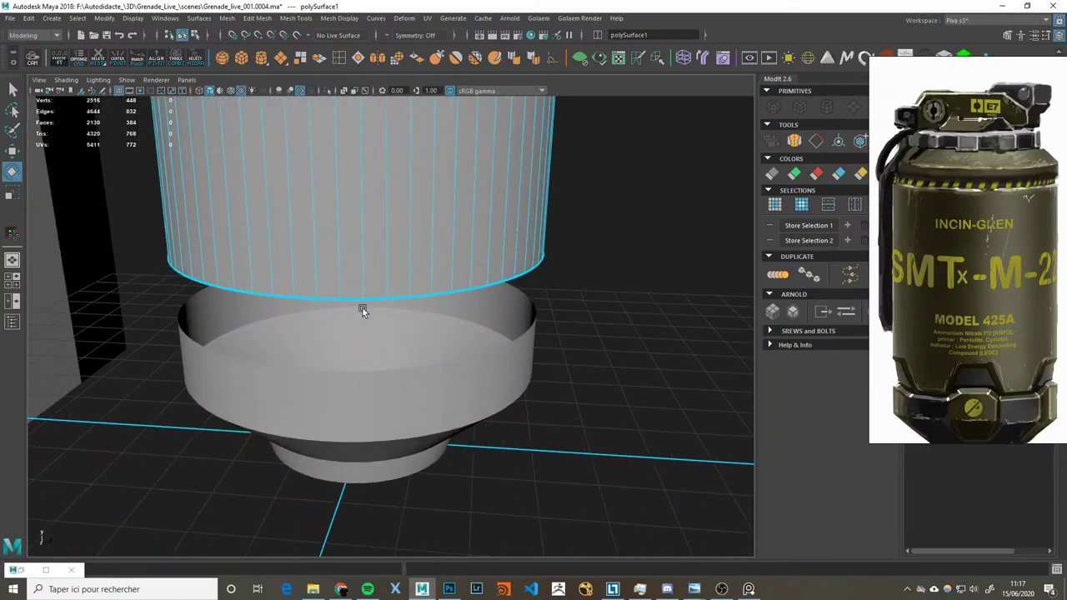
mouse_move(346, 215)
right_down()
mouse_move(284, 290)
mouse_move(618, 356)
right_up()
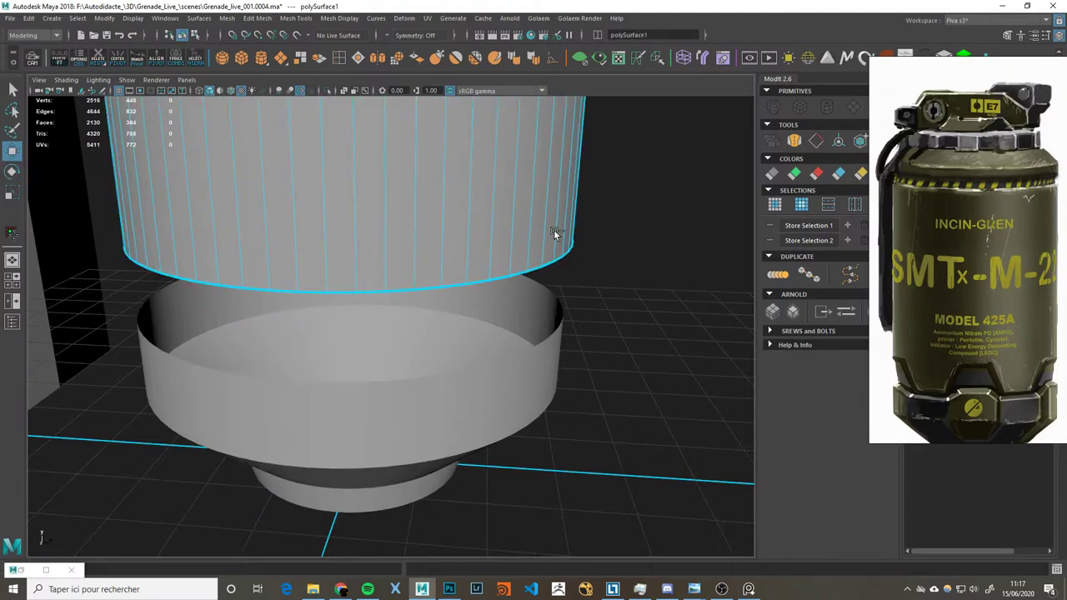
key(ctrl+1)
scroll(554, 230, down, 5)
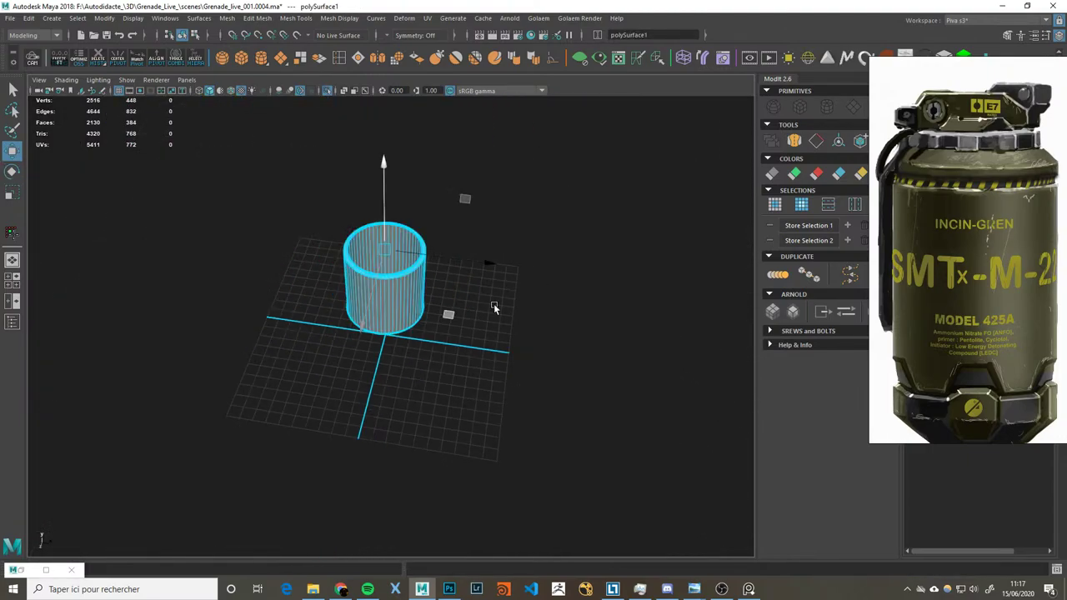
alt+drag(493, 303, 513, 387)
scroll(500, 364, up, 3)
scroll(513, 382, up, 3)
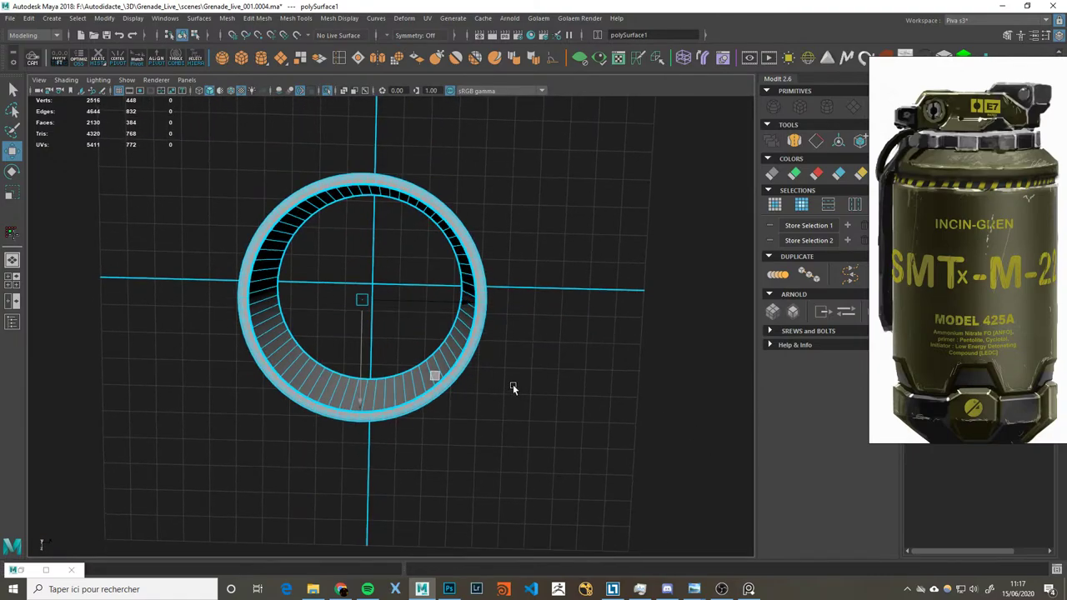
Step: Move the reference image aside, reframe the cylinder from the side, and switch to edge selection
mouse_move(946, 262)
mouse_down()
mouse_move(628, 263)
mouse_move(440, 285)
mouse_move(469, 302)
mouse_move(430, 318)
mouse_move(427, 360)
mouse_move(397, 330)
mouse_move(400, 308)
mouse_up()
alt+right_drag(400, 308, 611, 382)
mouse_move(611, 381)
alt+mouse_down()
mouse_move(424, 286)
mouse_move(308, 290)
alt+mouse_up()
key(F10)
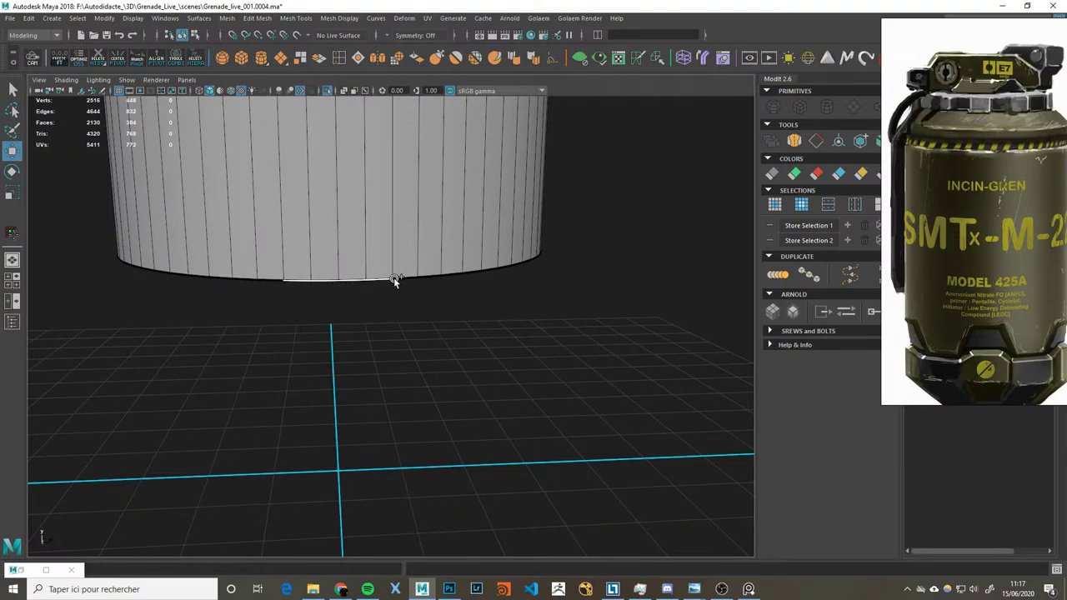
Step: Show the reference zoomed on the bottom cap beside the model and try a first rim edge run
drag(394, 279, 470, 276)
key(space)
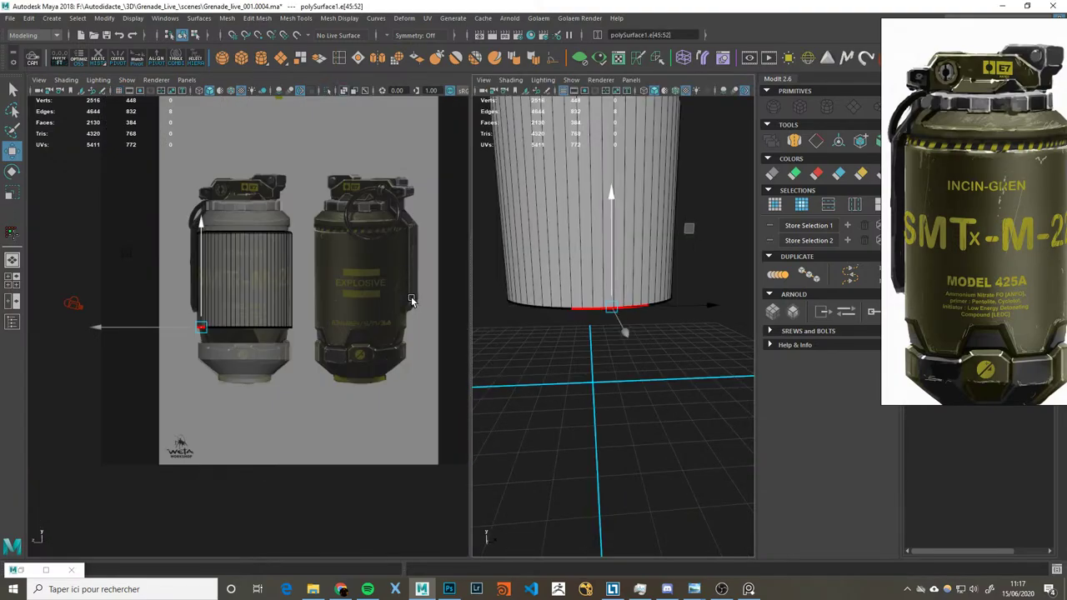
alt+right_drag(411, 300, 408, 383)
scroll(406, 383, up, 2)
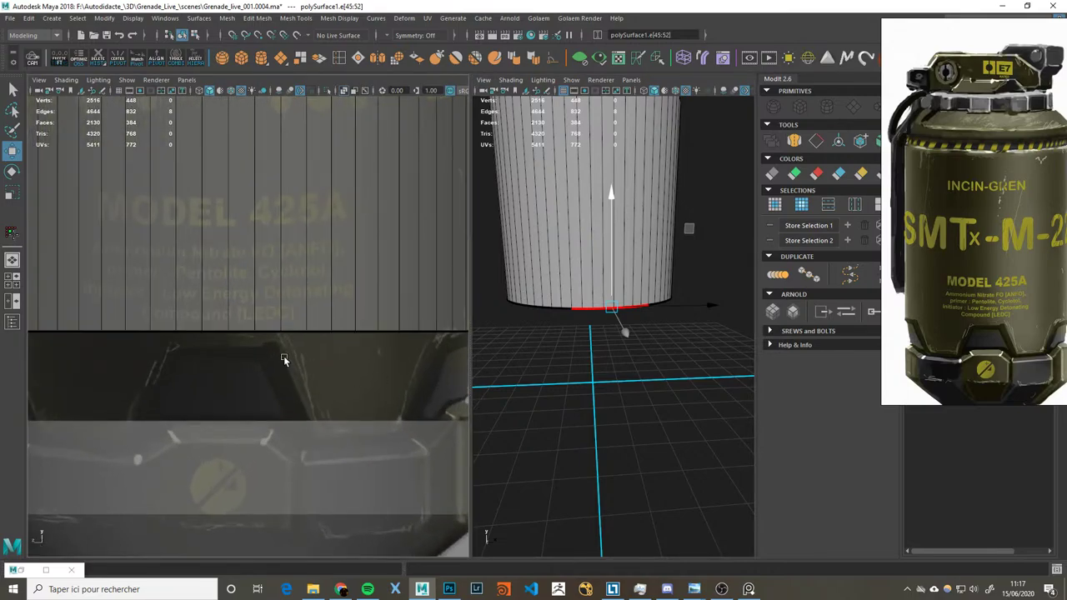
click(293, 333)
mouse_move(341, 331)
mouse_down()
mouse_move(391, 334)
mouse_move(435, 353)
mouse_up()
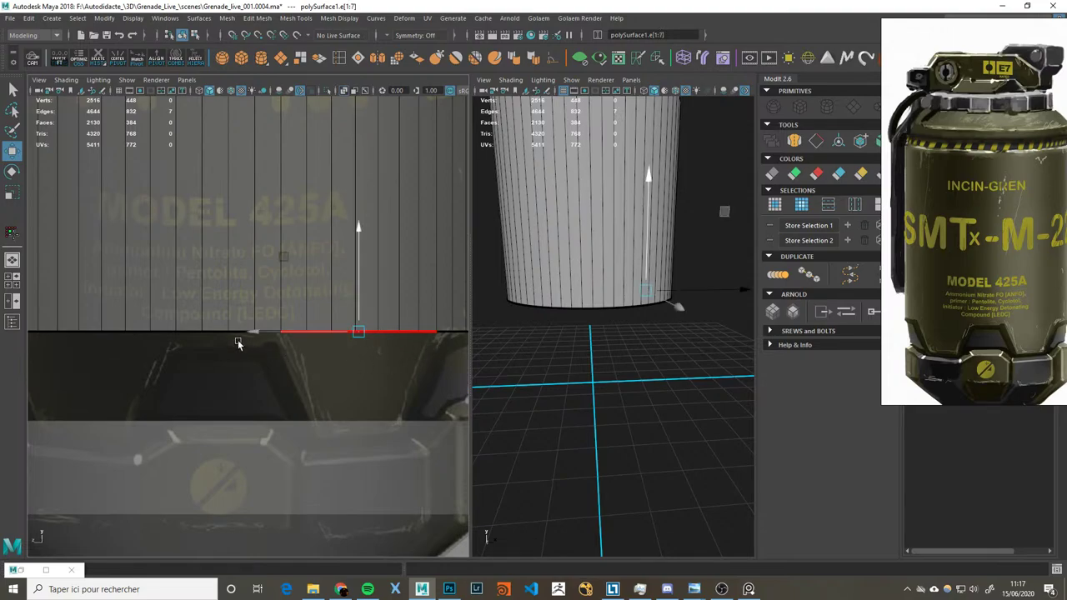
drag(181, 333, 232, 334)
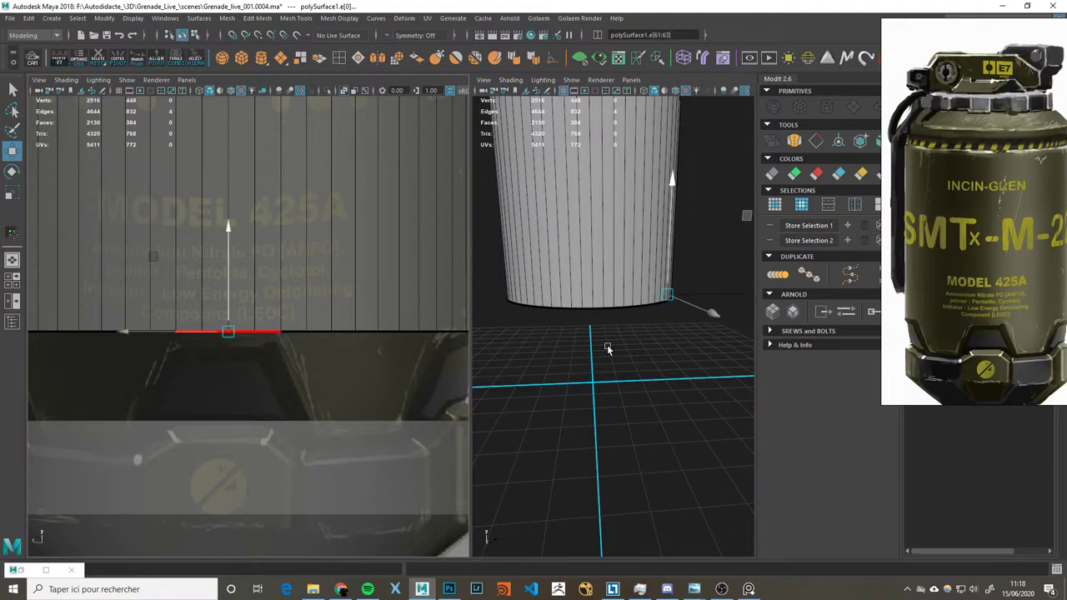
Step: In the maximized perspective view, select a fresh run of bottom-rim edges for the first notch
key(space)
mouse_move(573, 347)
alt+mouse_down()
mouse_move(441, 324)
mouse_move(414, 350)
mouse_move(476, 325)
mouse_move(439, 318)
alt+mouse_up()
click(438, 335)
click(439, 273)
shift+click(556, 280)
alt+drag(570, 278, 556, 276)
shift+click(587, 275)
mouse_move(640, 312)
alt+mouse_down()
mouse_move(524, 306)
mouse_move(479, 284)
alt+mouse_up()
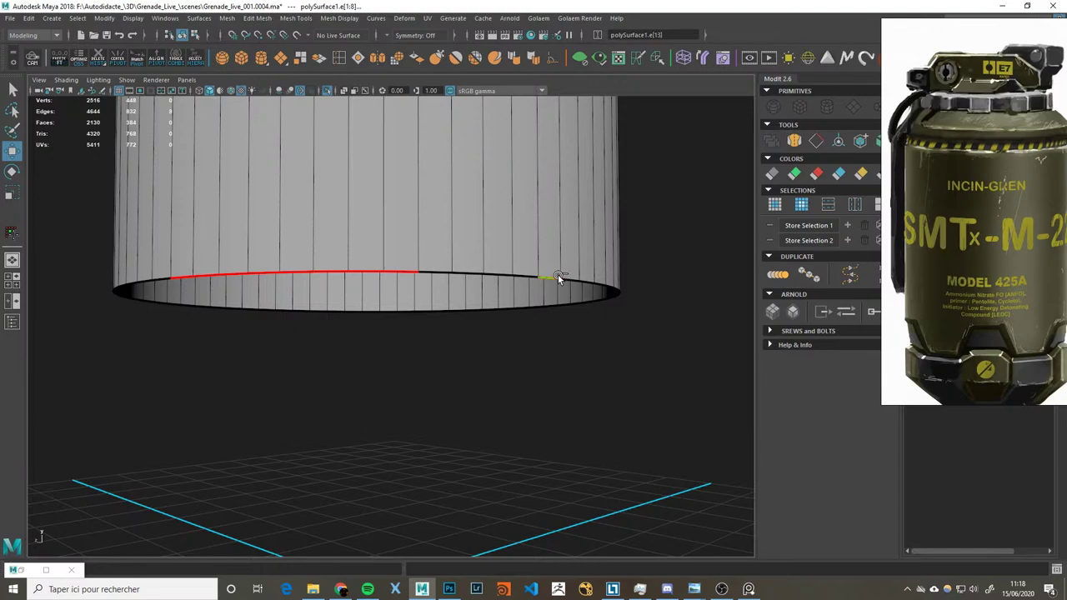
Step: Add more bottom-rim edges while orbiting around, dropping a stray vertical edge
shift+double_click(555, 274)
alt+drag(557, 274, 560, 278)
shift+click(606, 270)
shift+click(621, 271)
mouse_move(622, 271)
alt+mouse_down()
mouse_move(632, 287)
mouse_move(585, 265)
alt+mouse_up()
shift+click(602, 256)
alt+drag(656, 282, 500, 288)
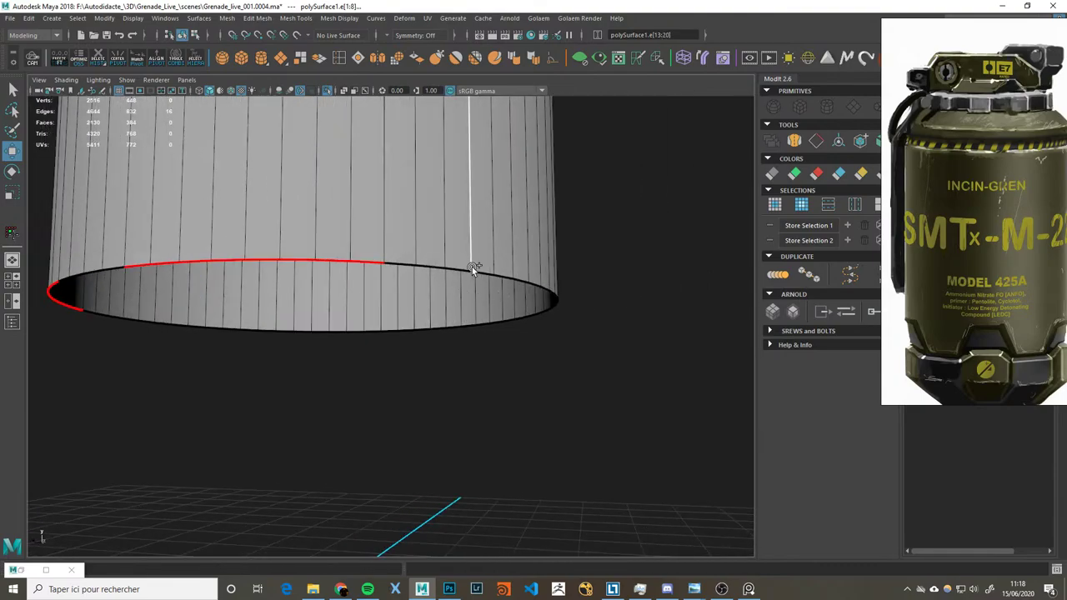
shift+click(485, 267)
alt+drag(525, 279, 351, 267)
shift+click(352, 267)
ctrl+click(358, 280)
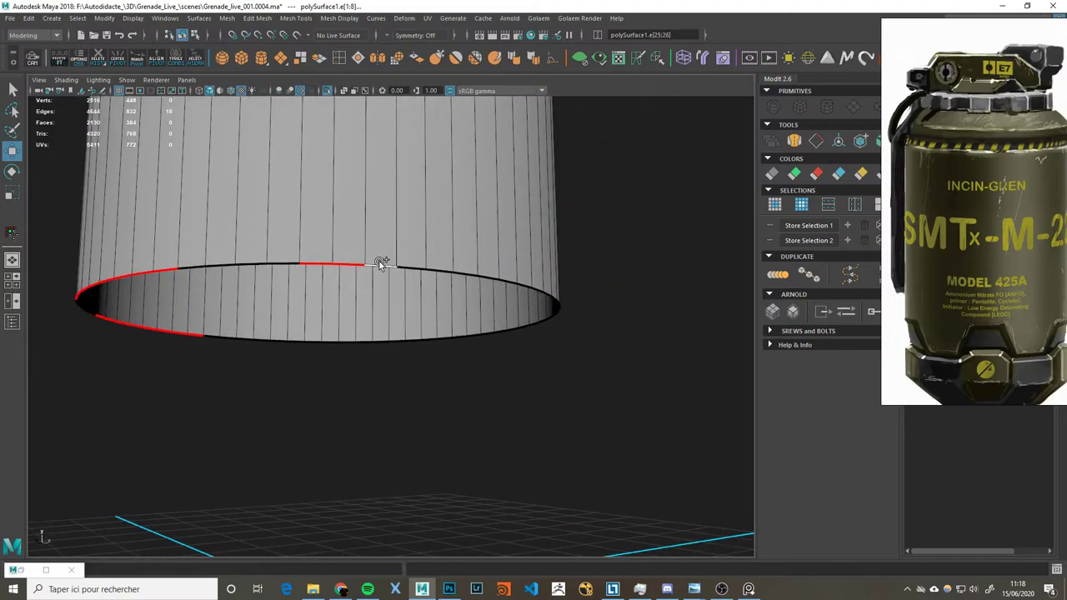
Step: Add the six rim edges of the next notch span
shift+click(417, 266)
shift+click(443, 267)
shift+click(469, 269)
shift+click(486, 271)
shift+click(503, 273)
shift+click(521, 279)
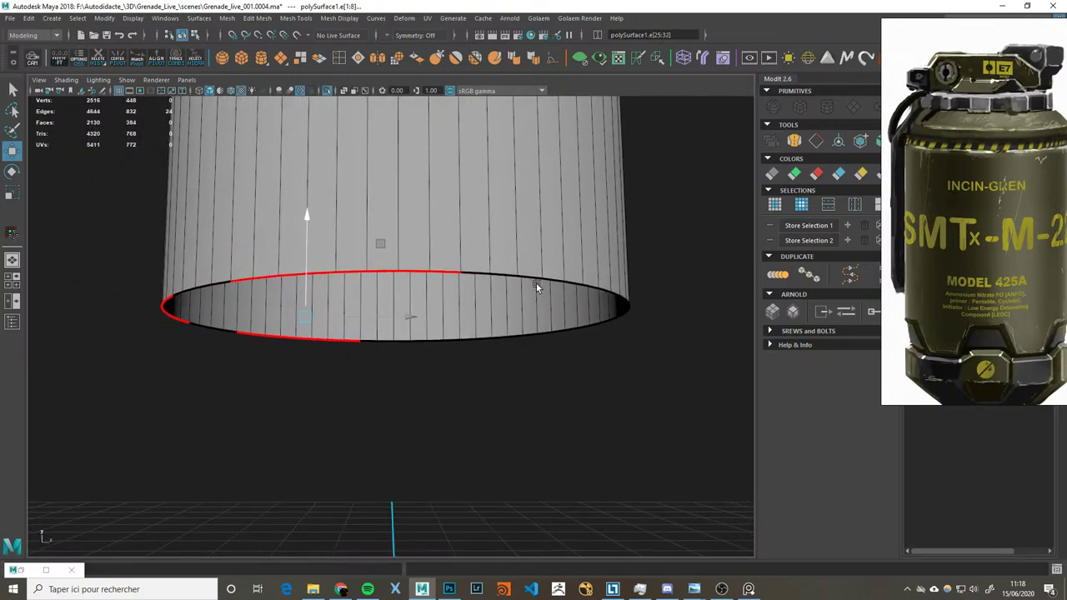
alt+drag(536, 282, 362, 284)
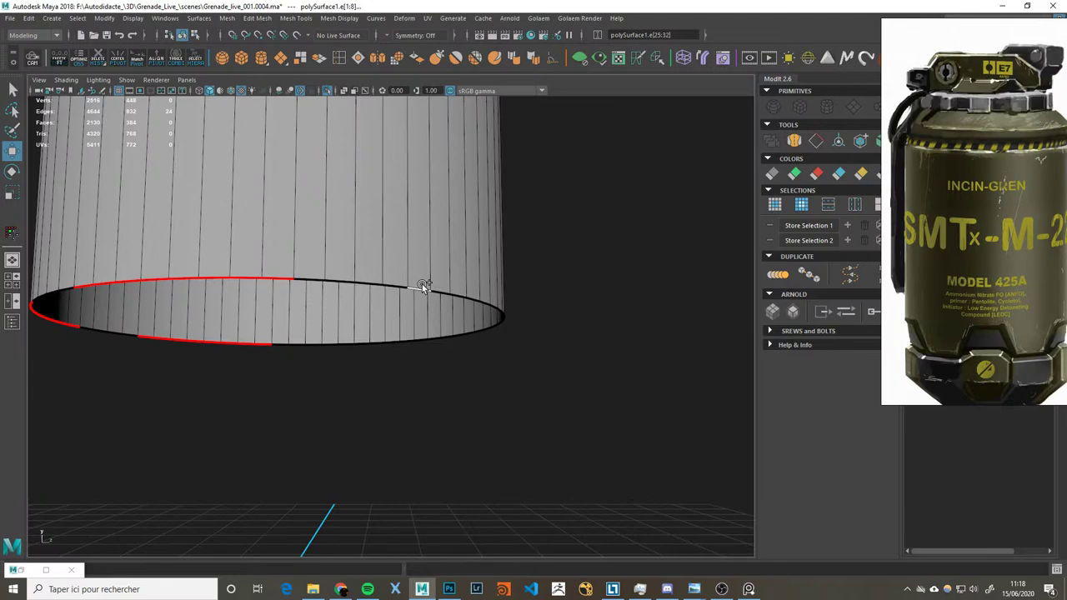
Step: Select the remaining alternating spans around the rim to finish the loop
shift+click(421, 285)
alt+drag(493, 288, 316, 284)
shift+click(344, 285)
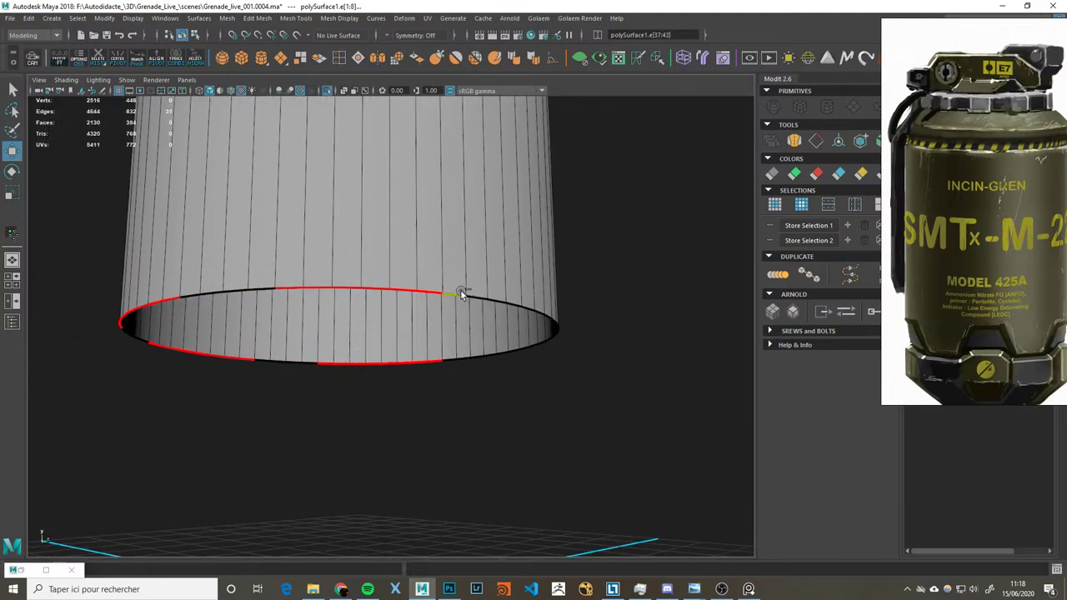
shift+click(482, 293)
alt+drag(482, 294, 353, 296)
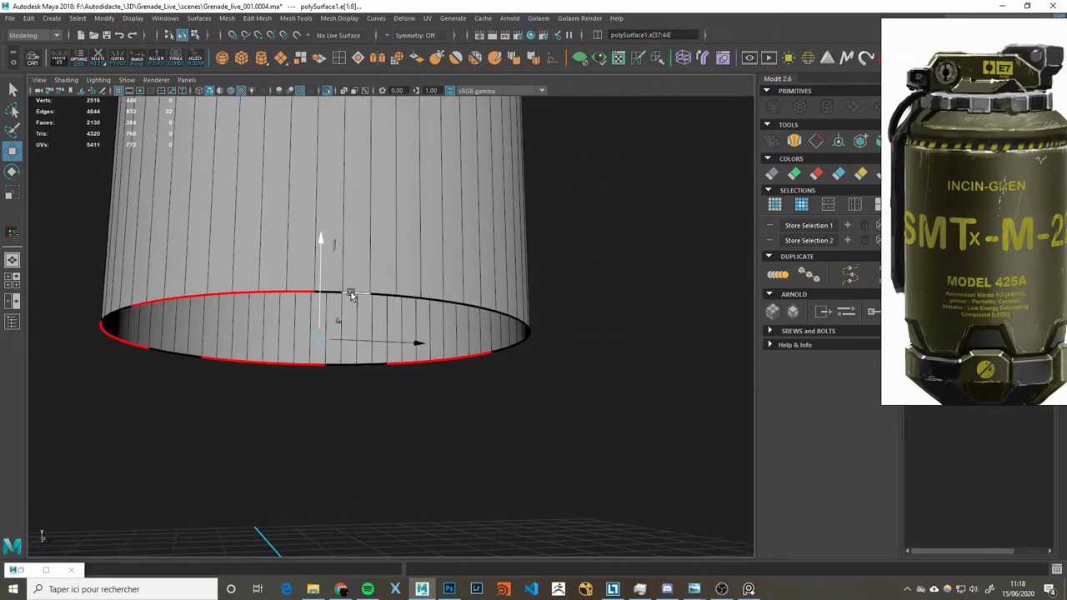
shift+click(431, 296)
alt+drag(505, 305, 432, 292)
shift+click(460, 289)
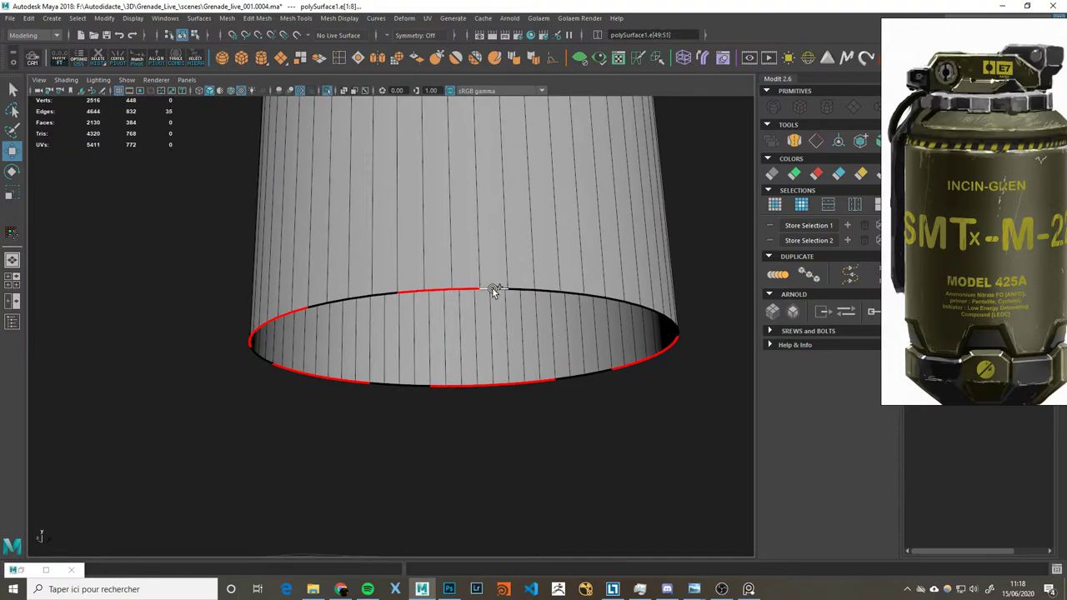
mouse_move(530, 290)
shift+mouse_down()
mouse_move(644, 310)
mouse_move(440, 306)
mouse_move(469, 315)
mouse_move(388, 279)
mouse_move(440, 322)
mouse_move(512, 348)
mouse_move(486, 395)
shift+mouse_up()
Step: Switch back to the Move tool, look into the rim, and open the viewport Lighting menu
key(q)
key(w)
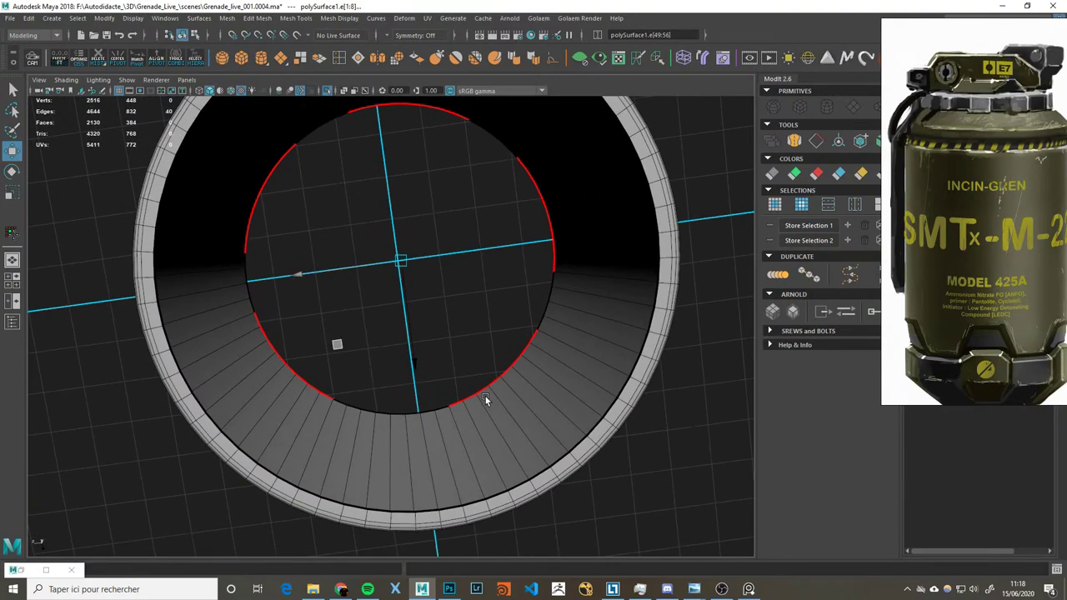
mouse_move(485, 347)
alt+mouse_down()
mouse_move(456, 334)
mouse_move(457, 315)
alt+mouse_up()
click(95, 82)
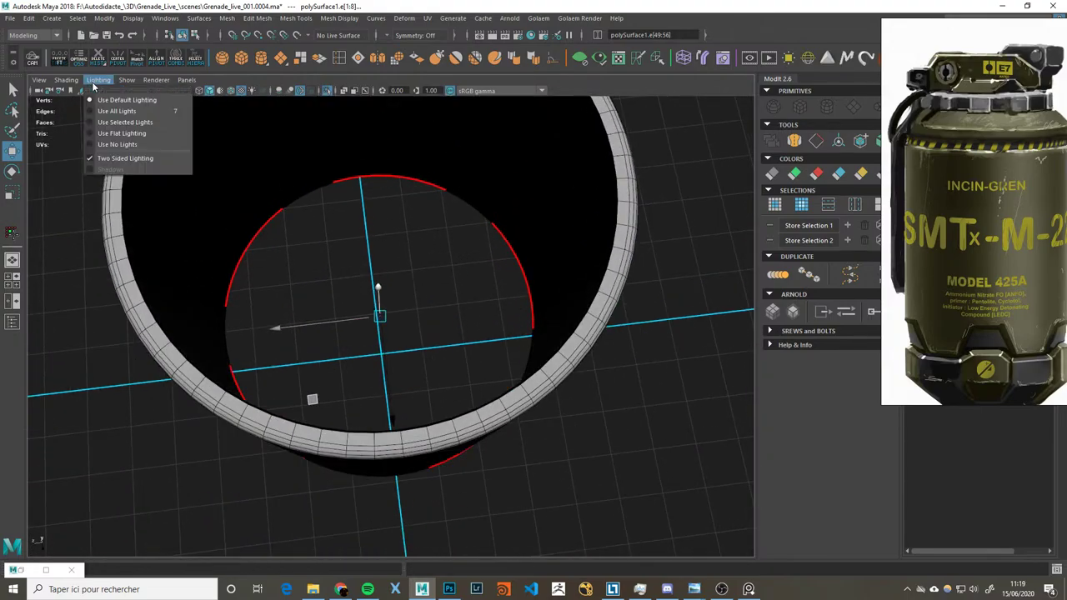
Step: Extrude the selected rim edges with Ctrl+E from a side view
mouse_move(586, 302)
alt+mouse_down()
mouse_move(633, 375)
mouse_move(631, 393)
alt+mouse_up()
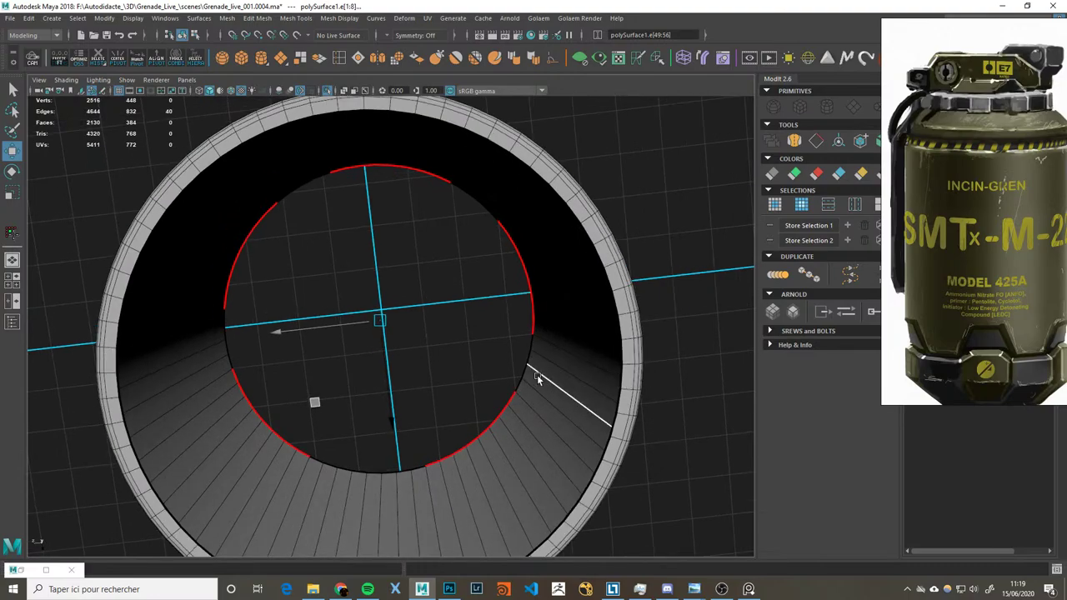
mouse_move(512, 398)
alt+mouse_down()
mouse_move(514, 317)
mouse_move(492, 362)
mouse_move(431, 388)
mouse_move(432, 409)
alt+mouse_up()
key(ctrl+e)
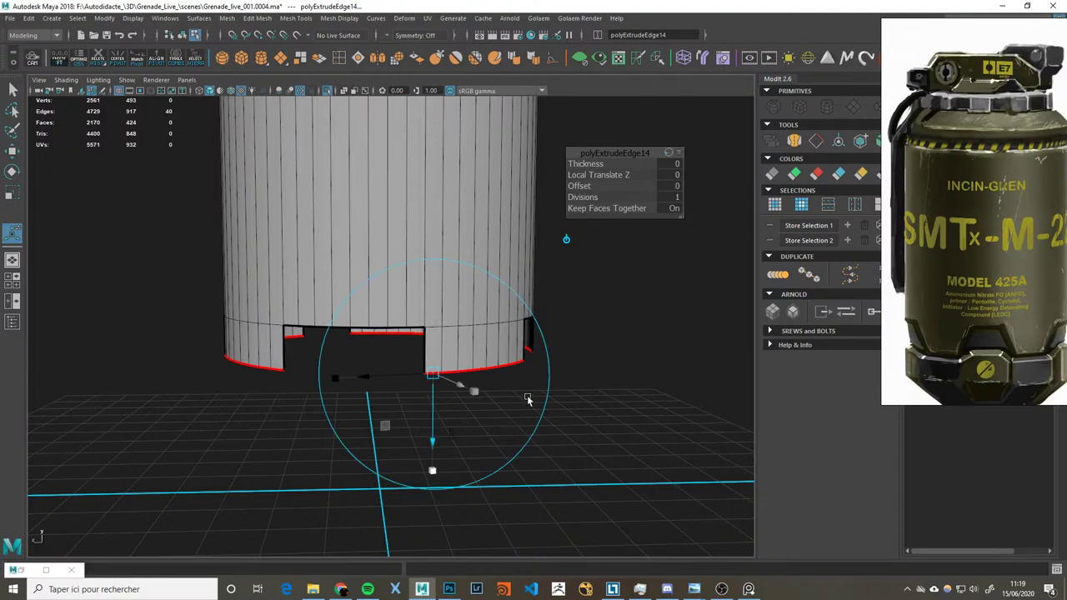
key(space)
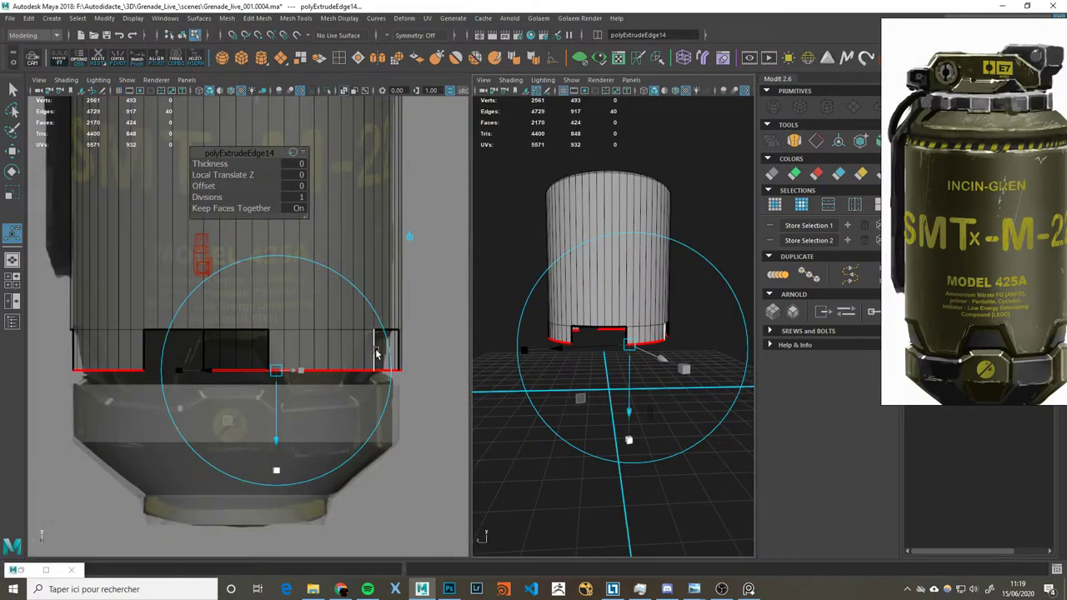
Step: Undo the downward edge extrusion and return to the maximized perspective view
key(ctrl+z)
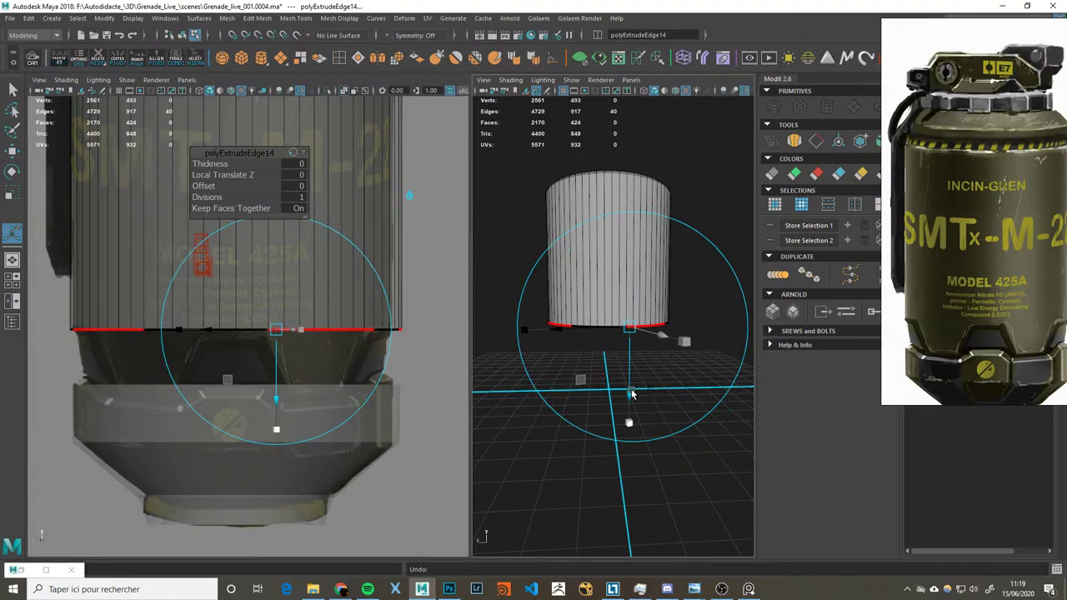
key(space)
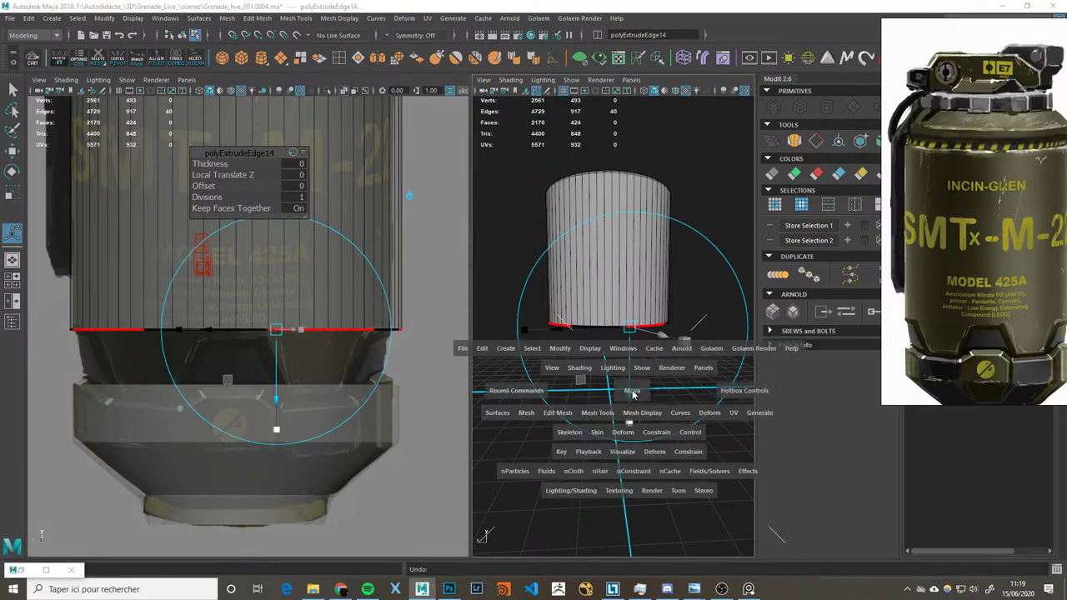
key(space)
key(space)
alt+drag(581, 422, 519, 428)
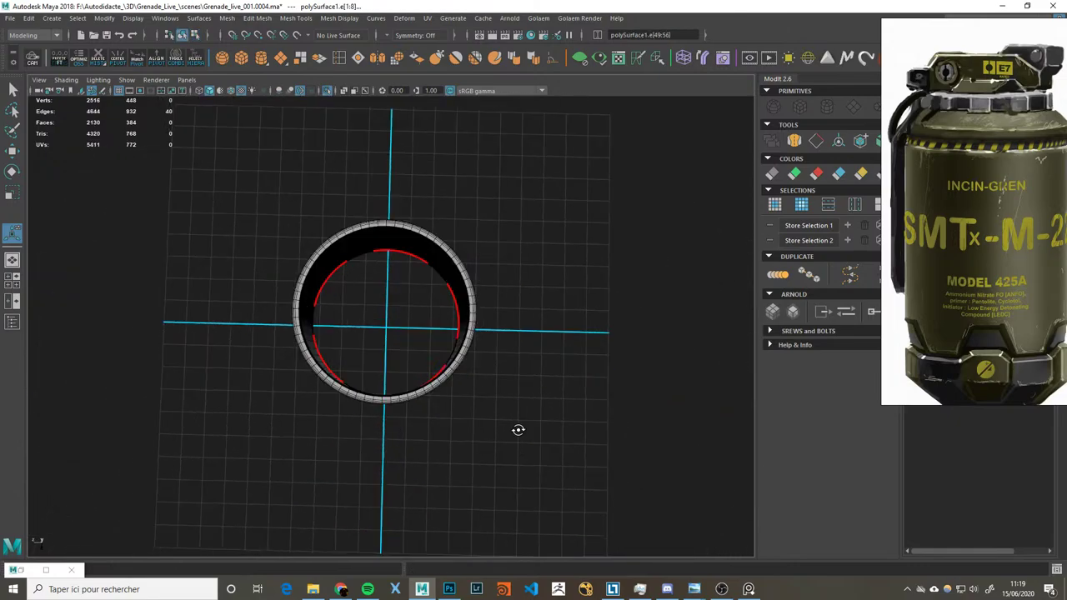
Step: Delete the faces on the right half of the ring, working from a top view
mouse_move(502, 303)
right_down()
mouse_move(536, 343)
mouse_move(500, 359)
right_up()
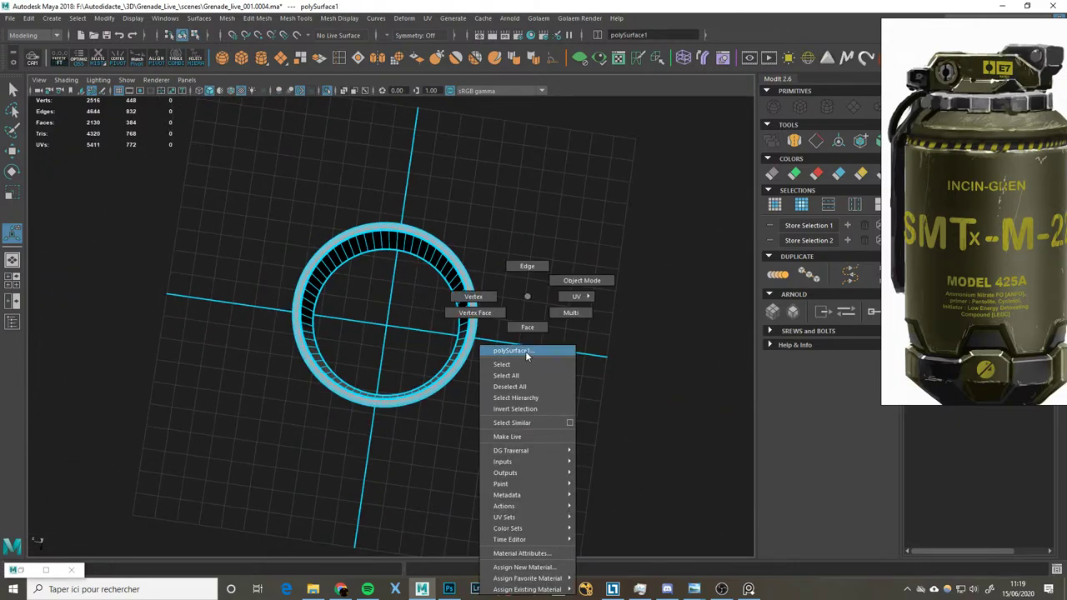
mouse_move(491, 162)
mouse_down()
mouse_move(423, 439)
mouse_move(392, 475)
mouse_up()
key(Delete)
Step: Inspect the remaining half ring, rotate the reference to its base, and select a bottom-left rim edge
drag(198, 193, 494, 322)
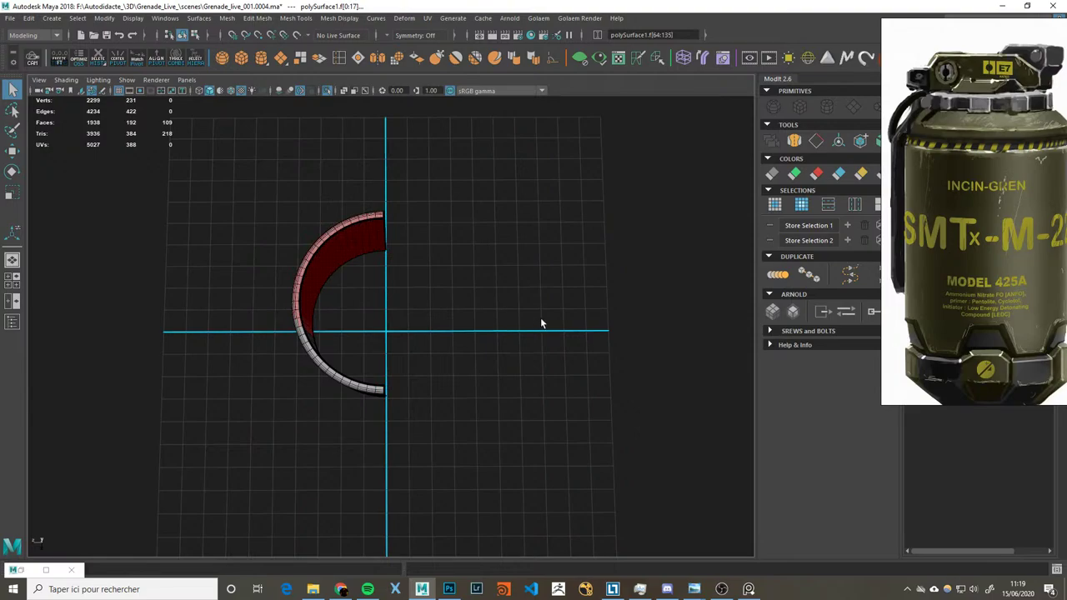
mouse_move(533, 309)
alt+mouse_down()
mouse_move(384, 294)
mouse_move(281, 332)
mouse_move(364, 311)
alt+mouse_up()
scroll(370, 333, up, 5)
click(360, 365)
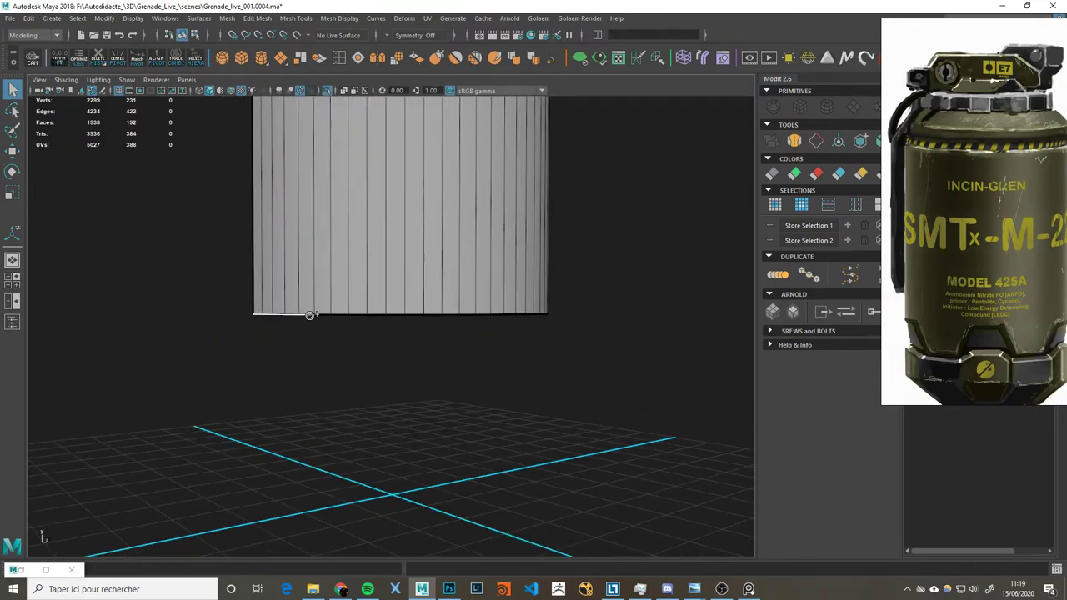
scroll(342, 358, up, 2)
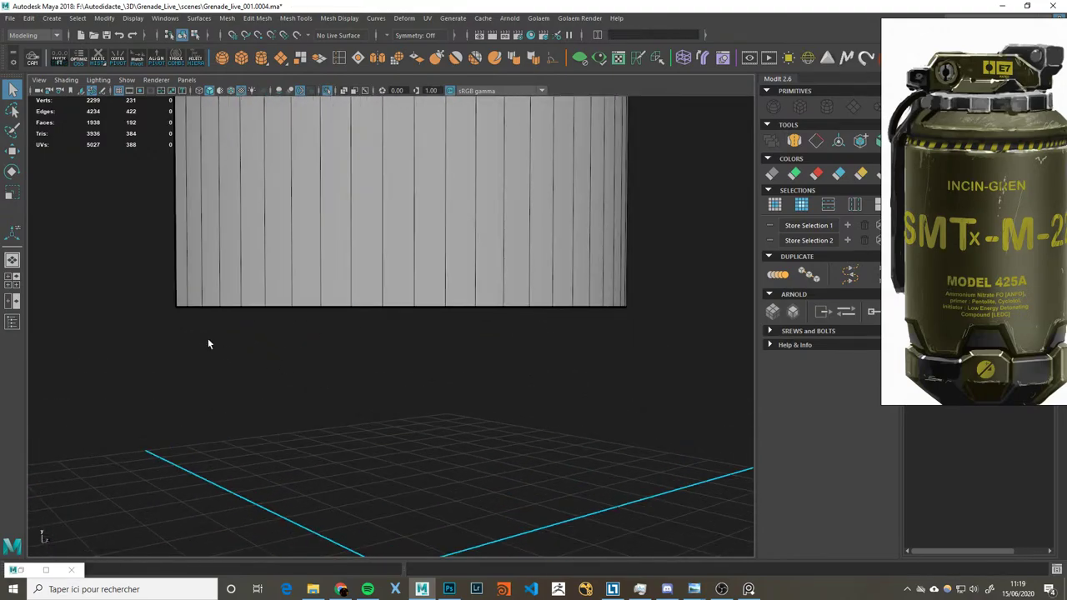
drag(950, 330, 1037, 334)
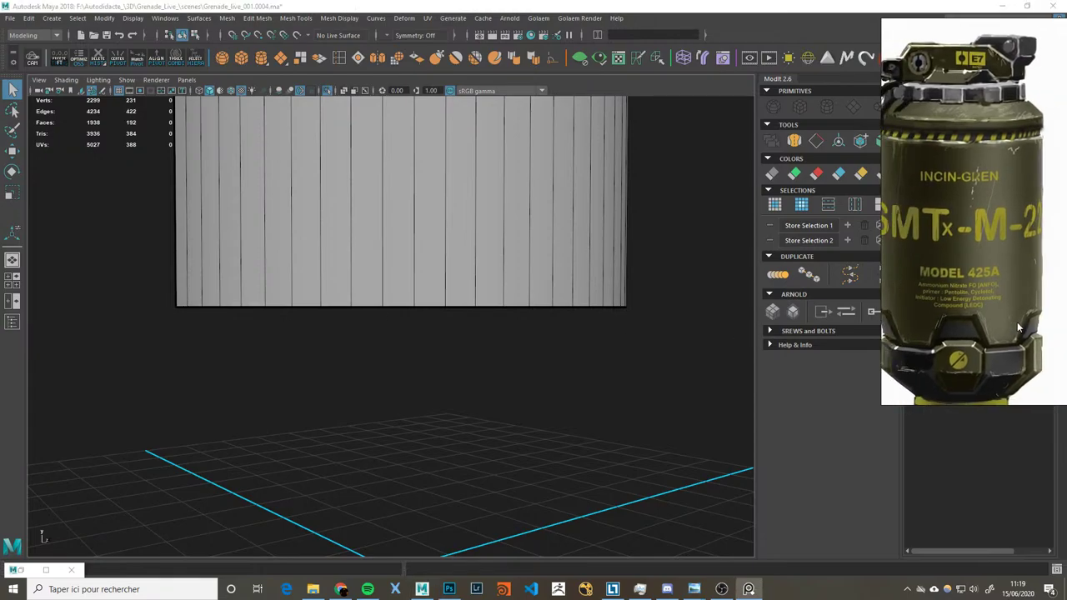
click(185, 313)
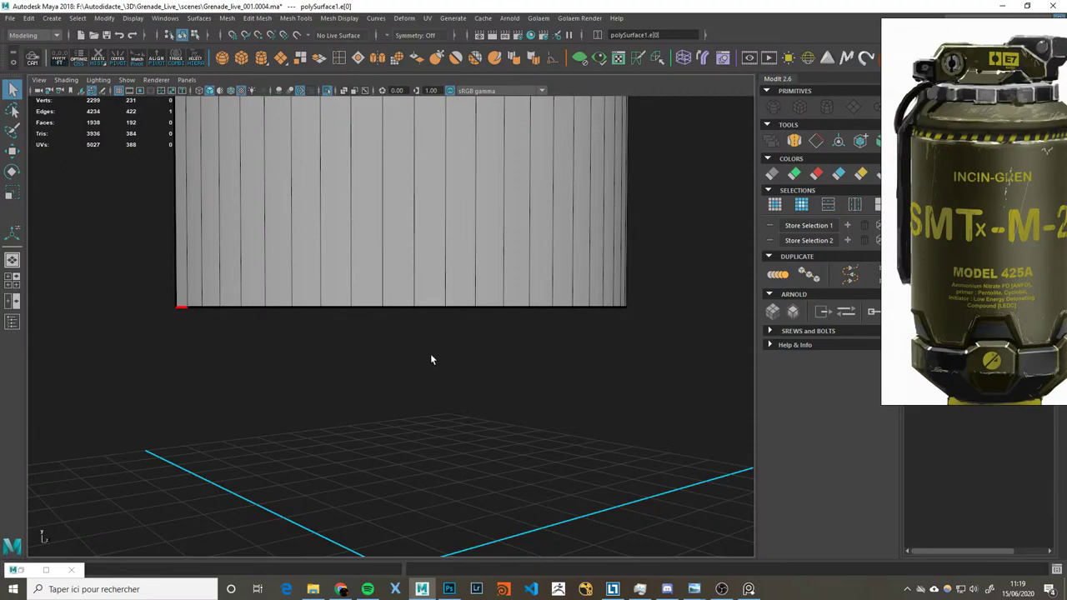
Step: Add four successive bottom-rim edges in the split view, then drag-select more rim edges leftward
key(space)
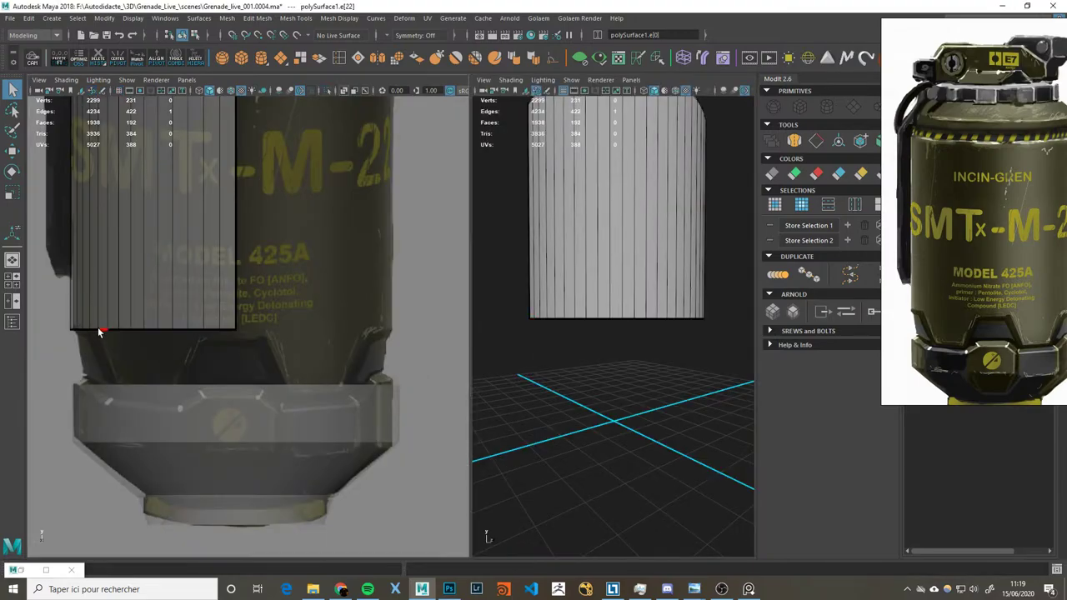
shift+click(126, 331)
shift+click(144, 331)
shift+click(160, 331)
shift+click(178, 330)
key(space)
mouse_move(635, 324)
alt+mouse_down()
mouse_move(400, 324)
mouse_move(467, 331)
mouse_move(452, 336)
alt+mouse_up()
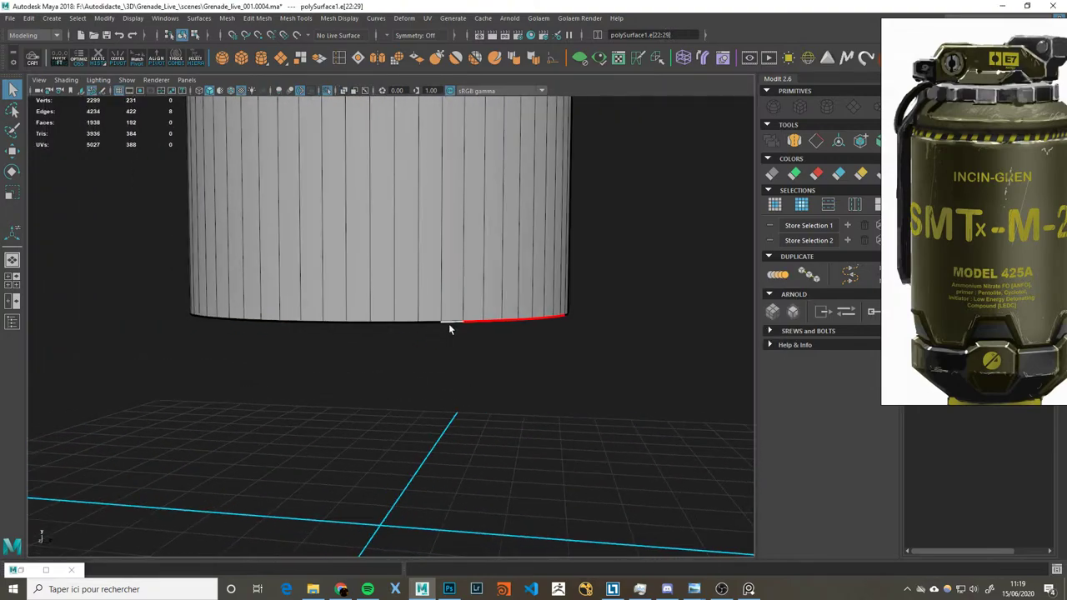
key(space)
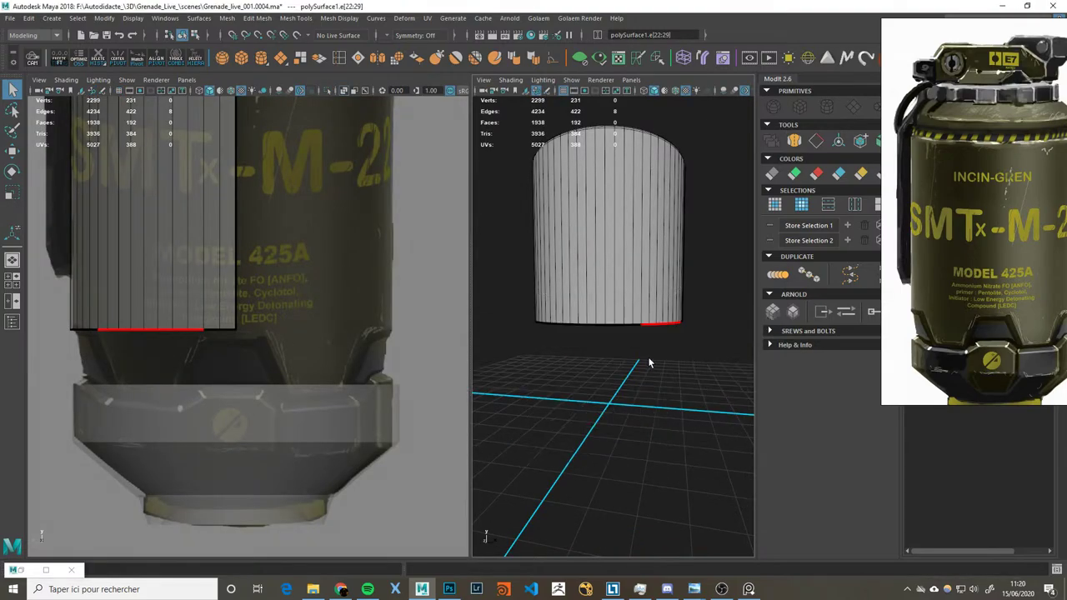
key(space)
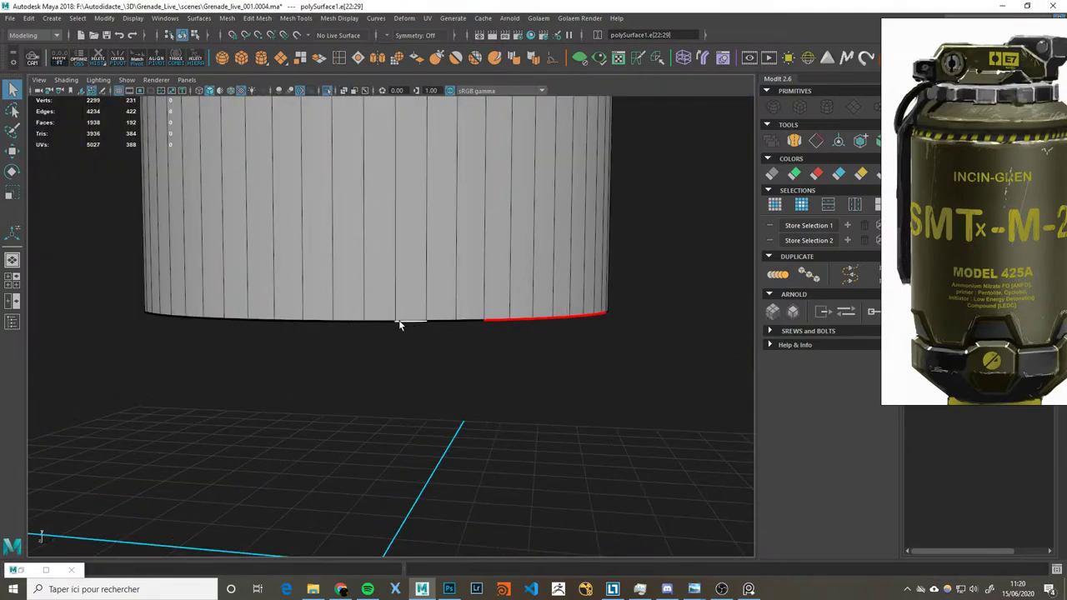
mouse_move(364, 320)
shift+mouse_down()
mouse_move(174, 318)
mouse_move(484, 340)
mouse_move(486, 386)
mouse_move(426, 393)
mouse_move(428, 357)
mouse_move(500, 341)
mouse_move(426, 372)
mouse_move(465, 403)
shift+mouse_up()
Step: Extrude the selected bottom edges with Ctrl+E and pull them downward into a band
key(ctrl+e)
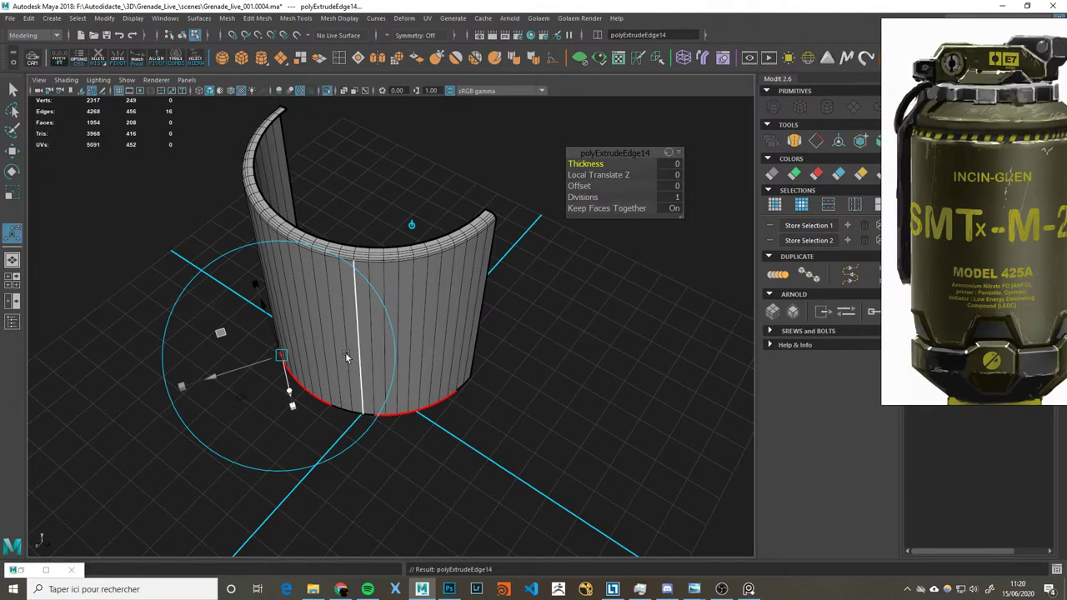
alt+drag(339, 375, 332, 327)
drag(310, 421, 341, 412)
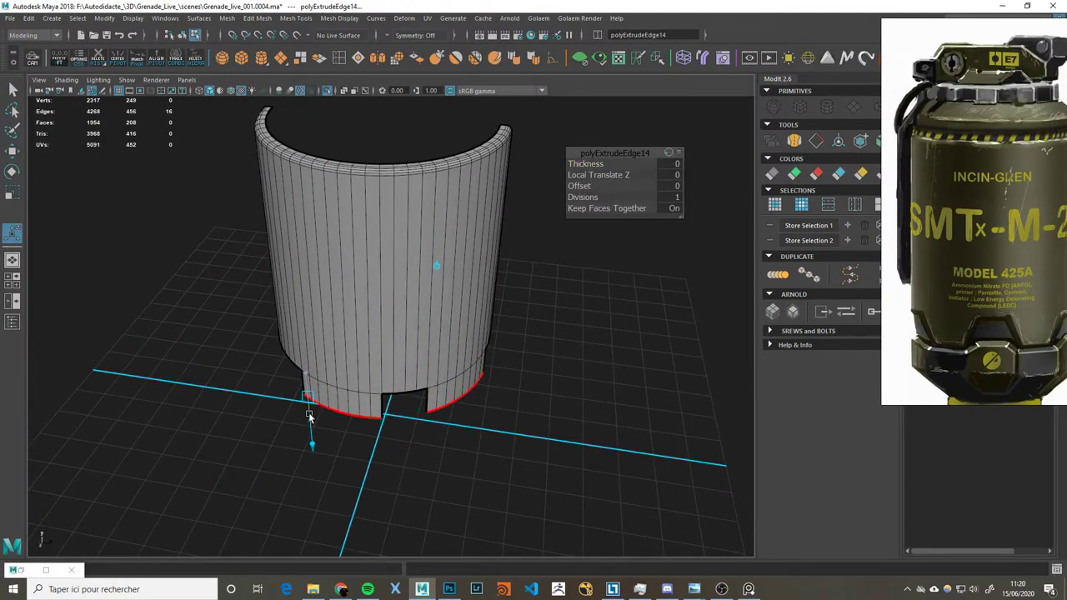
alt+drag(461, 388, 462, 385)
key(space)
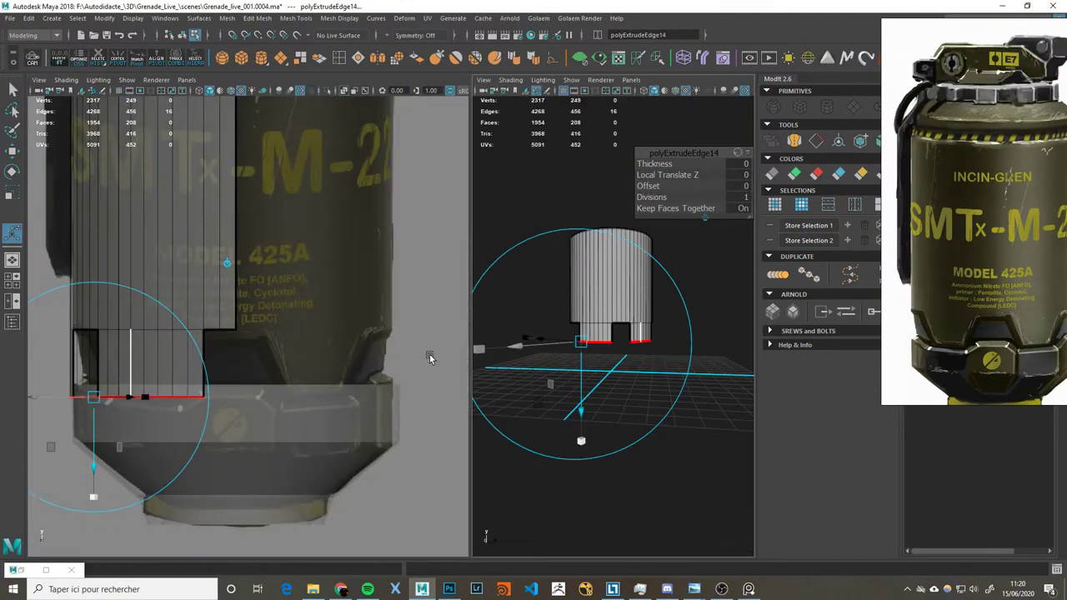
mouse_move(101, 430)
mouse_down()
mouse_move(111, 384)
mouse_move(109, 413)
mouse_up()
key(e)
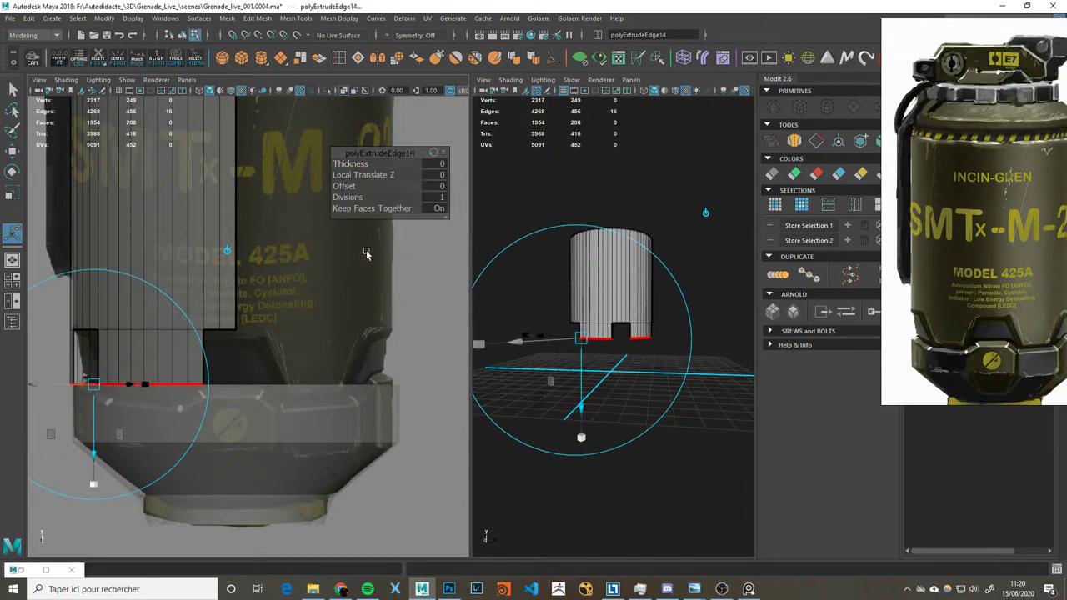
Step: Give the extrusion an Offset of 0.024, reverting the Local Translate Z tweak and keeping Thickness 0
drag(349, 186, 356, 187)
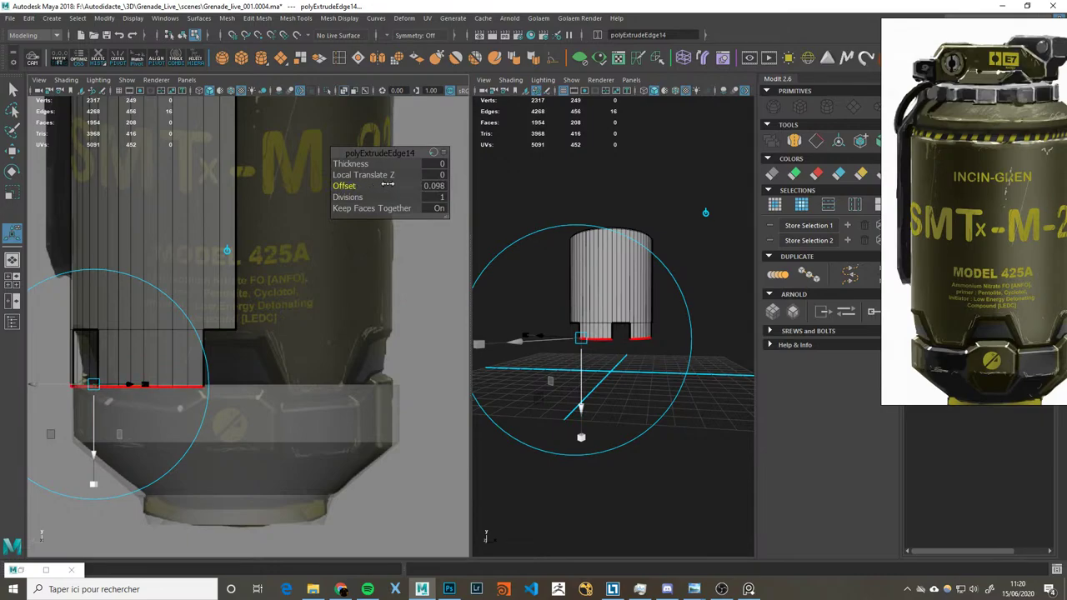
drag(355, 175, 358, 175)
key(ctrl+z)
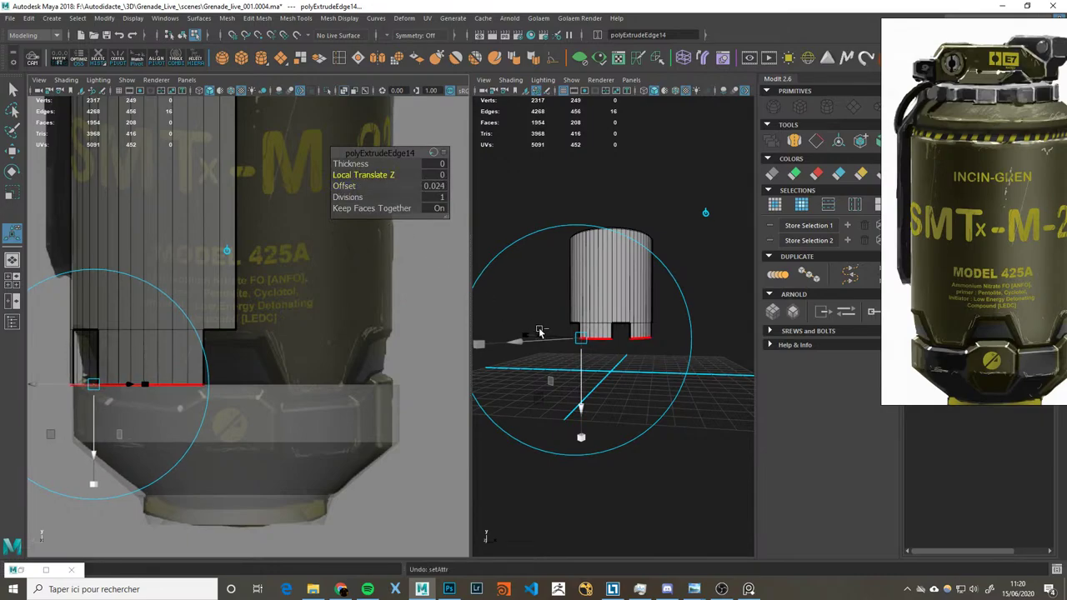
click(350, 163)
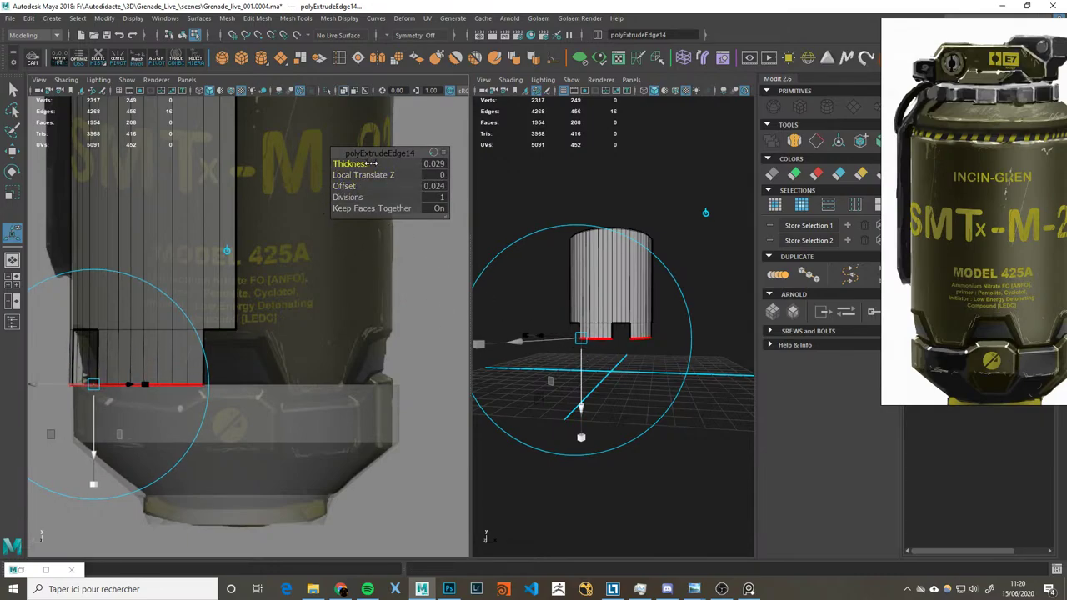
key(space)
key(space)
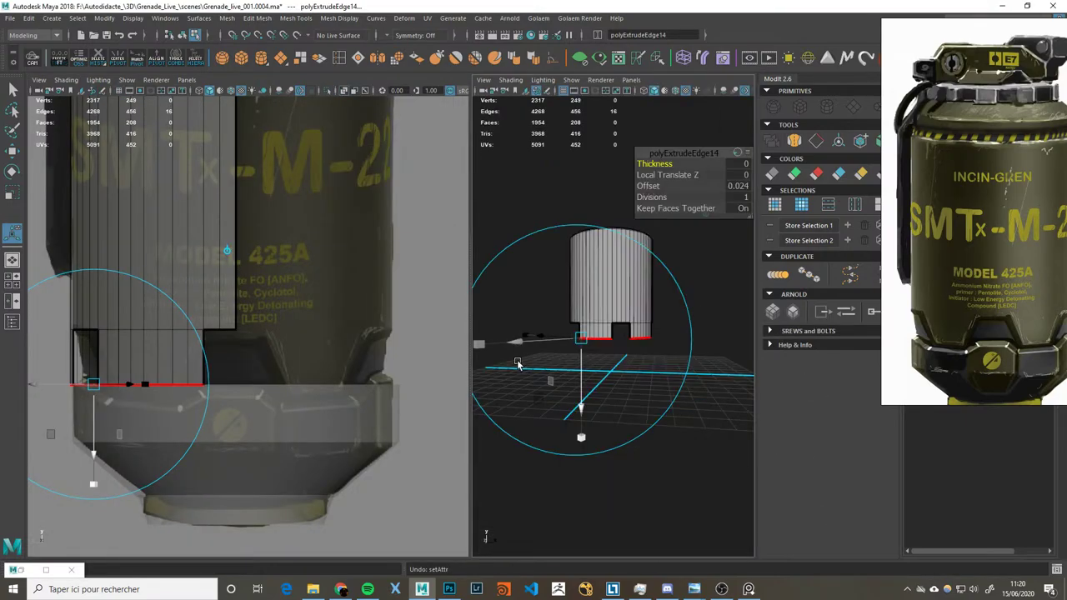
key(space)
scroll(596, 361, up, 3)
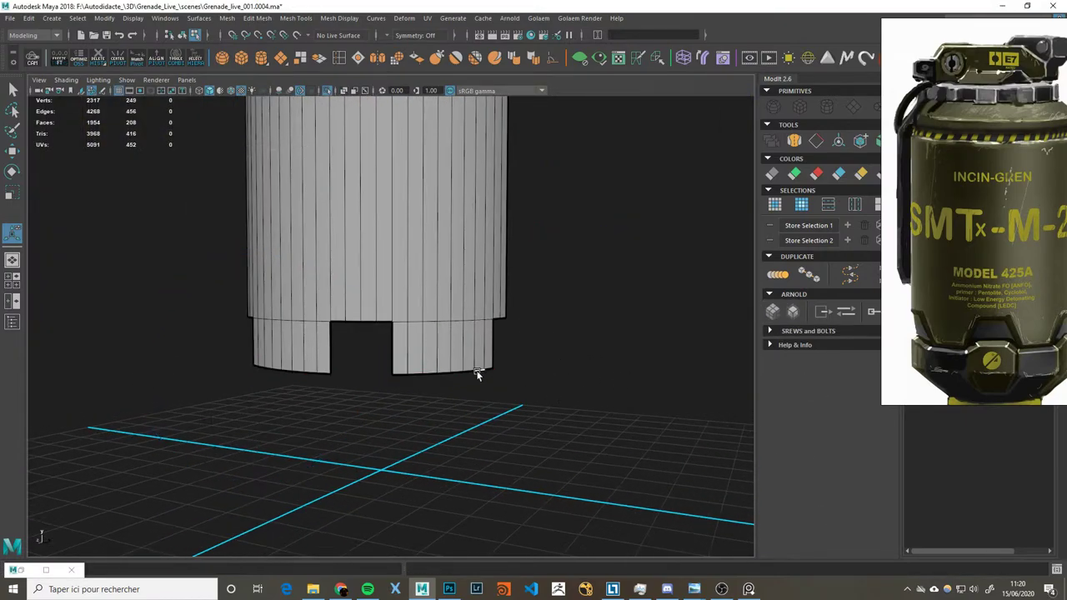
Step: Select the right tab's bottom edges and scale them slightly narrower against the side reference
click(405, 373)
scroll(372, 369, up, 2)
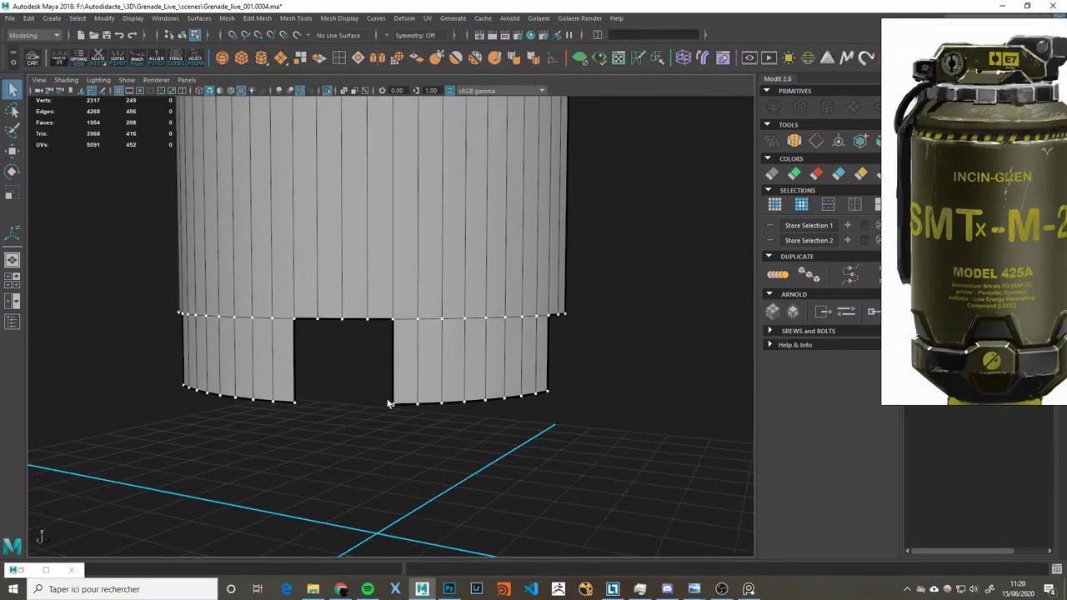
key(F10)
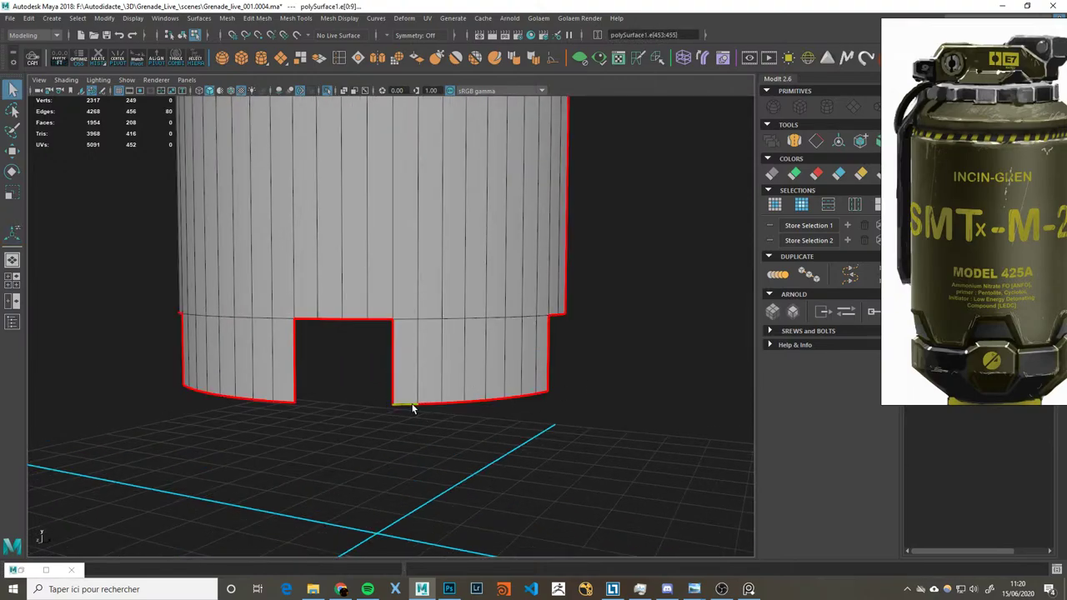
click(540, 393)
double_click(416, 407)
key(r)
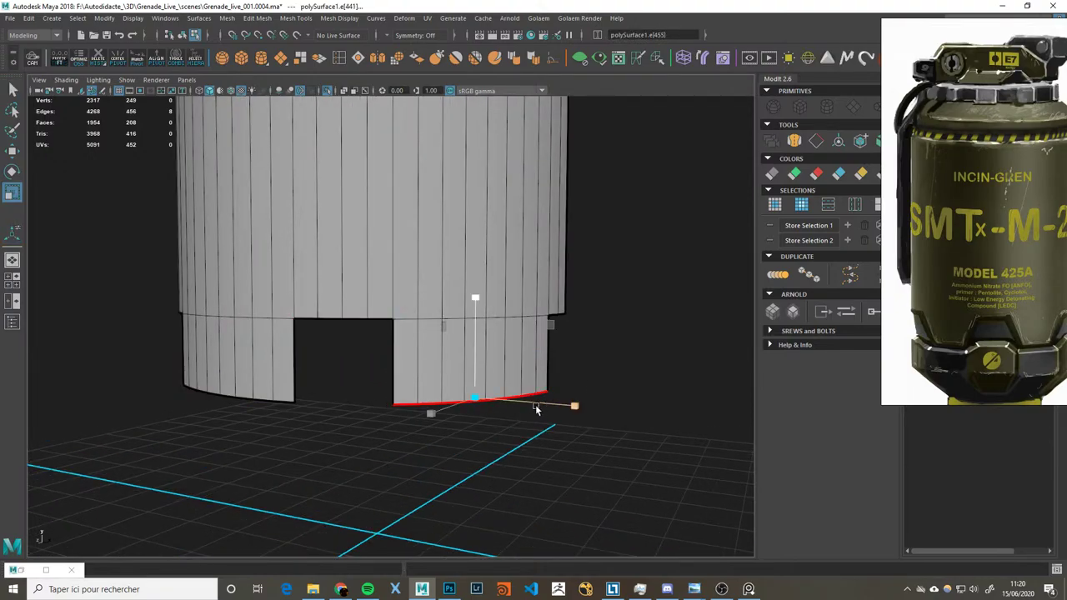
alt+drag(573, 408, 325, 426)
shift+right_drag(321, 428, 383, 450)
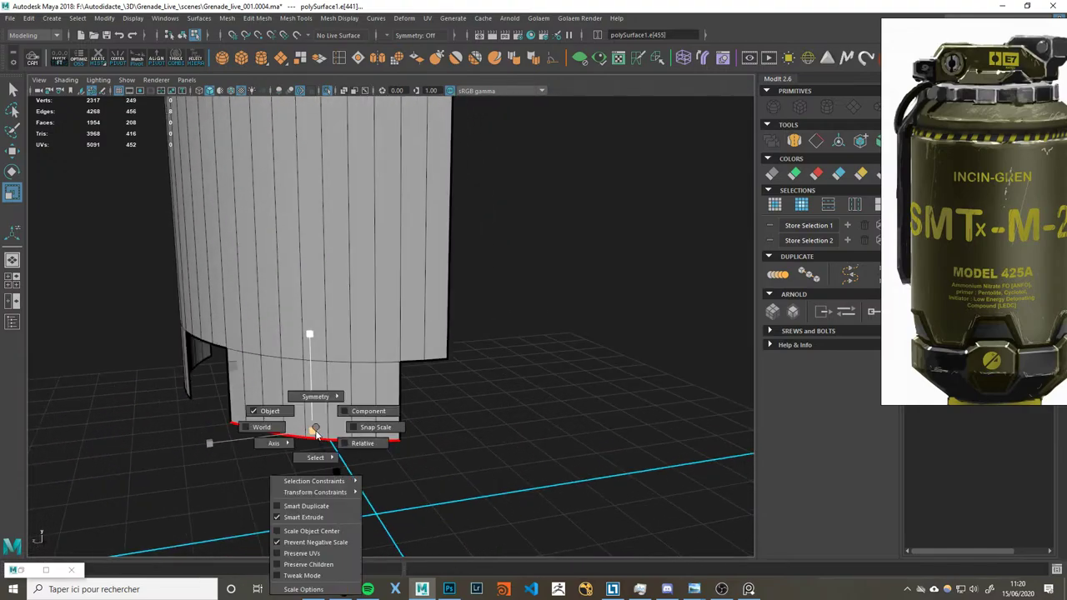
mouse_move(408, 445)
alt+mouse_down()
mouse_move(457, 438)
mouse_move(467, 409)
alt+mouse_up()
key(space)
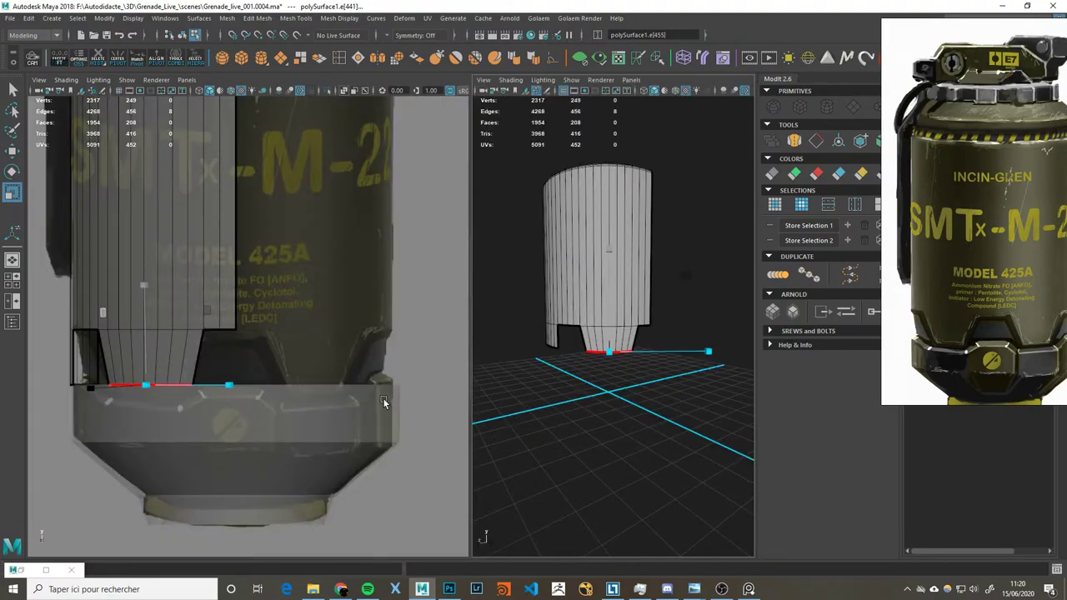
drag(228, 385, 209, 386)
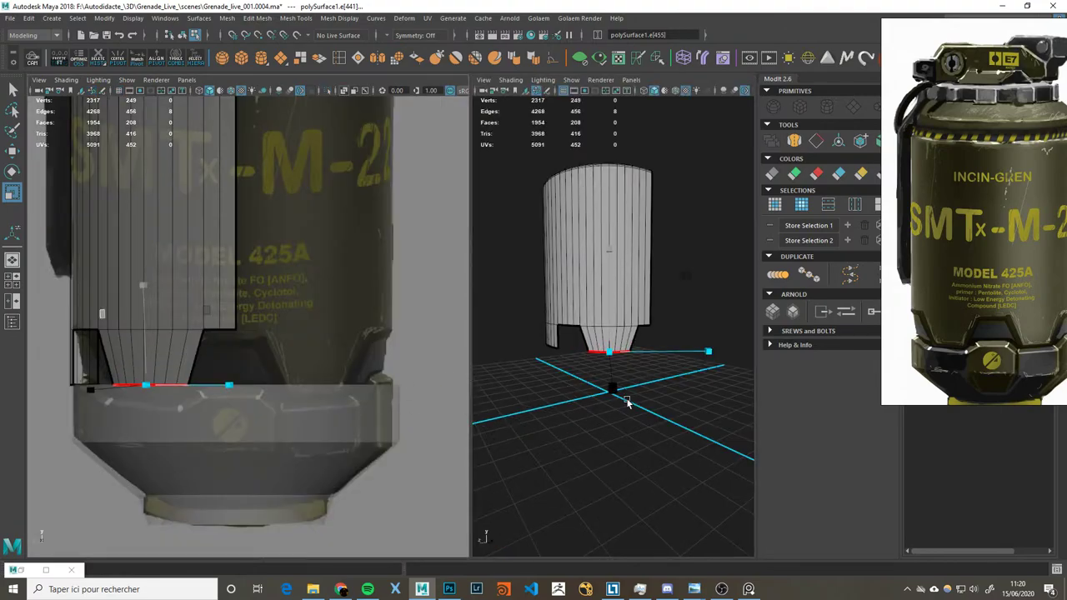
key(space)
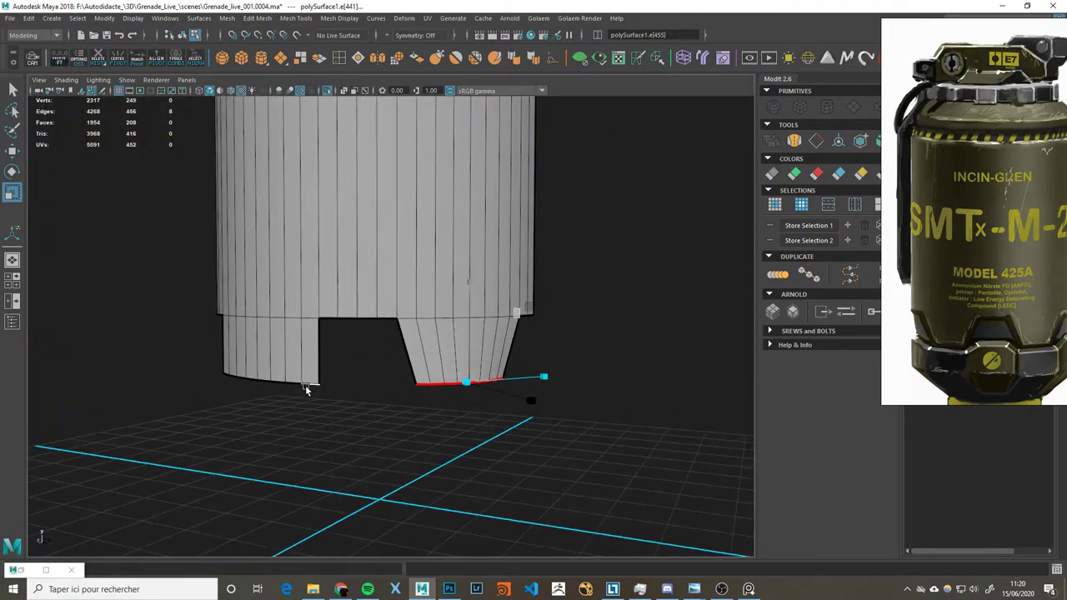
Step: Check the left leg's bottom edge loop, then marquee-select the faces on one half of the shell
double_click(305, 384)
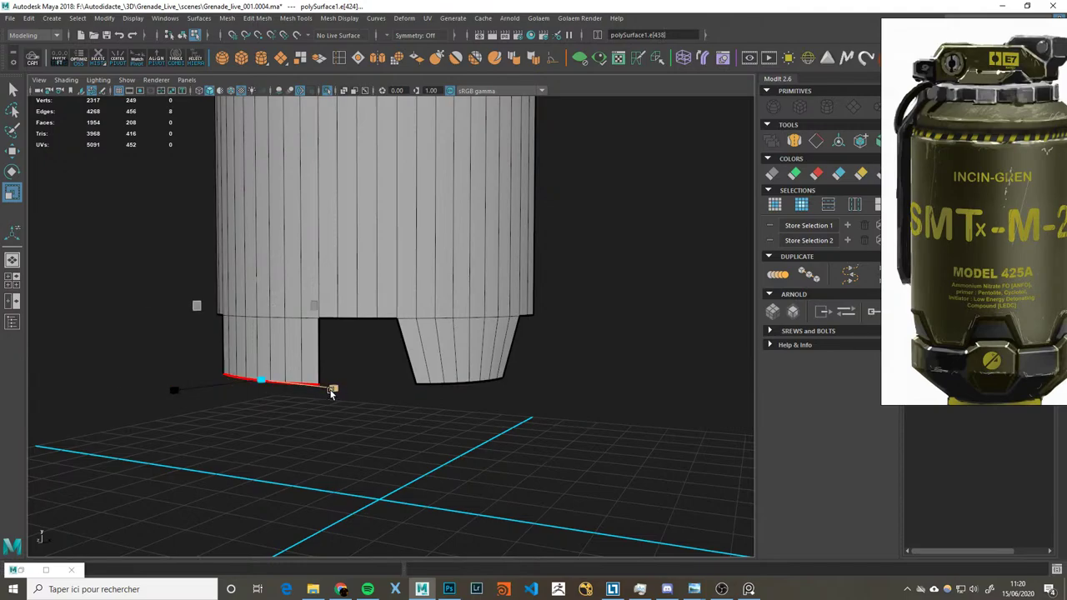
alt+drag(306, 387, 405, 406)
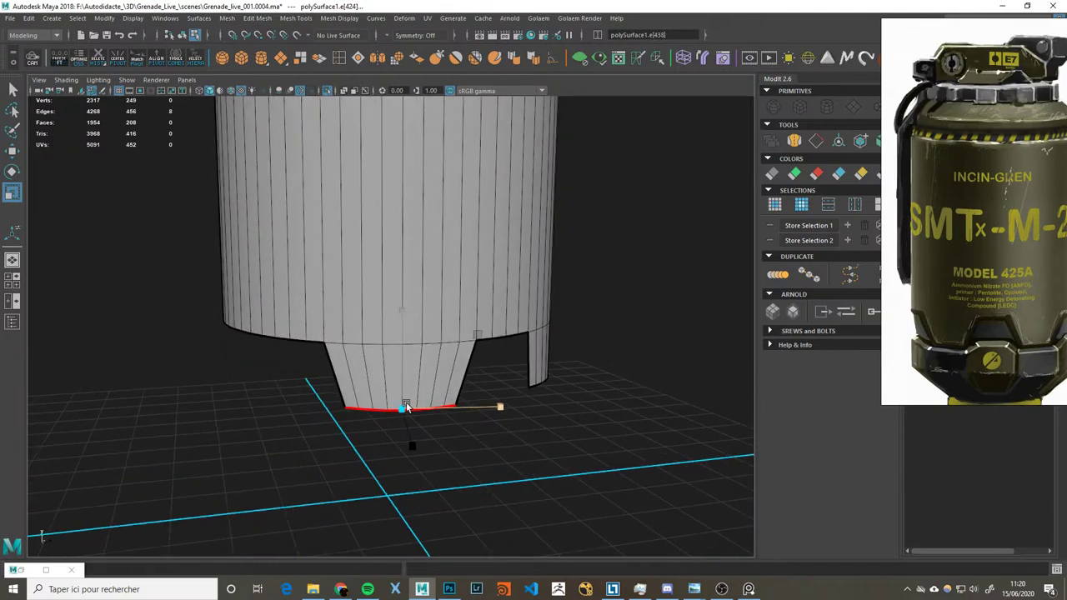
mouse_move(628, 419)
alt+mouse_down()
mouse_move(513, 419)
mouse_move(505, 436)
mouse_move(458, 436)
mouse_move(436, 472)
mouse_move(491, 450)
alt+mouse_up()
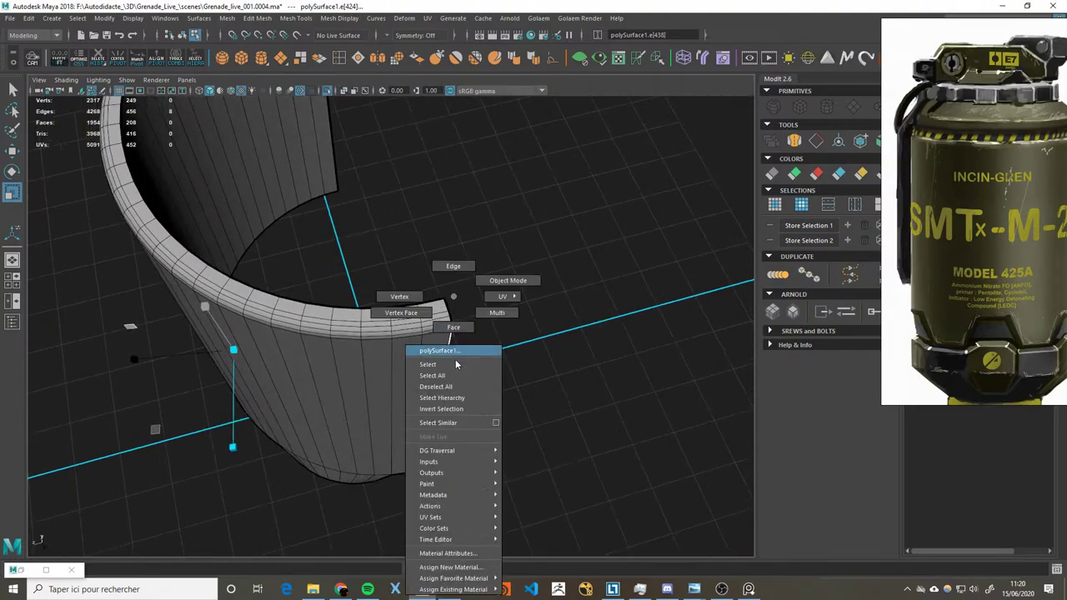
right_drag(454, 333, 473, 333)
mouse_move(173, 195)
mouse_down()
mouse_move(511, 317)
mouse_move(526, 337)
mouse_move(573, 332)
mouse_move(547, 289)
mouse_move(502, 309)
mouse_move(647, 255)
mouse_move(576, 320)
mouse_move(595, 295)
mouse_move(579, 258)
mouse_move(576, 272)
mouse_up()
Step: Delete the faces of the arch's right half from the cap shell
click(552, 258)
click(417, 257)
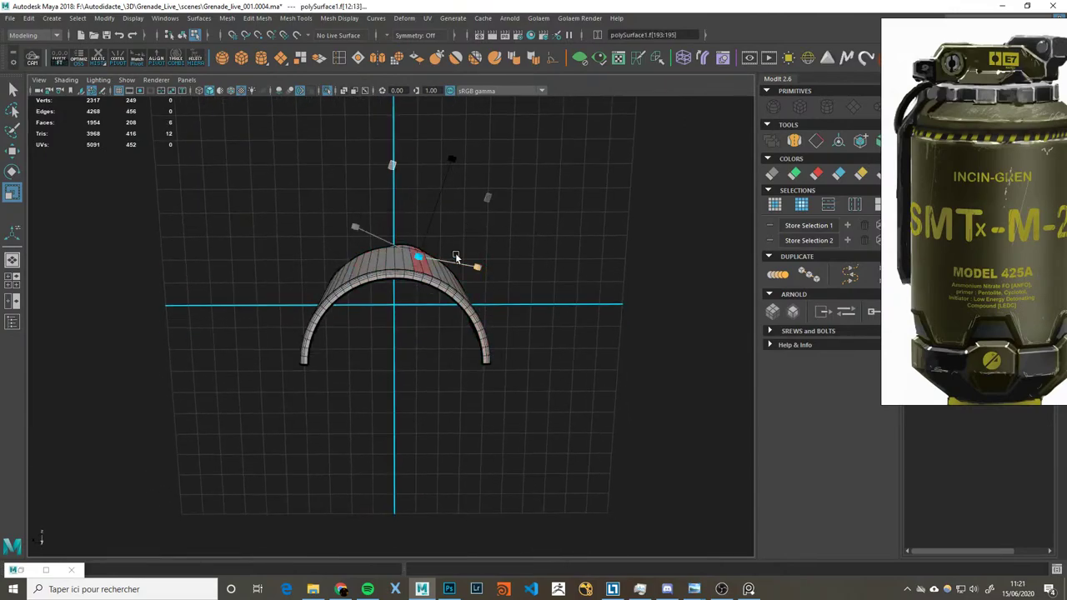
mouse_move(497, 185)
mouse_down()
mouse_move(432, 364)
mouse_move(397, 387)
mouse_move(455, 292)
mouse_move(562, 326)
mouse_move(533, 309)
mouse_up()
key(Delete)
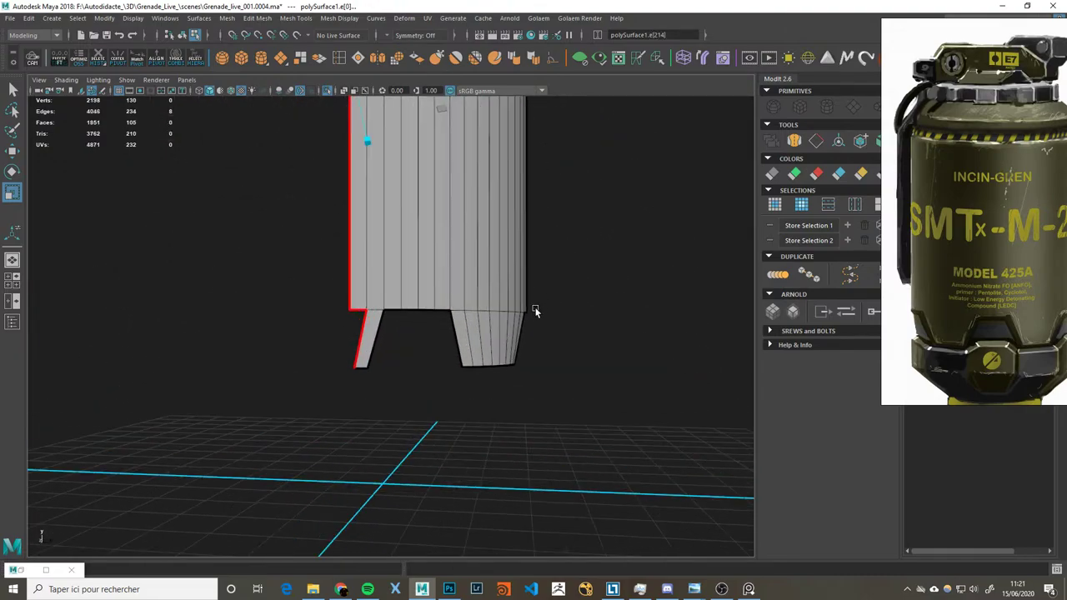
Step: Delete the leftover bottom strip face and return to object mode with the Move tool
right_drag(373, 297, 372, 329)
click(373, 329)
key(Delete)
mouse_move(583, 364)
alt+mouse_down()
mouse_move(478, 381)
mouse_move(408, 331)
alt+mouse_up()
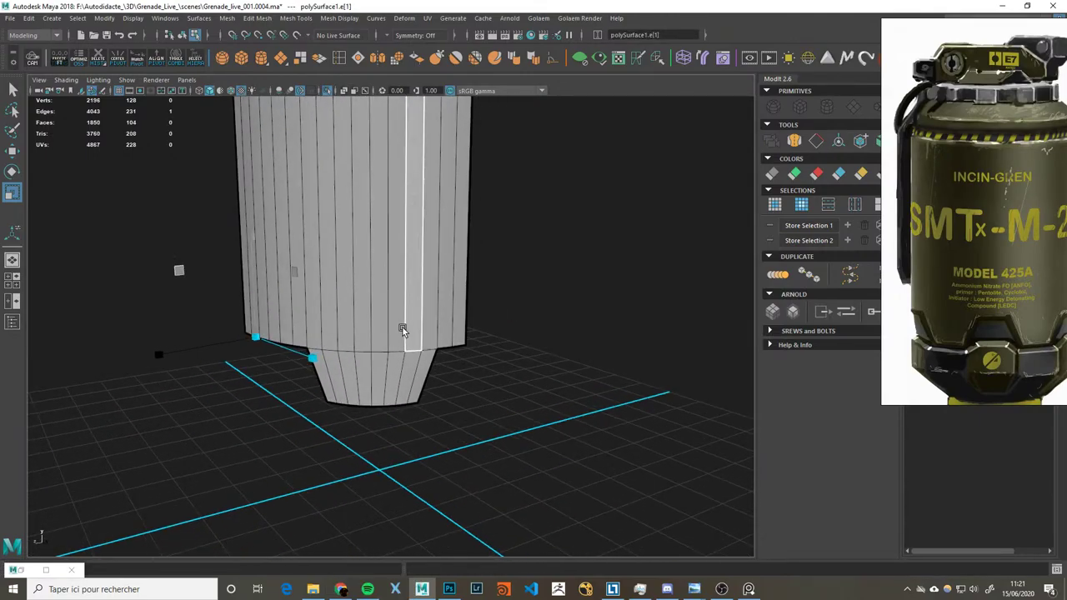
key(F8)
key(f)
mouse_move(511, 300)
alt+mouse_down()
mouse_move(454, 323)
mouse_move(441, 364)
mouse_move(460, 365)
mouse_move(459, 333)
alt+mouse_up()
key(w)
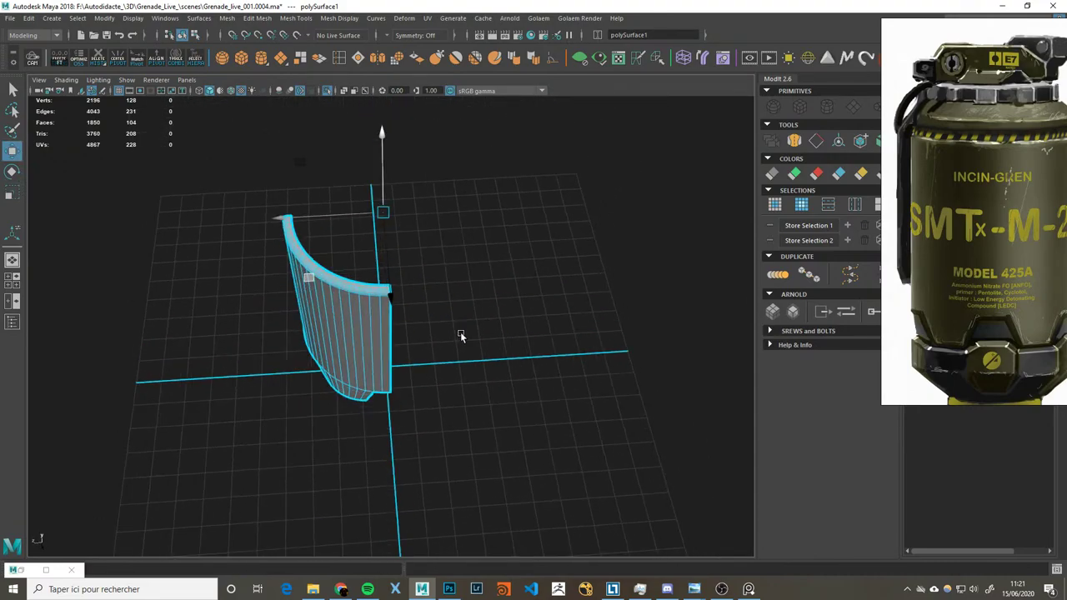
Step: Open the Edit > Duplicate Special options and move the window aside
click(52, 18)
click(29, 17)
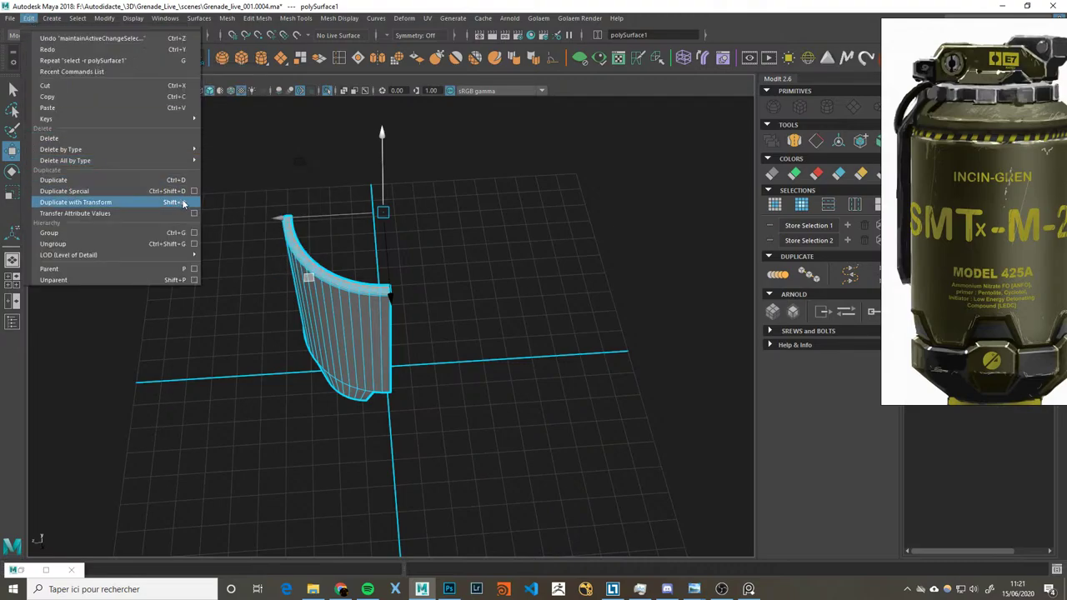
click(194, 191)
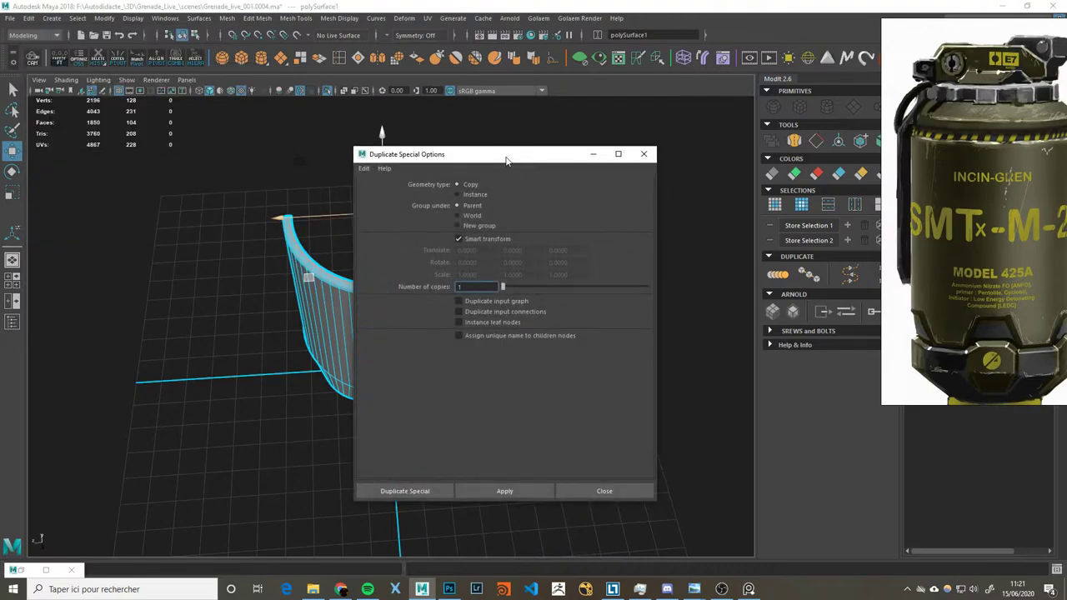
drag(506, 161, 152, 178)
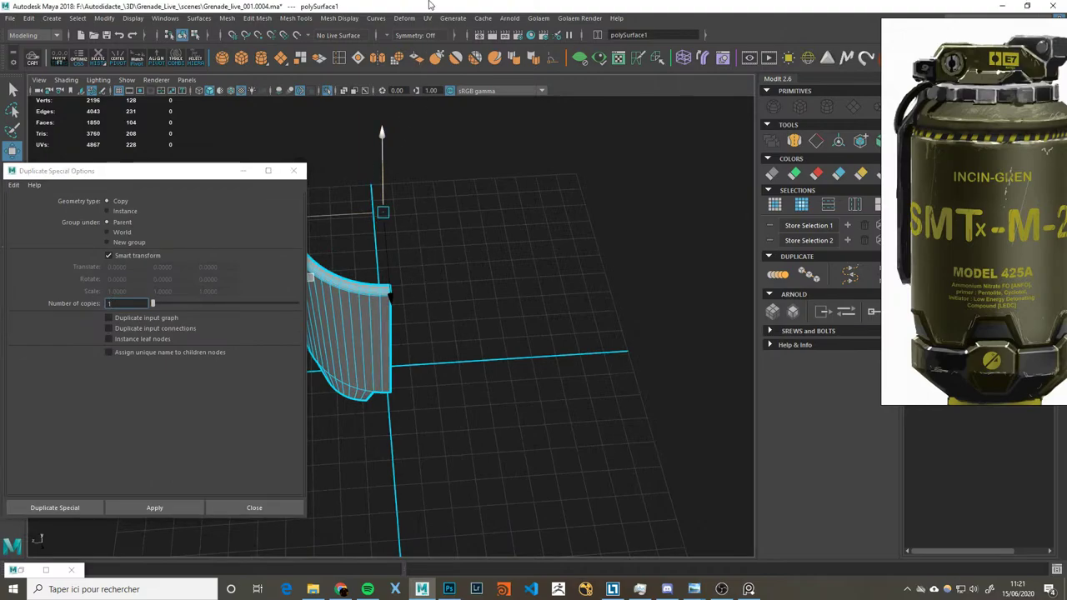
key(e)
drag(430, 289, 523, 266)
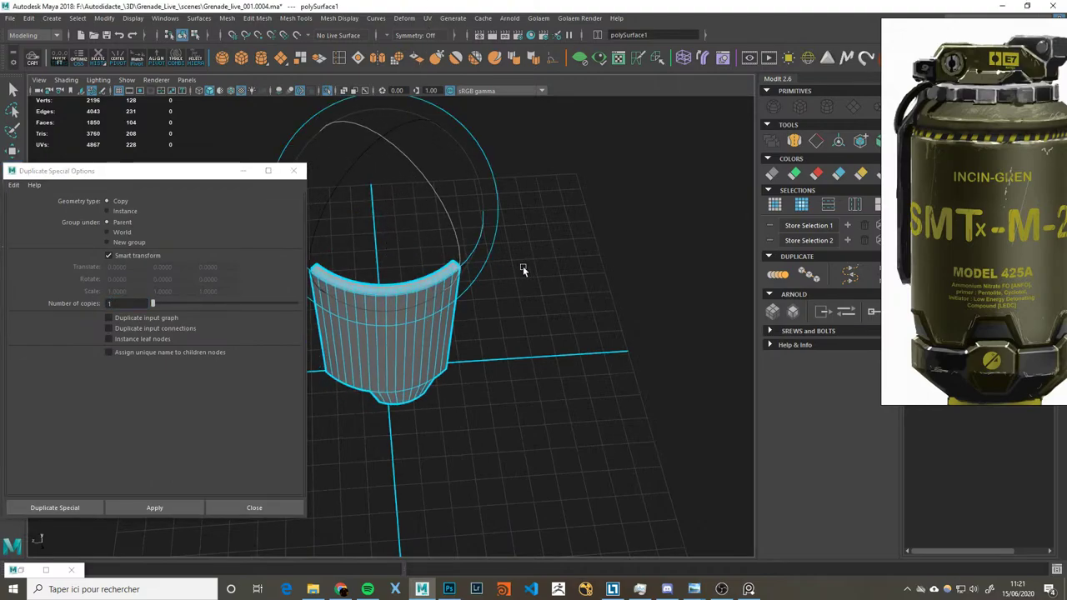
key(ctrl+z)
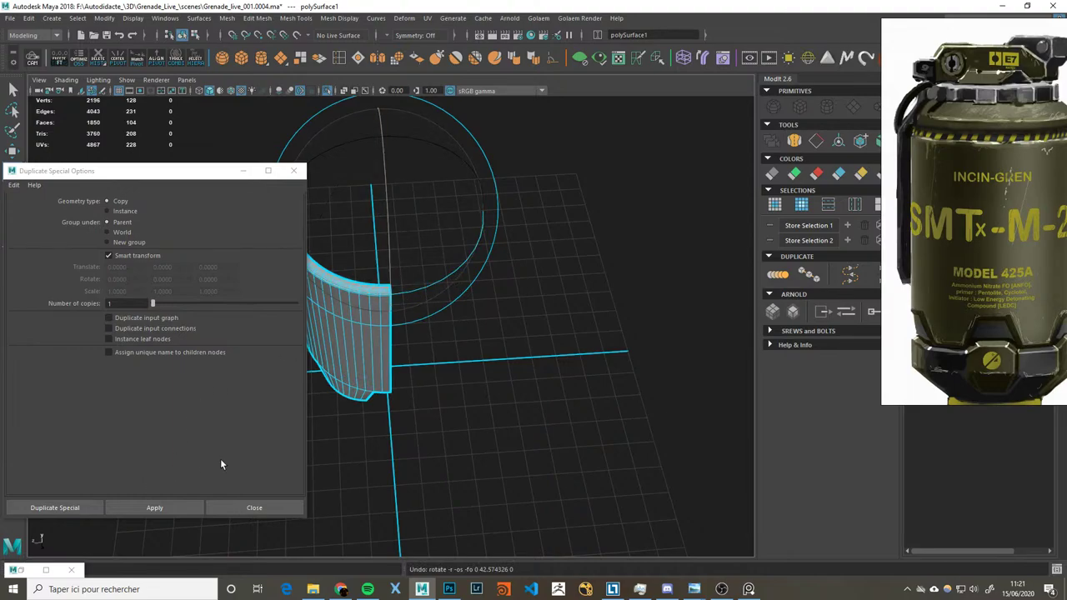
mouse_move(971, 277)
mouse_down()
mouse_move(705, 385)
mouse_move(648, 286)
mouse_up()
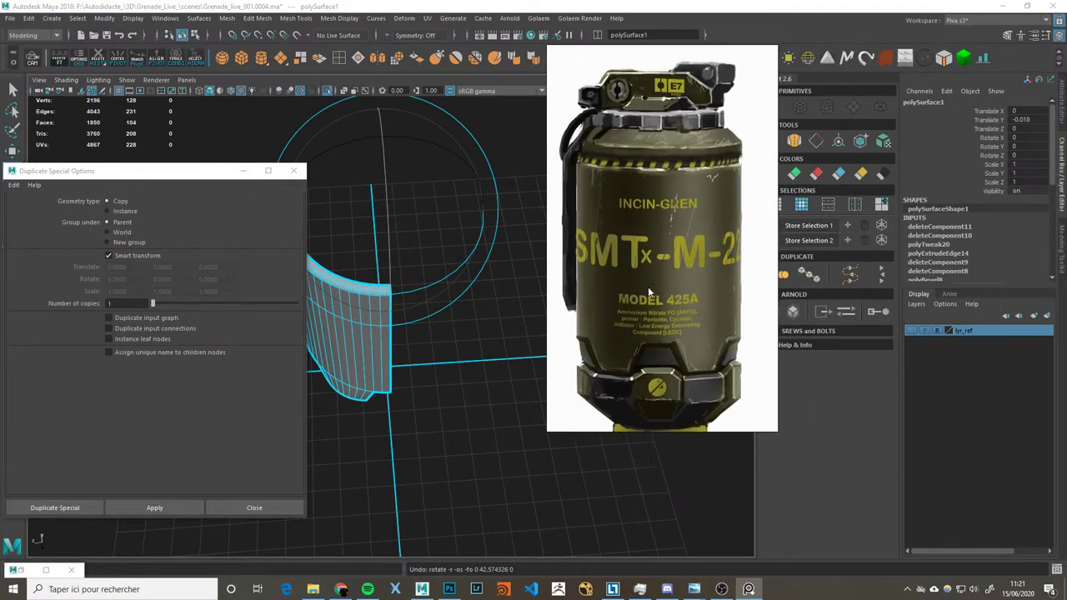
Step: Make three copies of the quarter piece, each rotated a further 90° in Y
click(150, 507)
mouse_move(439, 281)
mouse_down()
mouse_move(384, 283)
mouse_move(430, 288)
mouse_up()
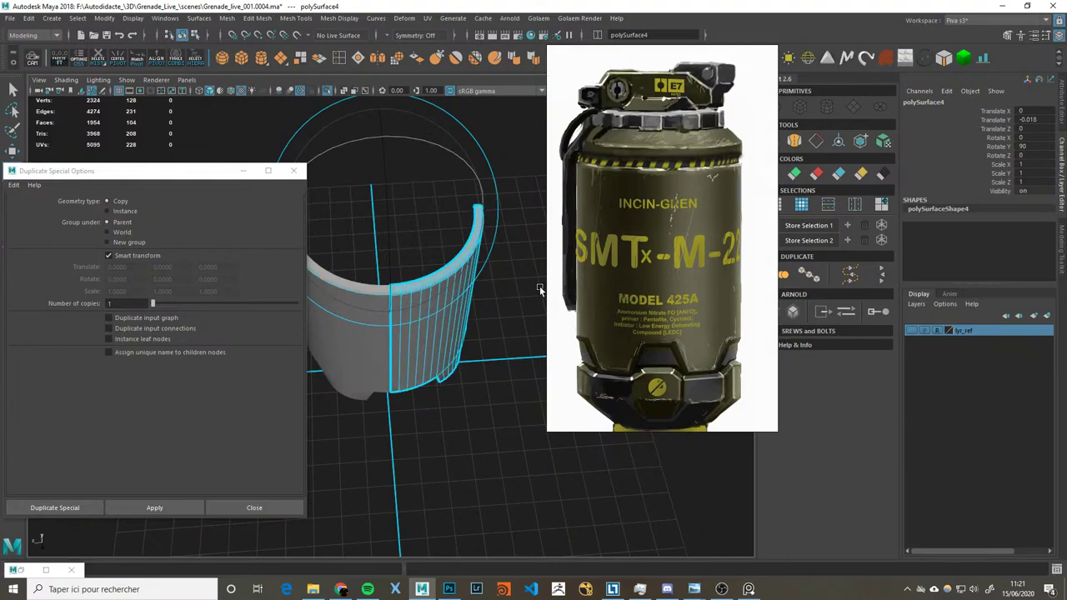
click(169, 505)
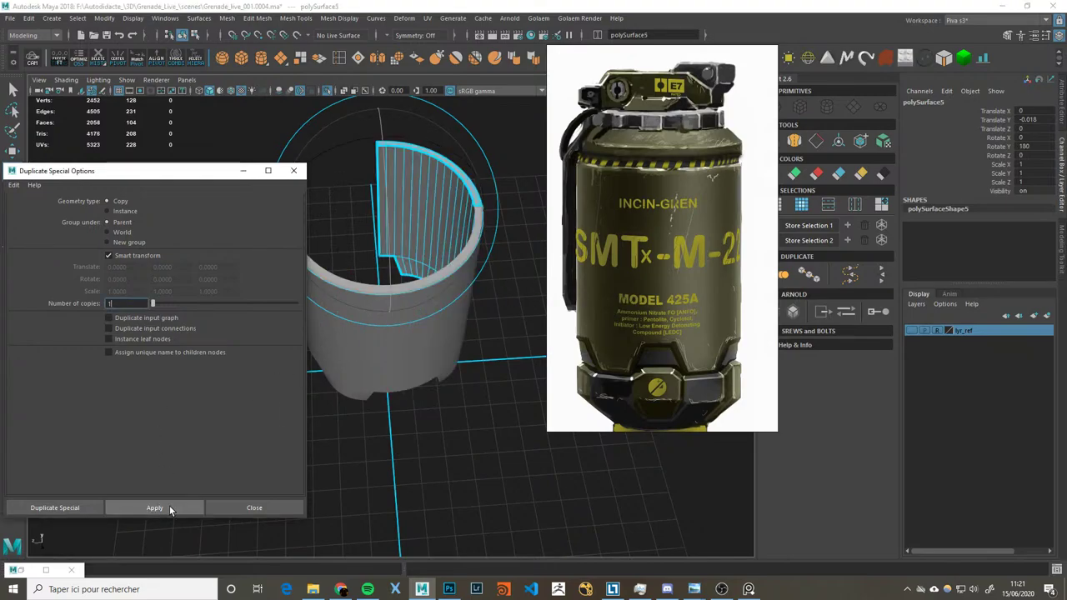
click(169, 505)
drag(584, 344, 778, 331)
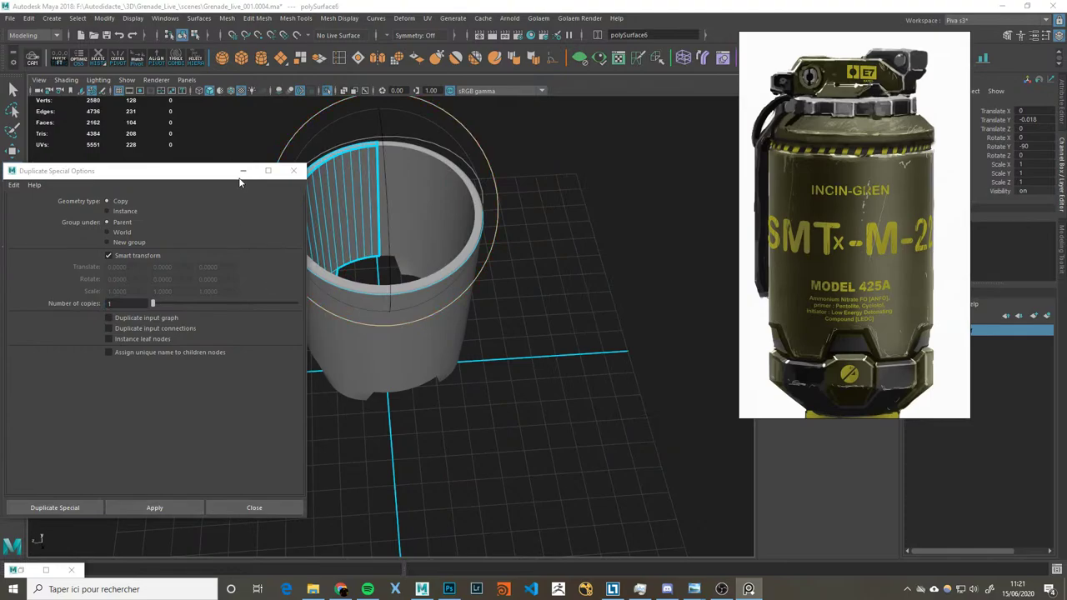
click(243, 171)
mouse_move(428, 353)
alt+mouse_down()
mouse_move(552, 303)
mouse_move(491, 369)
mouse_move(394, 325)
alt+mouse_up()
key(space)
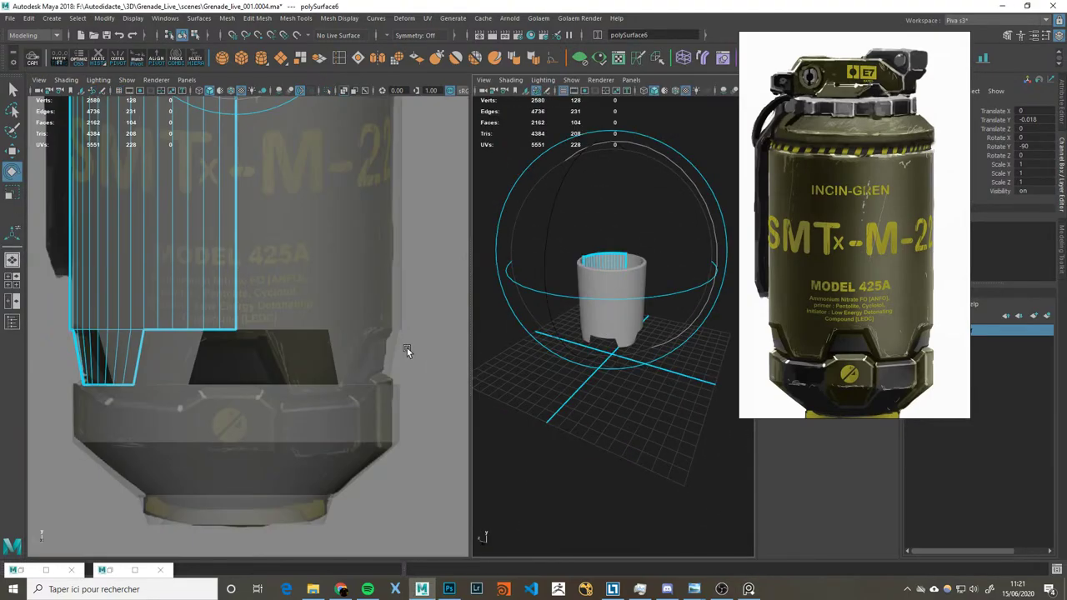
Step: Inspect the right-hand quarter piece in the perspective view, then clear the selection
click(310, 316)
key(space)
key(space)
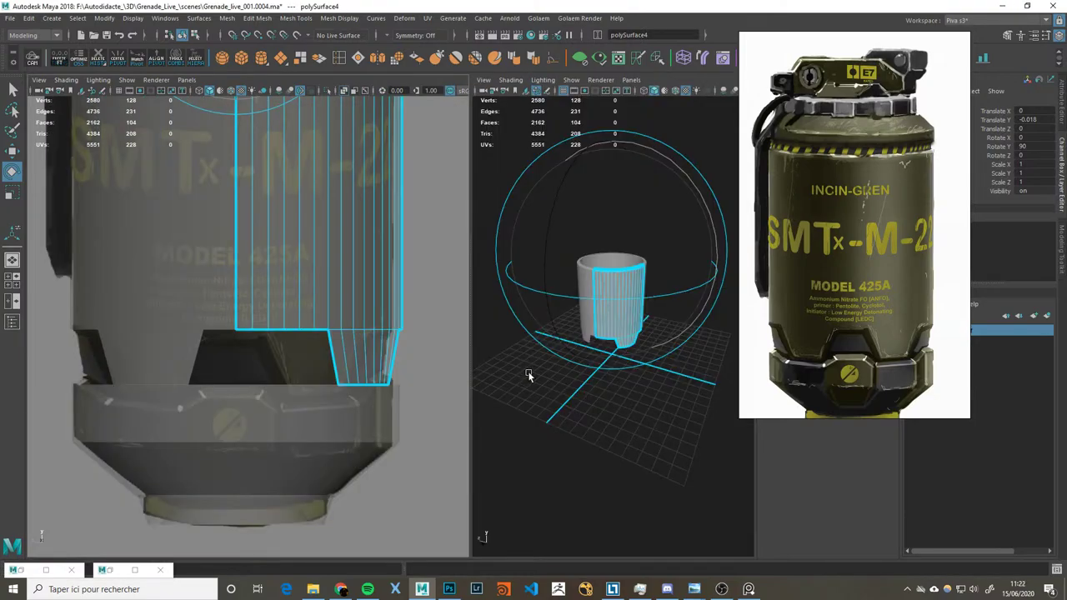
key(space)
alt+drag(711, 344, 415, 301)
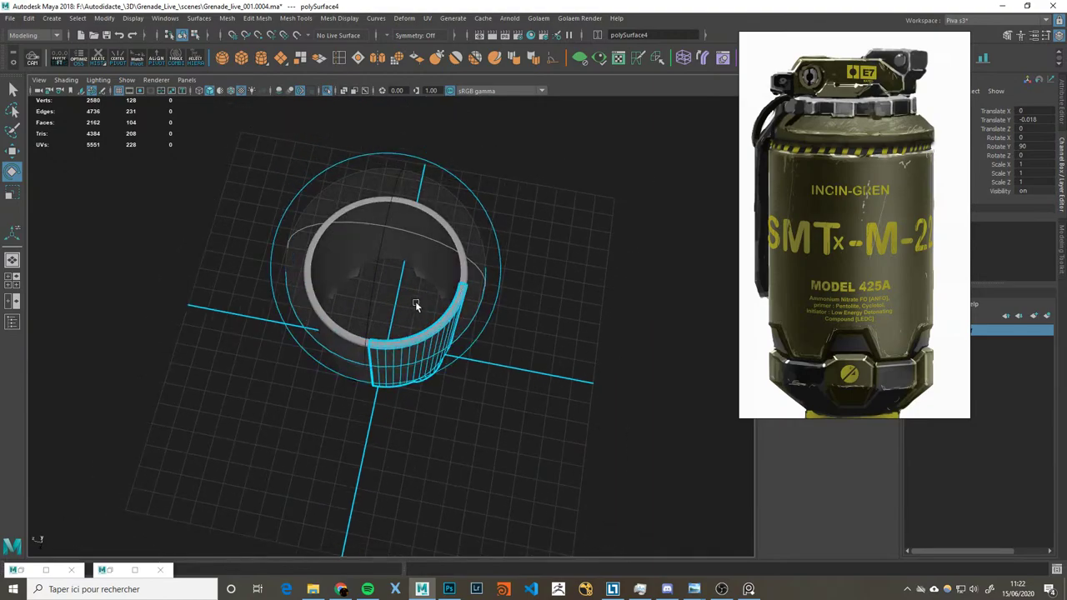
click(434, 291)
mouse_move(434, 287)
right_down()
mouse_move(500, 289)
mouse_move(488, 275)
right_up()
key(F8)
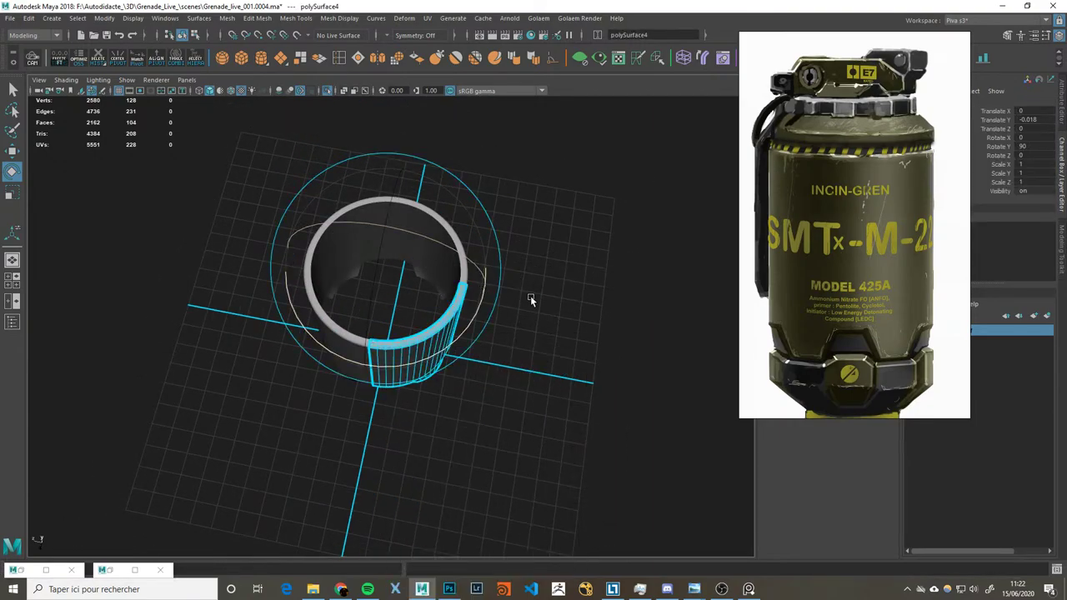
click(530, 295)
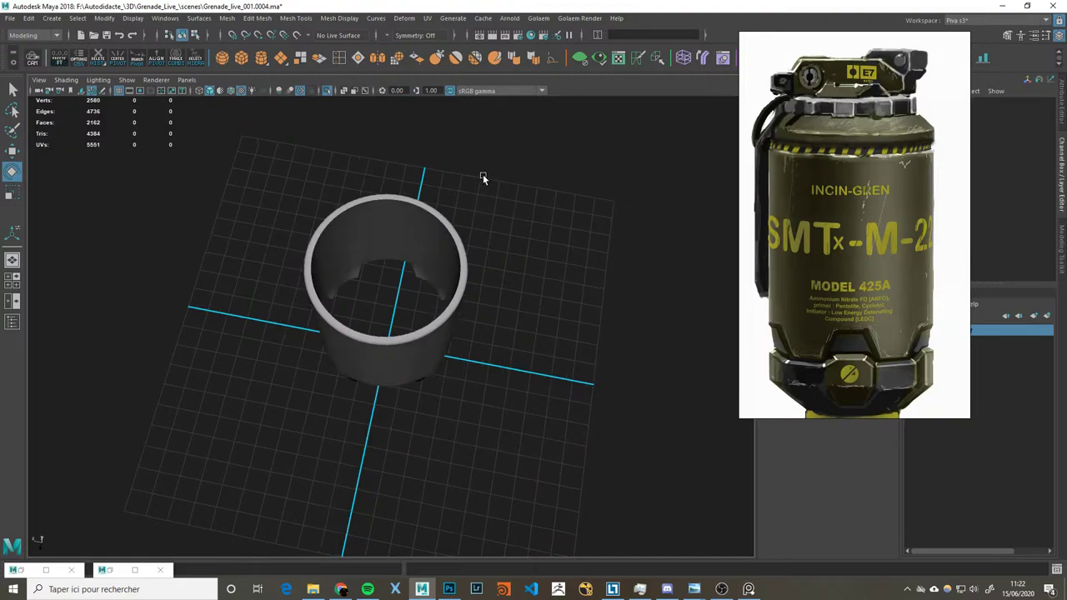
Step: Select all four quarter pieces and combine them into one mesh
alt+drag(481, 175, 458, 195)
click(458, 195)
mouse_move(468, 232)
right_down()
mouse_move(410, 234)
mouse_move(490, 216)
right_up()
alt+drag(490, 216, 455, 258)
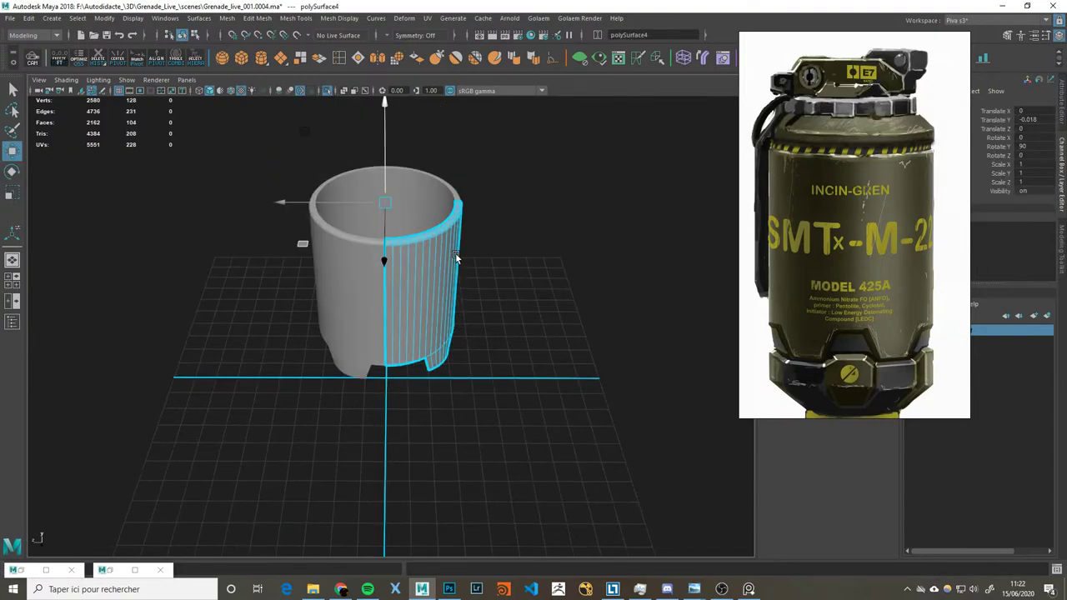
mouse_move(284, 167)
mouse_down()
mouse_move(584, 369)
mouse_move(571, 369)
mouse_move(565, 402)
mouse_move(426, 323)
mouse_move(556, 350)
mouse_up()
click(177, 57)
Step: Merge the seam vertices of the combined cylinder at a 0.001 threshold
alt+drag(324, 182, 463, 256)
right_drag(462, 257, 367, 250)
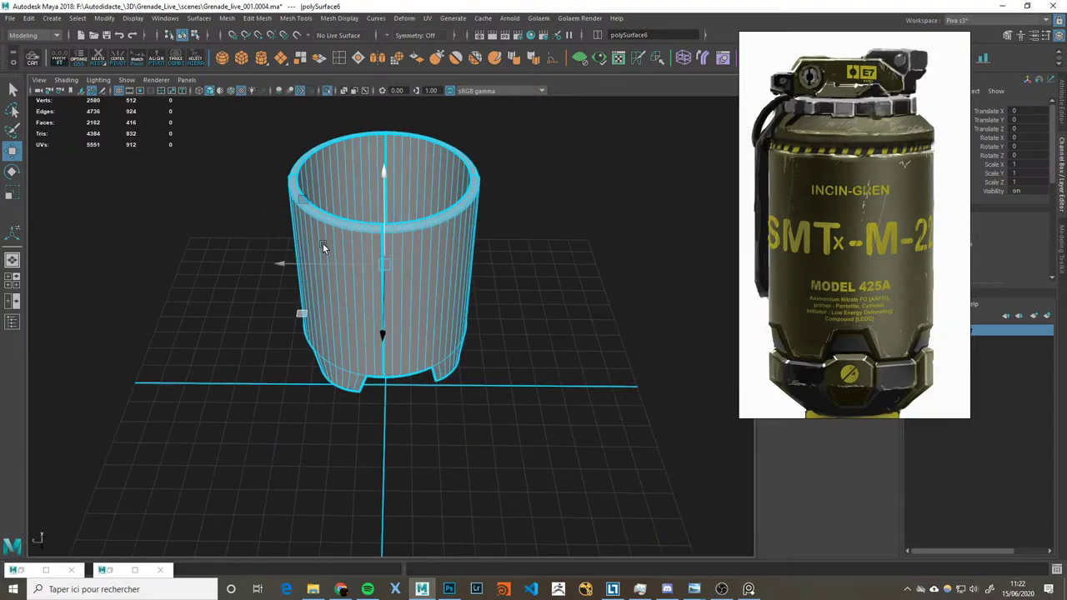
scroll(369, 215, up, 3)
mouse_move(378, 210)
alt+mouse_down()
mouse_move(381, 199)
mouse_move(384, 245)
mouse_move(387, 226)
alt+mouse_up()
click(385, 240)
click(396, 290)
mouse_move(396, 291)
alt+mouse_down()
mouse_move(394, 257)
mouse_move(400, 304)
alt+mouse_up()
scroll(456, 245, down, 2)
scroll(493, 253, down, 4)
key(F8)
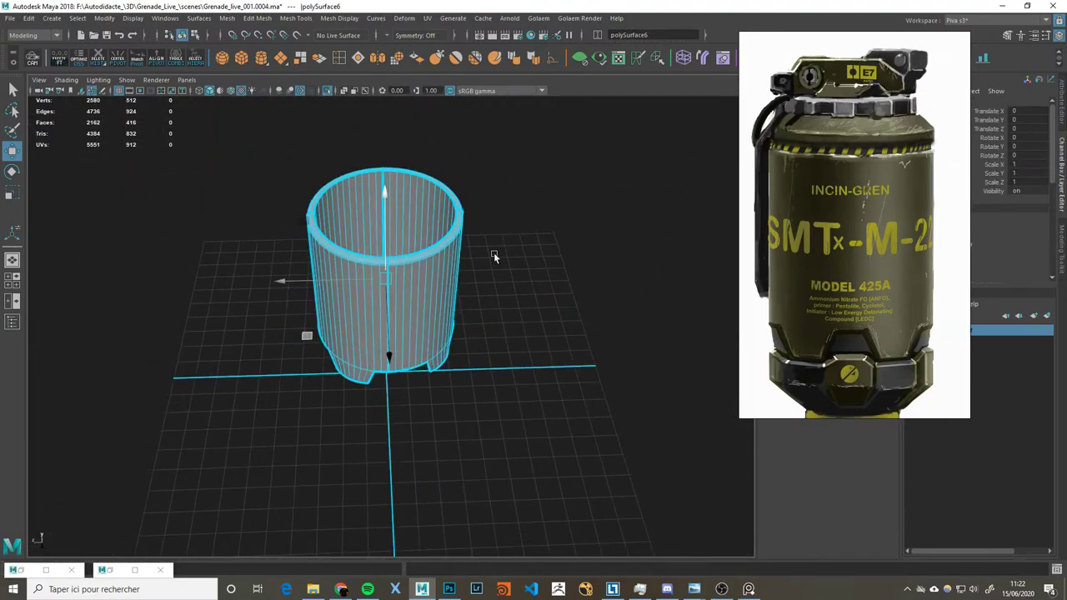
alt+drag(493, 253, 507, 272)
scroll(507, 271, up, 3)
click(564, 295)
mouse_move(565, 295)
alt+mouse_down()
mouse_move(534, 258)
mouse_move(514, 255)
mouse_move(514, 290)
alt+mouse_up()
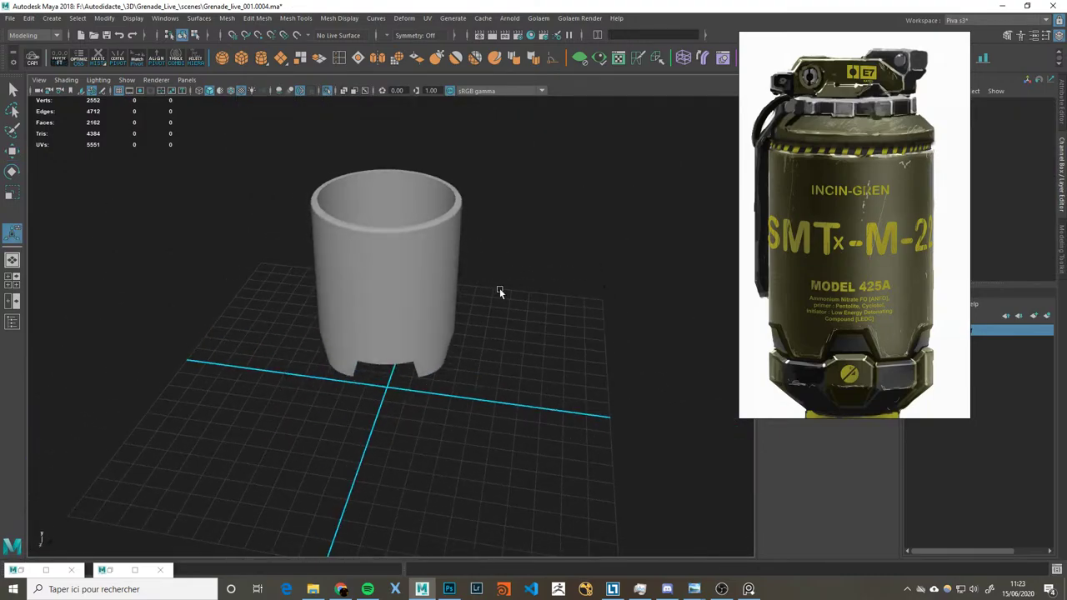
Step: Apply a 45-degree normal angle to the merged notched cylinder and close the settings
click(429, 269)
scroll(428, 269, up, 2)
mouse_move(429, 269)
alt+mouse_down()
mouse_move(423, 292)
mouse_move(609, 270)
mouse_move(479, 258)
alt+mouse_up()
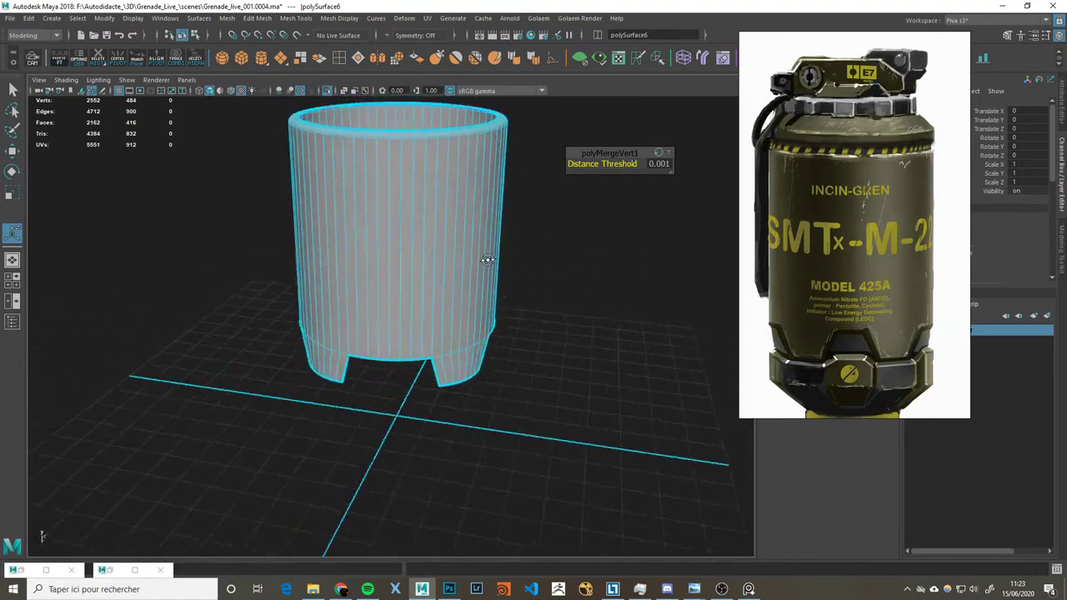
click(538, 302)
mouse_move(538, 303)
alt+mouse_down()
mouse_move(620, 275)
mouse_move(615, 305)
alt+mouse_up()
click(488, 213)
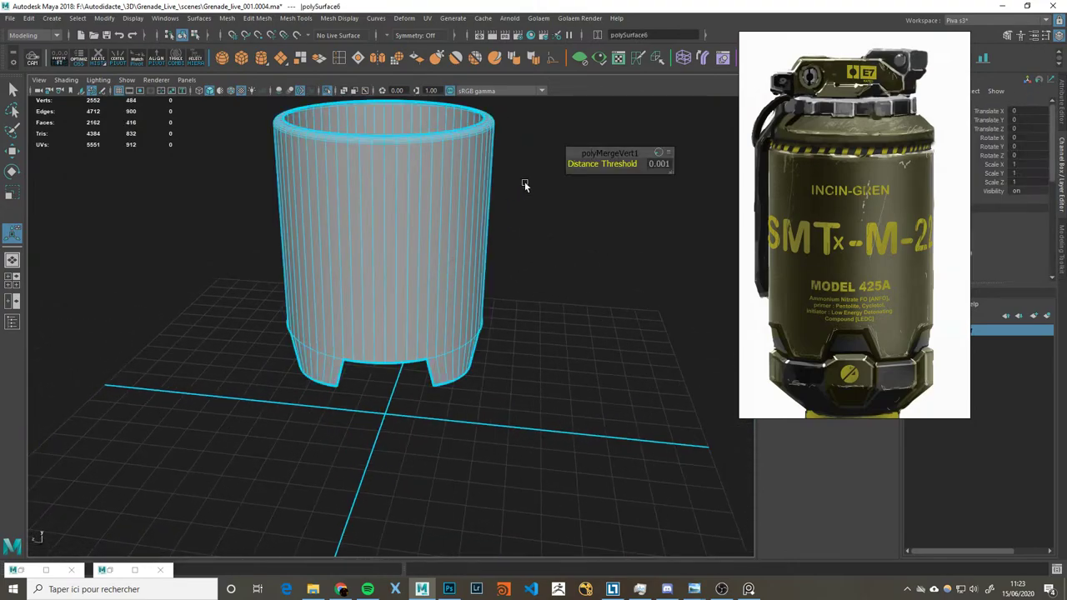
click(550, 60)
click(154, 363)
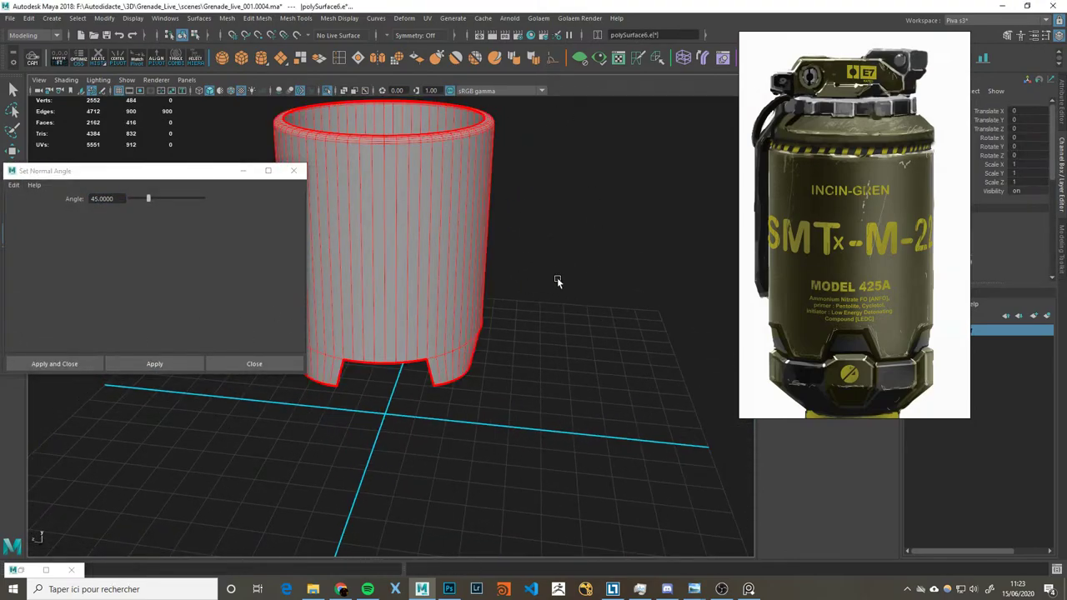
click(545, 275)
click(293, 171)
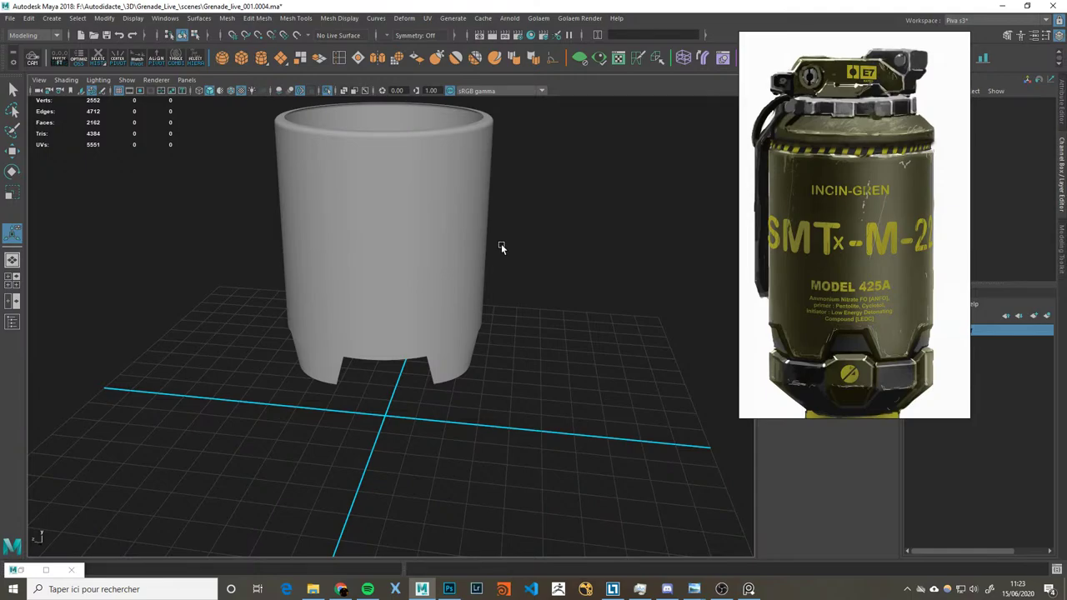
Step: Select the bottom border edge loop of the notched cylinder
click(415, 226)
scroll(863, 293, up, 3)
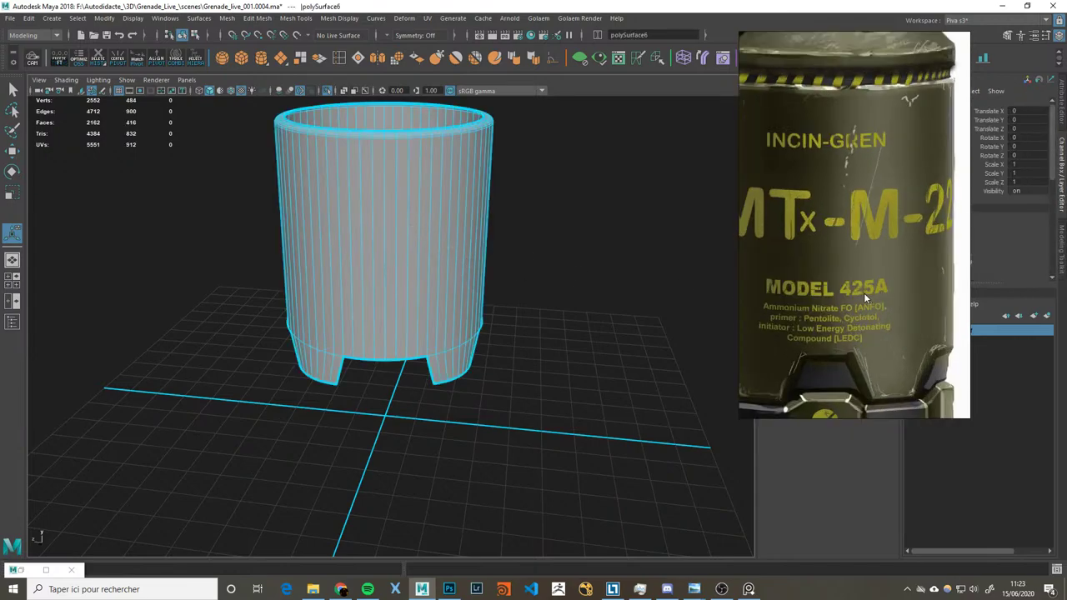
scroll(802, 287, down, 3)
alt+drag(533, 250, 583, 267)
scroll(584, 266, up, 2)
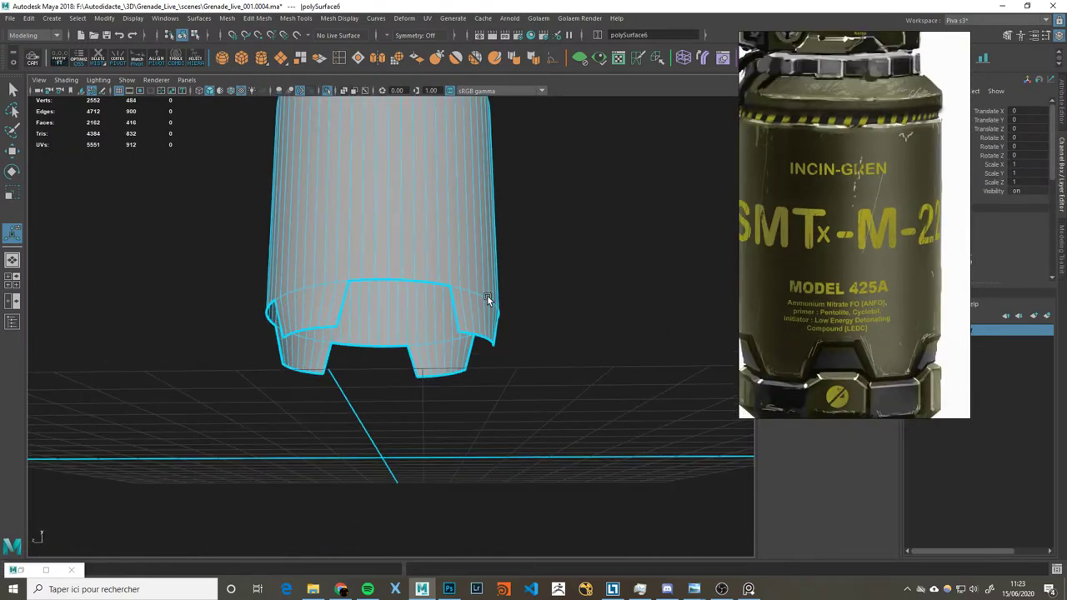
double_click(470, 307)
mouse_move(551, 350)
alt+mouse_down()
mouse_move(497, 331)
mouse_move(572, 307)
mouse_move(502, 337)
alt+mouse_up()
scroll(901, 328, up, 2)
scroll(874, 333, up, 2)
scroll(870, 334, down, 2)
scroll(488, 345, up, 2)
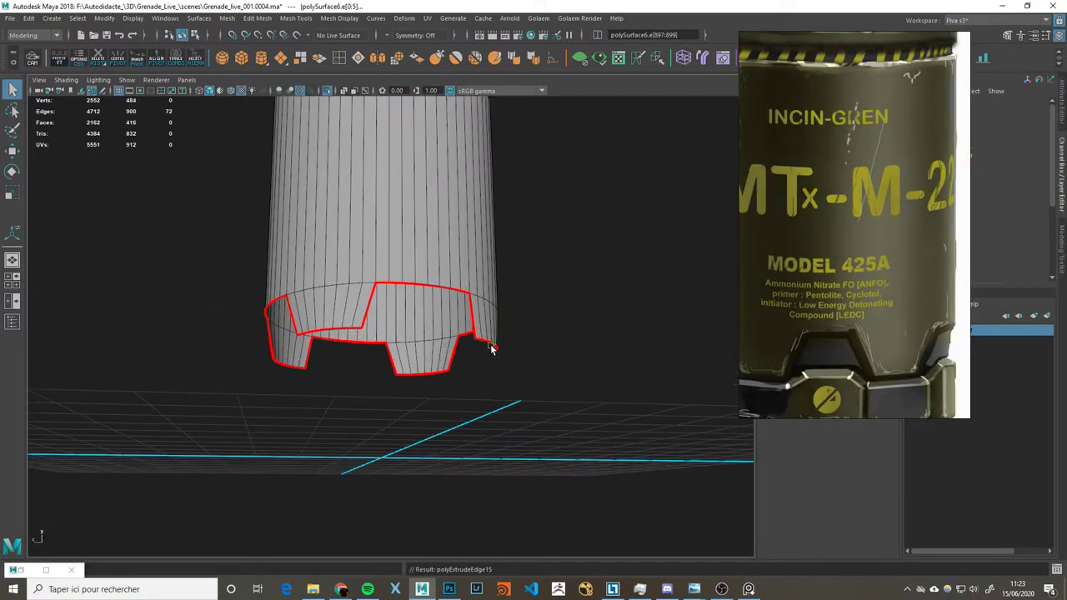
Step: Extrude the bottom rim edges inward to a thickness of about -0.352
key(ctrl+e)
key(ctrl+z)
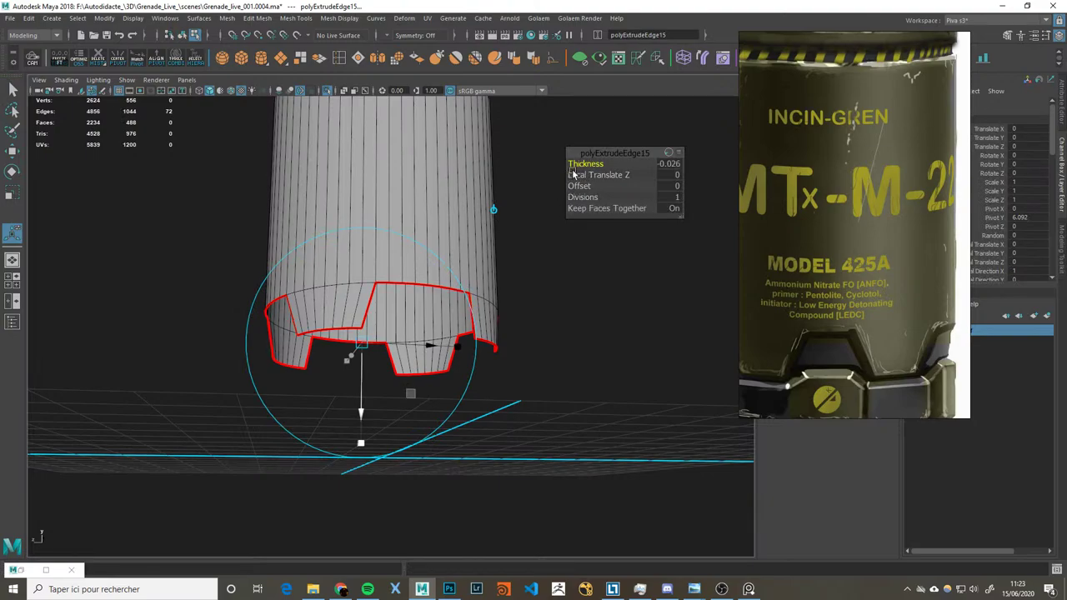
mouse_move(588, 190)
mouse_down()
mouse_move(667, 163)
mouse_move(418, 217)
mouse_move(459, 199)
mouse_up()
scroll(557, 198, up, 3)
mouse_move(557, 198)
mouse_down()
mouse_move(482, 204)
mouse_move(504, 218)
mouse_move(583, 207)
mouse_move(513, 233)
mouse_move(604, 342)
mouse_up()
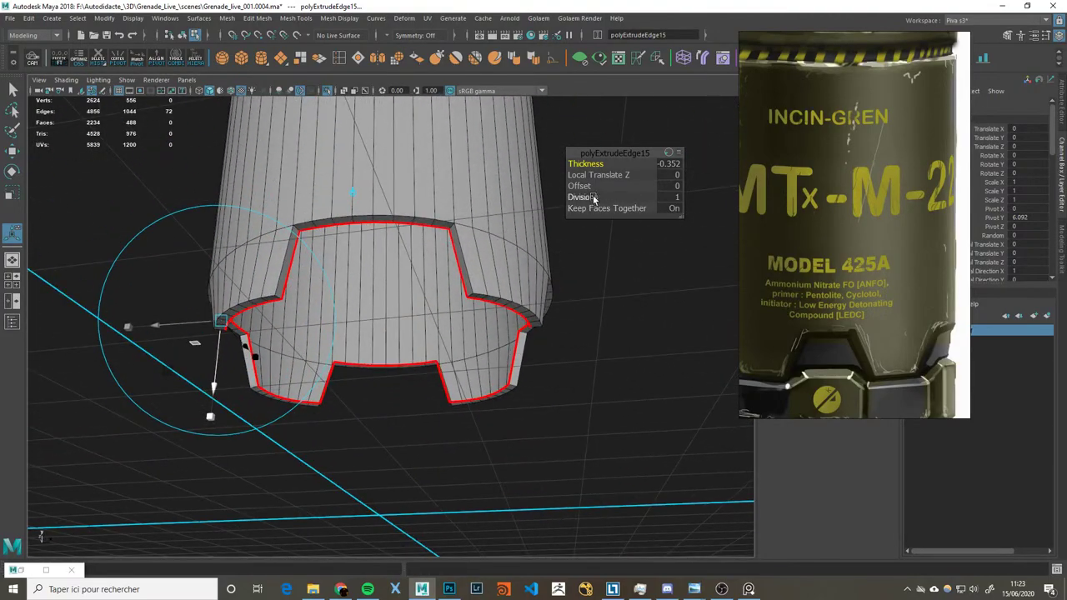
key(q)
click(604, 342)
mouse_move(512, 261)
alt+mouse_down()
mouse_move(607, 227)
mouse_move(463, 258)
mouse_move(581, 223)
alt+mouse_up()
alt+right_drag(582, 223, 520, 254)
alt+drag(520, 255, 600, 274)
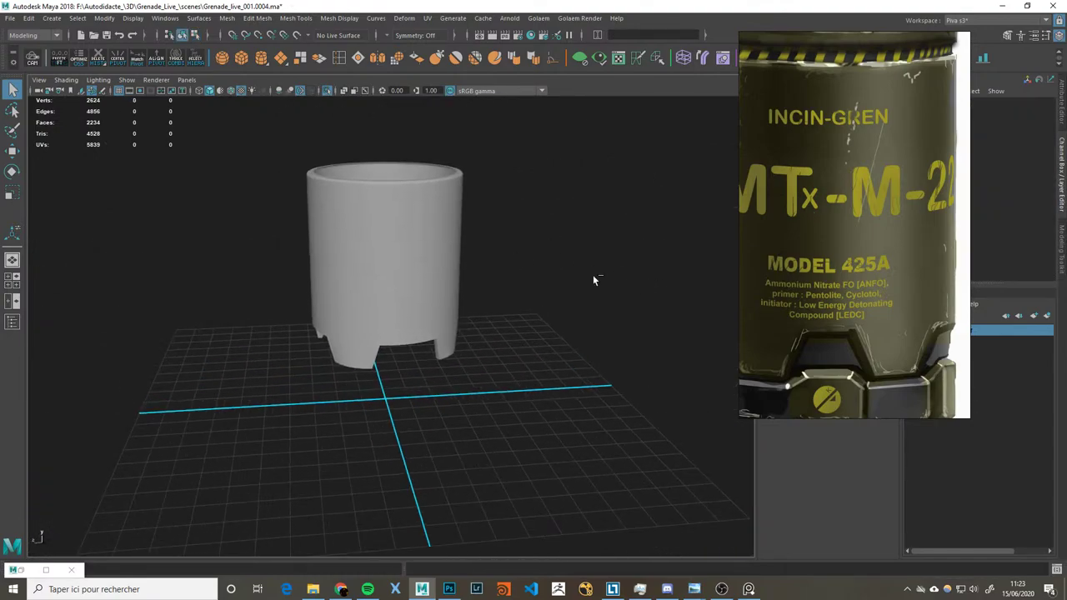
Step: Compare the notched cylinder with the grenade reference image
alt+drag(517, 273, 467, 259)
mouse_move(466, 258)
alt+right_down()
mouse_move(441, 257)
mouse_move(477, 250)
alt+right_up()
click(440, 257)
mouse_move(476, 250)
alt+mouse_down()
mouse_move(553, 241)
mouse_move(505, 245)
mouse_move(564, 275)
alt+mouse_up()
click(564, 275)
click(526, 315)
alt+drag(526, 315, 542, 329)
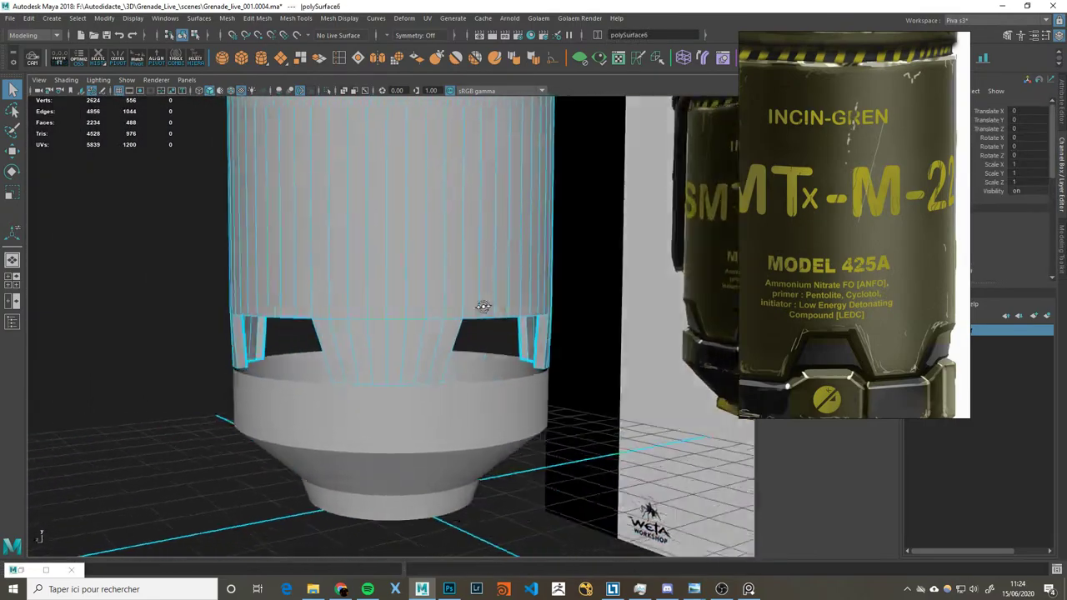
mouse_move(541, 330)
alt+right_down()
mouse_move(556, 342)
mouse_move(533, 325)
mouse_move(520, 336)
alt+right_up()
click(556, 342)
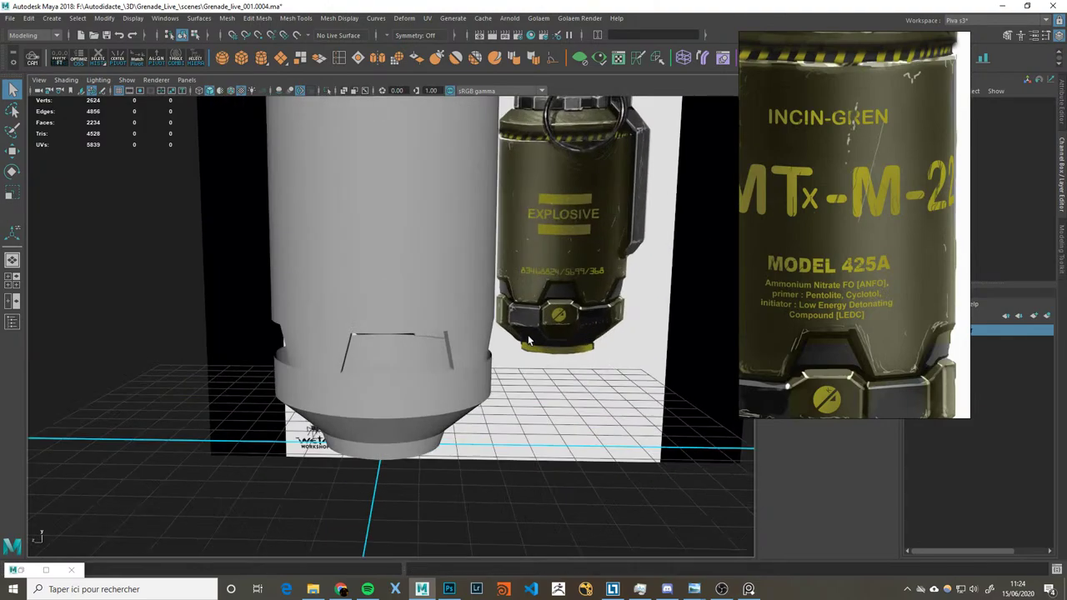
alt+drag(520, 337, 443, 337)
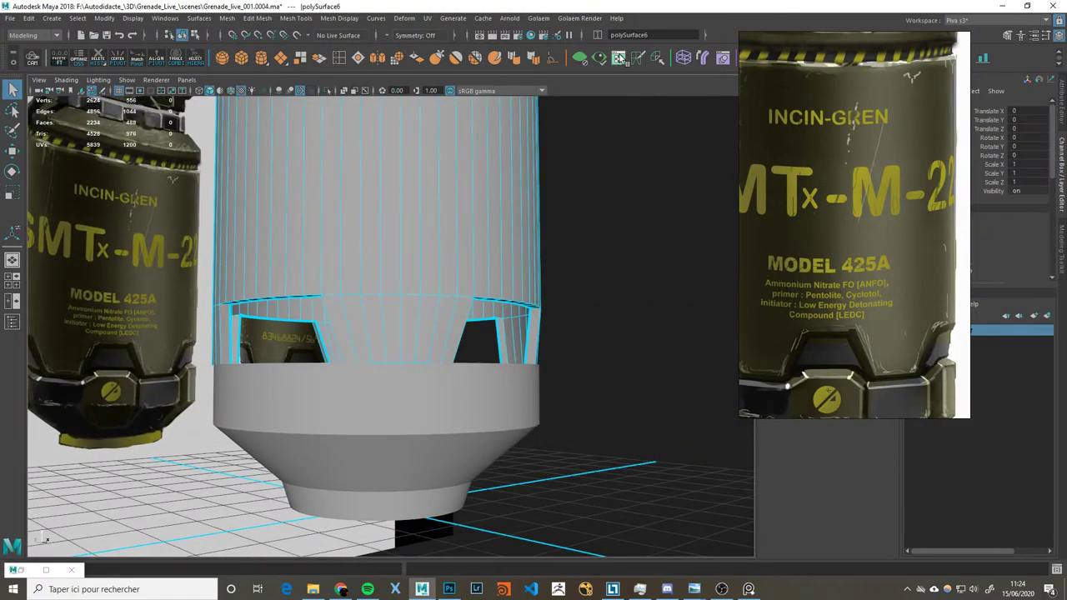
Step: Reveal all hidden geometry and scale inner cylinder polySurface3 uniformly to about 0.986
click(597, 60)
click(492, 338)
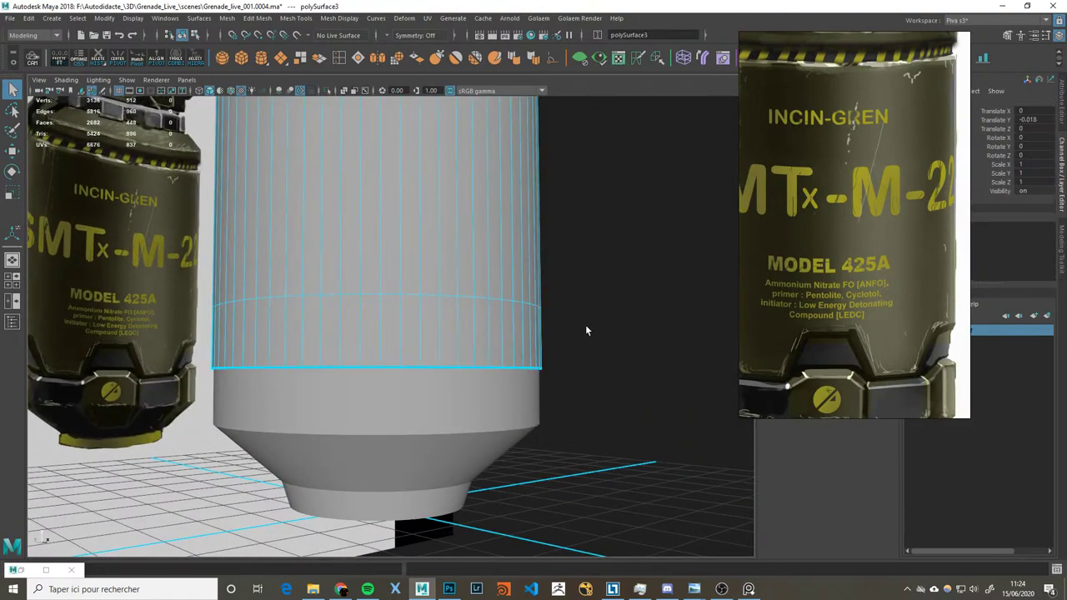
key(r)
key(f)
drag(384, 146, 381, 144)
alt+drag(546, 281, 430, 288)
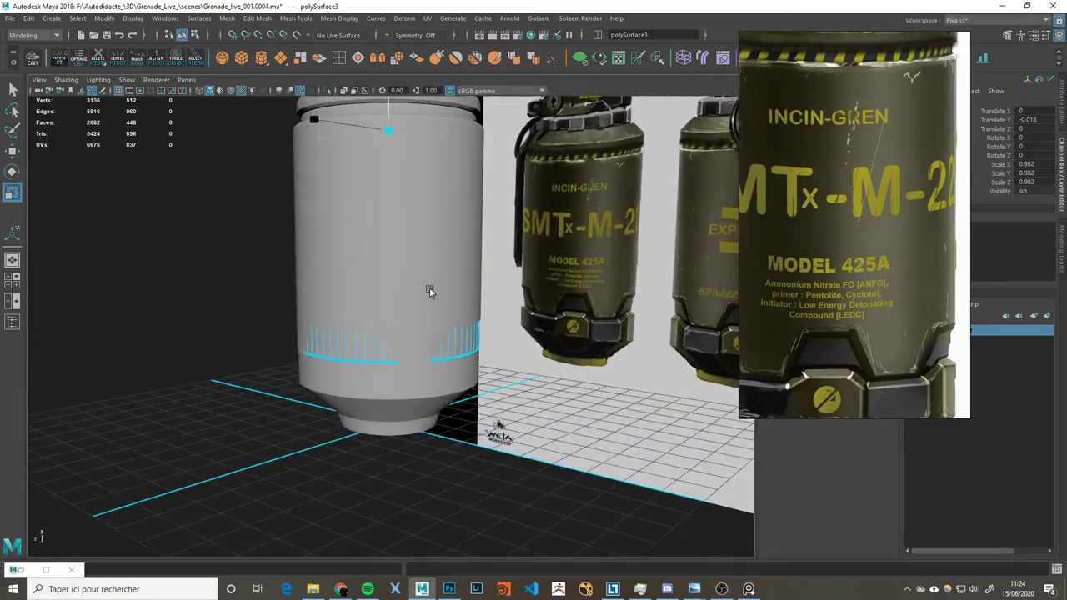
drag(379, 132, 389, 135)
Step: Give the notched shell the green Sel_GreenSG shader
mouse_move(391, 137)
alt+mouse_down()
mouse_move(498, 369)
mouse_move(666, 414)
alt+mouse_up()
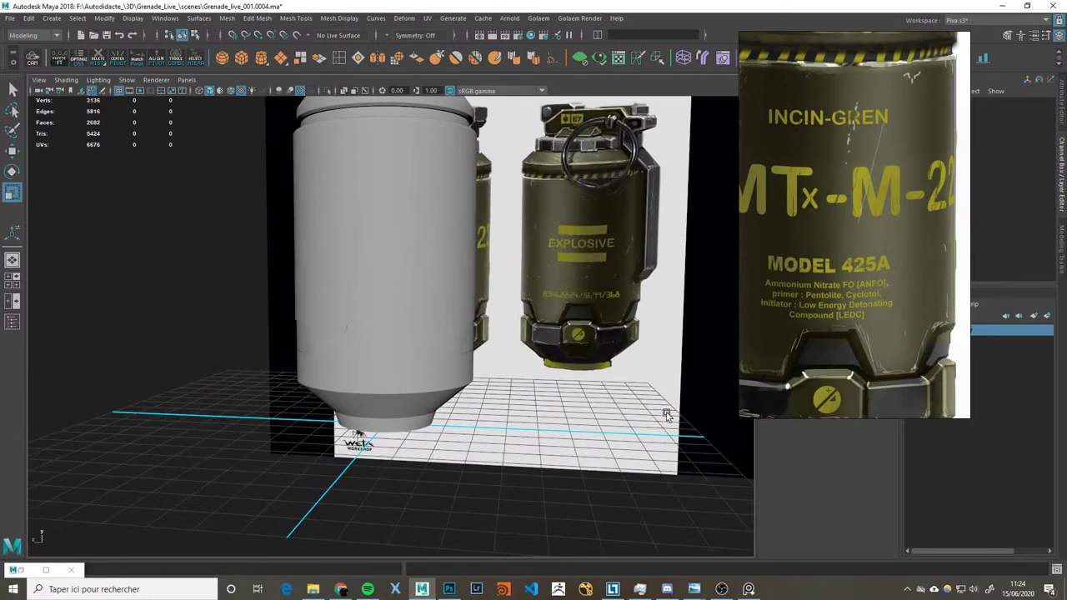
click(435, 297)
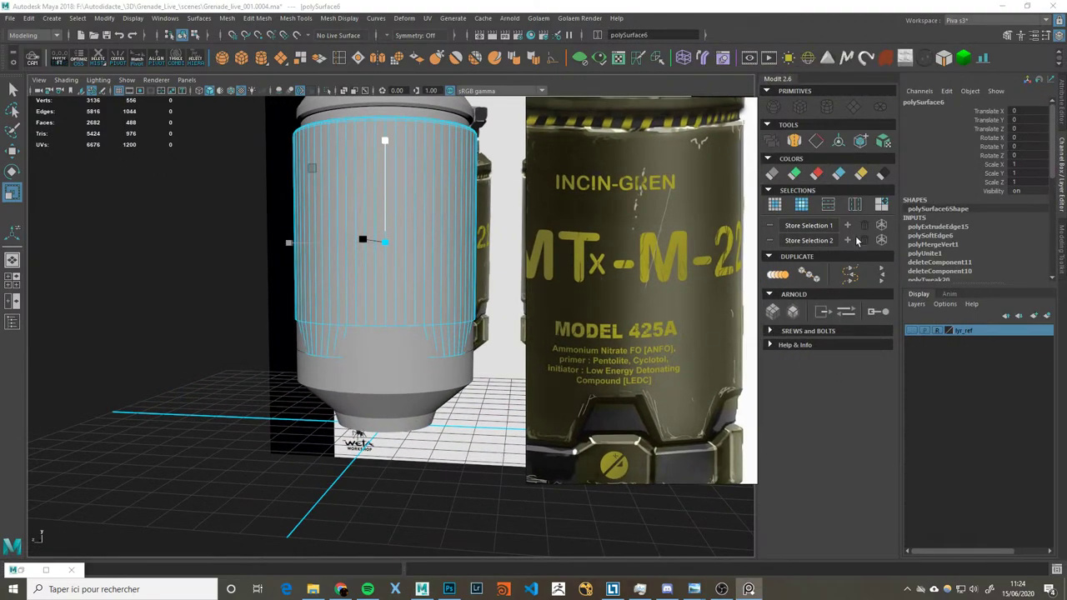
click(794, 174)
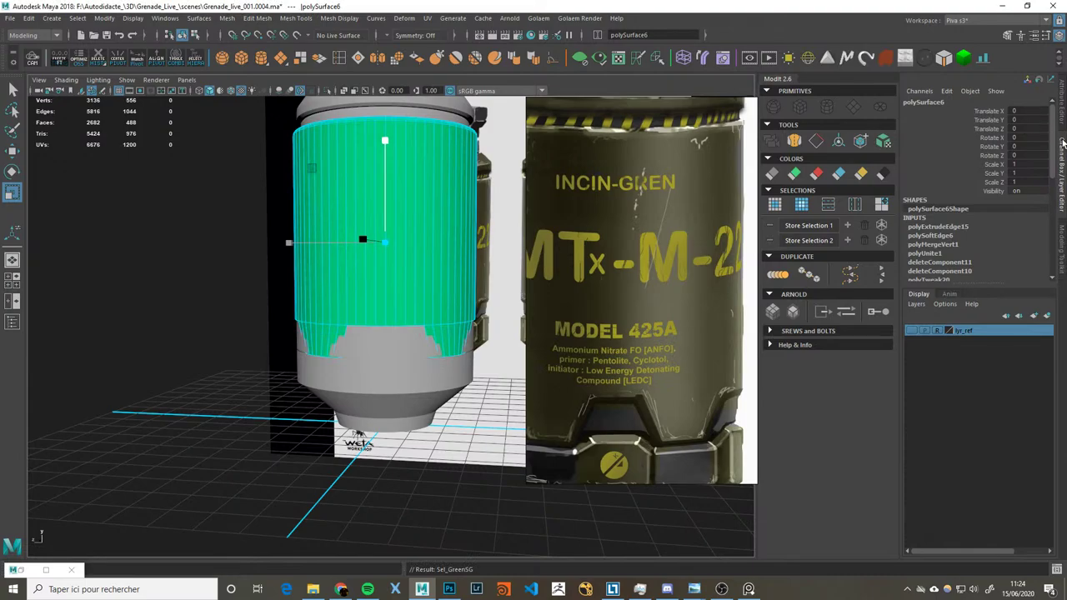
Step: Edit the Sel_Green material colour in the Attribute Editor to olive drab
key(ctrl+a)
click(1049, 99)
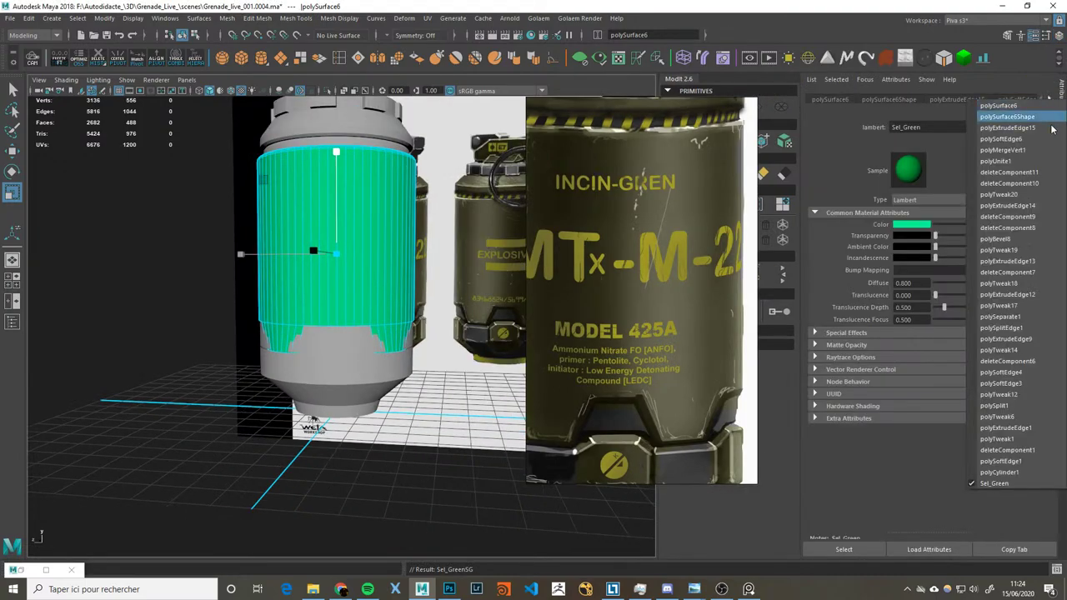
click(1018, 457)
click(916, 225)
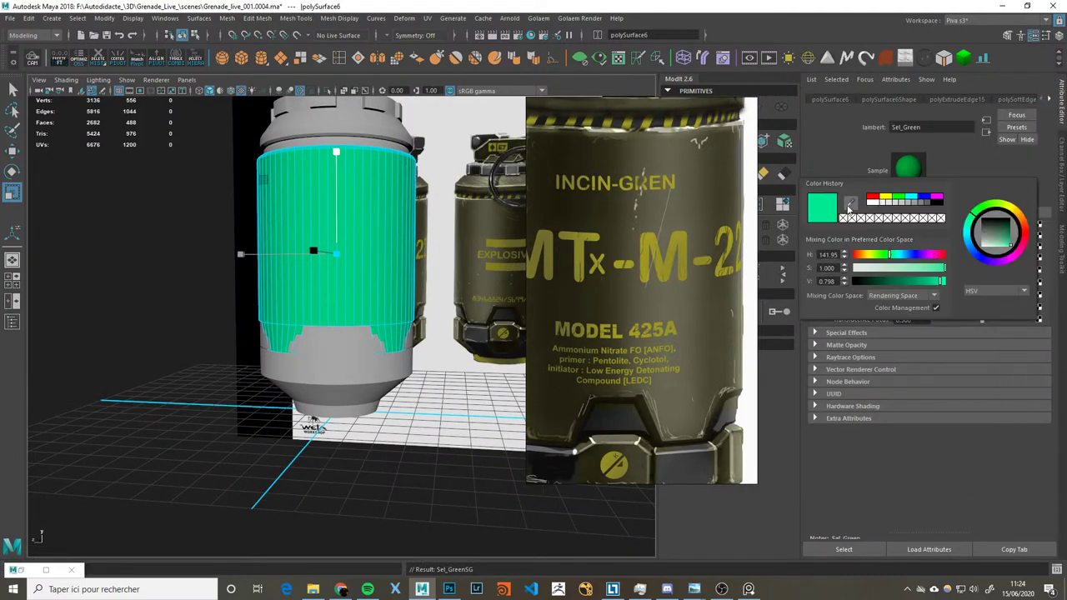
key(ctrl+z)
key(ctrl+a)
mouse_move(694, 315)
mouse_down()
mouse_move(1038, 279)
mouse_move(538, 290)
mouse_up()
key(ctrl+z)
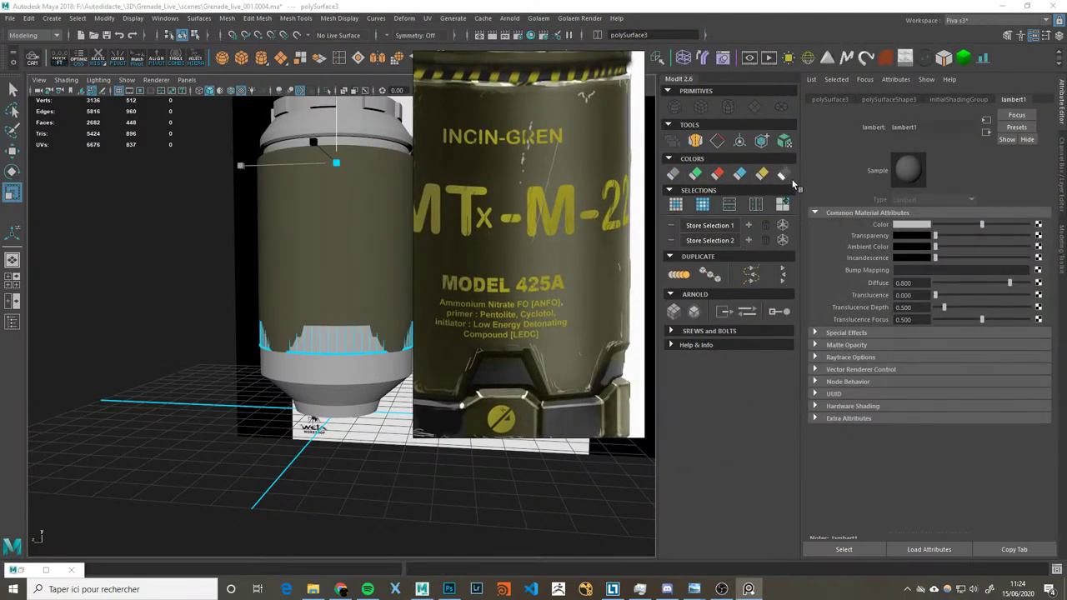
Step: Give the inner cylinder's lower band the Sel_GreyDark material and save the scene
click(782, 173)
click(394, 296)
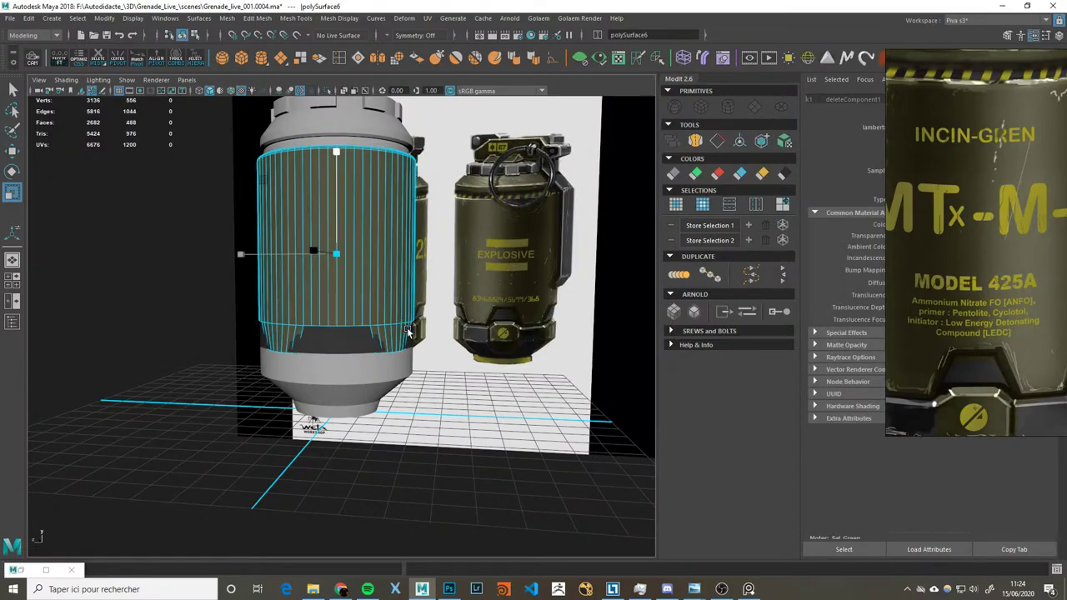
scroll(396, 319, up, 3)
key(ctrl+s)
key(ctrl+z)
key(ctrl+z)
key(ctrl+z)
key(ctrl+z)
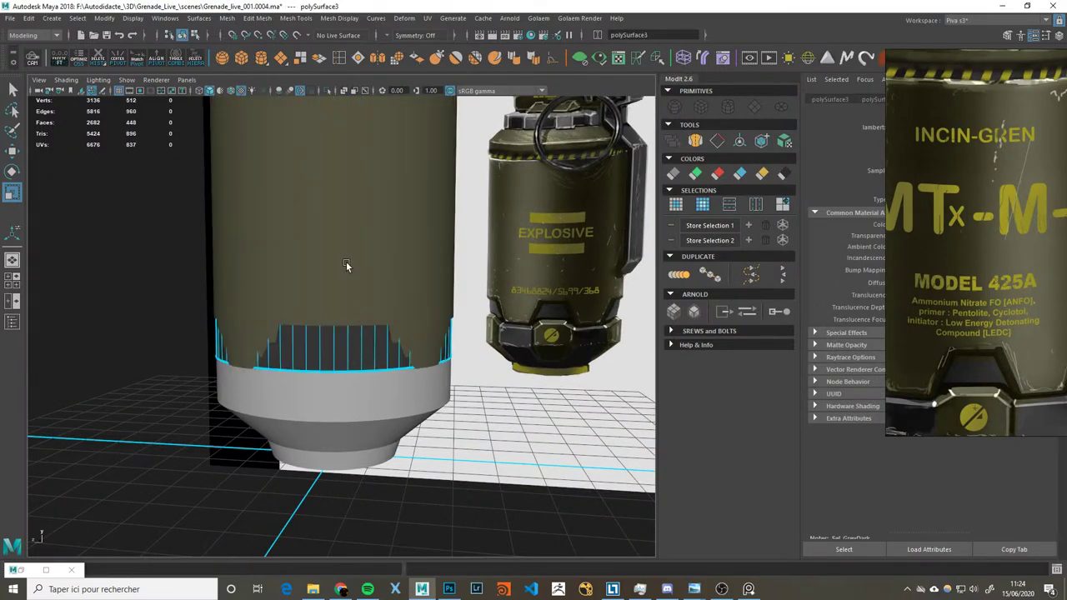
scroll(347, 263, down, 3)
key(ctrl+z)
key(ctrl+z)
key(ctrl+z)
key(w)
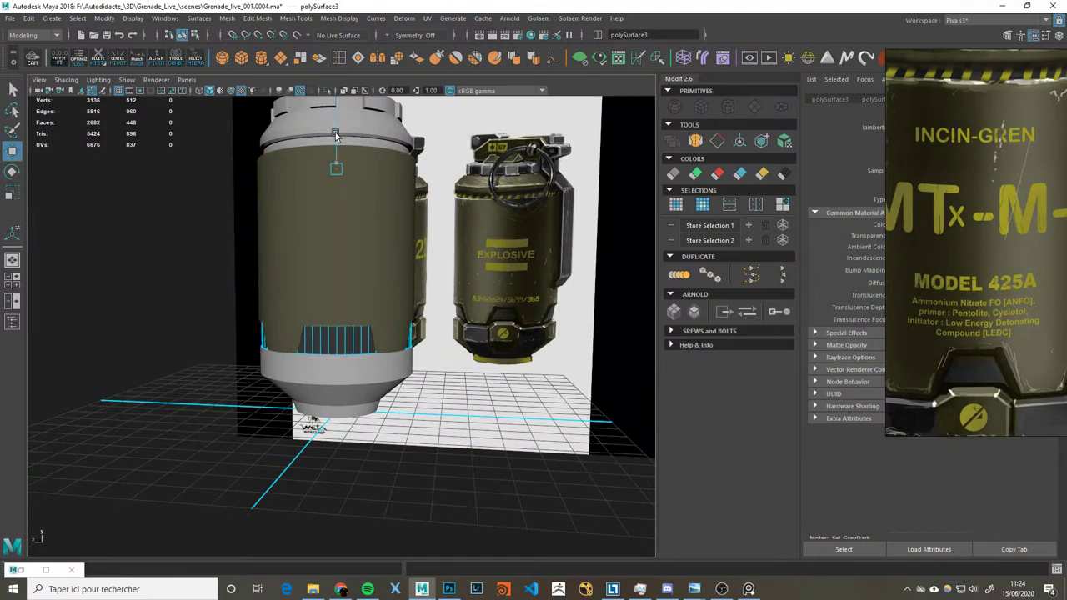
mouse_move(415, 257)
alt+mouse_down()
mouse_move(442, 258)
mouse_move(458, 291)
alt+mouse_up()
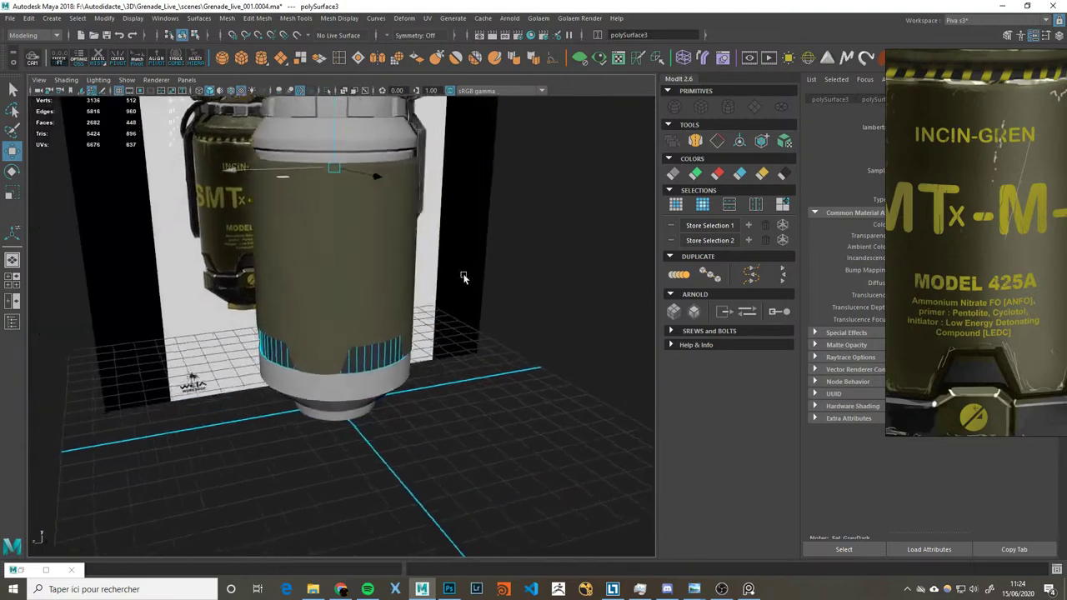
scroll(997, 360, down, 3)
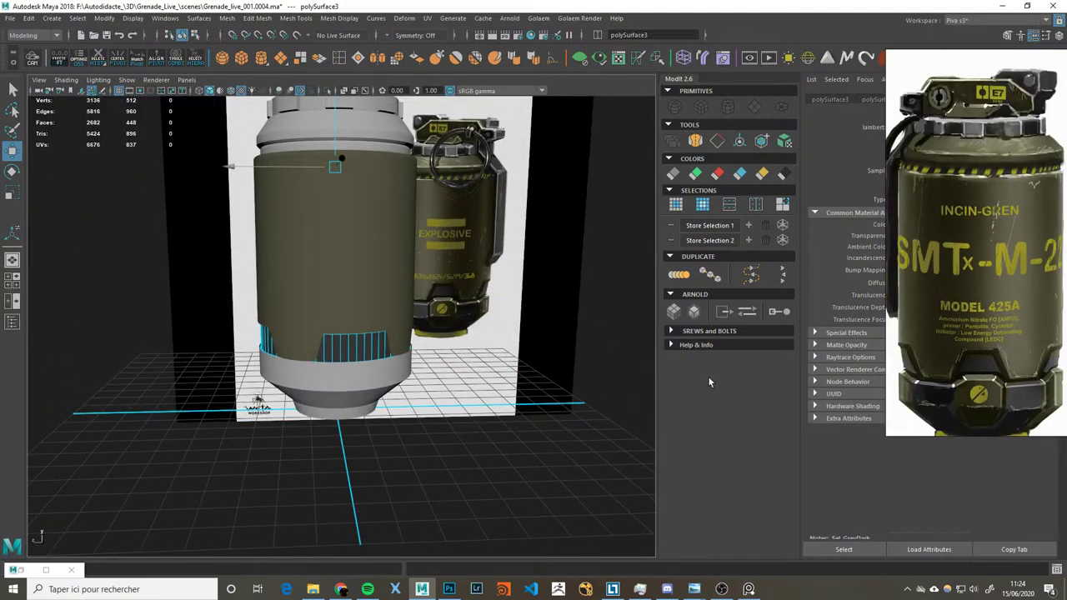
click(469, 327)
alt+drag(470, 326, 455, 382)
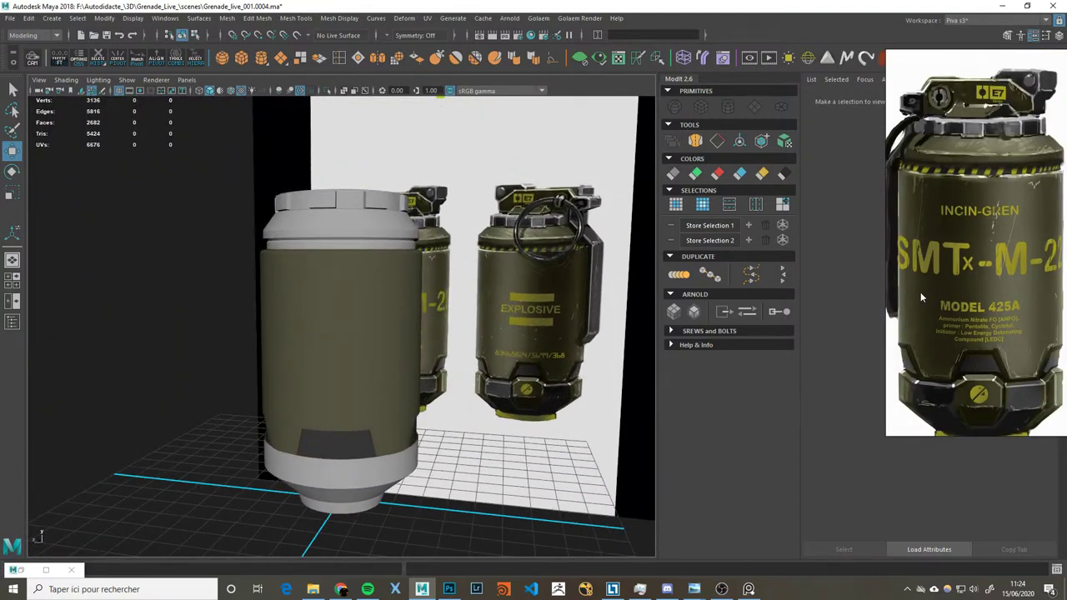
scroll(404, 241, up, 2)
Step: Delete the edge loop near the top of the upper cylinder piece
click(352, 227)
double_click(359, 222)
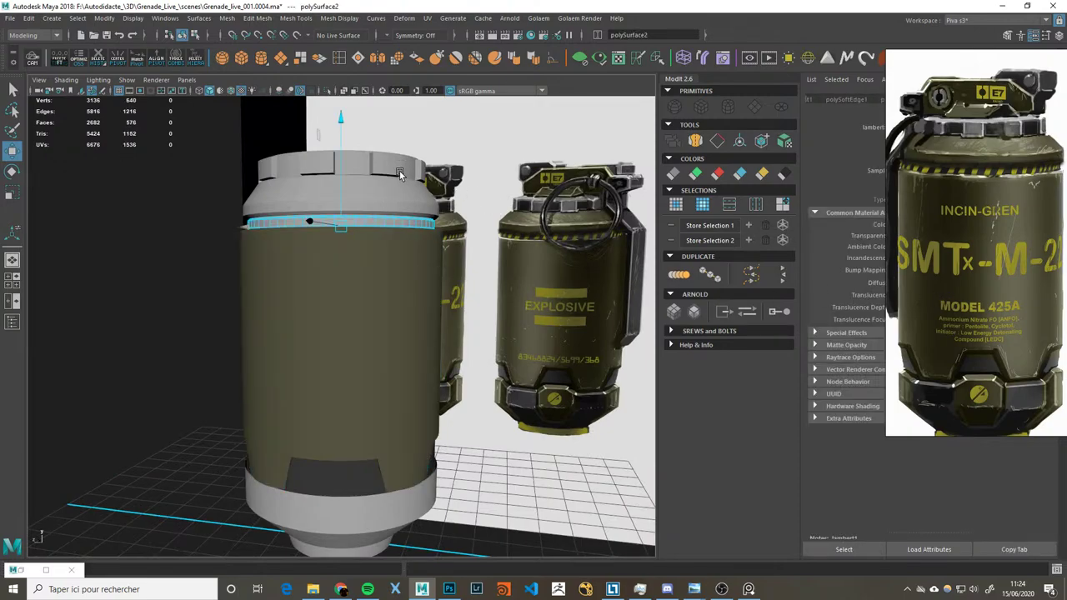
key(Delete)
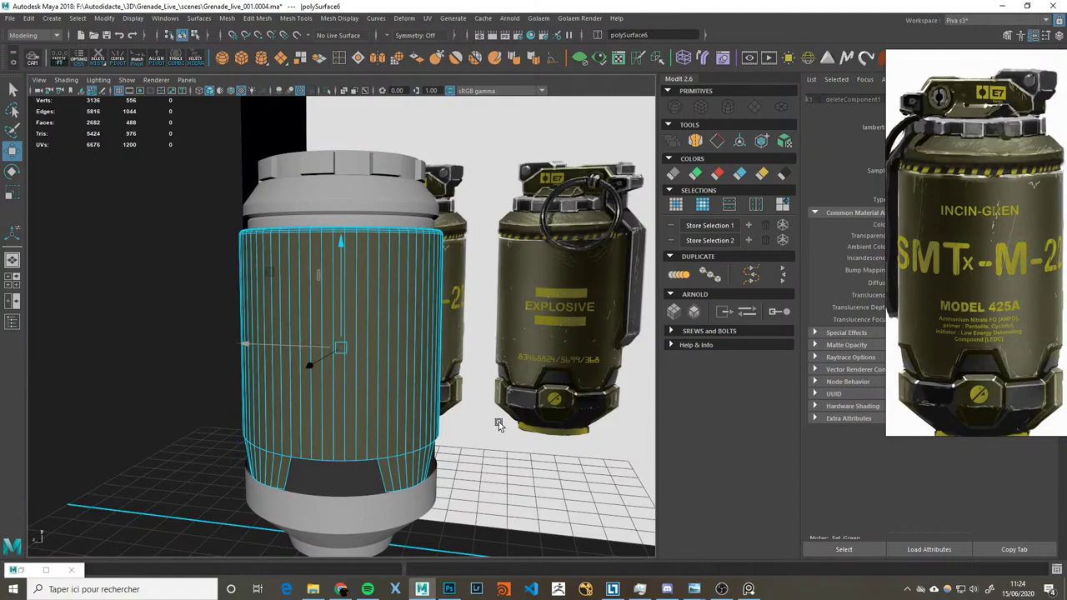
key(f)
click(495, 396)
alt+drag(495, 396, 531, 390)
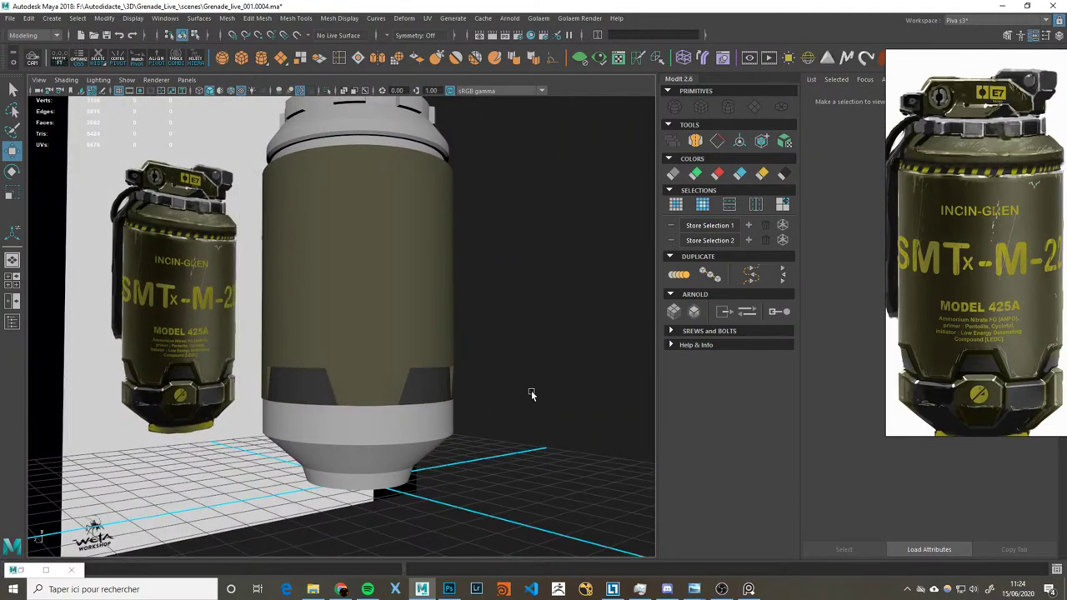
scroll(530, 391, up, 2)
click(391, 455)
scroll(934, 343, up, 3)
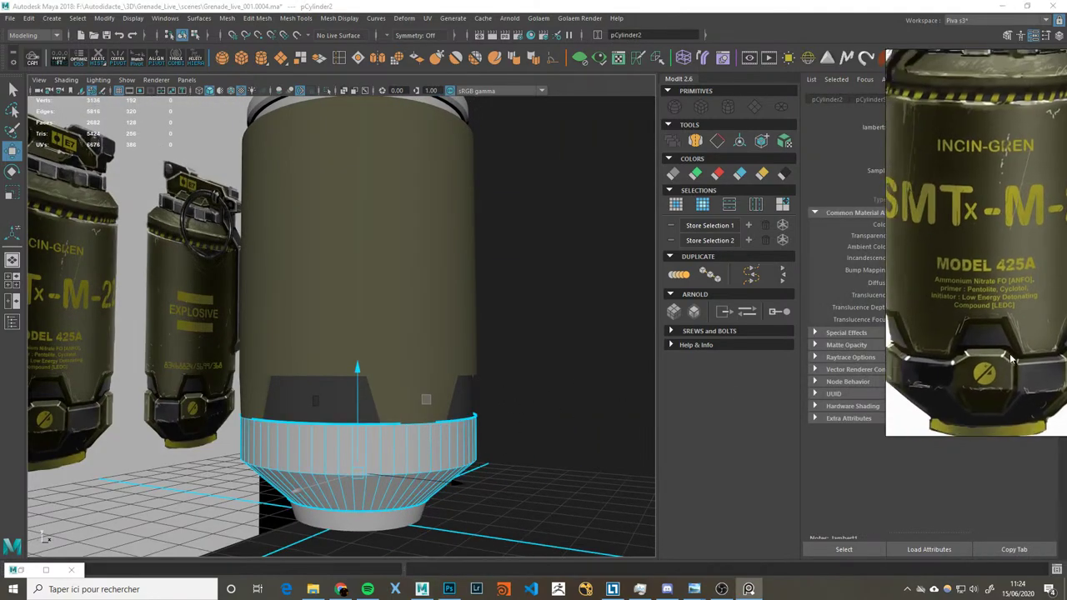
scroll(1000, 359, up, 2)
mouse_move(462, 393)
alt+mouse_down()
mouse_move(416, 375)
mouse_move(402, 383)
alt+mouse_up()
click(394, 383)
key(r)
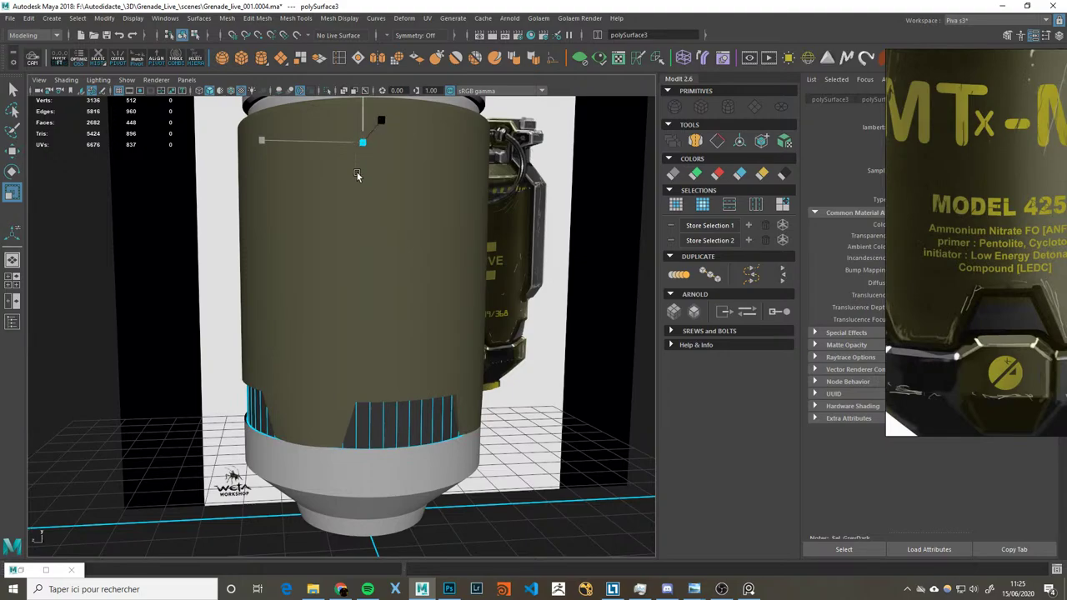
click(364, 326)
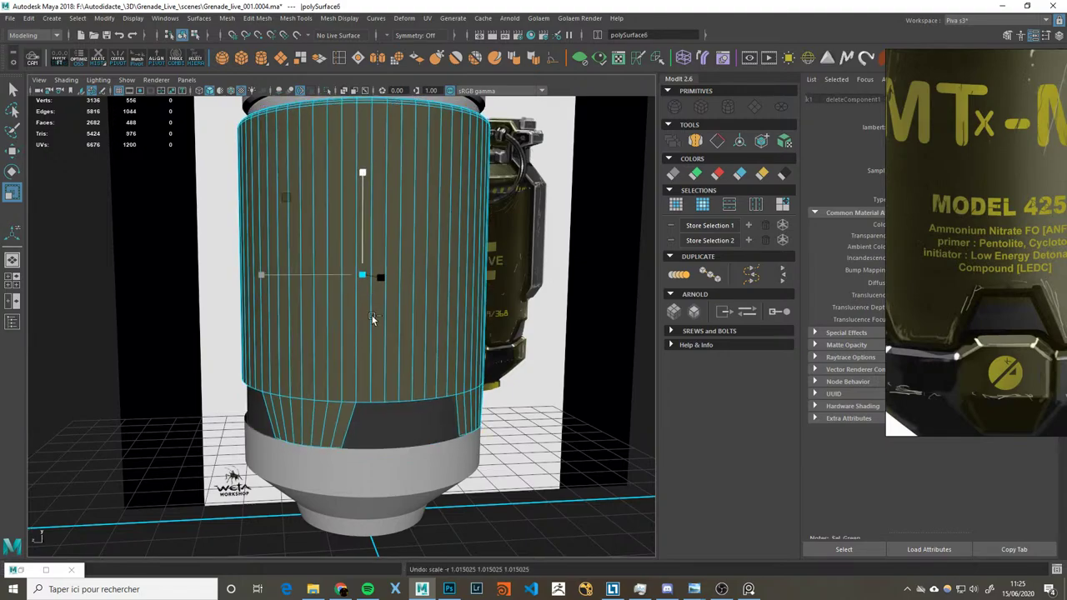
click(408, 406)
mouse_move(354, 247)
alt+mouse_down()
mouse_move(402, 279)
mouse_move(460, 291)
alt+mouse_up()
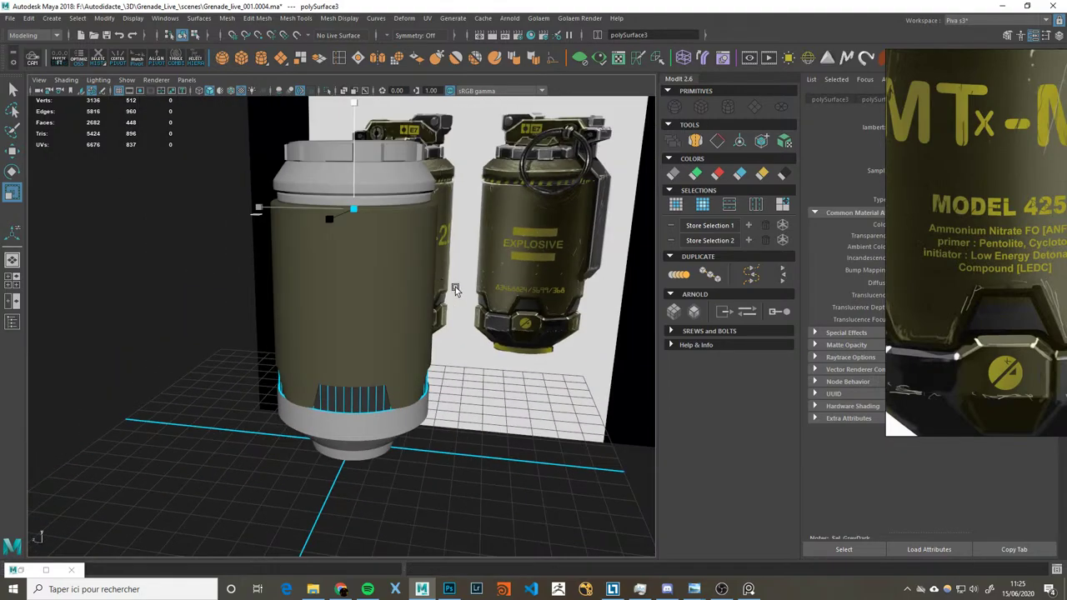
click(459, 291)
scroll(500, 304, up, 3)
scroll(484, 333, up, 3)
alt+drag(466, 365, 429, 347)
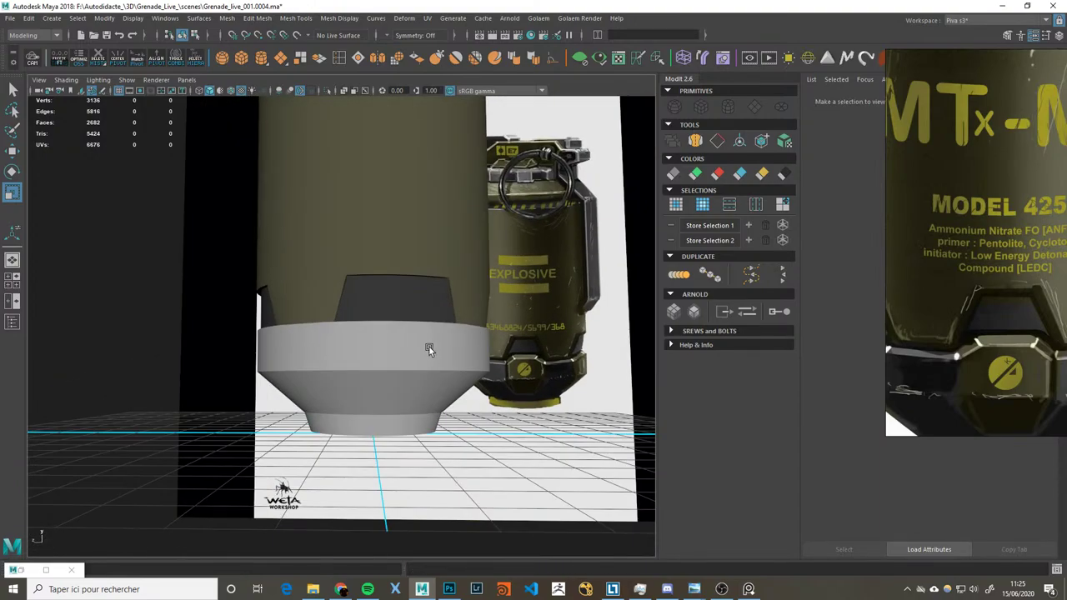
click(429, 350)
key(space)
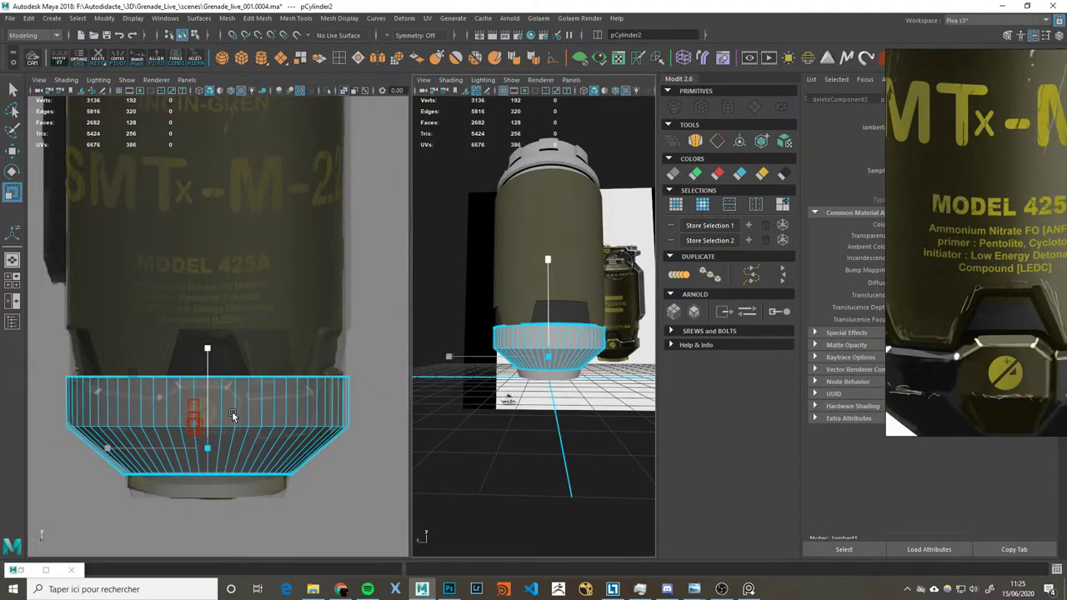
drag(951, 394, 931, 320)
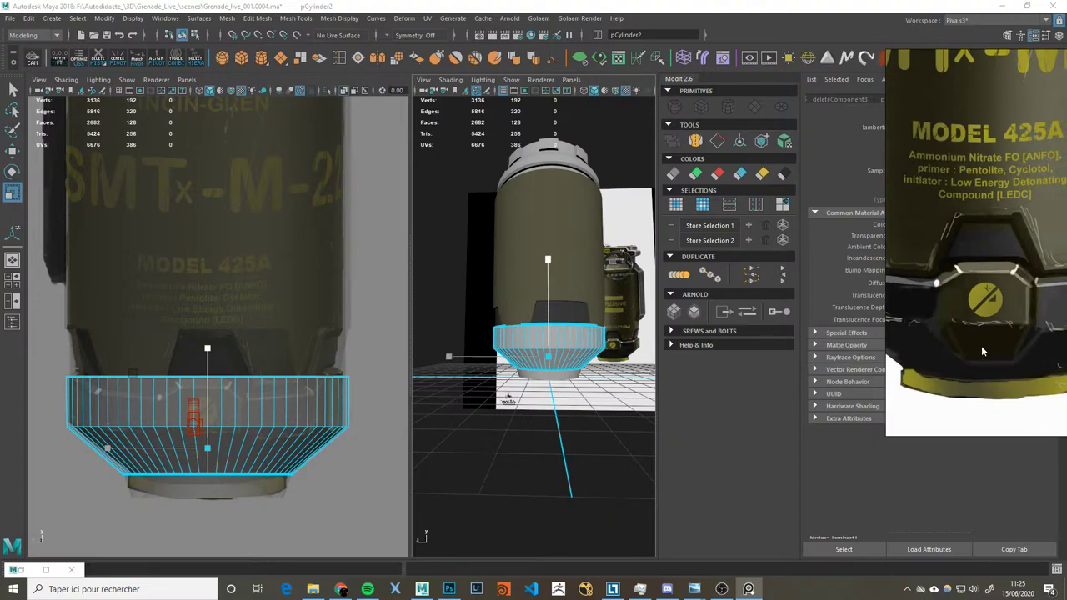
scroll(959, 333, down, 5)
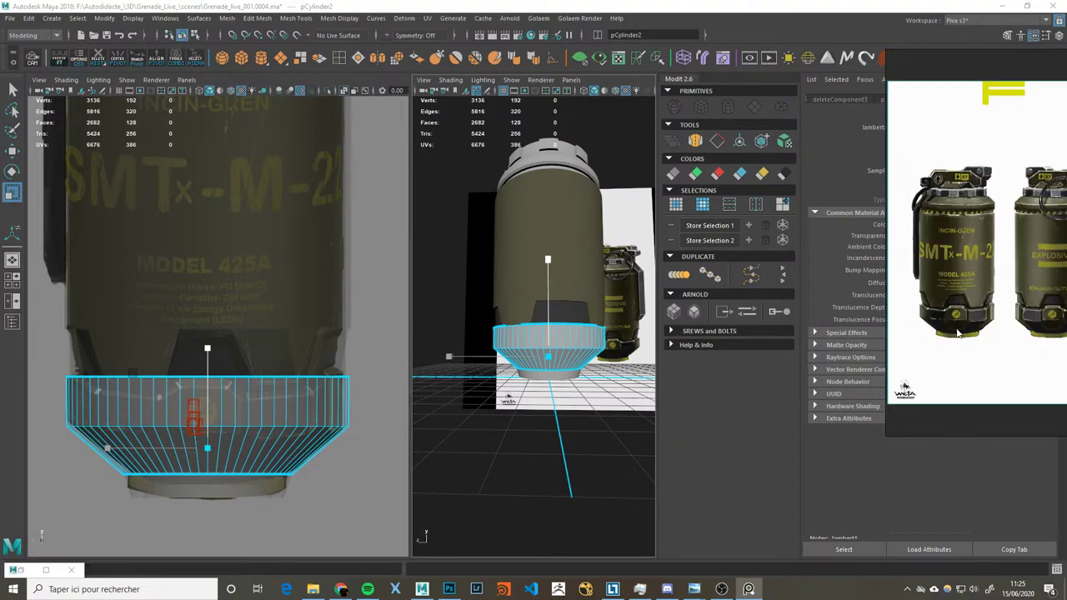
scroll(1001, 304, up, 5)
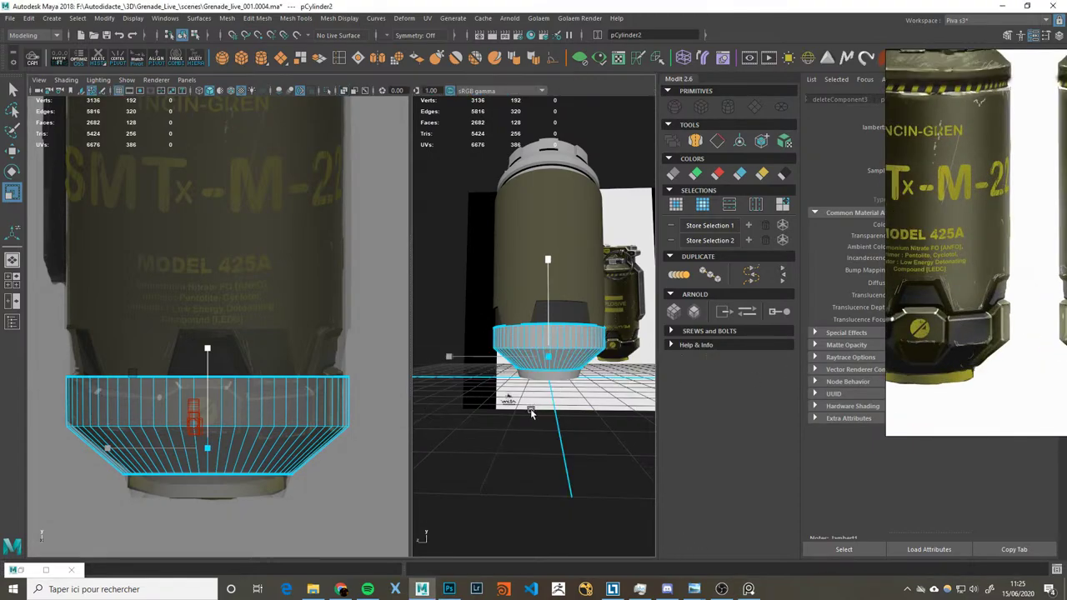
key(space)
click(540, 413)
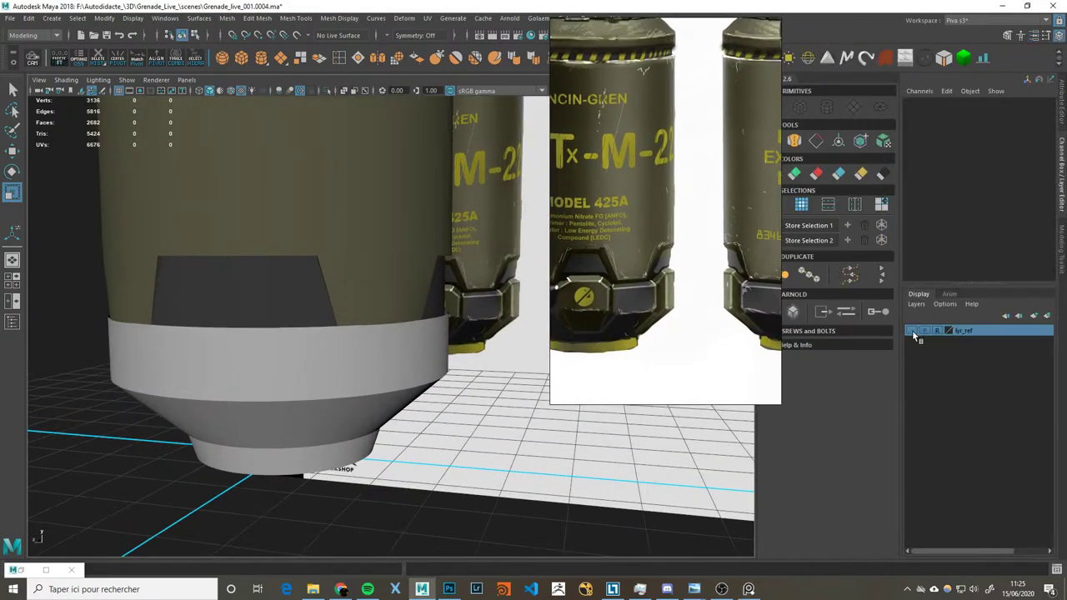
click(914, 332)
click(914, 332)
click(913, 332)
scroll(652, 343, down, 5)
alt+drag(377, 368, 371, 377)
click(371, 376)
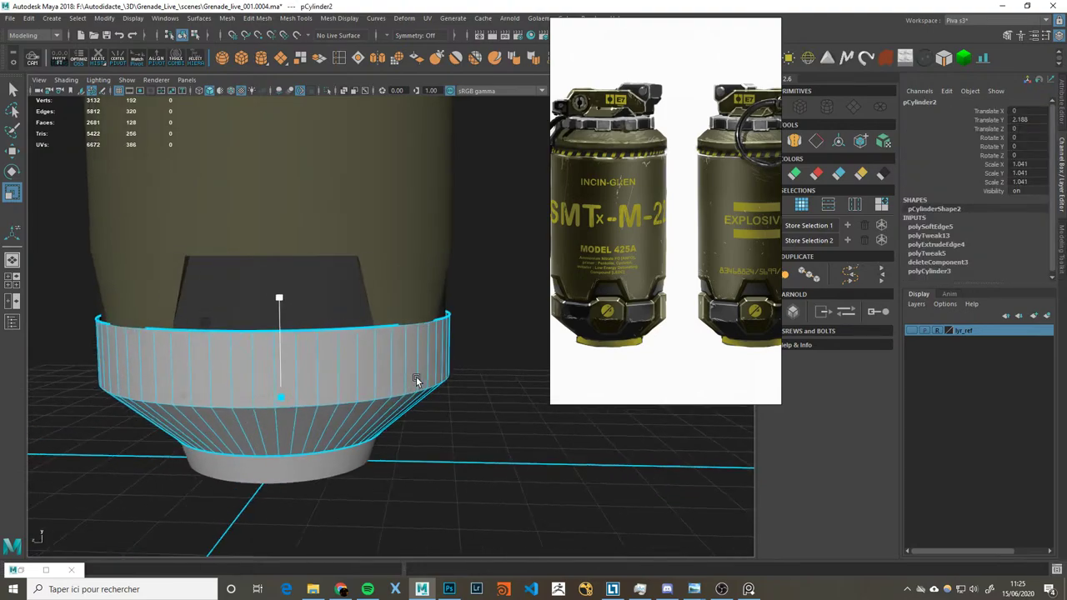
click(444, 307)
mouse_move(423, 302)
alt+mouse_down()
mouse_move(460, 305)
mouse_move(500, 281)
mouse_move(440, 310)
alt+mouse_up()
alt+middle_drag(440, 310, 465, 432)
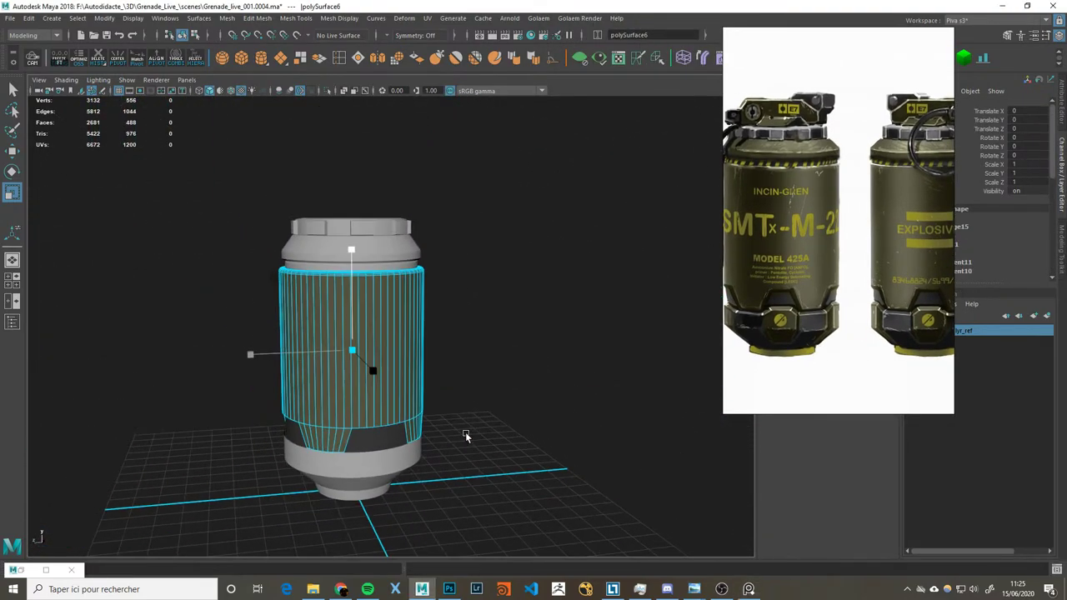
drag(899, 268, 851, 338)
scroll(850, 338, up, 3)
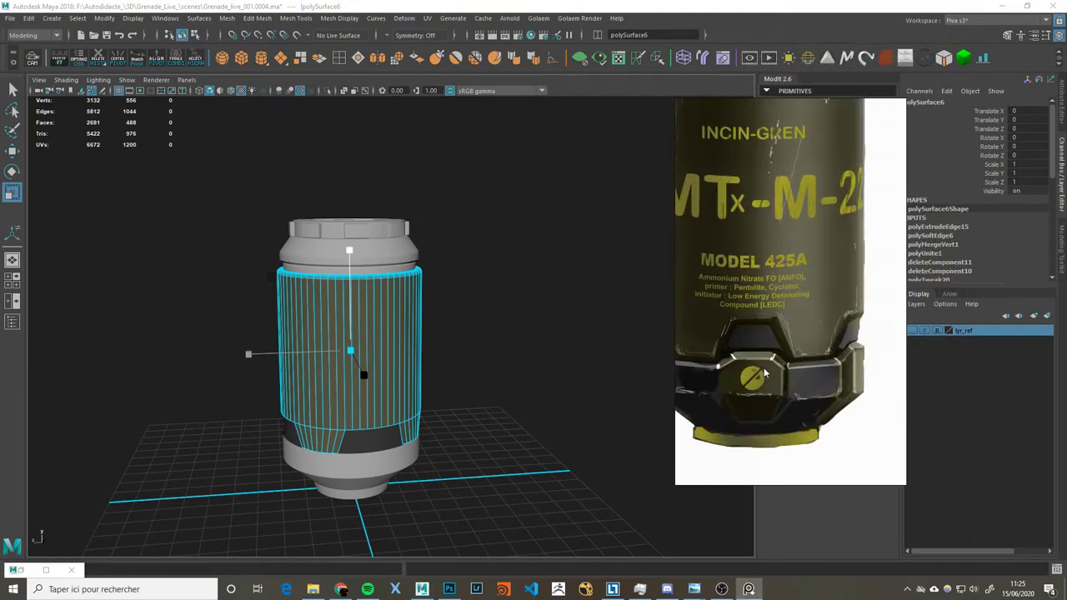
scroll(817, 358, up, 2)
scroll(781, 376, up, 1)
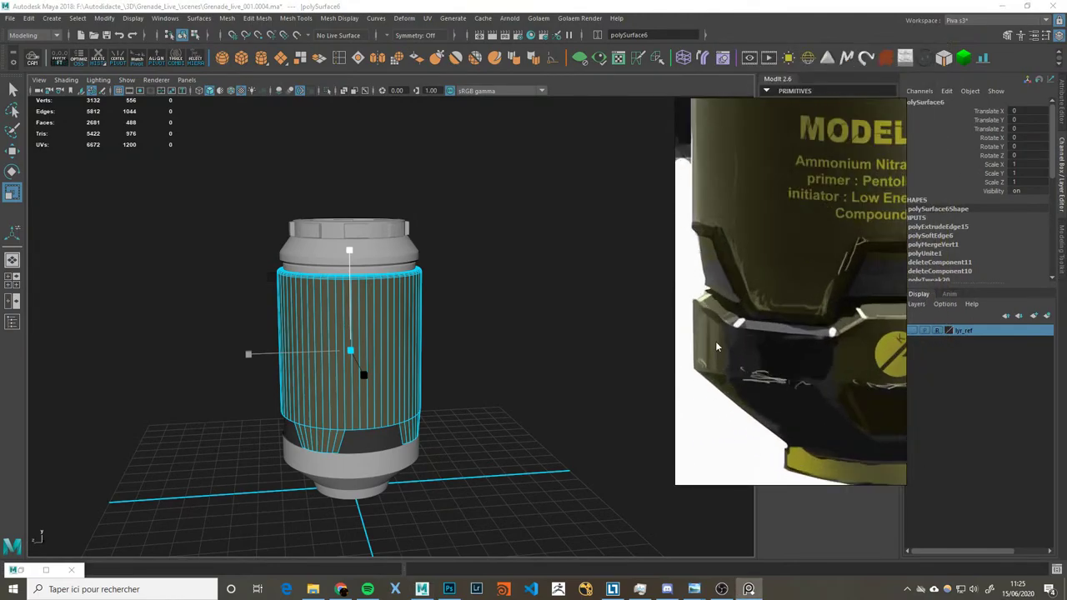
scroll(475, 375, up, 3)
alt+drag(469, 381, 405, 376)
click(408, 404)
key(ctrl+1)
Step: Frame the isolated bottom cap and move the reference window to the right
key(f)
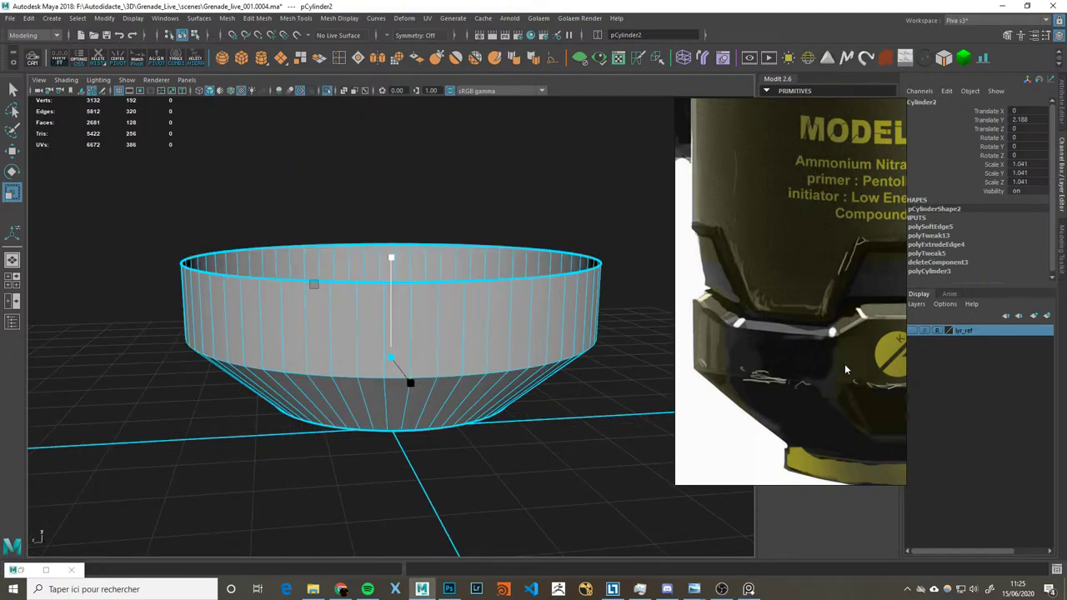
drag(816, 365, 800, 353)
drag(722, 349, 815, 343)
scroll(883, 350, down, 2)
scroll(850, 346, down, 1)
scroll(838, 343, down, 1)
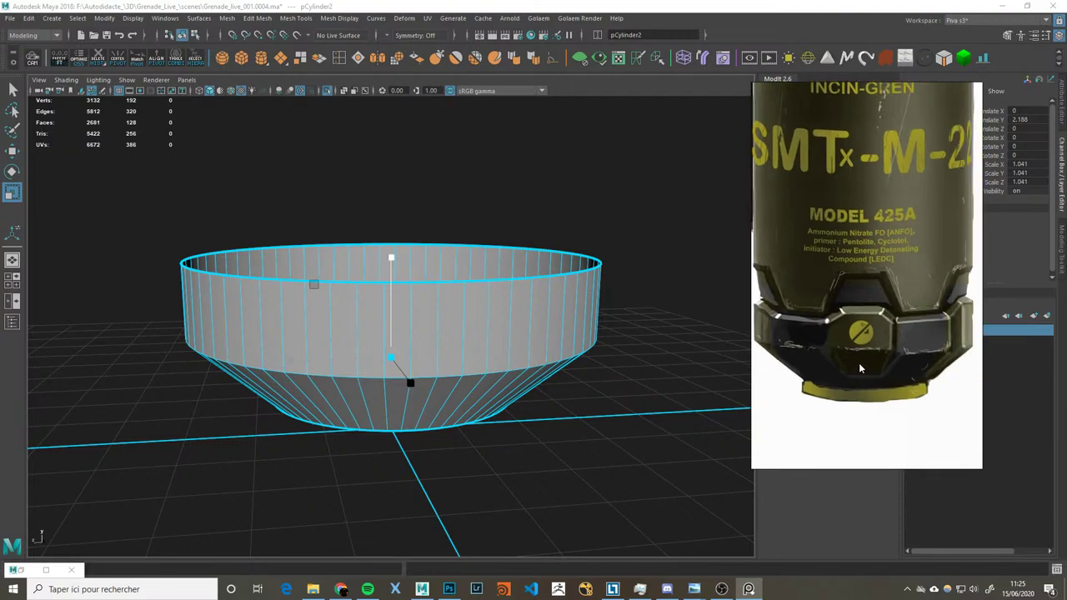
scroll(862, 359, up, 2)
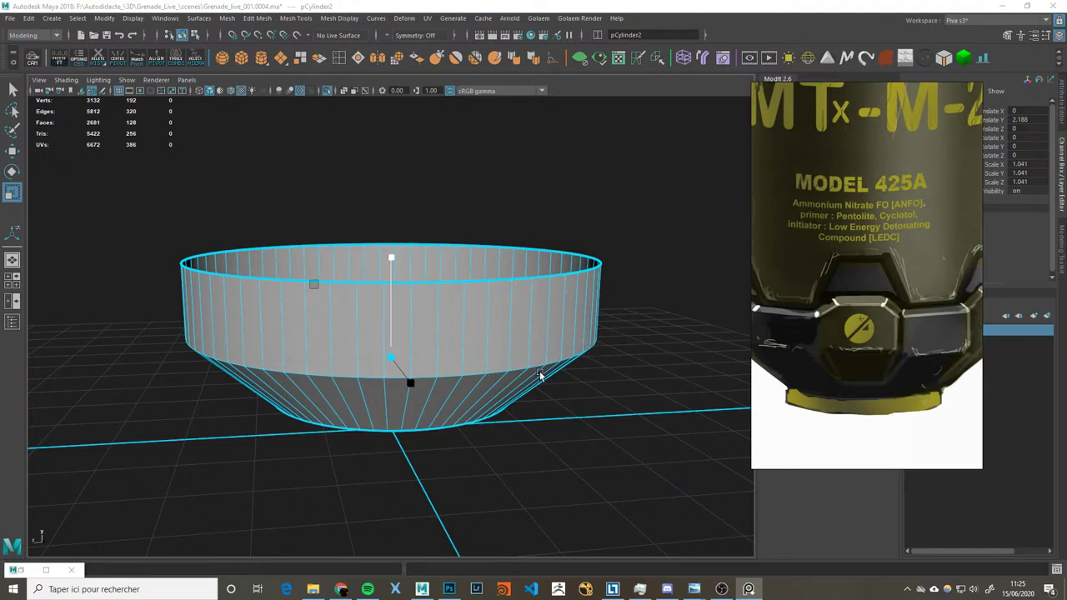
Step: Select four upper-band faces in face mode, check them in the four-pane view, then clear them
right_drag(404, 357, 455, 299)
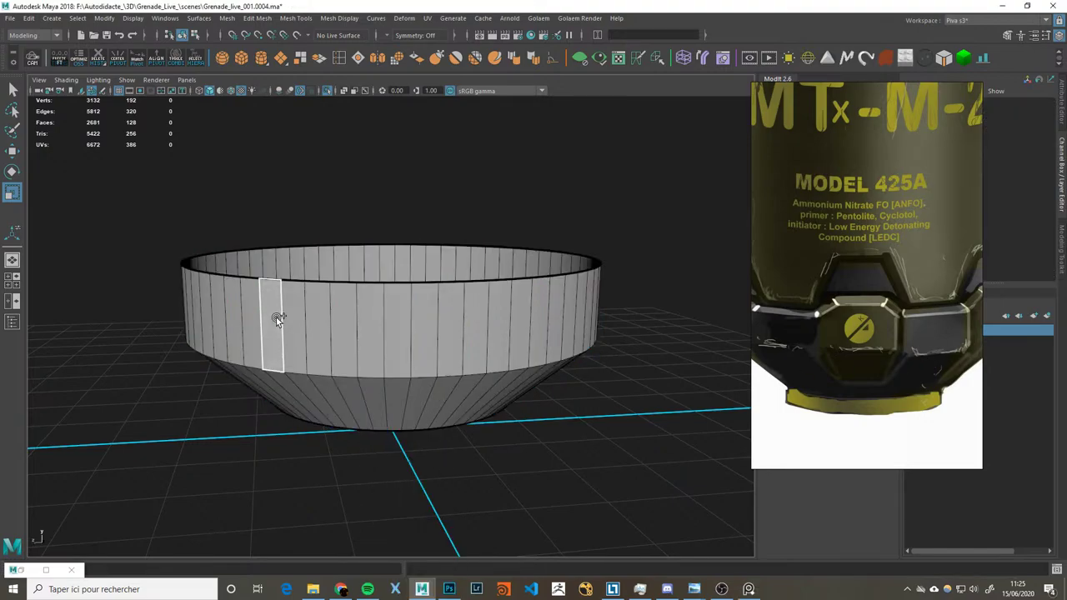
mouse_move(278, 319)
mouse_down()
mouse_move(331, 321)
mouse_move(367, 357)
mouse_move(404, 340)
mouse_up()
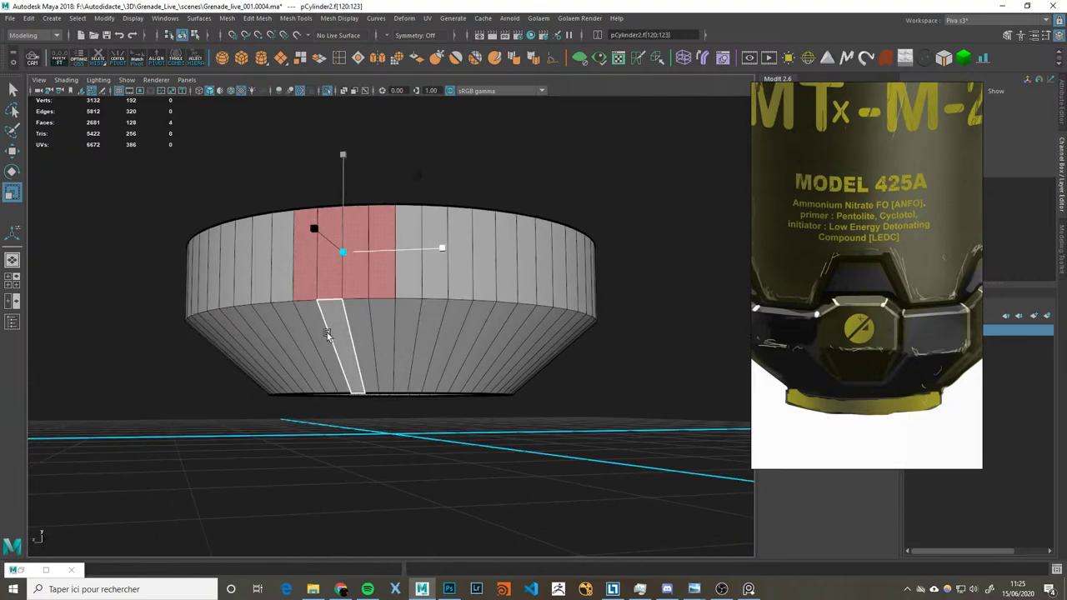
key(space)
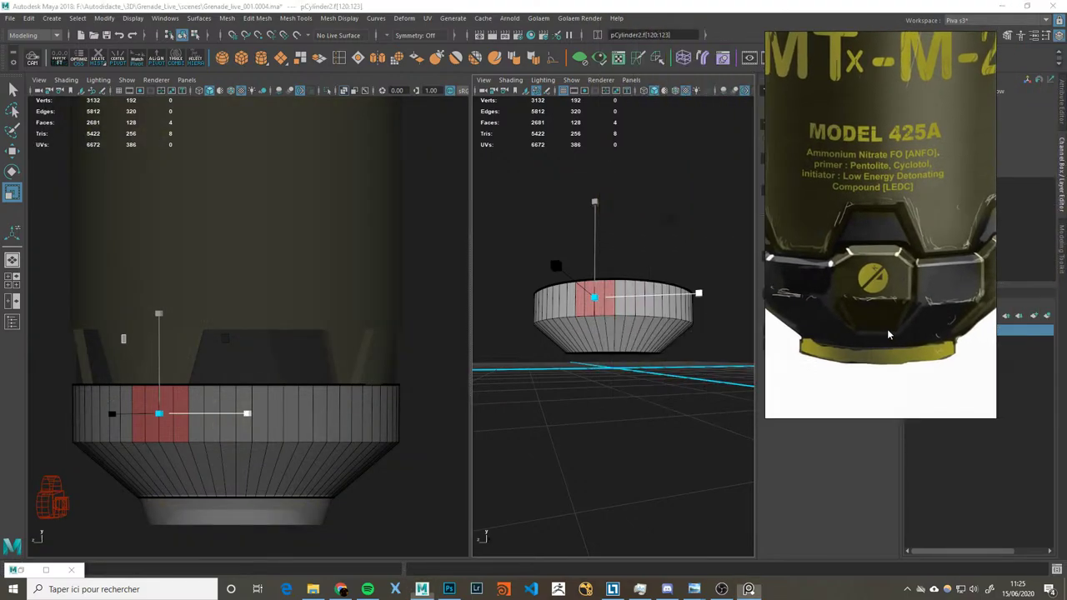
key(space)
click(415, 279)
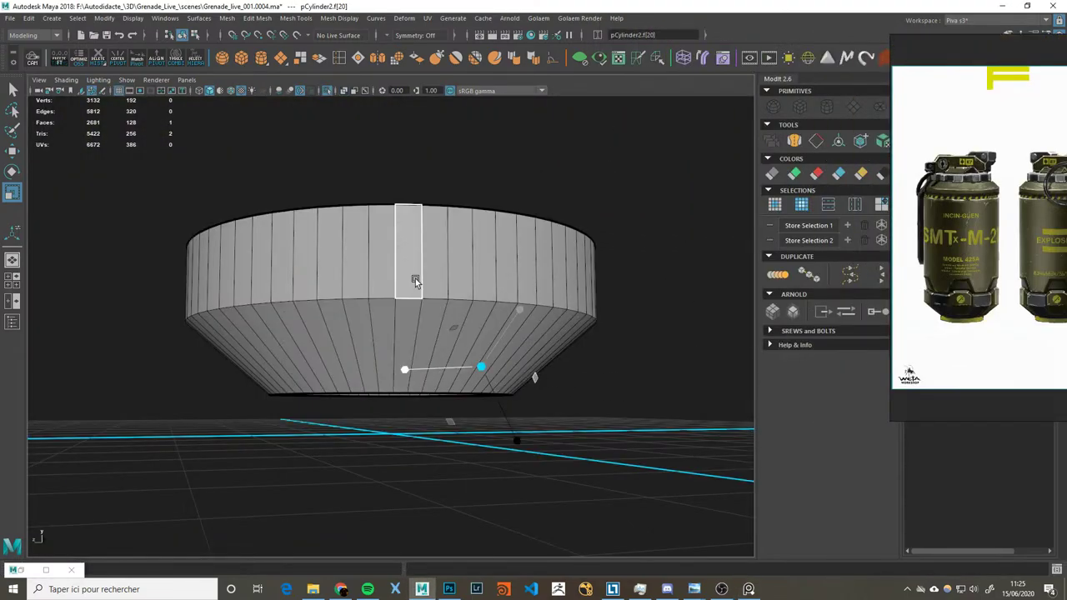
scroll(1003, 318, up, 3)
scroll(1002, 317, up, 3)
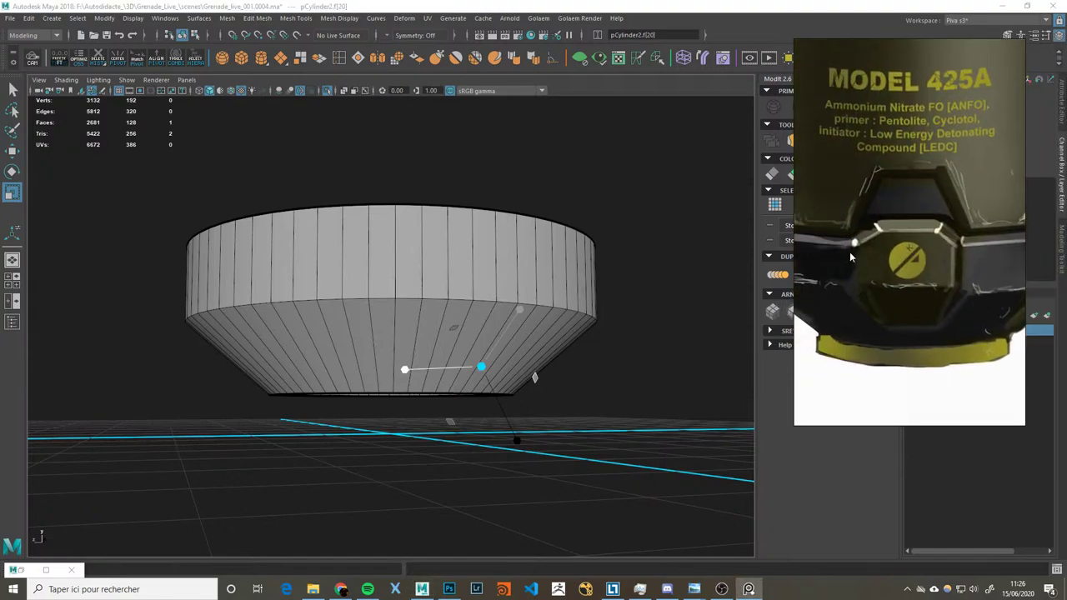
Step: Select a run of adjacent faces on the cap's sloped underside
click(366, 340)
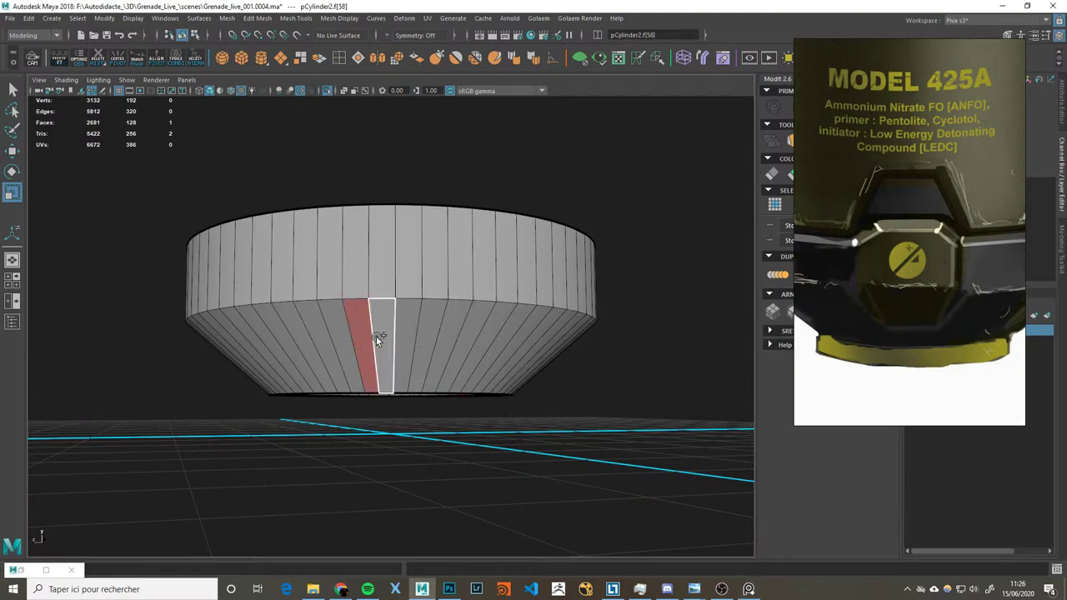
shift+drag(392, 339, 466, 347)
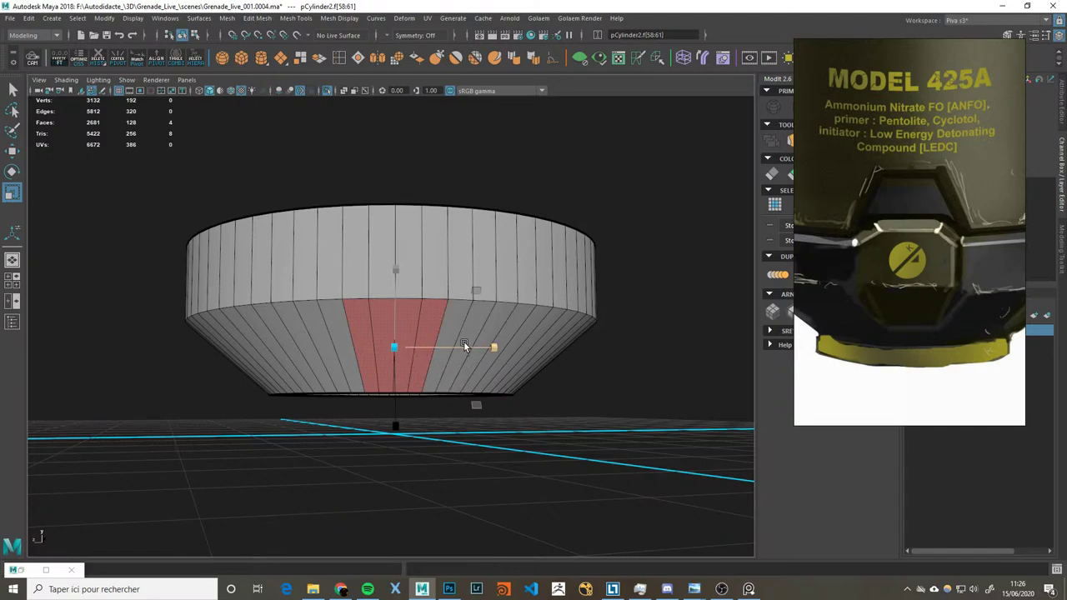
key(q)
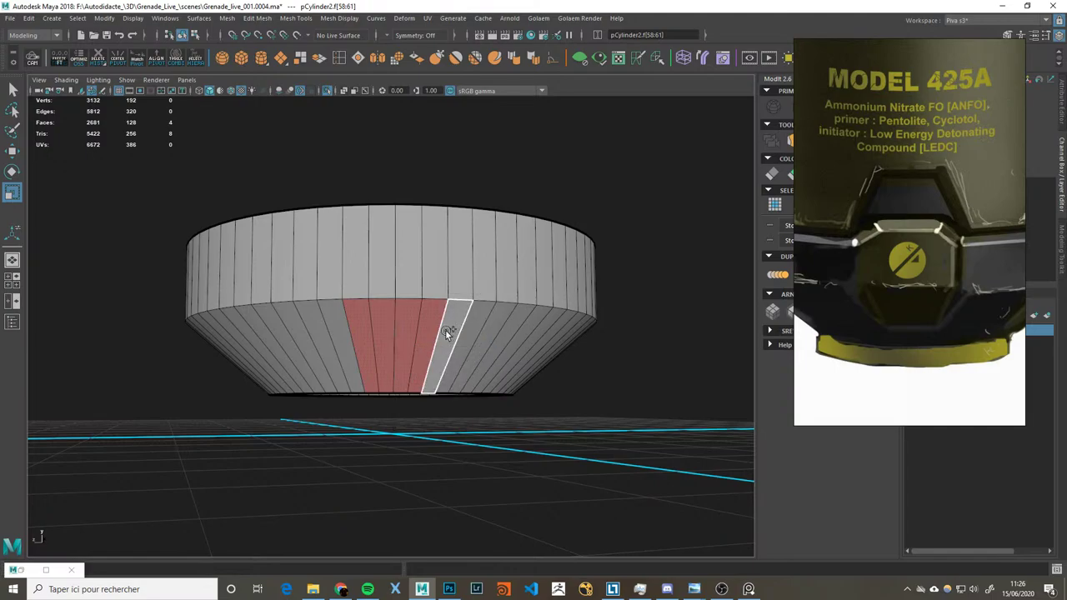
shift+click(461, 334)
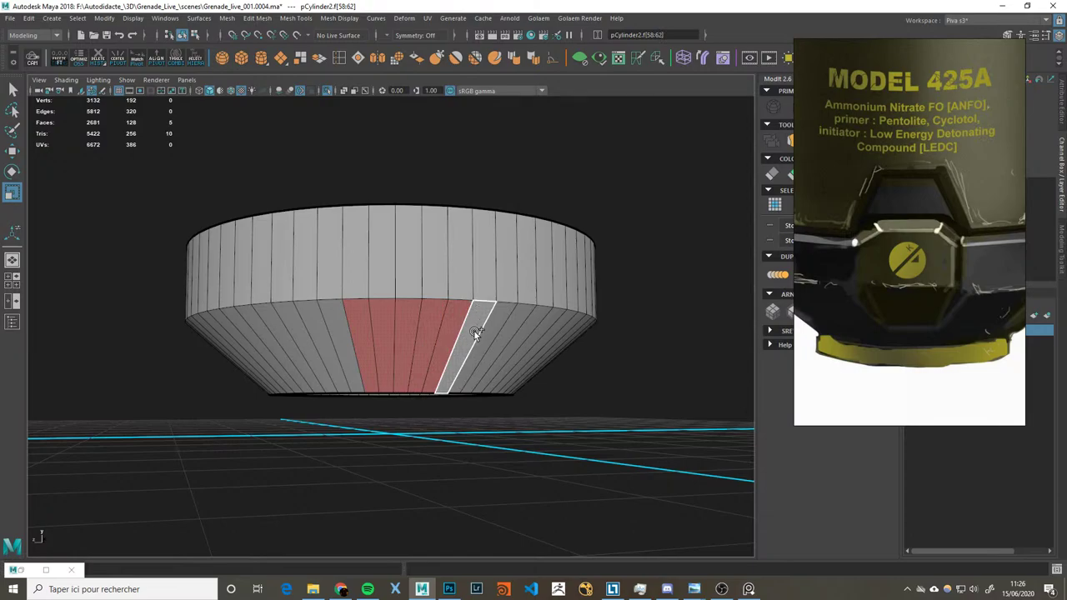
shift+click(475, 334)
Step: Add band faces and matching slope faces on the right and left sides as notch areas
shift+click(505, 275)
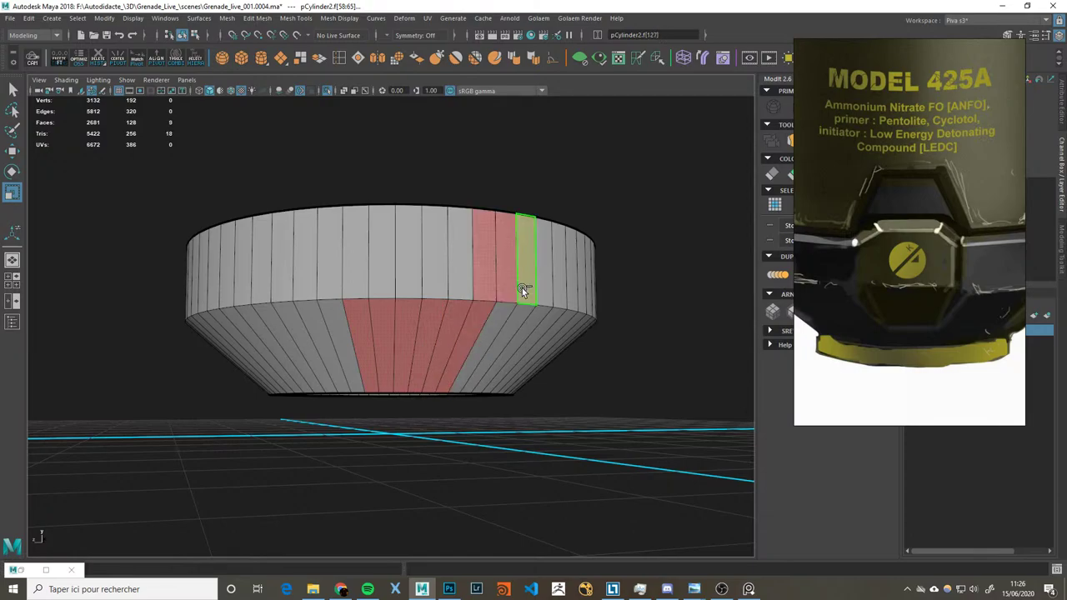
shift+click(521, 288)
shift+click(500, 333)
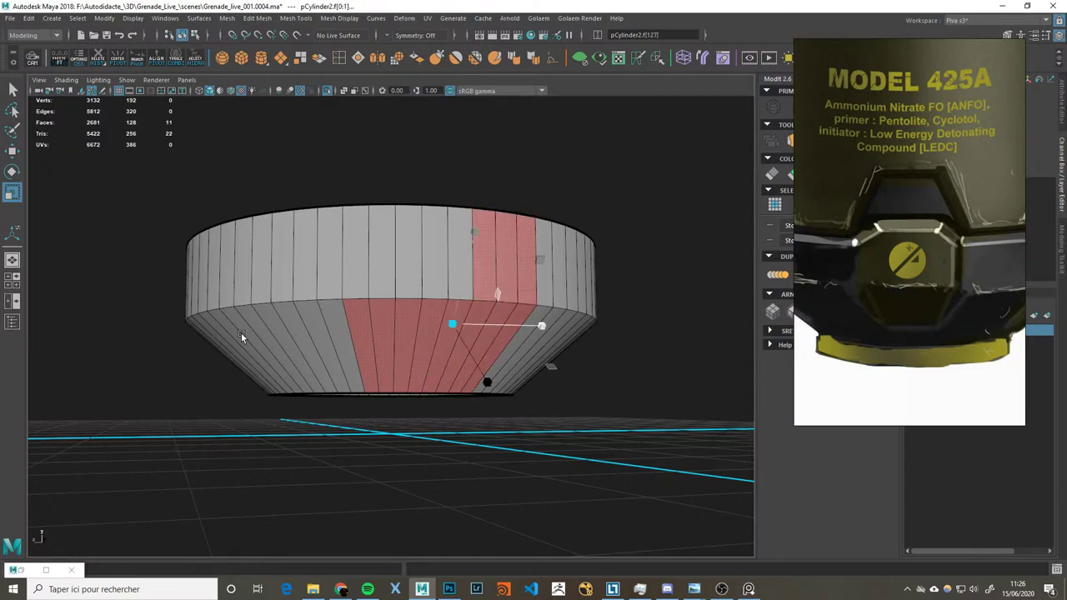
shift+click(310, 278)
shift+click(324, 335)
scroll(510, 373, down, 3)
mouse_move(510, 373)
alt+mouse_down()
mouse_move(486, 374)
mouse_move(502, 374)
mouse_move(486, 419)
mouse_move(529, 388)
alt+mouse_up()
scroll(900, 312, down, 3)
scroll(900, 311, down, 1)
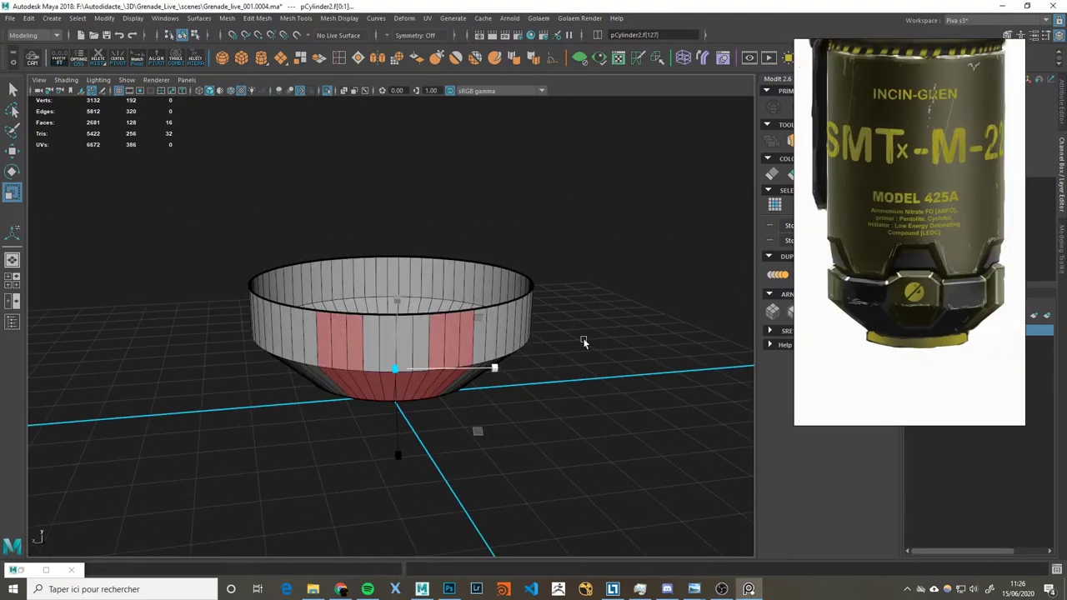
Step: Show the full grenade again and select blocks of upper- and lower-band faces on the cap ring
alt+drag(584, 342, 585, 339)
key(ctrl+1)
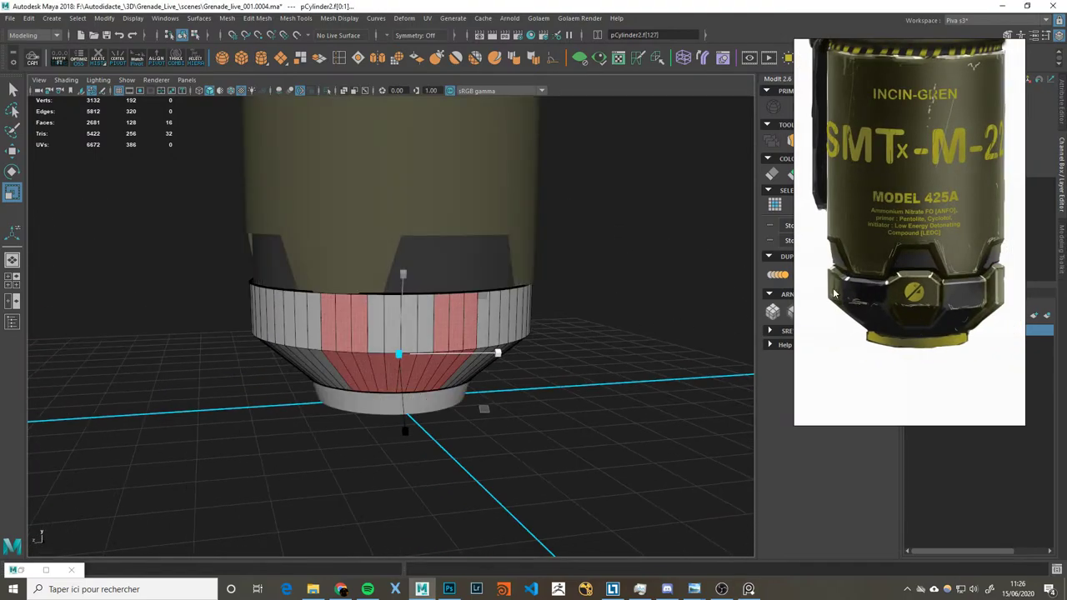
mouse_move(497, 350)
alt+mouse_down()
mouse_move(555, 331)
mouse_move(535, 367)
mouse_move(467, 333)
alt+mouse_up()
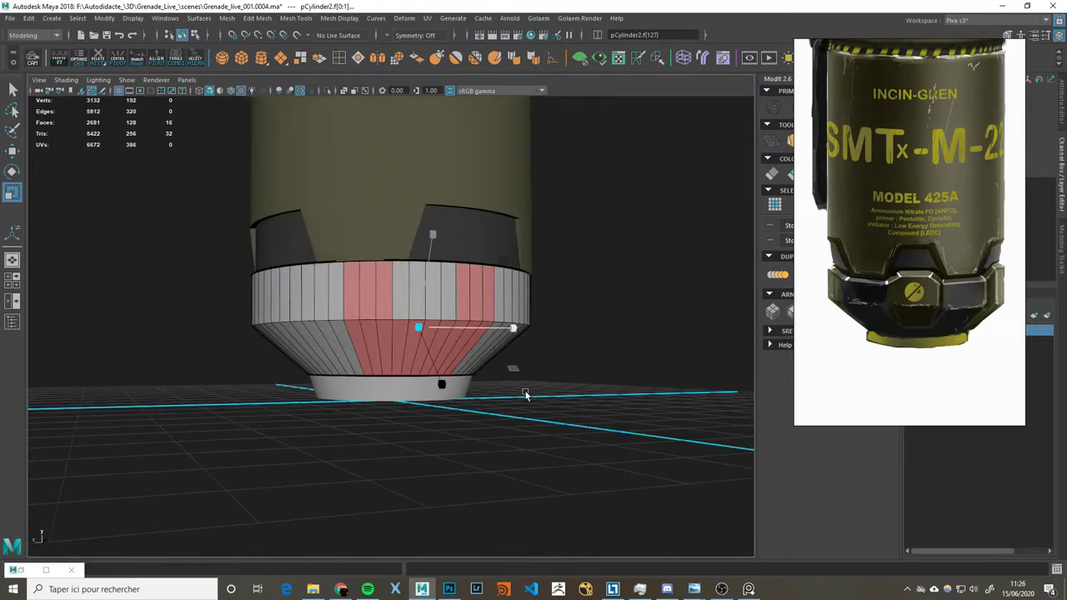
scroll(392, 275, up, 2)
click(281, 255)
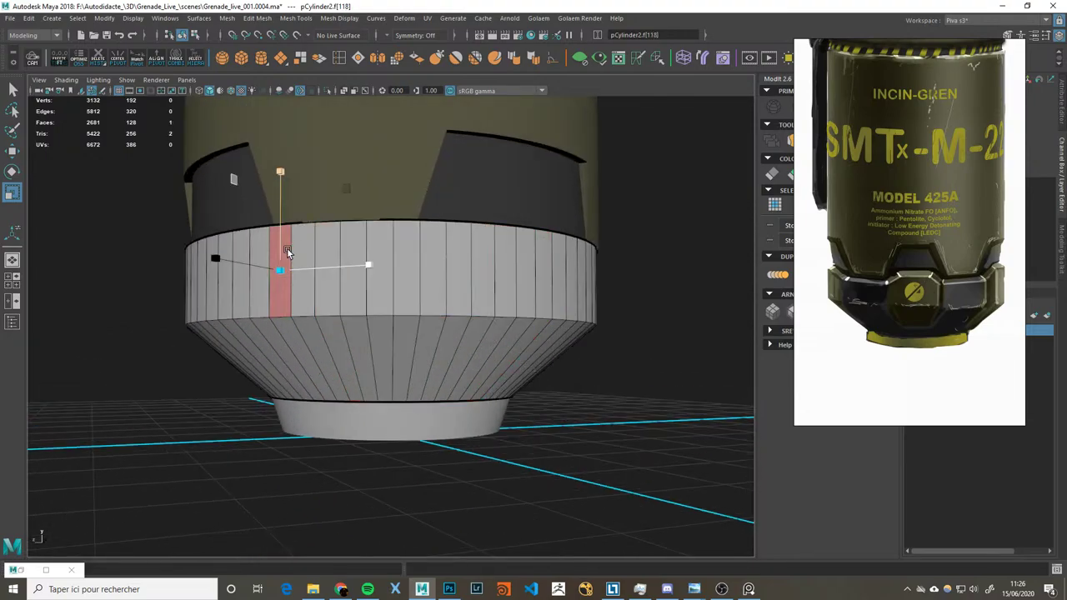
shift+double_click(380, 262)
shift+click(402, 269)
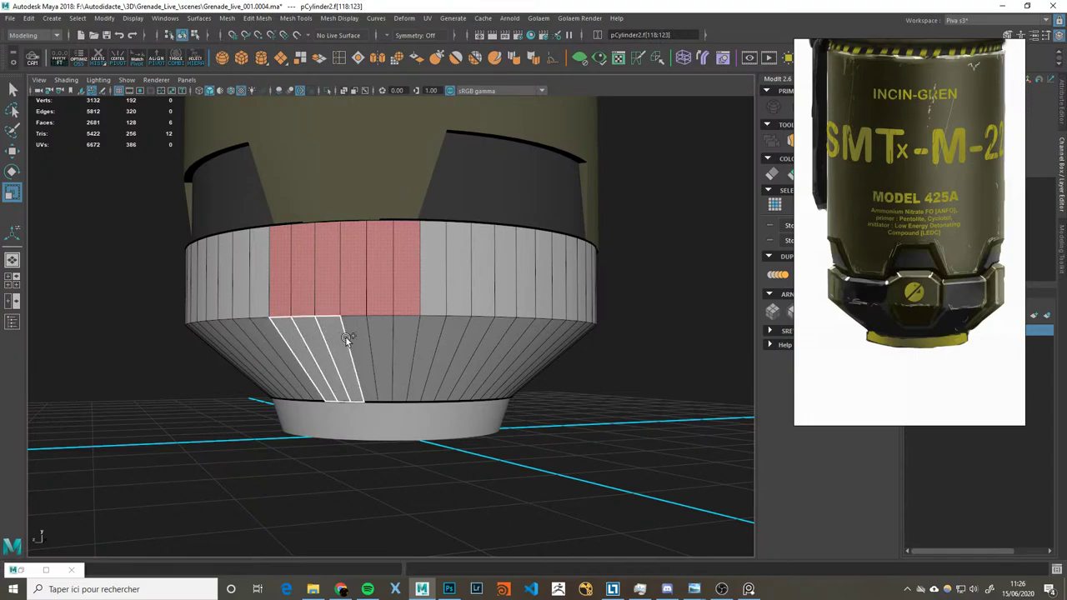
shift+drag(297, 339, 457, 348)
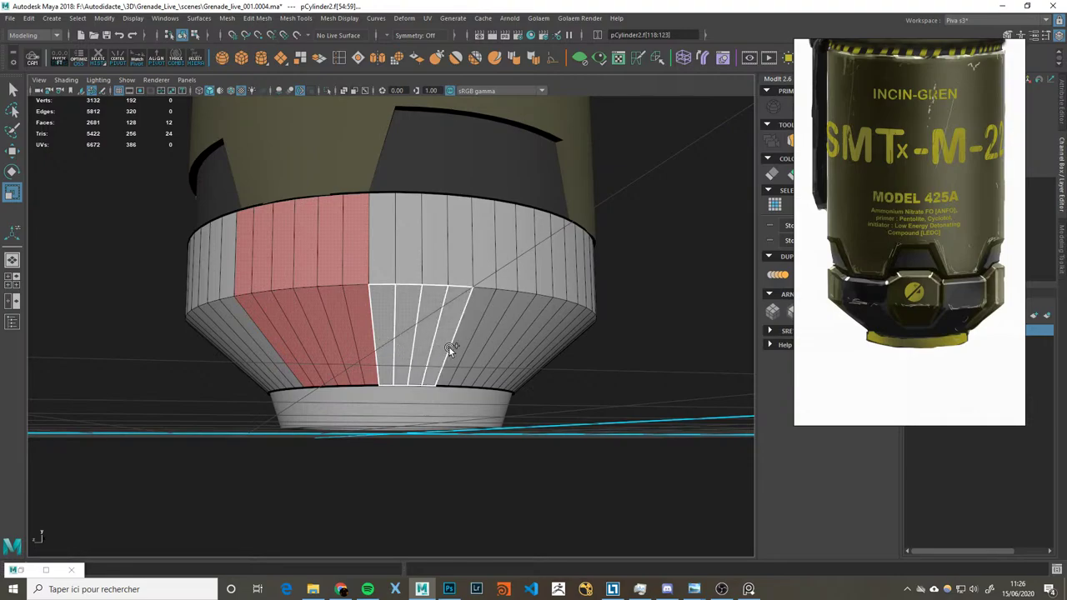
mouse_move(457, 348)
shift+mouse_down()
mouse_move(571, 340)
mouse_move(553, 342)
shift+mouse_up()
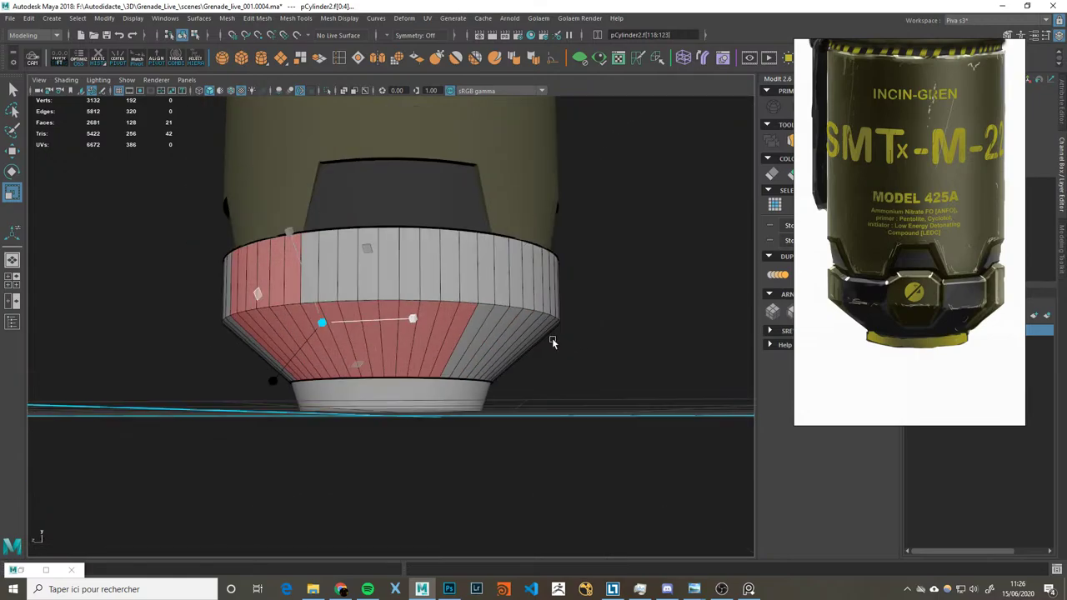
Step: Tumble around the cap, adding further lower-band faces to the notch selection
mouse_move(504, 303)
alt+mouse_down()
mouse_move(538, 303)
mouse_move(456, 323)
alt+mouse_up()
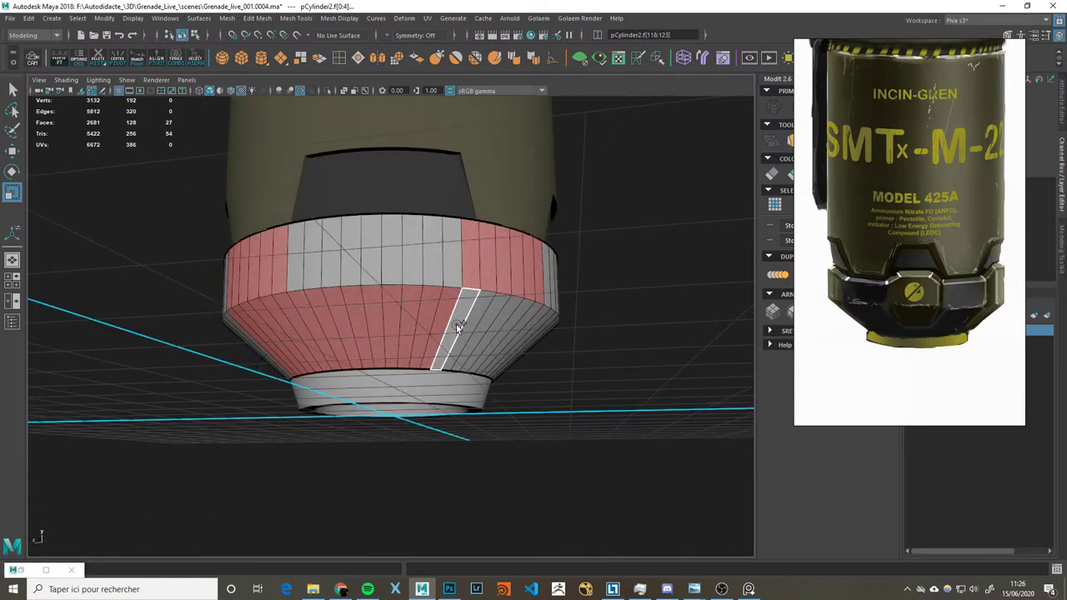
shift+click(503, 327)
scroll(520, 341, down, 5)
mouse_move(519, 358)
alt+mouse_down()
mouse_move(627, 429)
mouse_move(552, 401)
mouse_move(555, 414)
mouse_move(584, 392)
alt+mouse_up()
scroll(529, 374, up, 2)
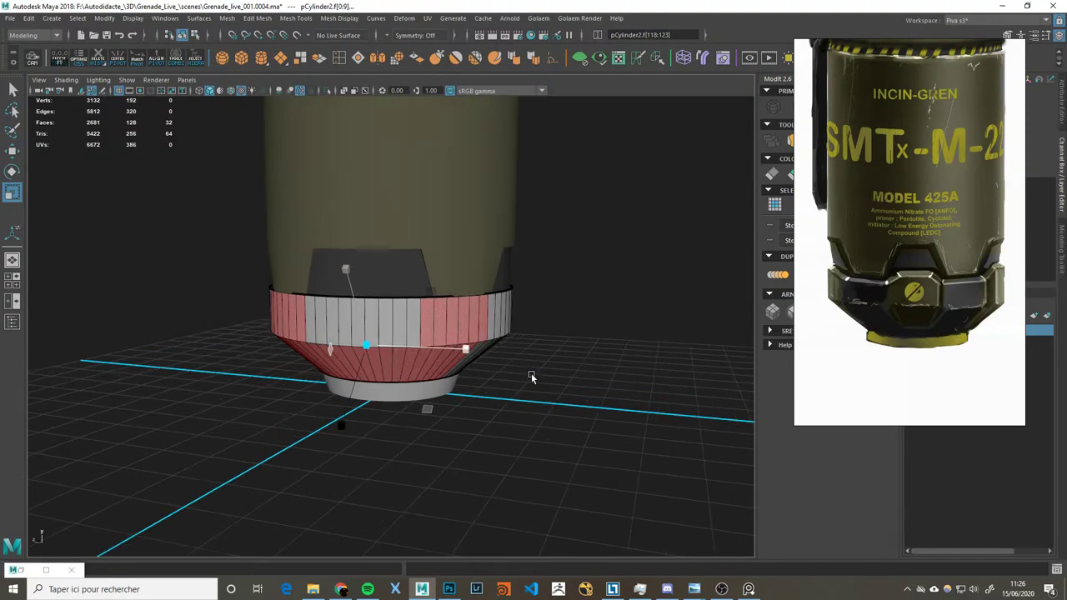
scroll(516, 370, up, 2)
mouse_move(516, 370)
alt+mouse_down()
mouse_move(545, 362)
mouse_move(525, 364)
alt+mouse_up()
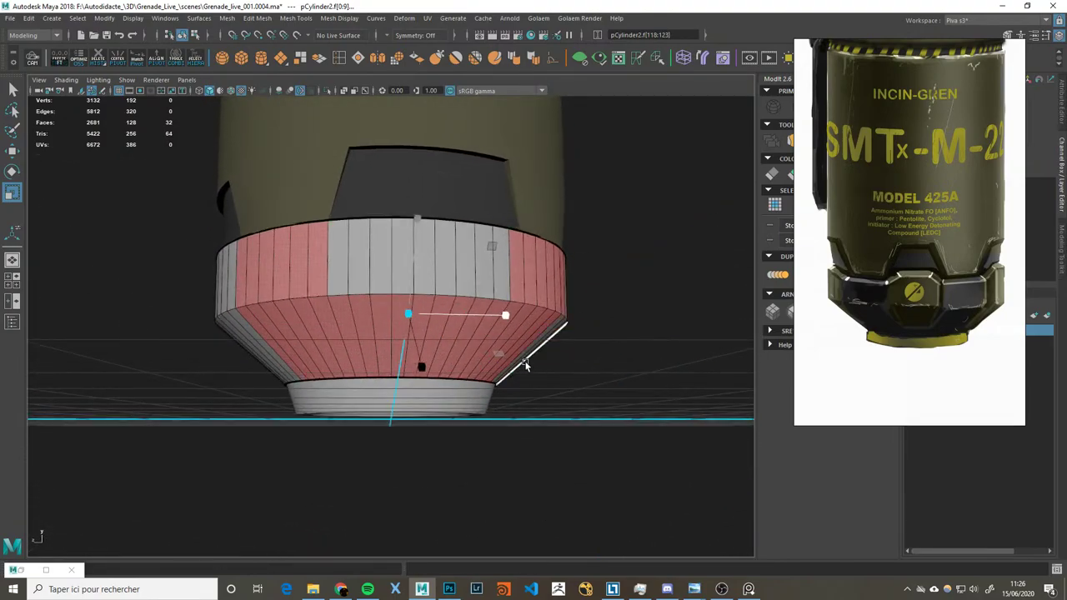
mouse_move(594, 306)
alt+mouse_down()
mouse_move(444, 316)
mouse_move(517, 365)
mouse_move(425, 339)
mouse_move(488, 332)
alt+mouse_up()
scroll(420, 322, down, 3)
shift+click(430, 355)
scroll(514, 364, up, 2)
shift+click(377, 346)
shift+click(402, 347)
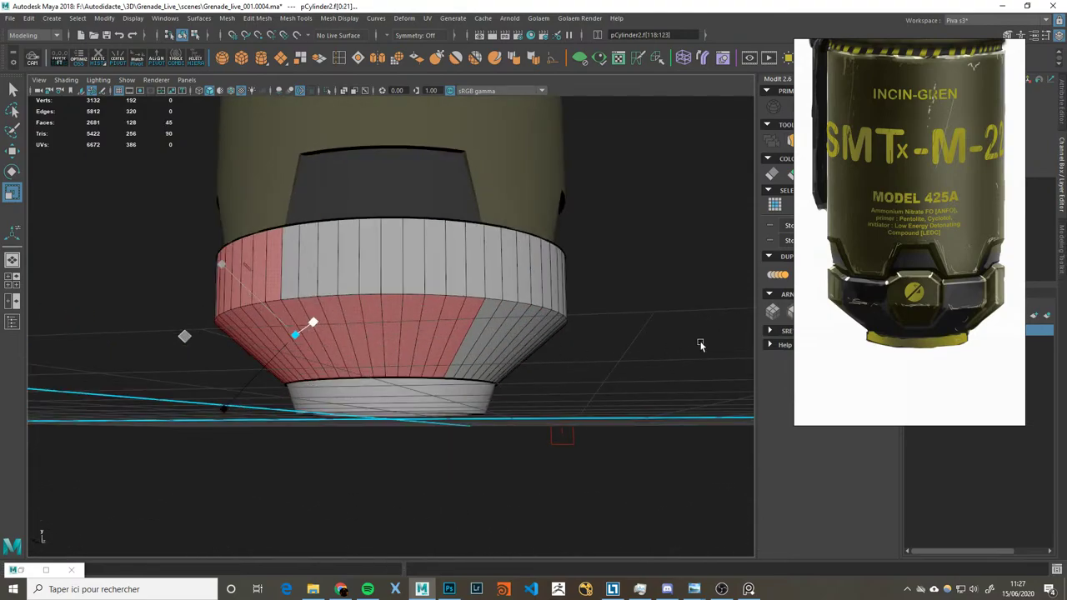
Step: Inspect the selection from frontal views and reposition the reference image to show the whole grenade
scroll(882, 335, up, 2)
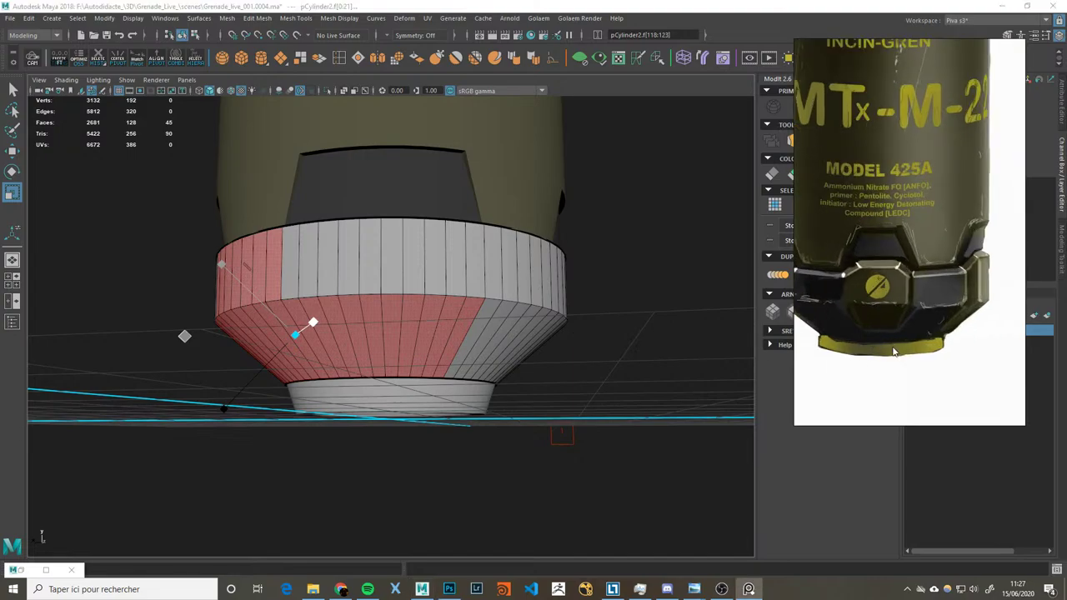
scroll(969, 336, up, 2)
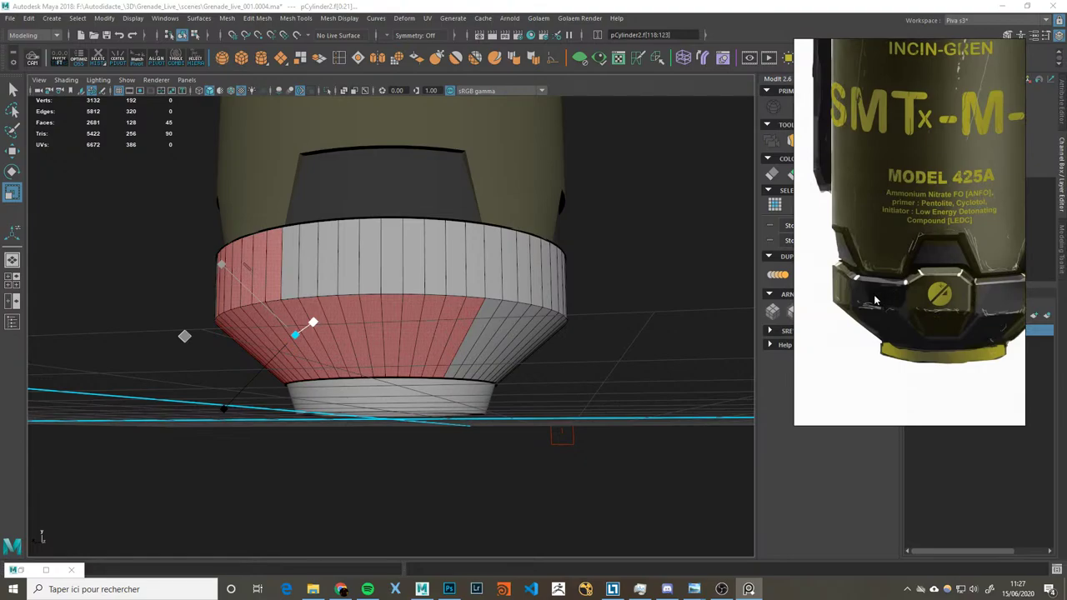
scroll(917, 317, up, 2)
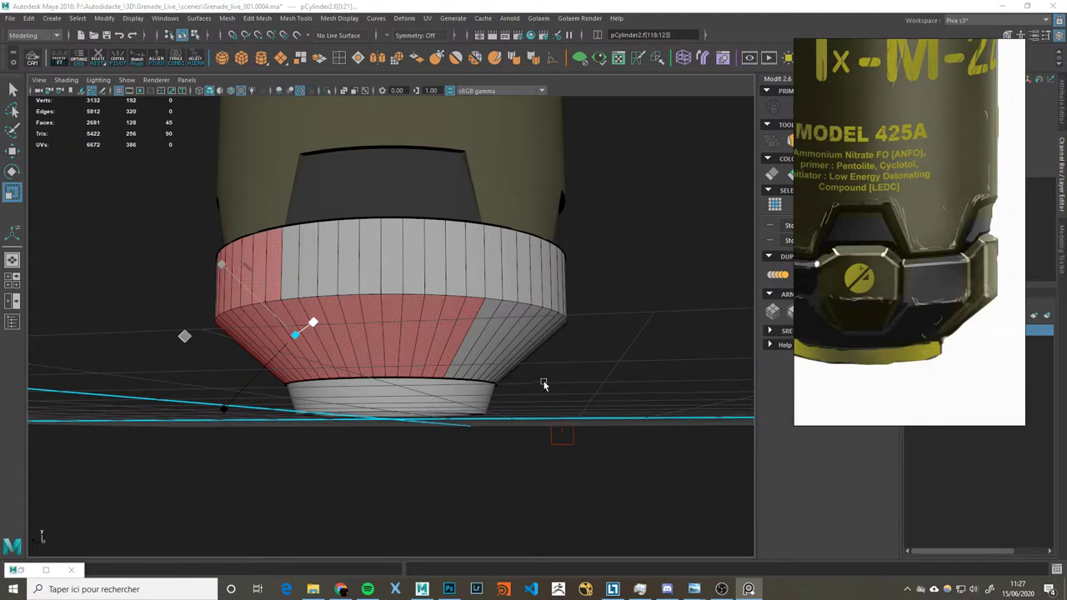
scroll(543, 385, down, 4)
scroll(538, 378, down, 2)
mouse_move(496, 369)
alt+mouse_down()
mouse_move(583, 362)
mouse_move(559, 376)
mouse_move(579, 355)
alt+mouse_up()
scroll(862, 358, down, 2)
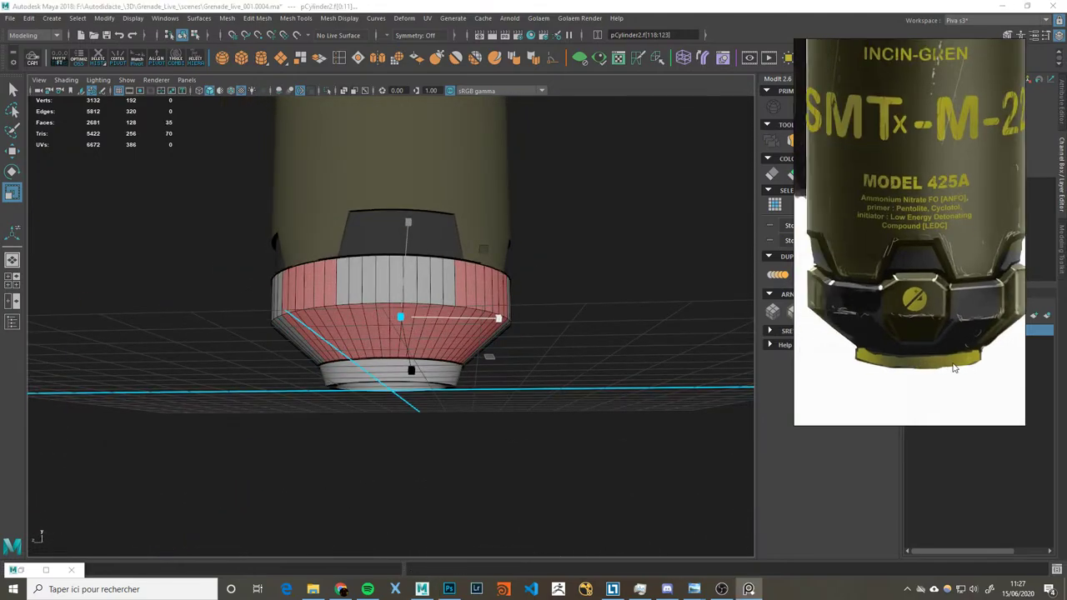
mouse_move(486, 323)
alt+mouse_down()
mouse_move(500, 315)
mouse_move(459, 344)
mouse_move(490, 347)
alt+mouse_up()
scroll(488, 328, up, 2)
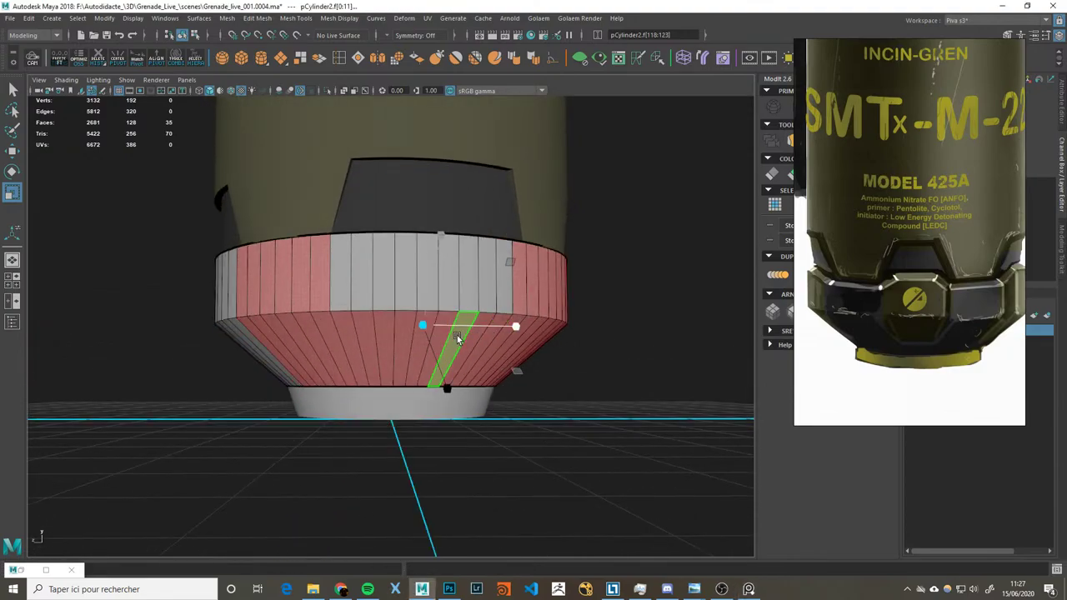
drag(791, 275, 490, 236)
drag(583, 242, 1031, 250)
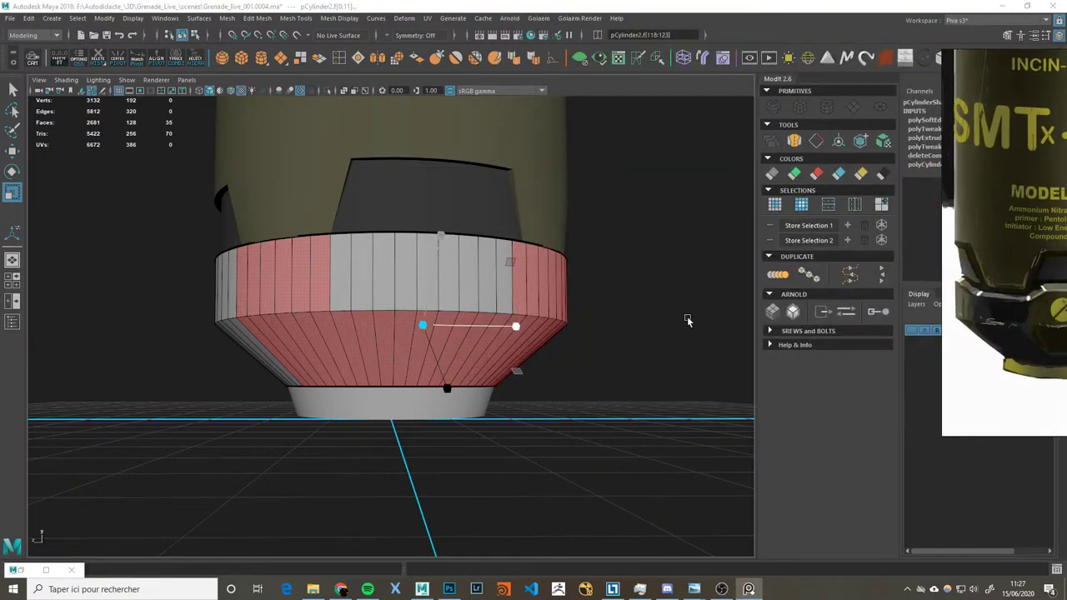
scroll(505, 338, up, 1)
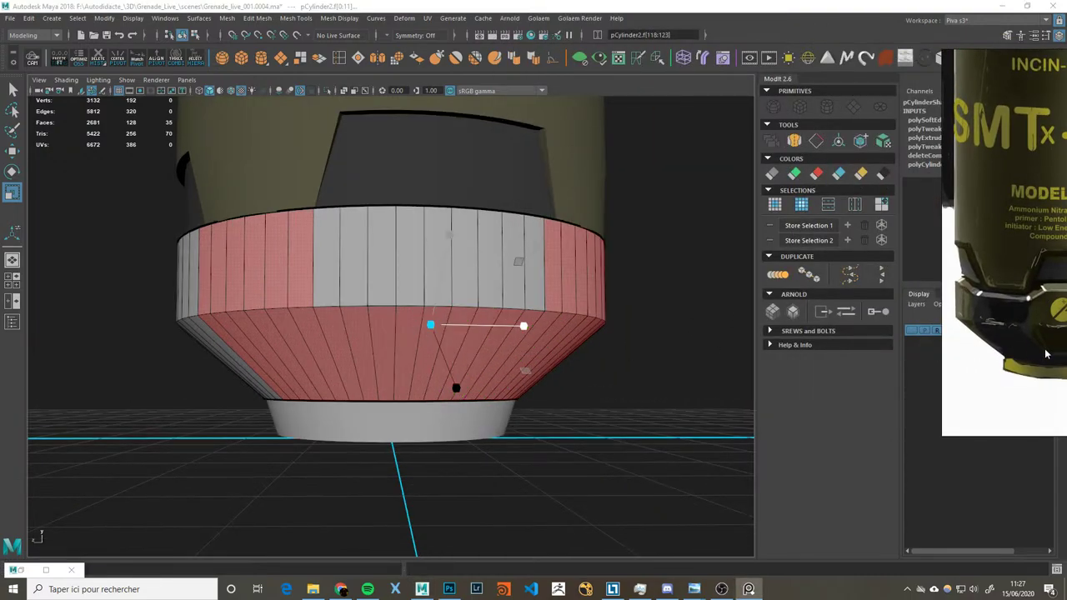
drag(1046, 354, 940, 323)
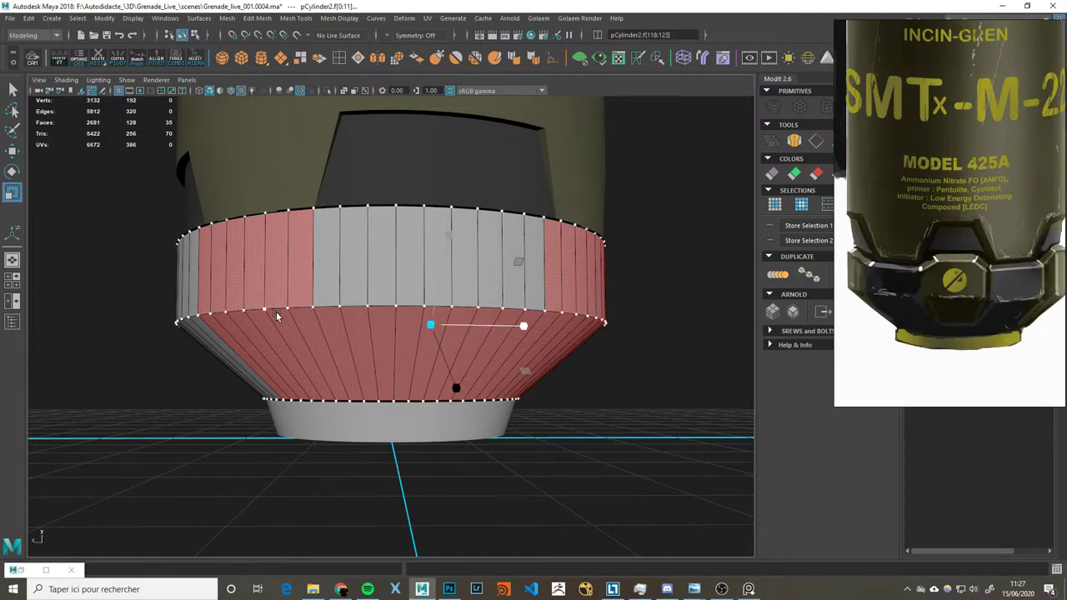
Step: Undo the downward move of the vertex on the cap's middle edge ring
key(F9)
click(340, 310)
key(w)
key(ctrl+z)
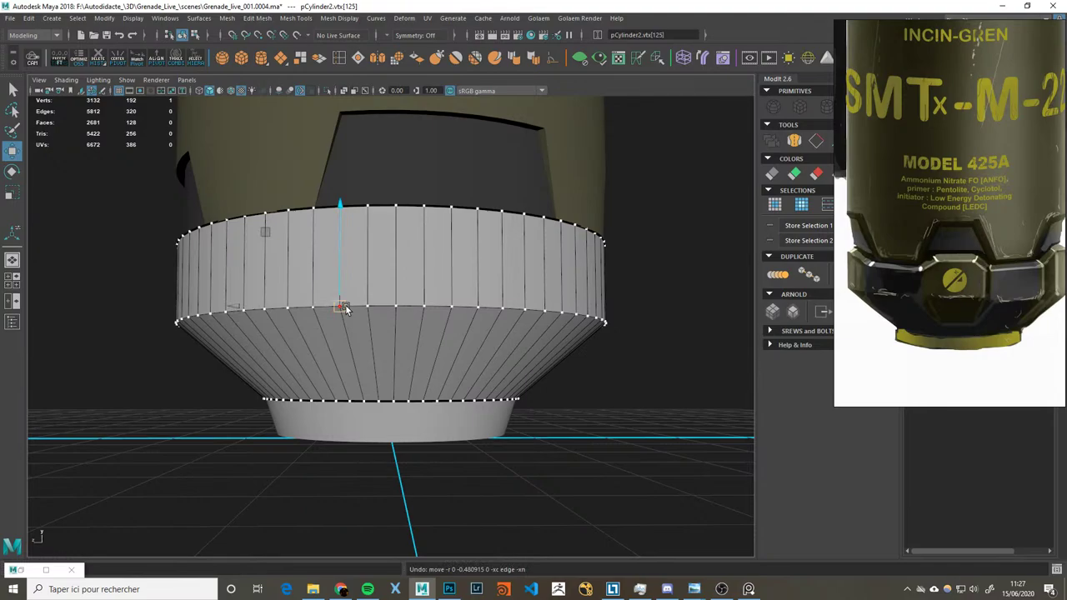
Step: Select the cap cylinder as an object and return to face mode, shifting the reference image aside and back
key(F8)
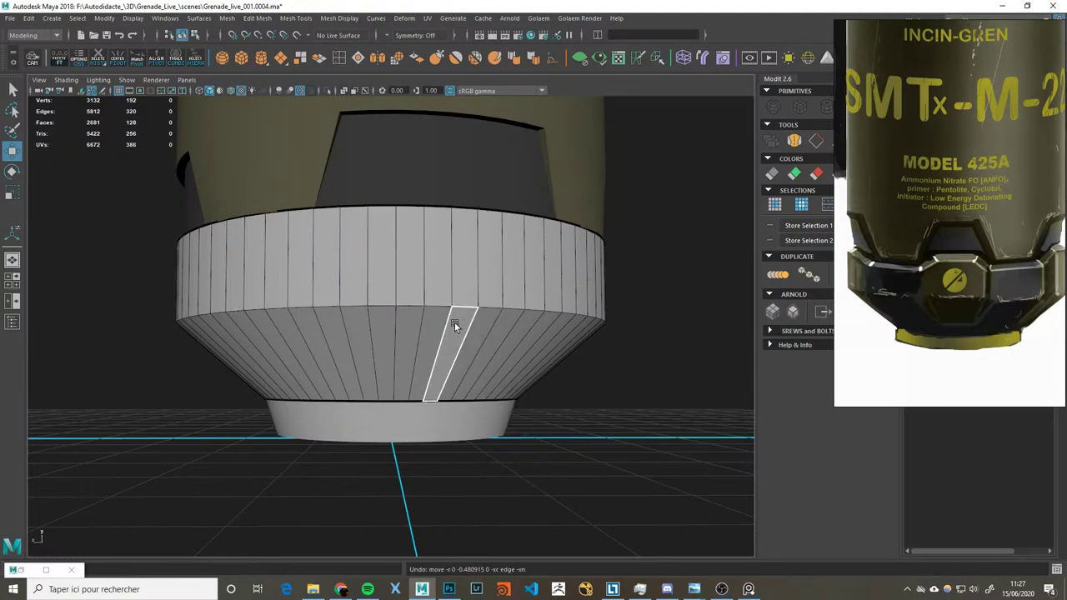
click(597, 265)
drag(951, 250, 530, 250)
key(F11)
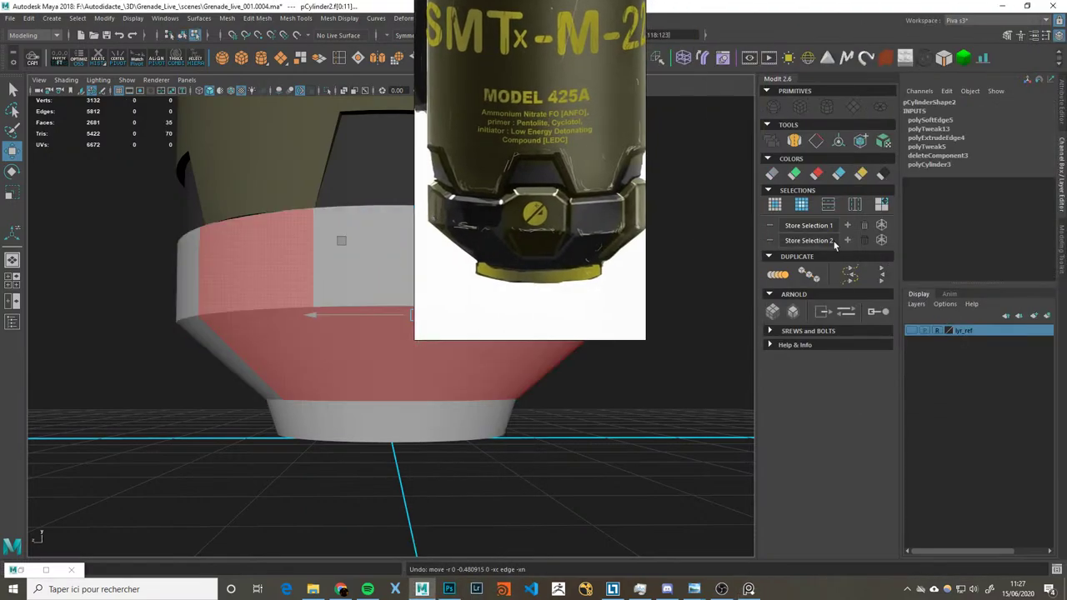
drag(572, 281, 898, 281)
Step: Reselect faces on the cap cylinder and orbit to inspect it from several sides
alt+drag(581, 289, 631, 298)
key(F8)
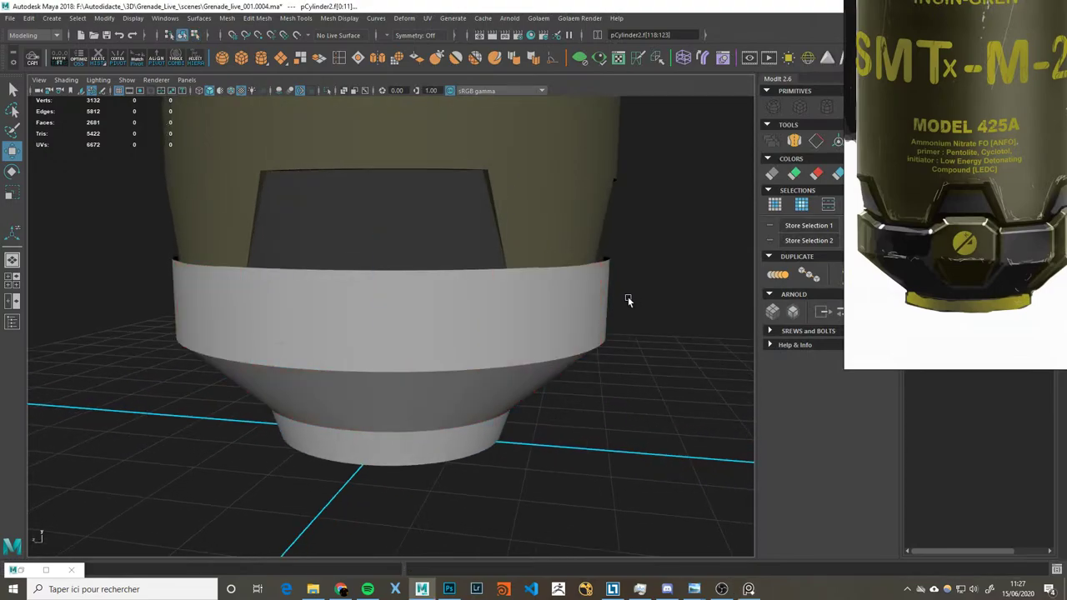
key(F11)
drag(958, 208, 655, 208)
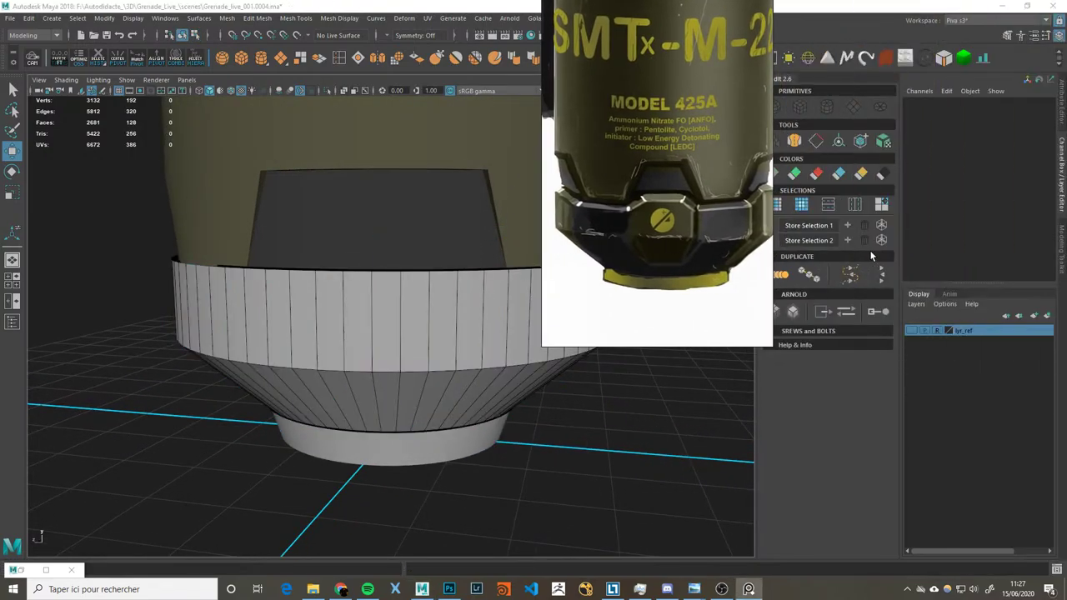
click(881, 225)
drag(673, 300, 843, 326)
mouse_move(716, 329)
alt+mouse_down()
mouse_move(607, 331)
mouse_move(585, 355)
mouse_move(581, 424)
mouse_move(517, 439)
alt+mouse_up()
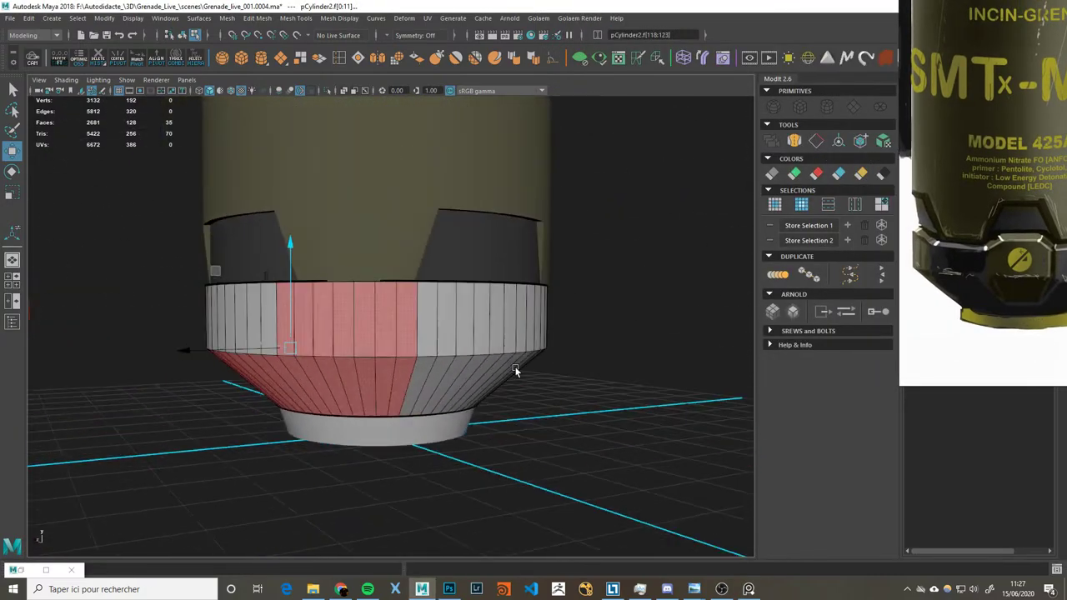
drag(905, 287, 753, 316)
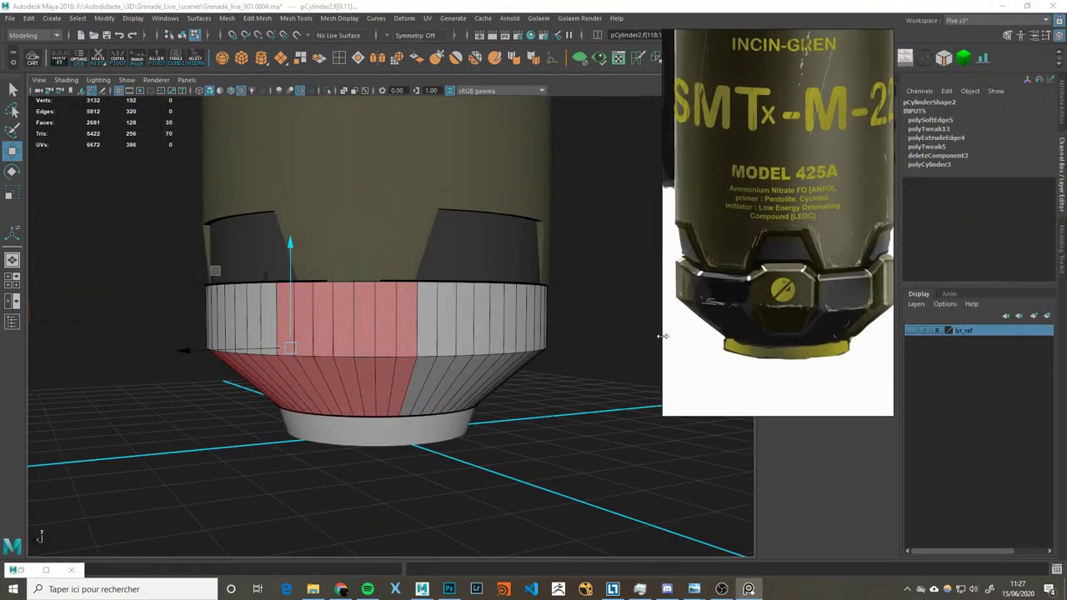
alt+drag(496, 316, 590, 318)
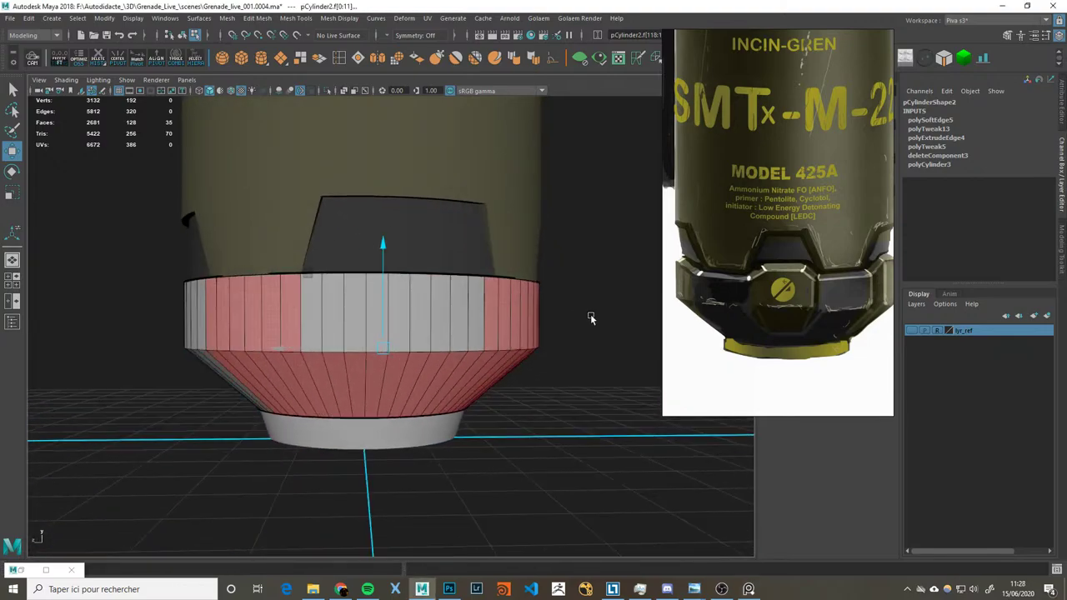
alt+drag(538, 344, 532, 342)
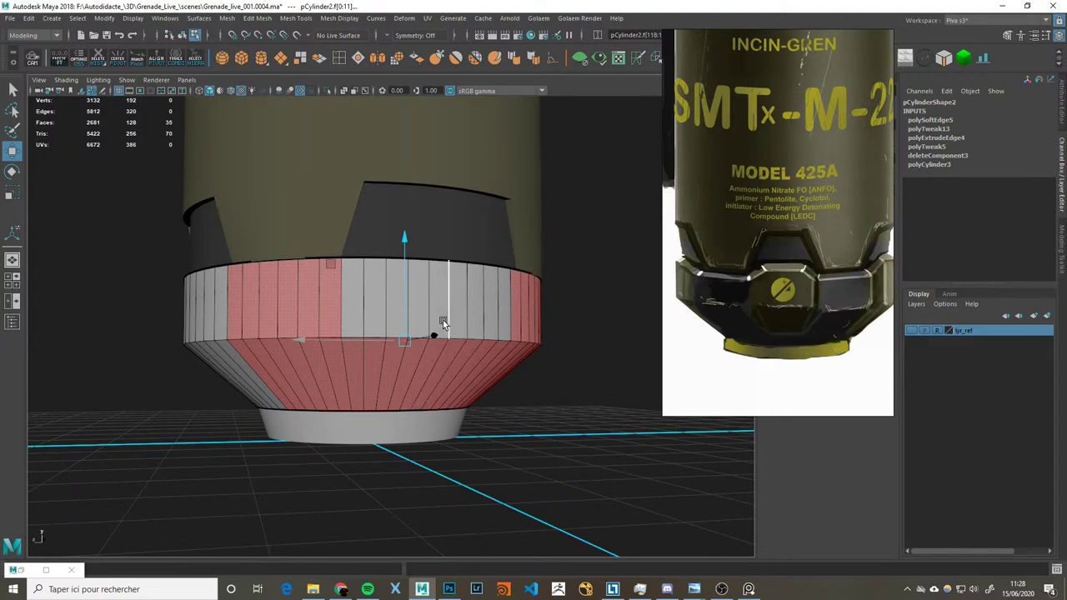
Step: Clear the selection and split the viewport into orthographic and perspective views
key(F8)
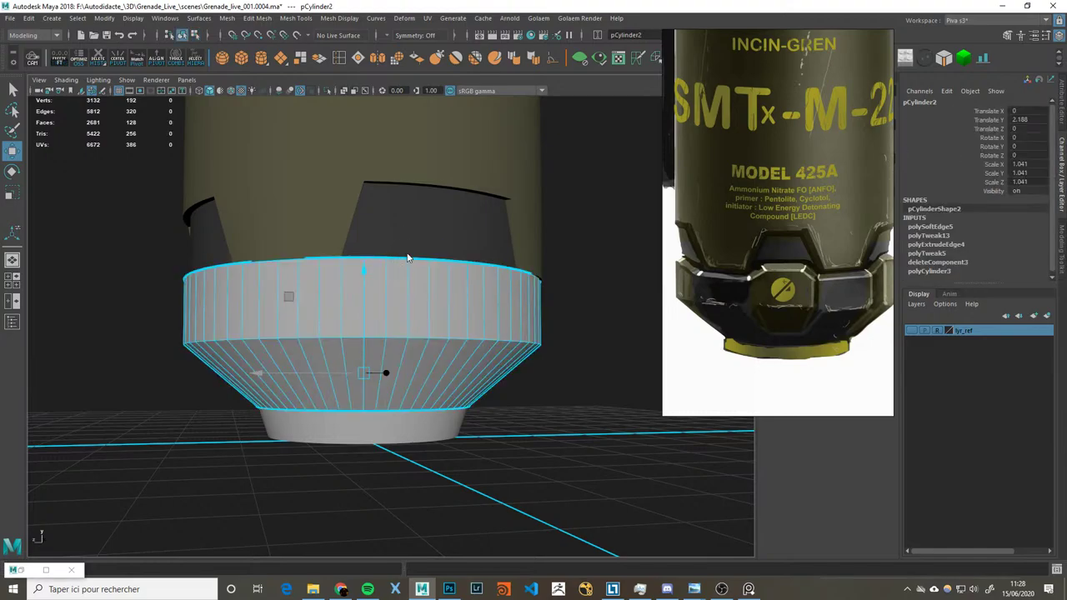
key(F10)
alt+drag(400, 275, 386, 298)
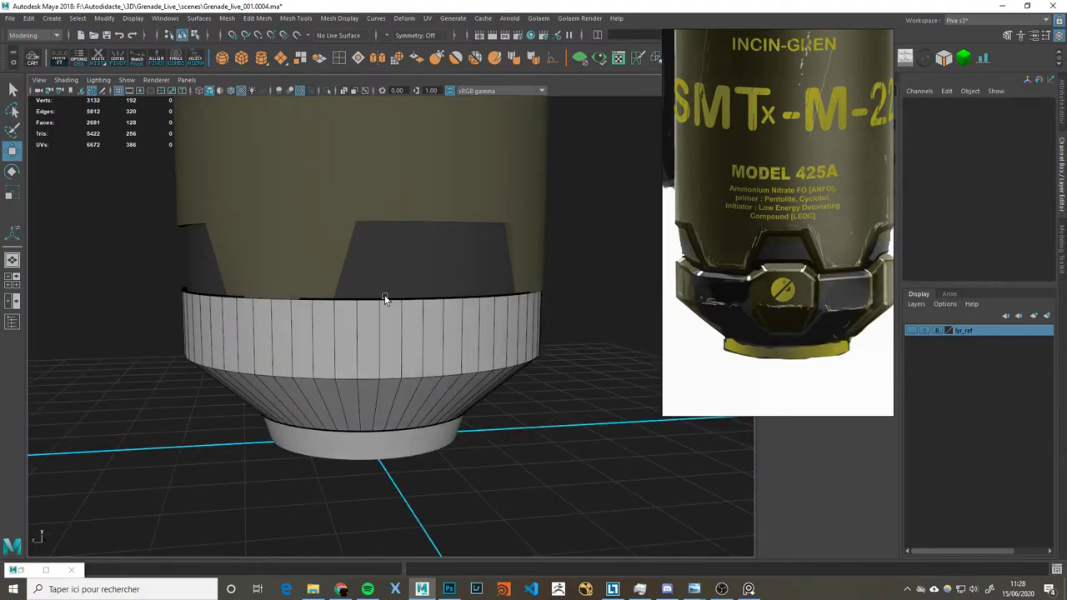
key(space)
Step: Show the lyr_ref layer and toggle the cap's visibility to compare it with the reference
key(F8)
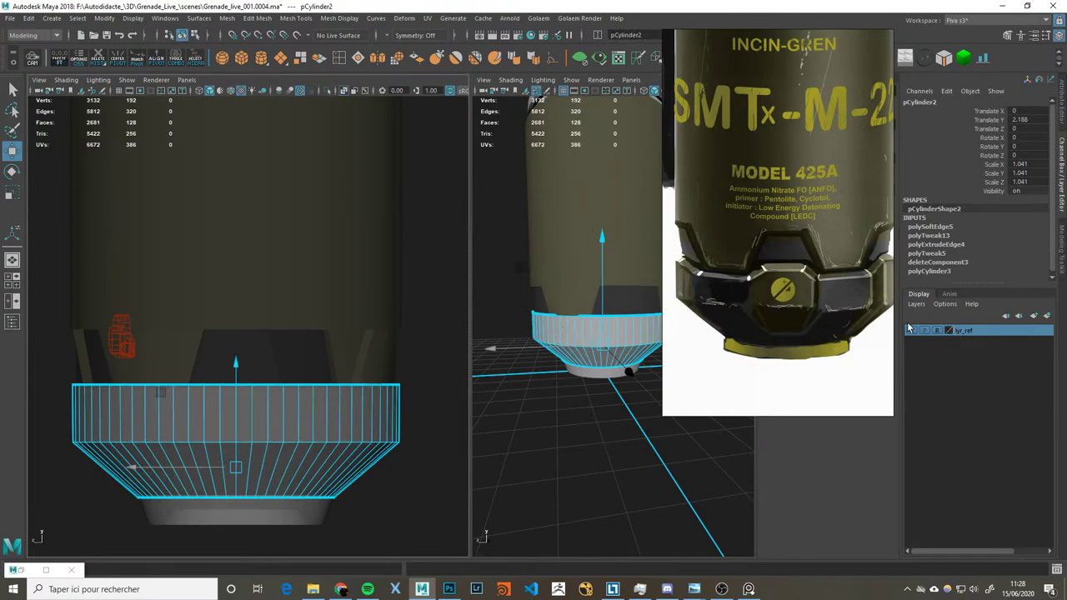
click(910, 330)
scroll(322, 416, up, 1)
scroll(298, 442, up, 1)
scroll(314, 331, up, 1)
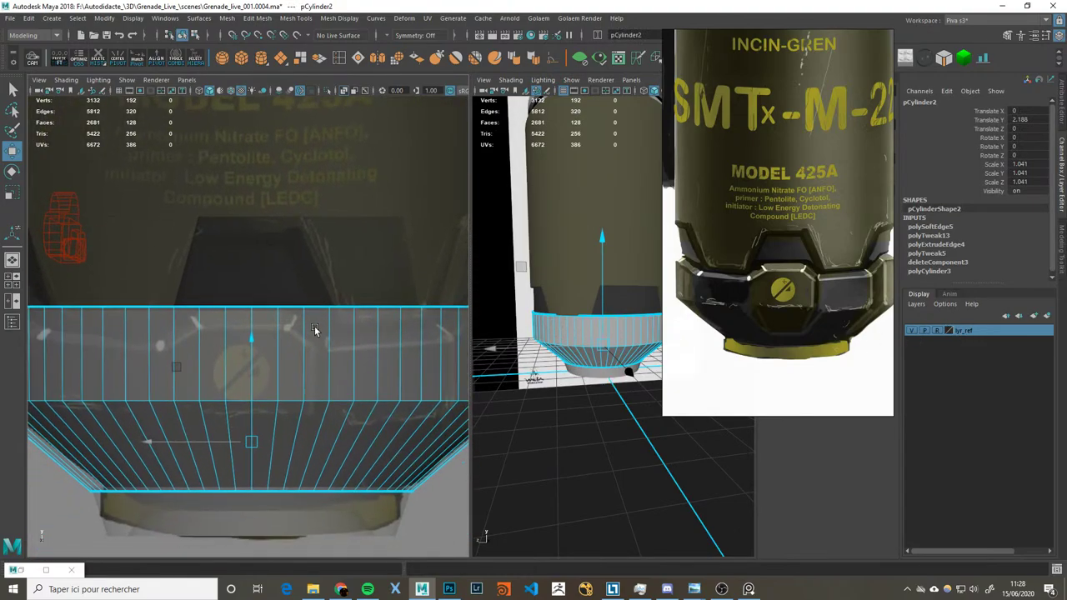
key(ctrl+h)
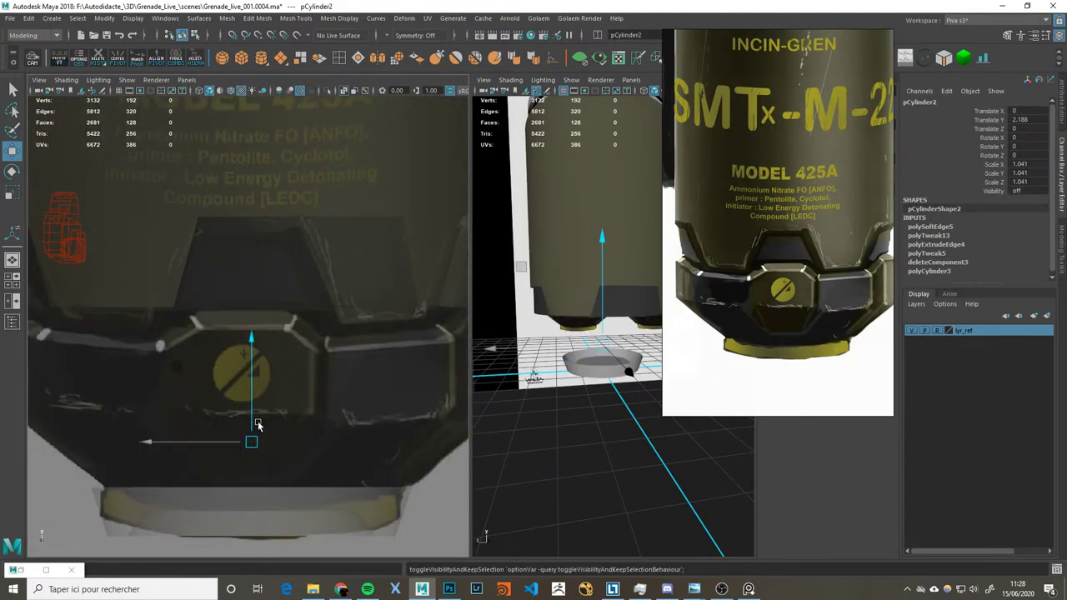
key(ctrl+h)
key(ctrl+h)
key(ctrl+h)
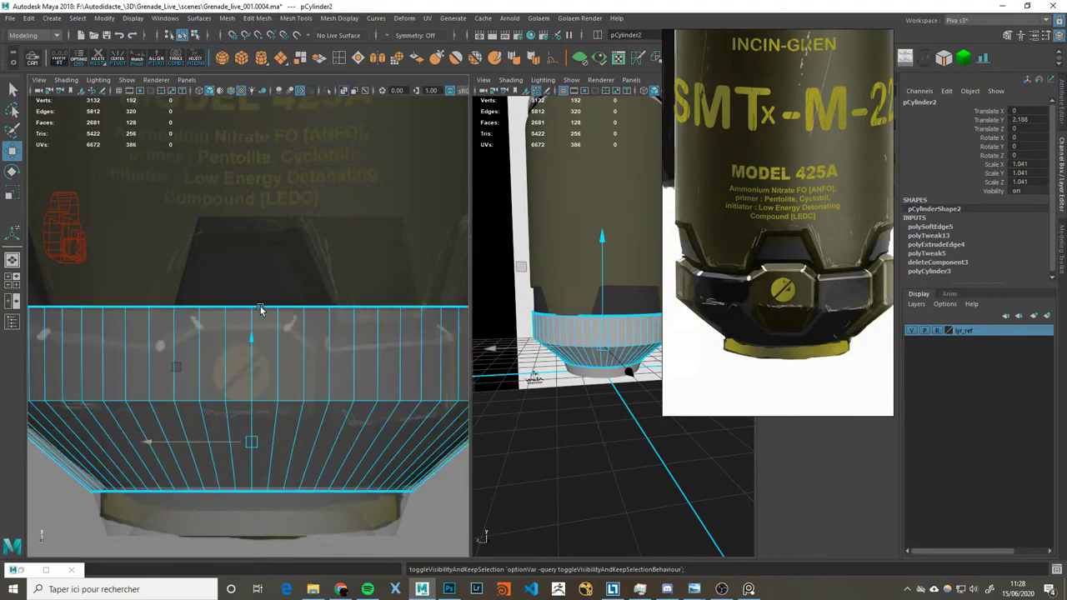
key(F9)
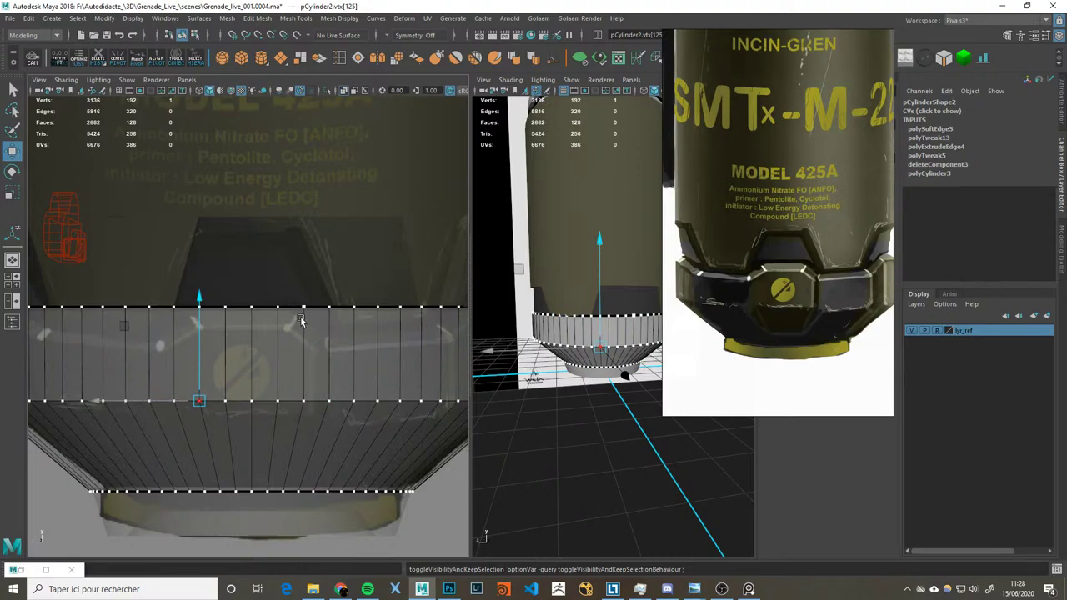
Step: Insert a horizontal edge loop around the ring's upper band with Multi-Cut
key(ctrl+shift+x)
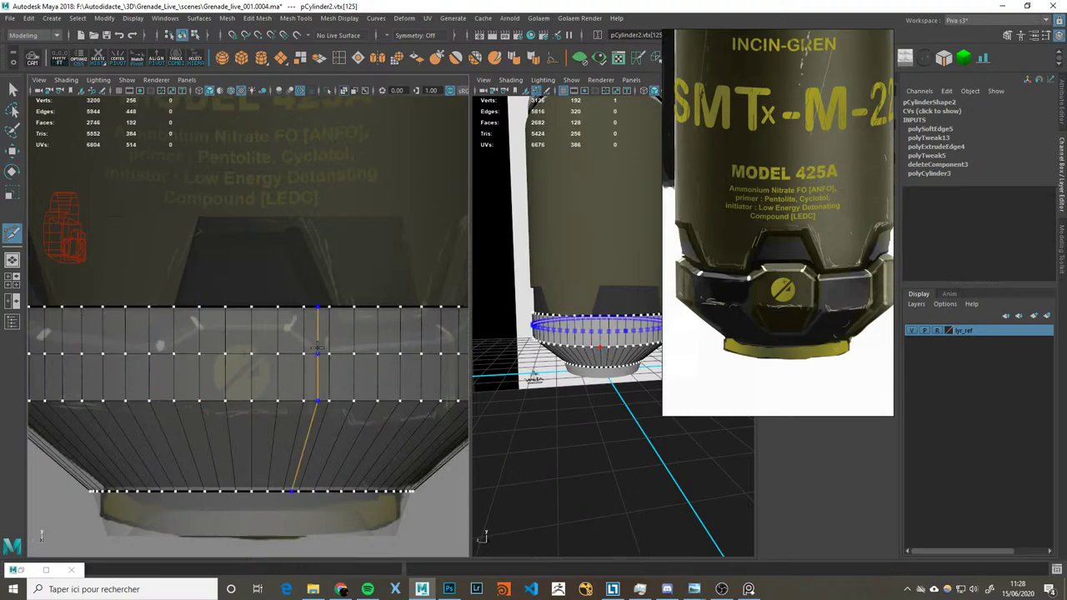
ctrl+click(328, 354)
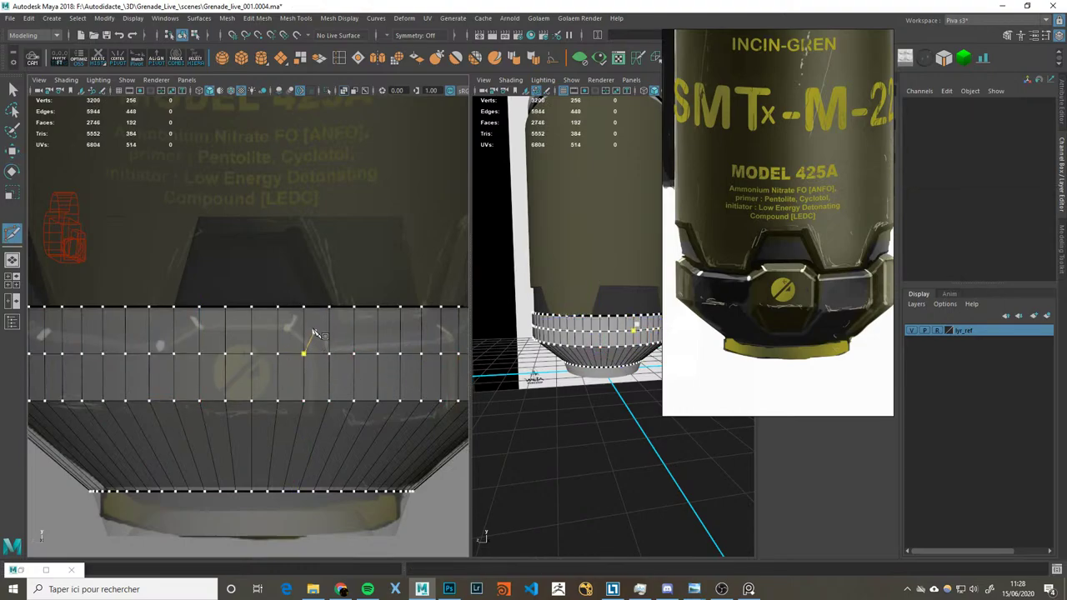
key(q)
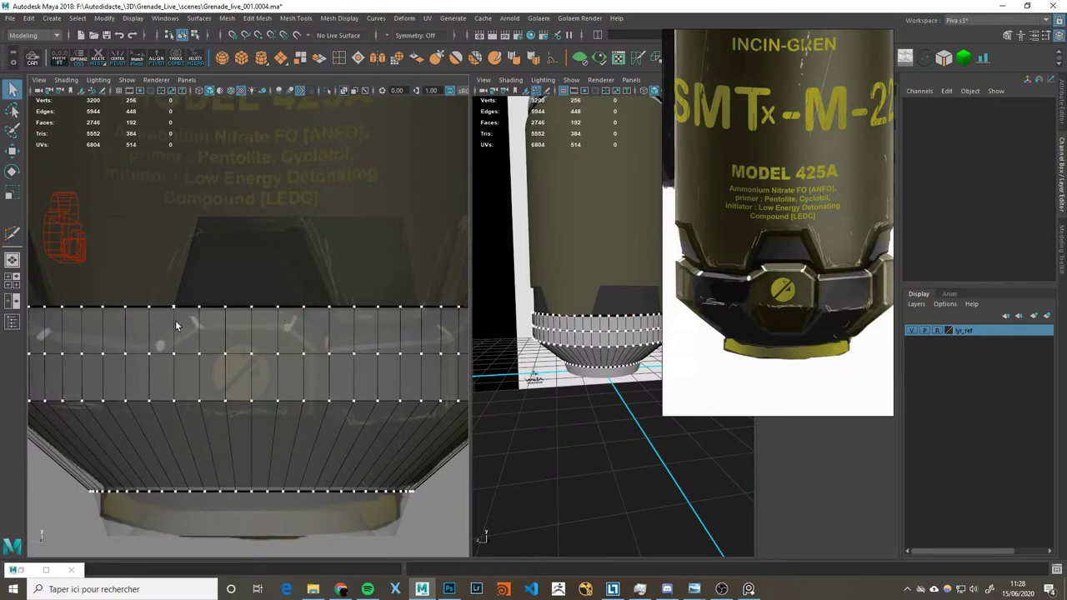
scroll(603, 358, up, 3)
drag(751, 331, 855, 355)
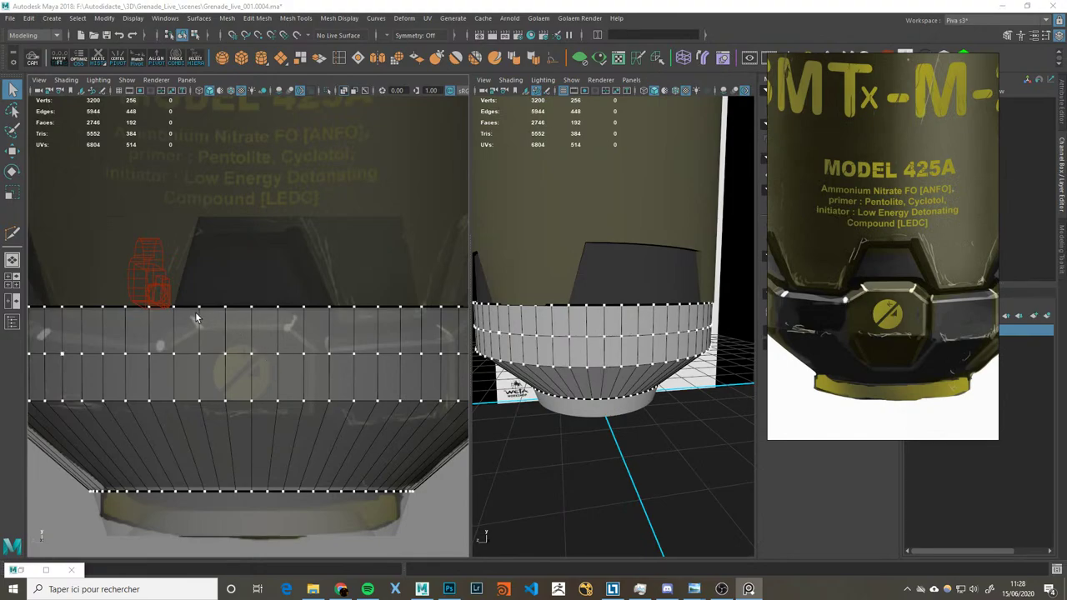
Step: Reselect the bottom cap cylinder and switch it to face editing
click(160, 285)
right_drag(182, 261, 157, 274)
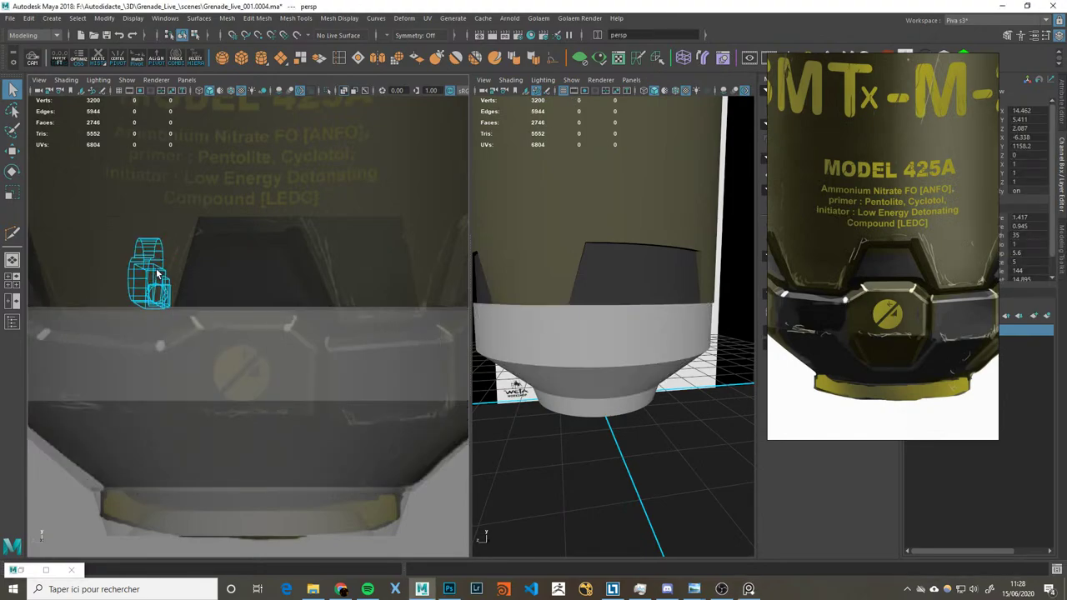
key(Delete)
click(249, 326)
mouse_move(250, 297)
right_down()
mouse_move(233, 315)
mouse_move(202, 314)
right_up()
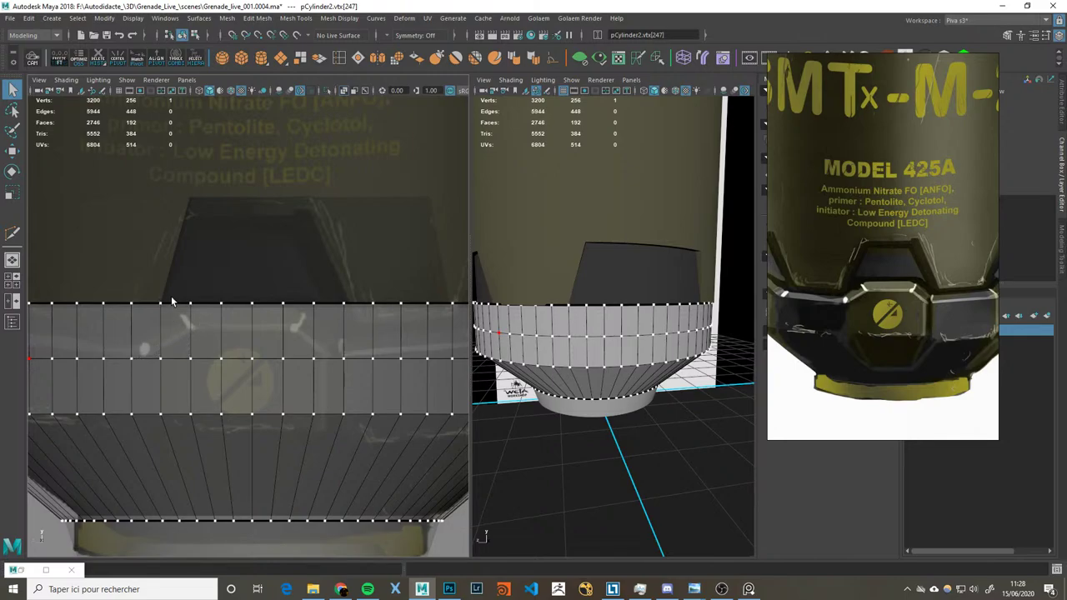
right_drag(162, 312, 138, 325)
click(142, 330)
shift+click(338, 336)
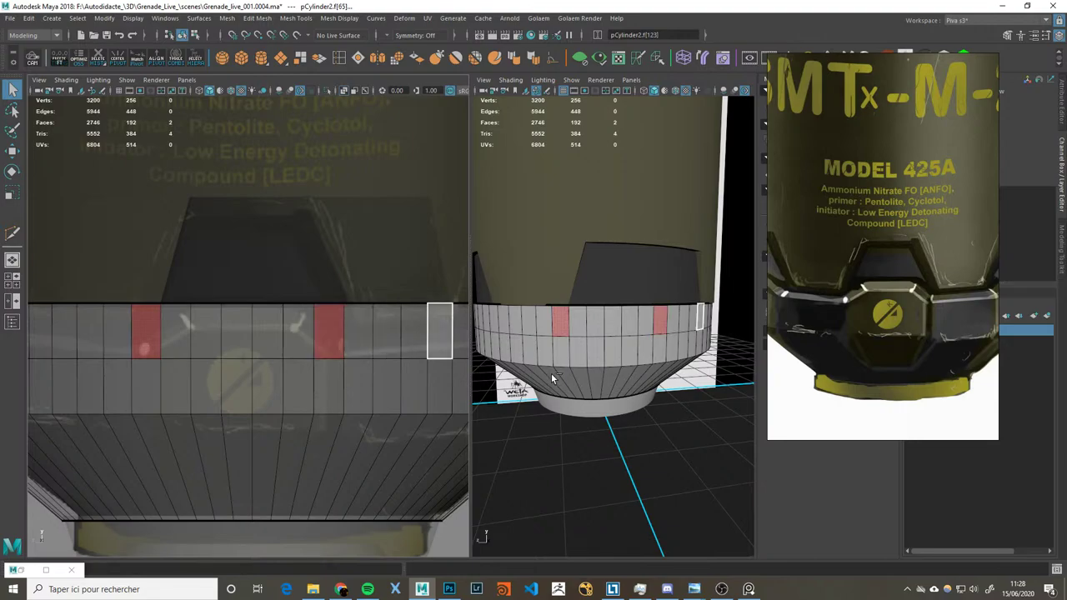
key(Delete)
right_drag(327, 353, 306, 293)
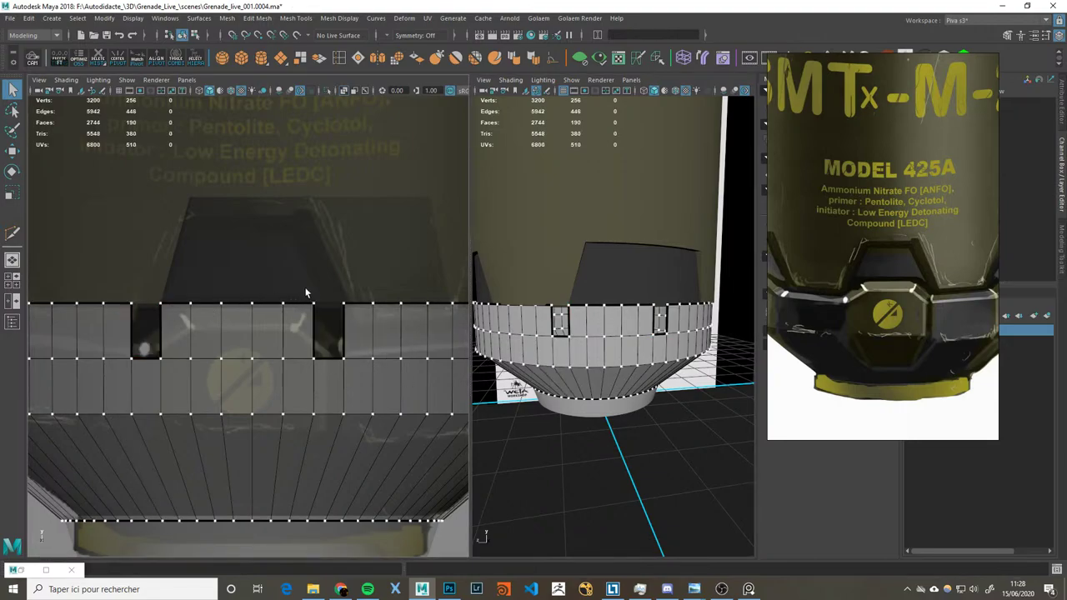
drag(320, 292, 125, 317)
key(r)
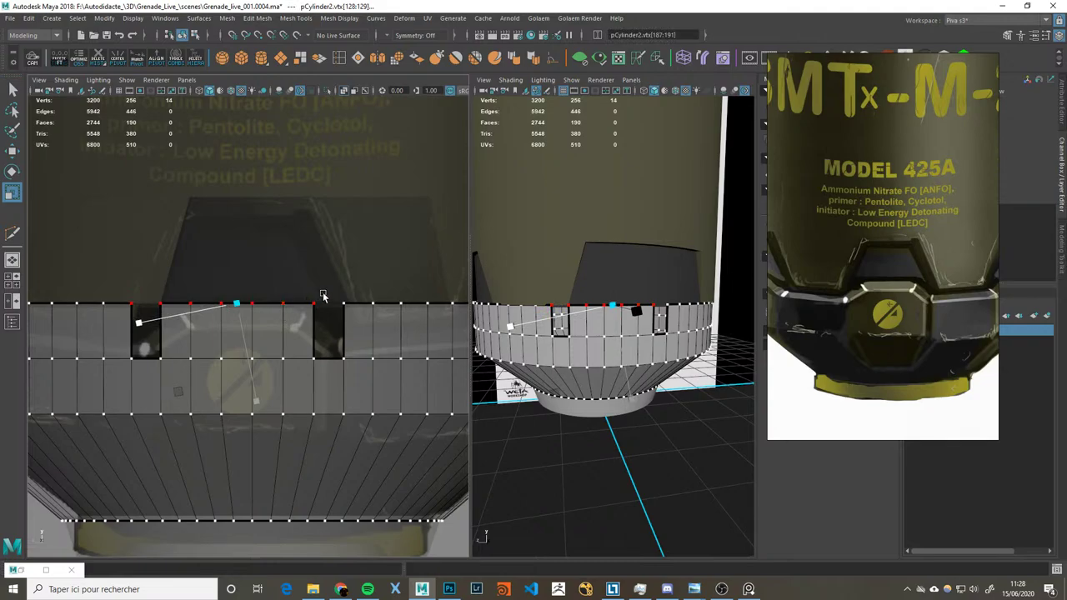
shift+right_drag(218, 311, 202, 316)
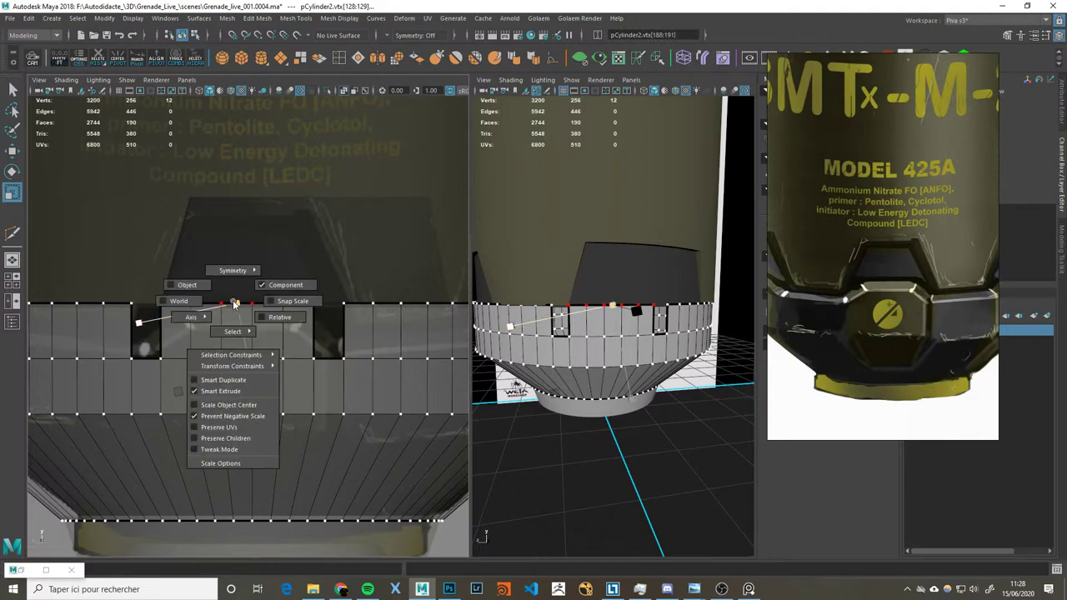
middle_drag(202, 315, 198, 323)
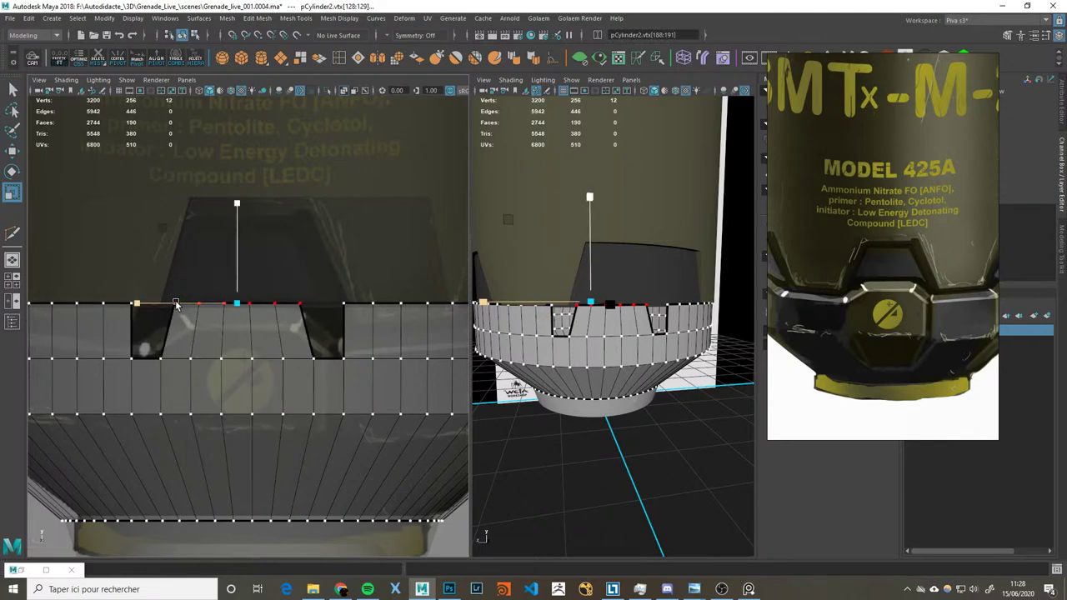
click(310, 360)
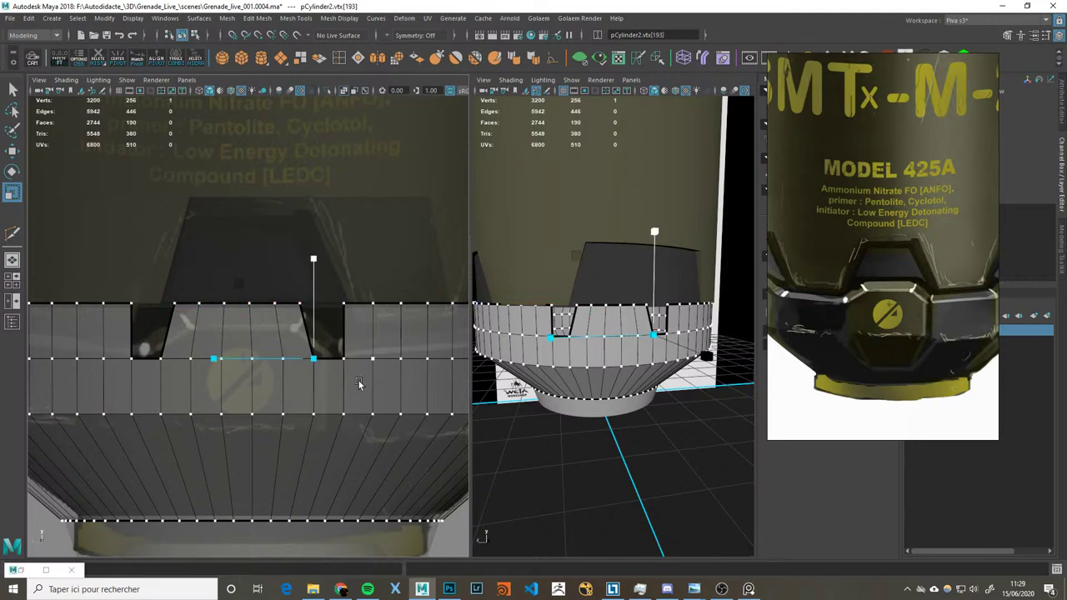
key(w)
middle_drag(292, 359, 307, 357)
key(ctrl+z)
key(ctrl+z)
key(space)
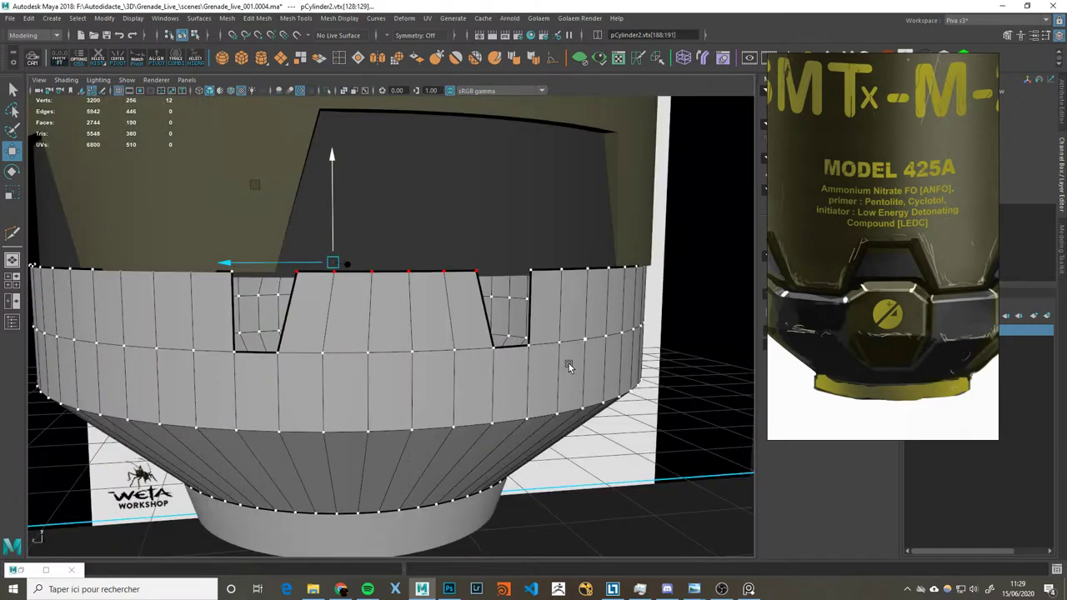
alt+drag(567, 366, 547, 370)
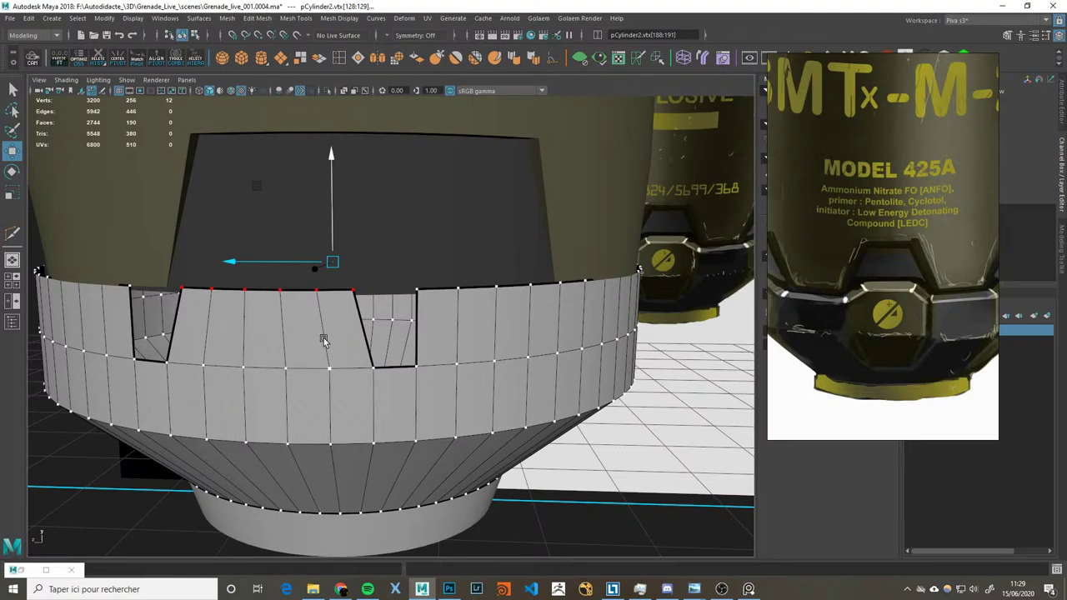
mouse_move(374, 346)
alt+mouse_down()
mouse_move(410, 340)
mouse_move(381, 333)
alt+mouse_up()
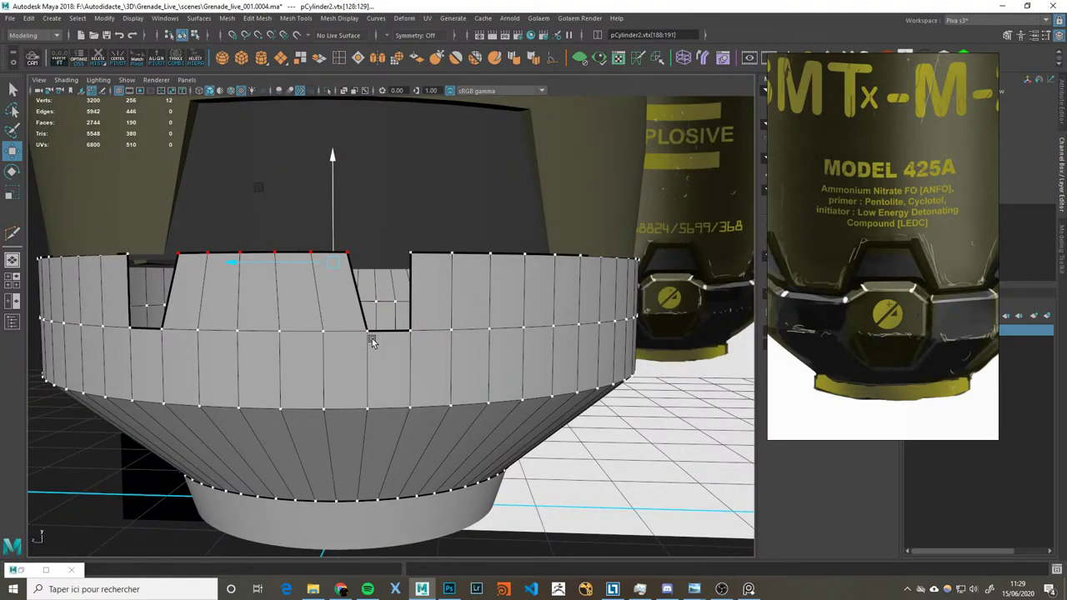
scroll(363, 350, down, 2)
scroll(362, 350, up, 2)
scroll(409, 357, up, 1)
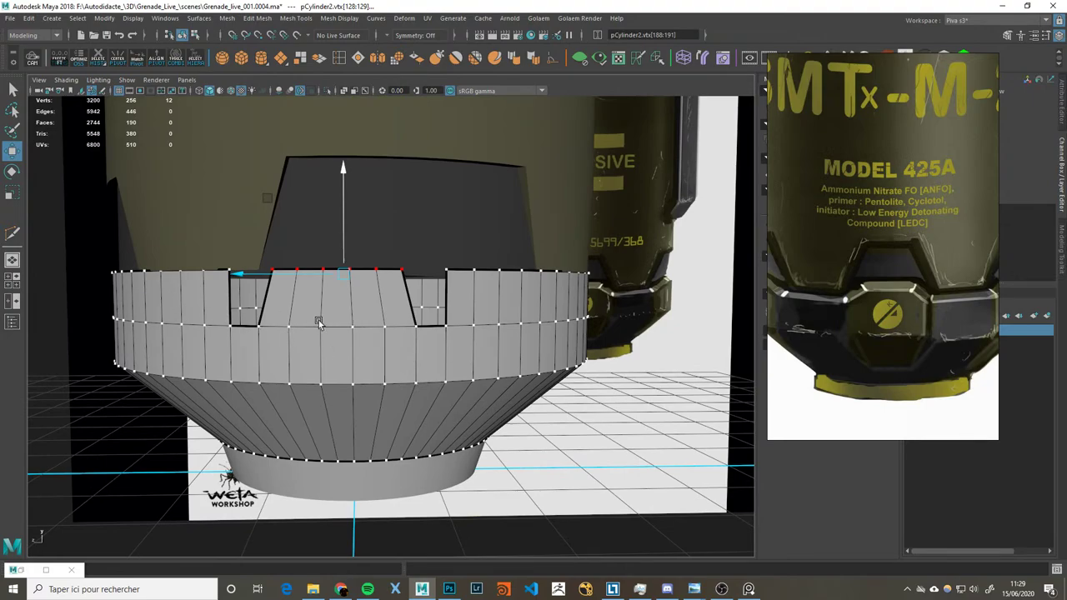
alt+middle_drag(402, 313, 404, 323)
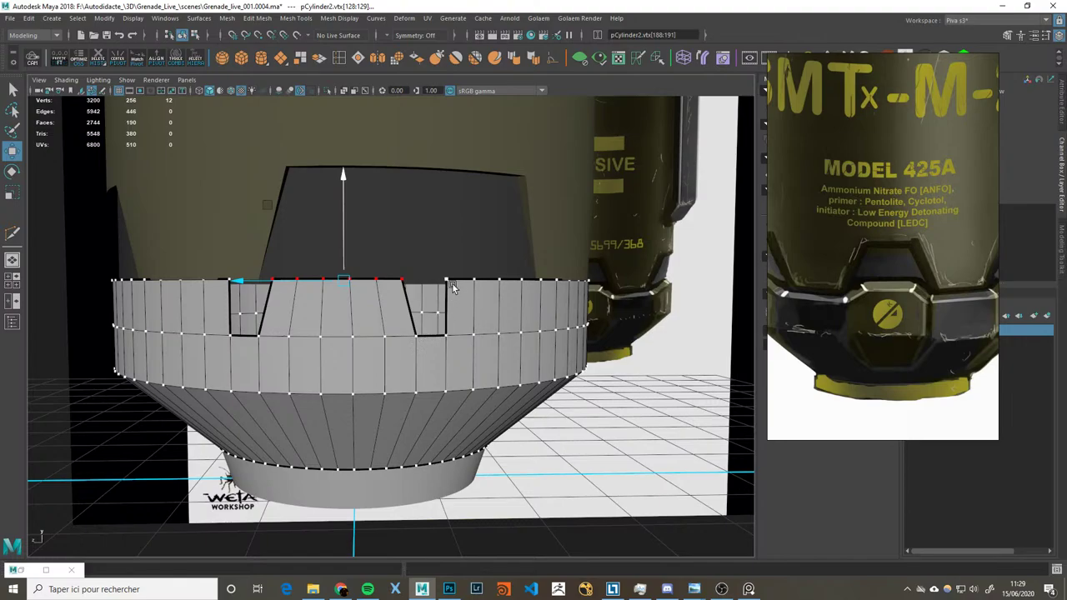
key(f)
key(alt+x)
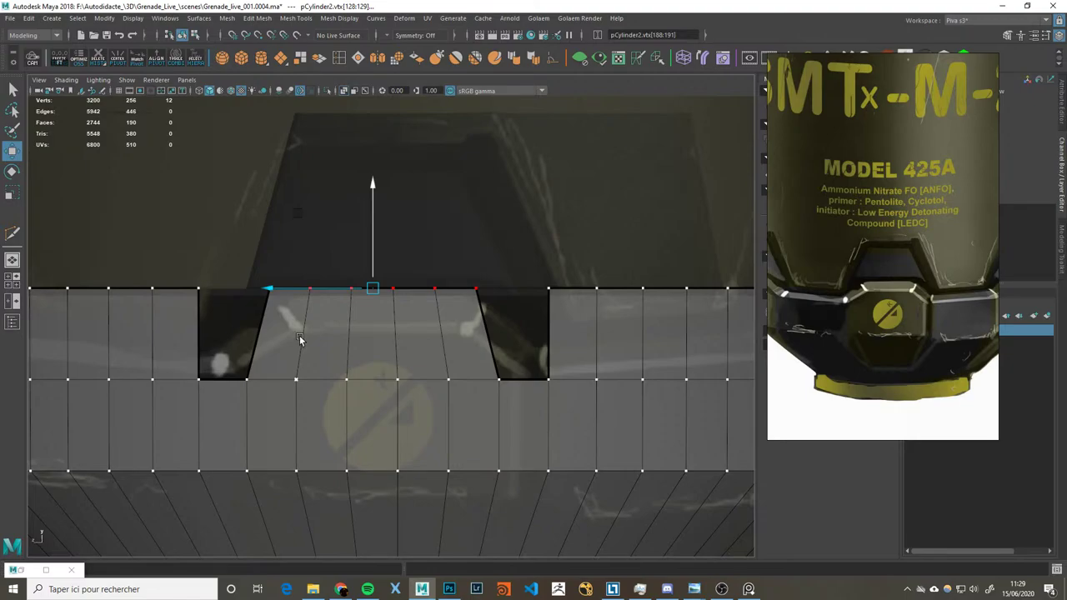
key(ctrl+z)
key(ctrl+z)
key(ctrl+z)
key(ctrl+z)
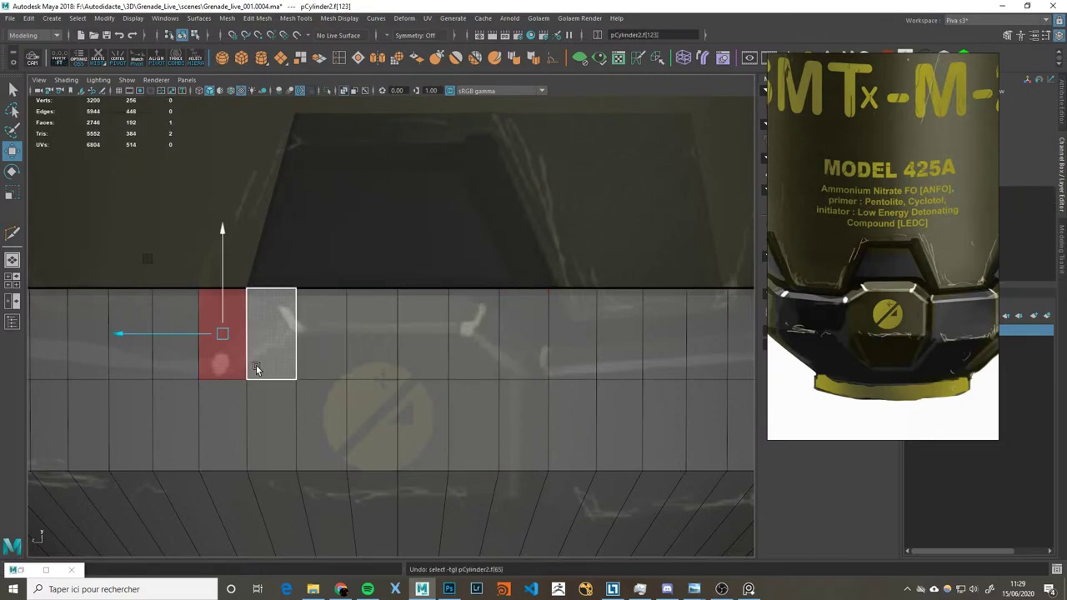
key(ctrl+z)
right_drag(553, 322, 621, 294)
click(221, 19)
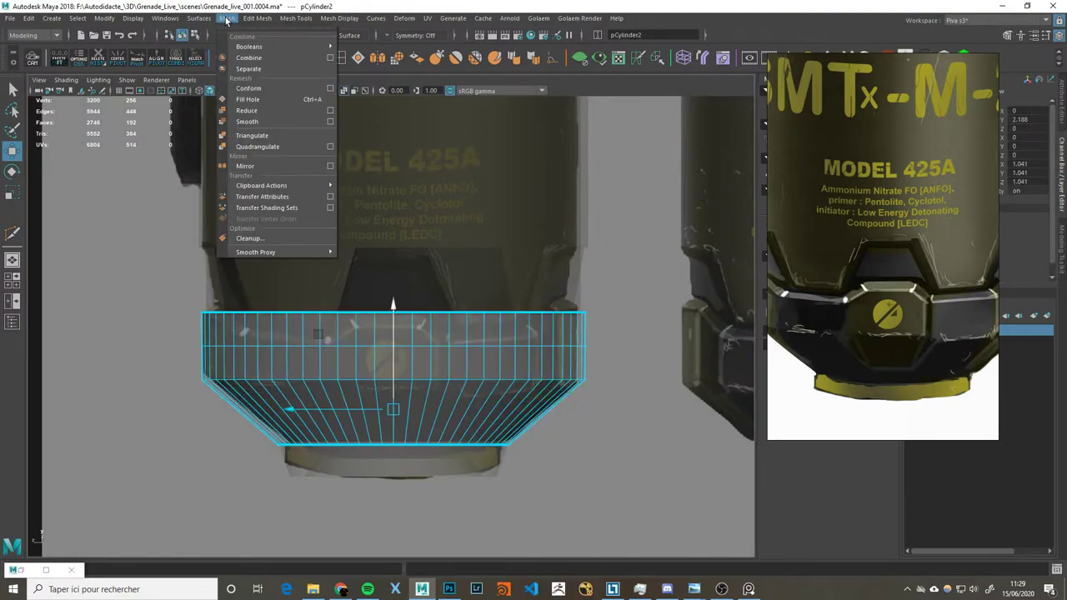
click(326, 122)
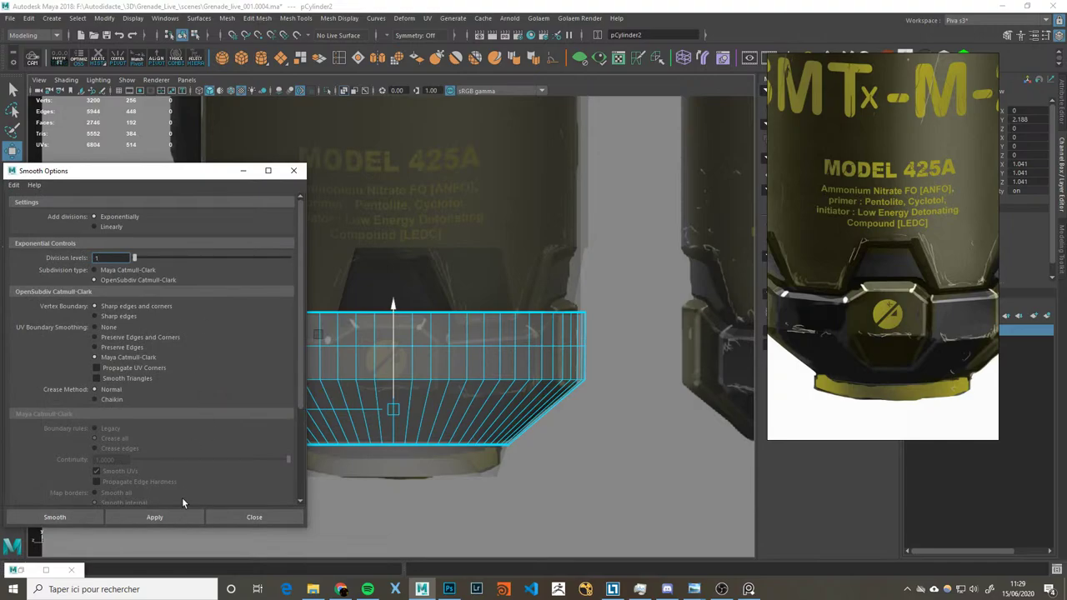
click(173, 516)
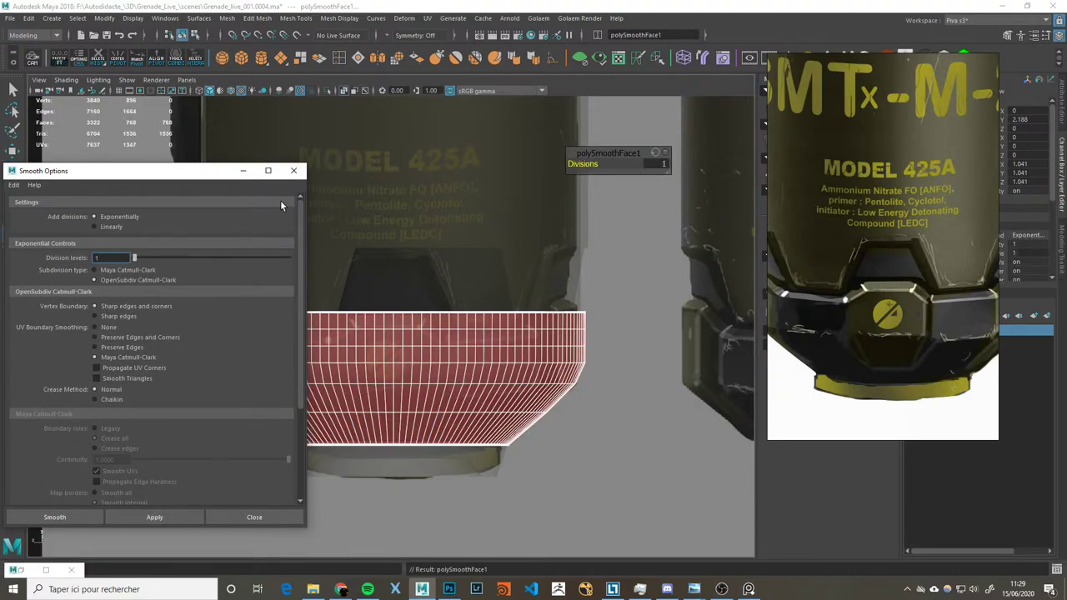
click(293, 170)
click(542, 360)
click(467, 363)
key(space)
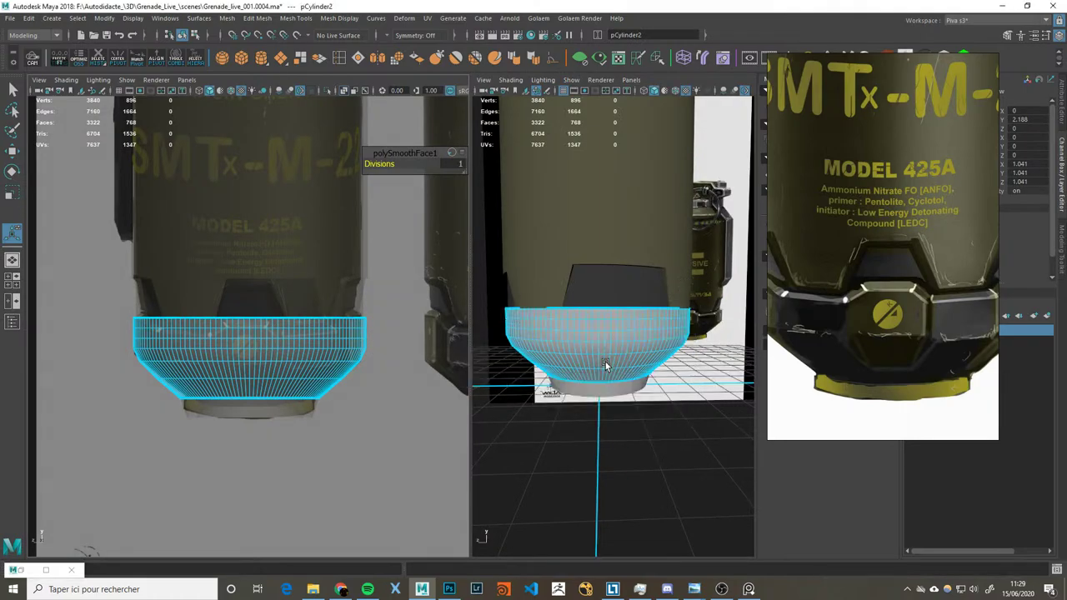
key(space)
key(f)
alt+drag(500, 375, 534, 389)
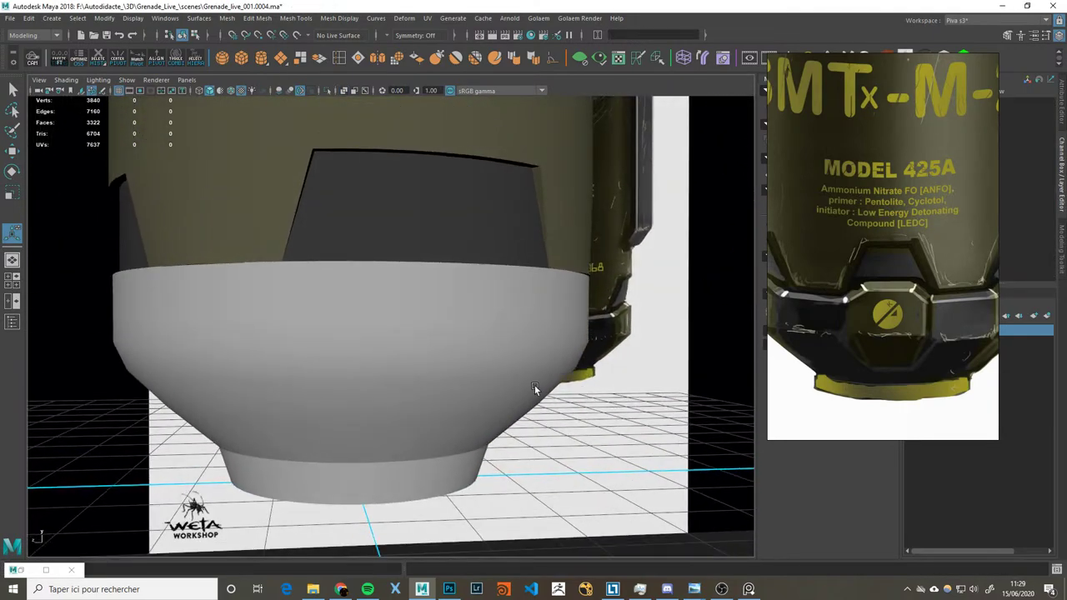
click(534, 388)
key(ctrl+z)
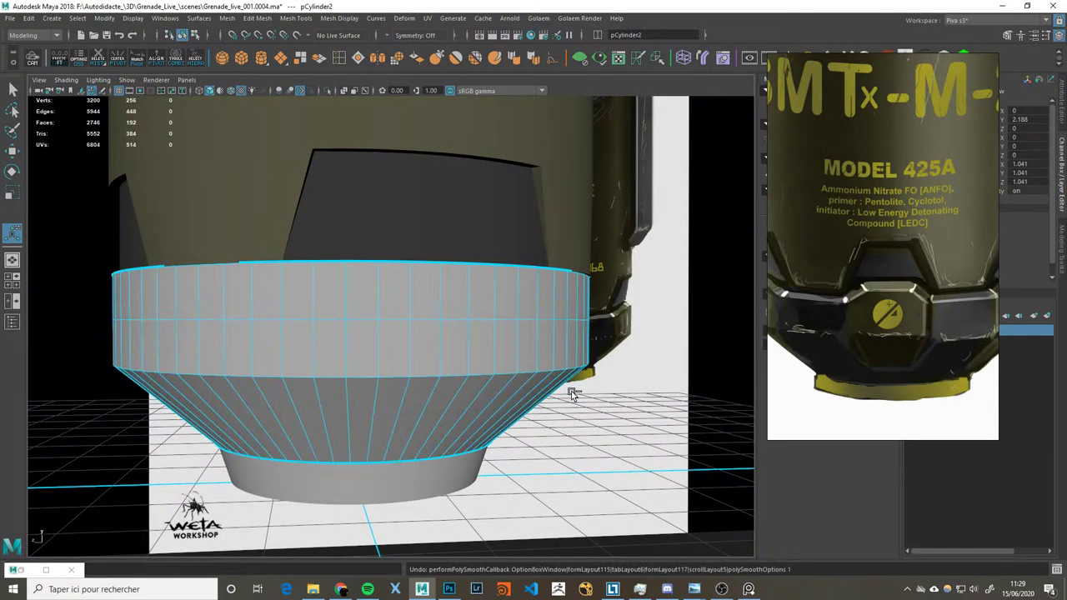
click(232, 20)
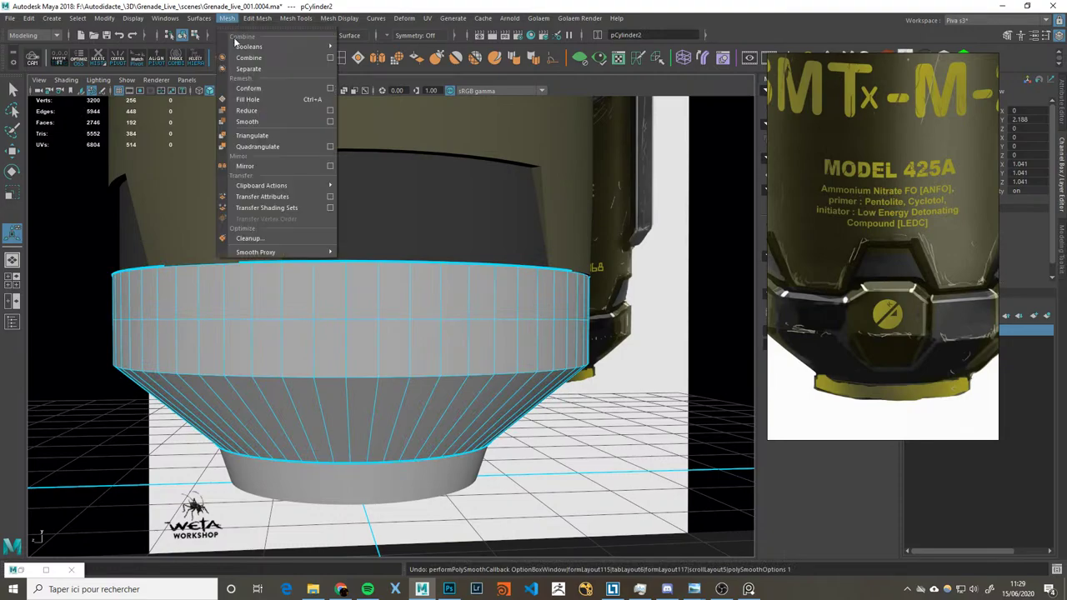
click(333, 127)
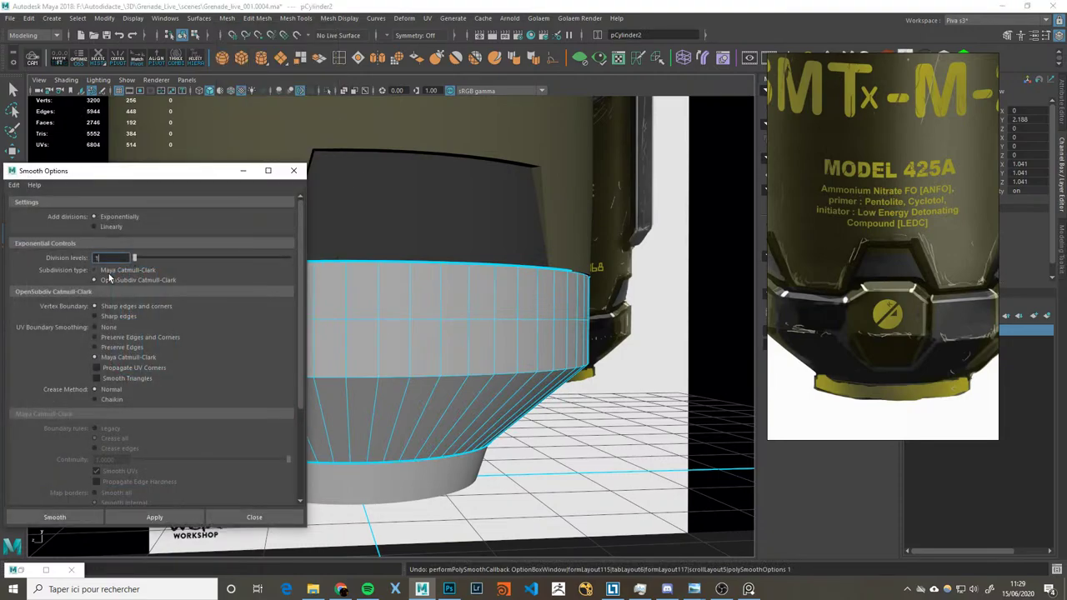
click(135, 271)
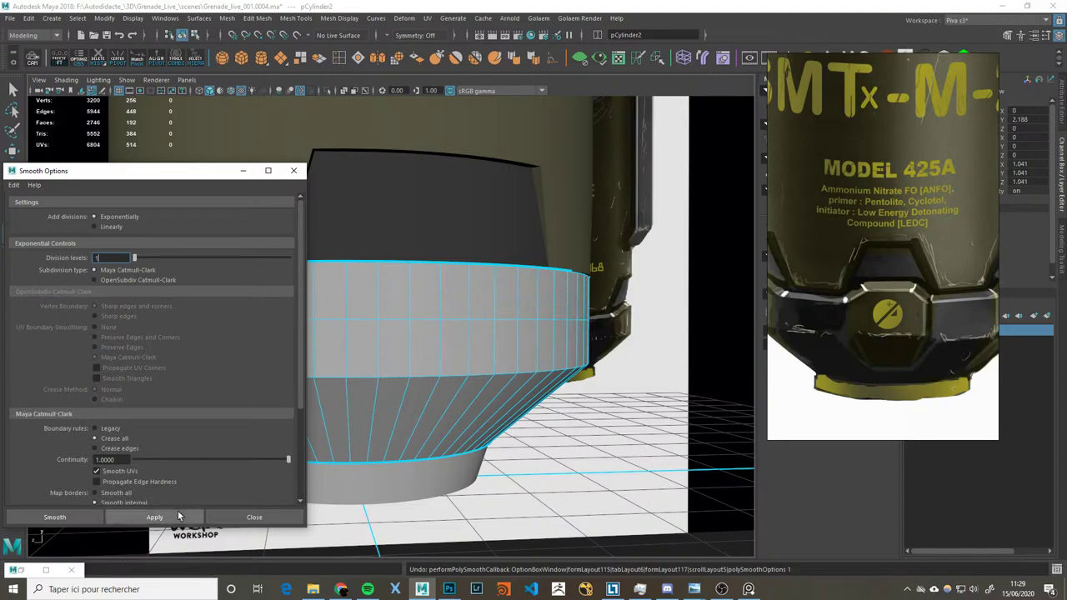
click(177, 512)
click(133, 280)
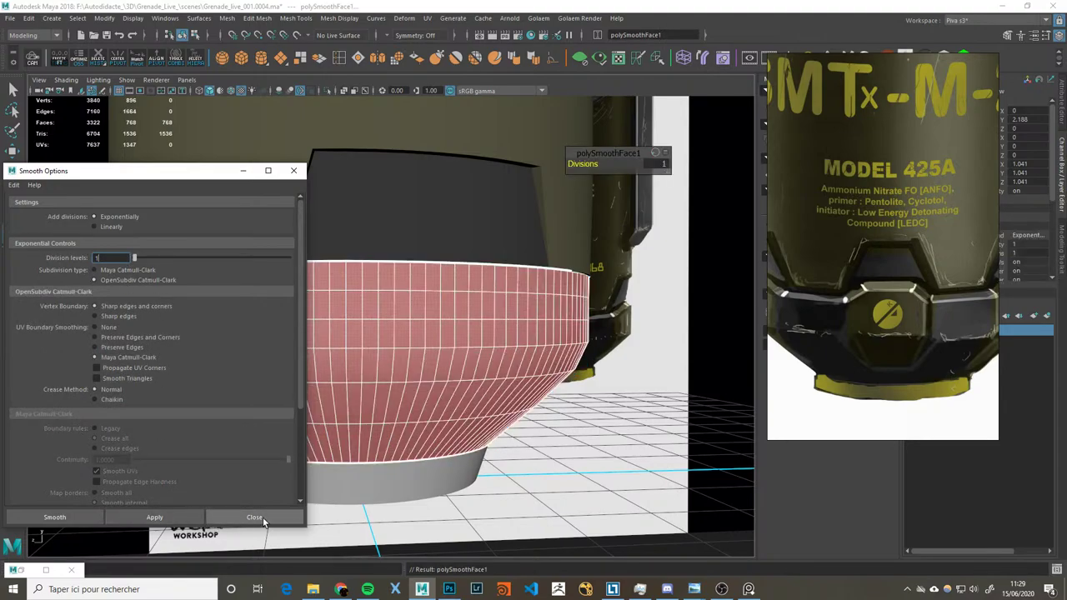
click(256, 517)
key(ctrl+z)
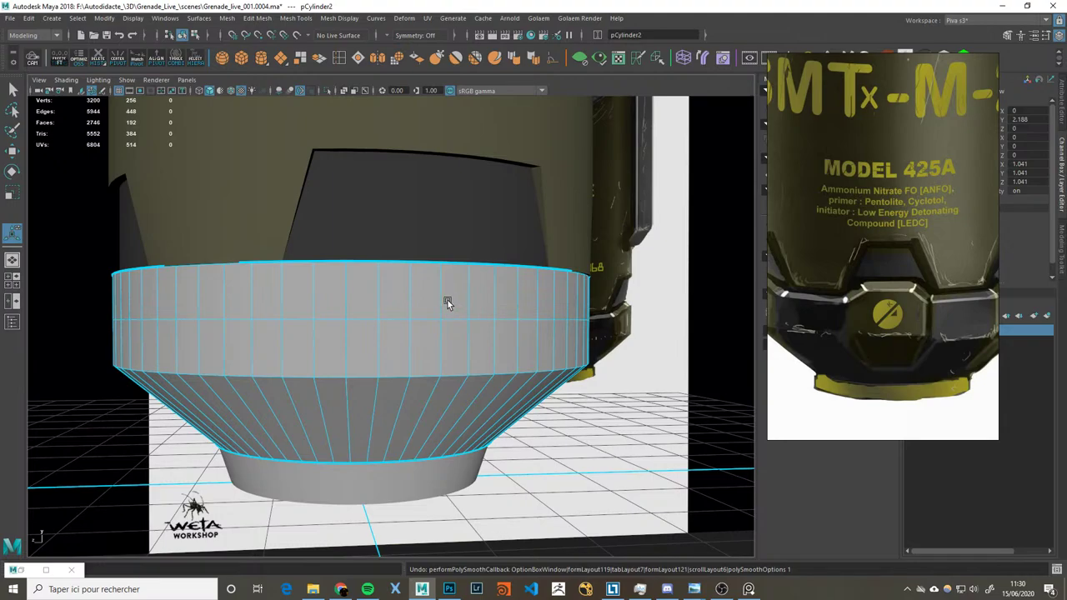
alt+drag(447, 302, 489, 324)
right_drag(395, 333, 350, 336)
alt+drag(350, 336, 345, 338)
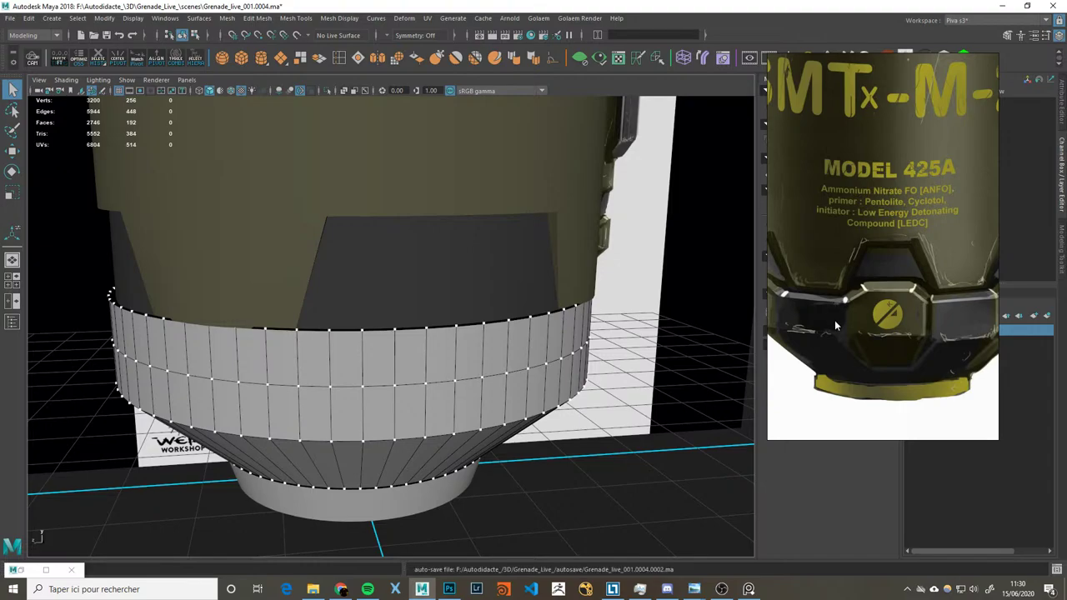
key(f)
alt+drag(529, 331, 464, 374)
key(f)
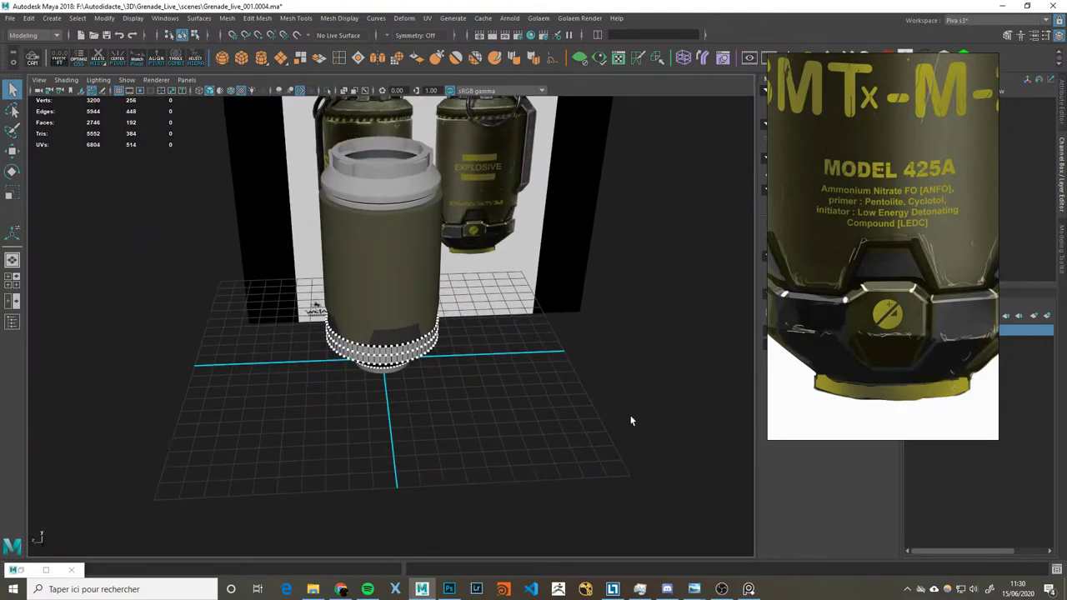
scroll(857, 328, down, 2)
scroll(841, 323, up, 3)
scroll(847, 315, down, 1)
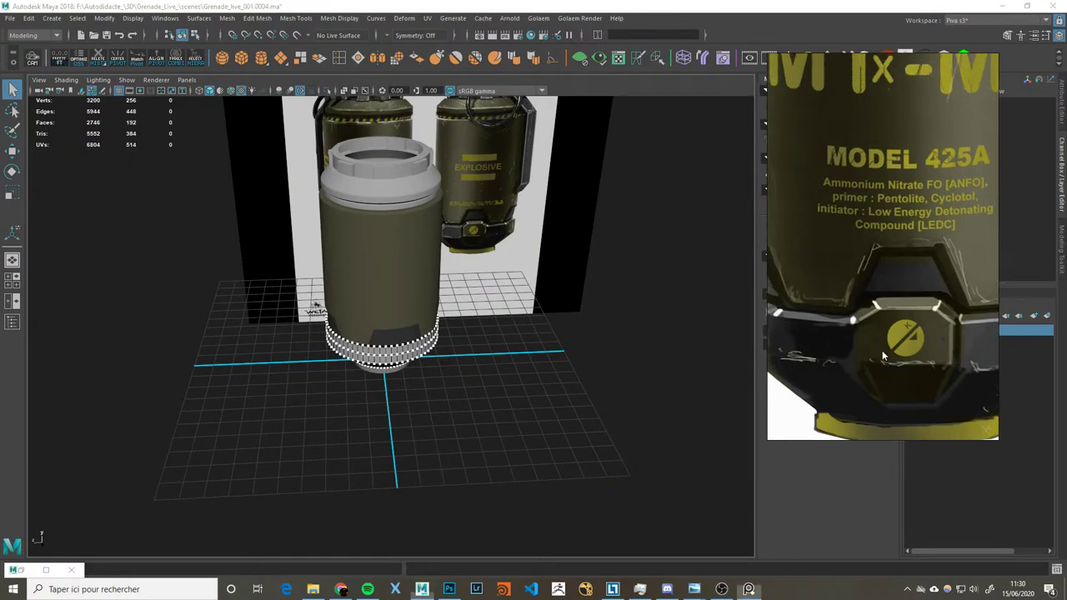
scroll(847, 314, down, 2)
scroll(886, 355, down, 1)
middle_drag(887, 334, 874, 215)
scroll(873, 215, up, 1)
scroll(874, 313, up, 1)
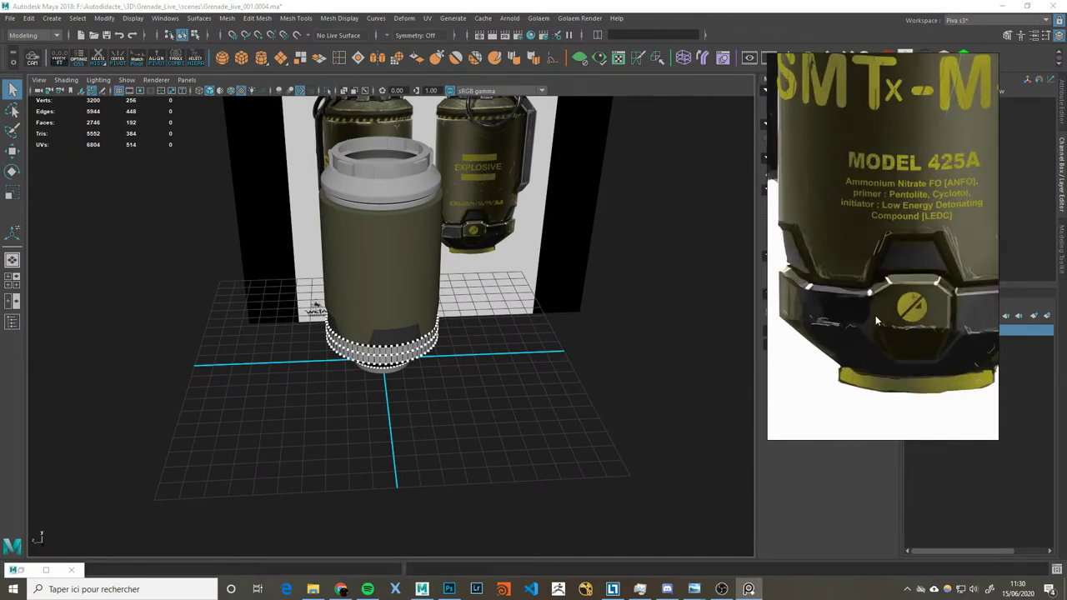
scroll(867, 297, up, 1)
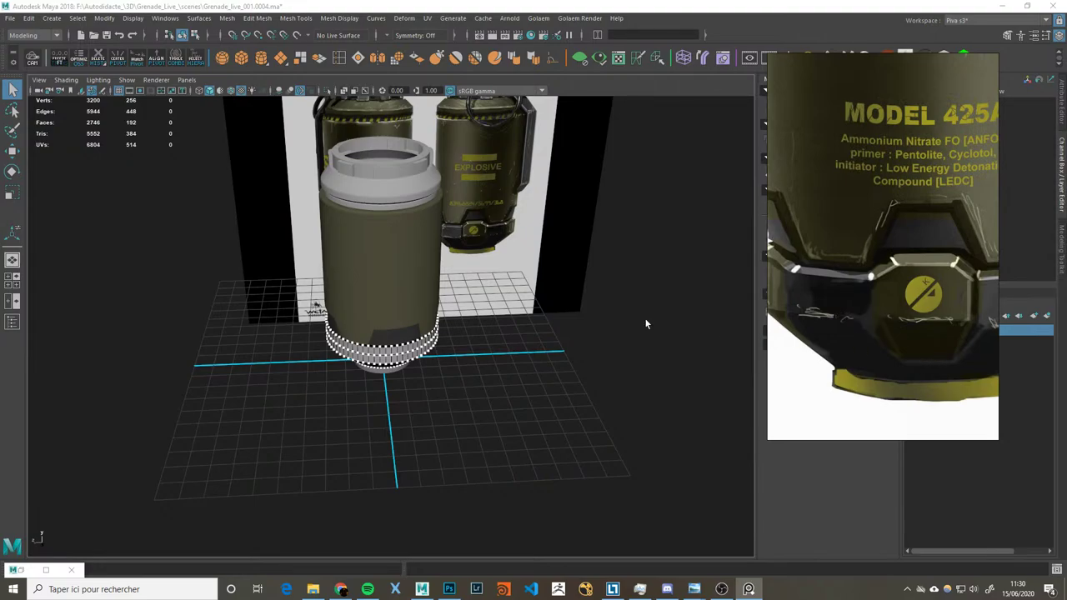
click(387, 340)
key(f)
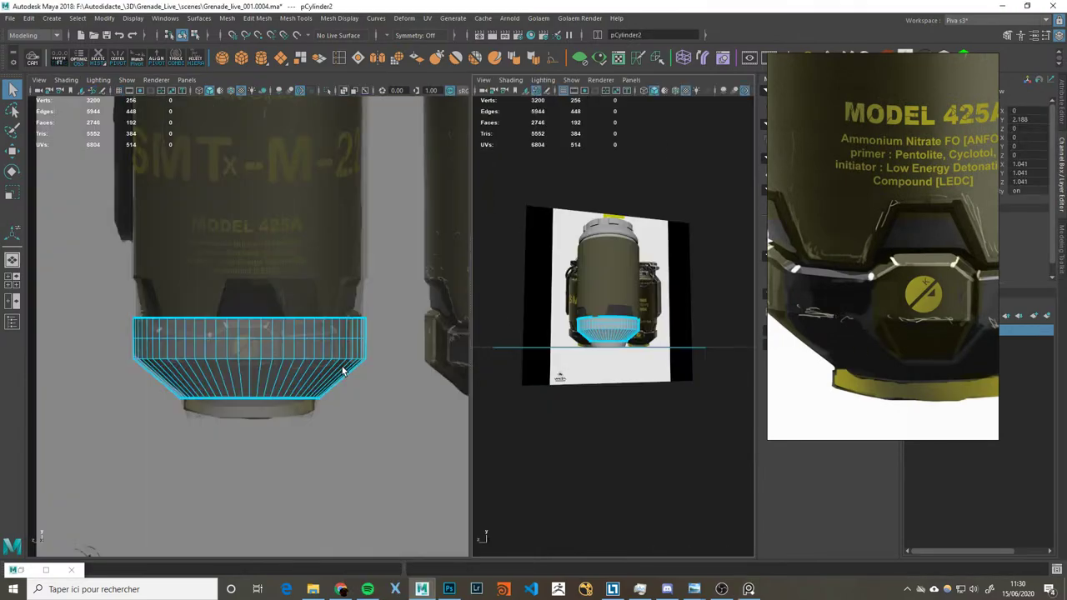
key(space)
scroll(342, 367, up, 2)
scroll(357, 356, up, 1)
scroll(333, 326, up, 2)
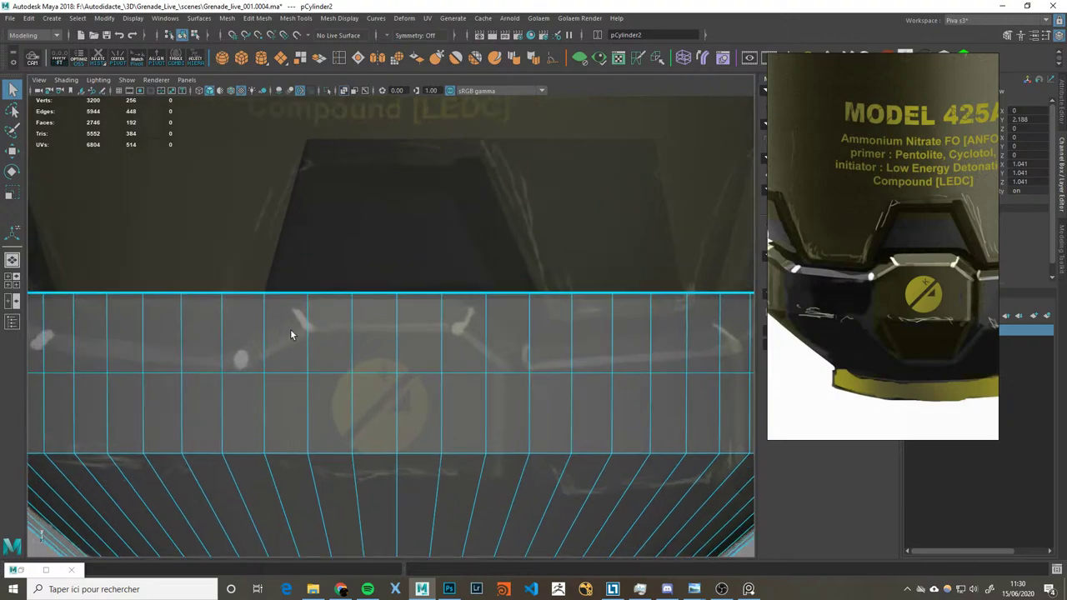
key(ctrl+shift+x)
click(221, 372)
click(264, 294)
key(q)
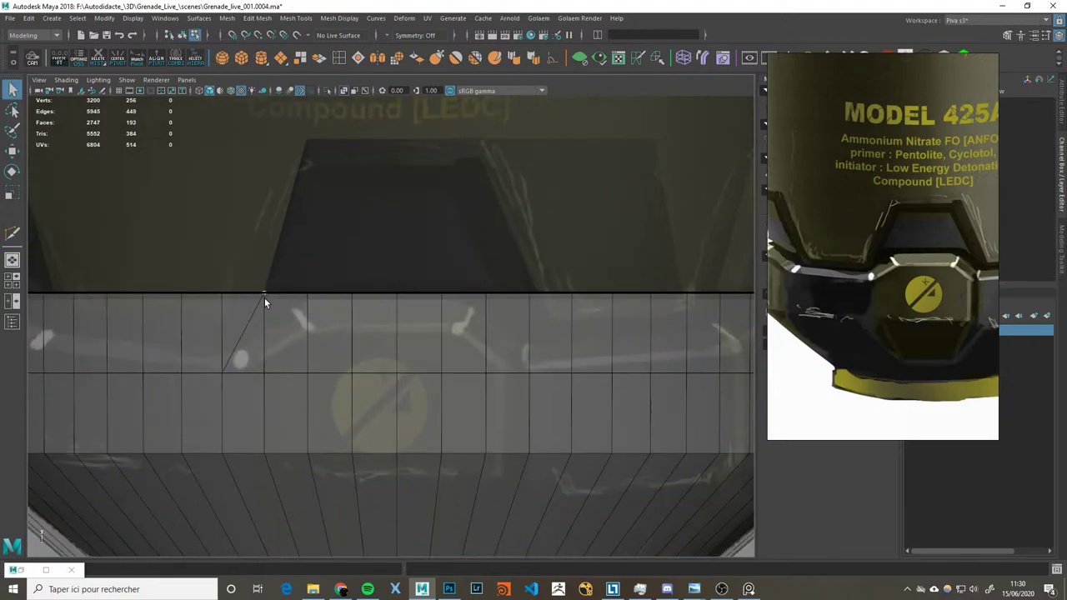
key(ctrl+shift+x)
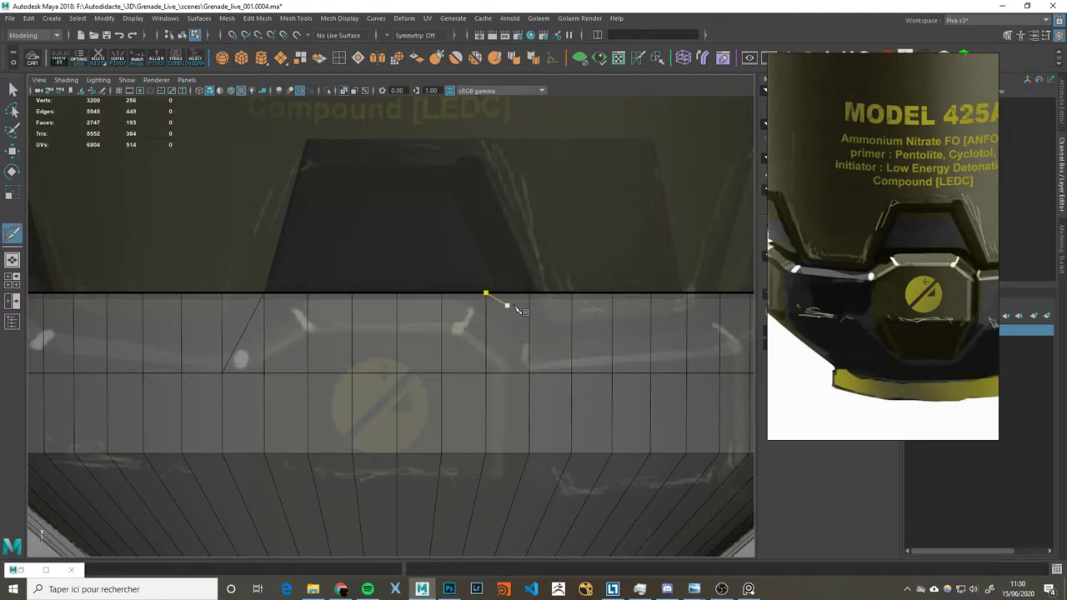
click(486, 294)
click(528, 373)
key(q)
drag(248, 349, 233, 360)
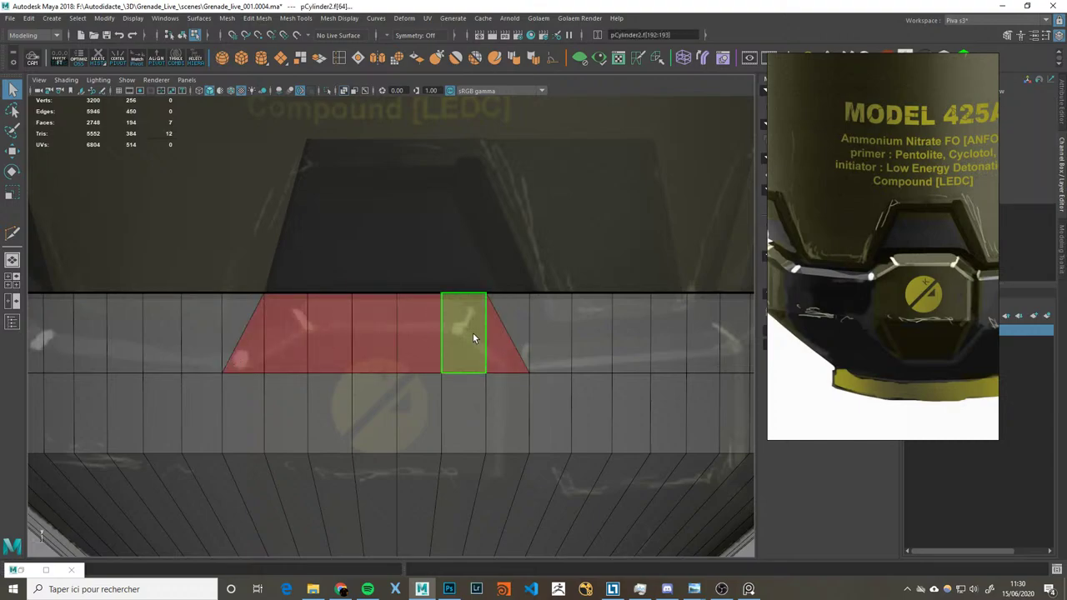
mouse_move(817, 329)
mouse_down()
mouse_move(880, 323)
mouse_move(873, 316)
mouse_up()
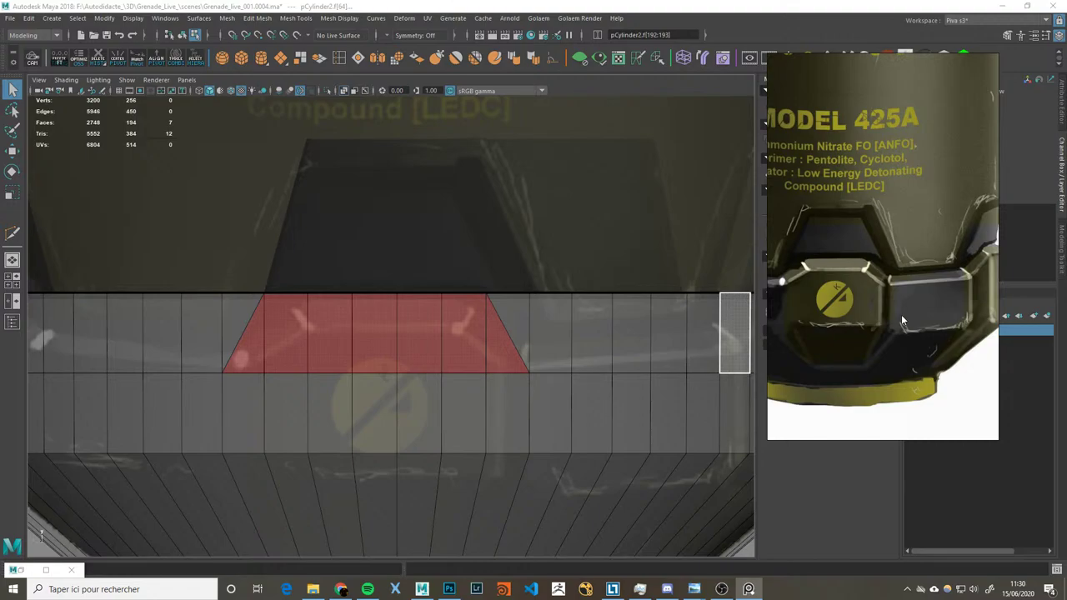
key(ctrl+z)
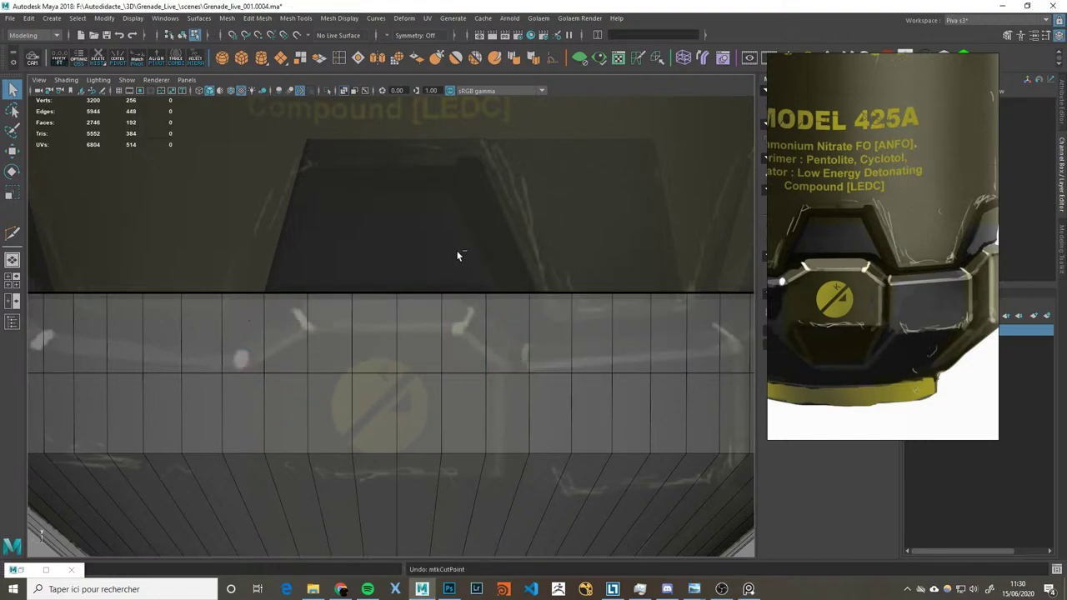
key(f)
key(F8)
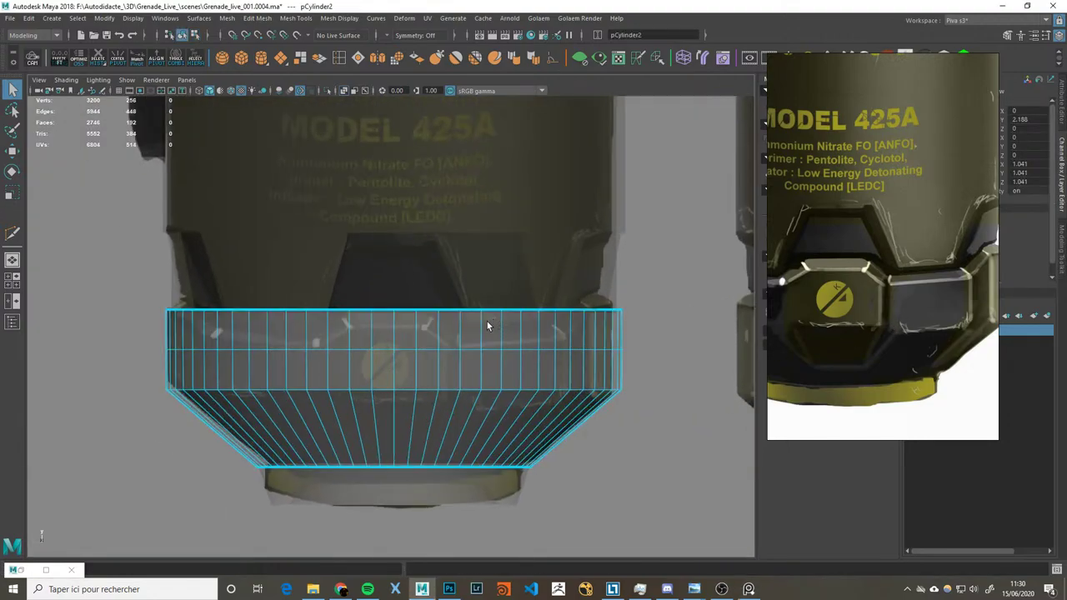
Step: Select a horizontal edge loop on the cap, lower it slightly, then undo the move
scroll(291, 358, up, 3)
right_drag(420, 405, 434, 300)
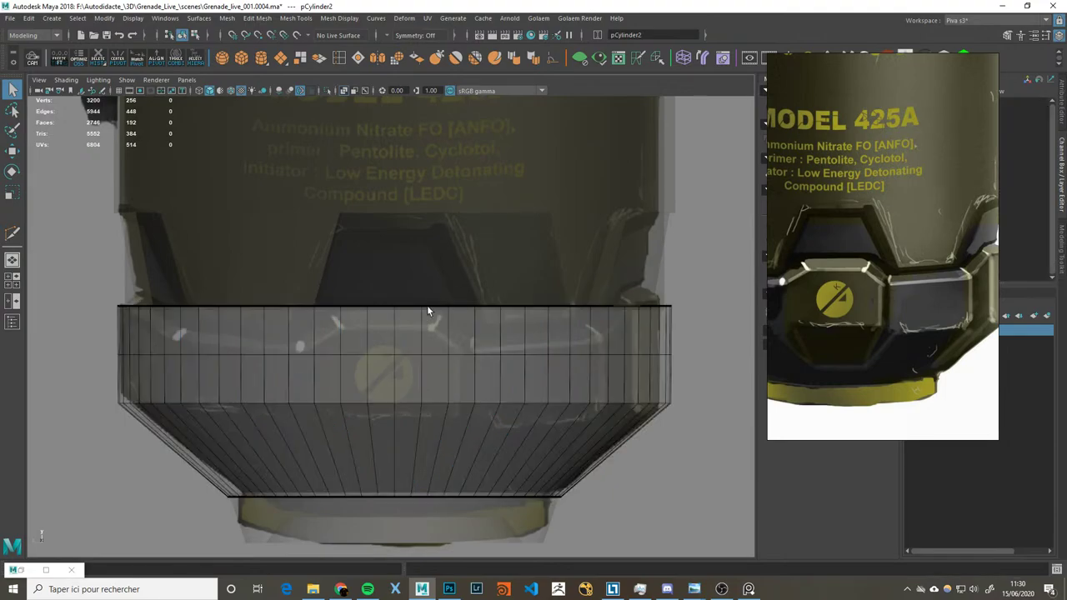
double_click(376, 409)
key(w)
drag(397, 353, 396, 365)
key(ctrl+z)
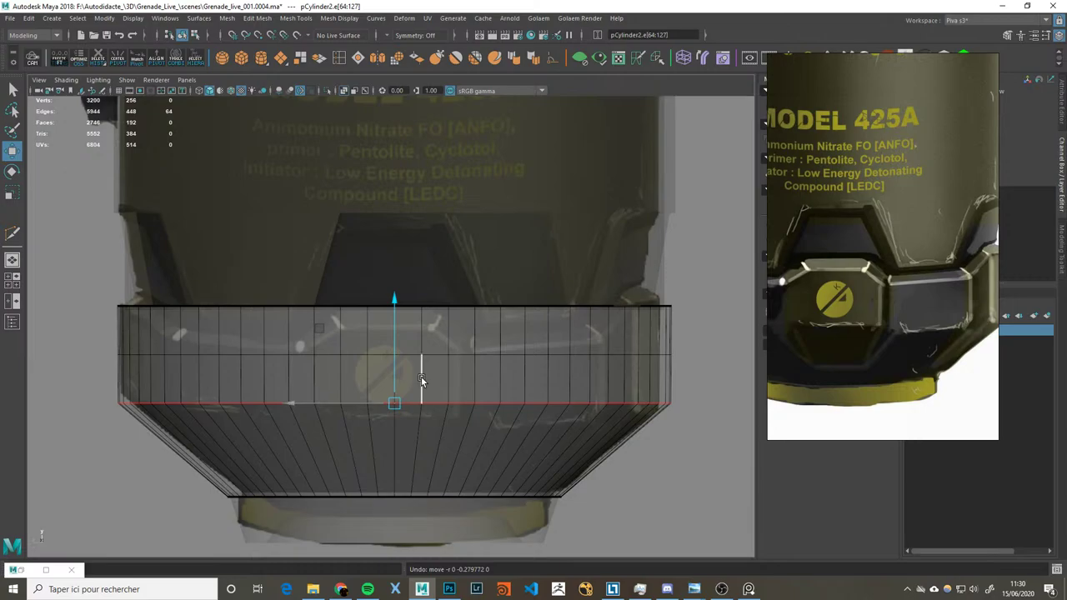
Step: Select the cap cylinder, open the Modit panel, and switch to face selection
scroll(541, 358, down, 3)
scroll(521, 351, down, 2)
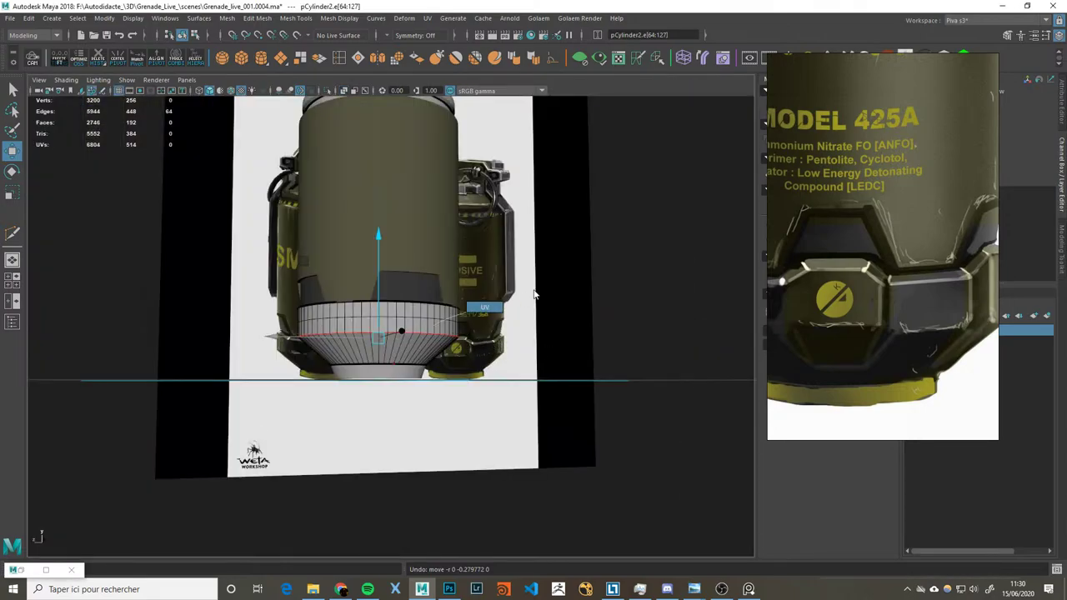
scroll(440, 333, up, 5)
right_drag(437, 339, 442, 331)
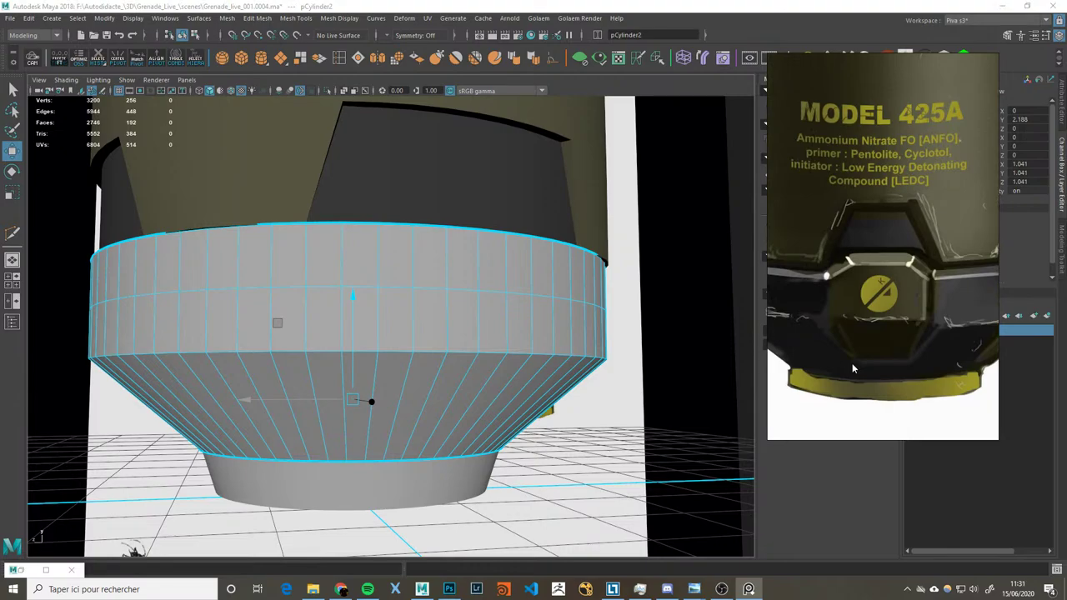
mouse_move(452, 298)
right_down()
mouse_move(417, 335)
mouse_move(375, 328)
right_up()
alt+drag(375, 328, 423, 330)
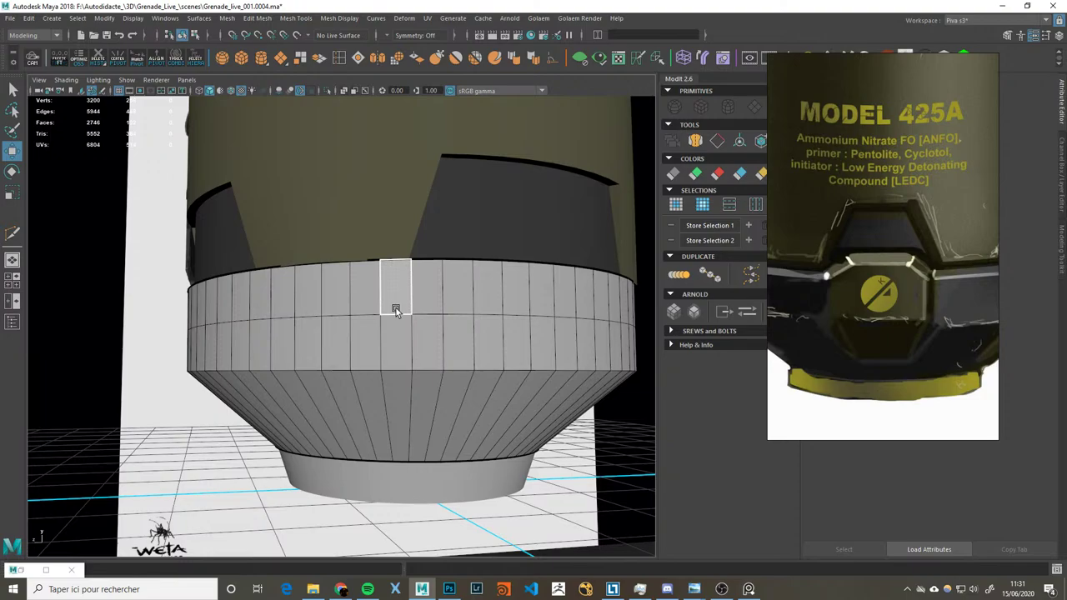
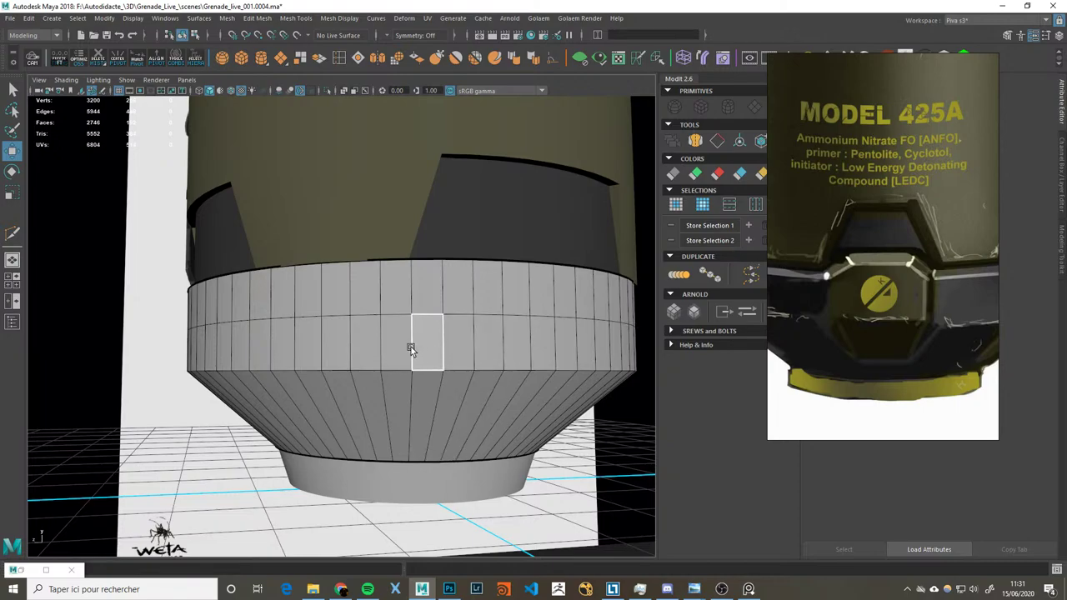
Step: Paint-select a row of five faces on the grey band, toggling the four-pane layout
drag(405, 345, 495, 350)
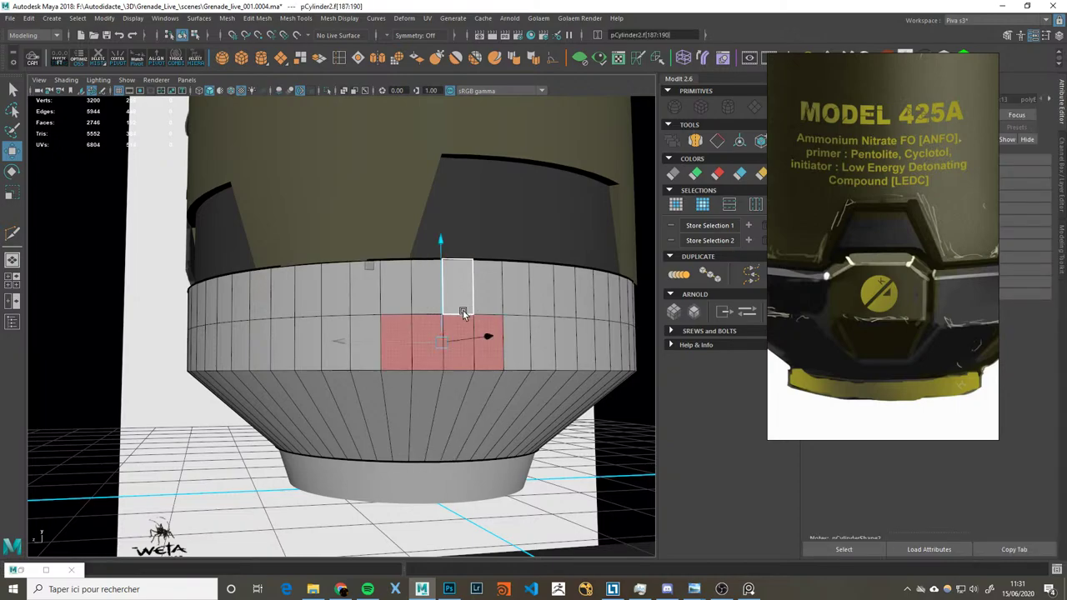
shift+drag(400, 304, 482, 302)
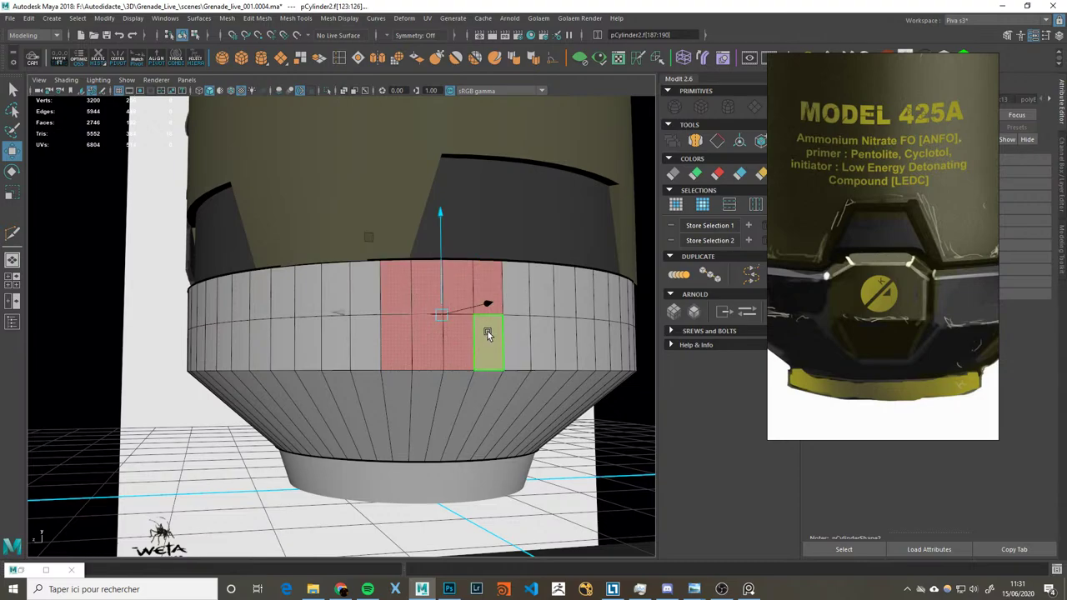
key(space)
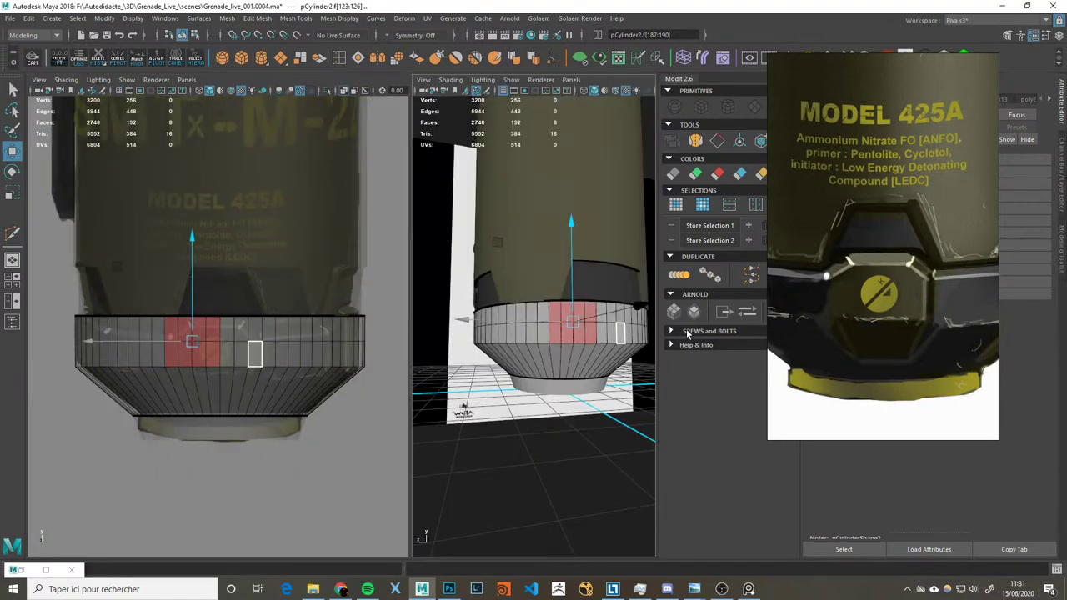
key(space)
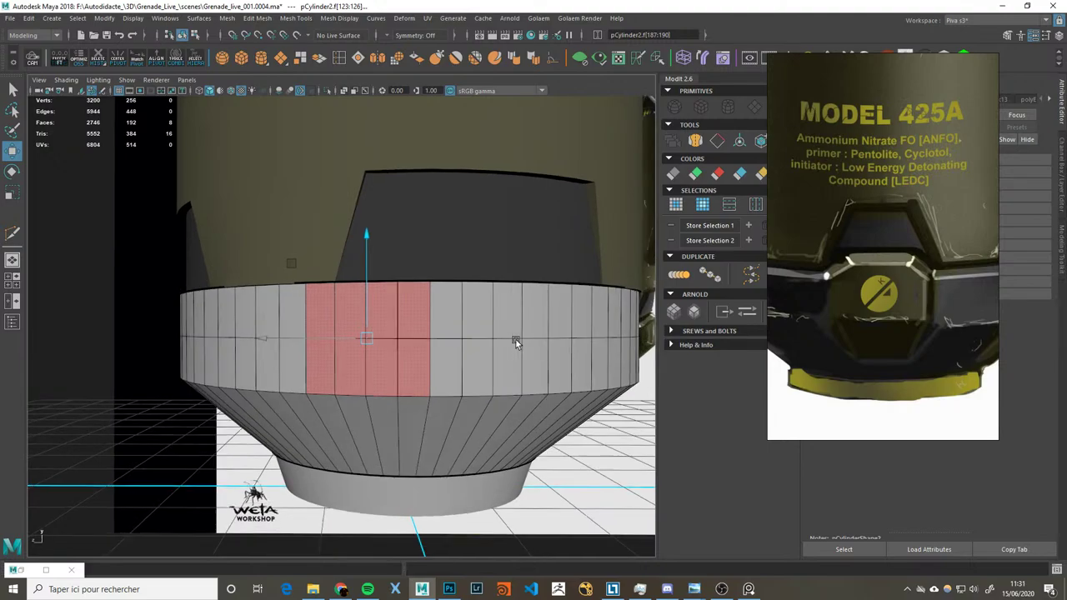
drag(358, 303, 479, 308)
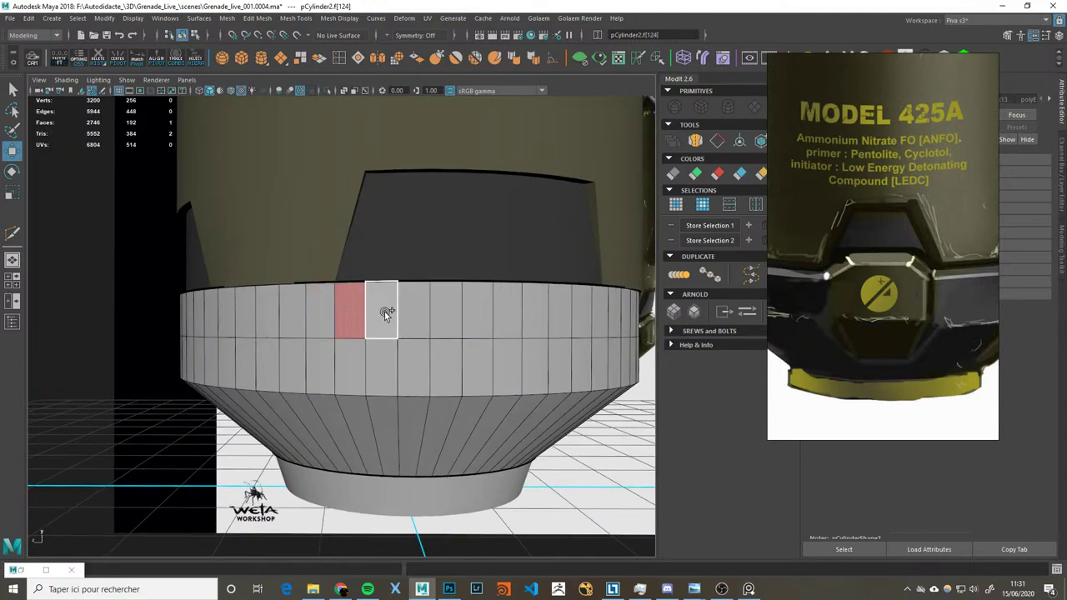
Step: From the front view, select the textured notched upper shell polySurface6
alt+drag(520, 274, 482, 285)
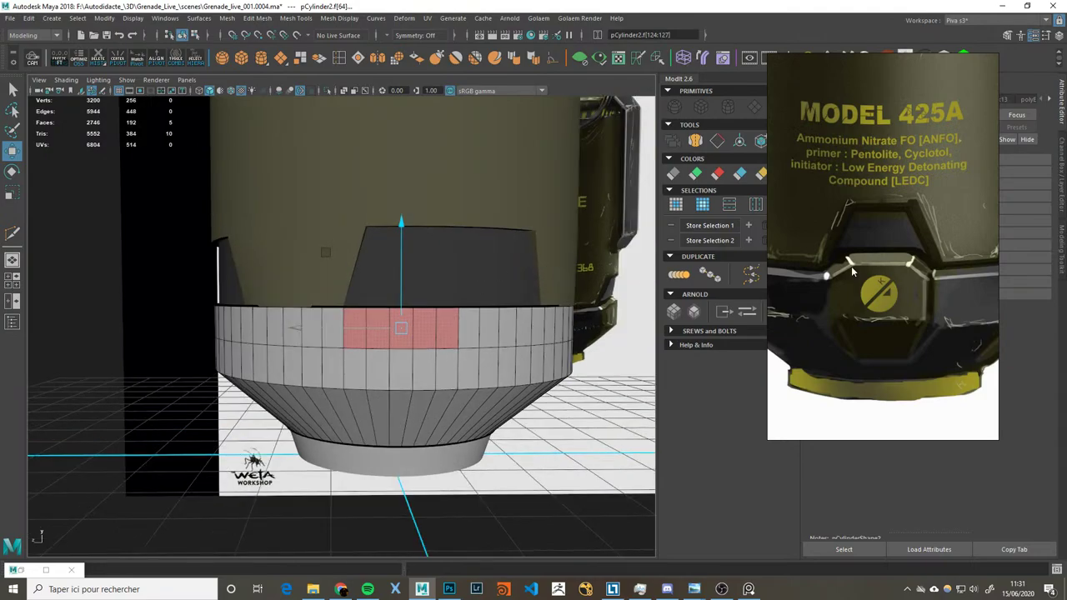
key(space)
key(space)
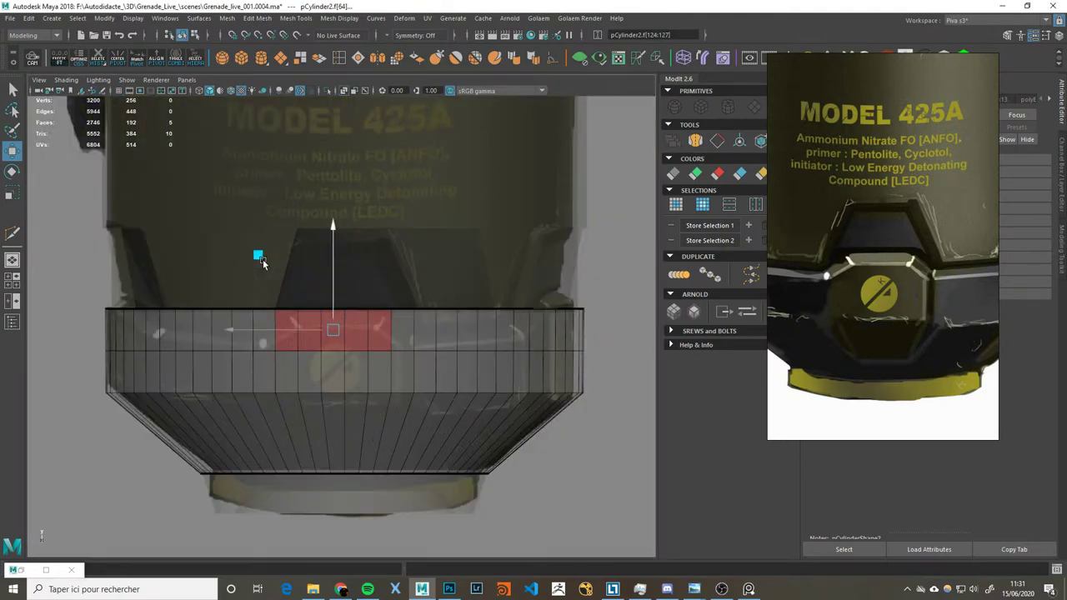
click(367, 240)
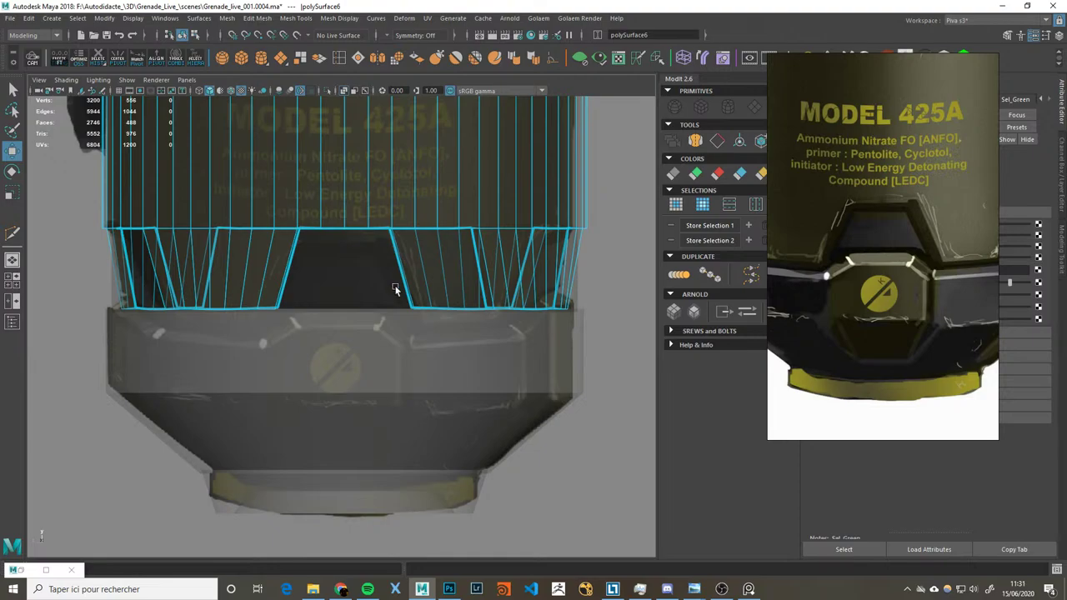
Step: Delete the grey lower band and select the textured shell mesh
click(395, 327)
key(Delete)
click(395, 240)
click(314, 228)
click(364, 275)
click(409, 239)
Step: Delete the whole ring of faces on the shell's lower rim
scroll(386, 242, down, 3)
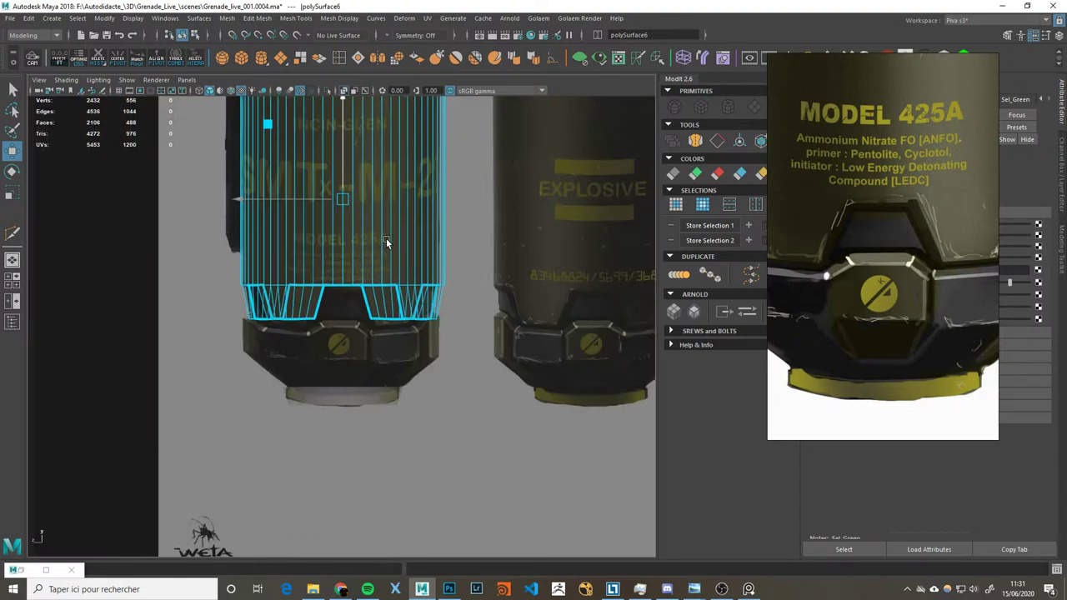
alt+right_drag(354, 265, 589, 296)
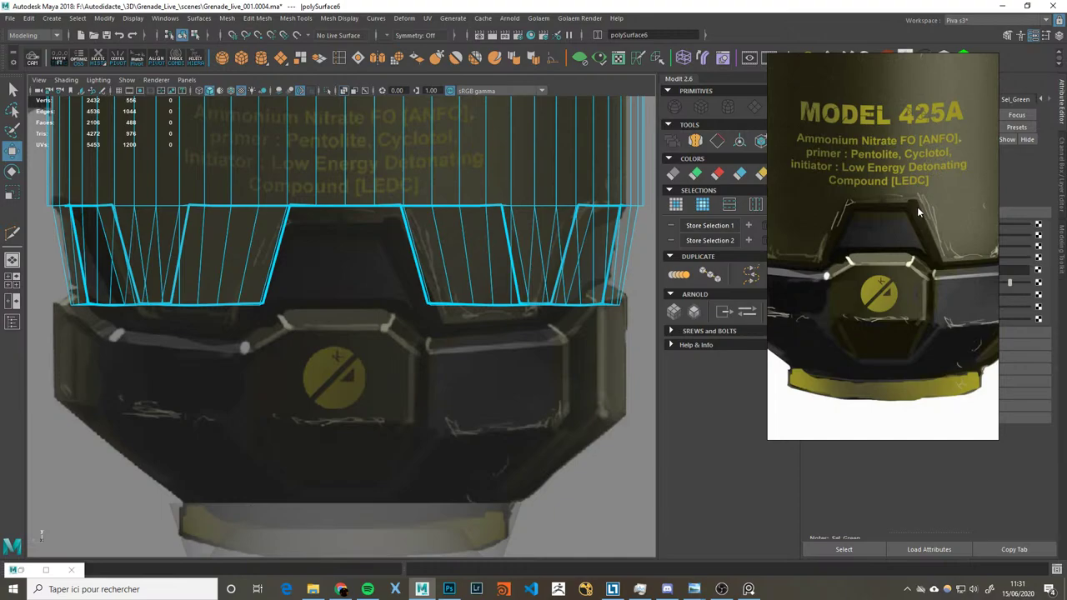
alt+right_drag(448, 313, 495, 317)
scroll(495, 317, down, 2)
mouse_move(495, 317)
alt+mouse_down()
mouse_move(510, 280)
mouse_move(500, 167)
alt+mouse_up()
right_drag(500, 167, 500, 200)
click(487, 163)
double_click(487, 160)
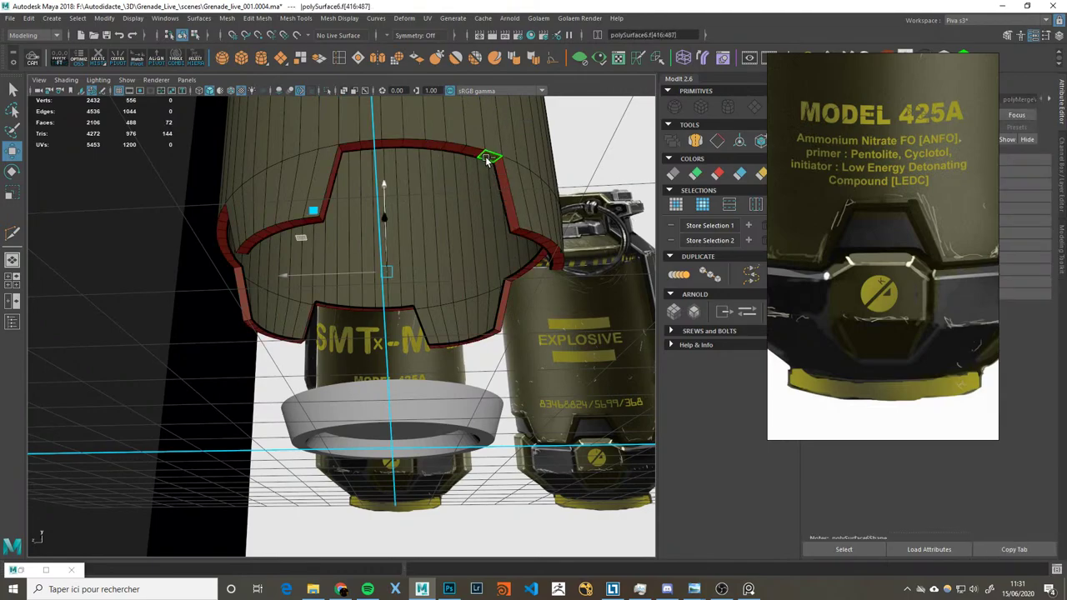
key(Delete)
Step: Select the notch border vertices and scale them slightly inward
alt+drag(564, 259, 487, 209)
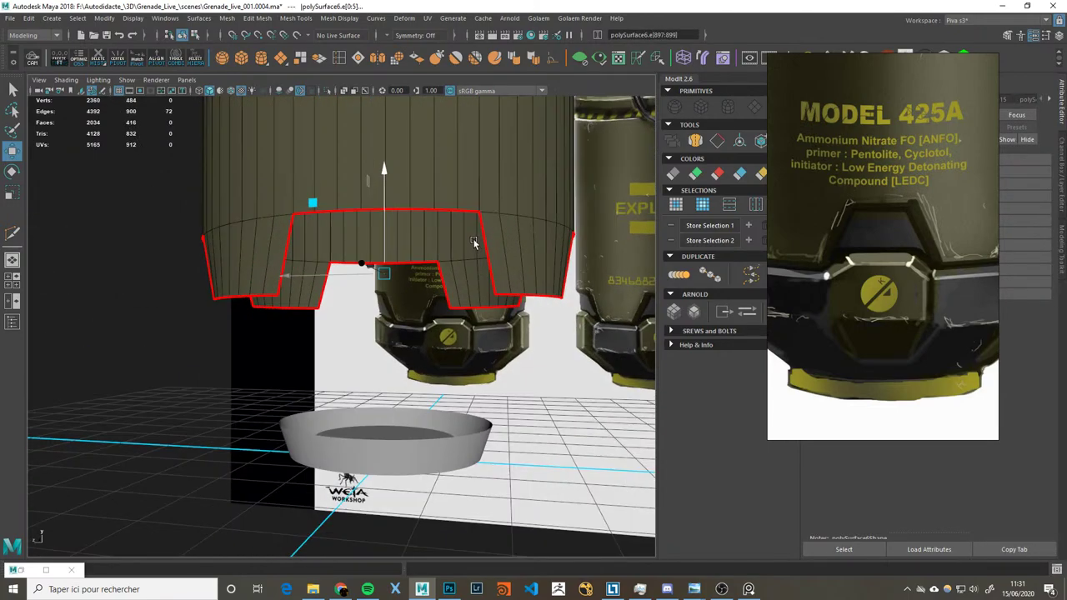
key(F9)
click(303, 214)
shift+click(484, 211)
shift+click(335, 211)
click(477, 260)
mouse_move(477, 260)
alt+mouse_down()
mouse_move(450, 313)
mouse_move(340, 291)
alt+mouse_up()
shift+double_click(418, 277)
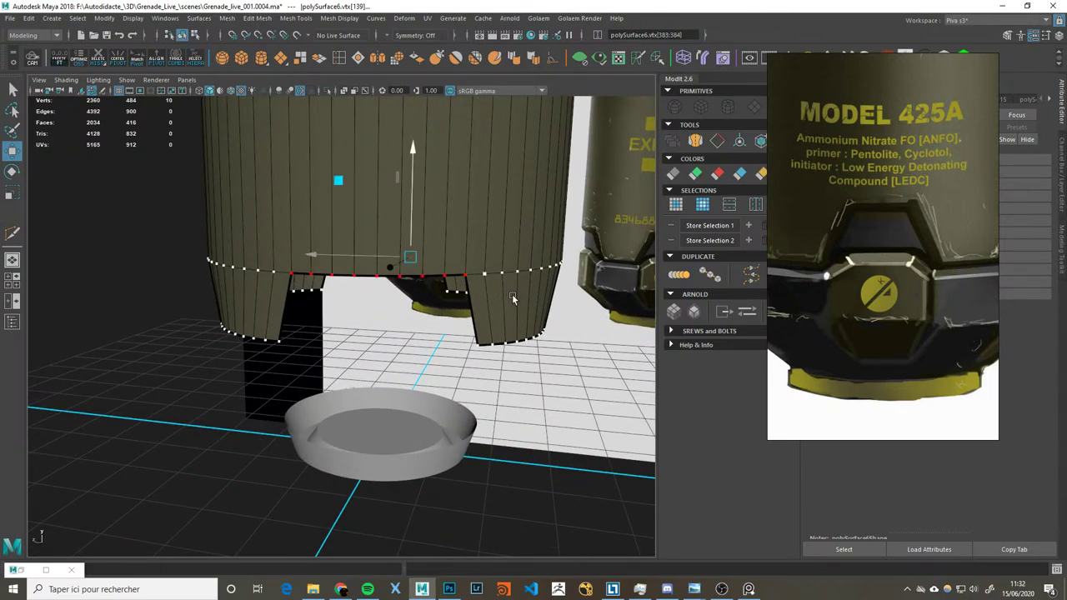
key(r)
mouse_move(413, 262)
mouse_down()
mouse_move(432, 285)
mouse_move(470, 225)
mouse_up()
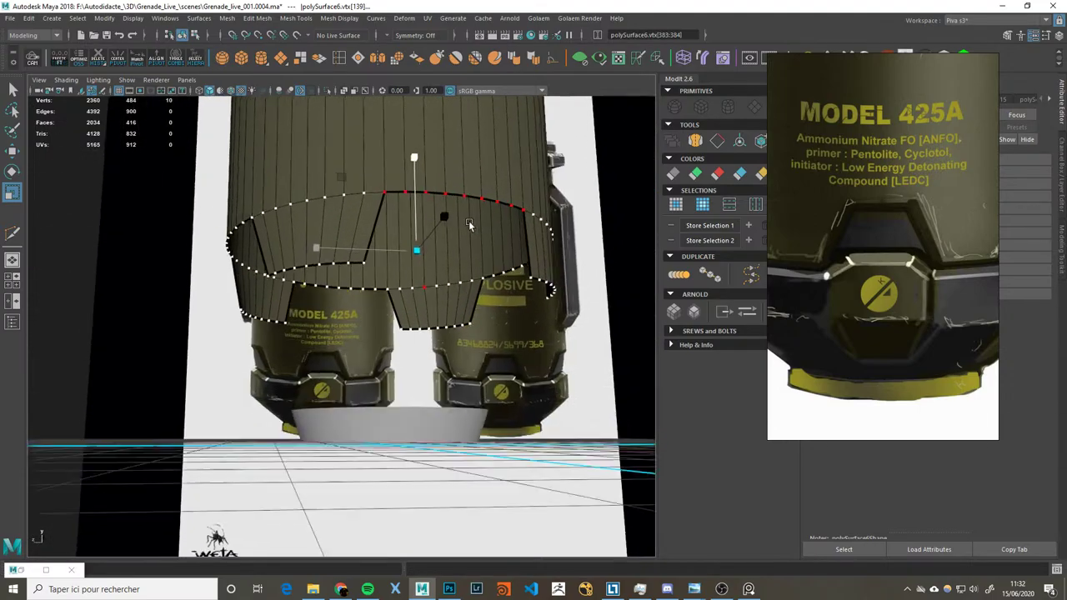
Step: Select a vertical edge at the notch in edge mode
mouse_move(531, 259)
alt+mouse_down()
mouse_move(489, 272)
mouse_move(460, 218)
alt+mouse_up()
key(F10)
click(497, 183)
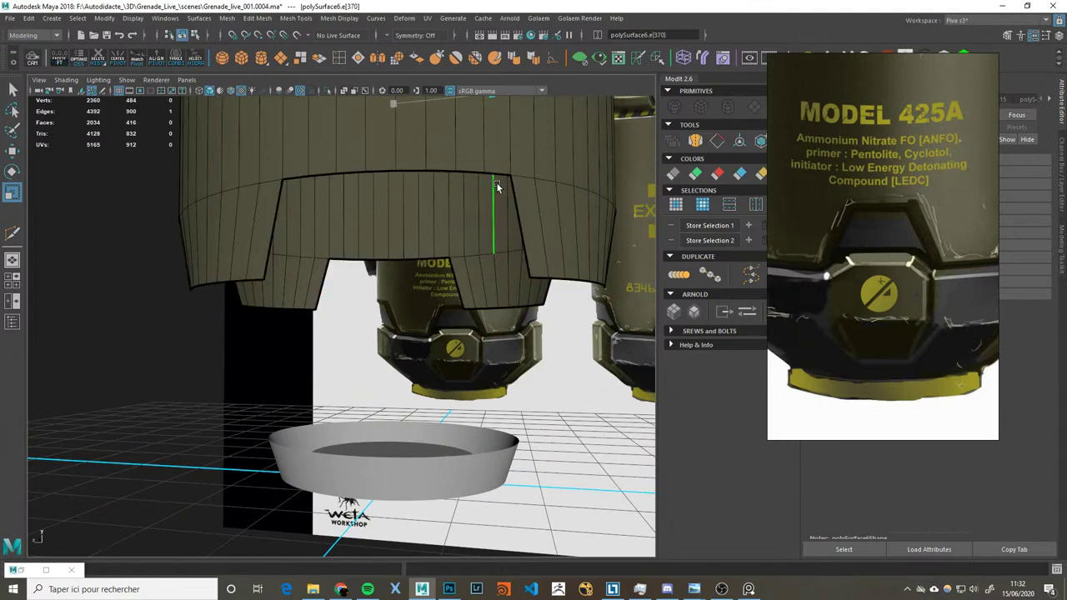
Step: Extrude the vertical notch edge downward, then undo the pull and the extrusion
key(ctrl+e)
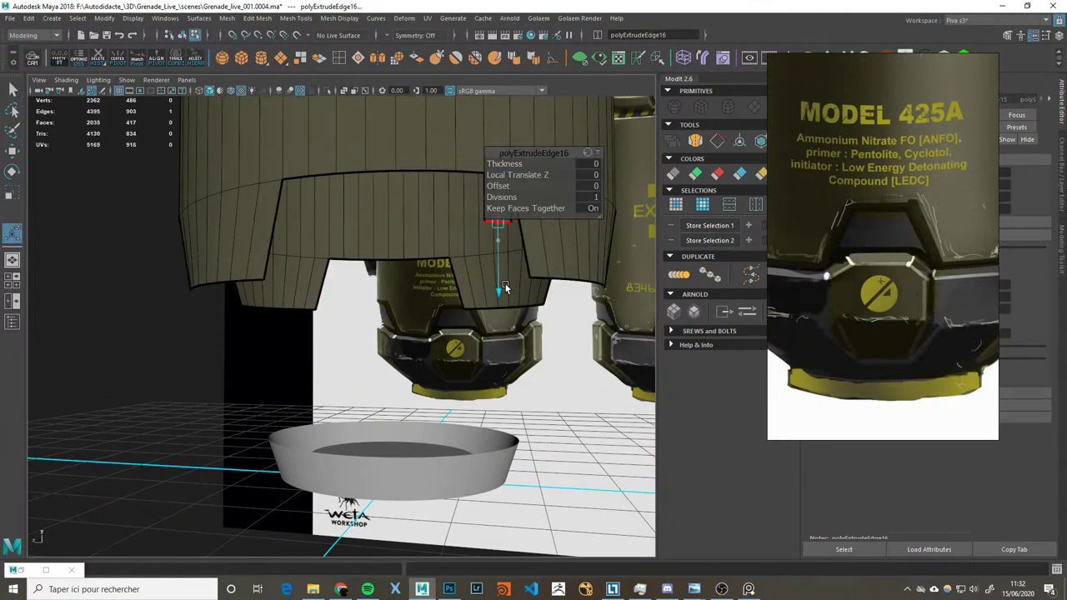
drag(501, 270, 508, 346)
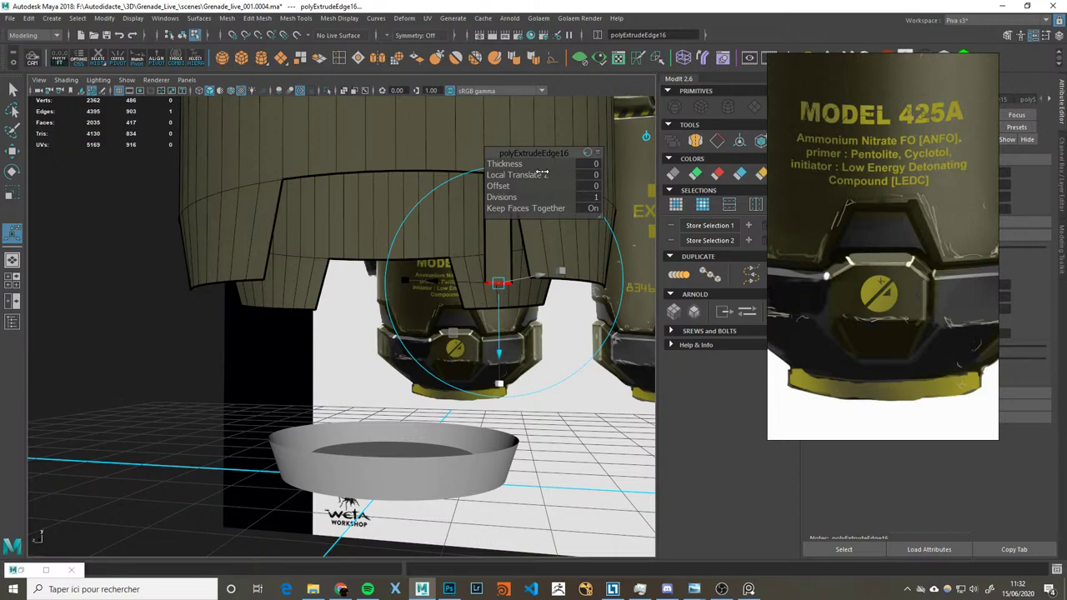
key(ctrl+z)
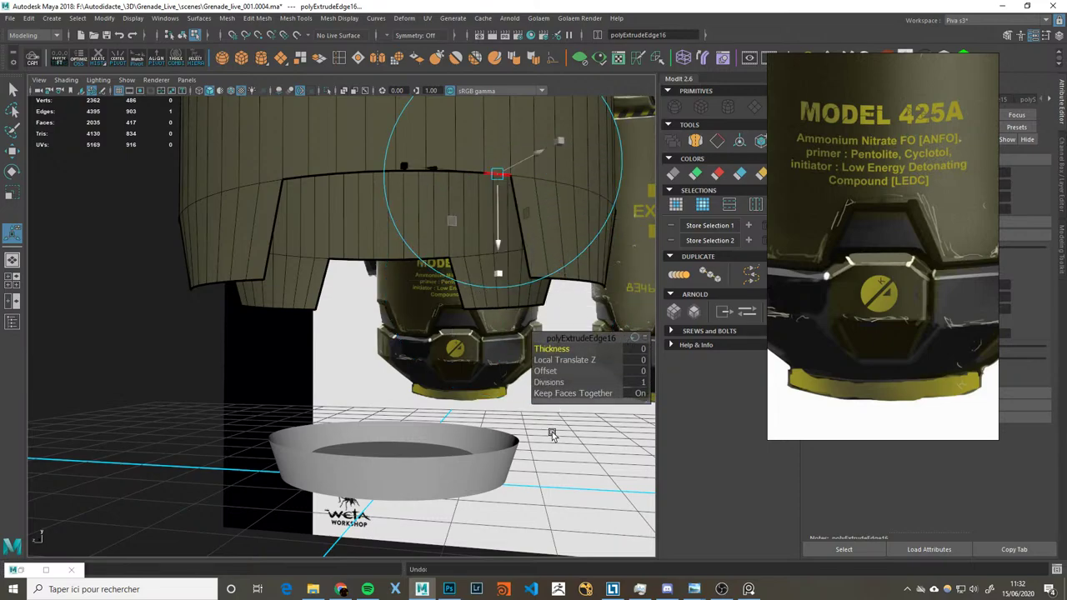
key(ctrl+z)
Step: Select the two top edges beside the notch, dropping the stray vertical edge
click(295, 178)
shift+click(501, 174)
shift+click(326, 178)
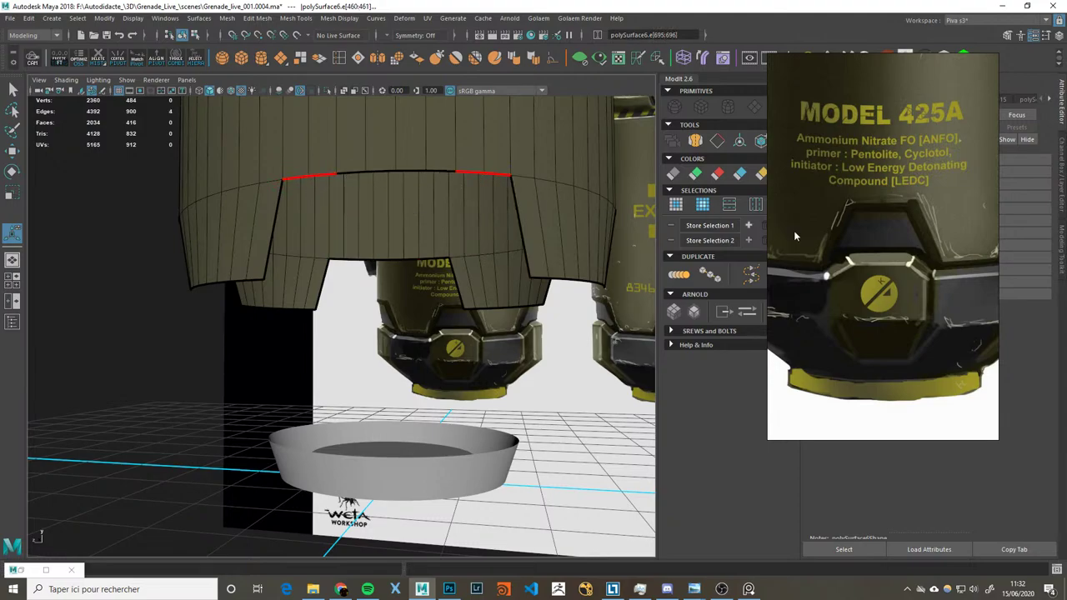
scroll(829, 250, down, 2)
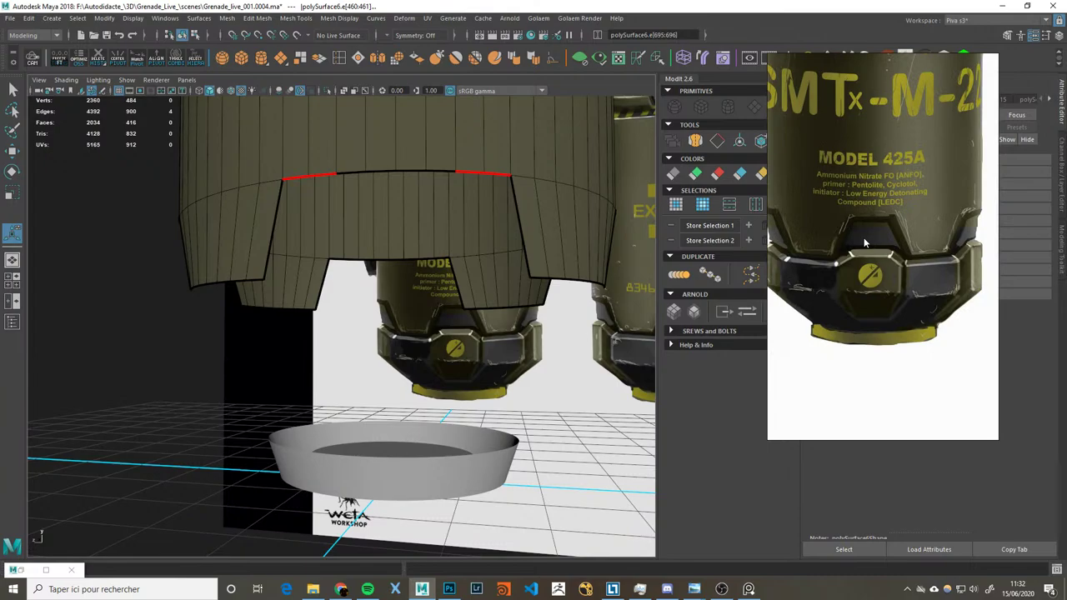
scroll(456, 253, down, 3)
mouse_move(456, 252)
alt+mouse_down()
mouse_move(517, 280)
mouse_move(492, 275)
mouse_move(483, 354)
alt+mouse_up()
Step: Extrude the two notch-top edges downward to rim level
key(ctrl+e)
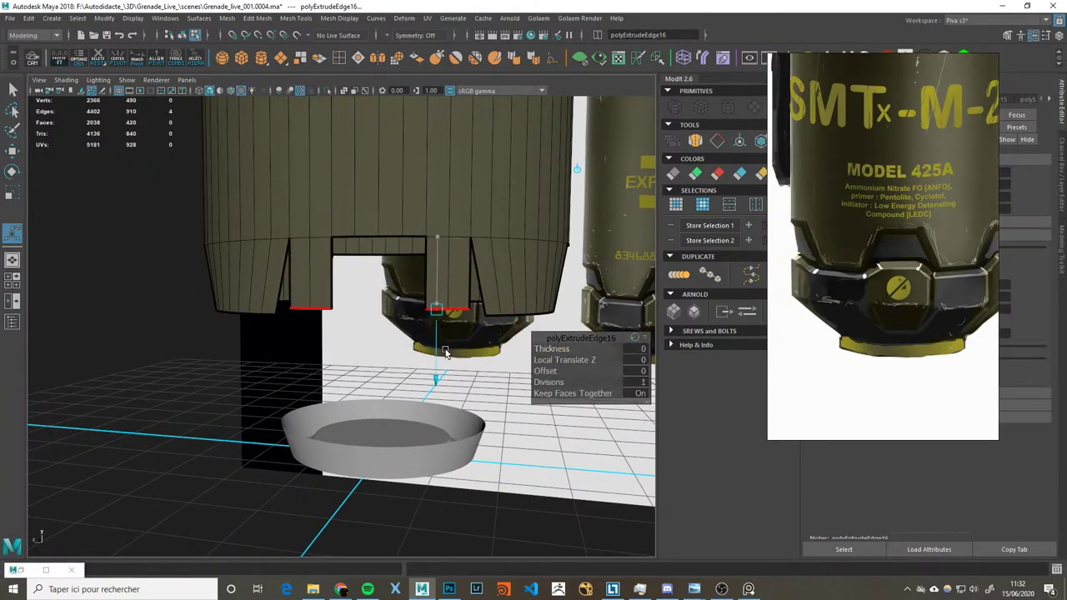
key(q)
scroll(481, 350, up, 2)
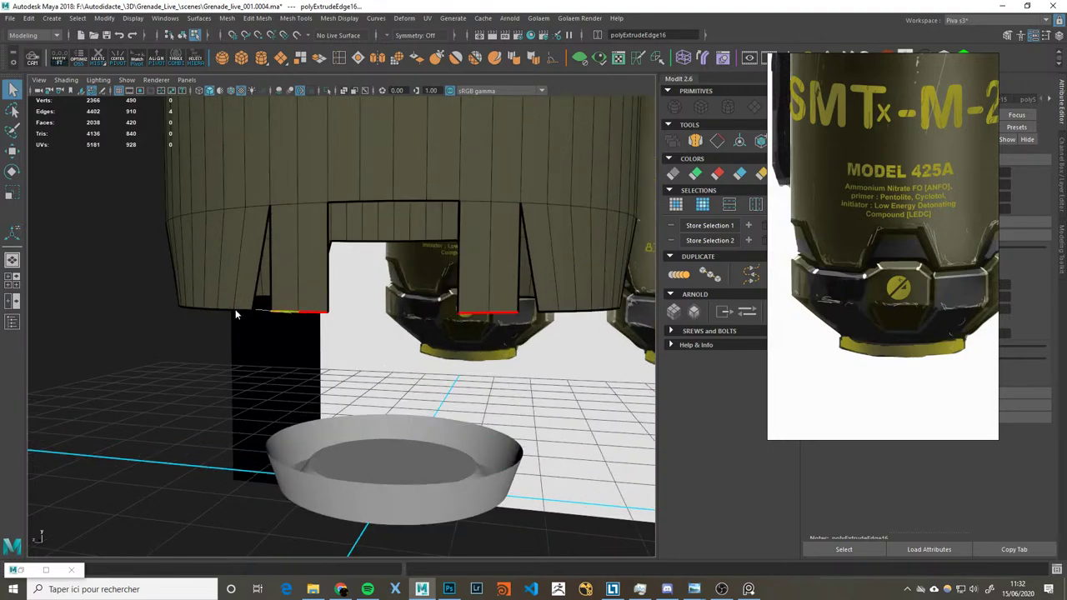
key(F9)
scroll(250, 309, up, 2)
Step: Target-weld a bottom notch vertex onto its neighbour, redoing one misplaced weld
key(y)
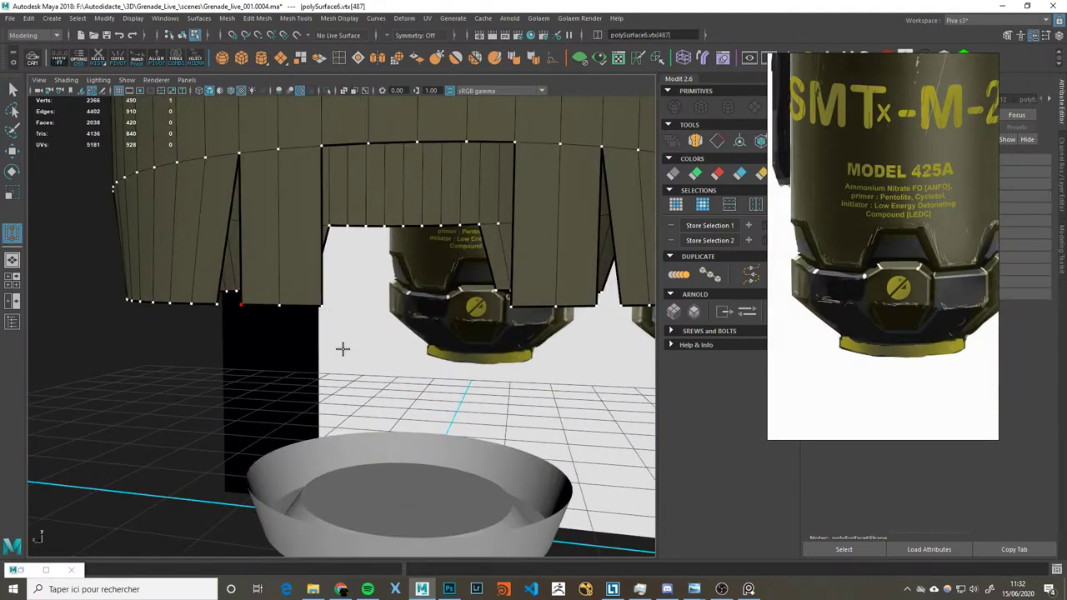
drag(231, 305, 191, 303)
key(q)
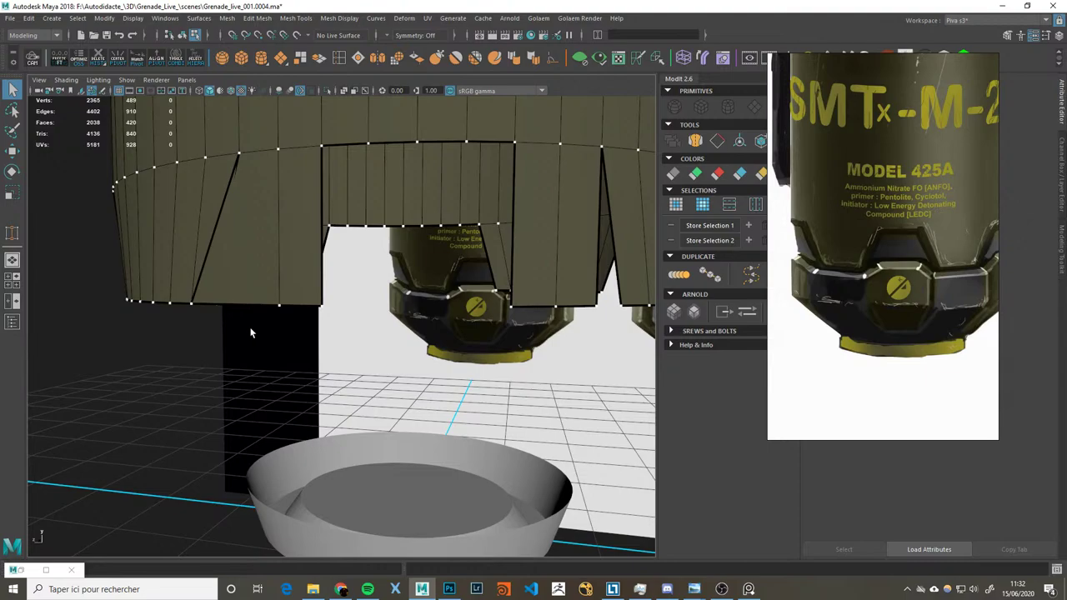
key(ctrl+z)
key(ctrl+z)
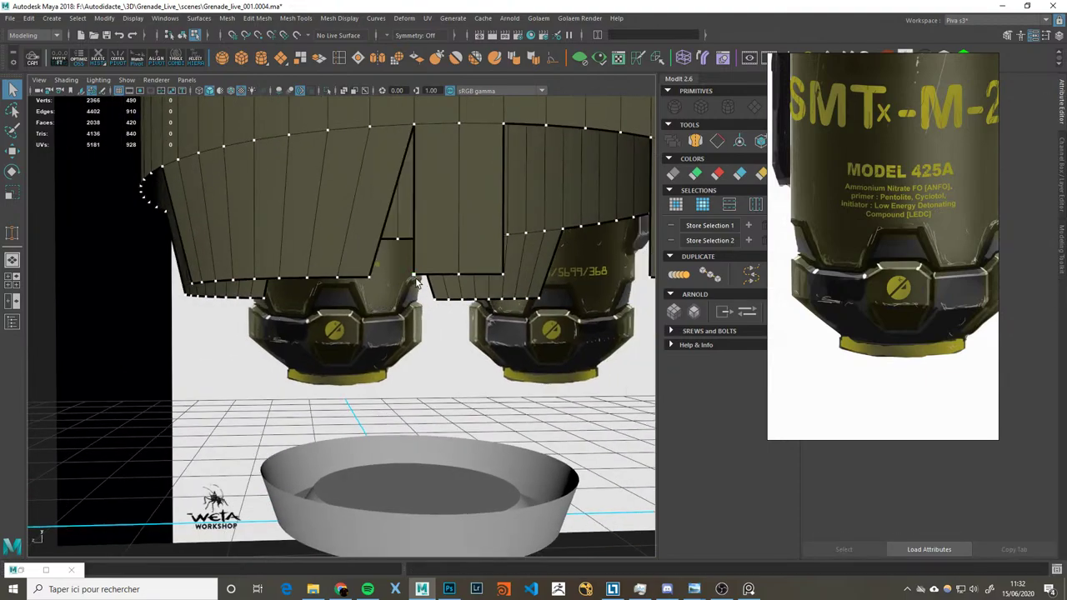
key(y)
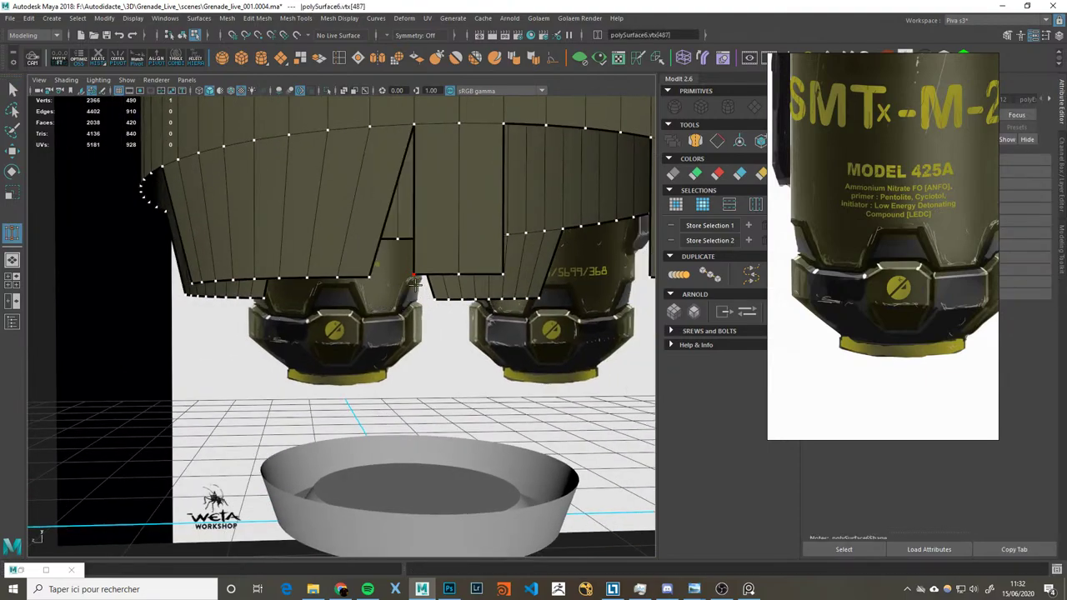
drag(370, 277, 367, 278)
key(q)
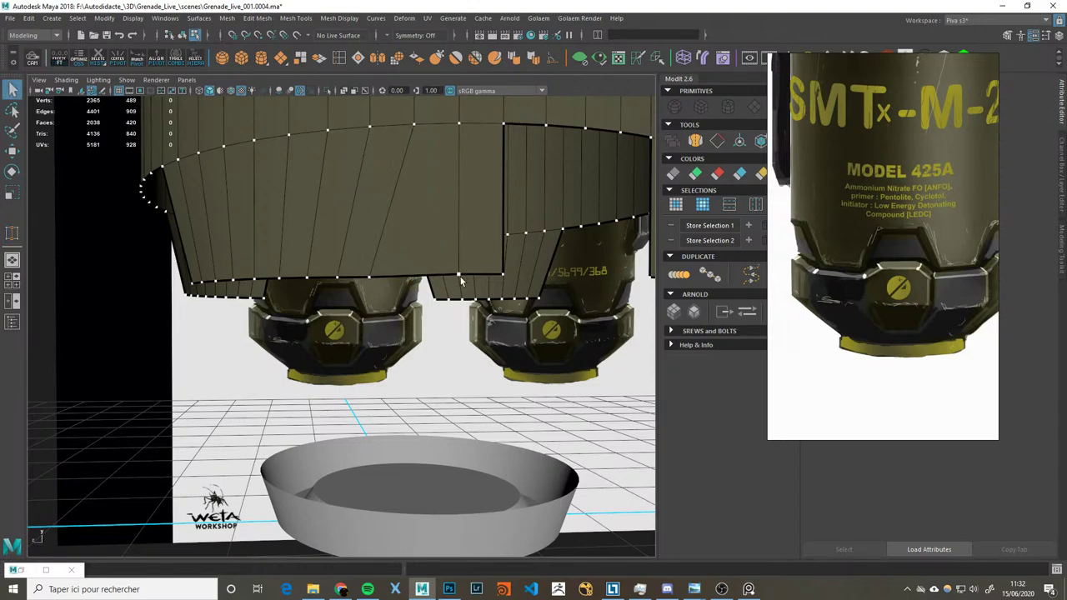
Step: Slide two bottom corner vertices left along the bottom edge
click(459, 275)
key(w)
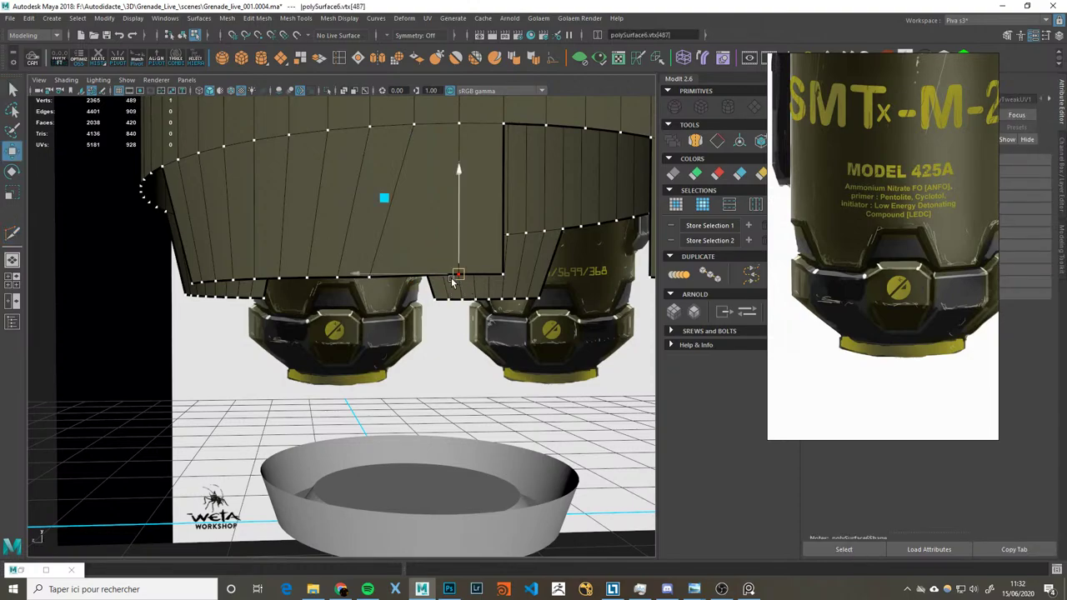
mouse_move(467, 276)
middle_down()
mouse_move(492, 273)
mouse_move(475, 278)
middle_up()
click(493, 274)
mouse_move(475, 278)
alt+mouse_down()
mouse_move(489, 283)
mouse_move(357, 305)
alt+mouse_up()
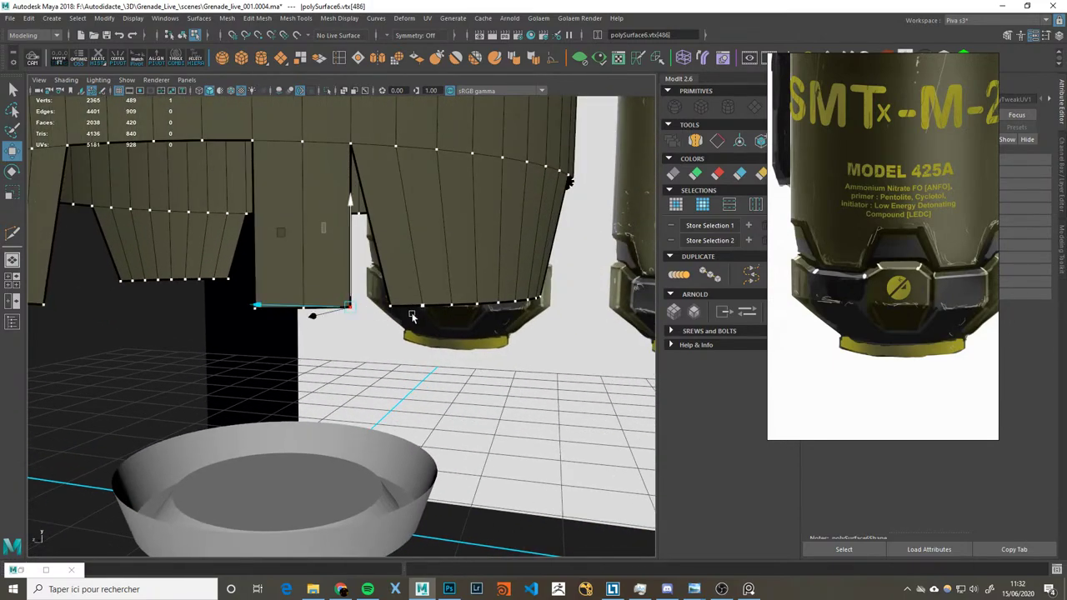
Step: Weld a stray vertex into its neighbour and slide two more bottom-edge vertices into line
key(y)
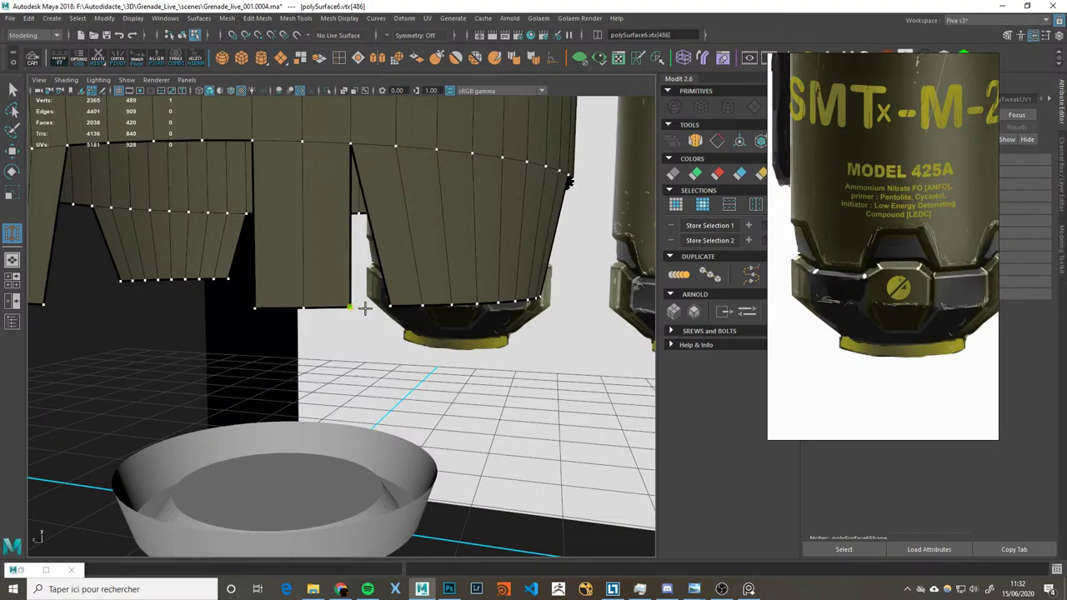
drag(358, 308, 333, 317)
key(q)
click(303, 310)
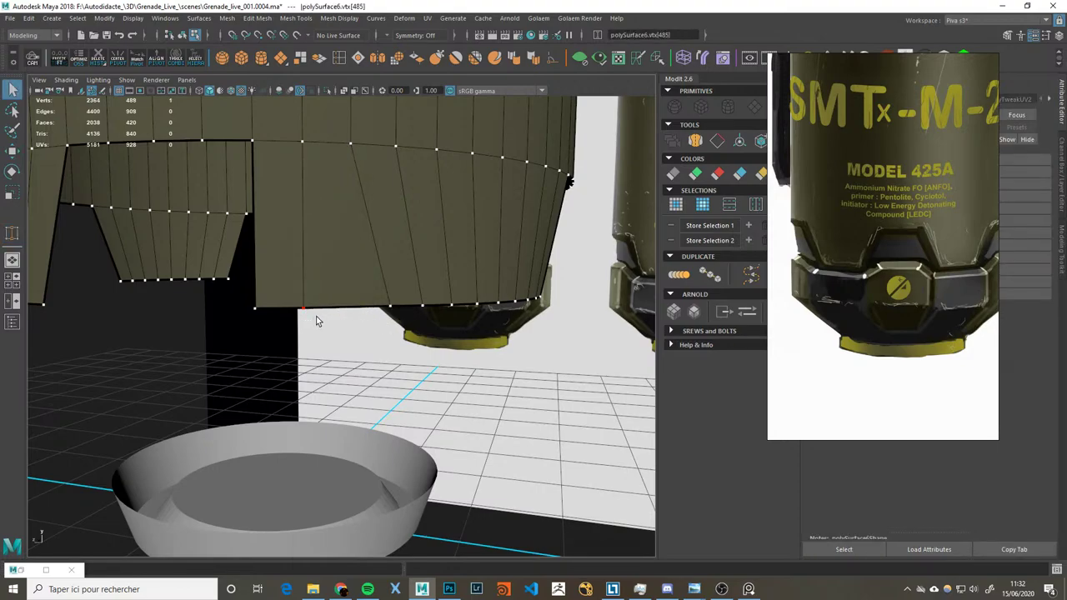
key(w)
shift+middle_drag(261, 308, 302, 310)
click(254, 308)
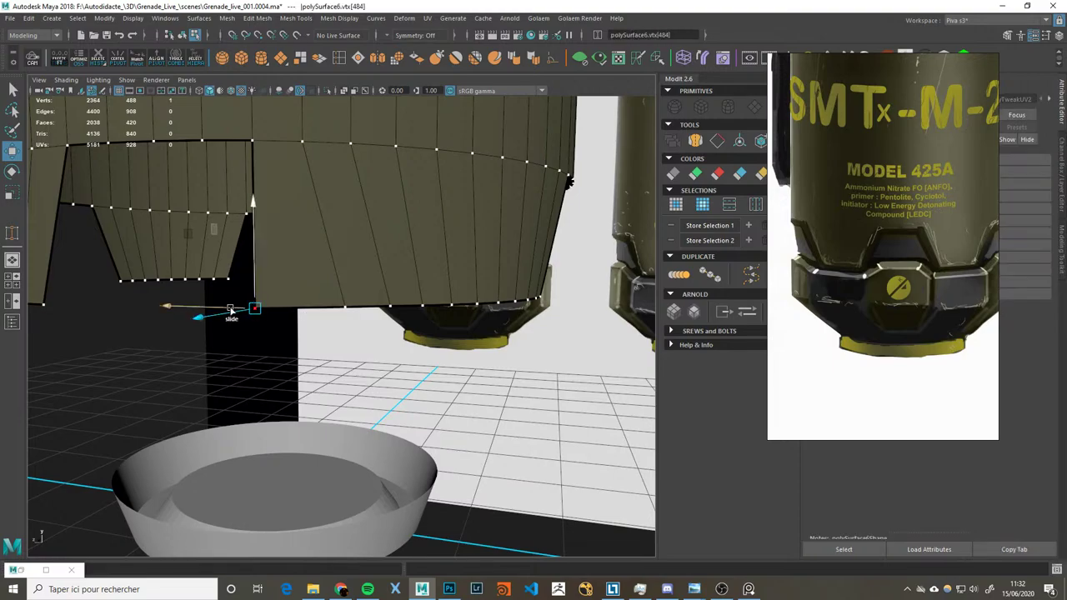
shift+middle_drag(231, 310, 200, 308)
Step: Orbit around the grenade in object mode to inspect the lower parts
alt+drag(200, 309, 305, 321)
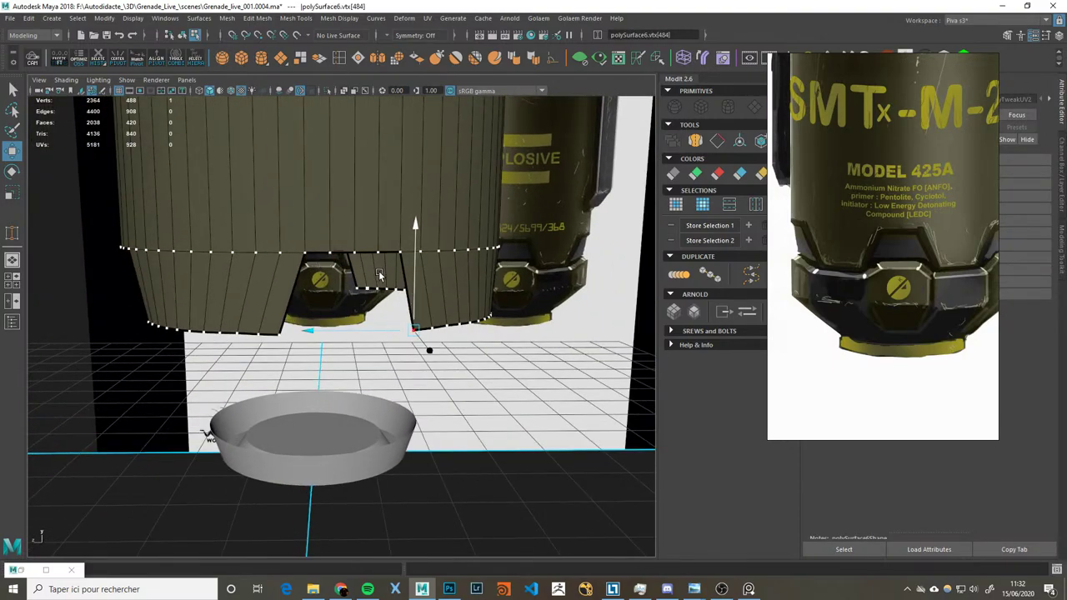
alt+drag(379, 275, 253, 331)
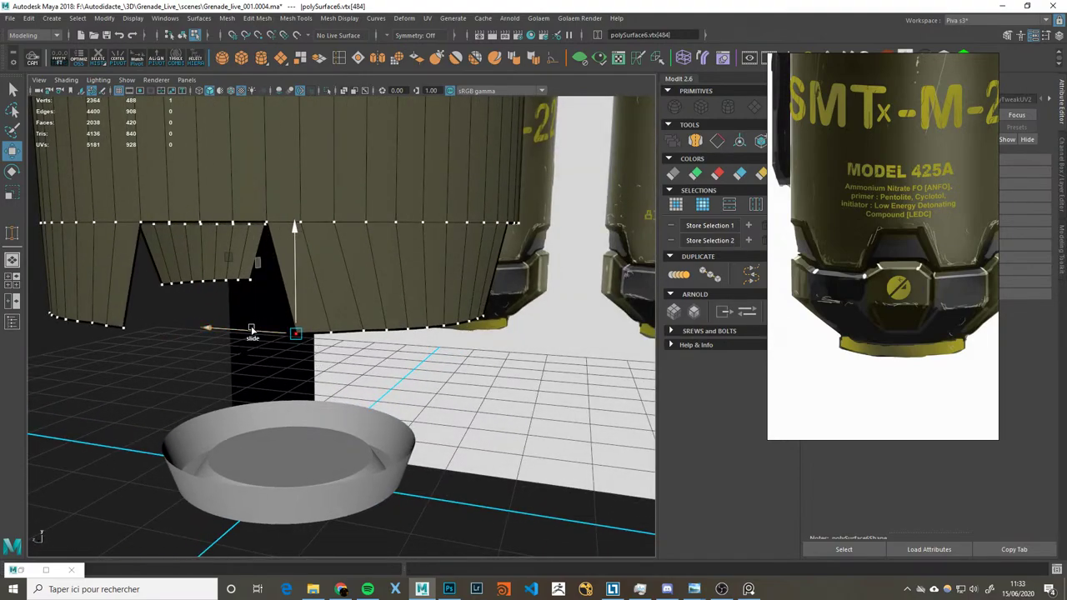
mouse_move(253, 331)
alt+mouse_down()
mouse_move(418, 218)
mouse_move(330, 254)
mouse_move(345, 268)
alt+mouse_up()
key(F8)
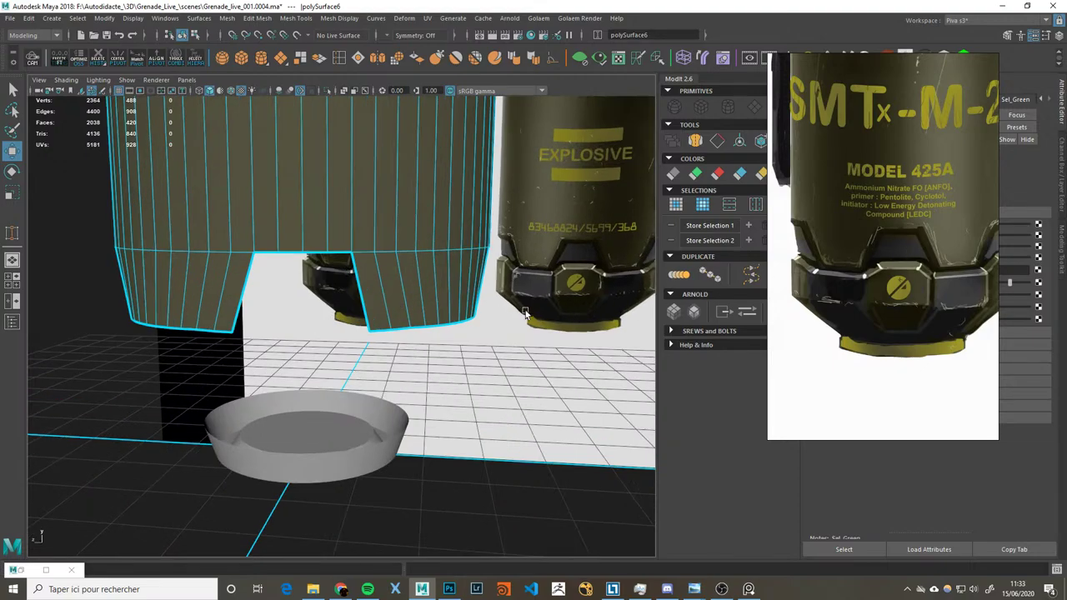
mouse_move(396, 307)
alt+mouse_down()
mouse_move(457, 308)
mouse_move(444, 313)
alt+mouse_up()
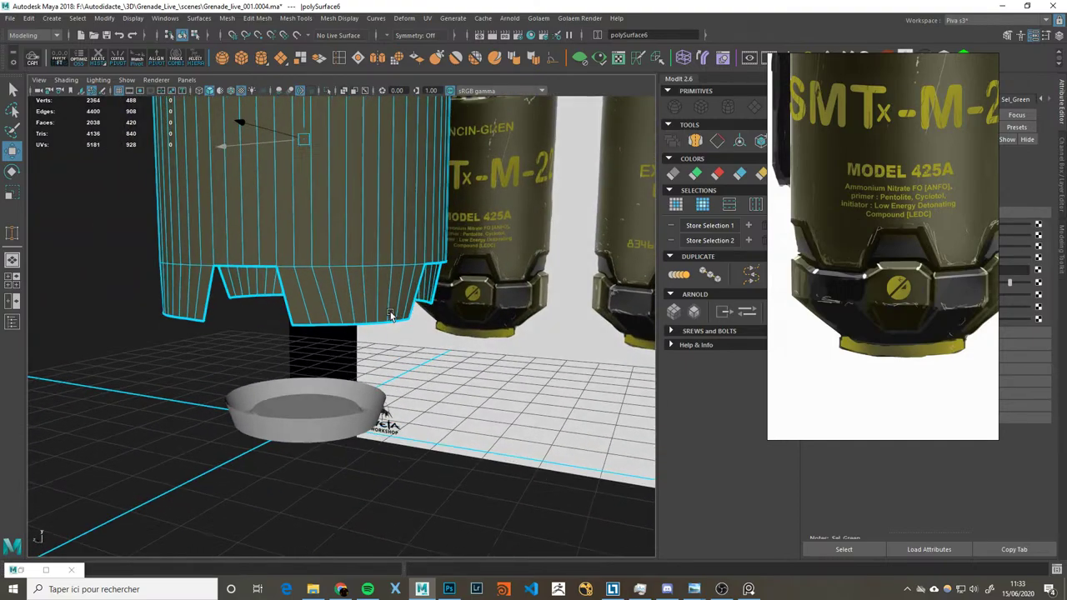
scroll(427, 315, up, 3)
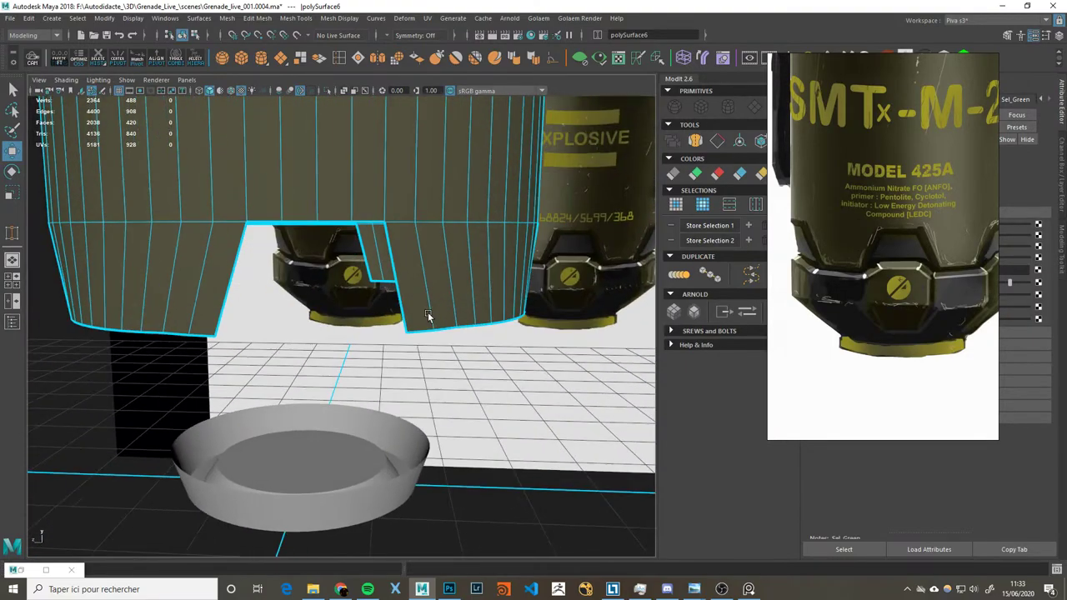
Step: Undo the recent skirt edits to restore the earlier notch geometry
key(ctrl+z)
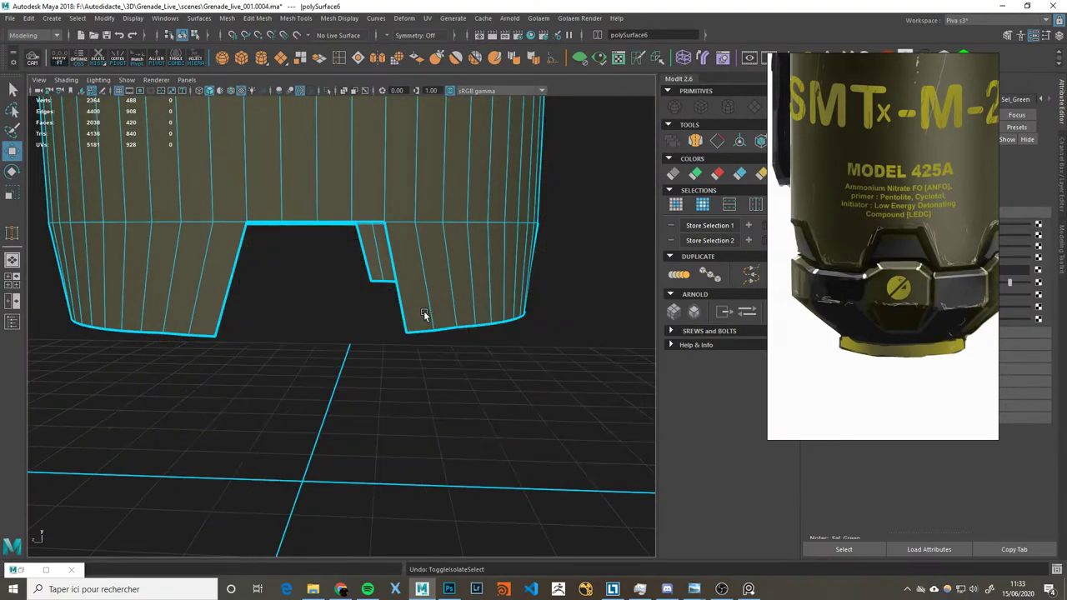
key(ctrl+z)
key(ctrl+z)
key(ctrl+z)
key(ctrl+z)
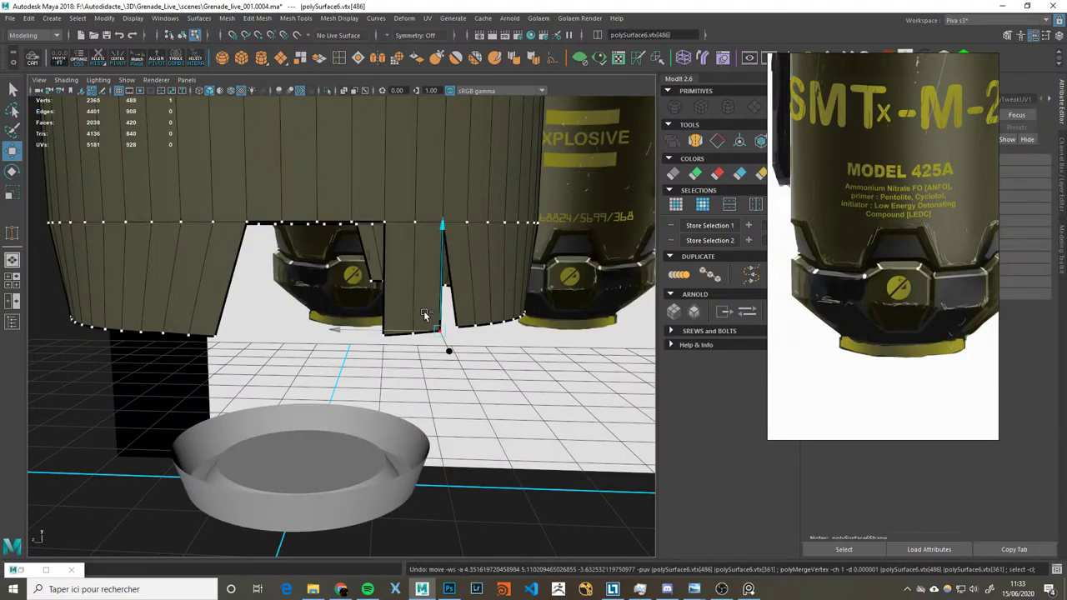
key(ctrl+z)
key(ctrl+z)
key(ctrl+z)
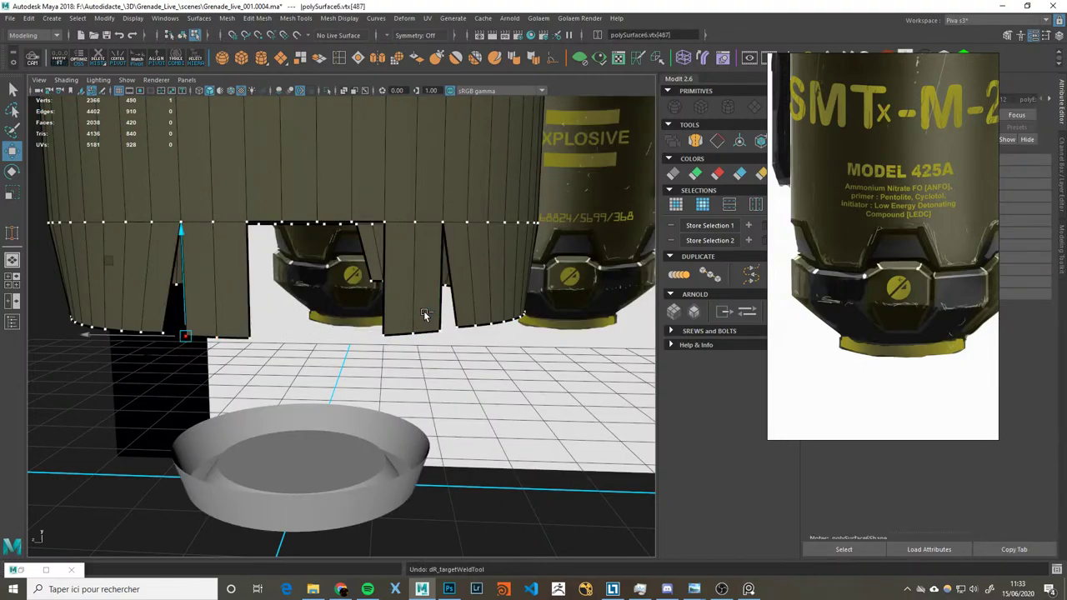
key(ctrl+z)
key(ctrl+z)
key(ctrl+z)
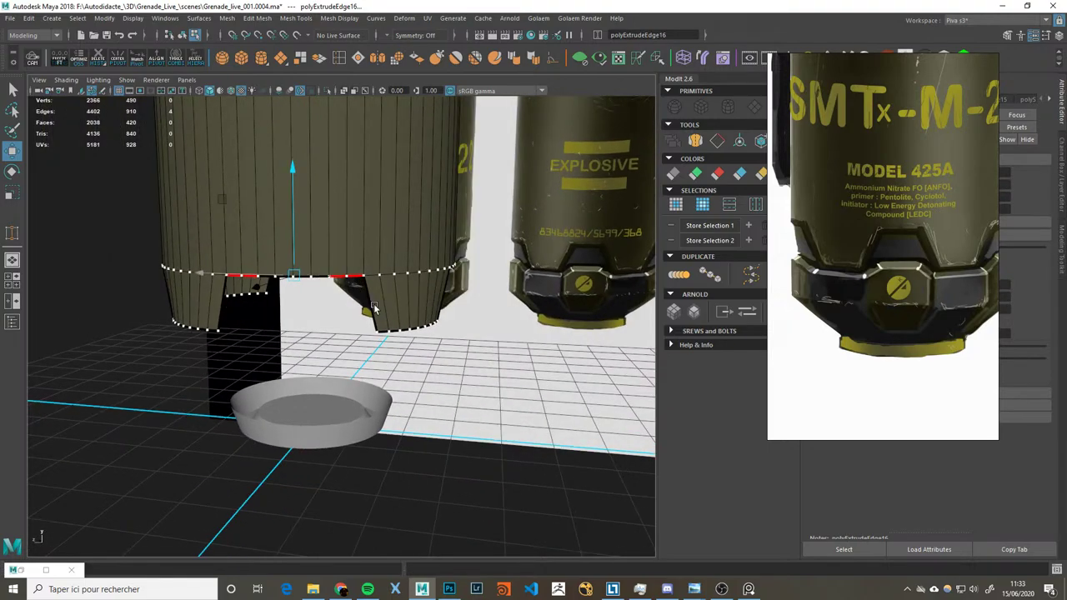
key(ctrl+z)
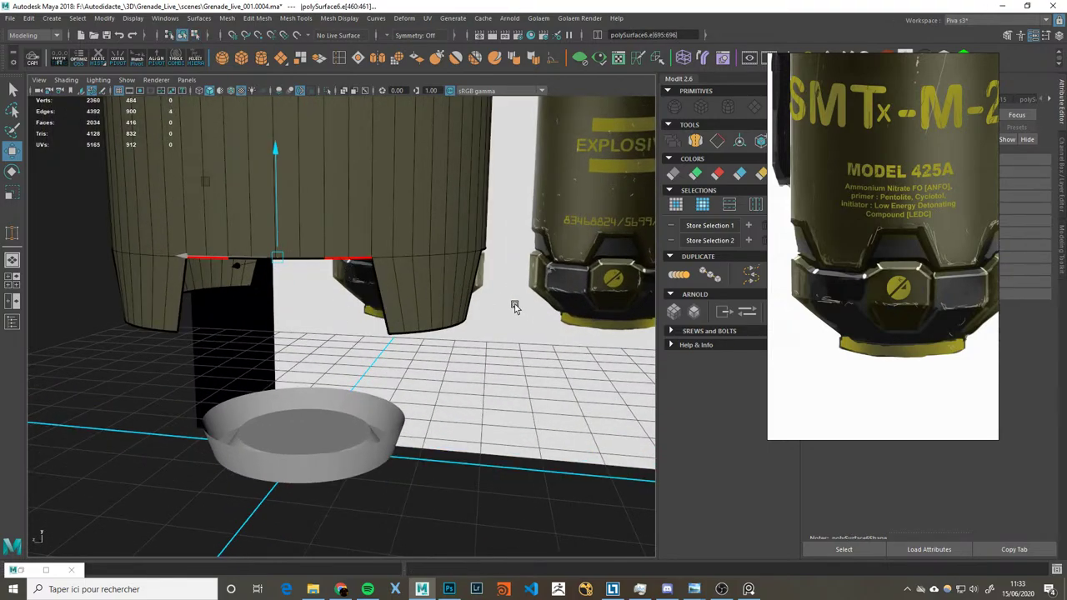
key(ctrl+z)
Step: Recover the full run of notch-top edges and extrude them
double_click(304, 178)
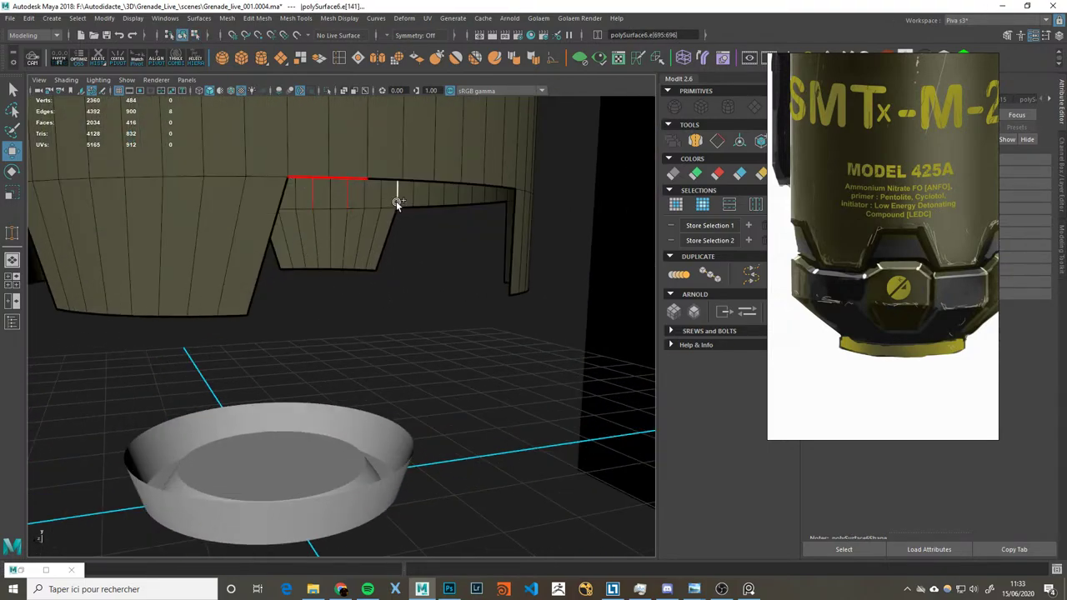
key(ctrl+z)
key(ctrl+z)
key(ctrl+z)
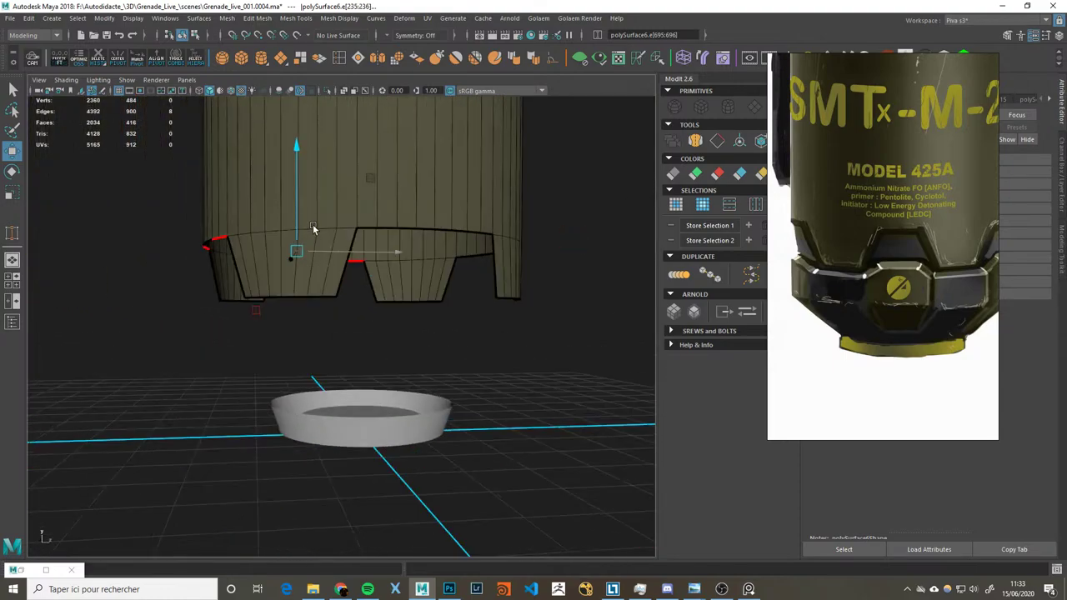
key(ctrl+z)
key(ctrl+z)
key(ctrl+z)
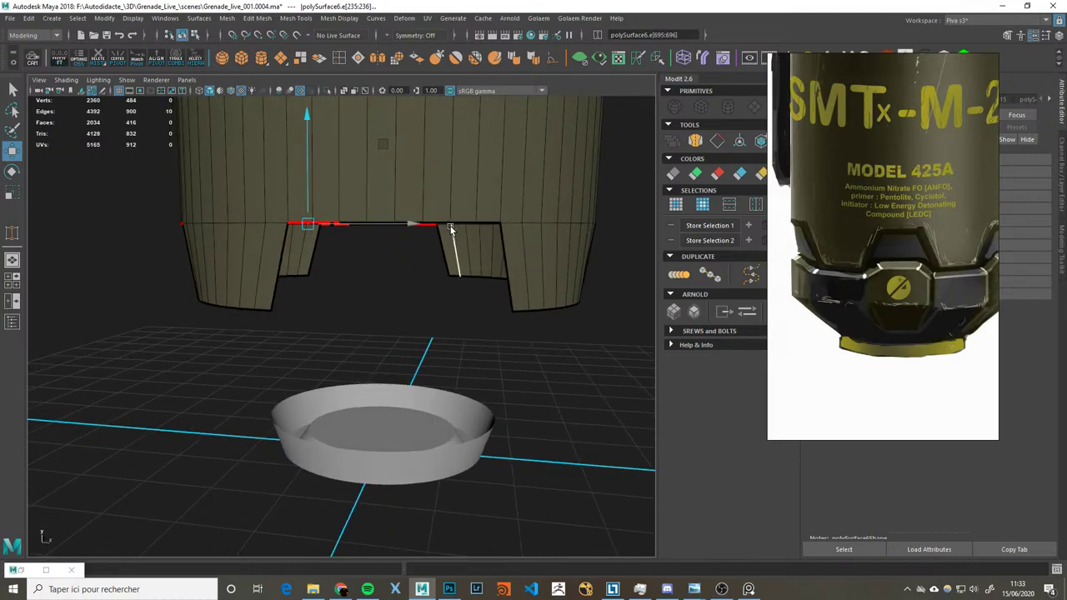
key(ctrl+z)
key(ctrl+z)
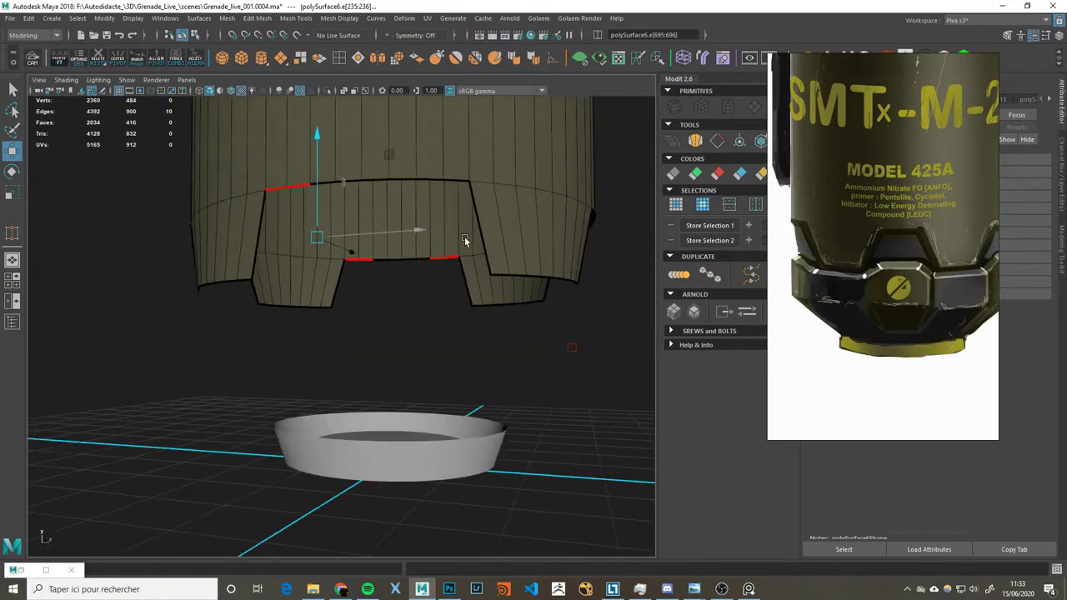
key(ctrl+z)
key(ctrl+z)
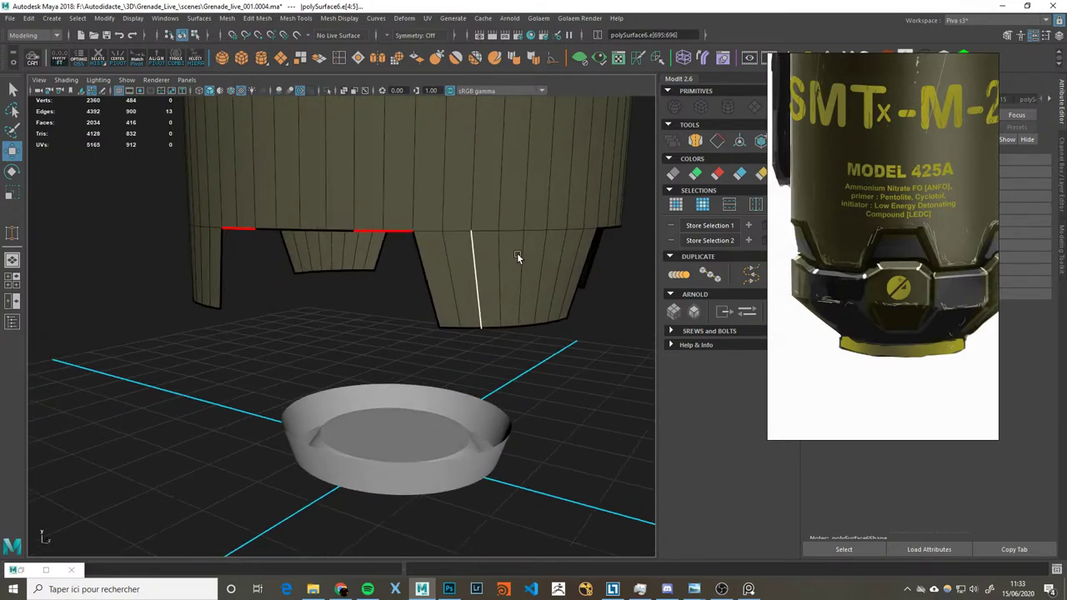
key(ctrl+z)
key(ctrl+z)
key(ctrl+z)
key(ctrl+z)
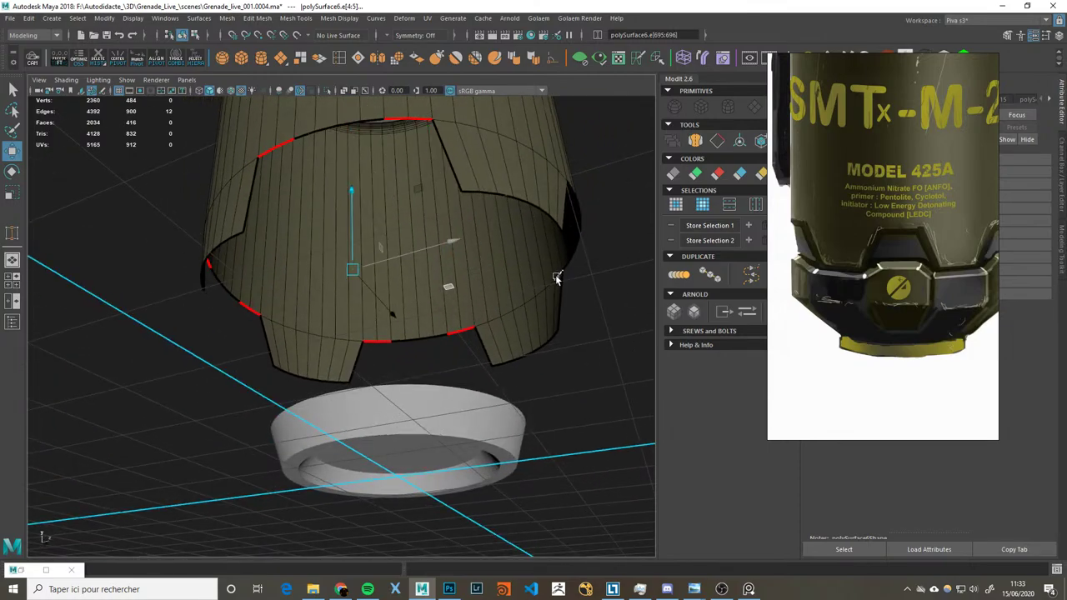
key(ctrl+z)
key(ctrl+z)
key(ctrl+z)
key(ctrl+z)
key(ctrl+z)
key(ctrl+z)
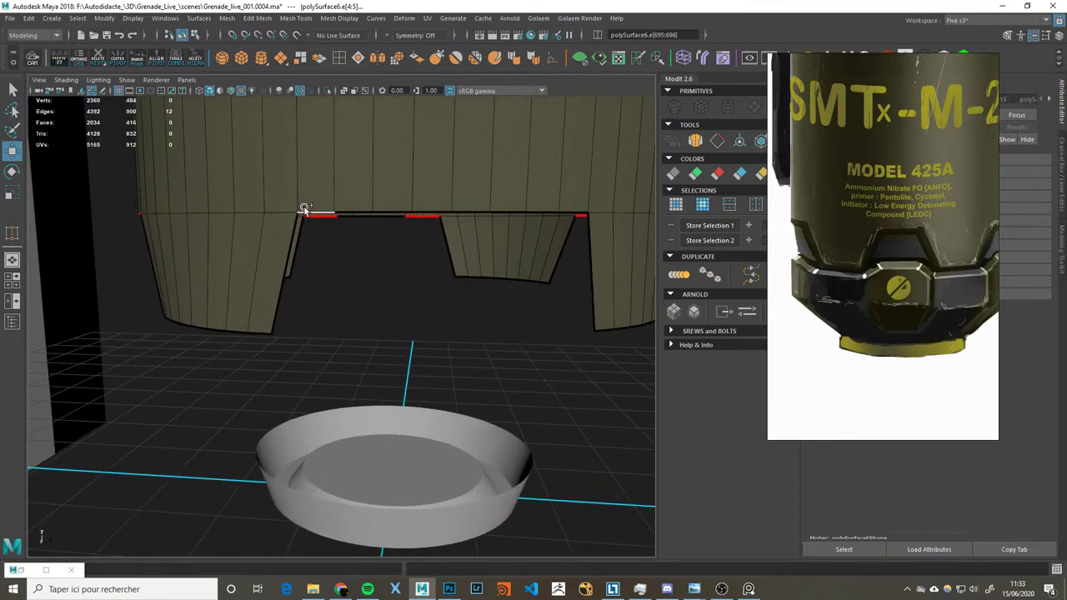
key(ctrl+z)
key(ctrl+z)
key(ctrl+z)
key(ctrl+z)
key(ctrl+z)
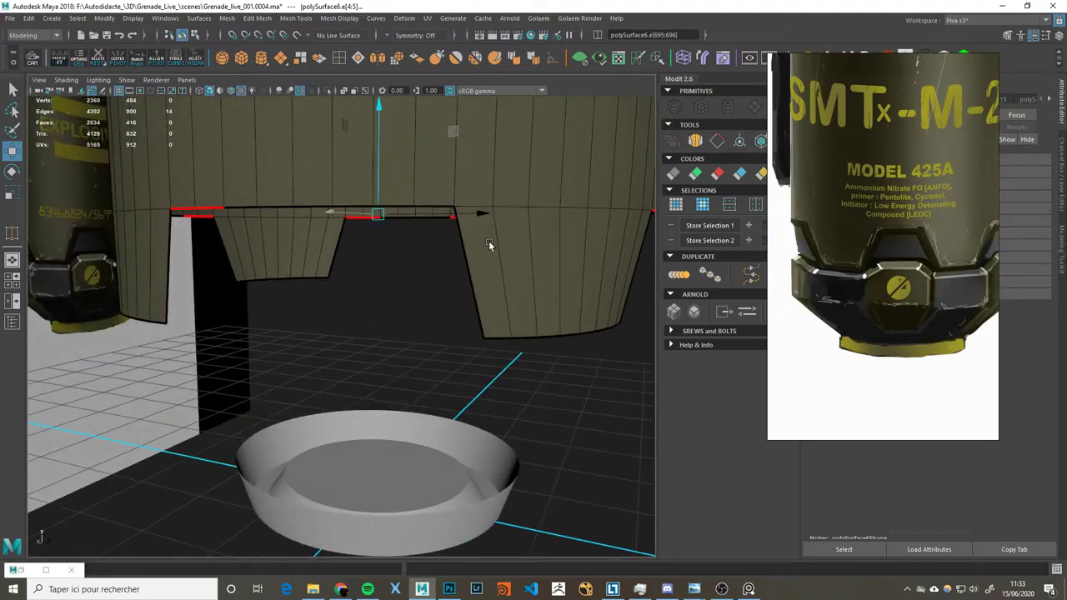
key(ctrl+z)
key(ctrl+z)
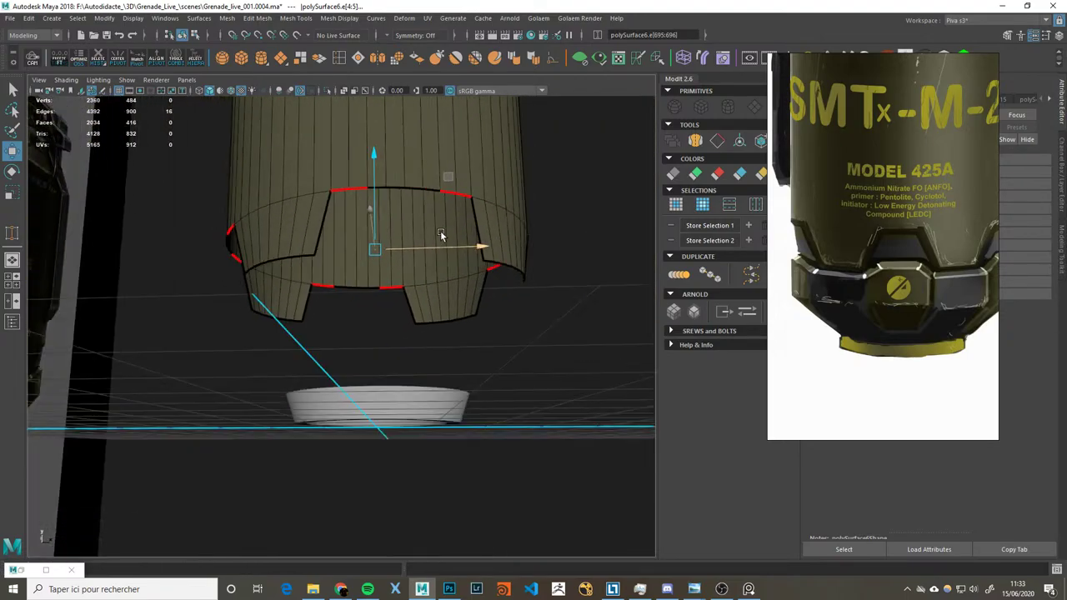
key(ctrl+z)
key(ctrl+z)
key(ctrl+z)
key(ctrl+z)
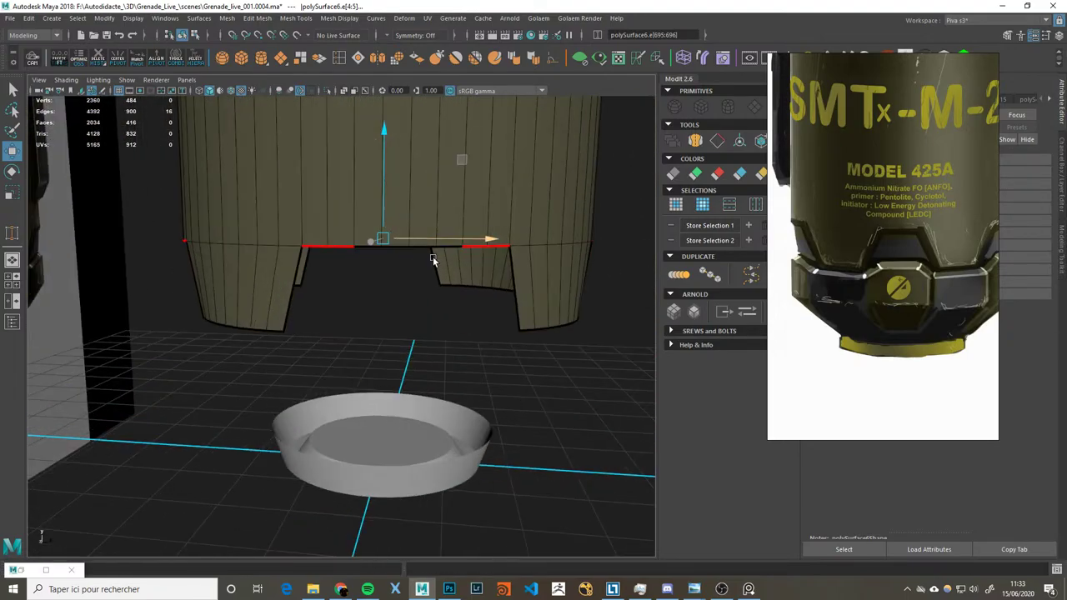
key(ctrl+e)
Step: Give the extrusion a small thickness and pull the new edges down into the notches
drag(564, 348, 562, 343)
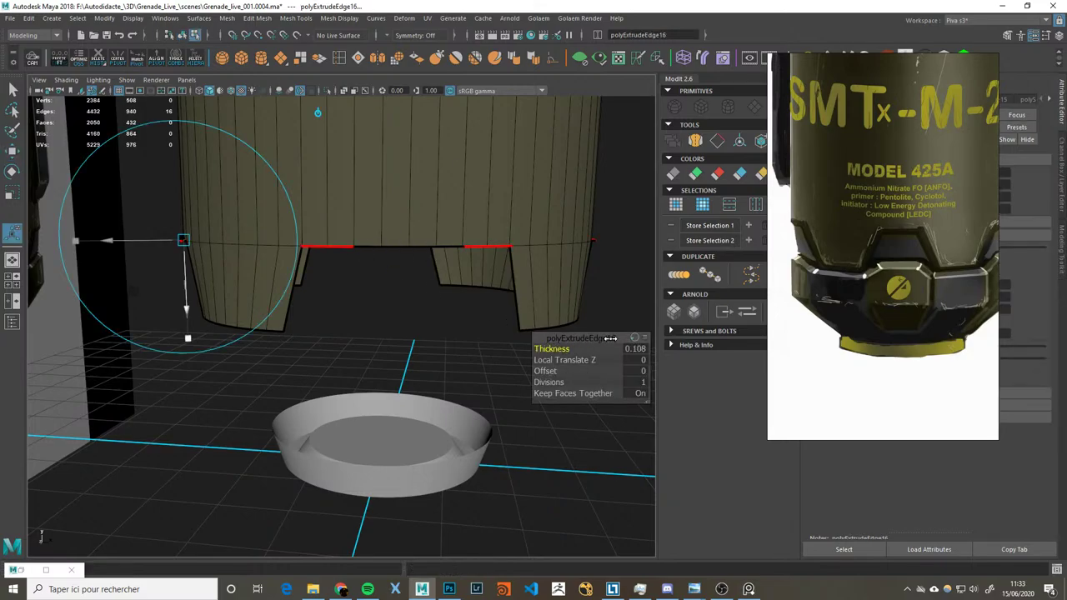
key(w)
drag(390, 191, 384, 255)
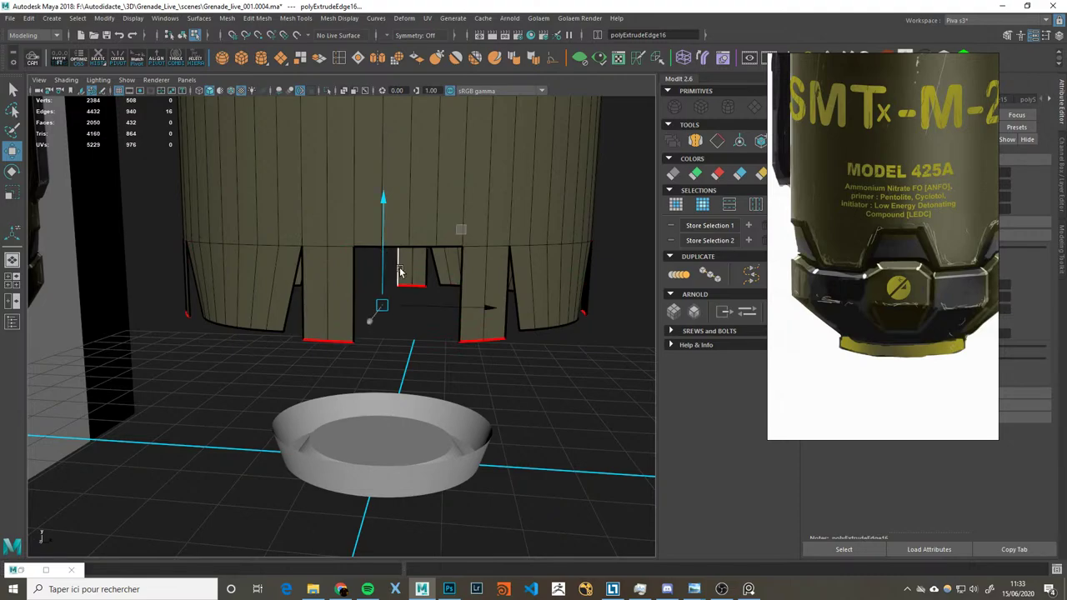
Step: Orbit closer to inspect the new flaps and pick a flap-bottom vertex
alt+drag(384, 255, 393, 193)
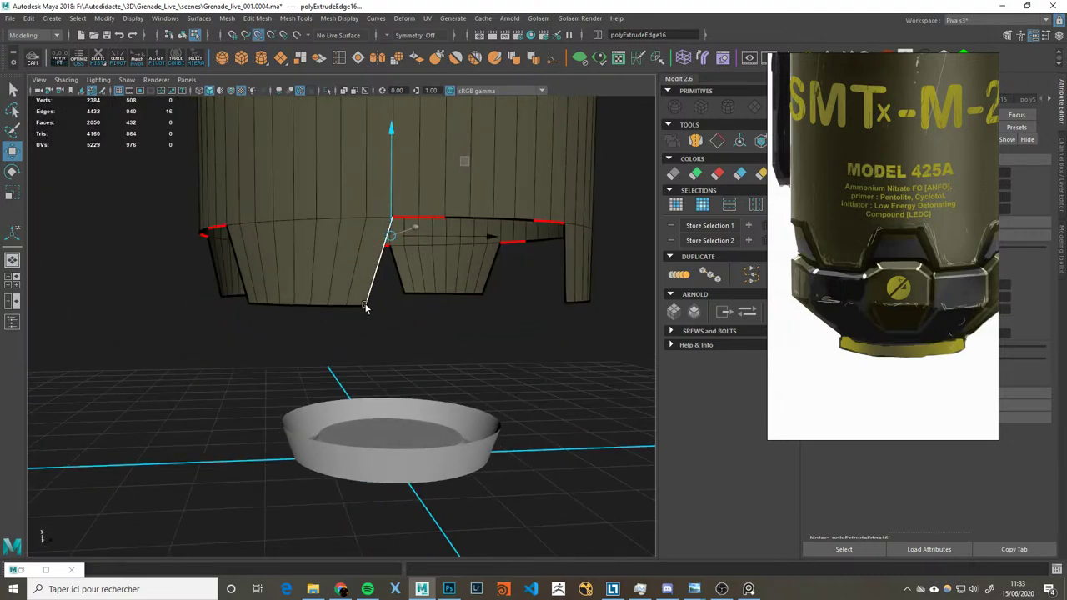
alt+drag(424, 310, 410, 326)
key(F9)
click(412, 298)
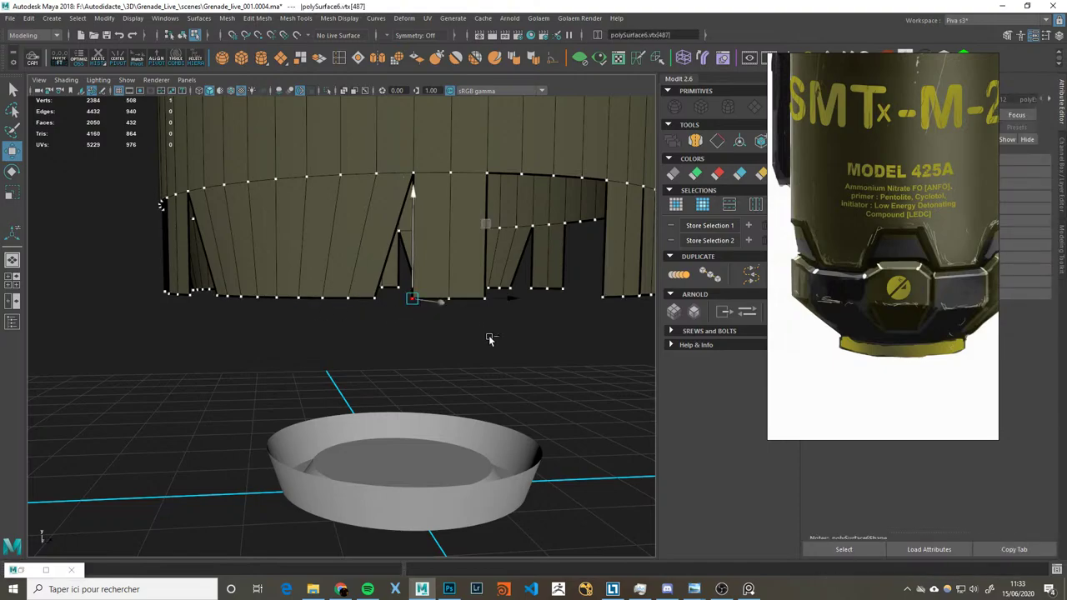
Step: Weld a flap-bottom vertex into its neighbour and slide another along the bottom edge
key(y)
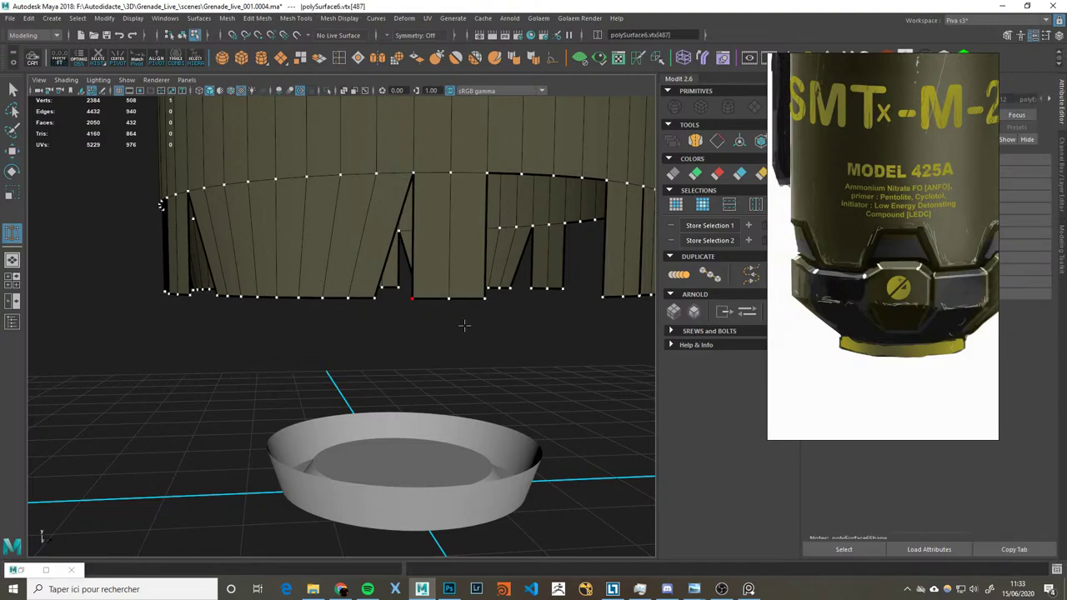
drag(413, 300, 449, 297)
key(q)
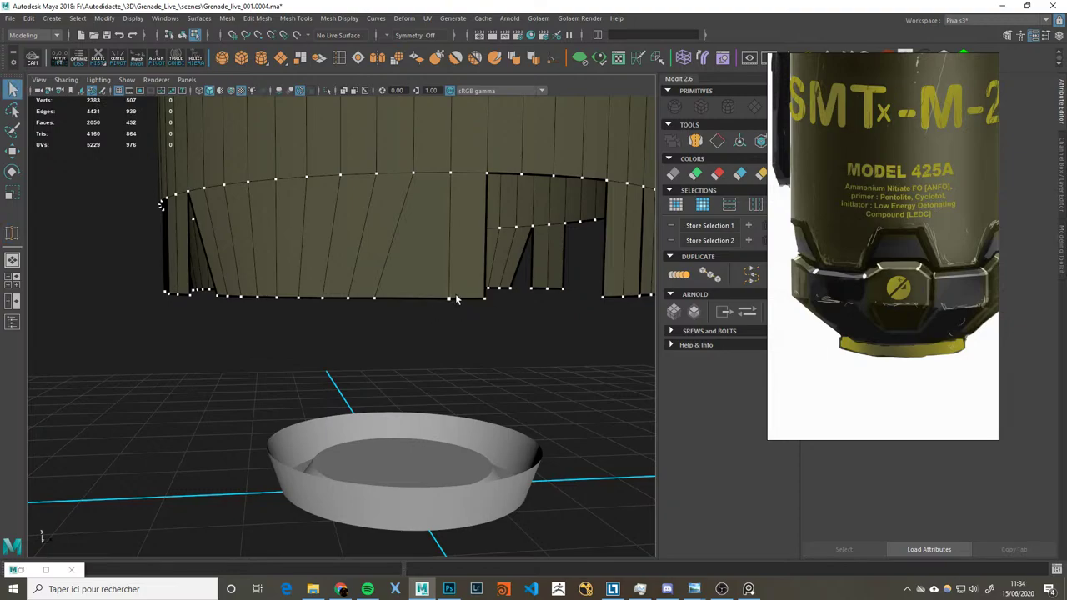
click(450, 298)
key(y)
key(w)
click(467, 304)
click(405, 297)
click(485, 298)
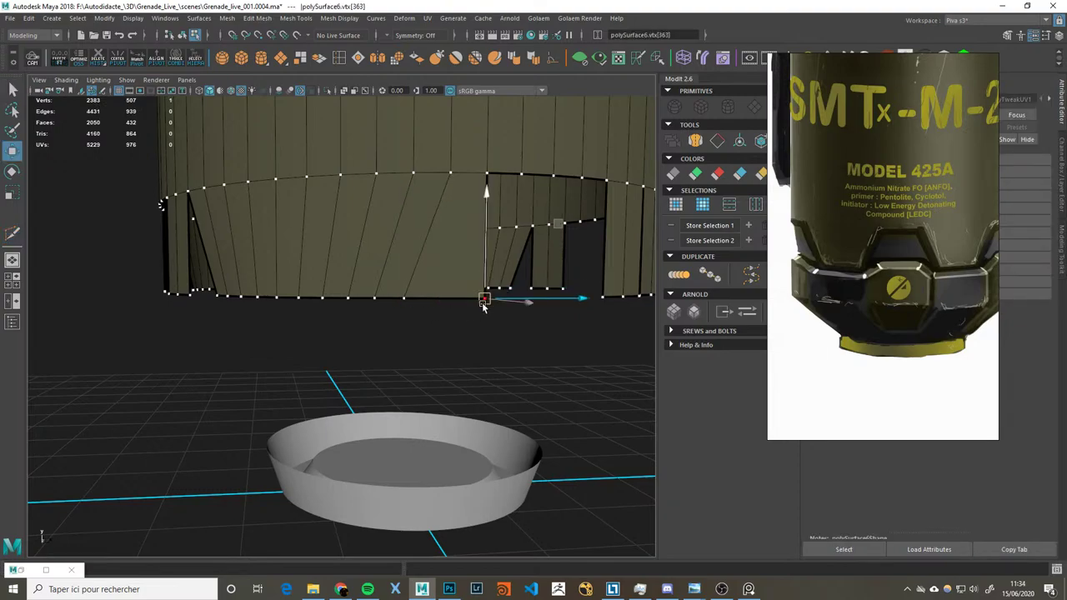
ctrl+shift+middle_drag(483, 305, 497, 306)
Step: Weld the stray flap-bottom vertex onto its bottom-edge neighbour
mouse_move(490, 308)
alt+mouse_down()
mouse_move(504, 310)
mouse_move(410, 300)
mouse_move(425, 286)
alt+mouse_up()
click(423, 286)
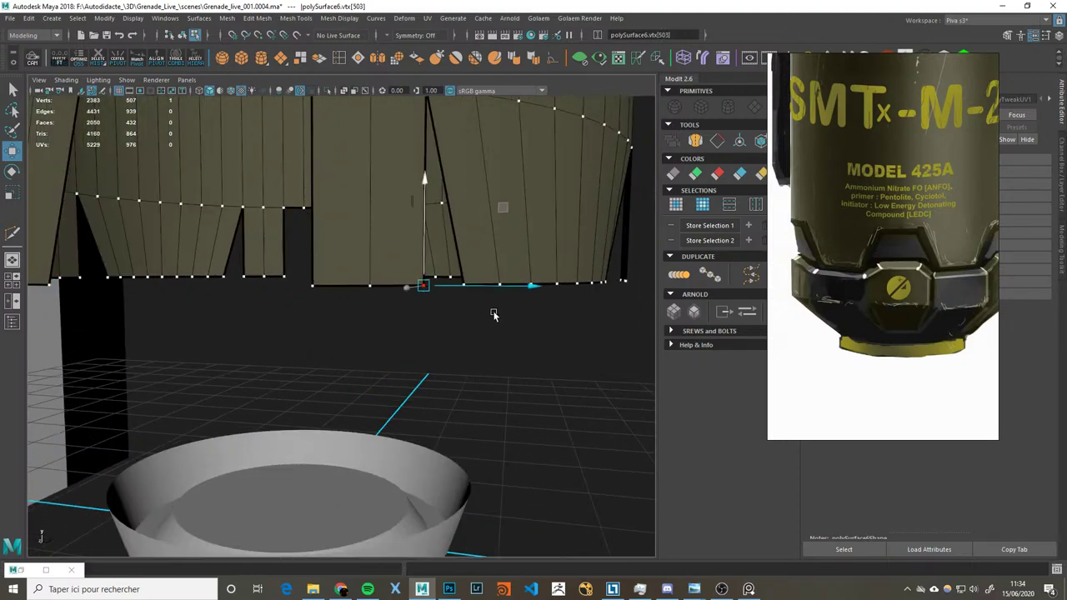
key(y)
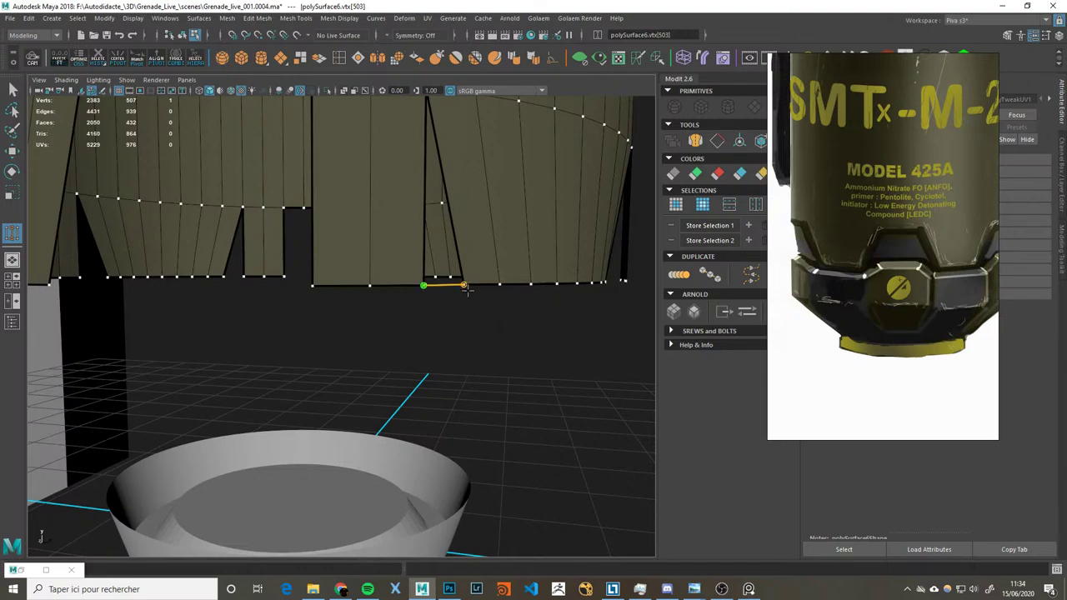
drag(467, 288, 464, 286)
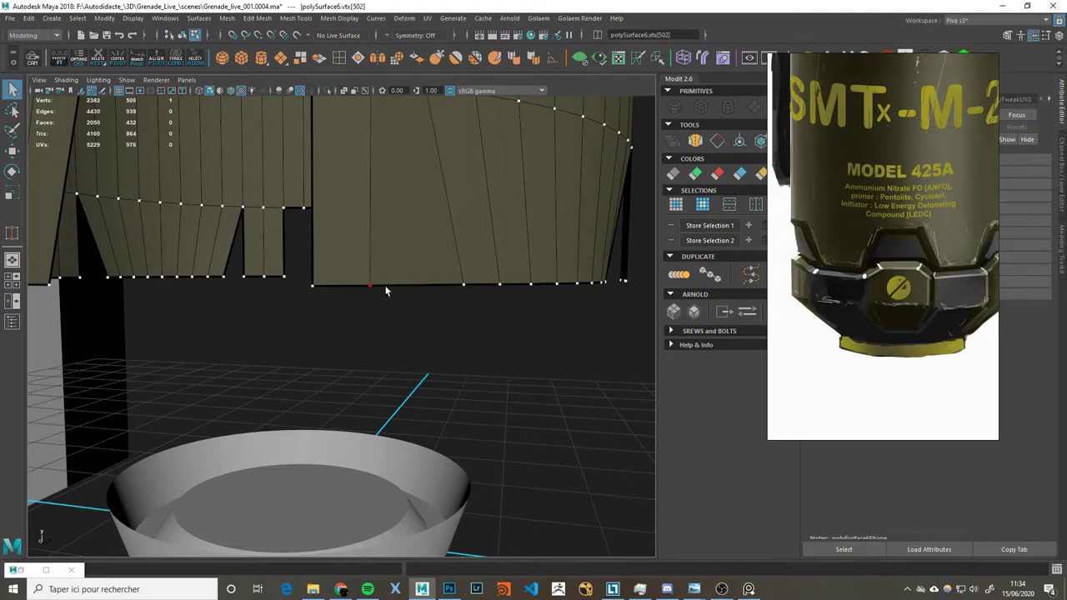
key(y)
alt+drag(381, 285, 403, 299)
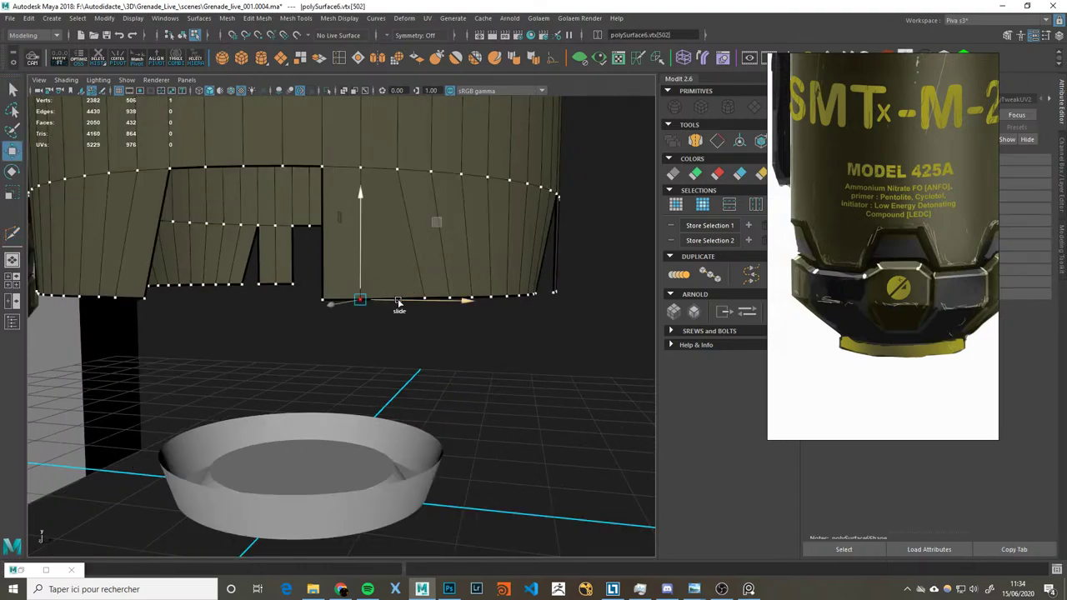
Step: Weld the stray vertex onto the flap corner
click(400, 300)
mouse_move(392, 305)
alt+mouse_down()
mouse_move(478, 372)
mouse_move(392, 329)
alt+mouse_up()
scroll(477, 372, up, 3)
click(347, 310)
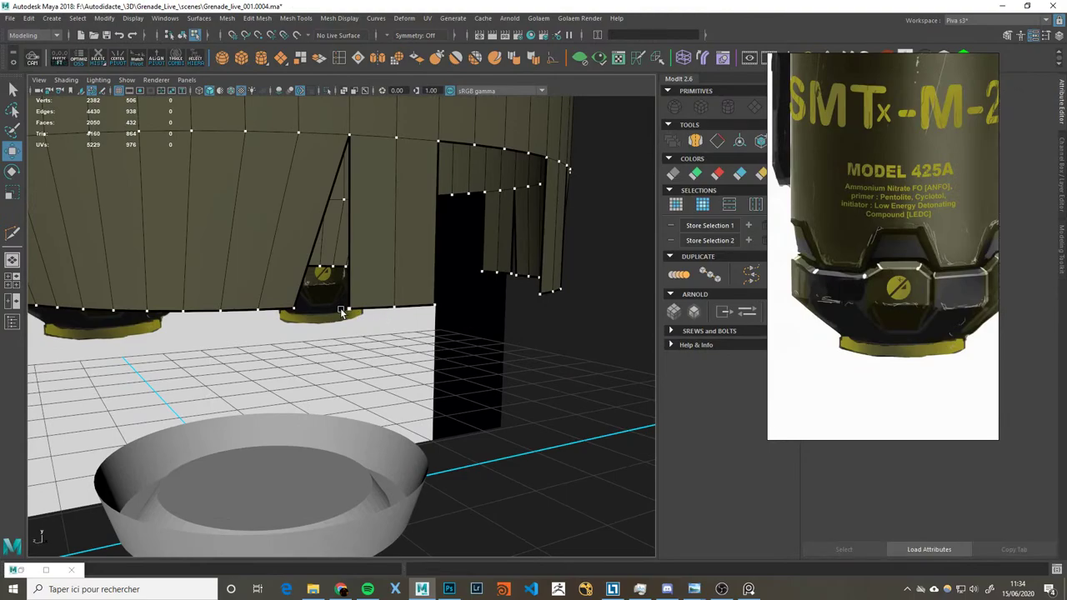
key(y)
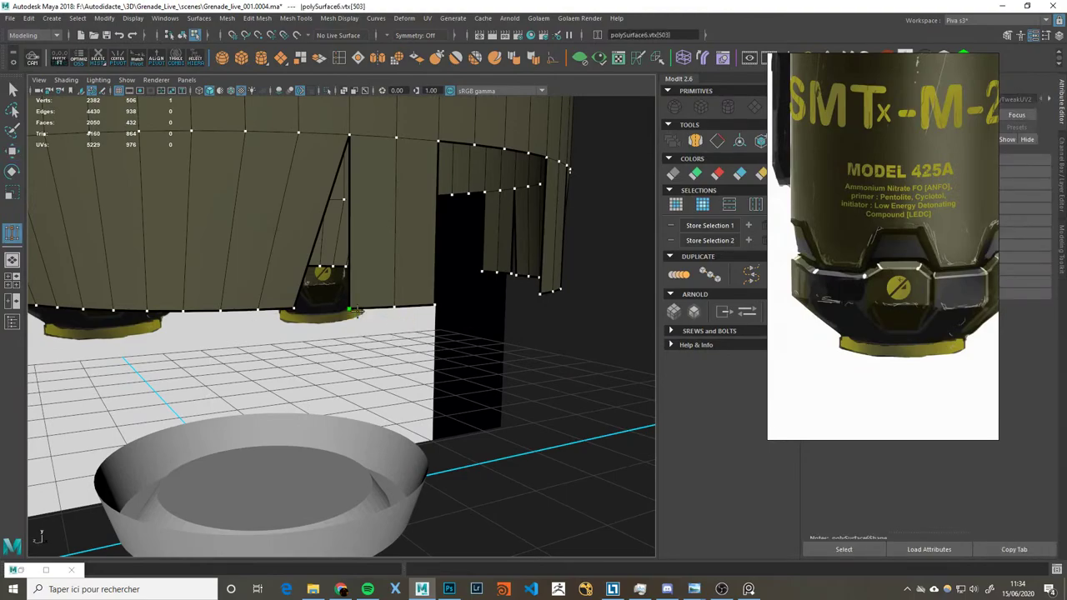
click(314, 313)
drag(349, 310, 348, 311)
key(q)
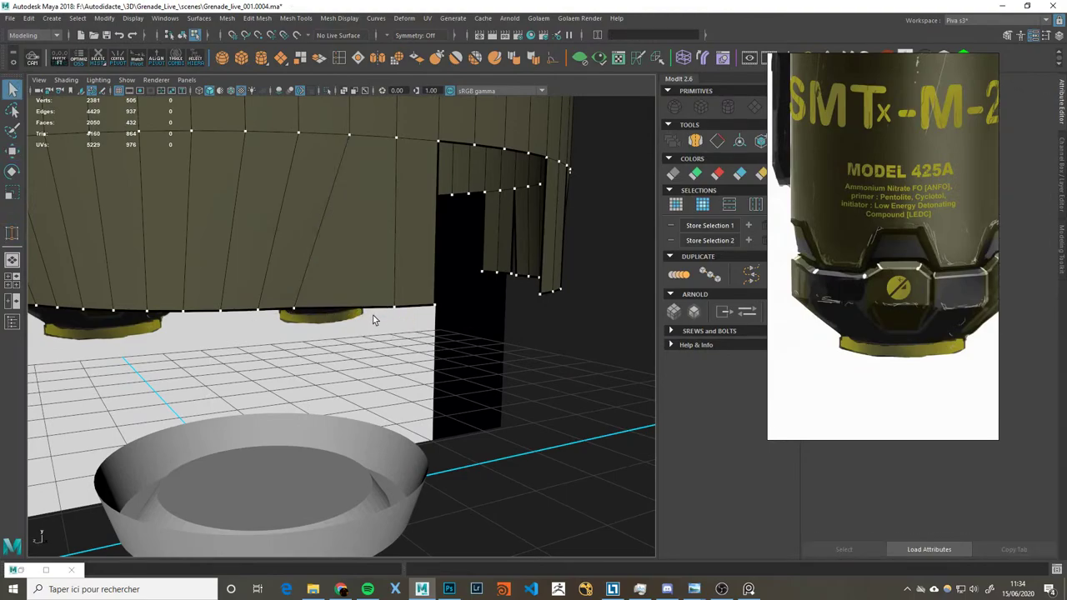
Step: Slide a bottom-edge vertex left and weld it to close the triangular gap
click(393, 307)
key(w)
shift+middle_drag(419, 311, 337, 314)
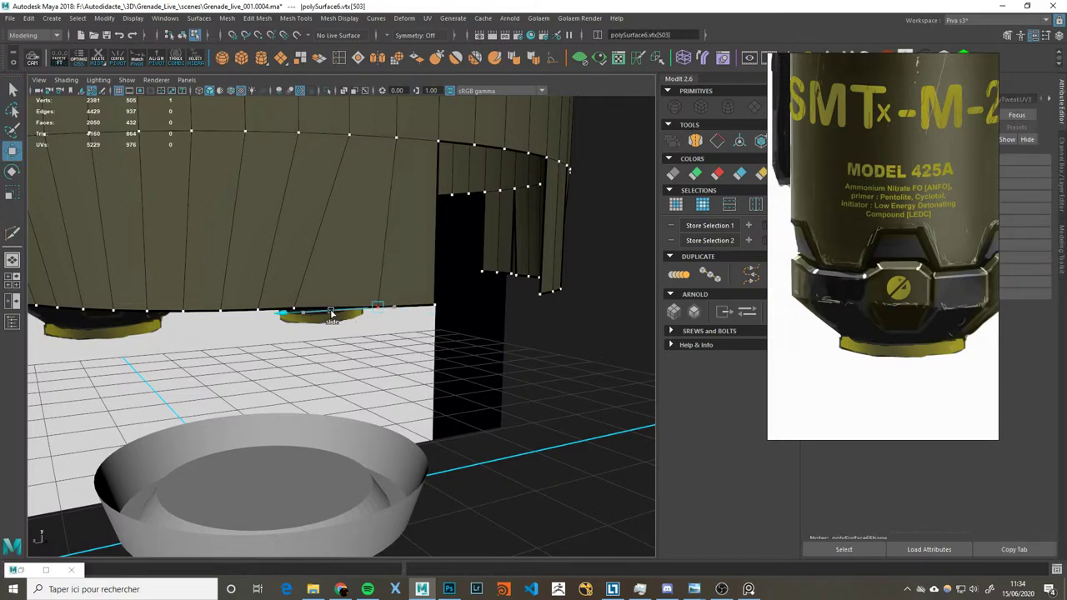
click(406, 309)
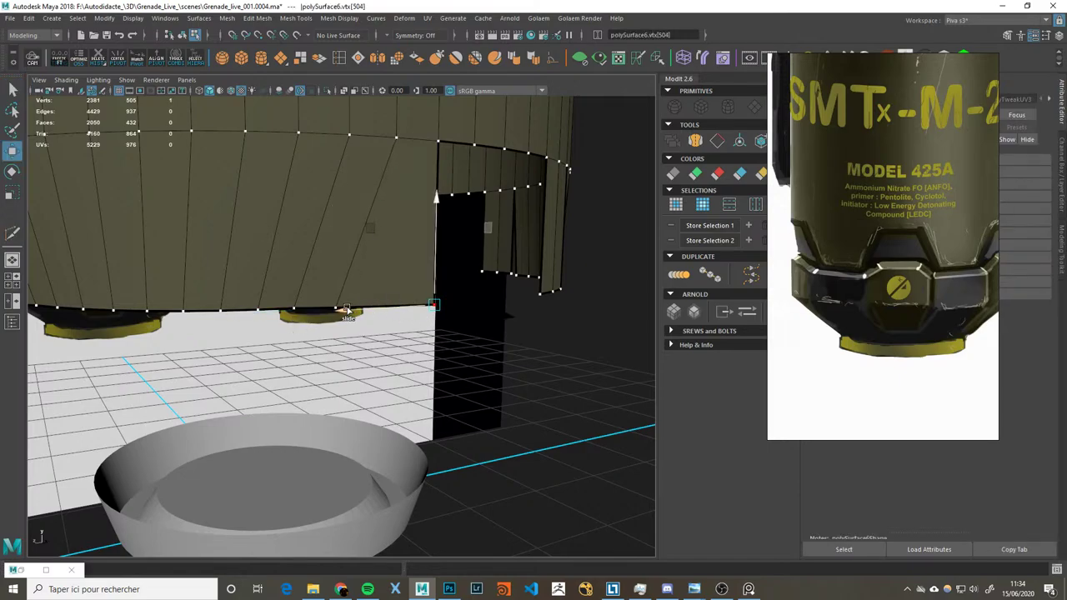
alt+drag(419, 309, 336, 319)
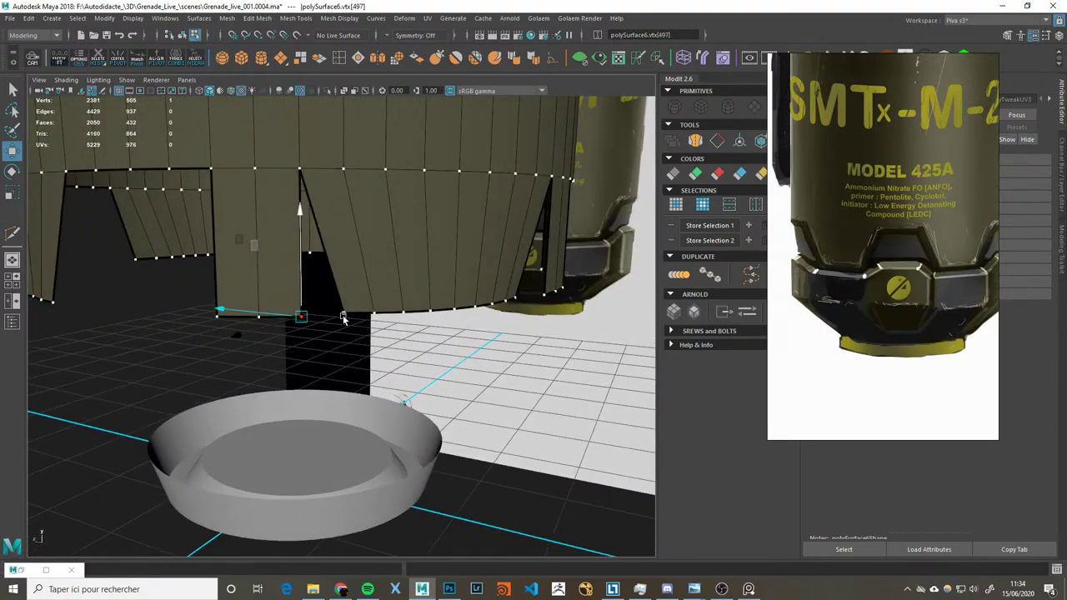
key(y)
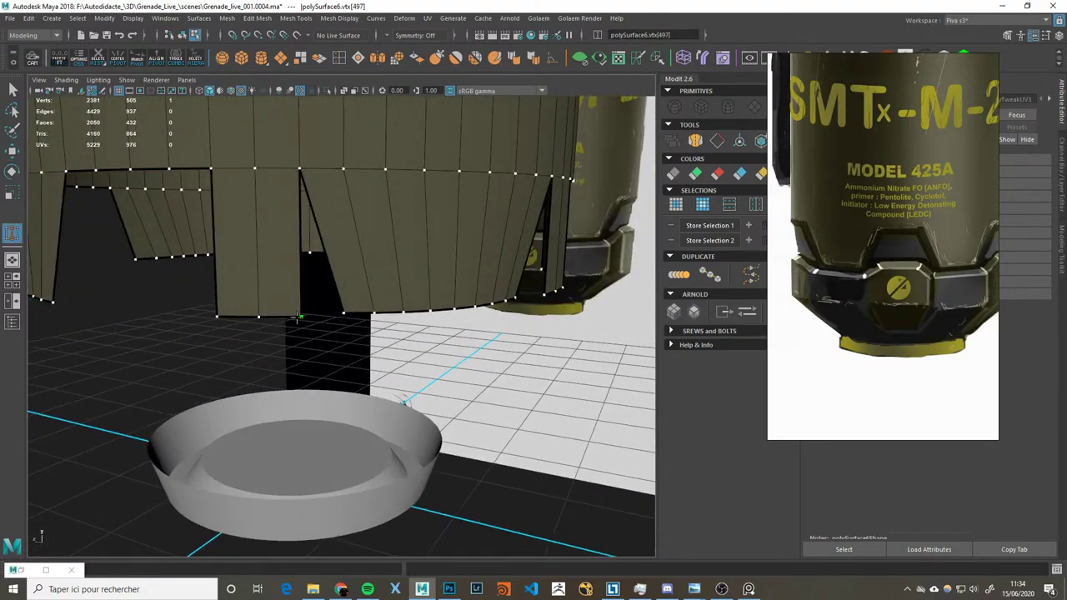
drag(344, 317, 342, 316)
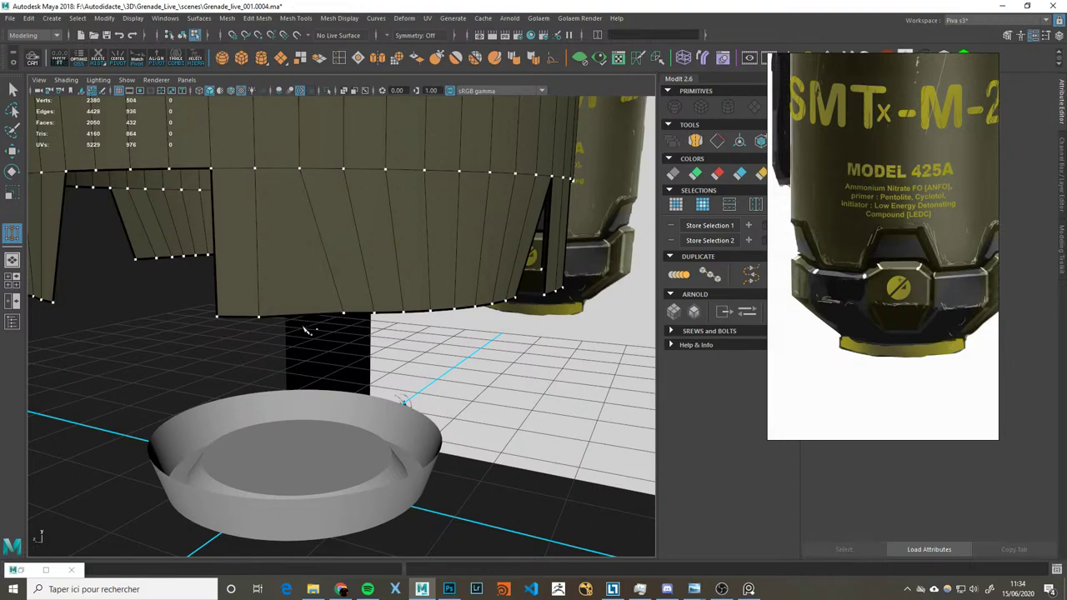
Step: Slide the last bottom-edge vertex onto its neighbour, then select the whole band mesh
key(w)
click(259, 317)
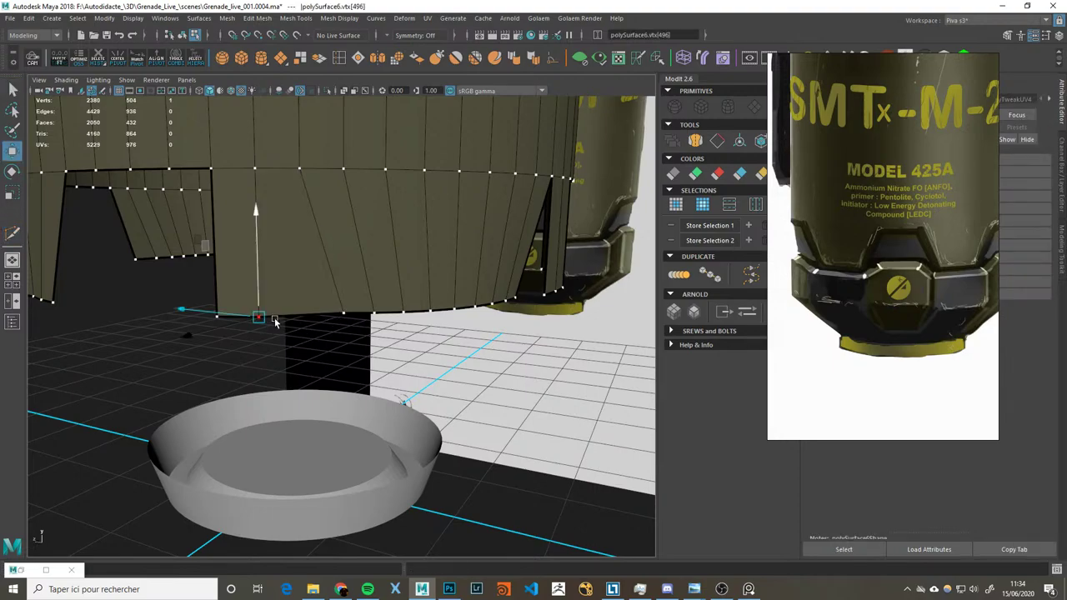
middle_drag(220, 324, 215, 315)
scroll(218, 310, down, 3)
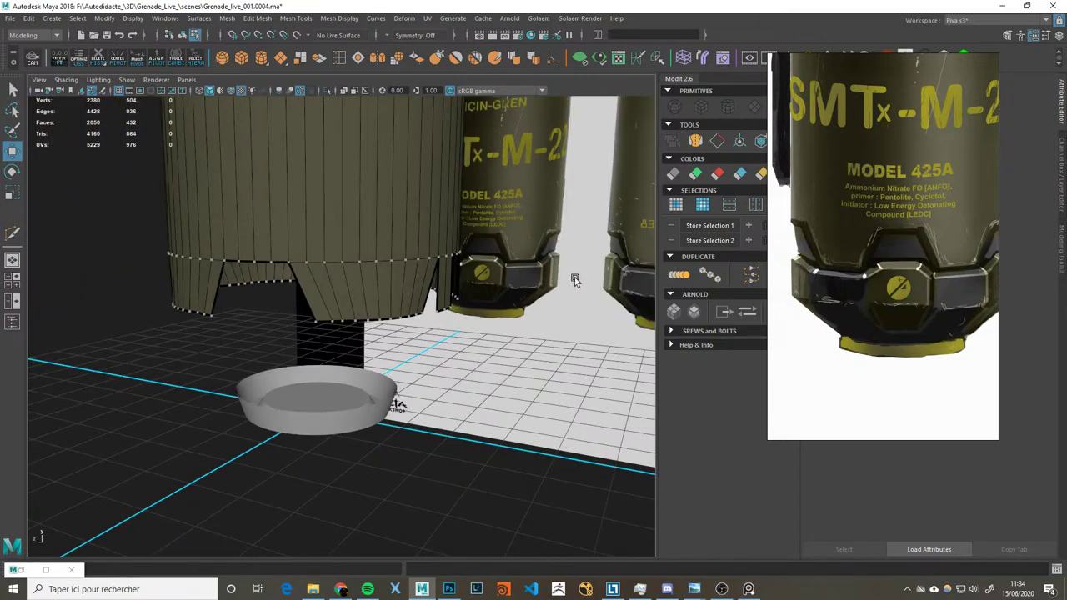
key(F8)
mouse_move(500, 251)
alt+mouse_down()
mouse_move(481, 275)
mouse_move(579, 273)
mouse_move(489, 120)
alt+mouse_up()
click(489, 120)
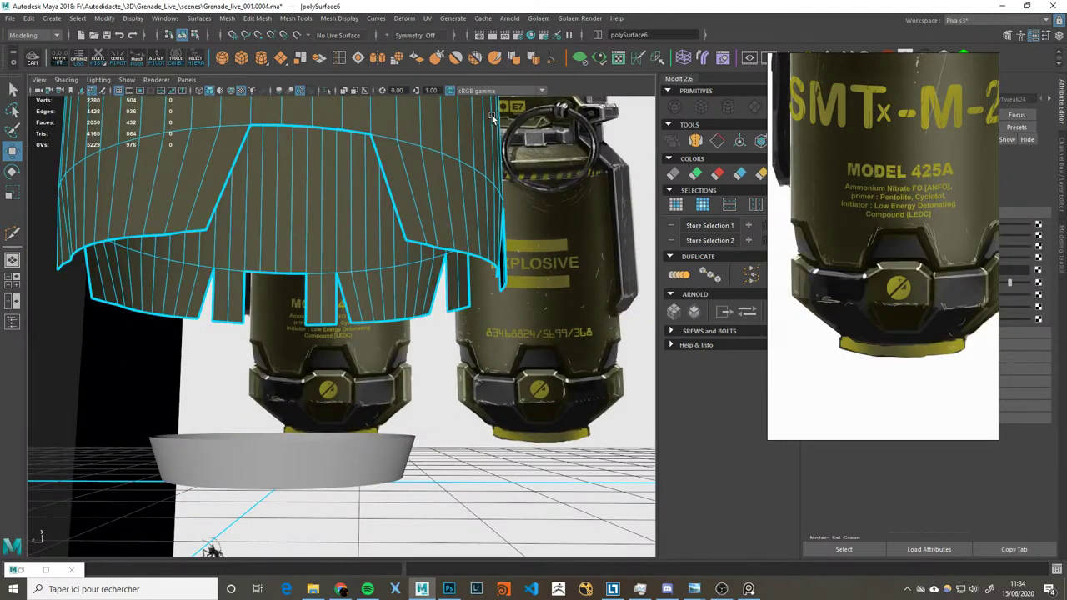
Step: Soften the band mesh's edges with a 45-degree normal angle
click(514, 59)
click(154, 364)
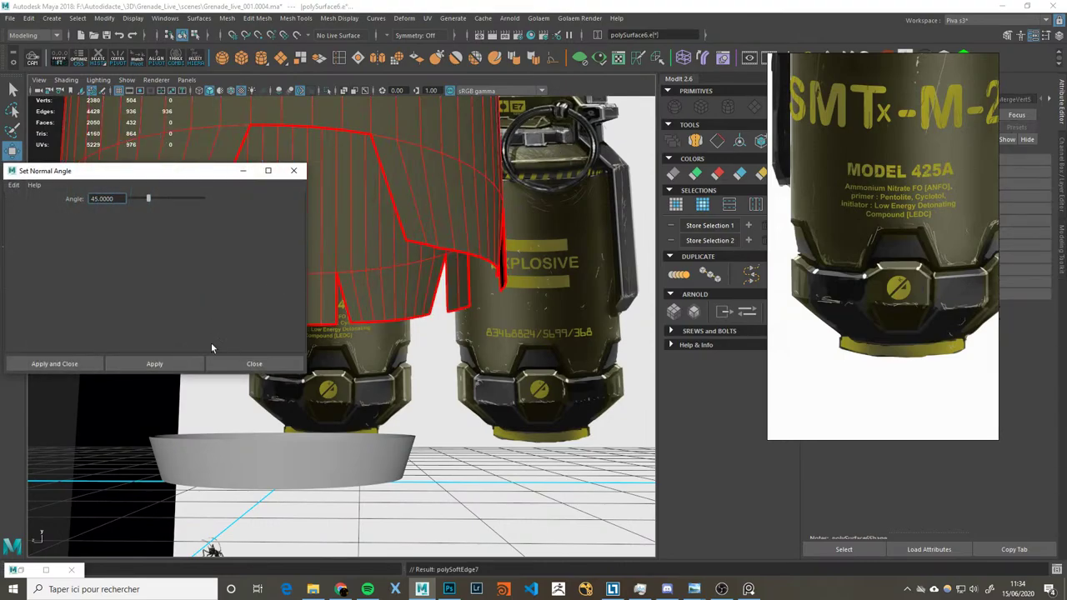
click(531, 321)
alt+drag(531, 321, 493, 345)
click(385, 285)
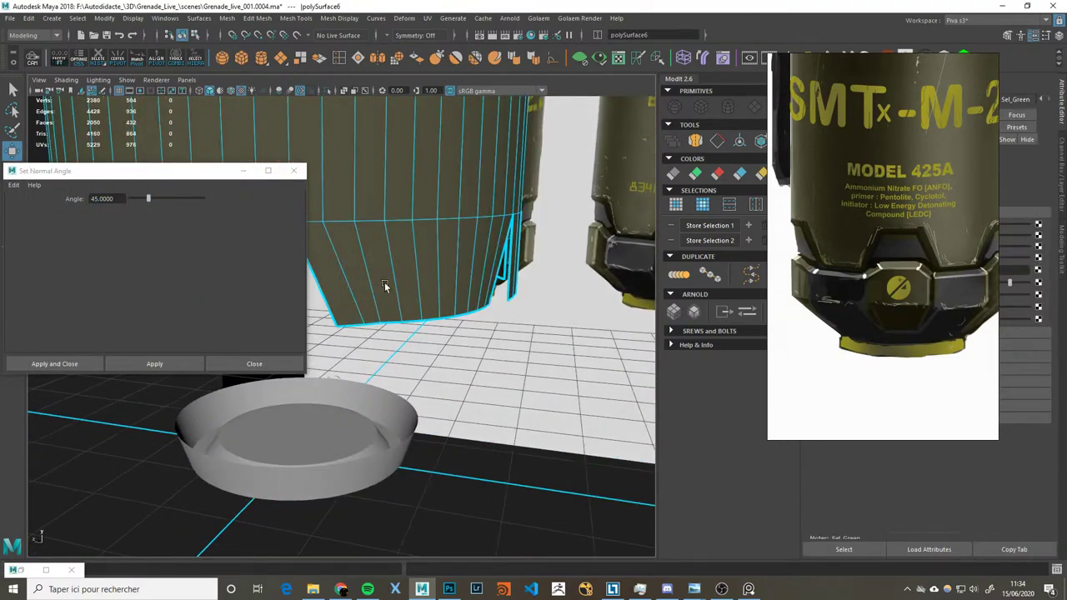
click(241, 172)
click(572, 281)
mouse_move(572, 281)
alt+mouse_down()
mouse_move(580, 255)
mouse_move(618, 273)
mouse_move(565, 286)
mouse_move(404, 273)
mouse_move(433, 272)
mouse_move(455, 255)
mouse_move(498, 291)
mouse_move(608, 318)
mouse_move(506, 308)
alt+mouse_up()
click(459, 252)
Step: Detach the vertex at the flap's bottom edge to open a gap
right_drag(551, 310, 547, 321)
alt+drag(547, 321, 520, 313)
key(F9)
click(422, 434)
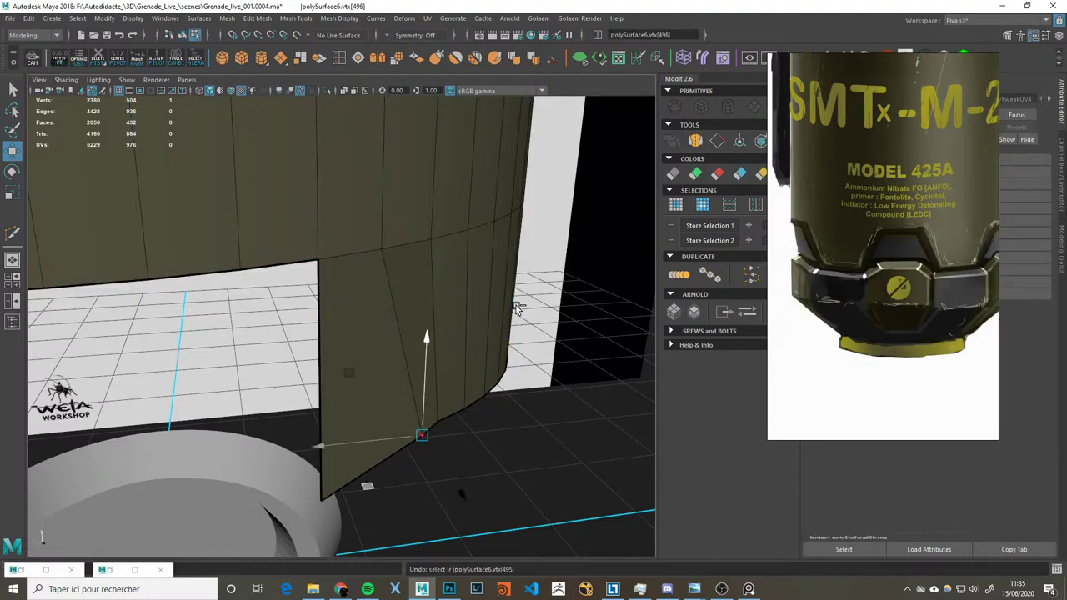
key(ctrl+shift+d)
mouse_move(511, 307)
alt+mouse_down()
mouse_move(527, 301)
mouse_move(483, 251)
mouse_move(477, 323)
mouse_move(458, 337)
alt+mouse_up()
Step: Pull the detached vertex away and move the flap's bottom corner vertices
alt+drag(375, 337, 388, 357)
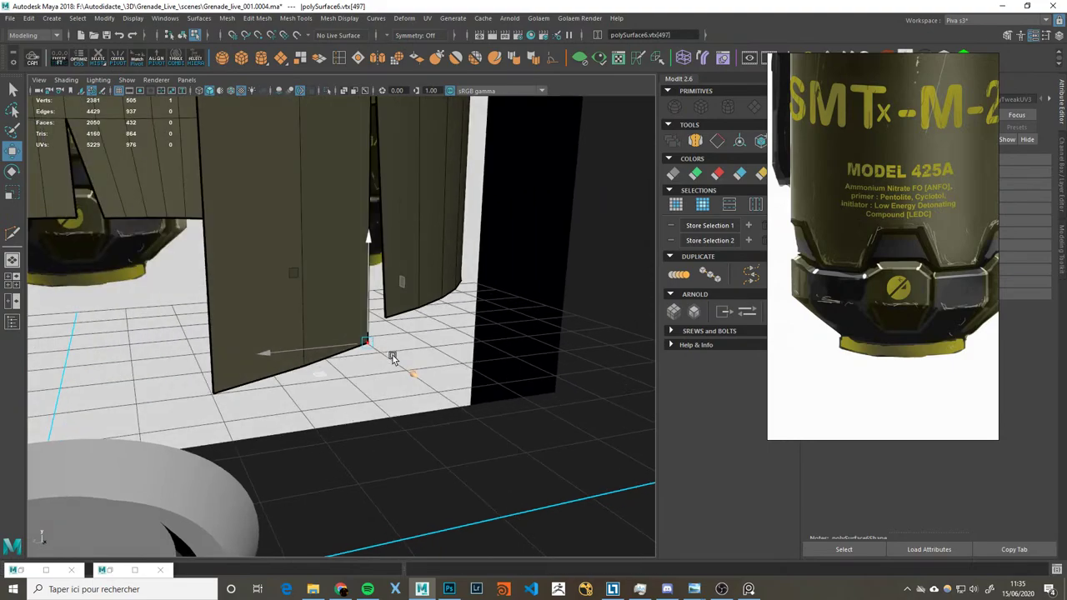
middle_drag(388, 341, 388, 360)
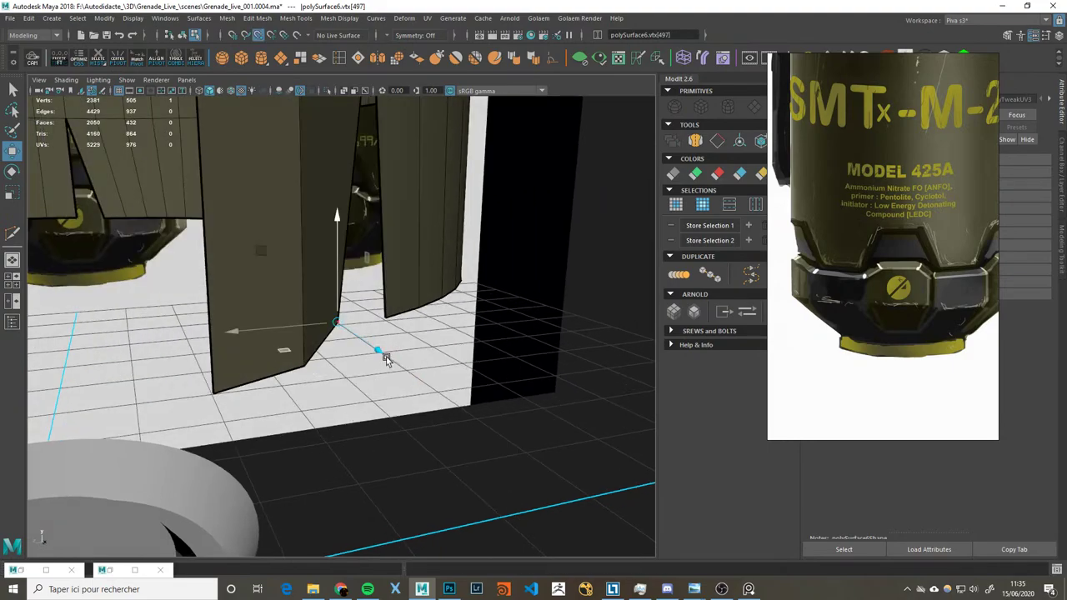
click(302, 365)
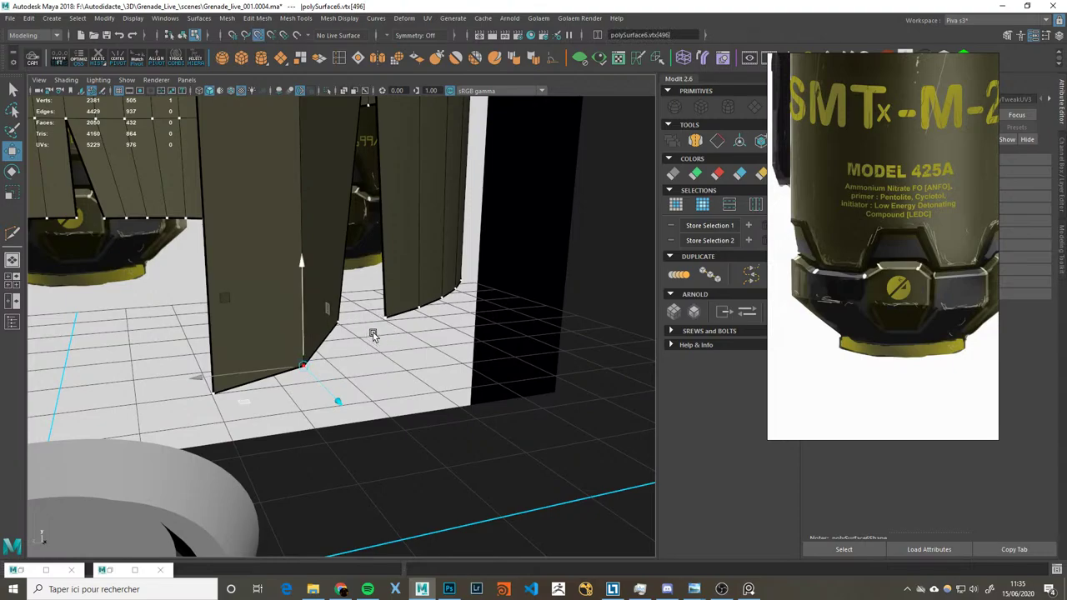
middle_drag(331, 333, 331, 324)
click(217, 385)
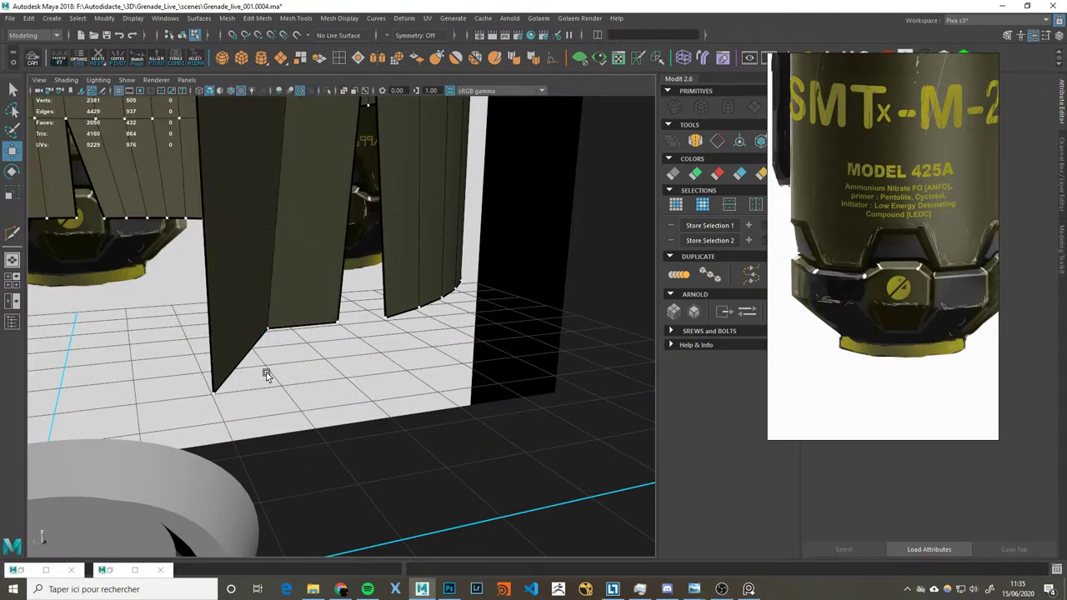
mouse_move(302, 338)
alt+mouse_down()
mouse_move(336, 327)
mouse_move(323, 340)
alt+mouse_up()
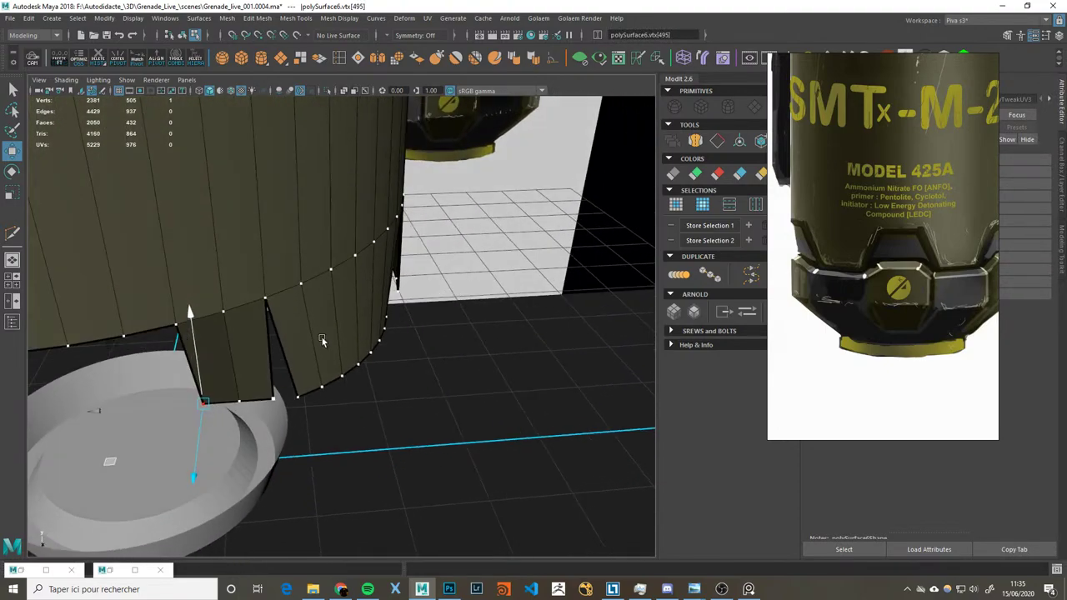
Step: Undo the vertex moves and the edge extrusion, returning to edges e[4:5] selected
key(ctrl+z)
key(ctrl+z)
key(ctrl+z)
key(ctrl+z)
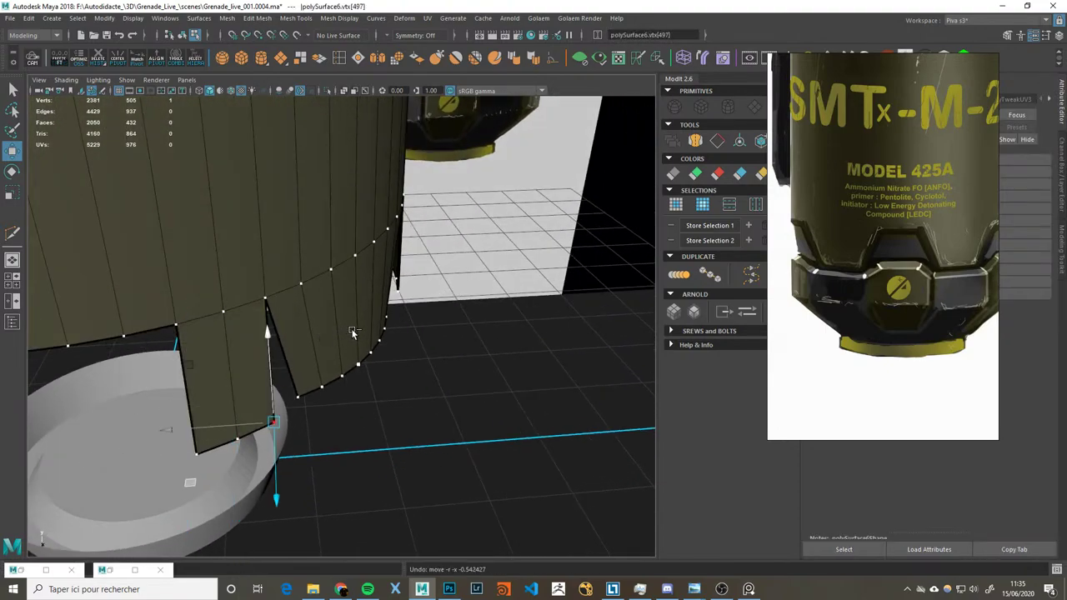
key(ctrl+z)
key(ctrl+z)
key(ctrl+z)
key(ctrl+z)
key(ctrl+z)
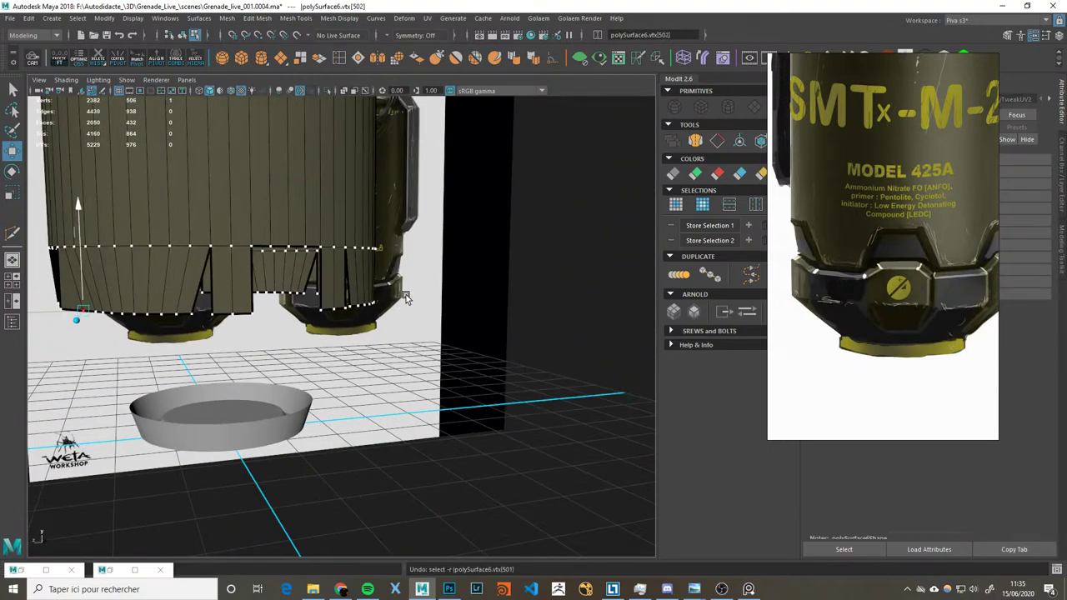
key(ctrl+z)
key(ctrl+z)
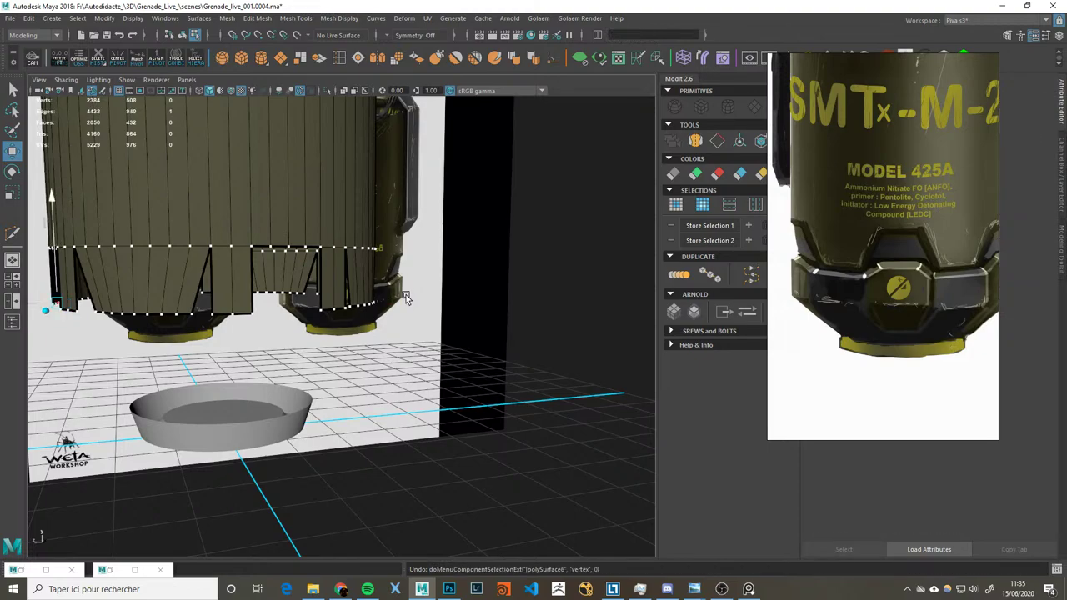
key(ctrl+z)
key(ctrl+z)
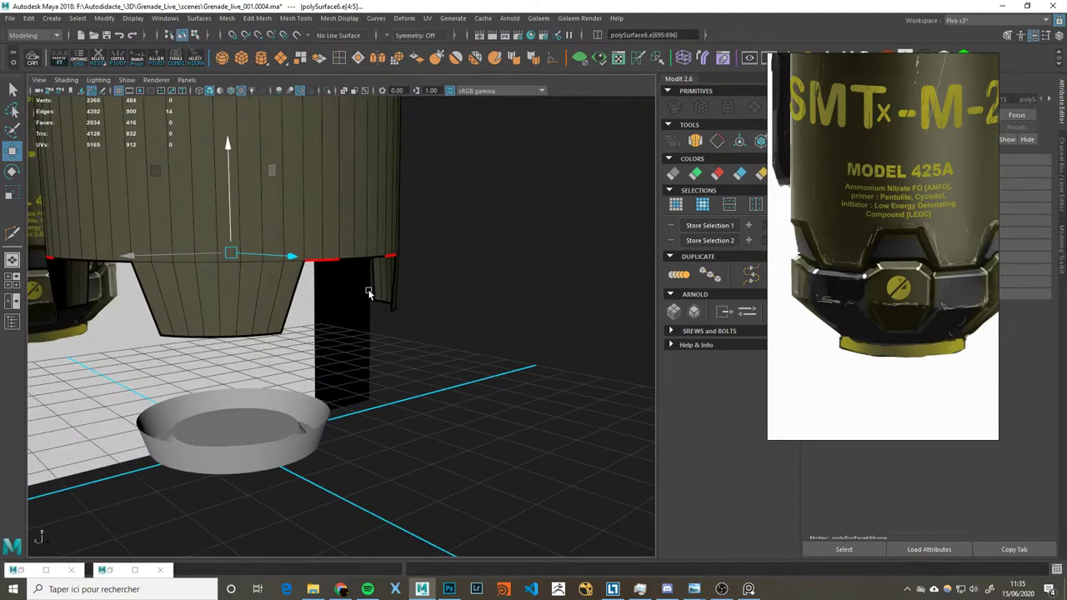
key(ctrl+z)
key(ctrl+z)
key(ctrl+z)
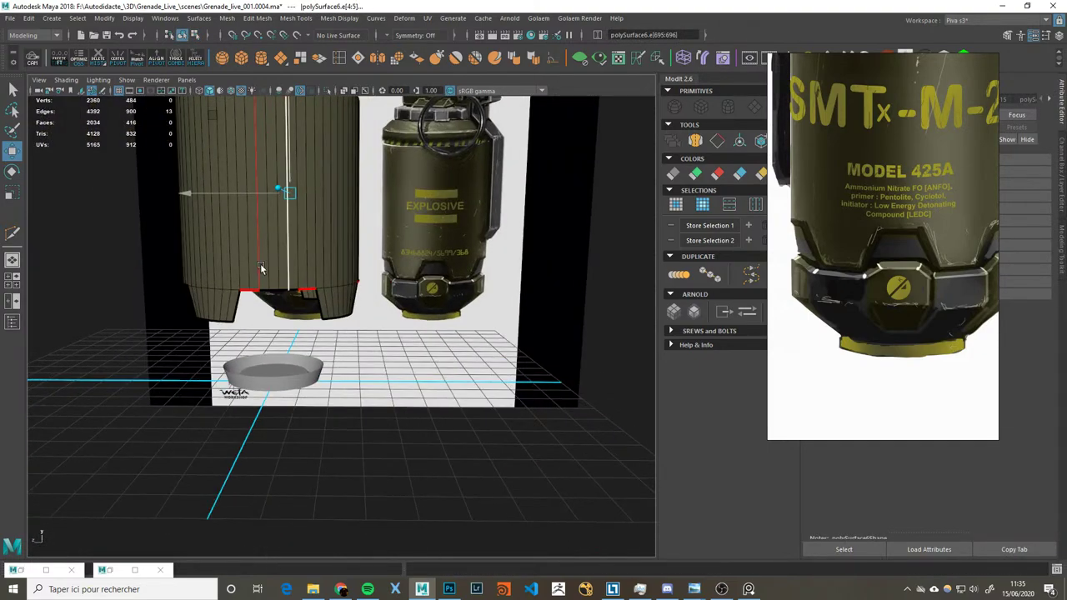
Step: Extrude the vertical edge at the flap's side into a new strip
scroll(325, 279, up, 2)
scroll(383, 300, up, 2)
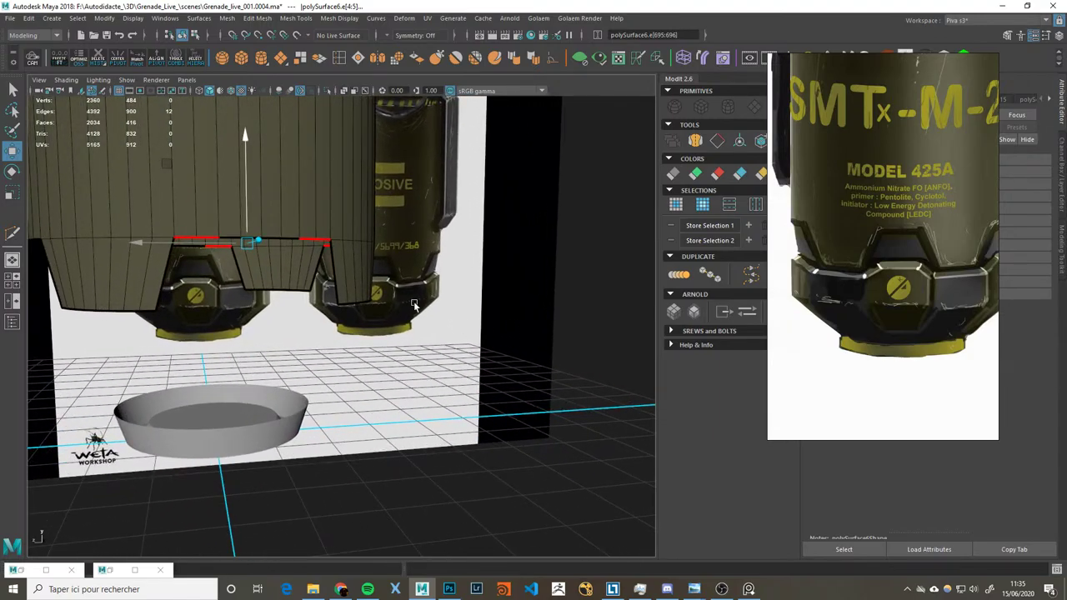
scroll(446, 319, up, 2)
key(ctrl+z)
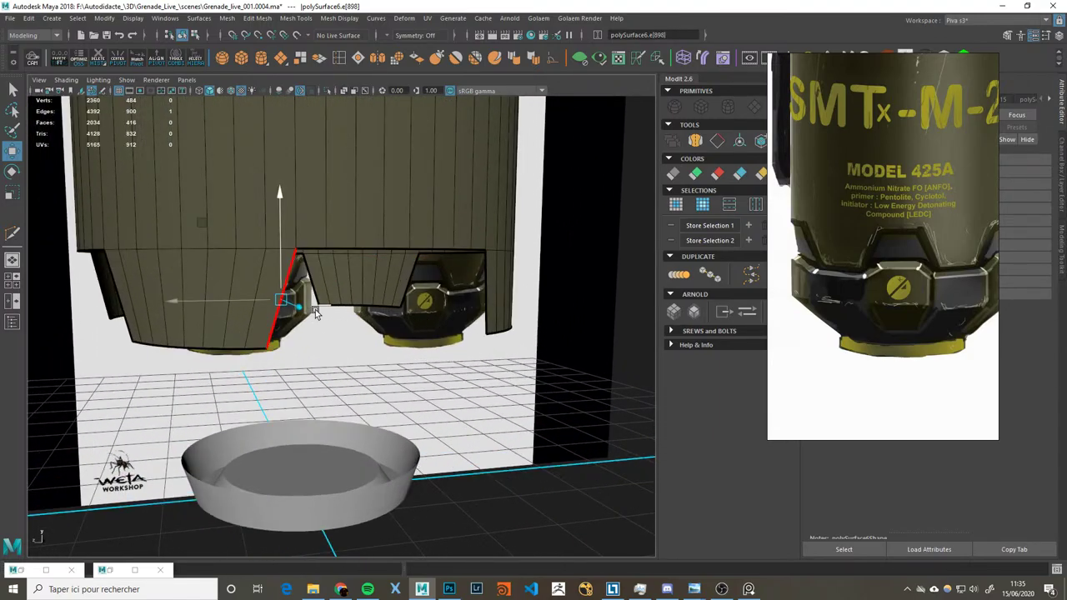
mouse_move(316, 310)
alt+mouse_down()
mouse_move(354, 321)
mouse_move(342, 327)
alt+mouse_up()
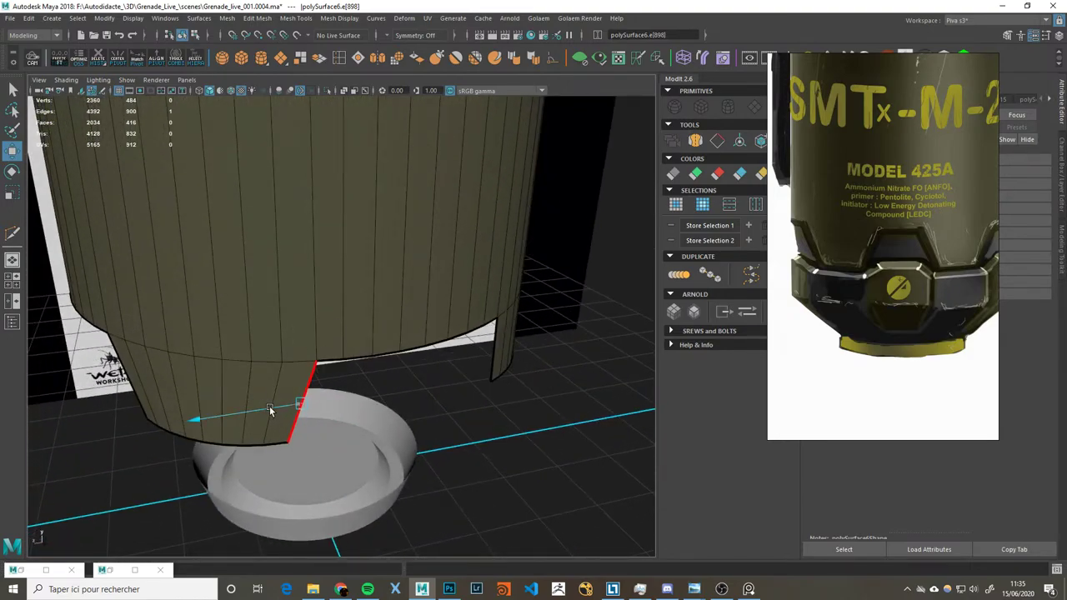
drag(297, 404, 300, 408)
alt+drag(382, 399, 310, 300)
key(ctrl+e)
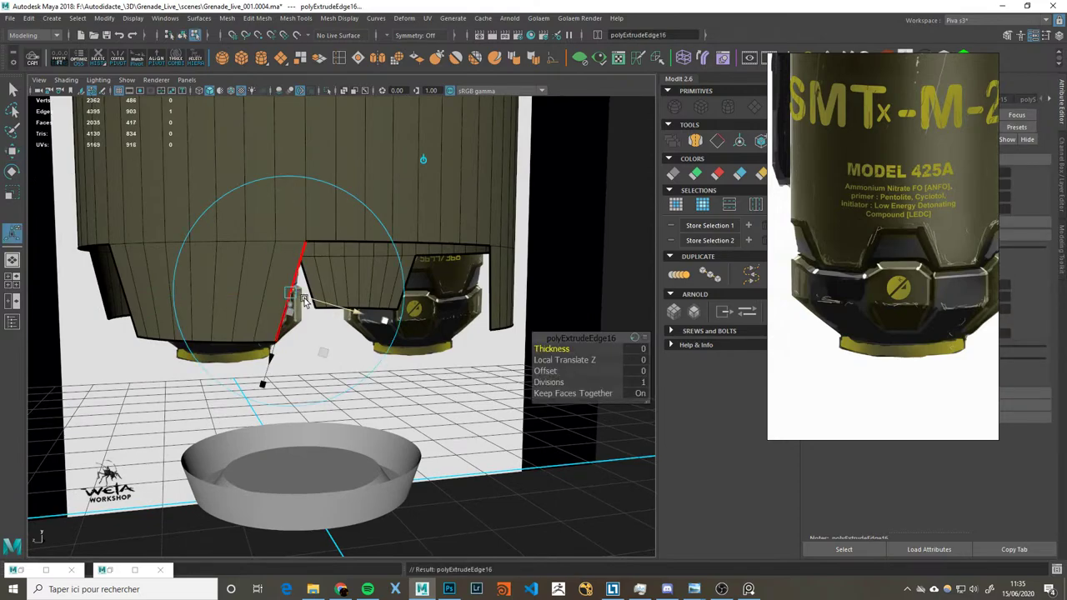
key(ctrl+z)
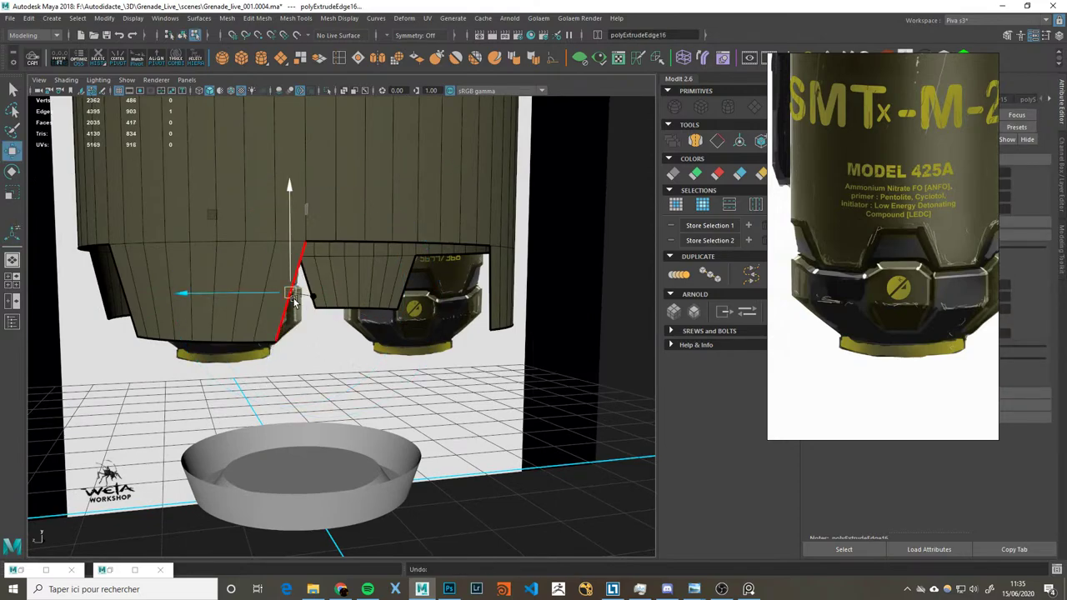
Step: Merge the new strip's corner vertex into its neighbouring vertex
mouse_move(299, 293)
alt+mouse_down()
mouse_move(321, 250)
mouse_move(408, 347)
mouse_move(486, 336)
mouse_move(488, 364)
alt+mouse_up()
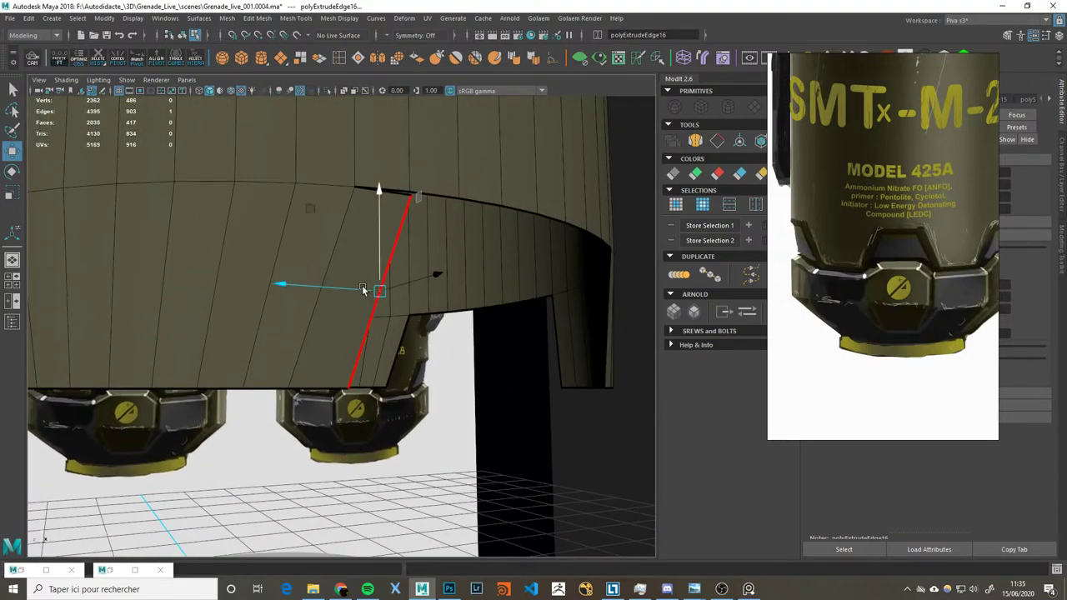
mouse_move(380, 256)
alt+mouse_down()
mouse_move(419, 219)
mouse_move(419, 305)
mouse_move(430, 271)
alt+mouse_up()
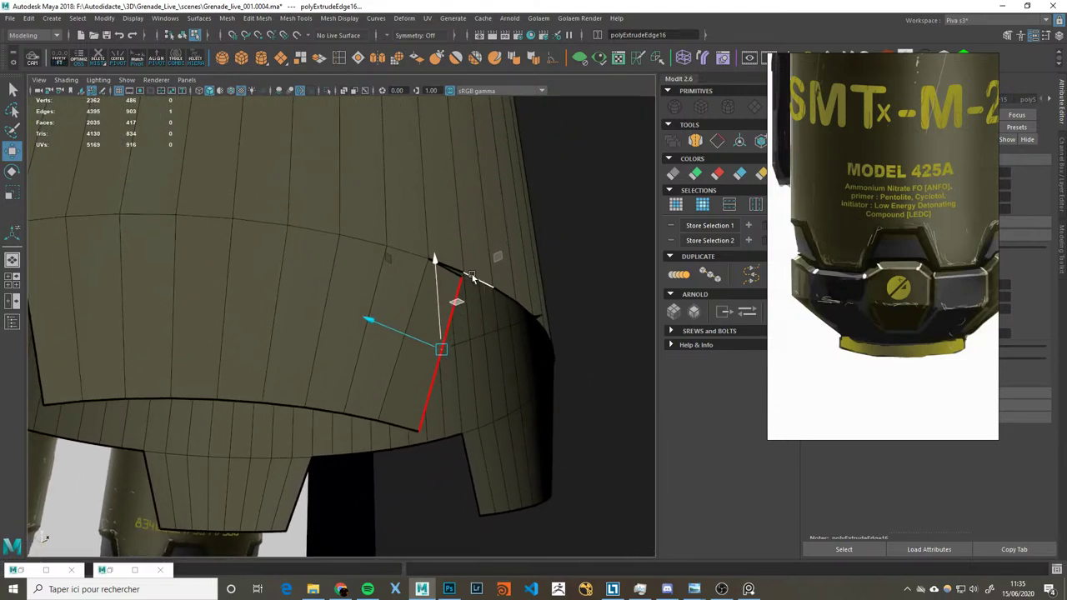
alt+right_drag(430, 271, 500, 269)
click(500, 270)
key(y)
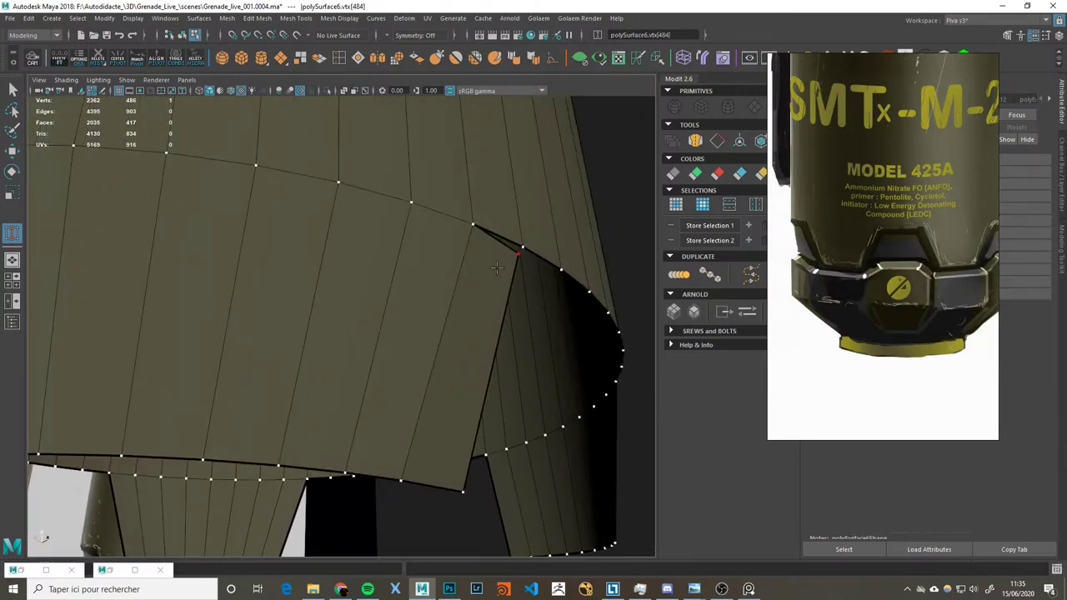
drag(518, 253, 521, 247)
key(q)
Step: Extrude the edge at the flap's top corner and stretch it down the flap's side
mouse_move(479, 380)
alt+mouse_down()
mouse_move(464, 440)
mouse_move(409, 433)
mouse_move(342, 500)
alt+mouse_up()
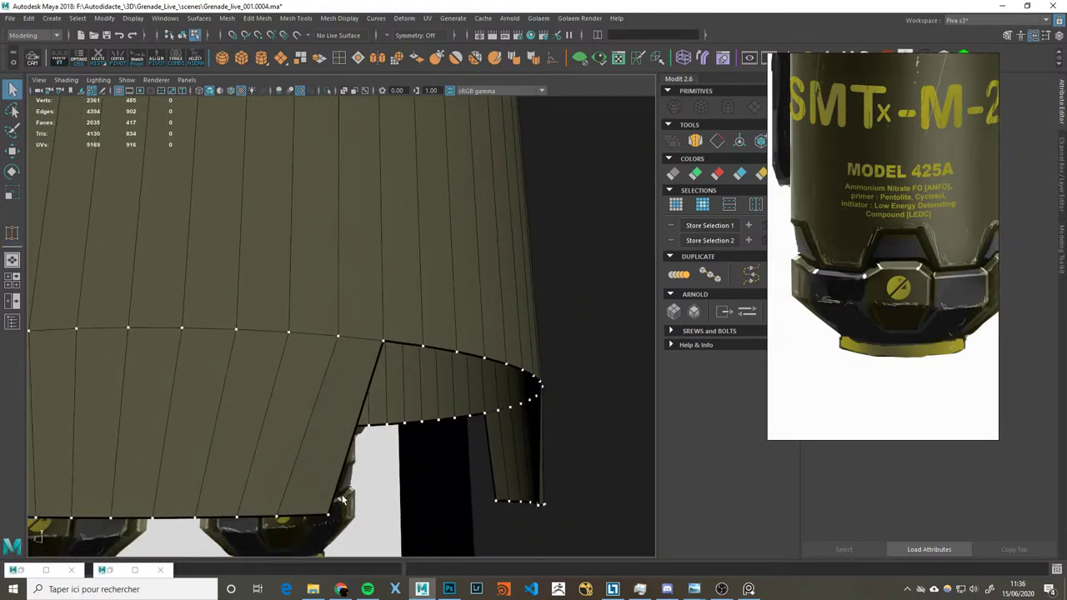
right_drag(346, 408, 356, 365)
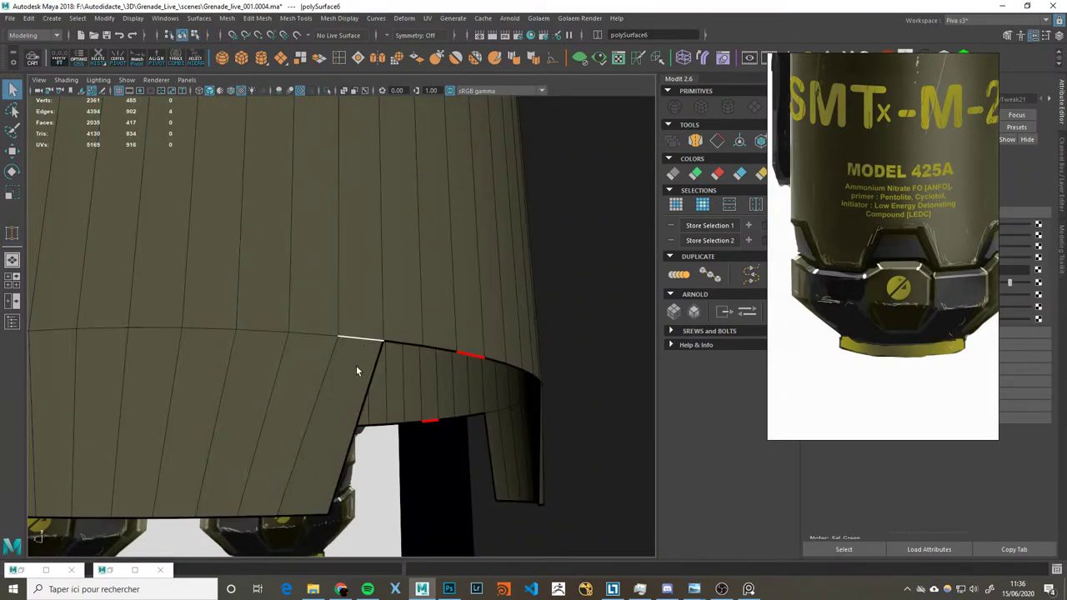
click(366, 373)
key(ctrl+e)
key(w)
drag(309, 417, 375, 425)
key(q)
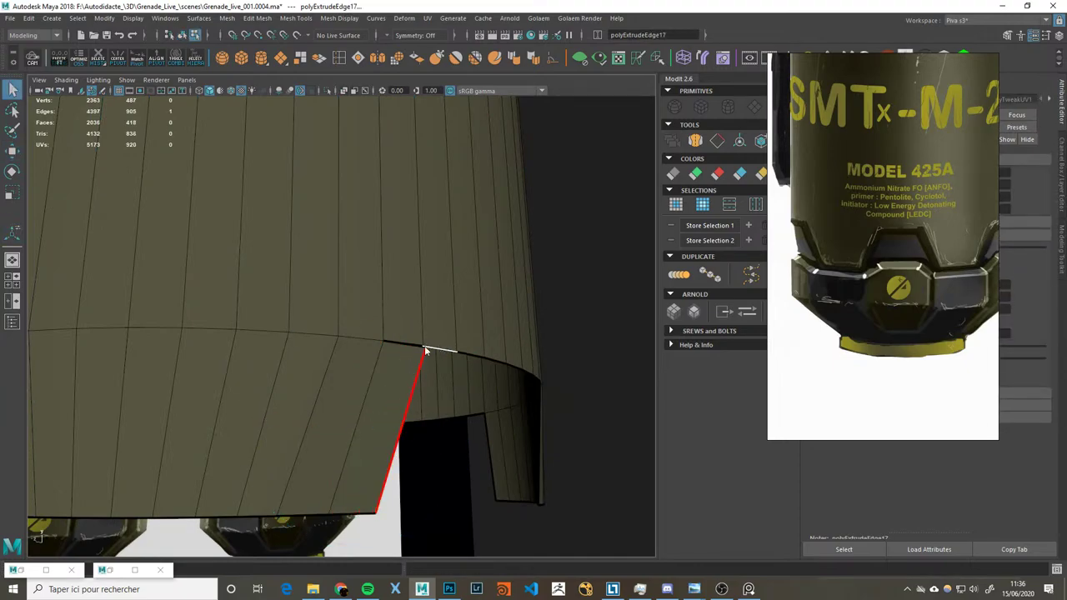
Step: Target Weld the flap's top corner vertex onto the adjacent vertex, then frame the shell
click(421, 348)
mouse_move(419, 356)
alt+mouse_down()
mouse_move(428, 321)
mouse_move(403, 281)
alt+mouse_up()
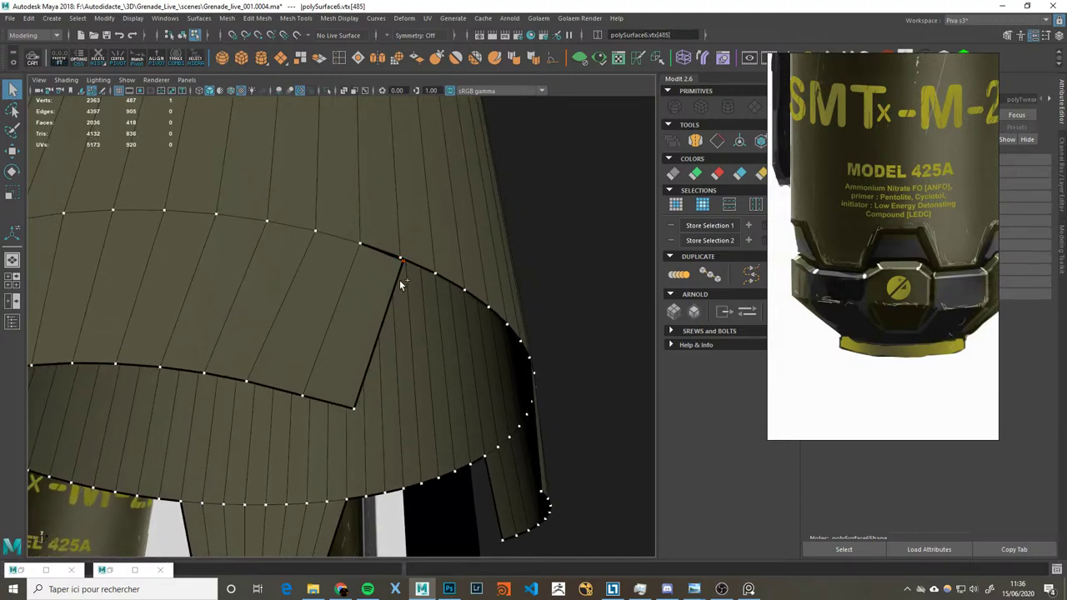
click(396, 264)
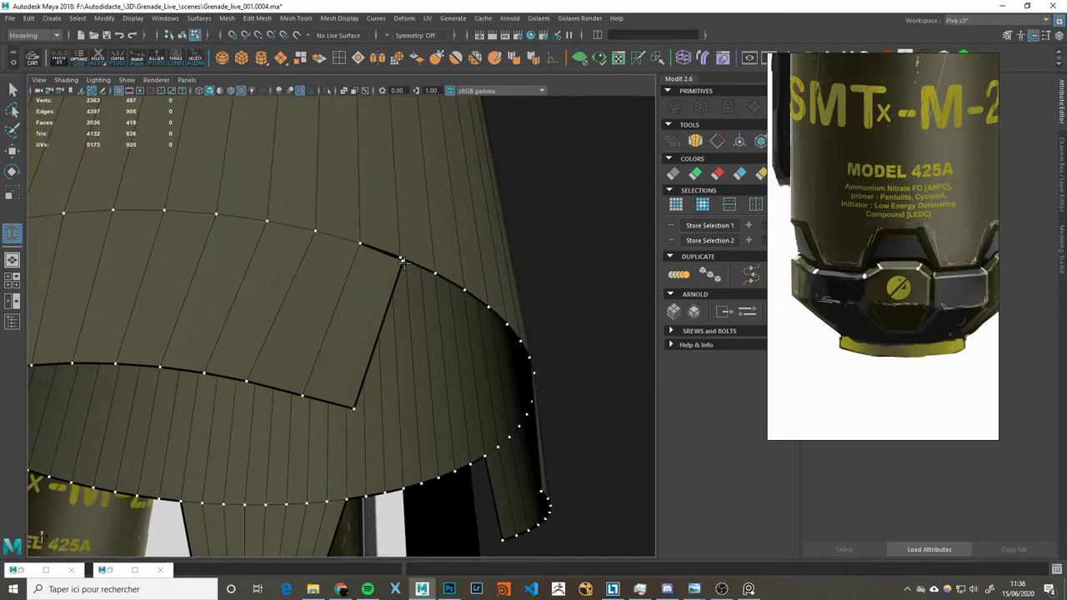
key(F8)
key(f)
alt+drag(331, 333, 281, 381)
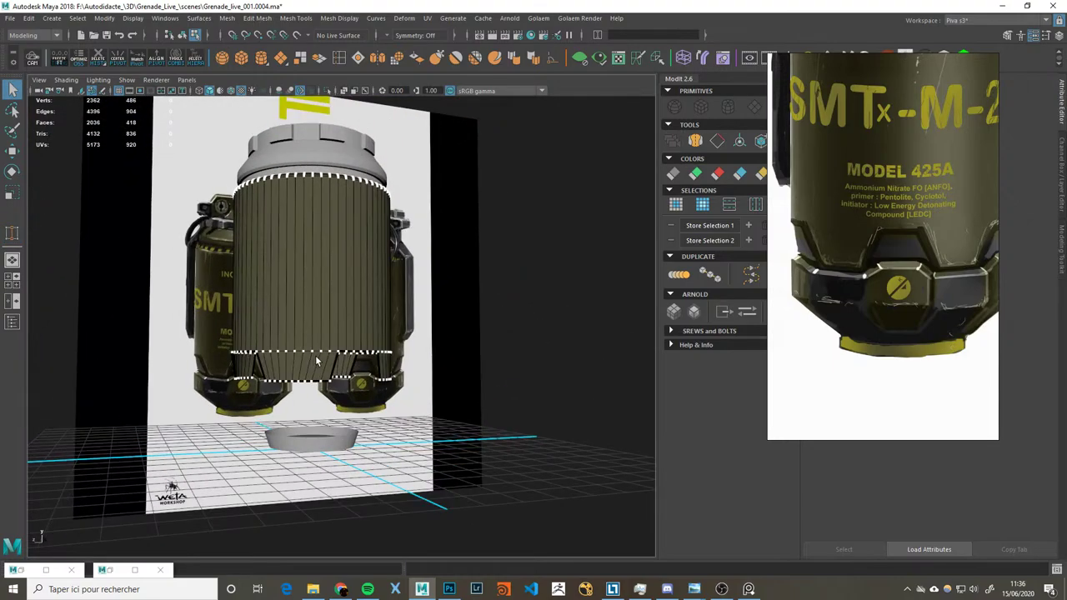
Step: Soften the shell mesh's edges with a 45-degree normal angle
scroll(281, 380, up, 3)
click(395, 298)
scroll(396, 298, up, 3)
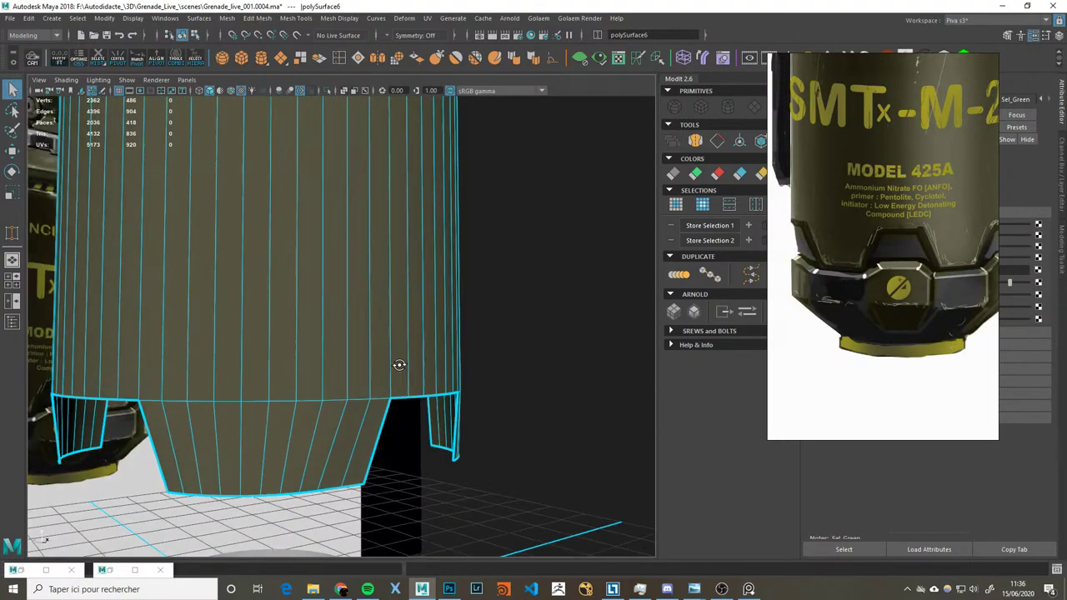
mouse_move(516, 369)
alt+mouse_down()
mouse_move(536, 346)
mouse_move(492, 381)
alt+mouse_up()
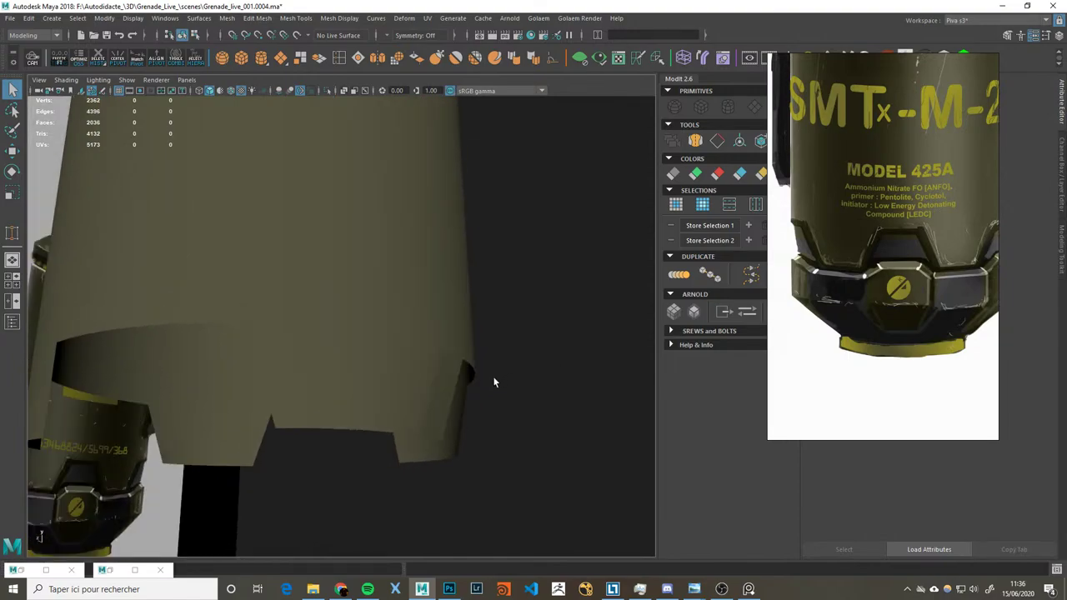
alt+middle_drag(492, 381, 477, 353)
click(396, 198)
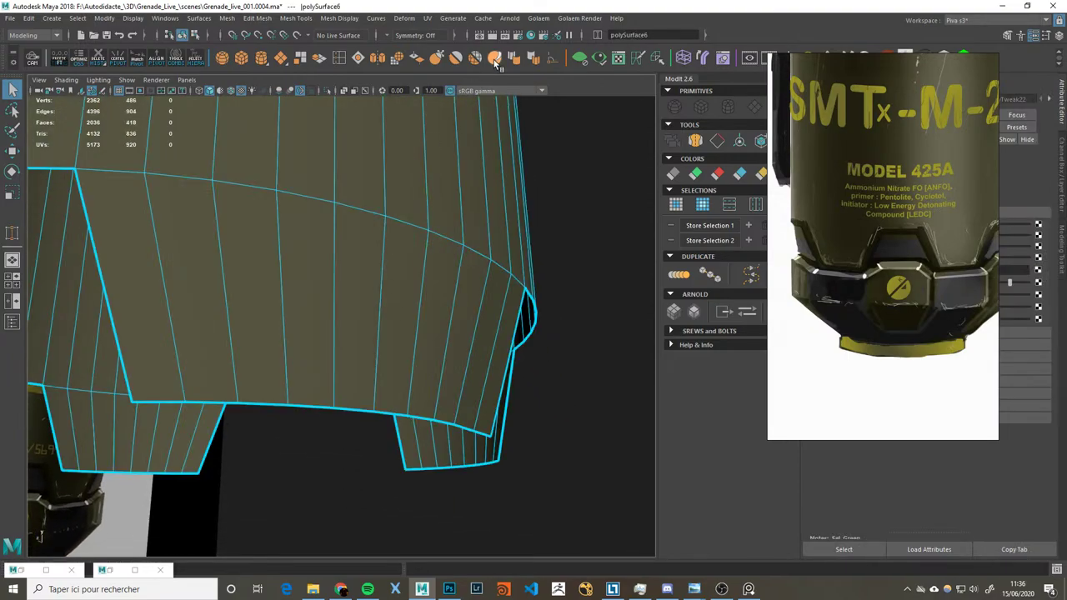
click(550, 59)
click(145, 365)
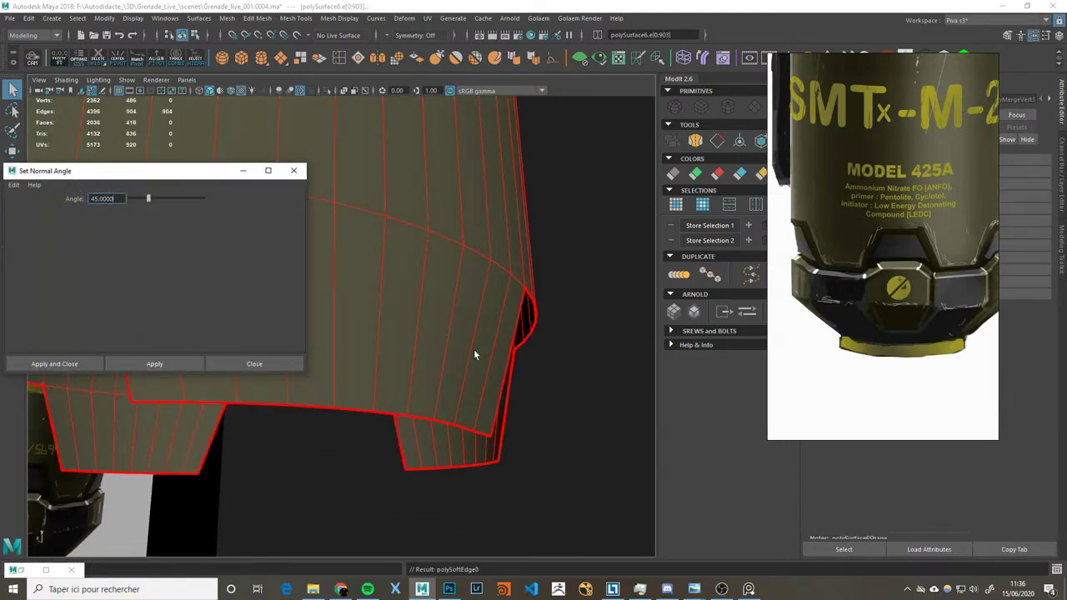
click(293, 170)
Step: Isolate the shell to inspect it, then show the hidden grenade parts again
alt+drag(614, 255, 541, 270)
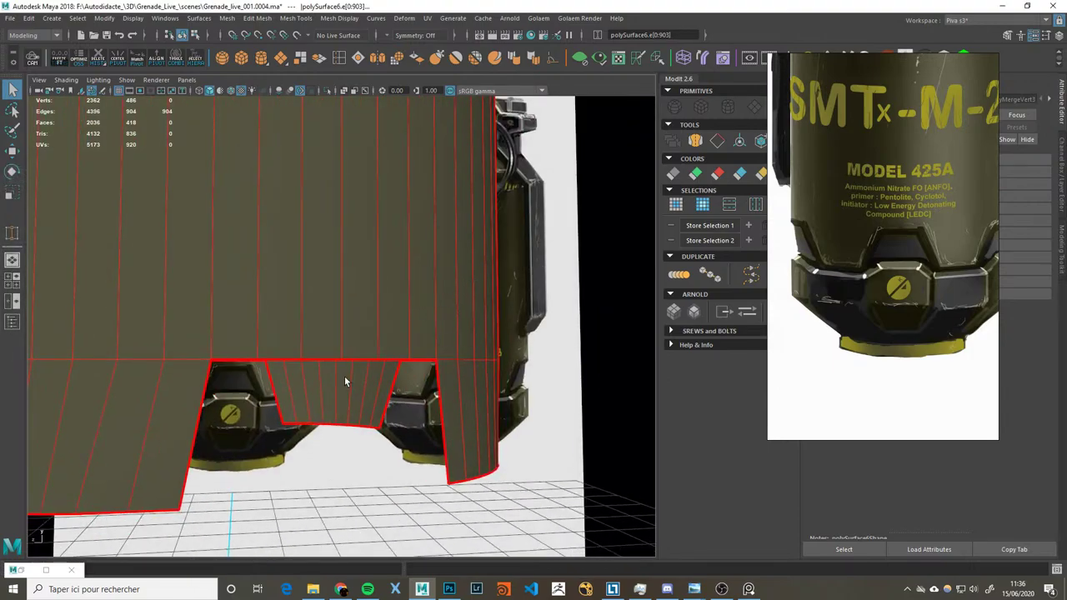
key(F8)
key(f)
mouse_move(350, 417)
alt+mouse_down()
mouse_move(524, 405)
mouse_move(362, 389)
mouse_move(533, 420)
mouse_move(575, 405)
alt+mouse_up()
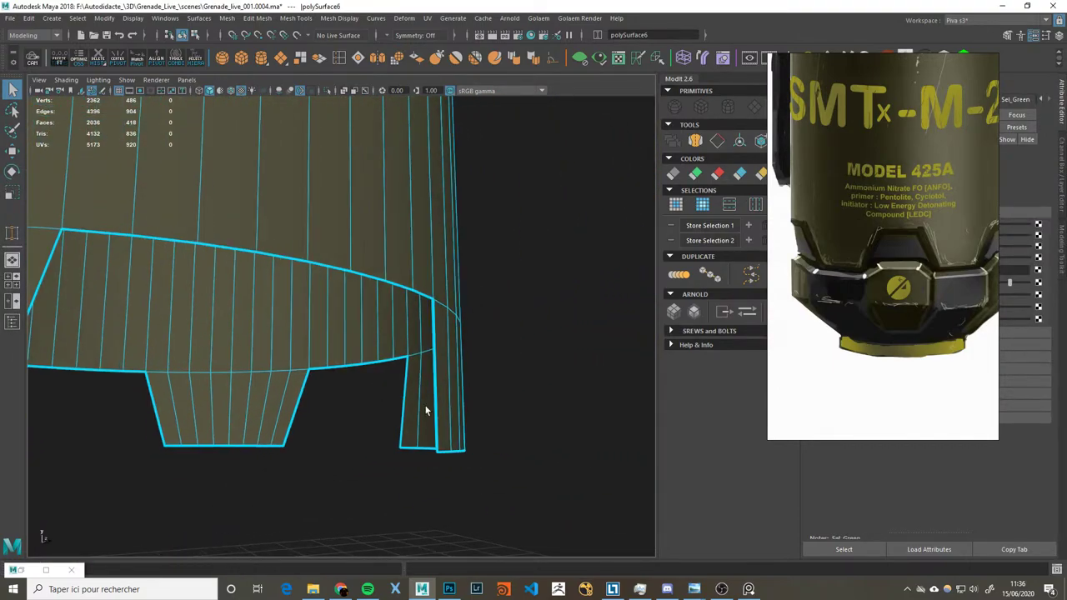
key(ctrl+1)
mouse_move(564, 369)
alt+mouse_down()
mouse_move(381, 428)
mouse_move(471, 456)
alt+mouse_up()
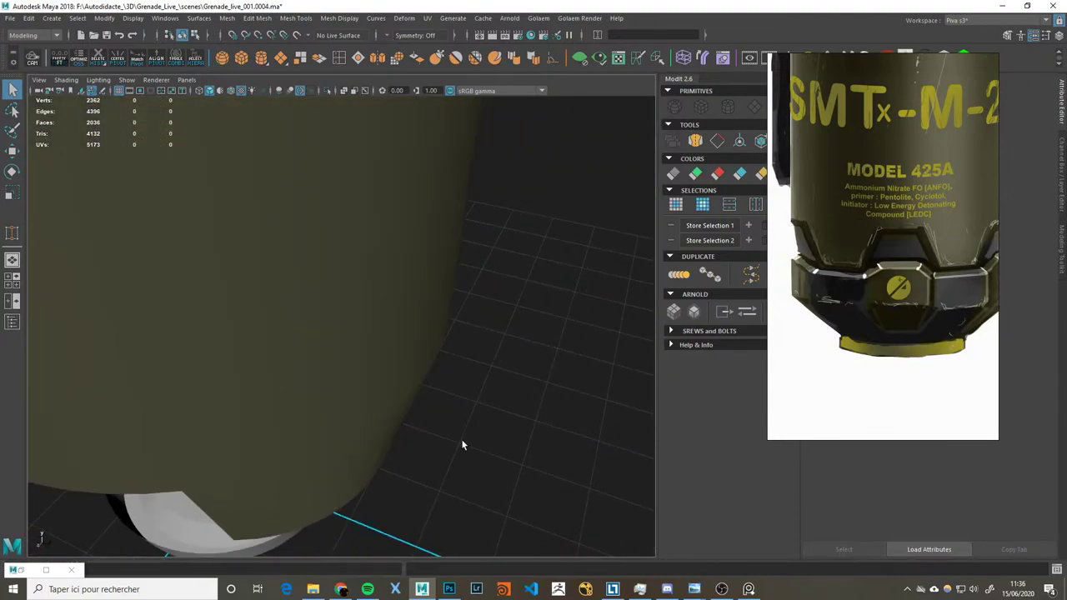
Step: Undo the latest extrusion and merge, then reselect the grenade shell
key(ctrl+z)
key(ctrl+z)
key(ctrl+z)
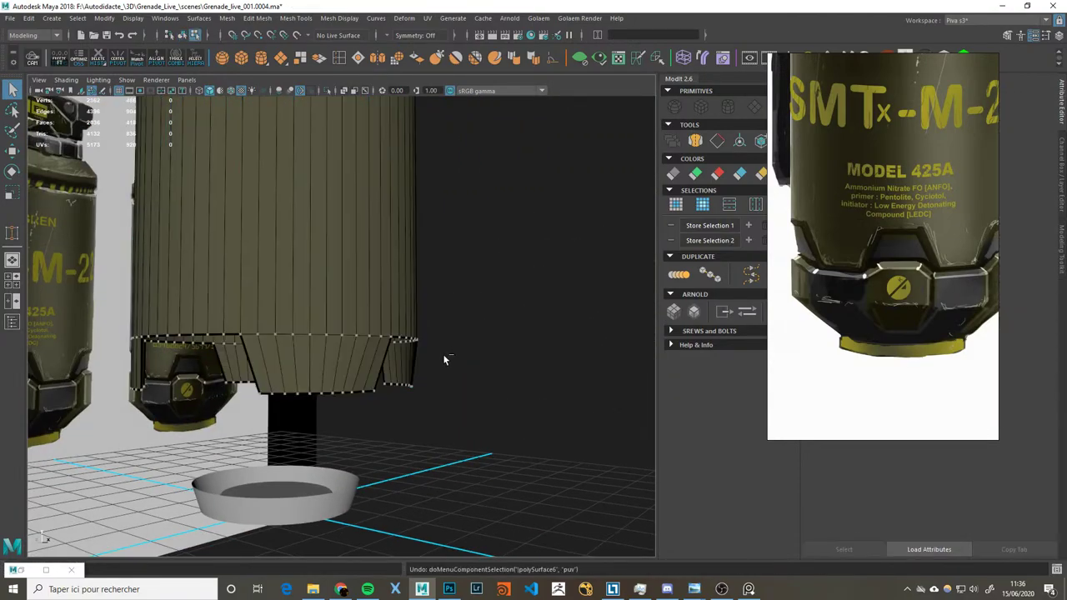
key(ctrl+z)
key(ctrl+z)
key(ctrl+z)
key(ctrl+z)
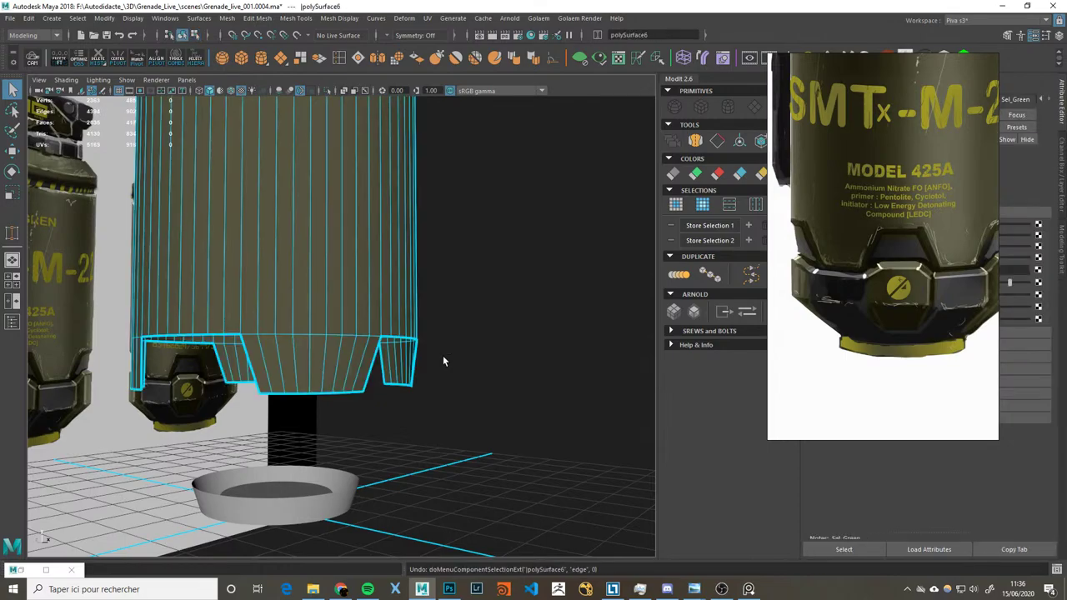
key(ctrl+z)
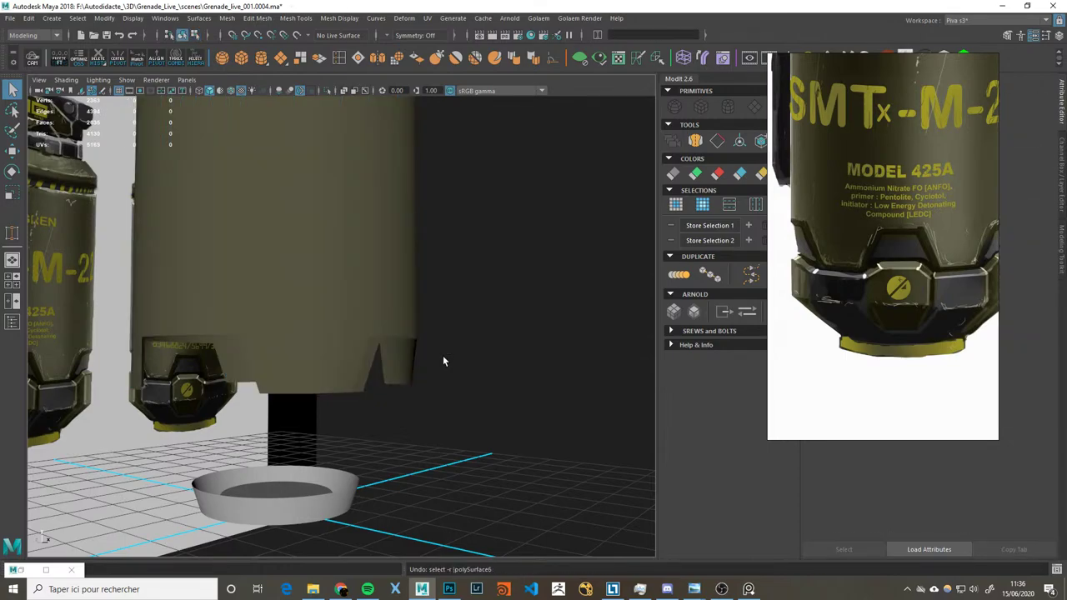
mouse_move(442, 361)
alt+mouse_down()
mouse_move(393, 369)
mouse_move(469, 400)
mouse_move(603, 395)
mouse_move(575, 408)
mouse_move(531, 406)
alt+mouse_up()
click(366, 354)
key(XF86AudioNext)
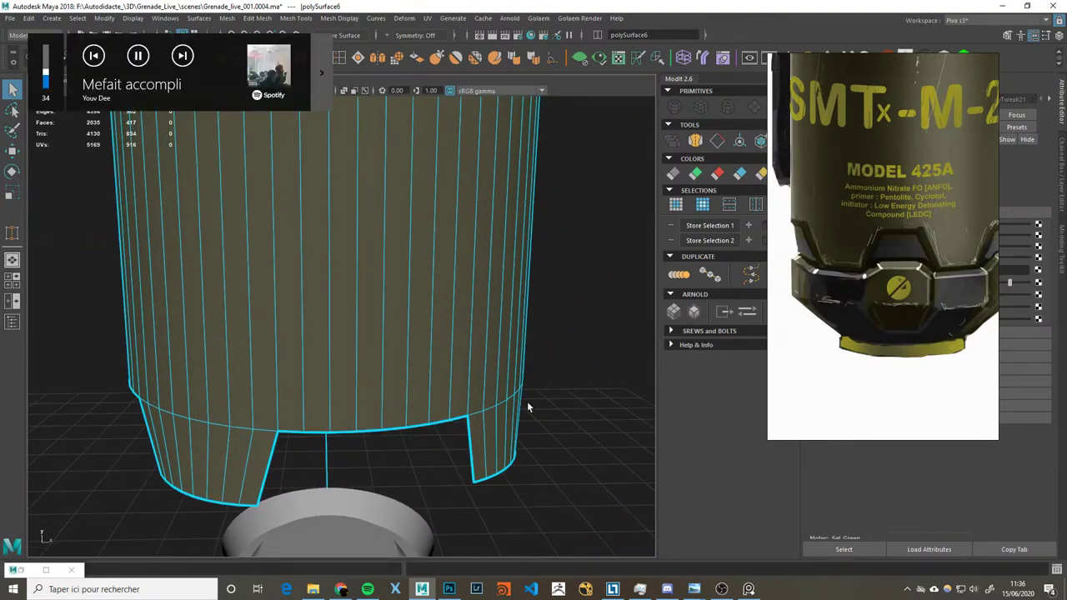
click(548, 392)
alt+right_drag(548, 393, 491, 383)
mouse_move(491, 384)
alt+mouse_down()
mouse_move(434, 388)
mouse_move(476, 417)
mouse_move(398, 411)
mouse_move(371, 385)
alt+mouse_up()
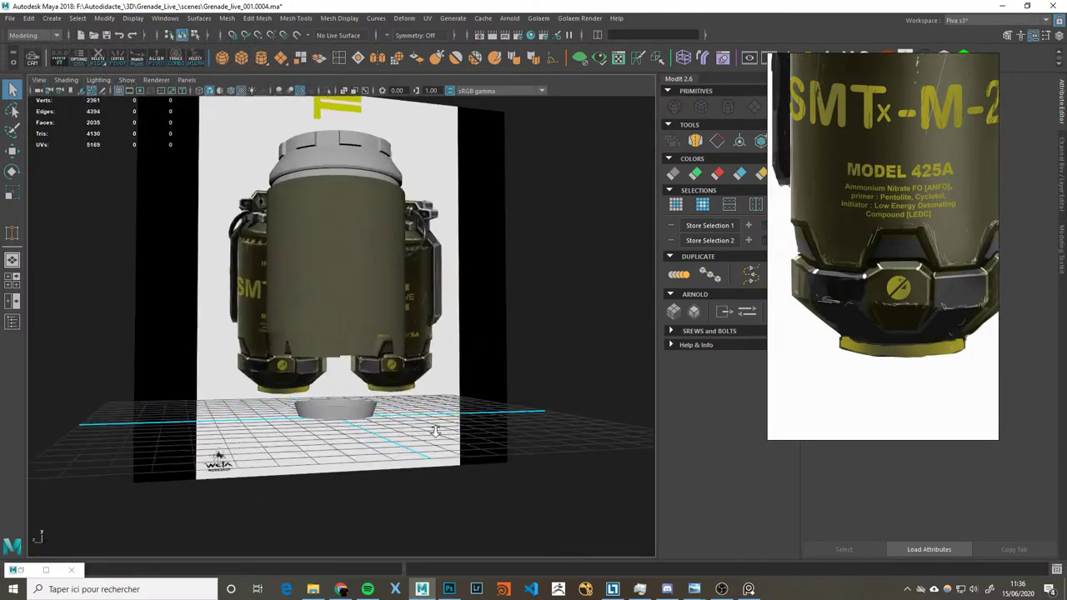
scroll(371, 385, up, 3)
click(338, 364)
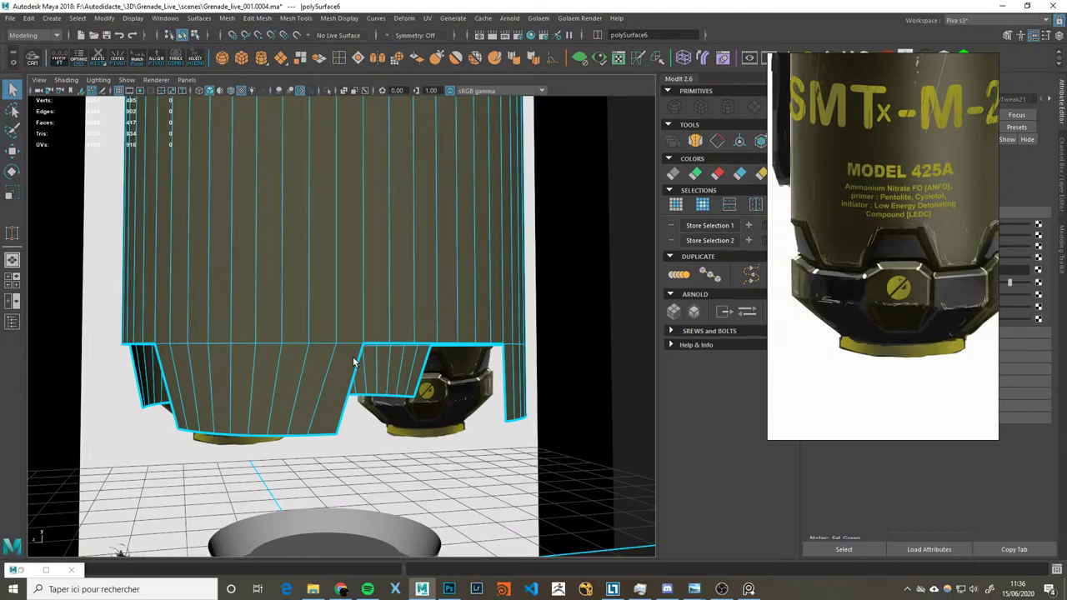
mouse_move(354, 361)
alt+mouse_down()
mouse_move(428, 350)
mouse_move(509, 305)
mouse_move(447, 329)
mouse_move(584, 342)
mouse_move(502, 348)
mouse_move(512, 365)
mouse_move(543, 372)
mouse_move(509, 352)
alt+mouse_up()
right_drag(345, 310, 345, 338)
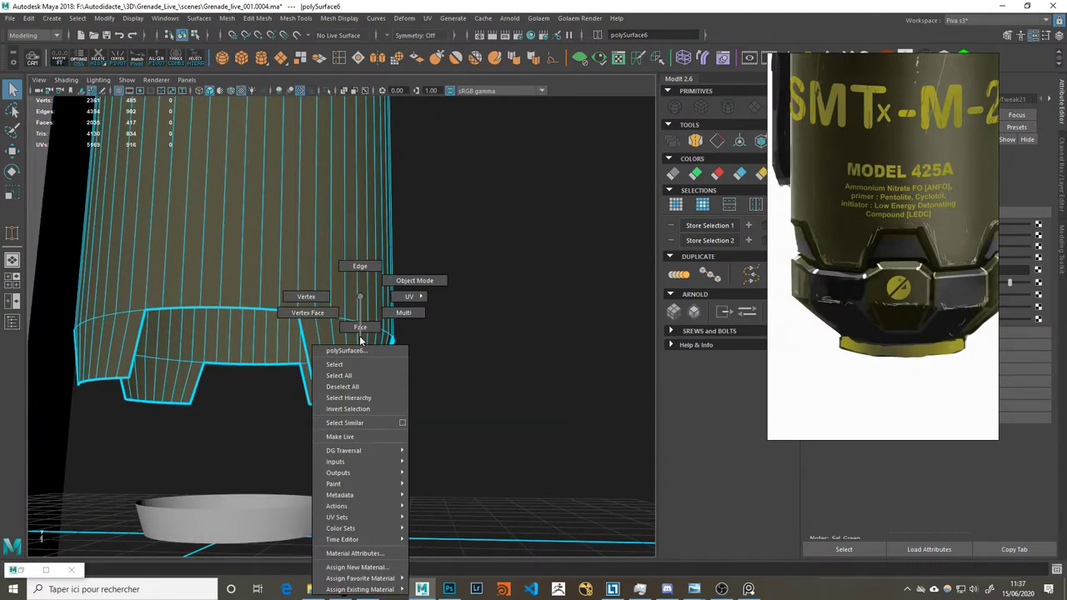
click(321, 344)
mouse_move(345, 336)
shift+mouse_down()
mouse_move(442, 353)
mouse_move(433, 359)
shift+mouse_up()
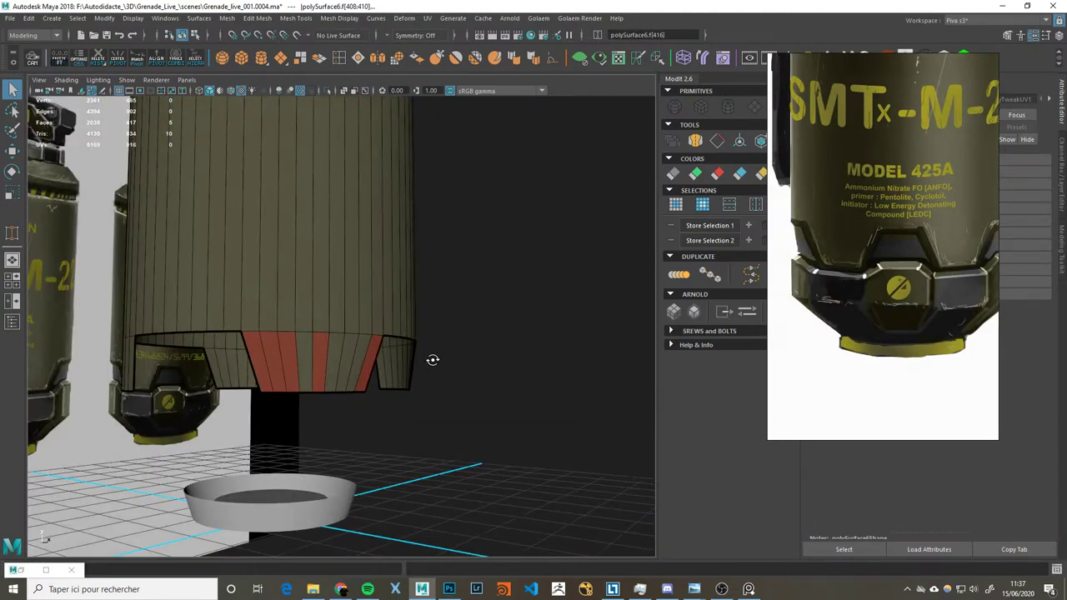
scroll(551, 305, down, 3)
key(ctrl+1)
mouse_move(550, 303)
alt+mouse_down()
mouse_move(508, 306)
mouse_move(563, 144)
alt+mouse_up()
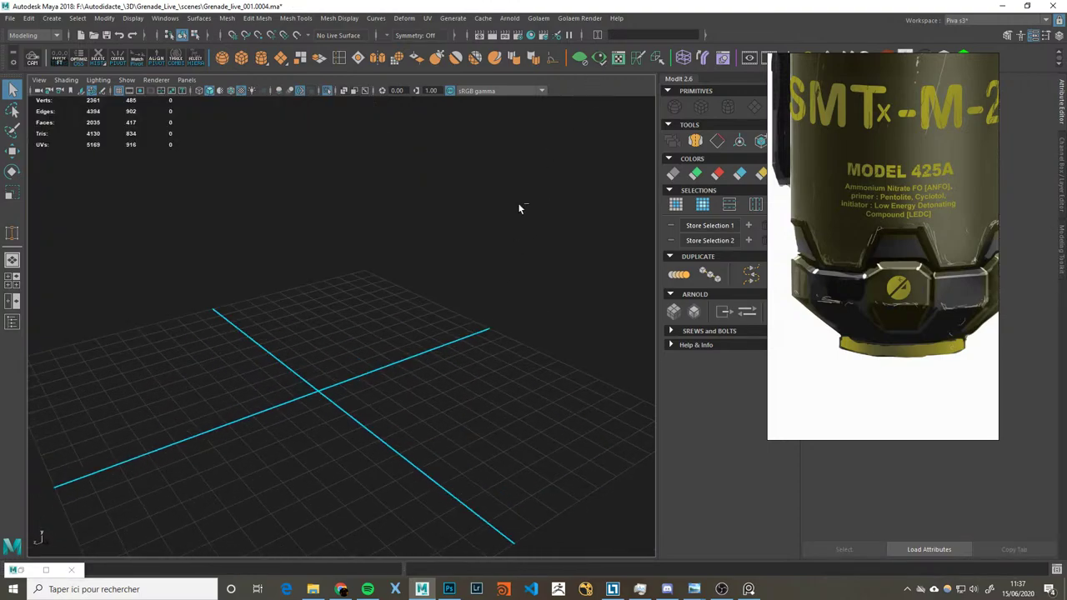
key(ctrl+1)
mouse_move(518, 203)
alt+mouse_down()
mouse_move(416, 227)
mouse_move(393, 212)
mouse_move(374, 238)
alt+mouse_up()
click(417, 227)
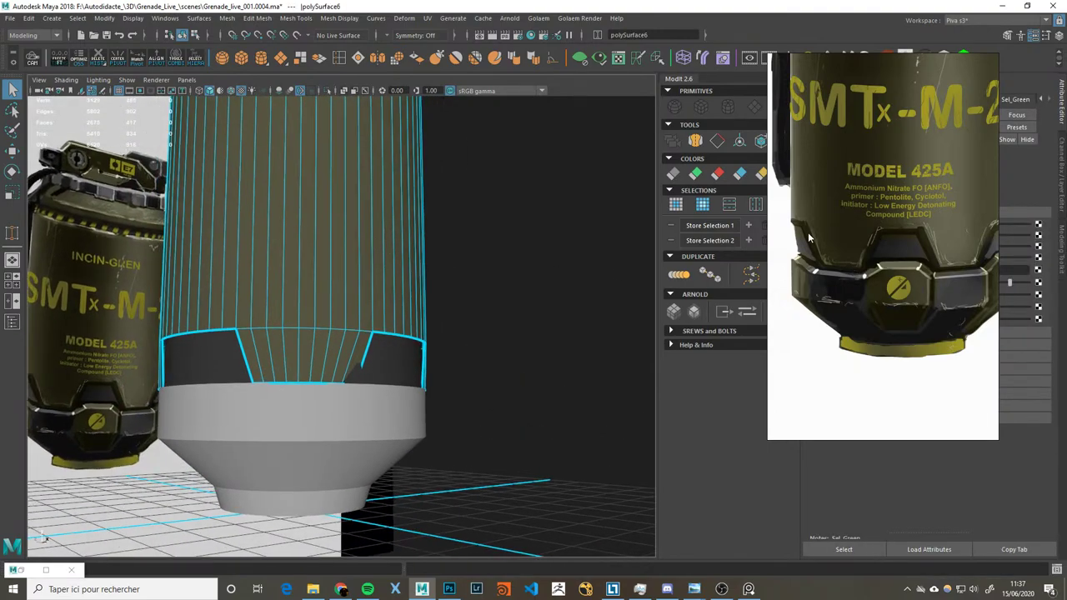